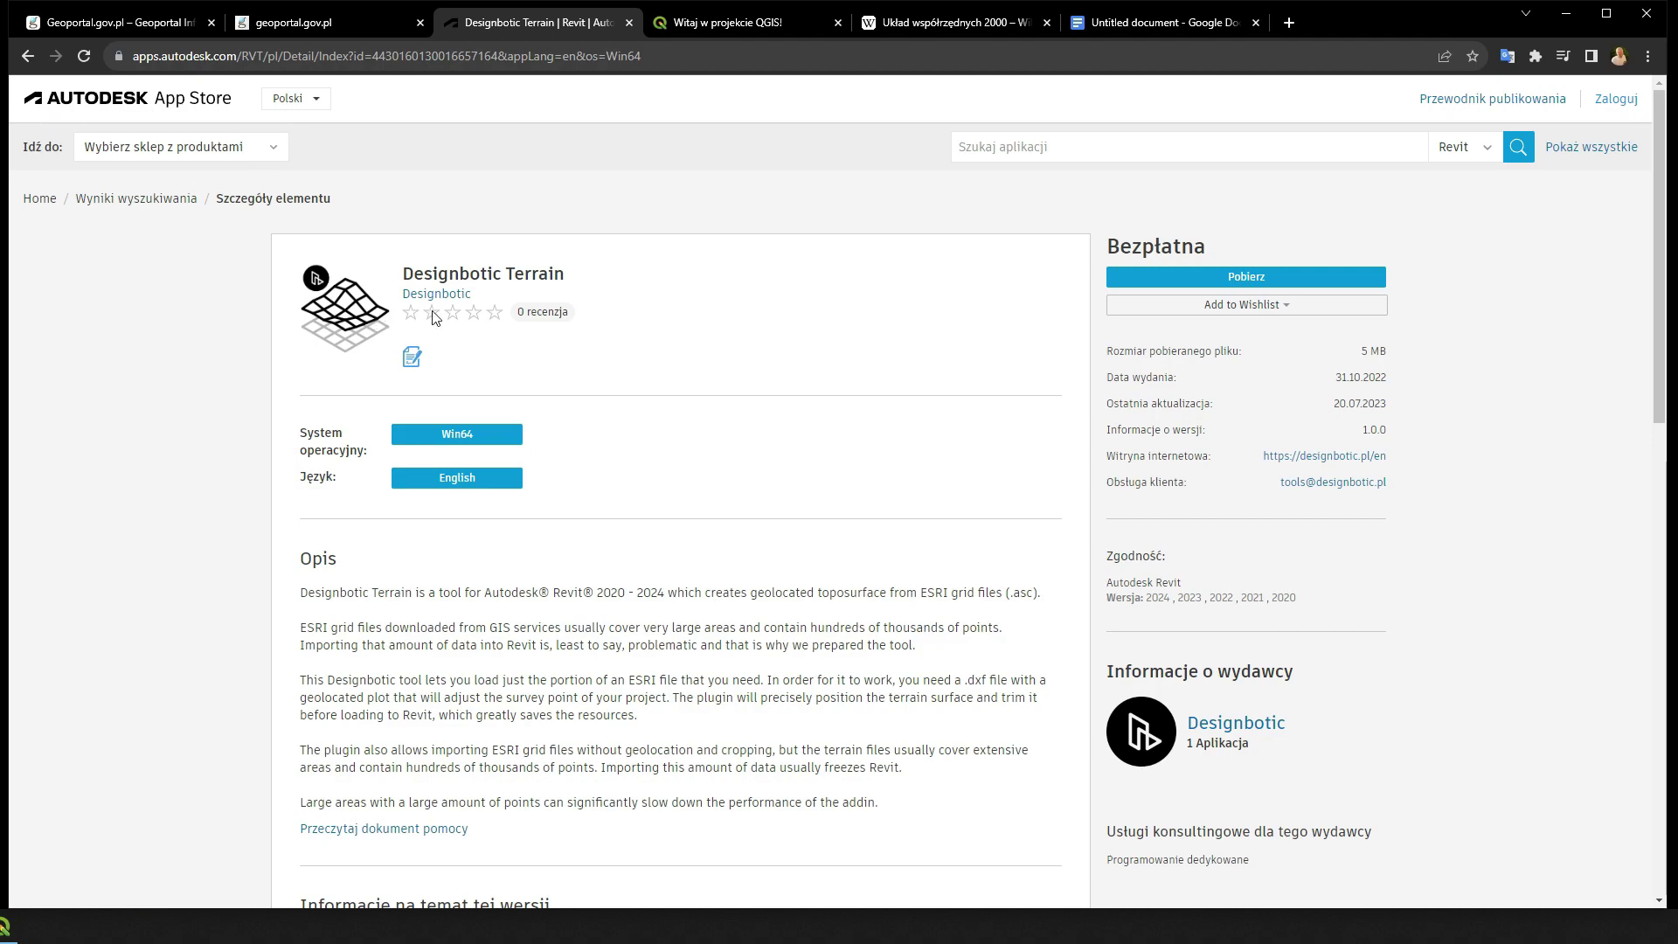
# Leave the Designbotic Terrain plugin page for the 'Witaj w projekcie QGIS!' homepage
pyautogui.doubleClick(455, 273)
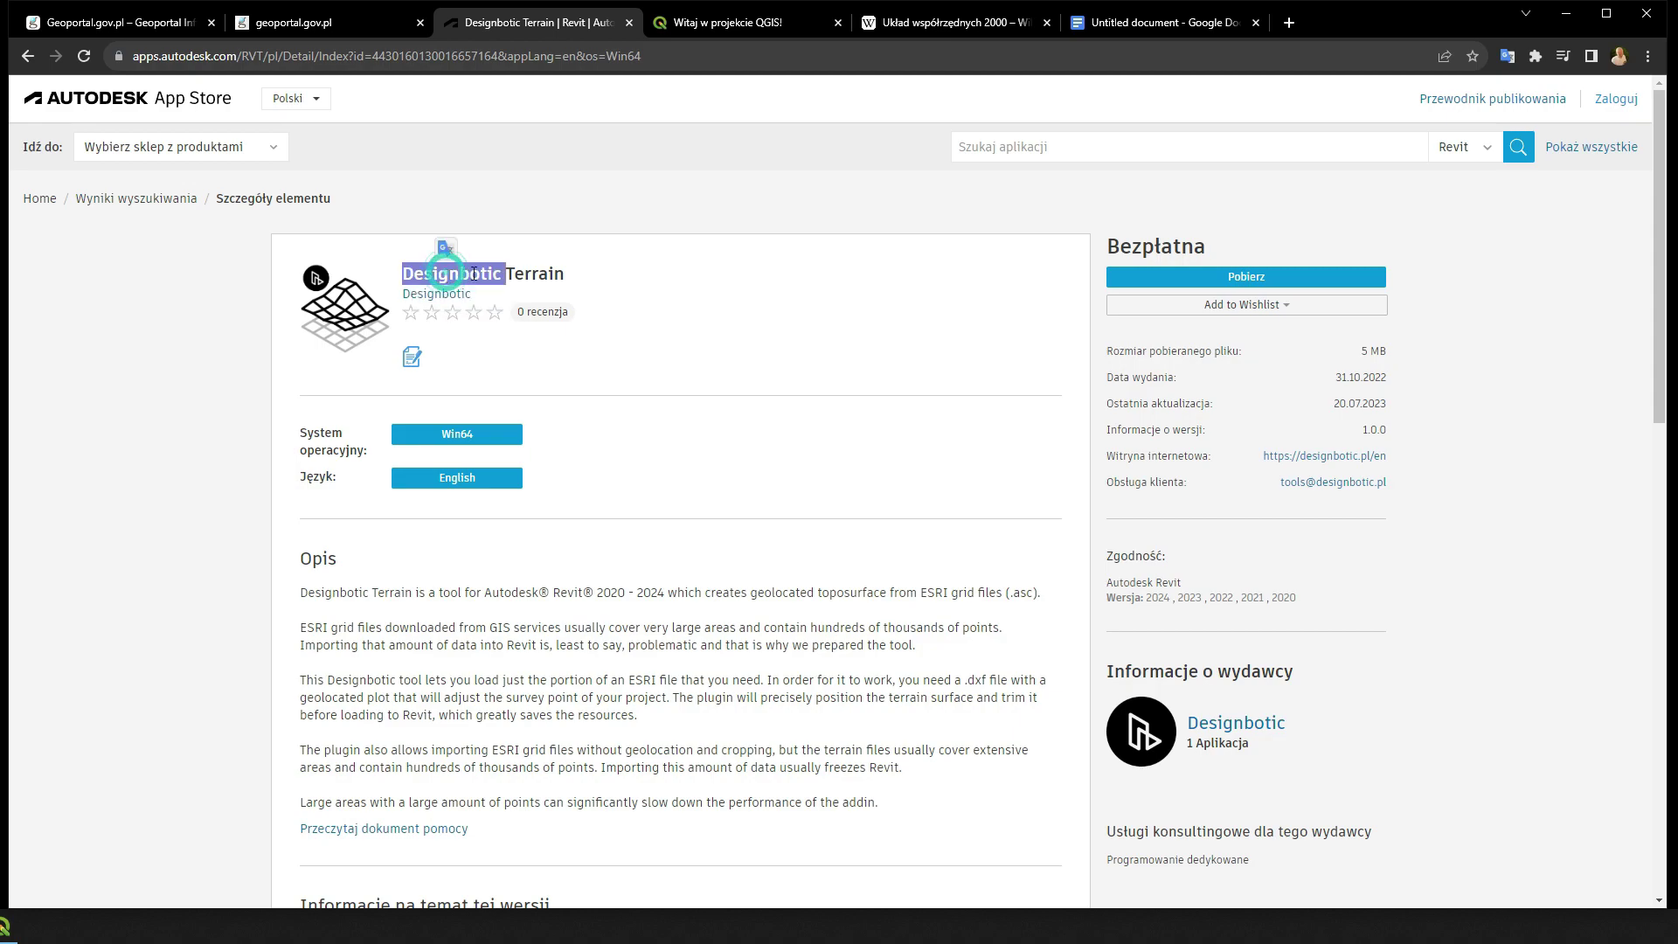
pyautogui.click(1066, 148)
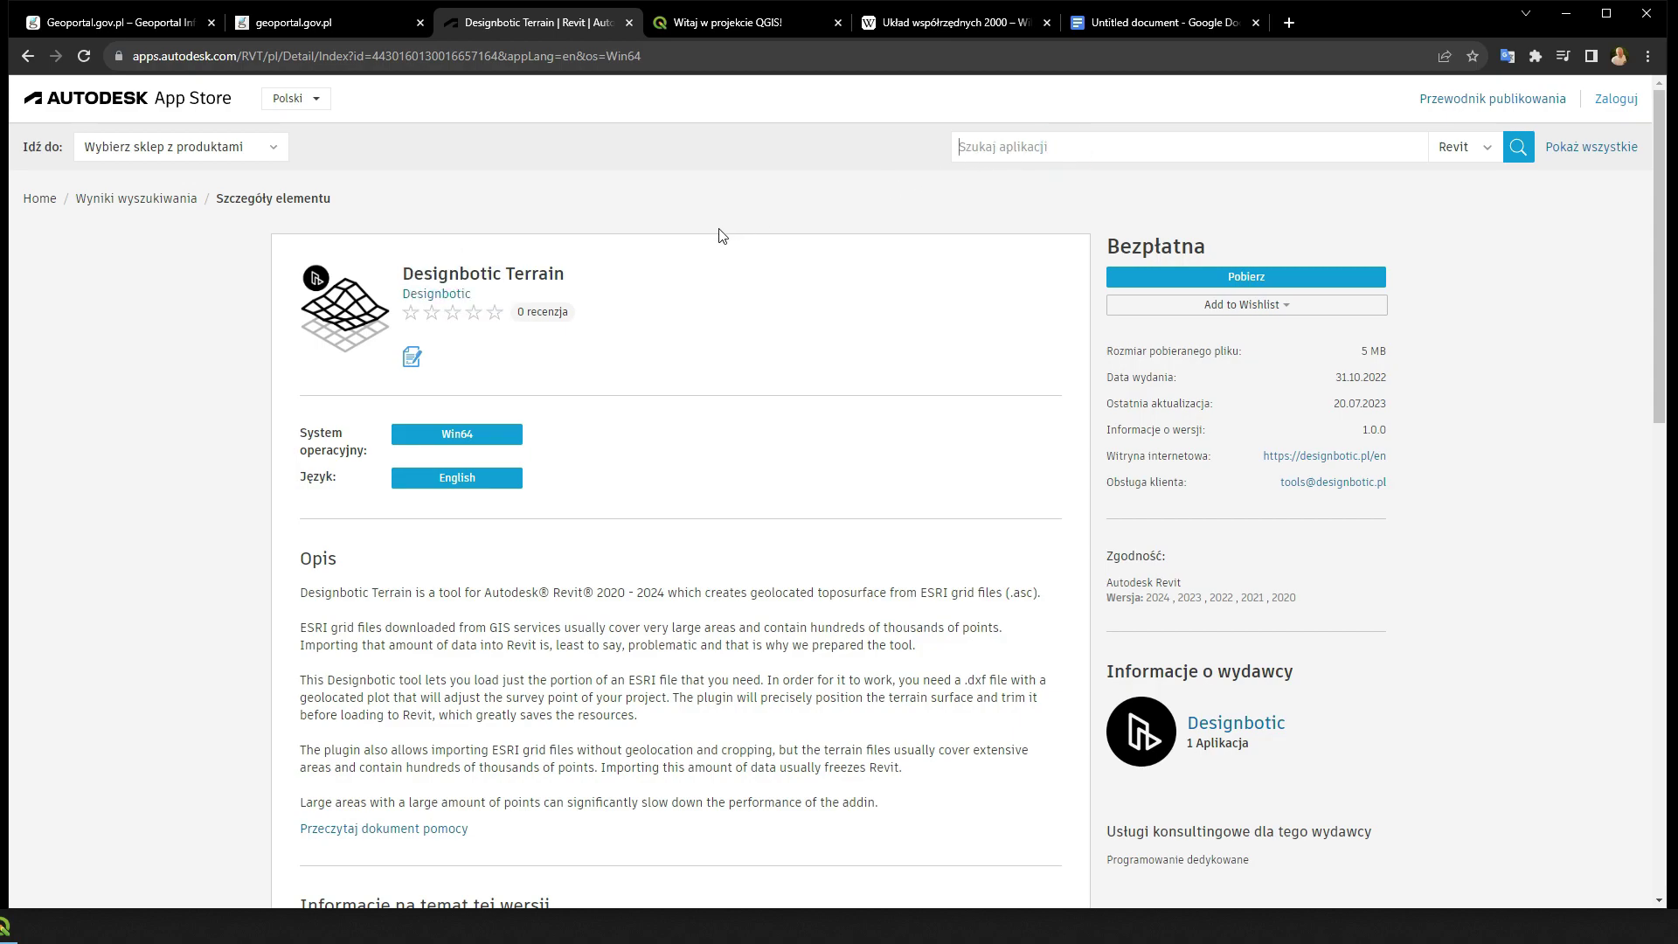
pyautogui.click(717, 22)
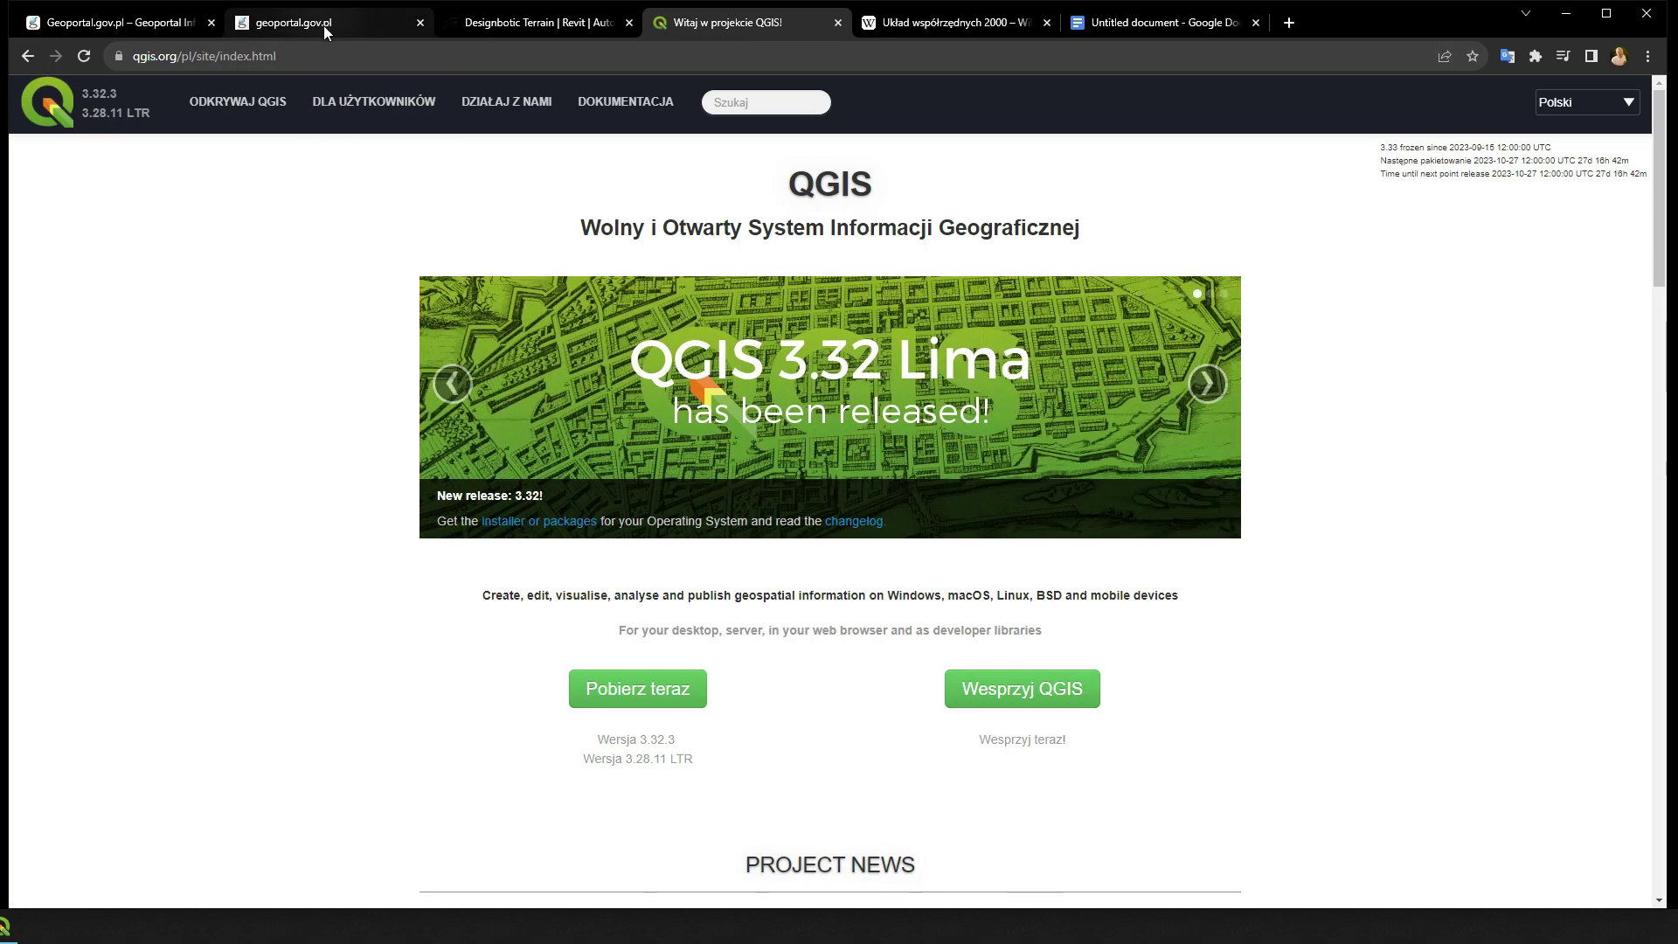
# Pan the Geoportal parcel map onto the plot and expand the Dane do pobrania layer group
pyautogui.click(323, 25)
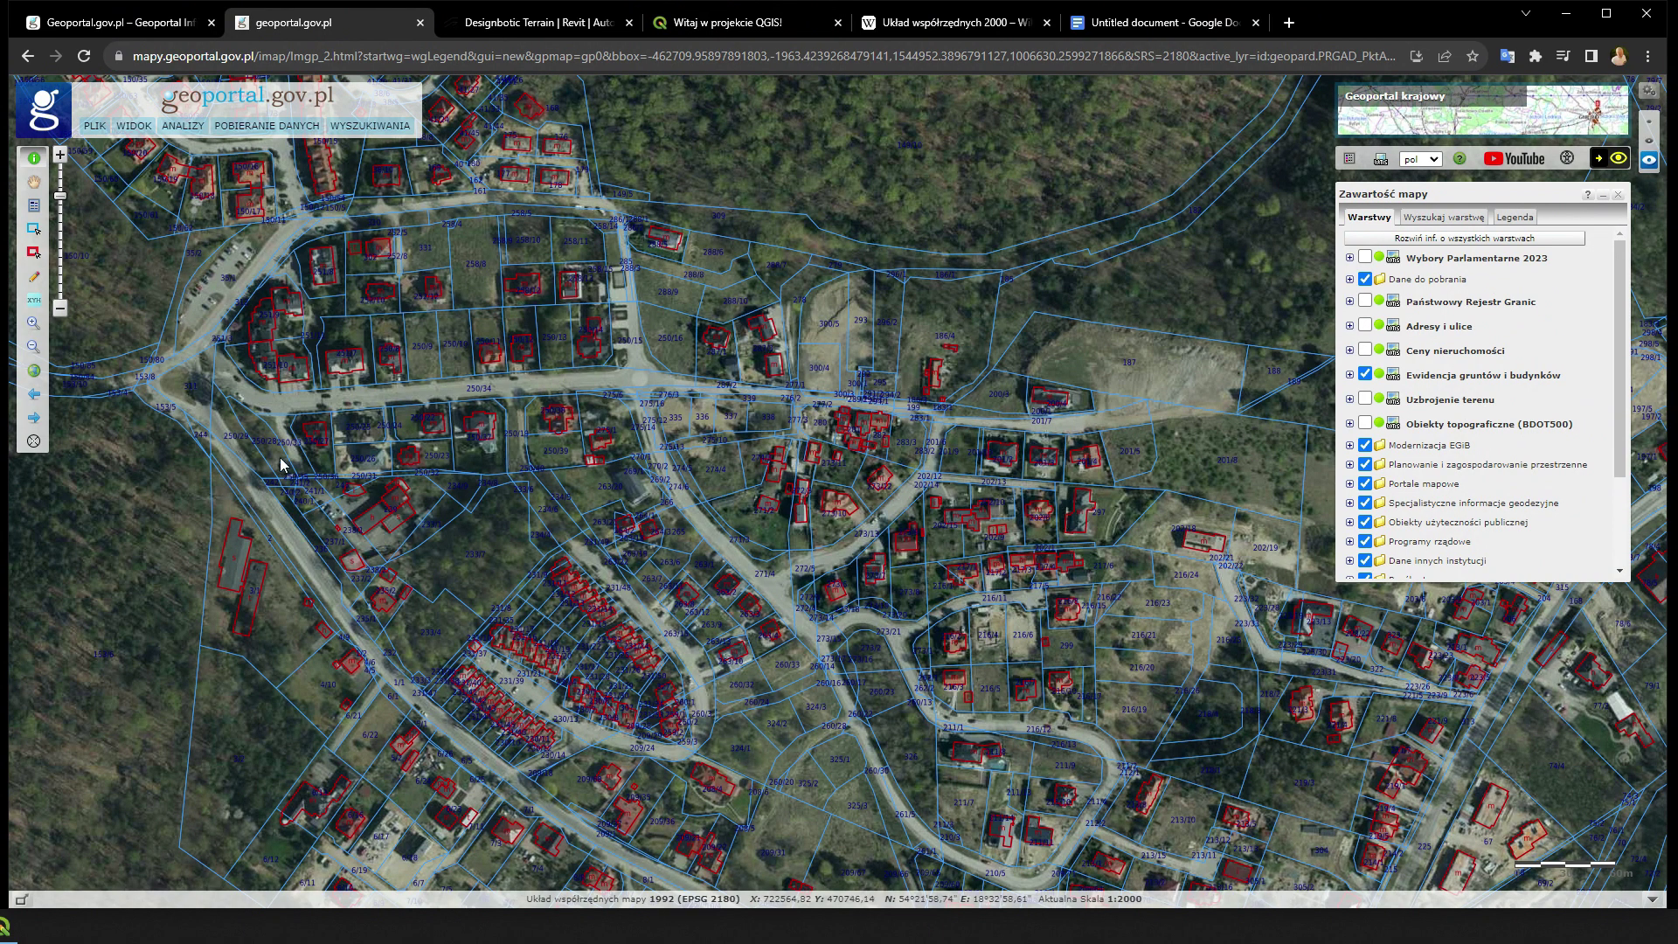
pyautogui.moveTo(917, 538)
pyautogui.mouseDown()
pyautogui.moveTo(982, 505)
pyautogui.moveTo(553, 475)
pyautogui.mouseUp()
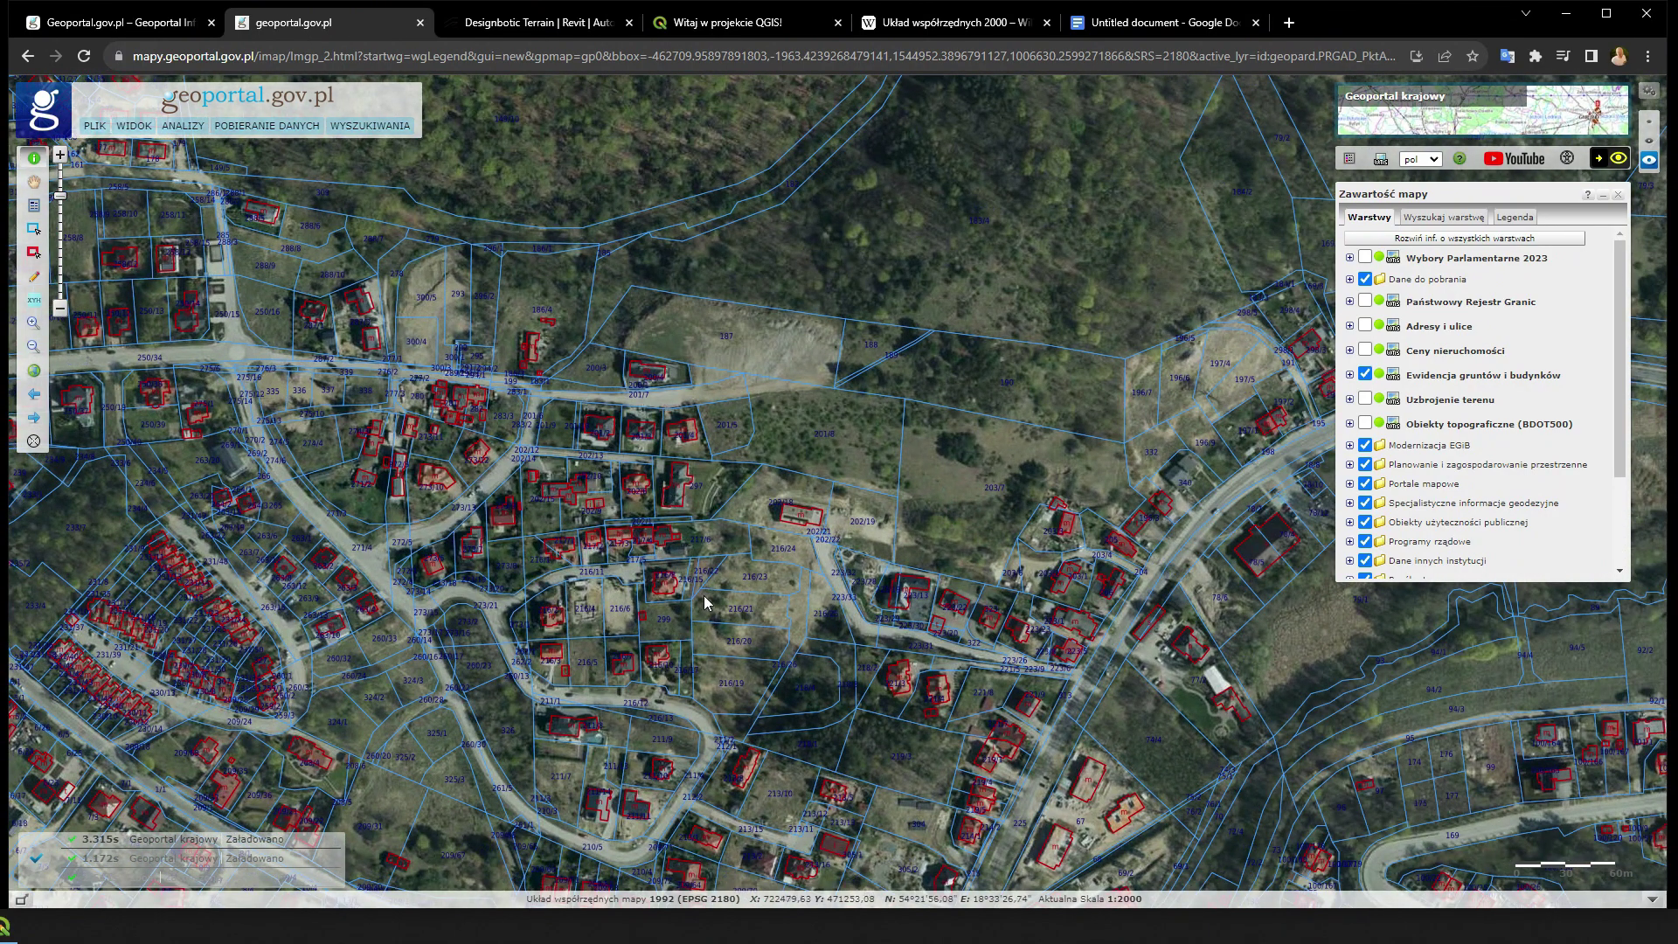
pyautogui.moveTo(704, 603); pyautogui.dragTo(660, 511)
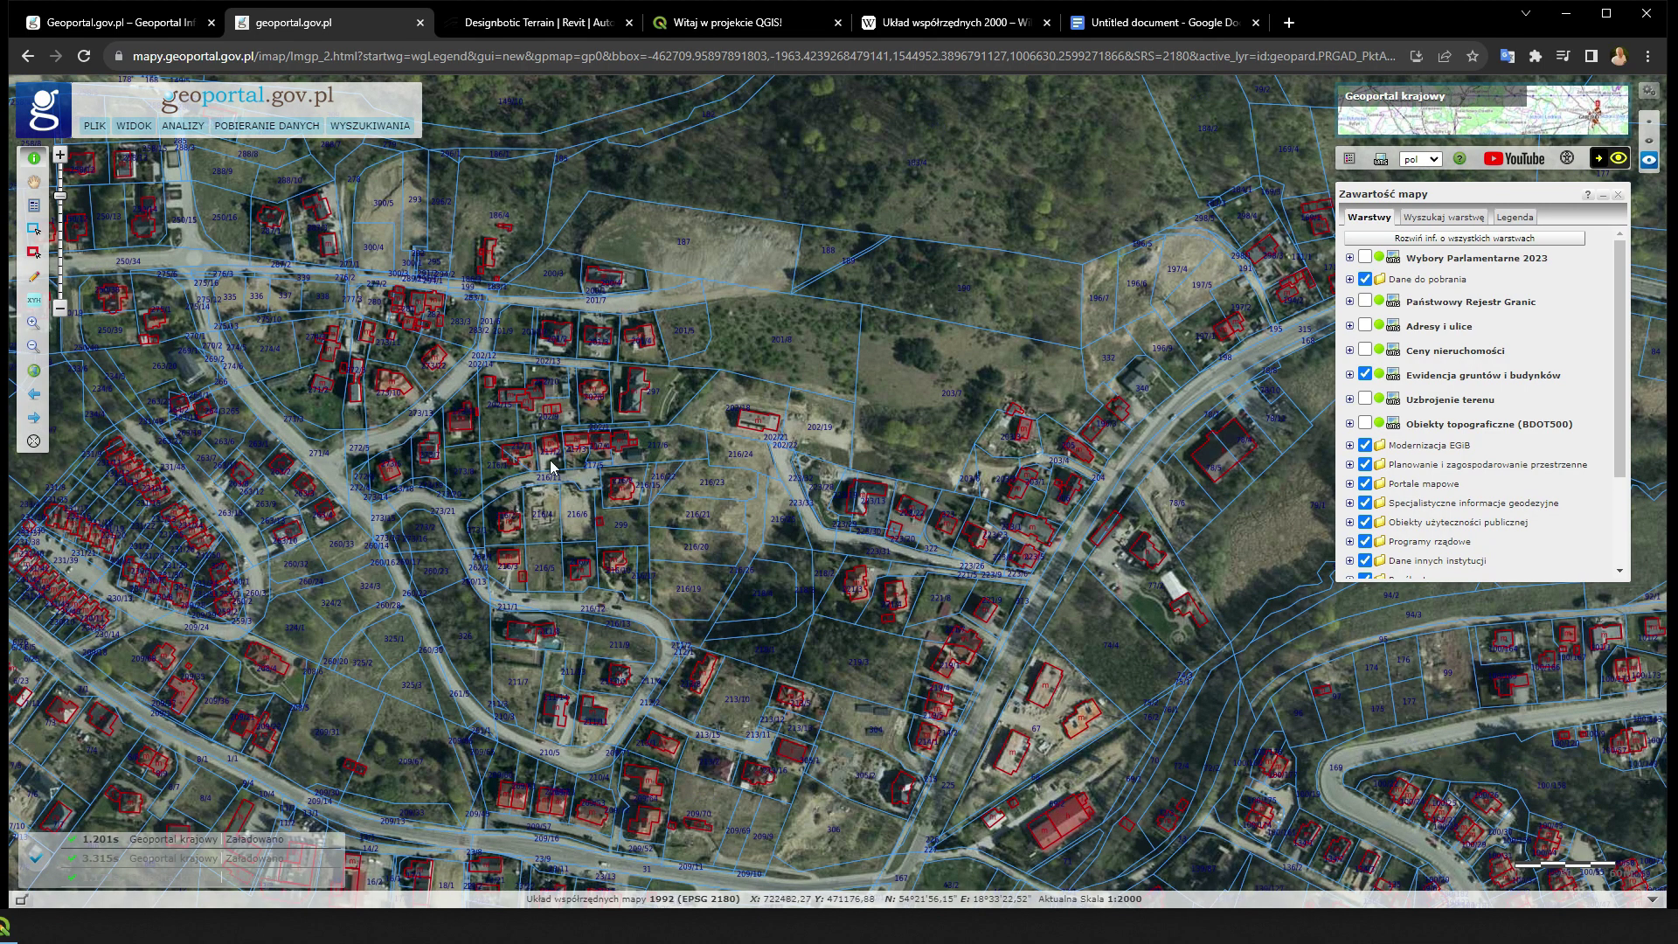
pyautogui.moveTo(577, 417); pyautogui.dragTo(612, 501)
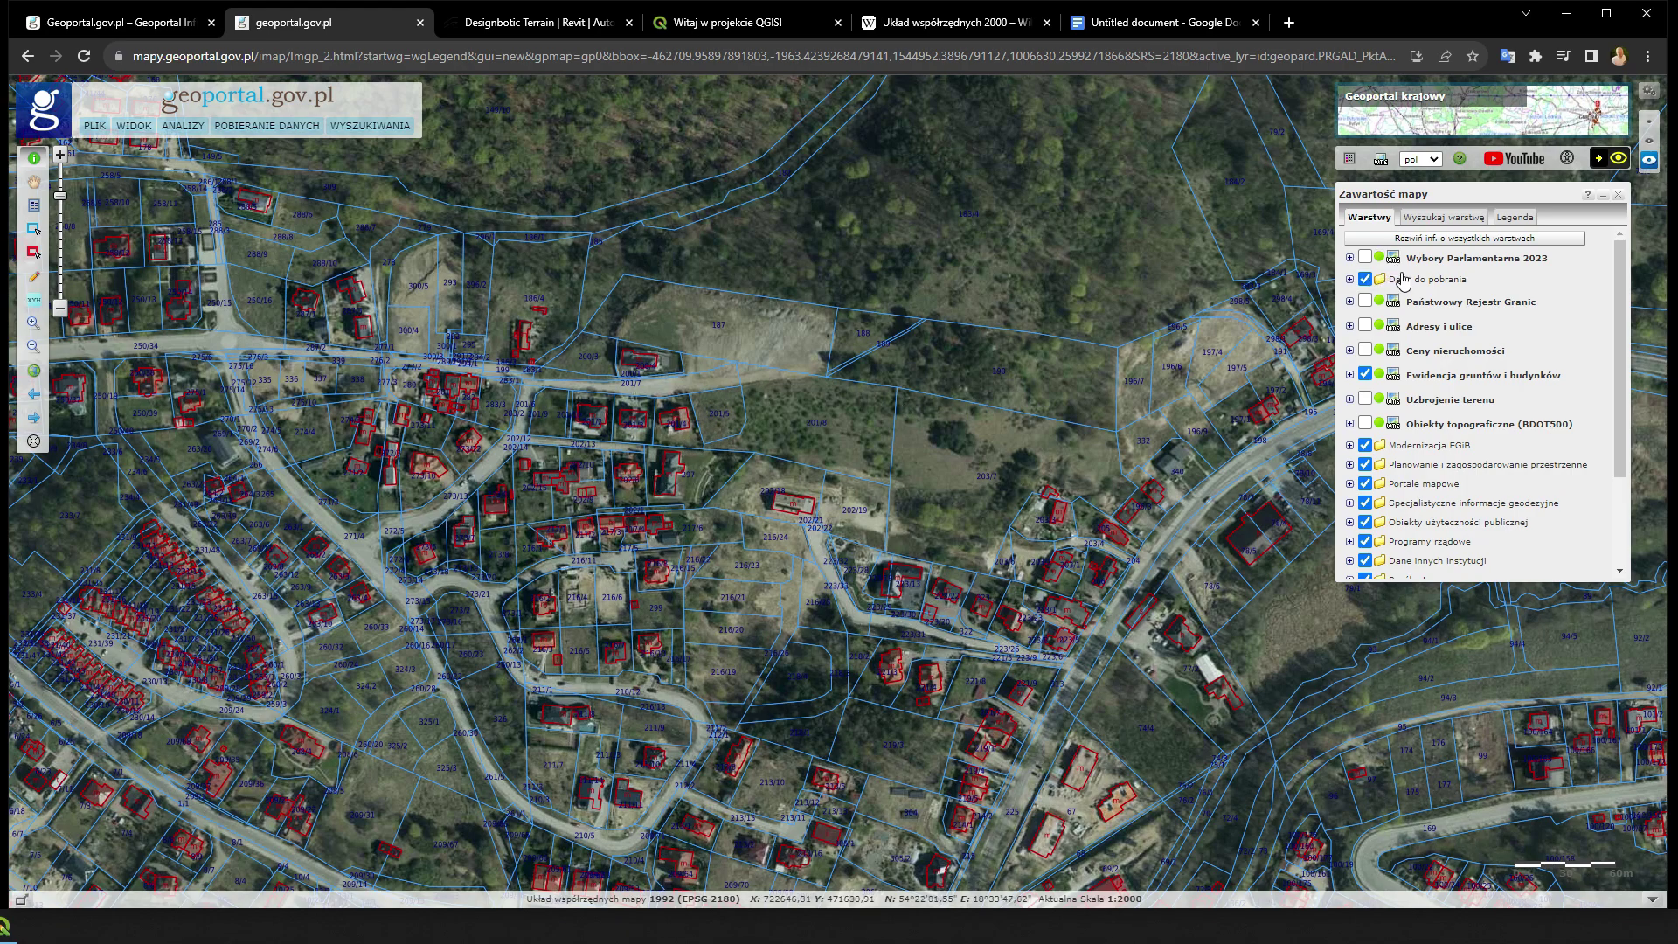
pyautogui.click(1350, 279)
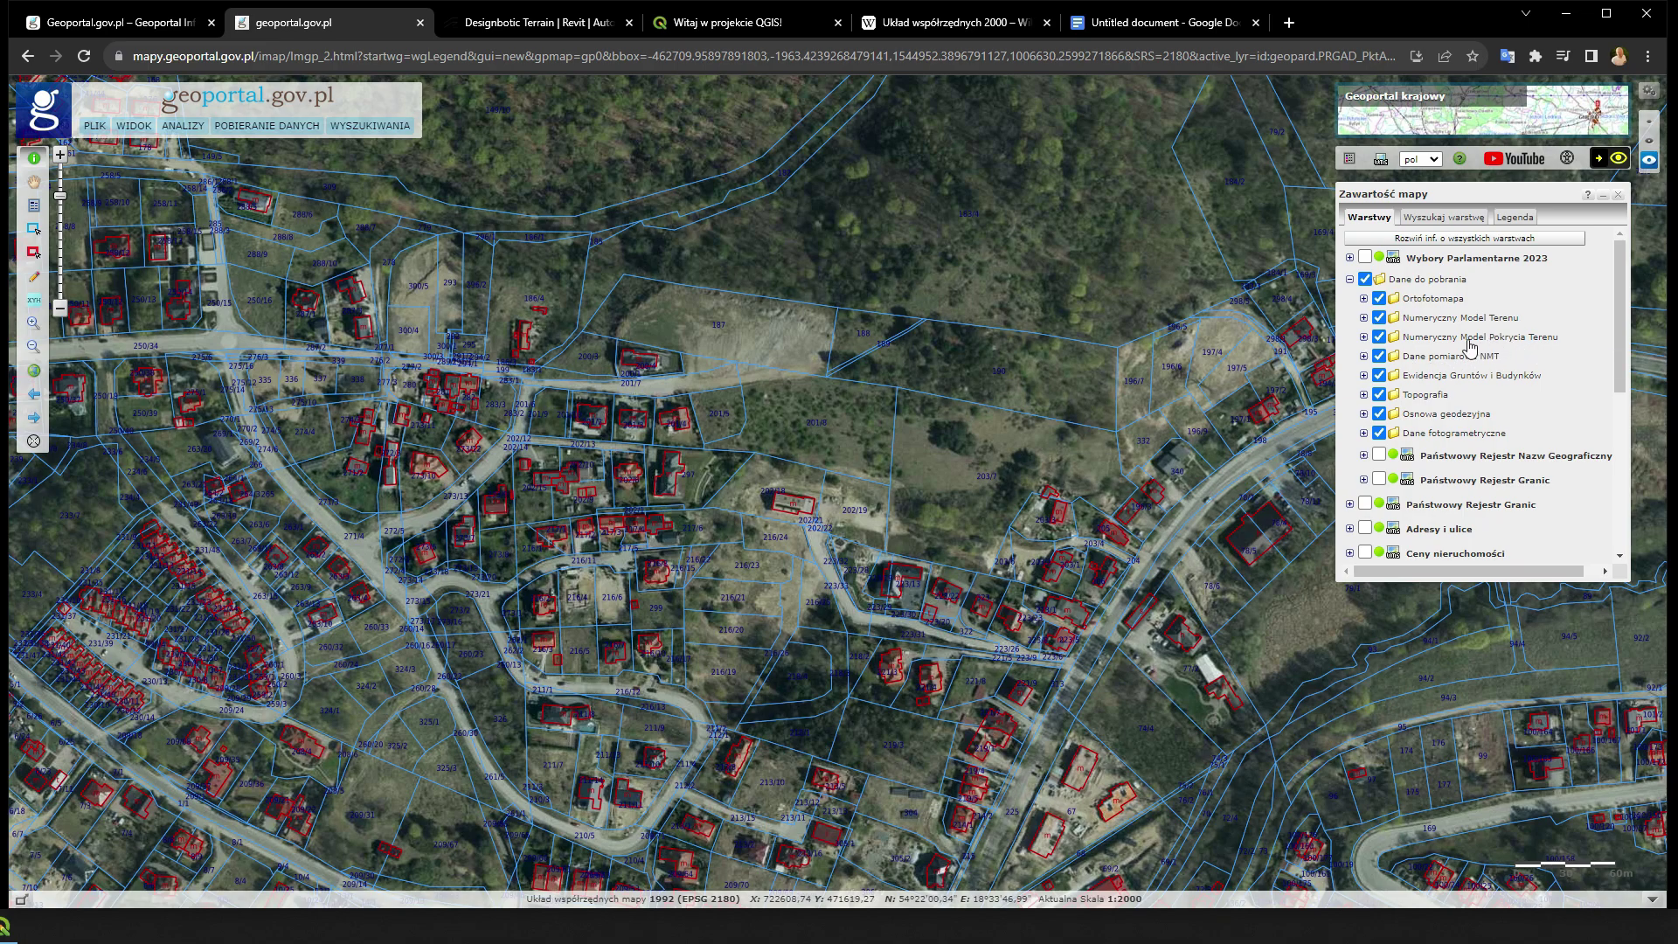
# Display the Numeryczny Model Terenu Siatka 5m NMT PL-EVRF2007-NH sheets, then expand Siatka ≤ 1m
pyautogui.click(1364, 317)
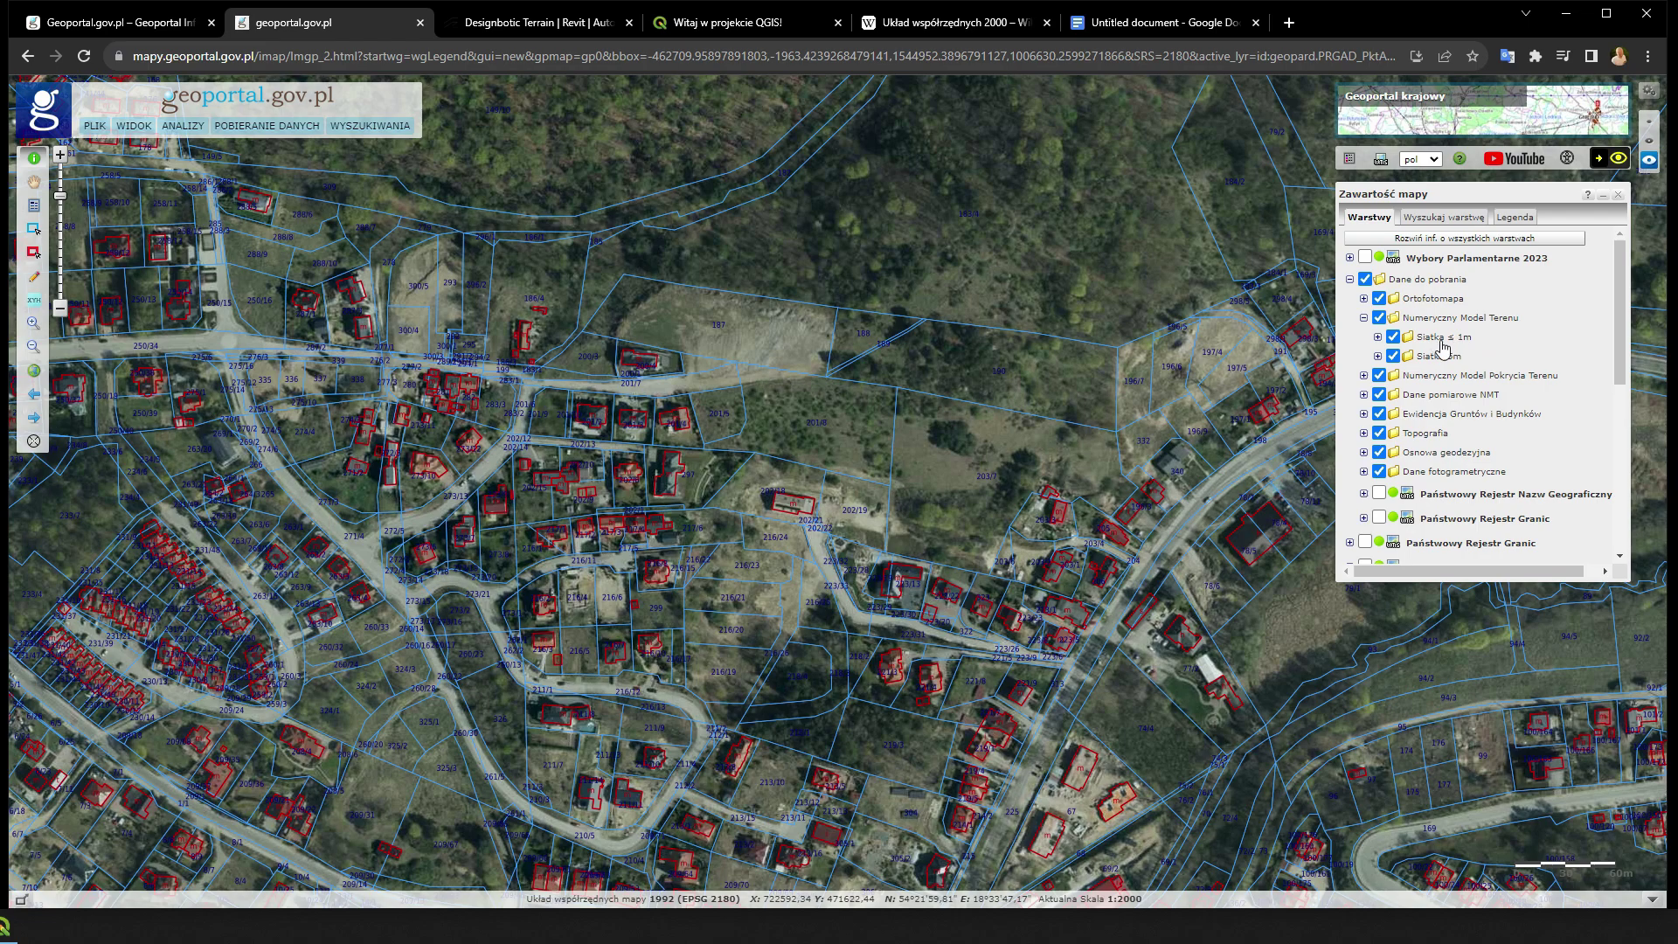
pyautogui.click(1378, 357)
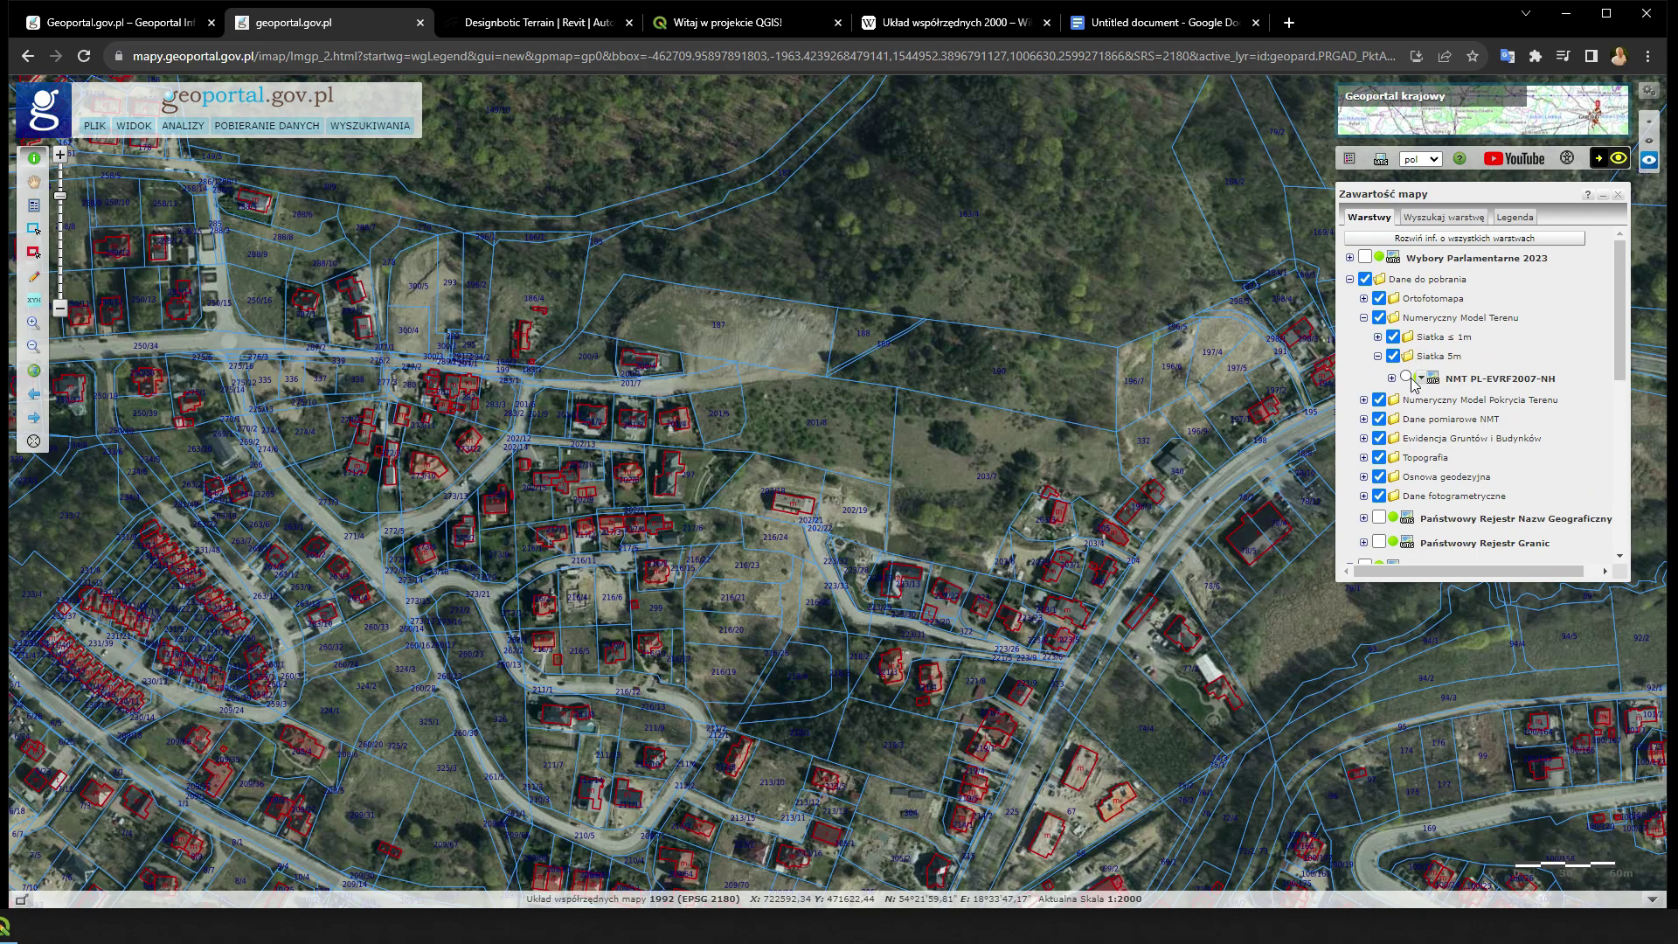
pyautogui.click(1393, 378)
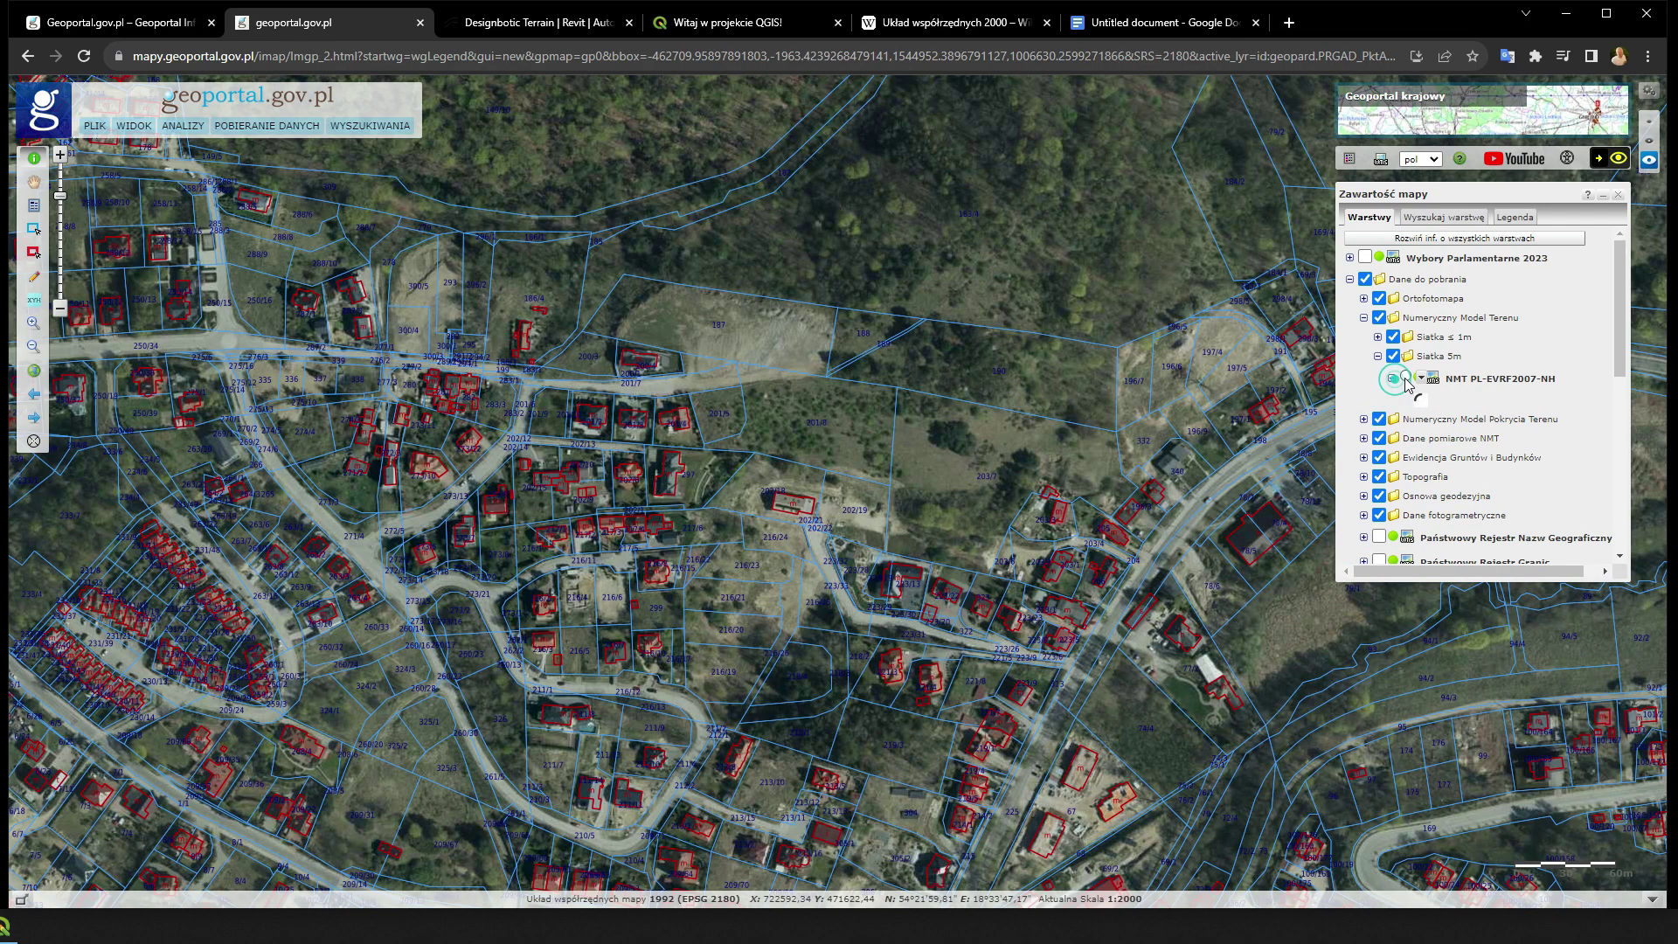
pyautogui.click(1405, 378)
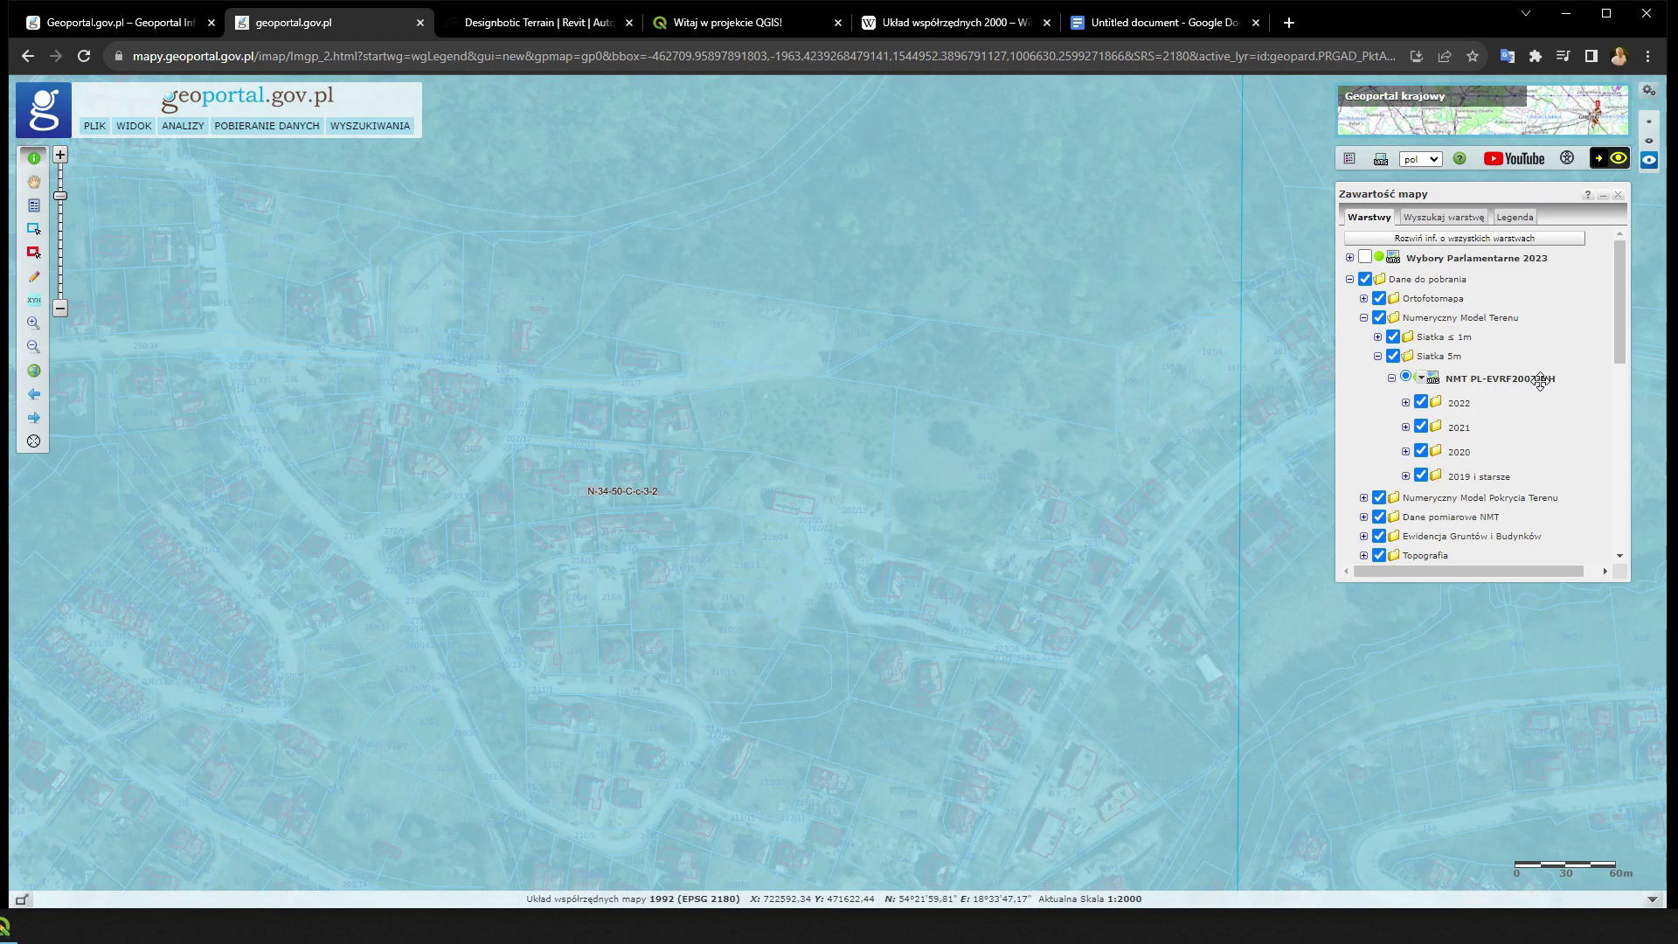
pyautogui.click(1378, 337)
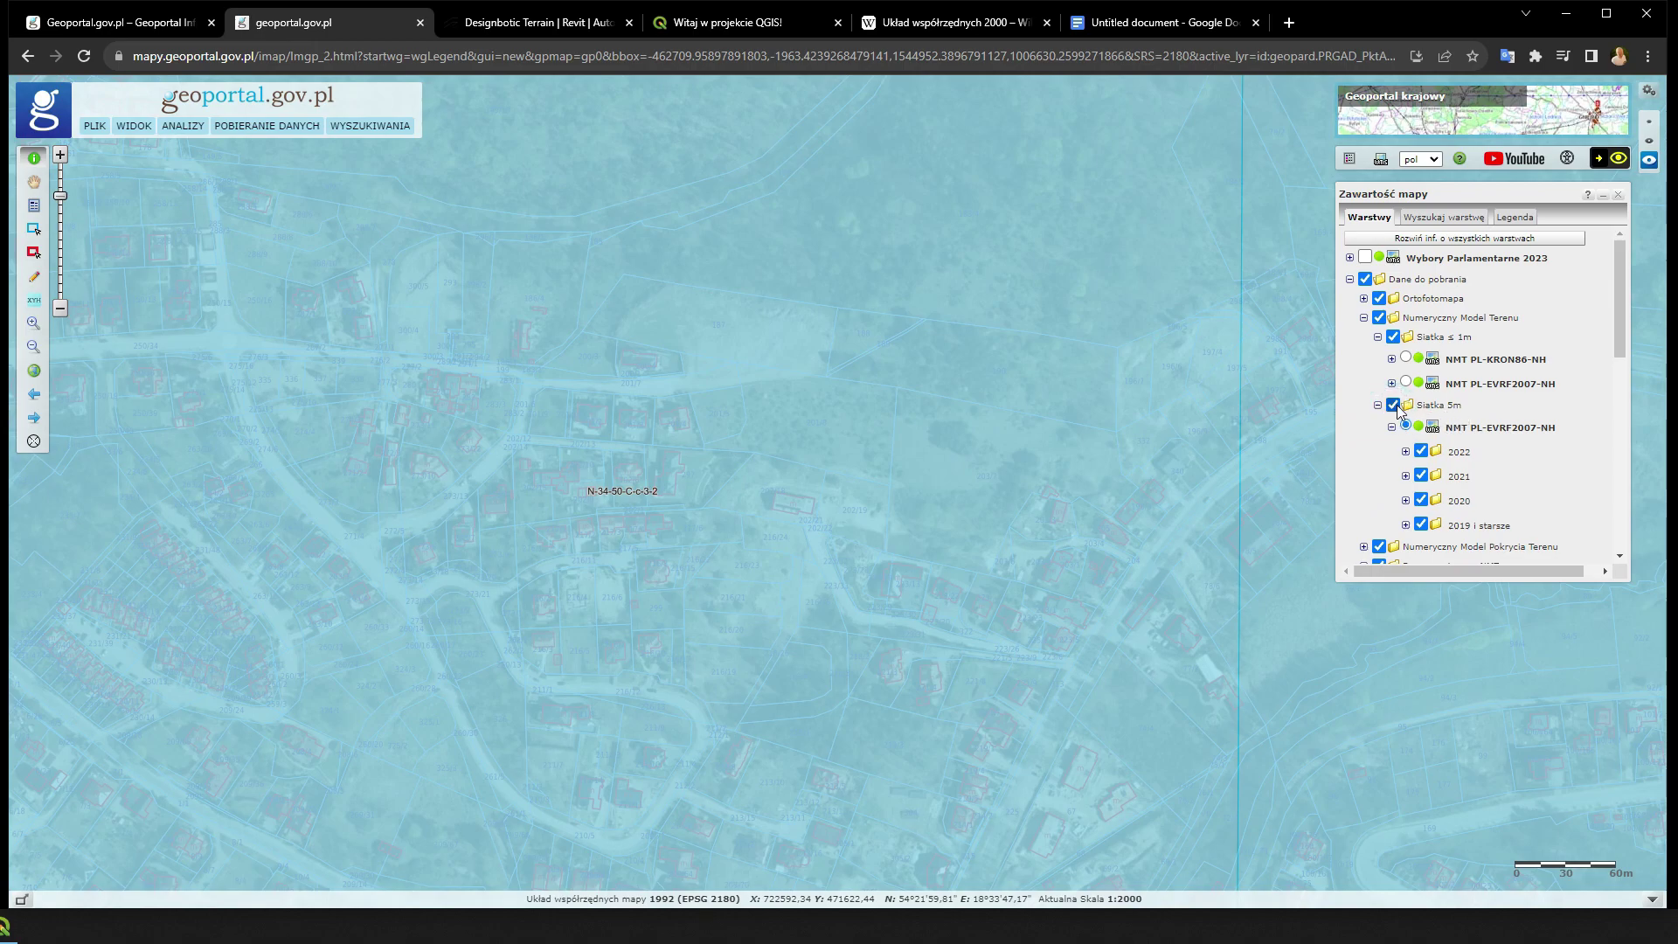
# Hide Siatka 5m, show only 2022 ≤1 m NMT PL-EVRF2007-NH sheets, and identify the plot's data
pyautogui.click(1393, 405)
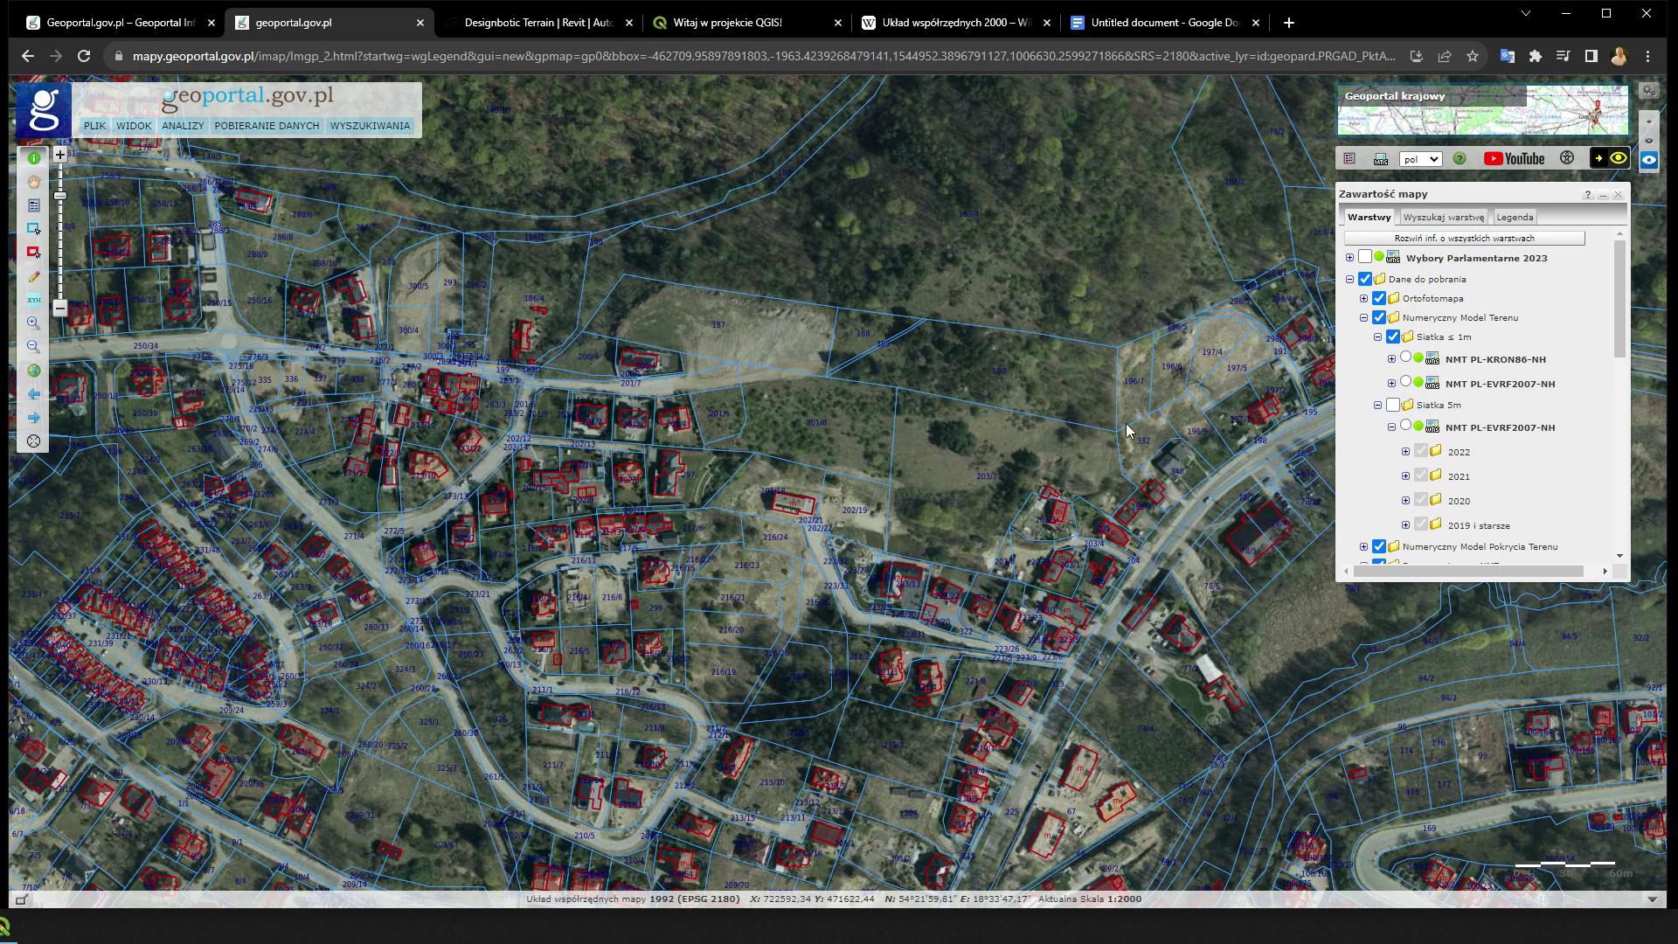
pyautogui.scroll(1, 695, 419)
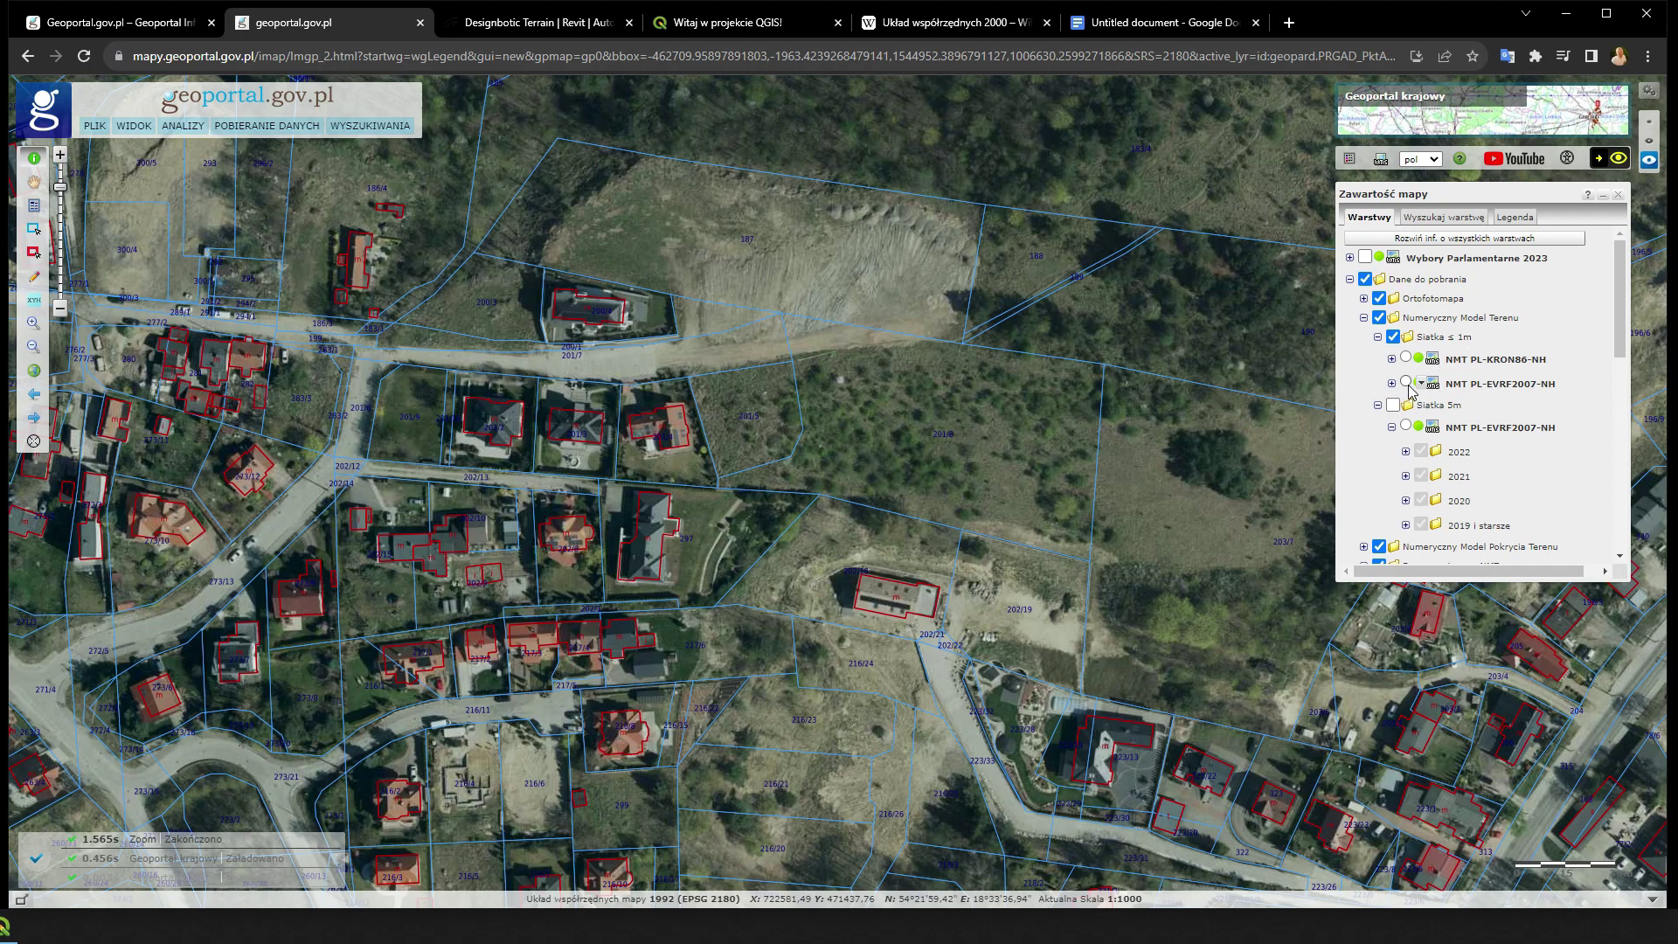
pyautogui.click(1405, 382)
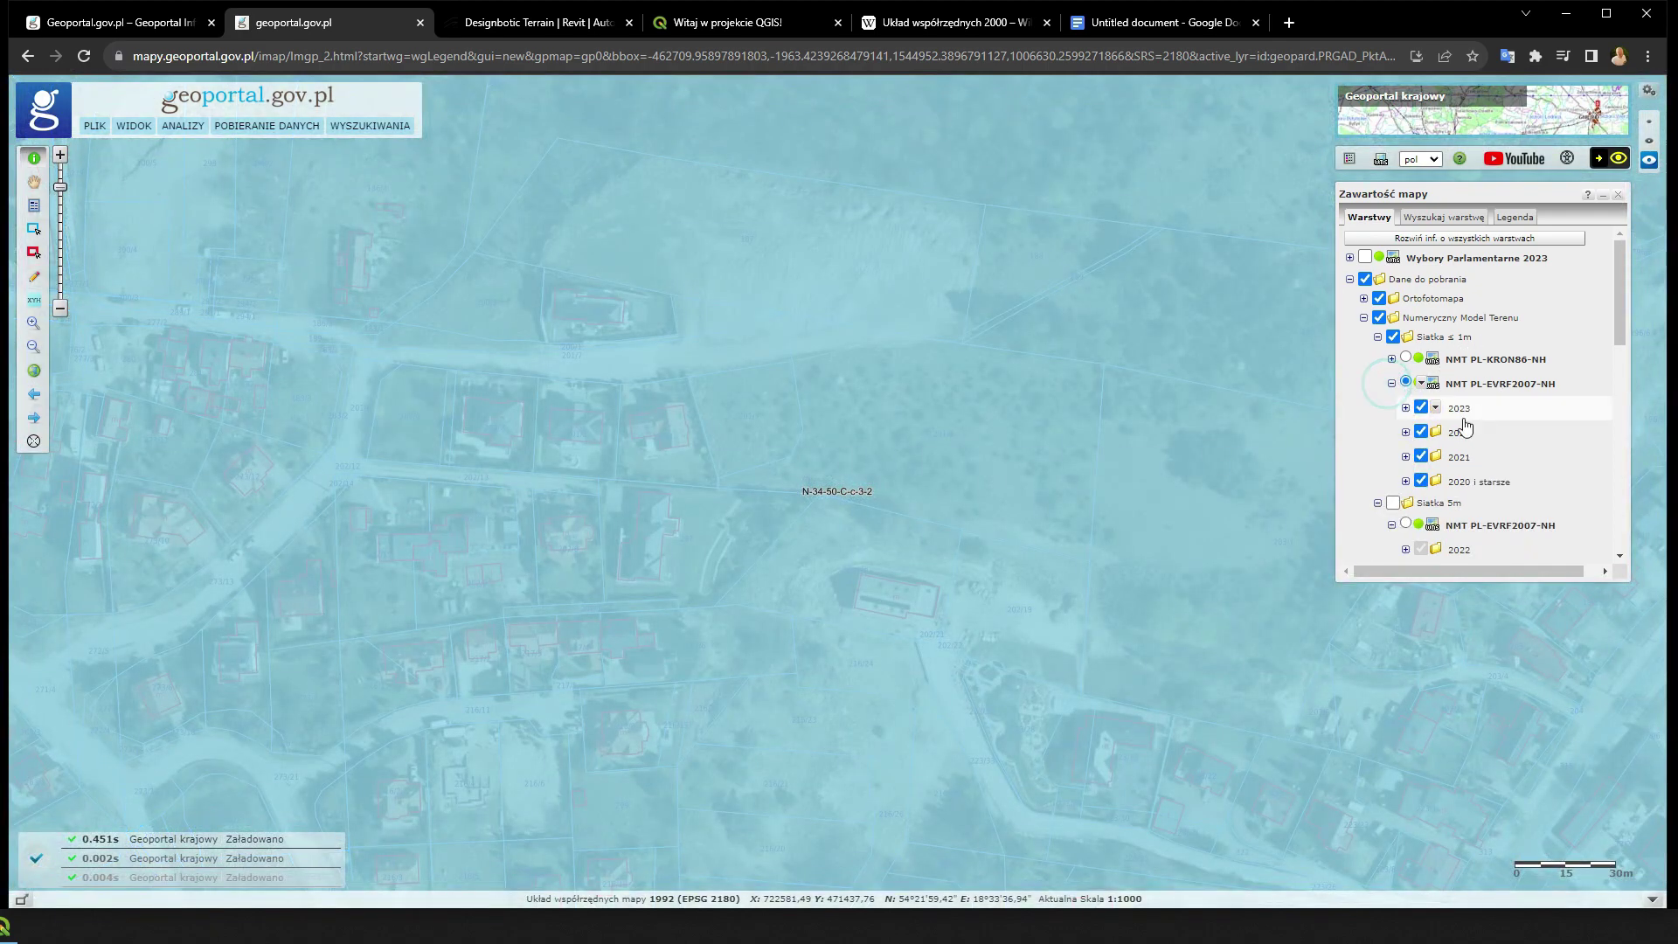
pyautogui.click(1420, 432)
pyautogui.click(1422, 480)
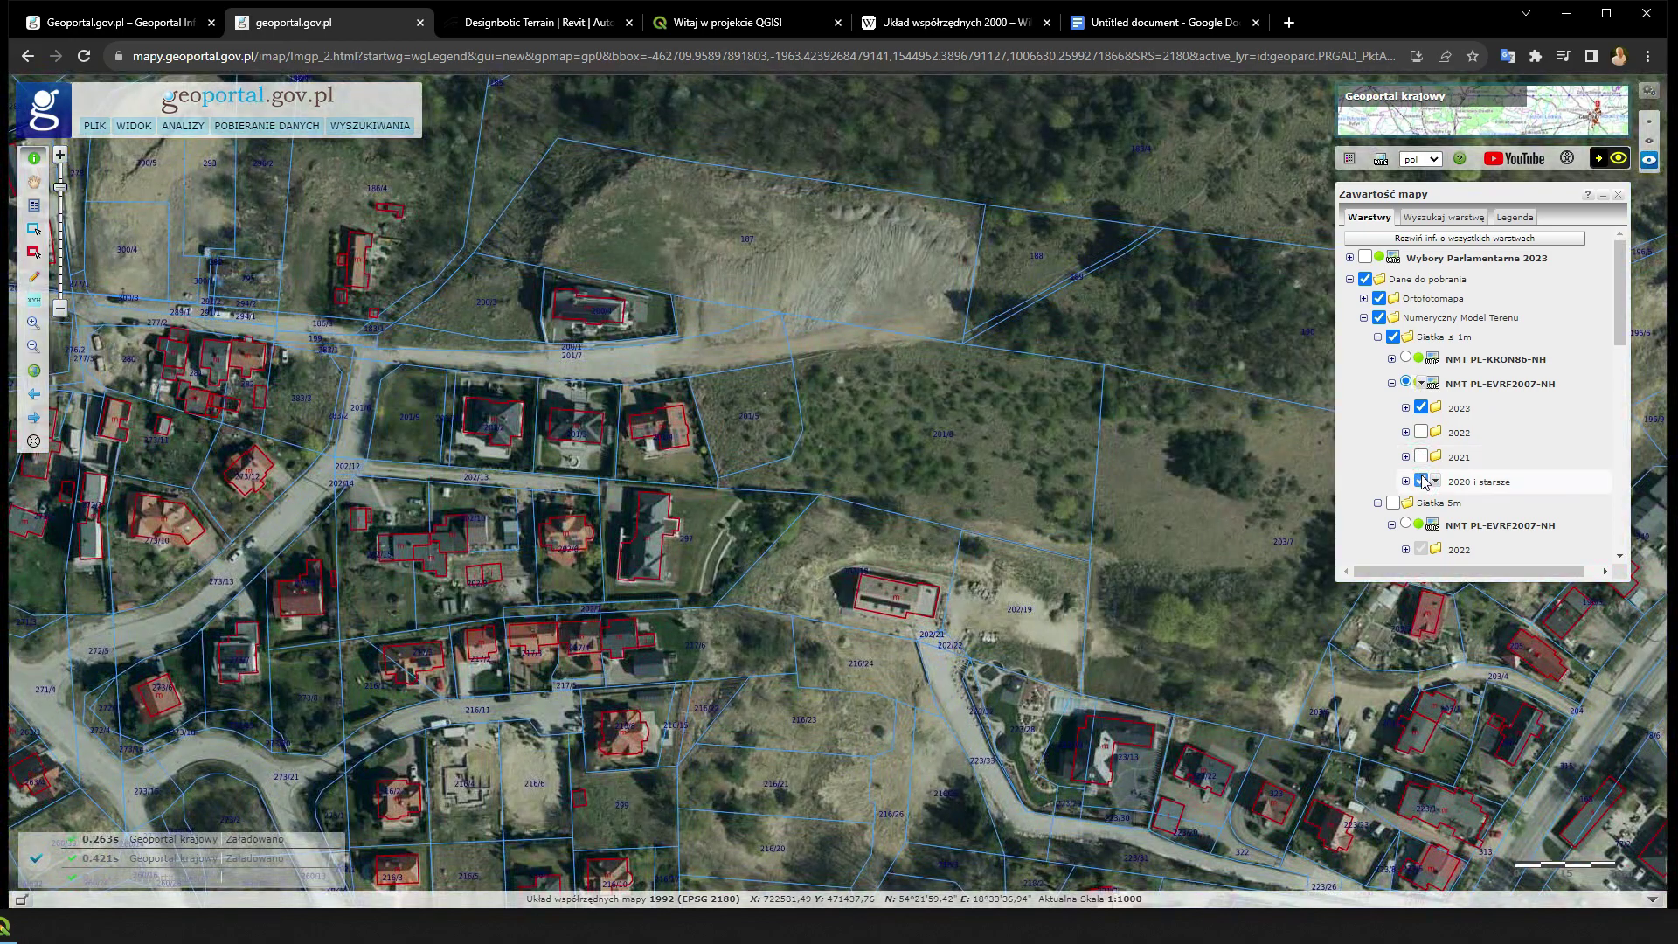
pyautogui.click(1422, 432)
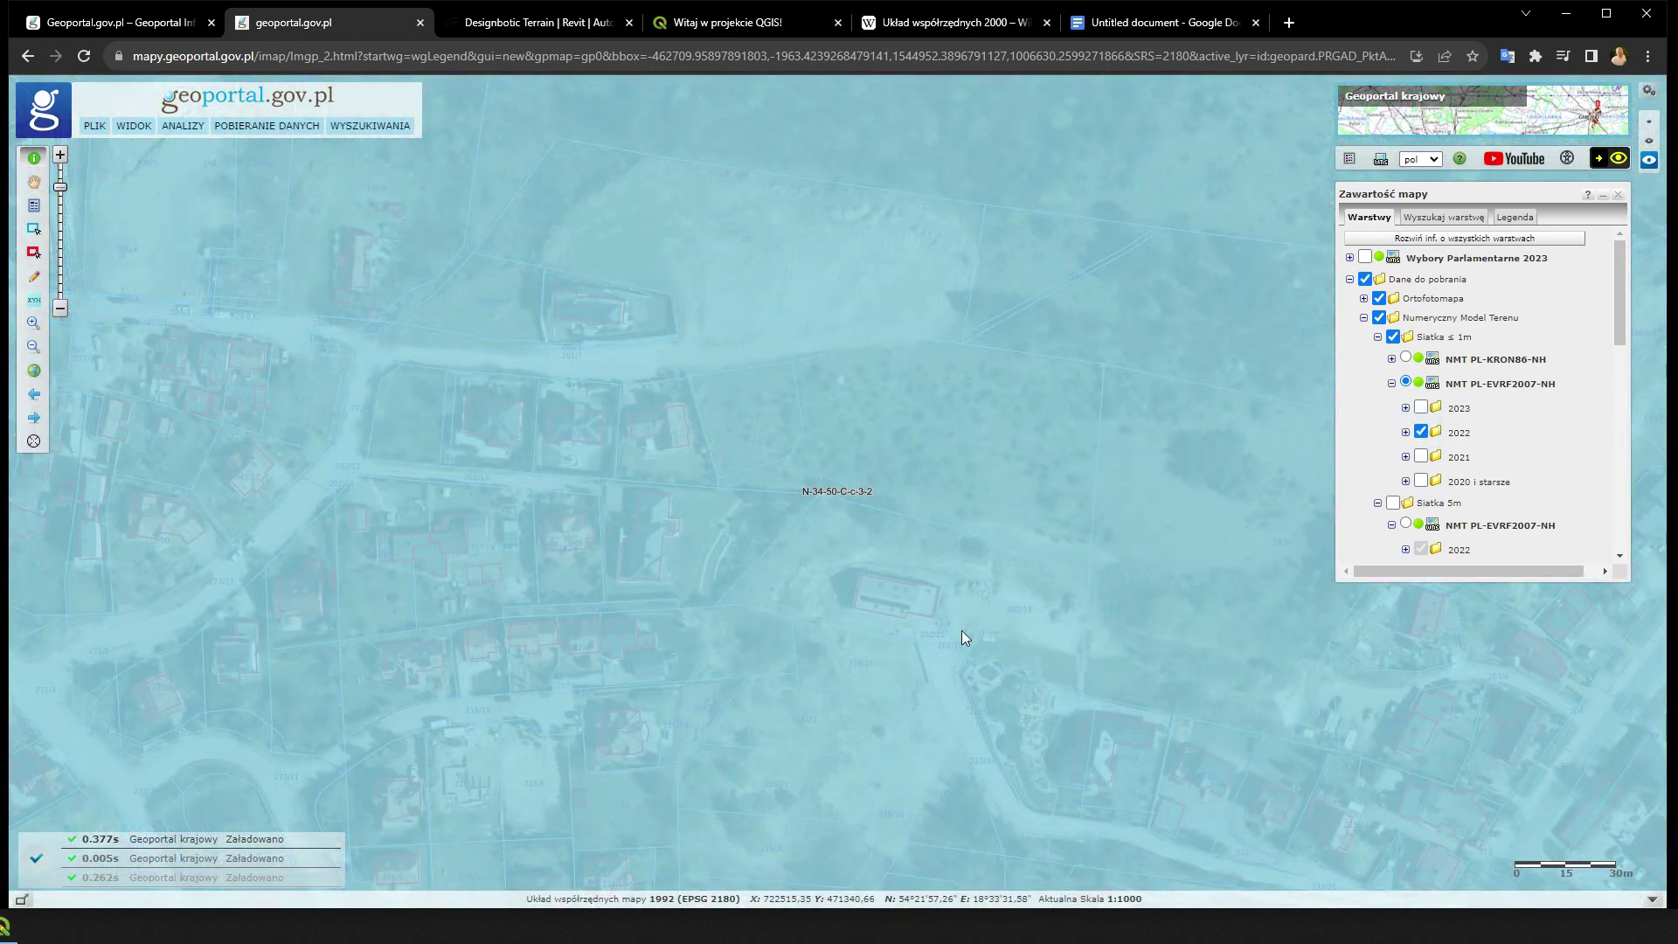
pyautogui.click(727, 433)
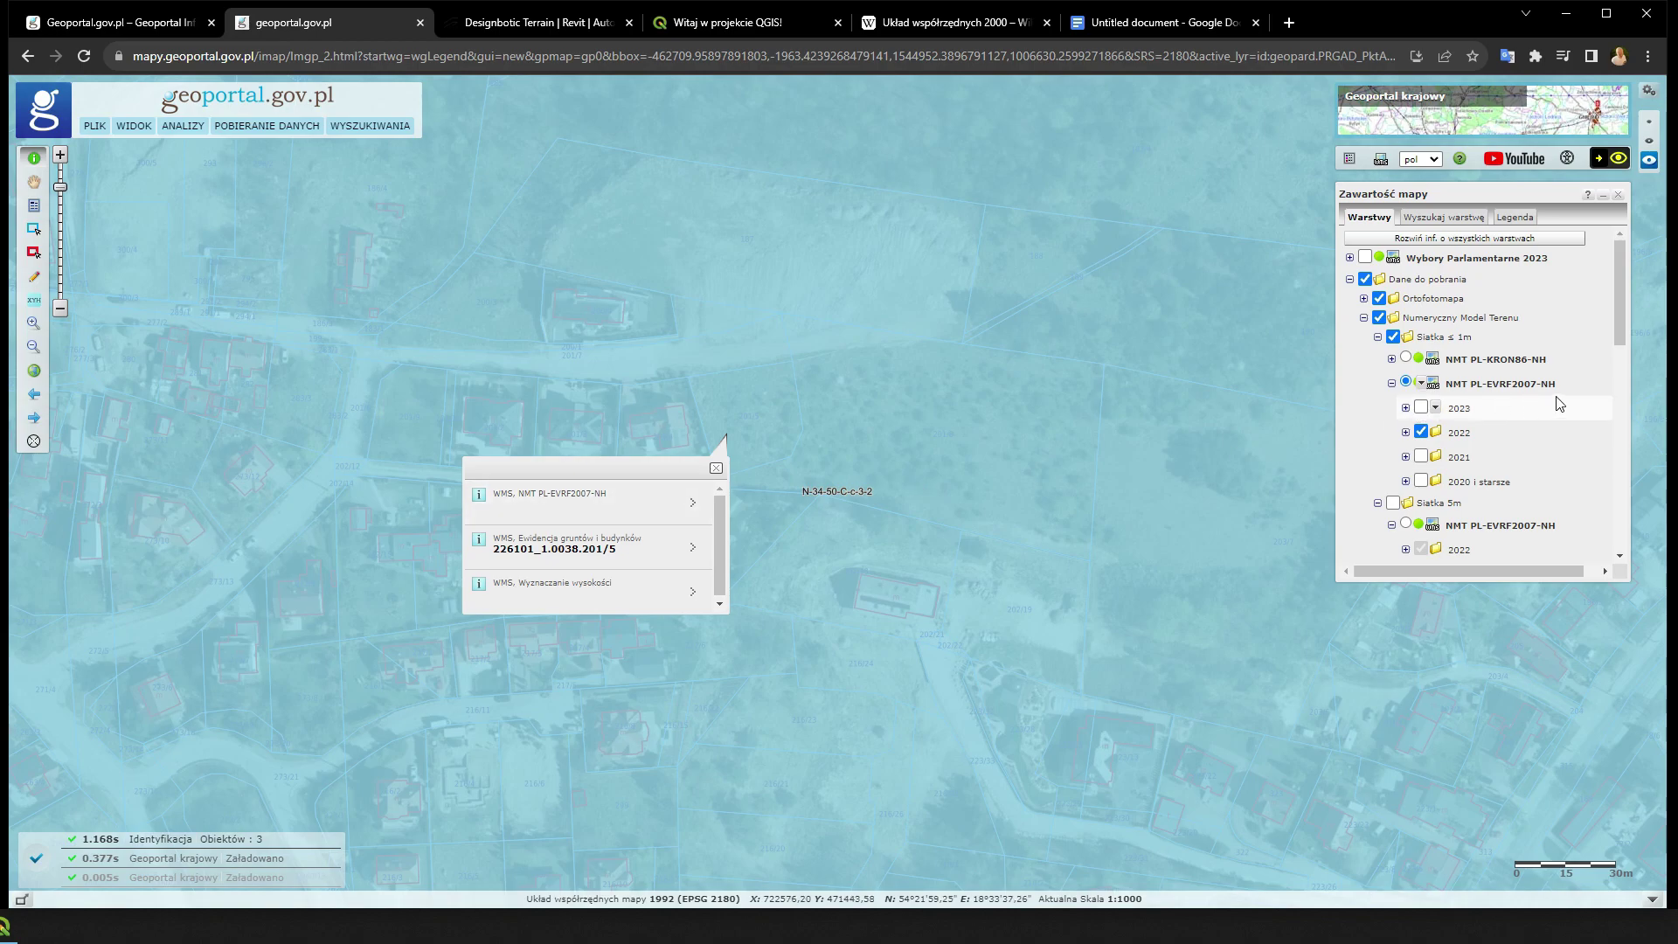
# Open the NMT PL-EVRF2007-NH result and expand the 2022 sheet N-34-50-C-c-3-2 details
pyautogui.click(678, 500)
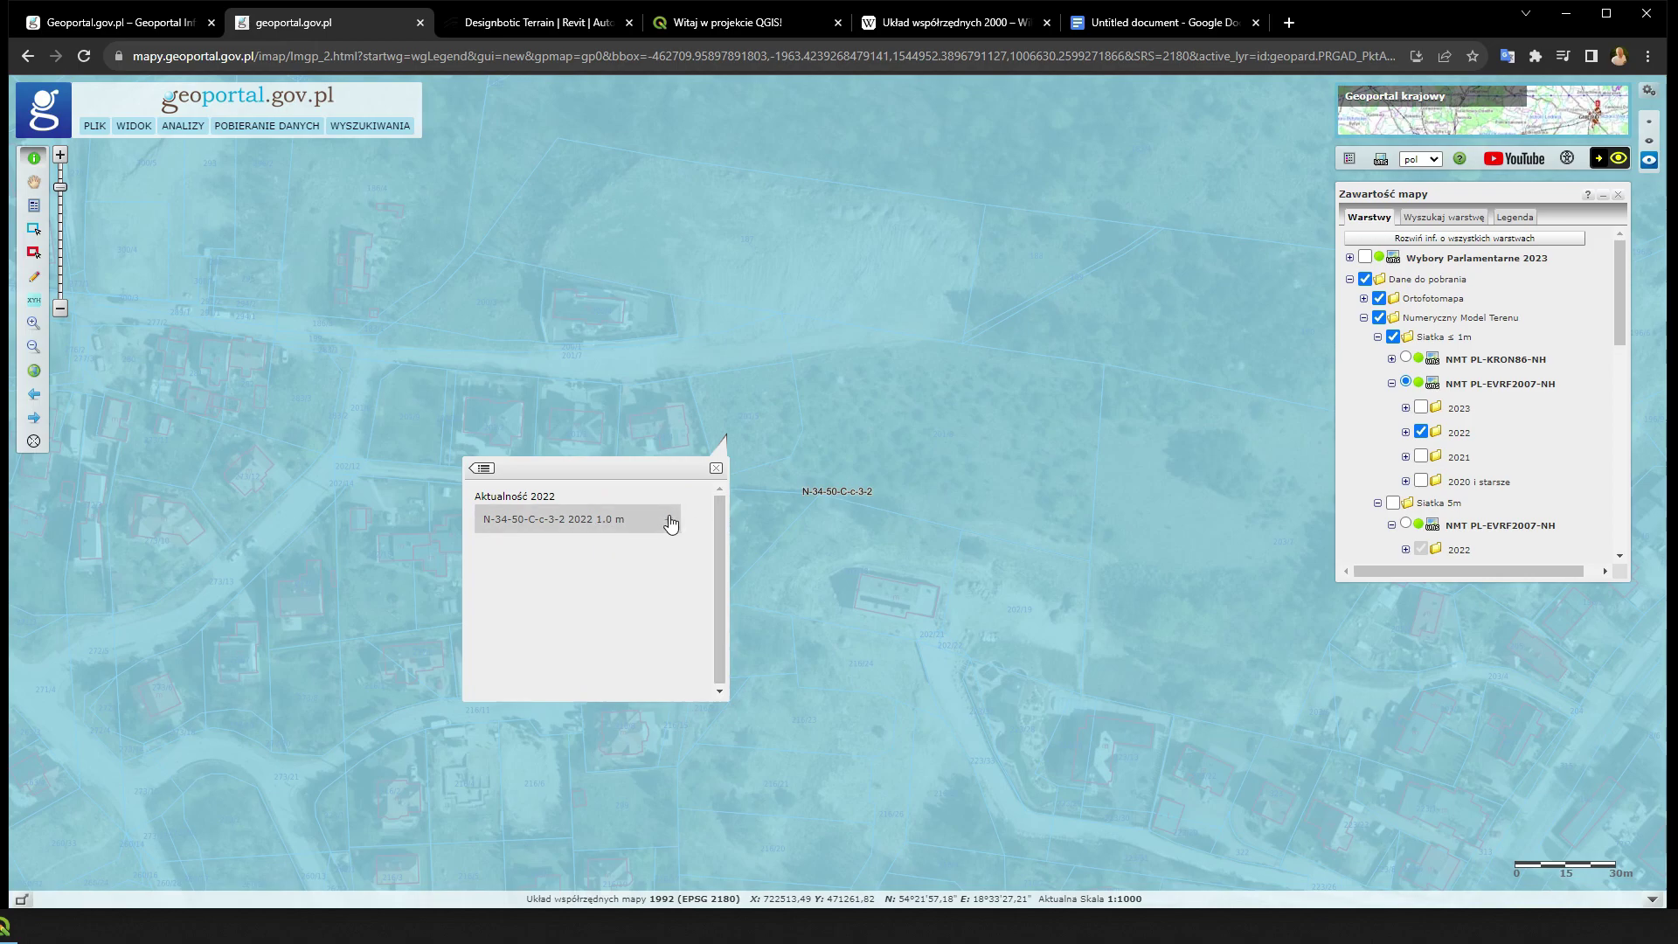
pyautogui.click(667, 518)
pyautogui.scroll(-2, 671, 610)
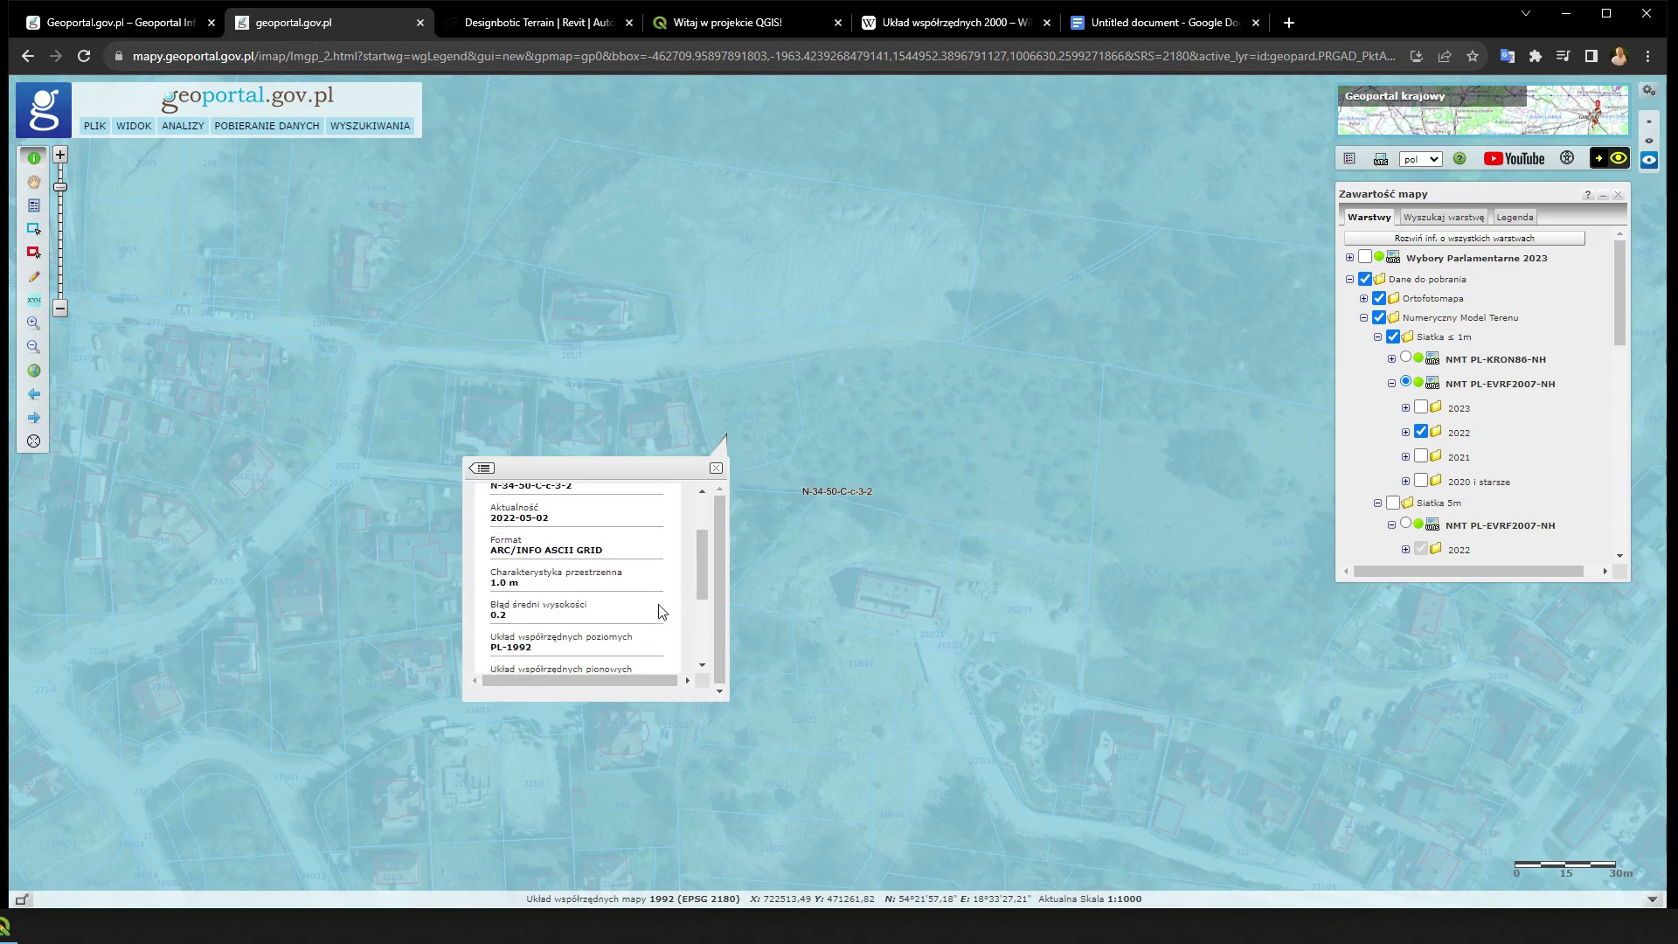
pyautogui.scroll(-2, 656, 610)
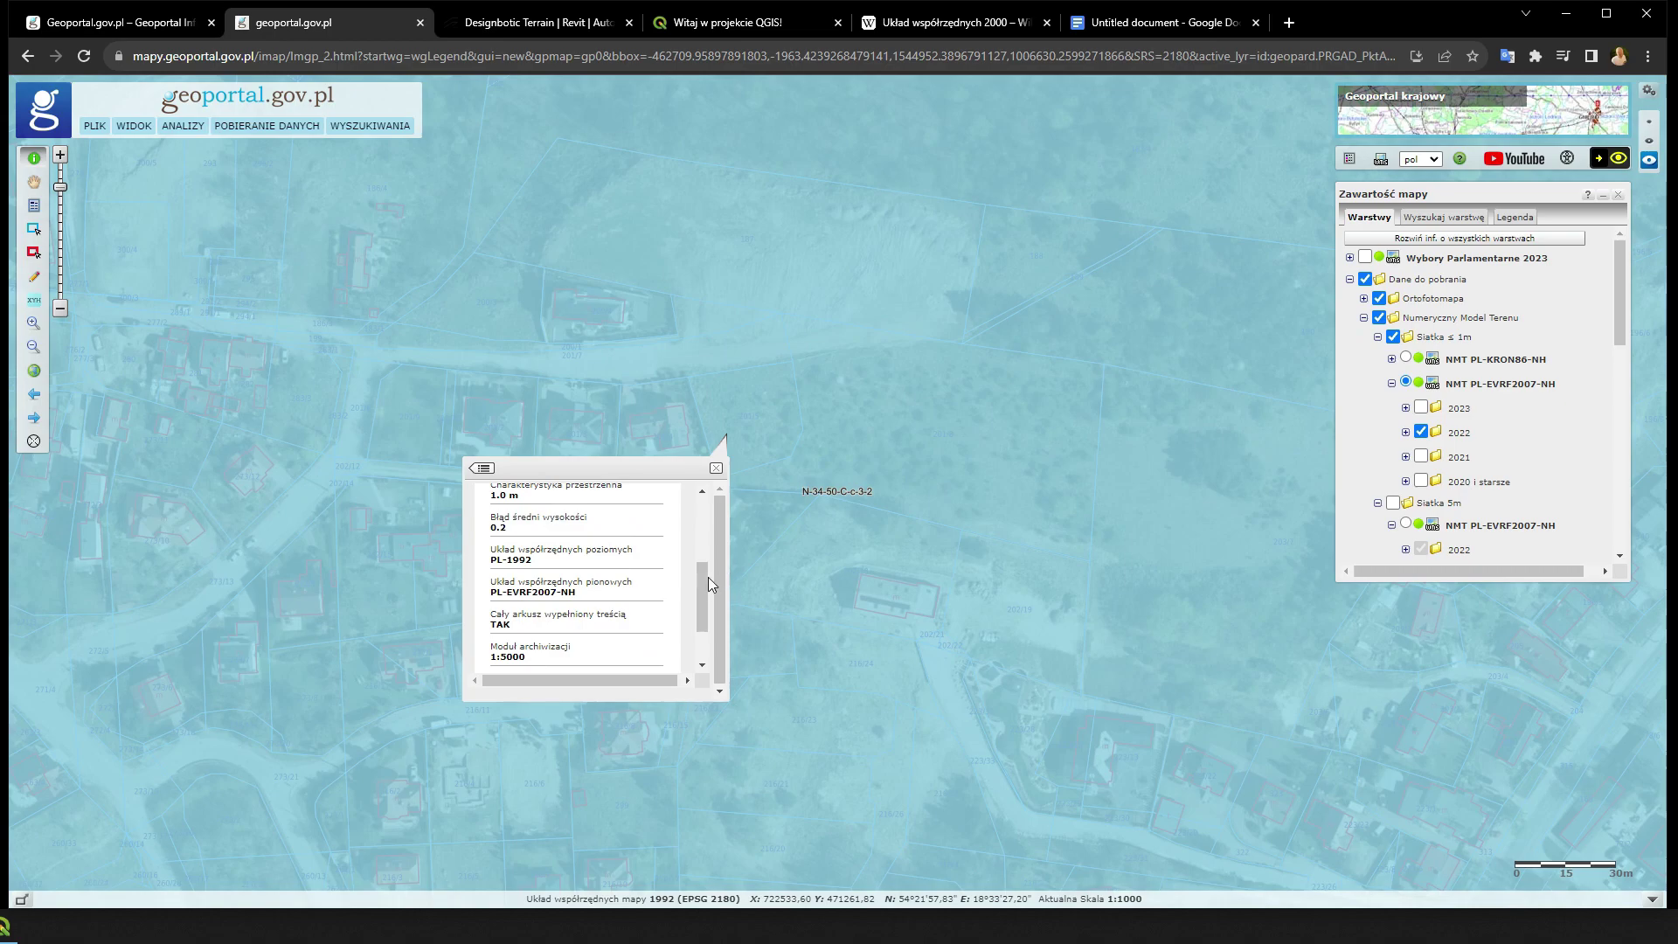
pyautogui.moveTo(706, 580)
pyautogui.mouseDown()
pyautogui.moveTo(706, 601)
pyautogui.moveTo(705, 580)
pyautogui.mouseUp()
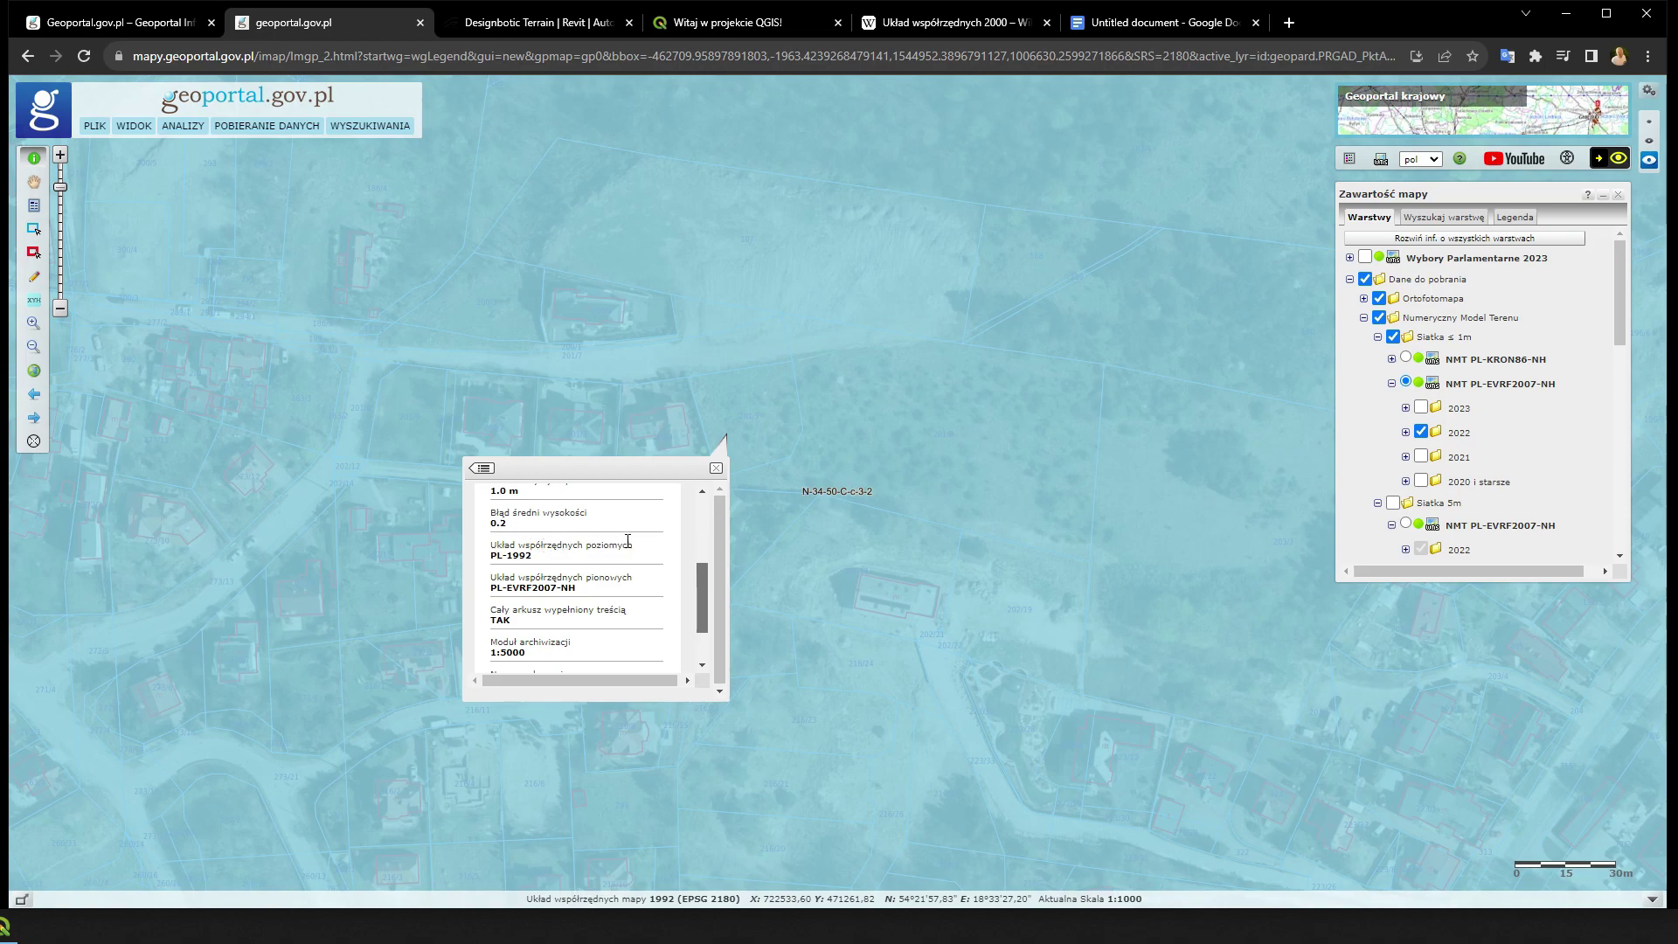
# Inspect the sheet's PL-1992 horizontal coordinate system entry by selecting its text
pyautogui.moveTo(534, 557); pyautogui.dragTo(491, 547)
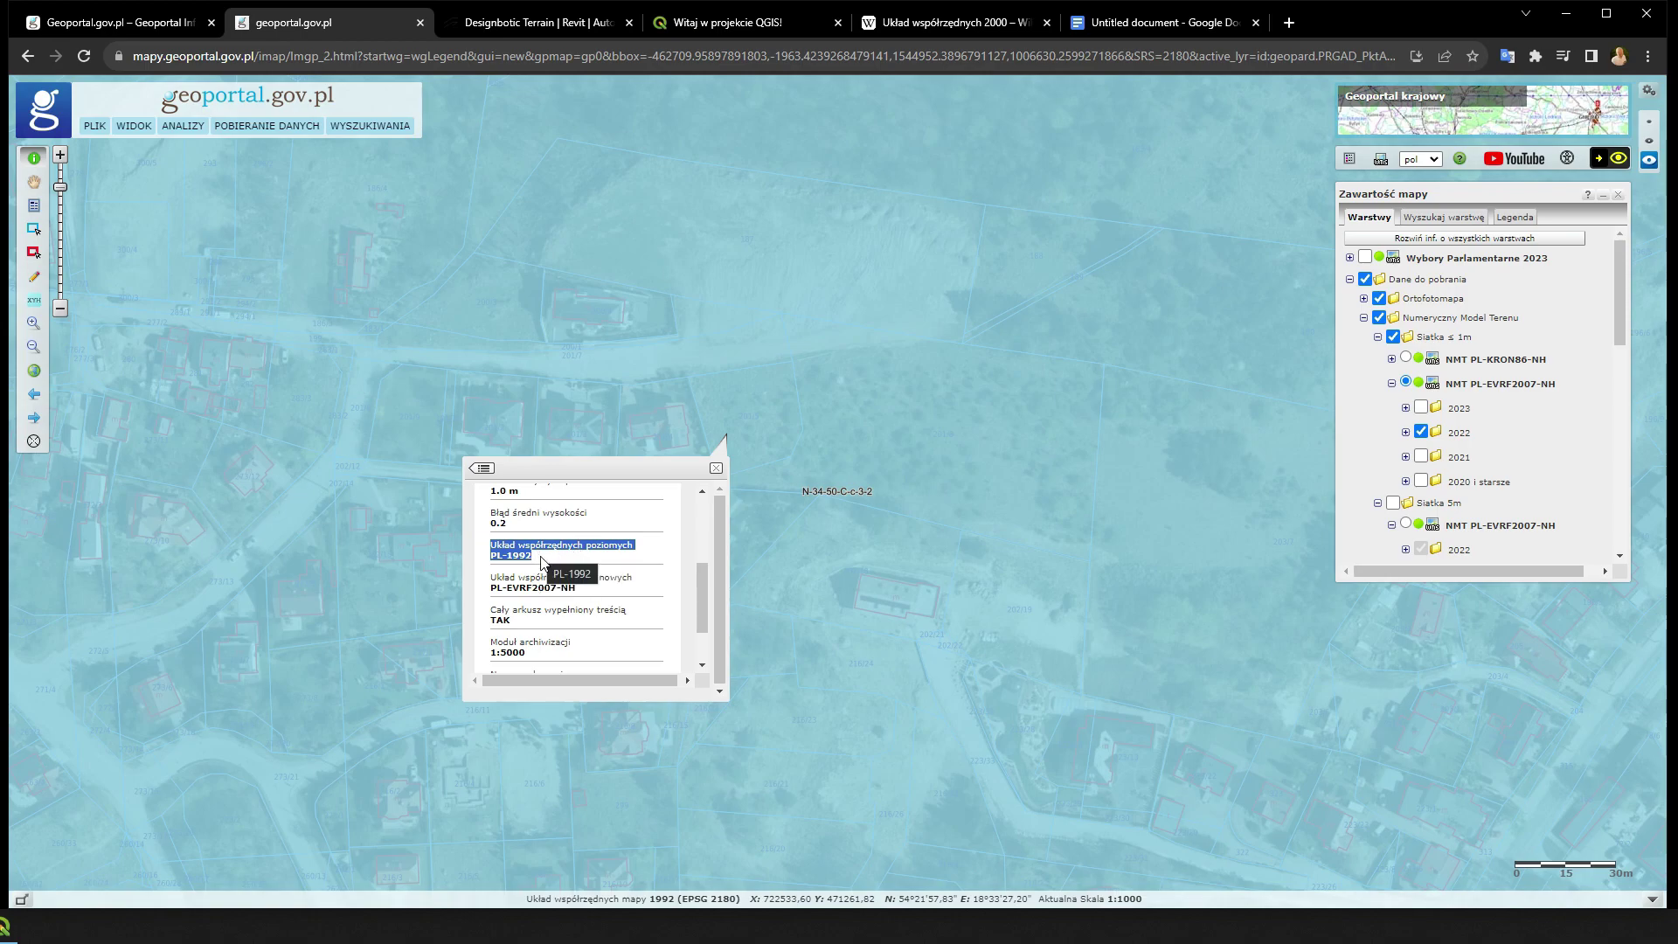
pyautogui.click(554, 561)
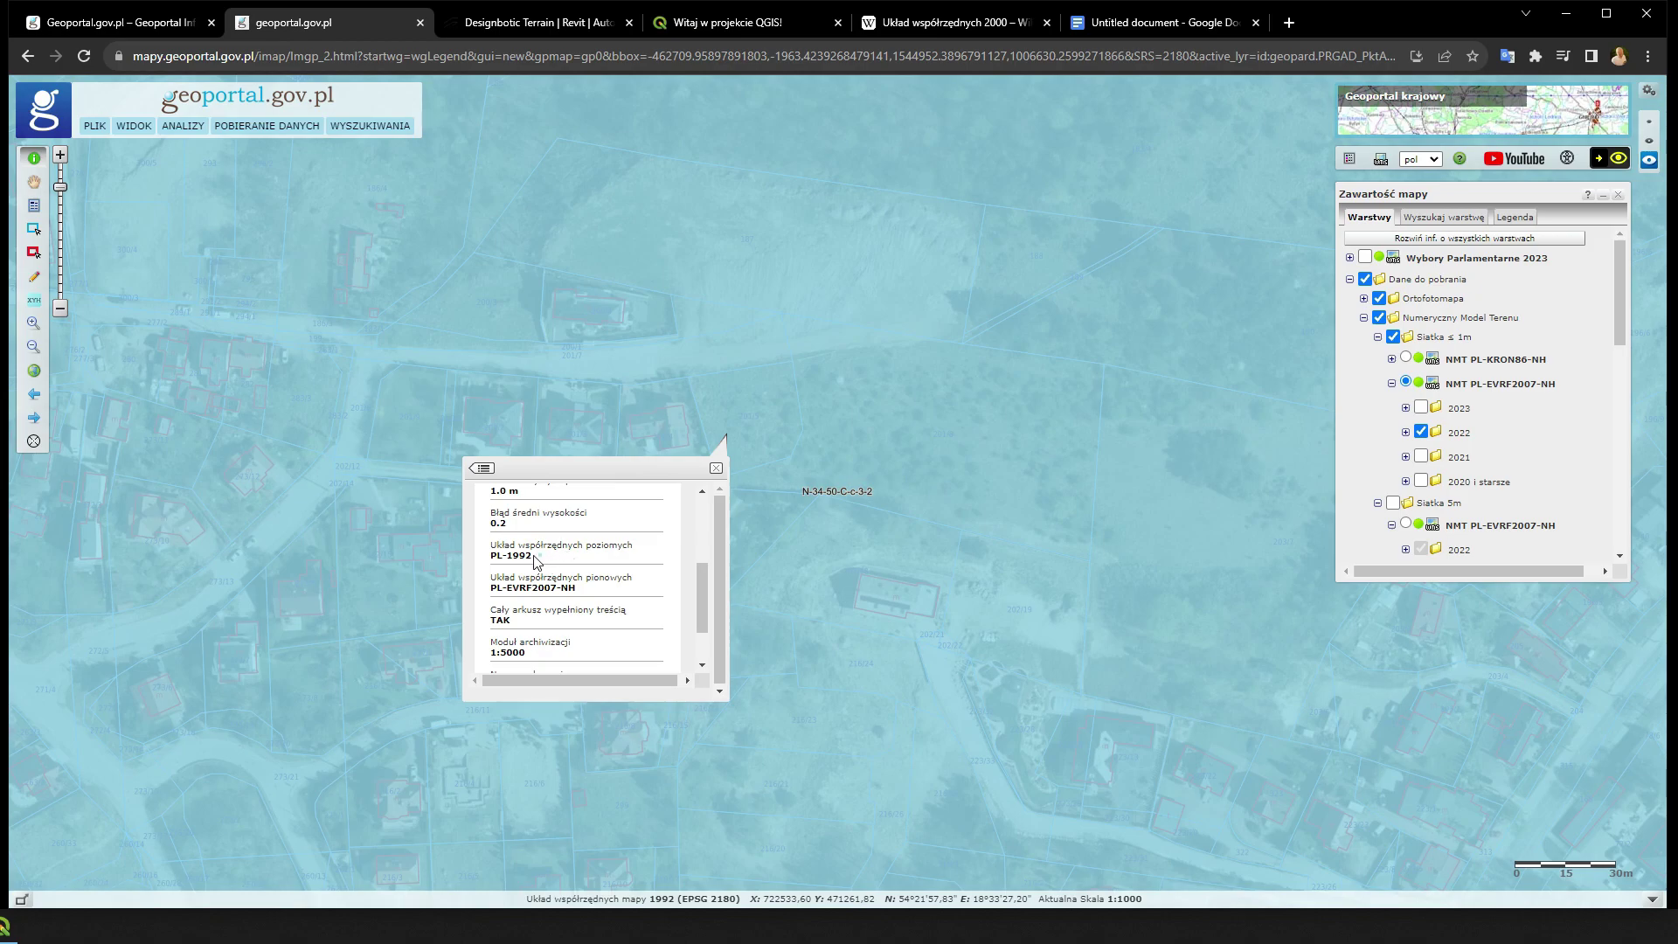
pyautogui.moveTo(535, 561); pyautogui.dragTo(491, 544)
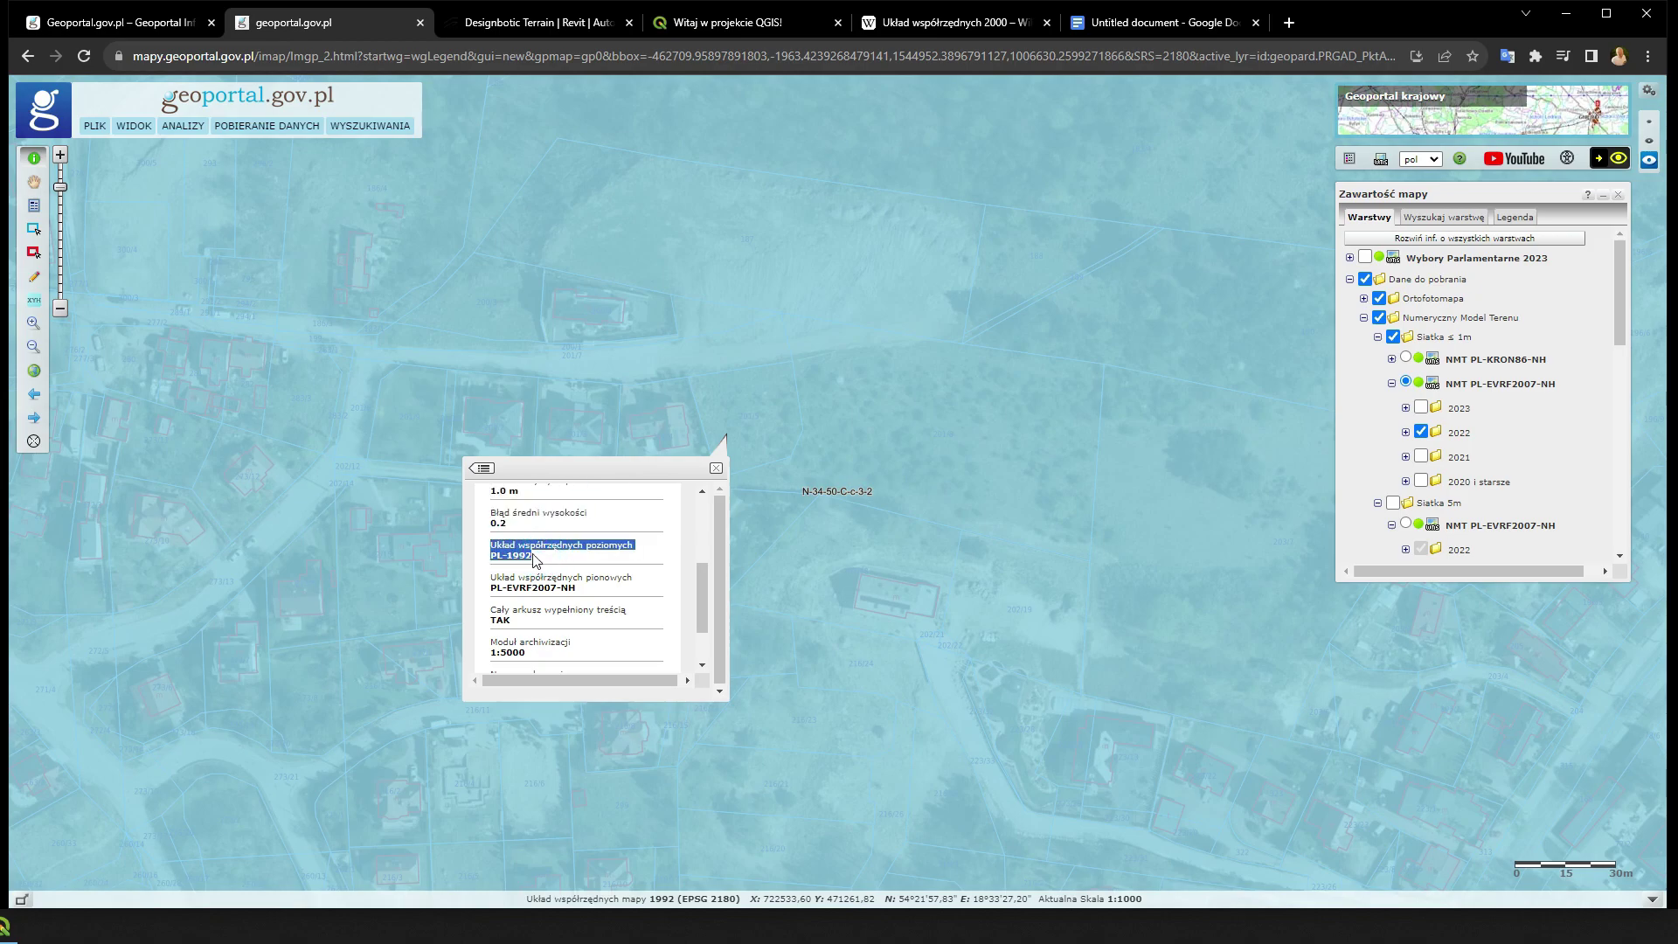
pyautogui.click(536, 561)
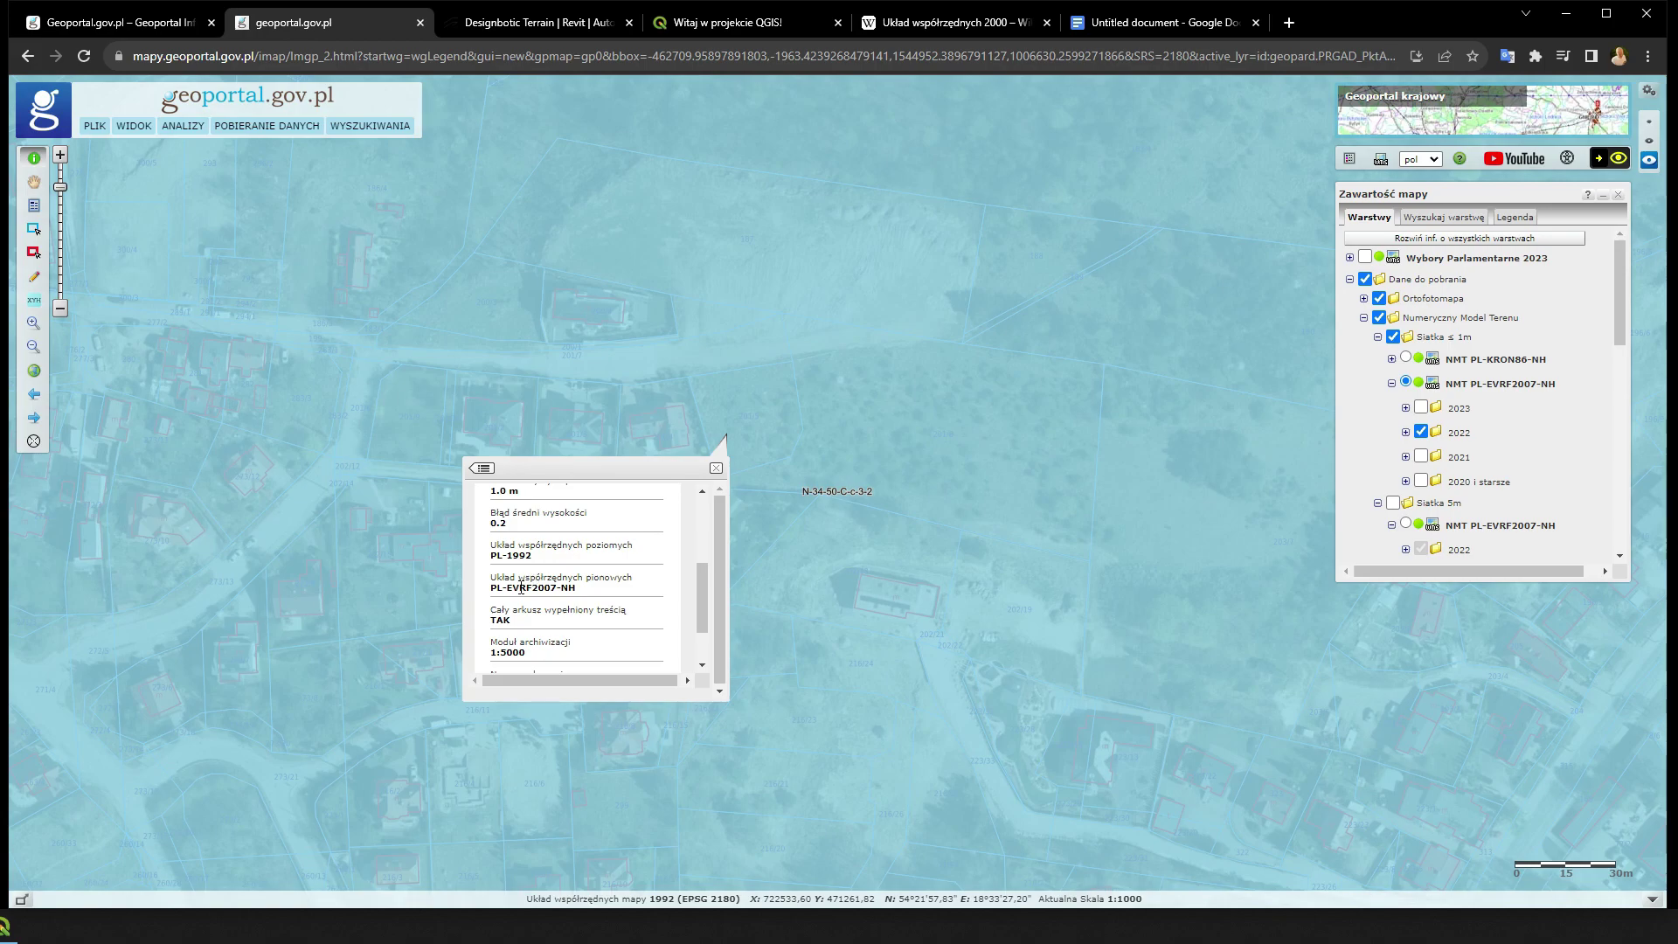
pyautogui.moveTo(535, 560); pyautogui.dragTo(501, 560)
pyautogui.click(525, 558)
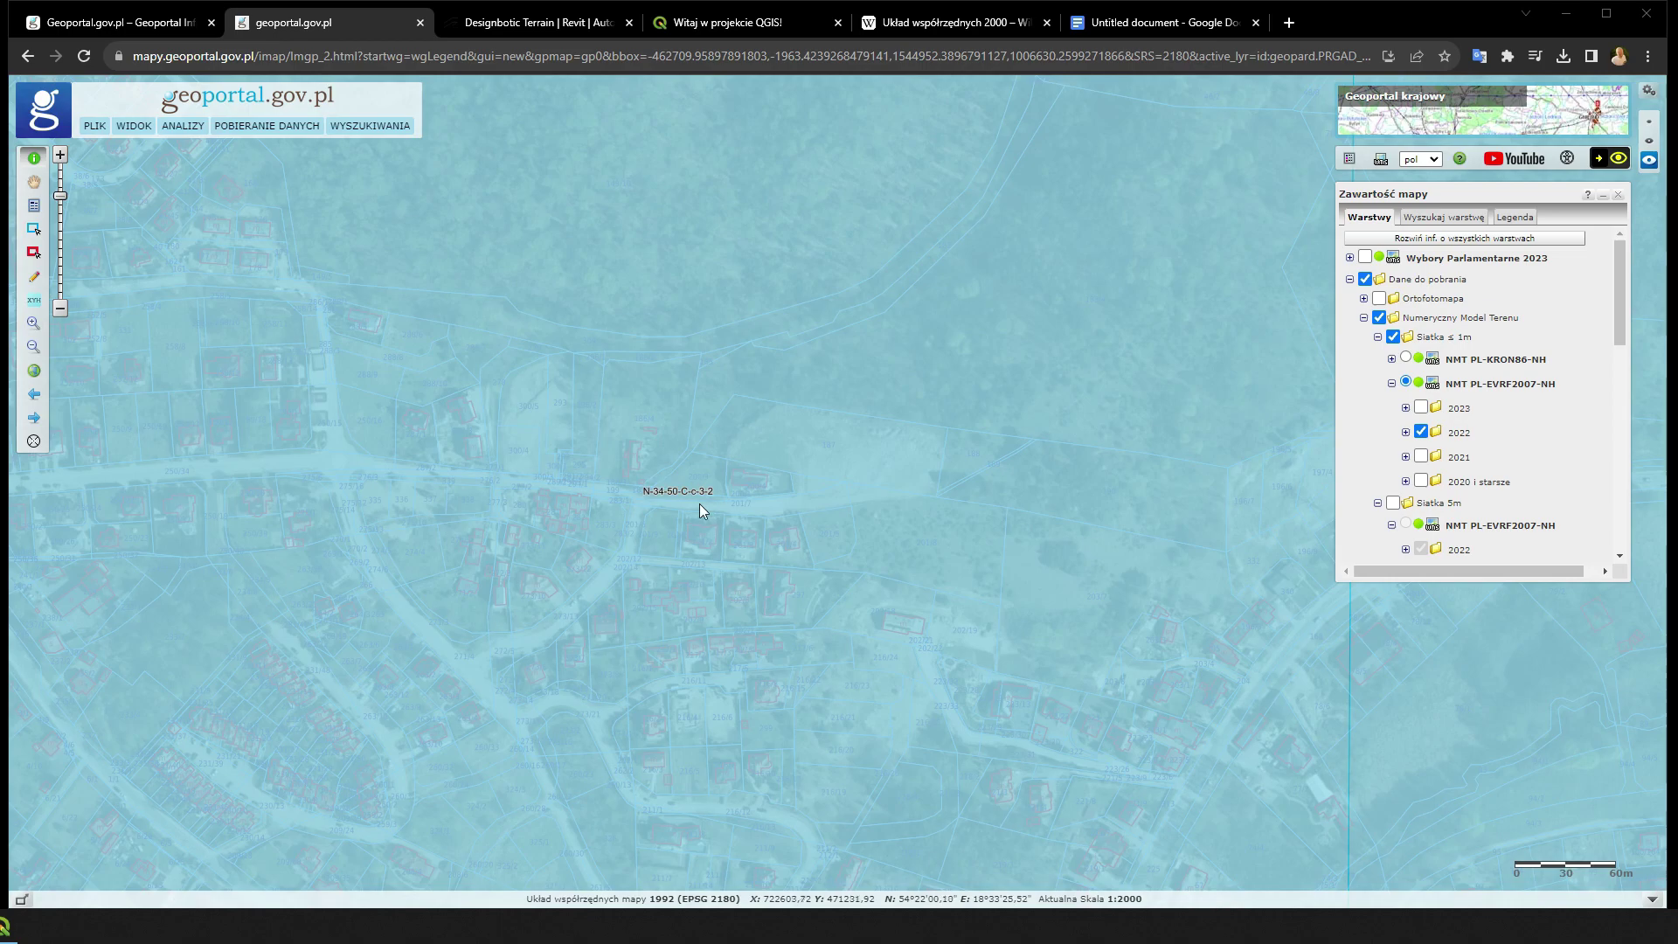
# Recheck sheet N-34-50-C-c-3-2 details, close the popup, and turn off Numeryczny Model Terenu
pyautogui.click(654, 502)
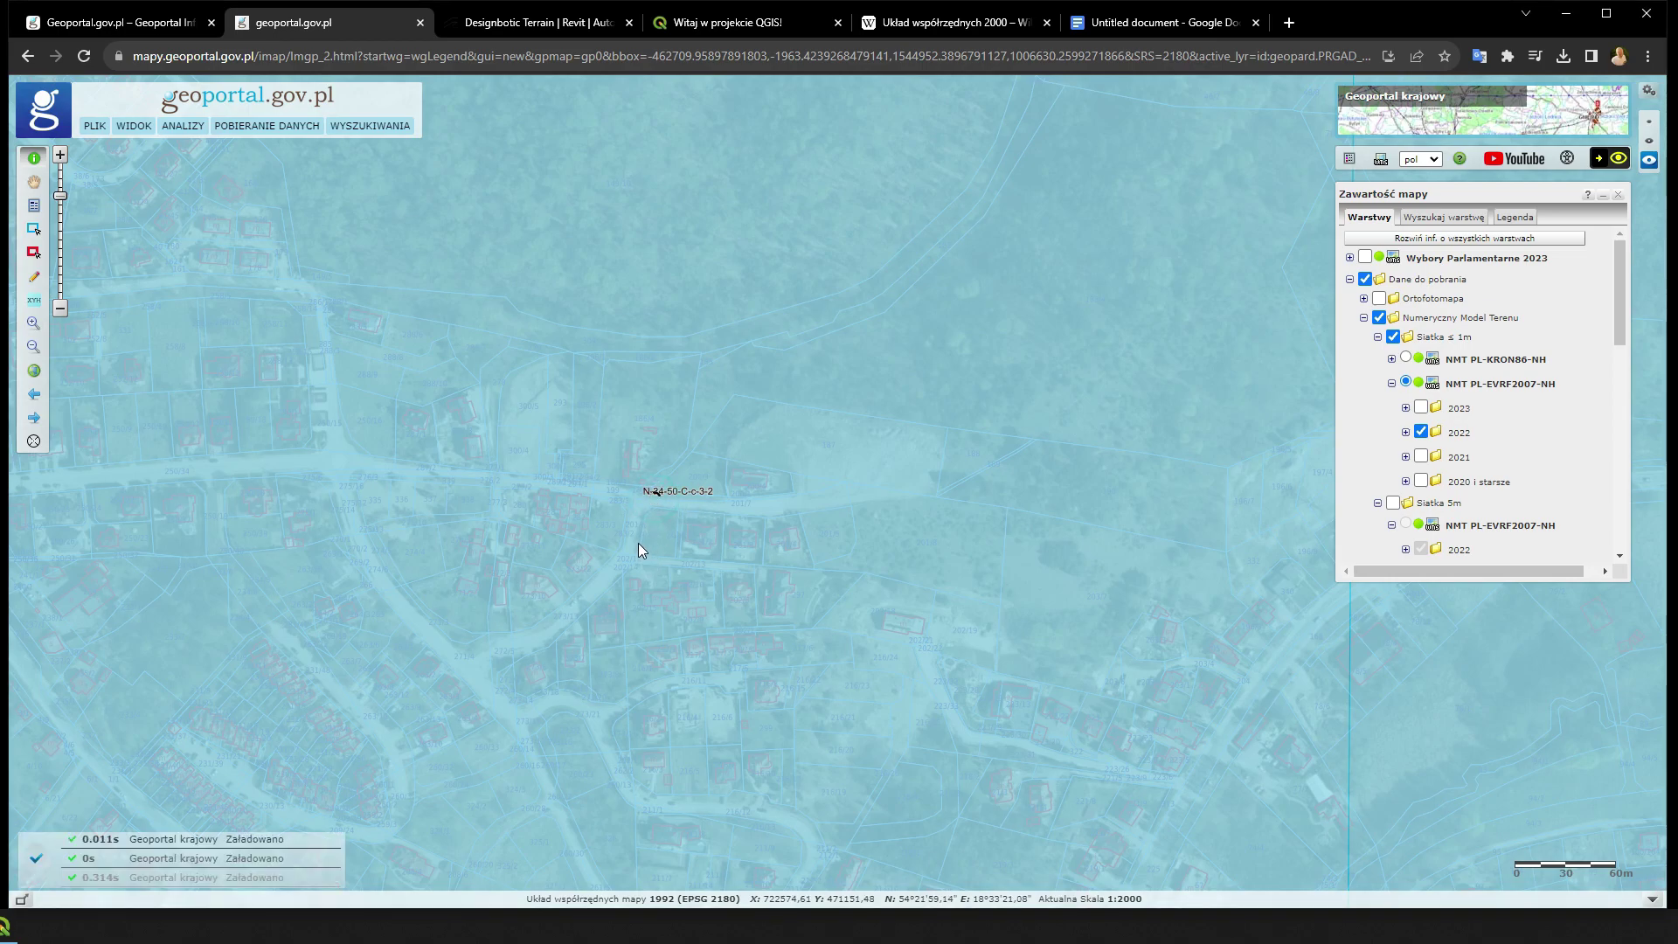
pyautogui.click(752, 365)
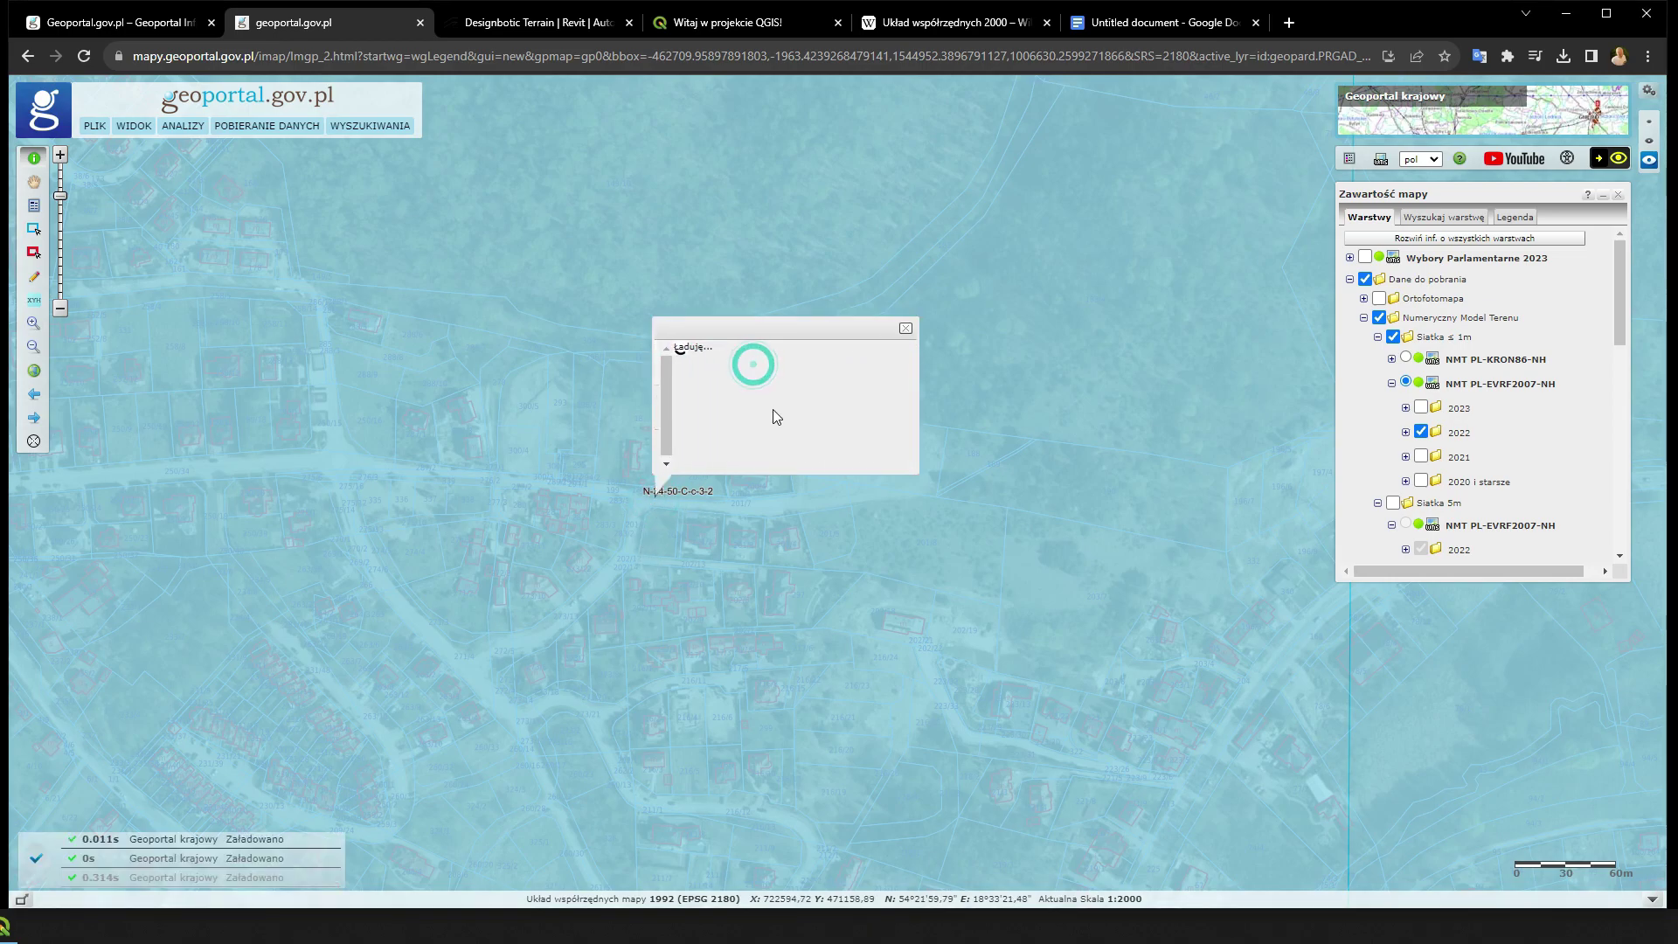
pyautogui.click(752, 293)
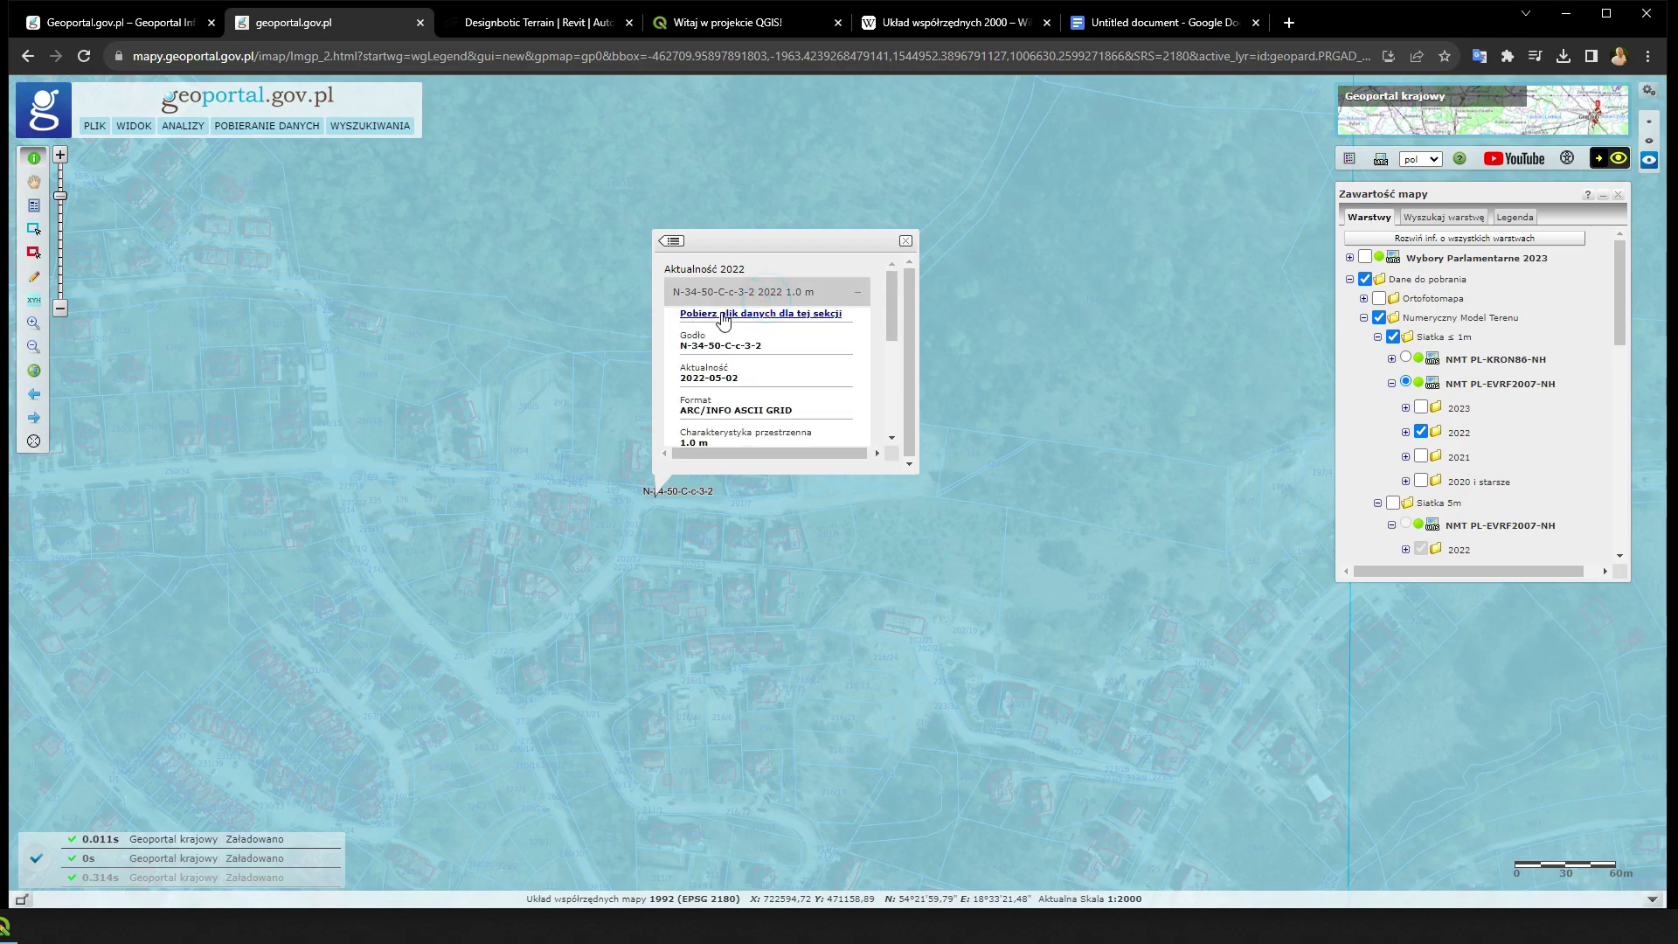
pyautogui.click(906, 242)
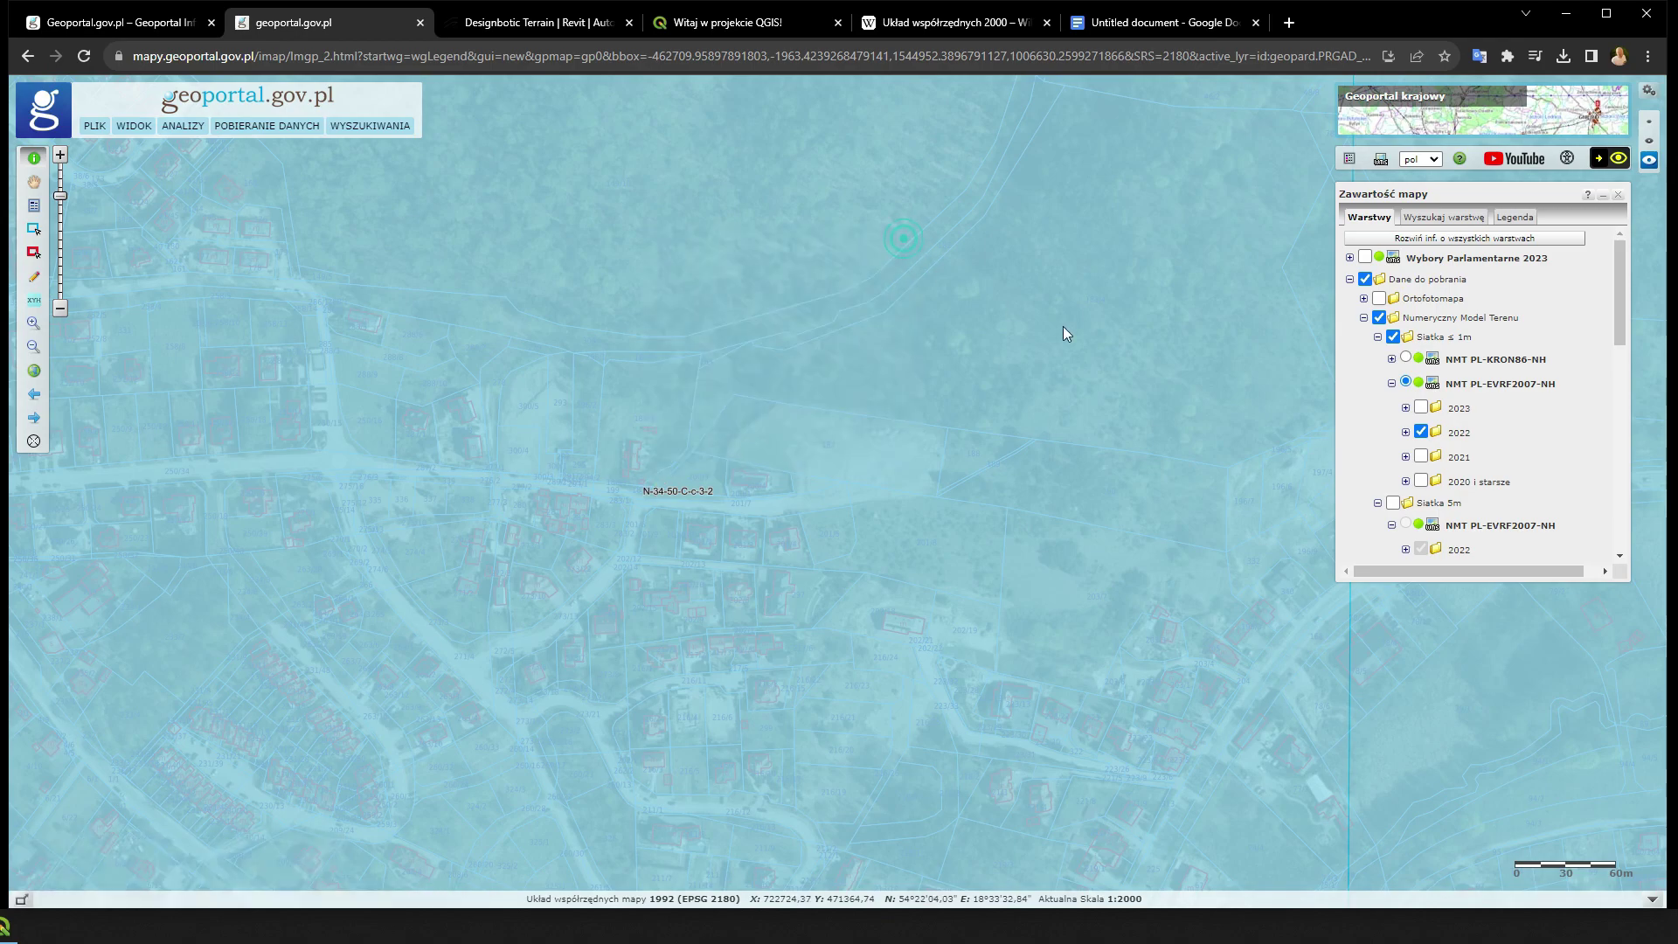
pyautogui.click(1379, 317)
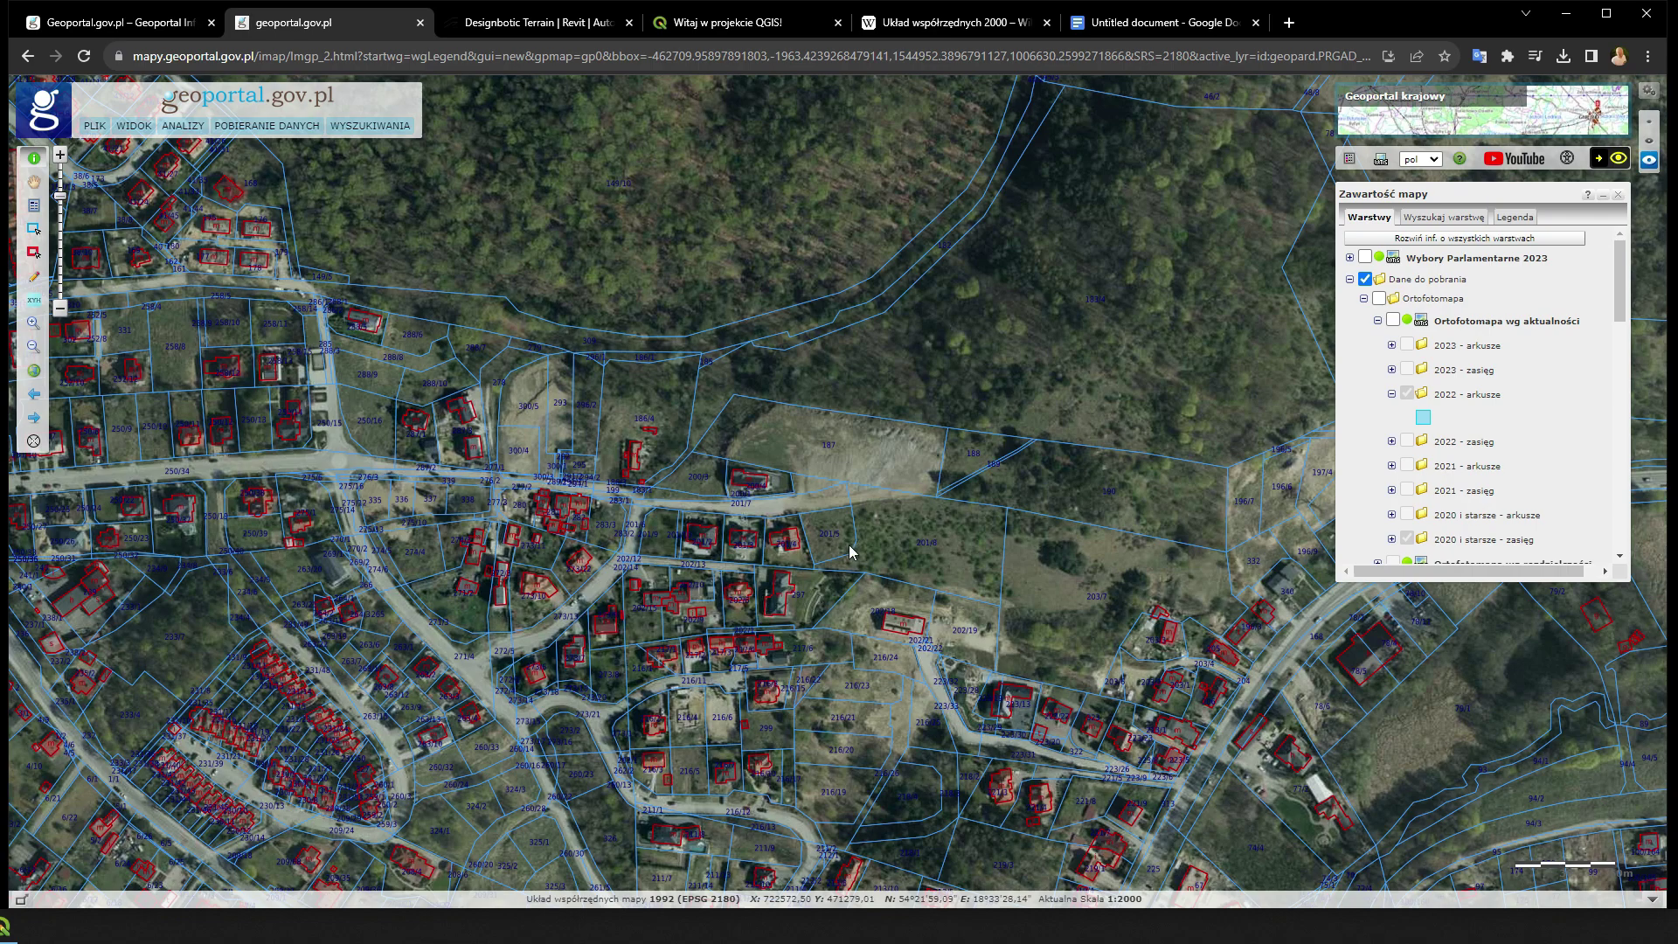
# Enable Ortofotomapa 2022 sheets and show the 2022 RGB sheet's download details for the plot
pyautogui.click(1379, 300)
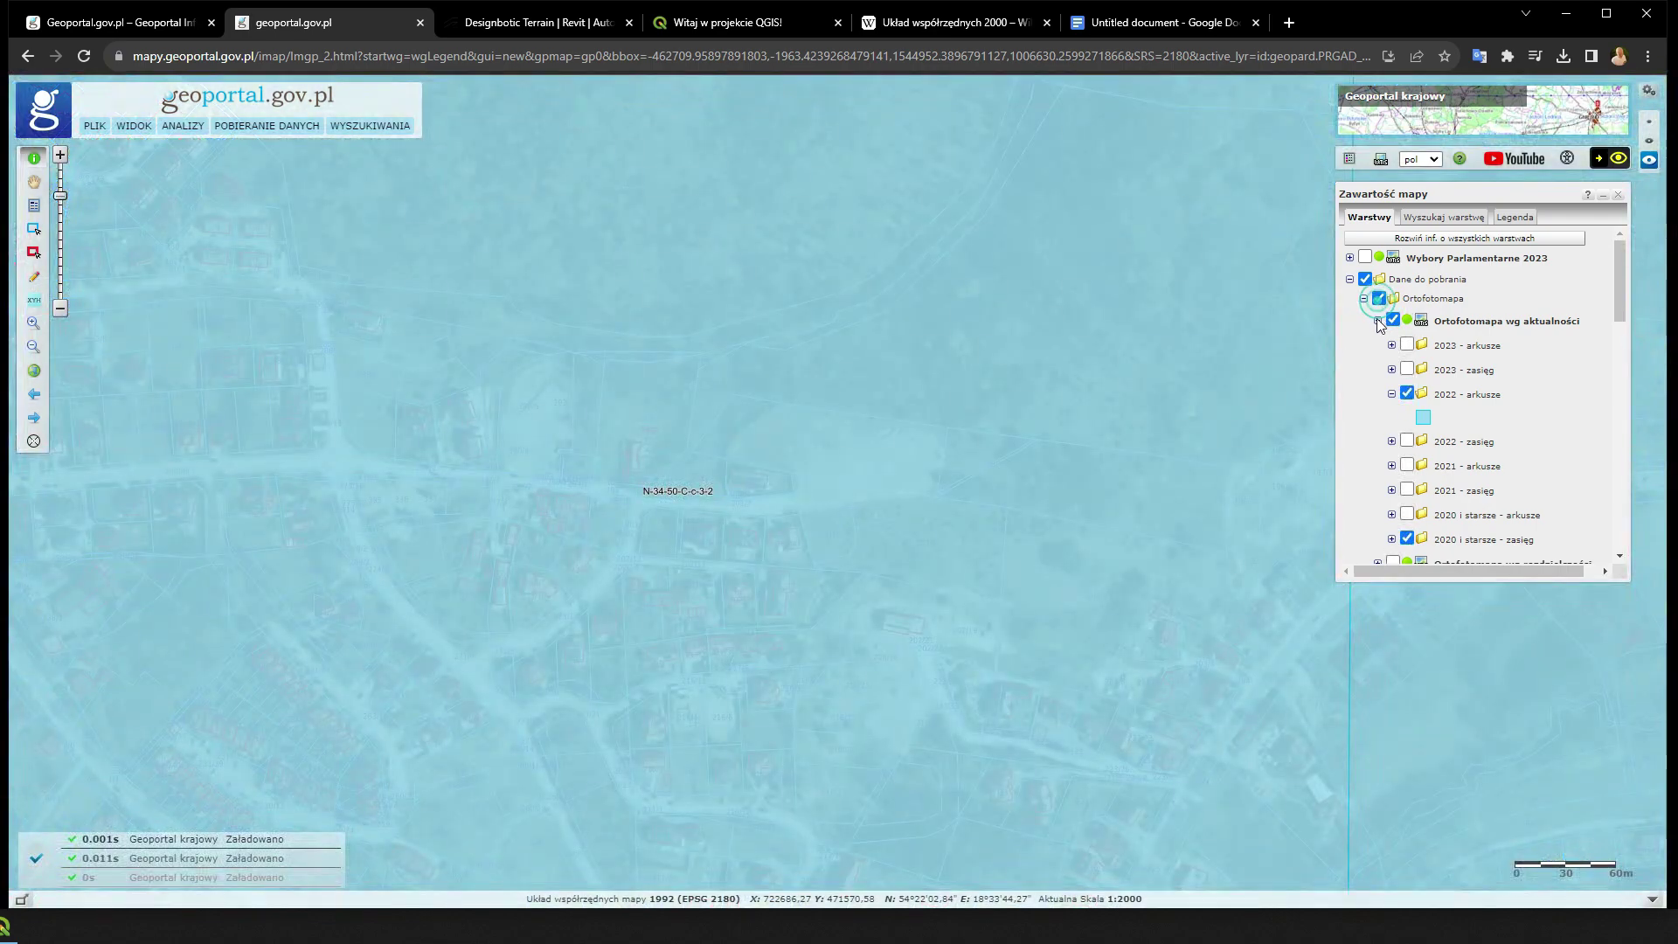
pyautogui.click(1392, 395)
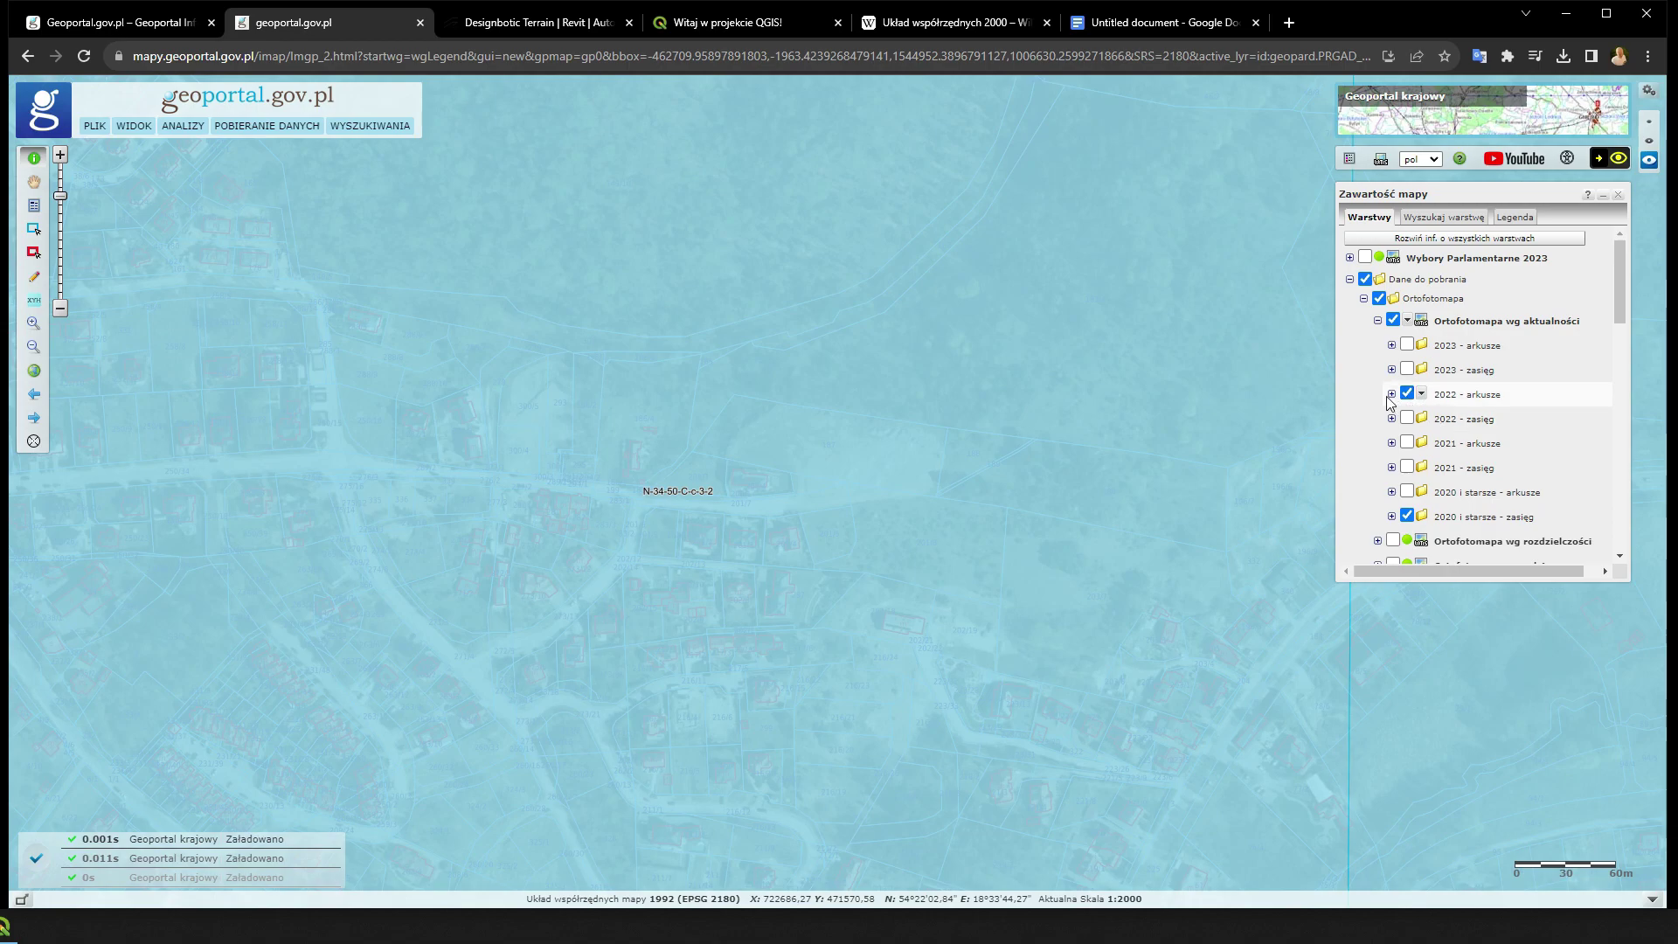
pyautogui.click(679, 496)
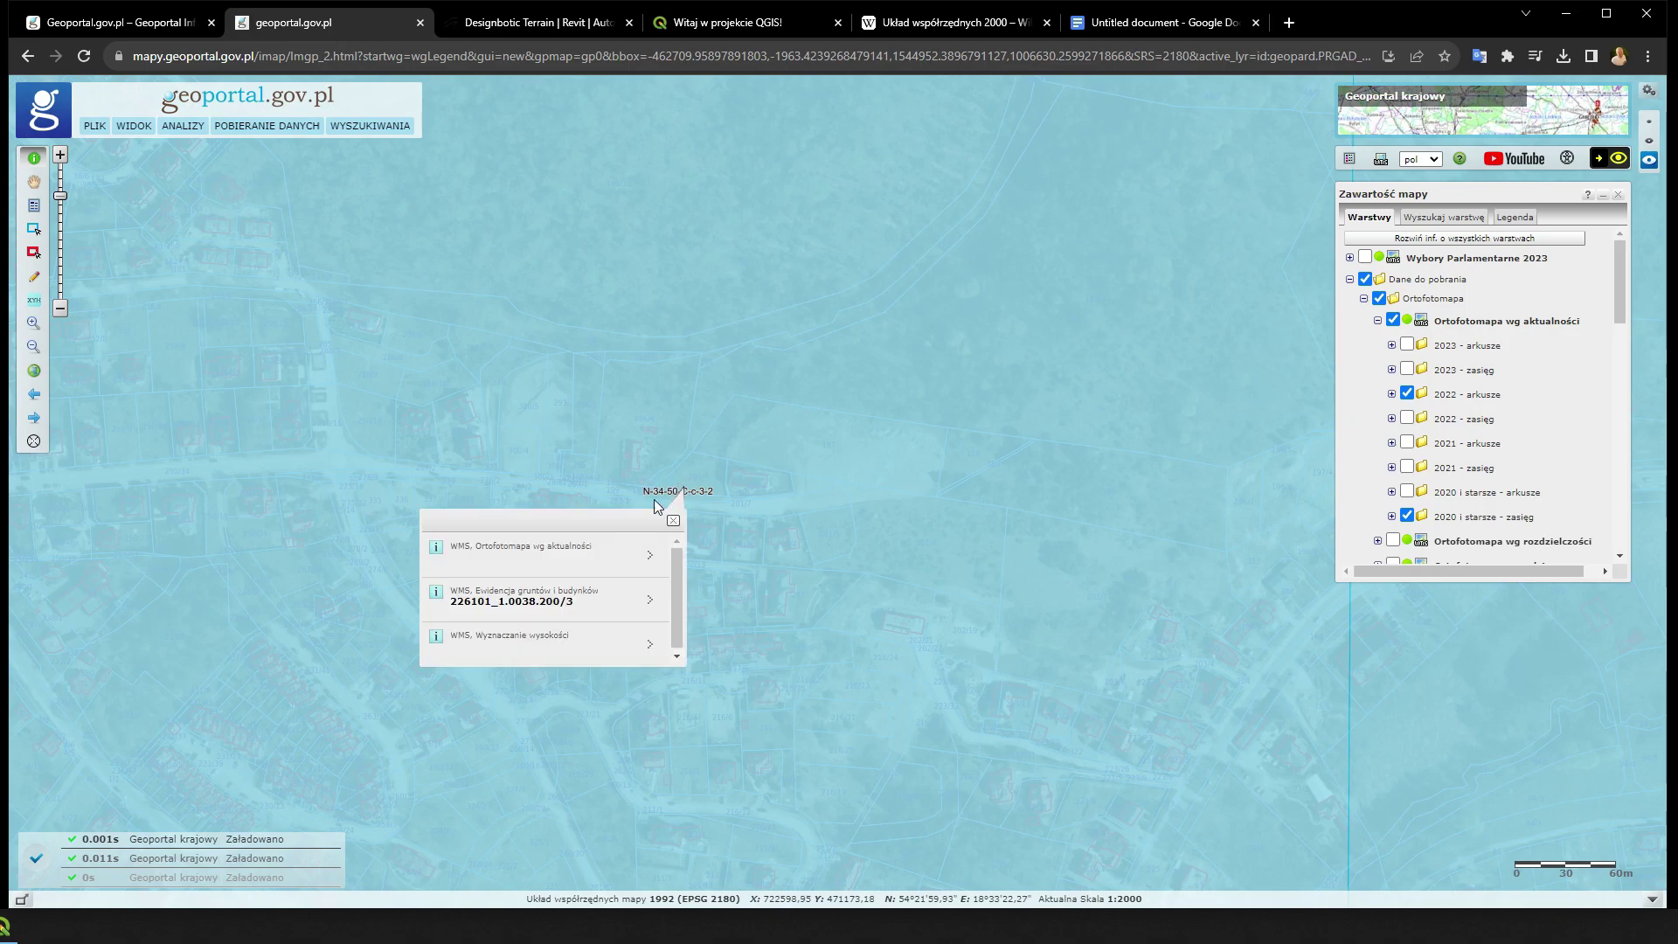
pyautogui.click(546, 564)
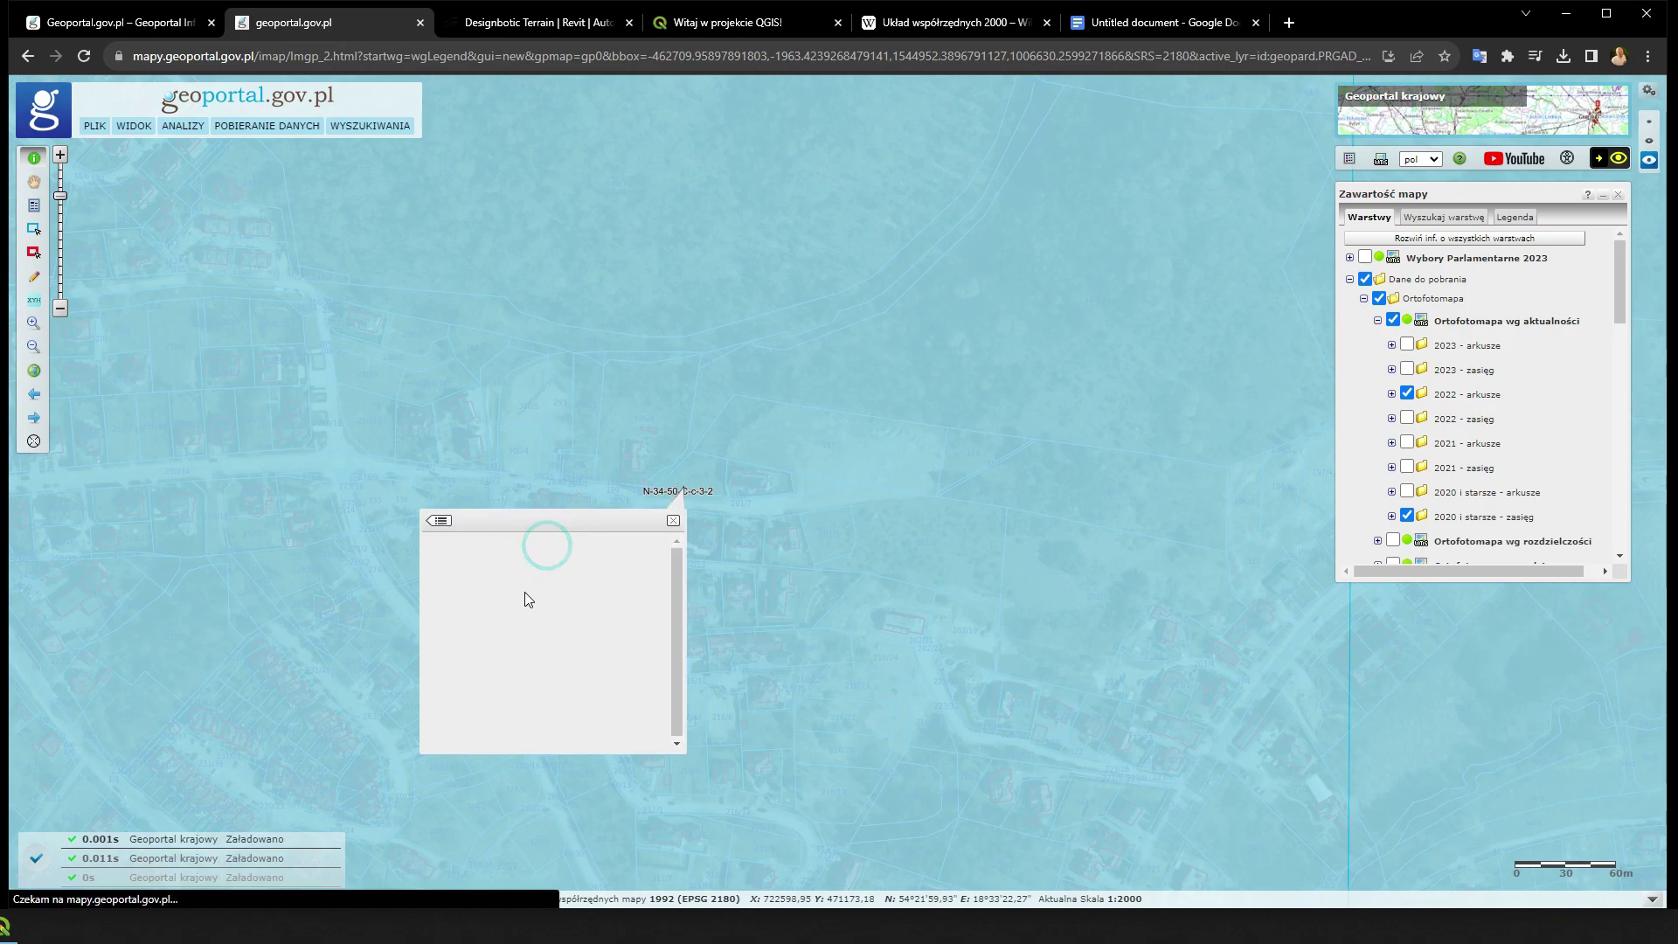
pyautogui.click(588, 571)
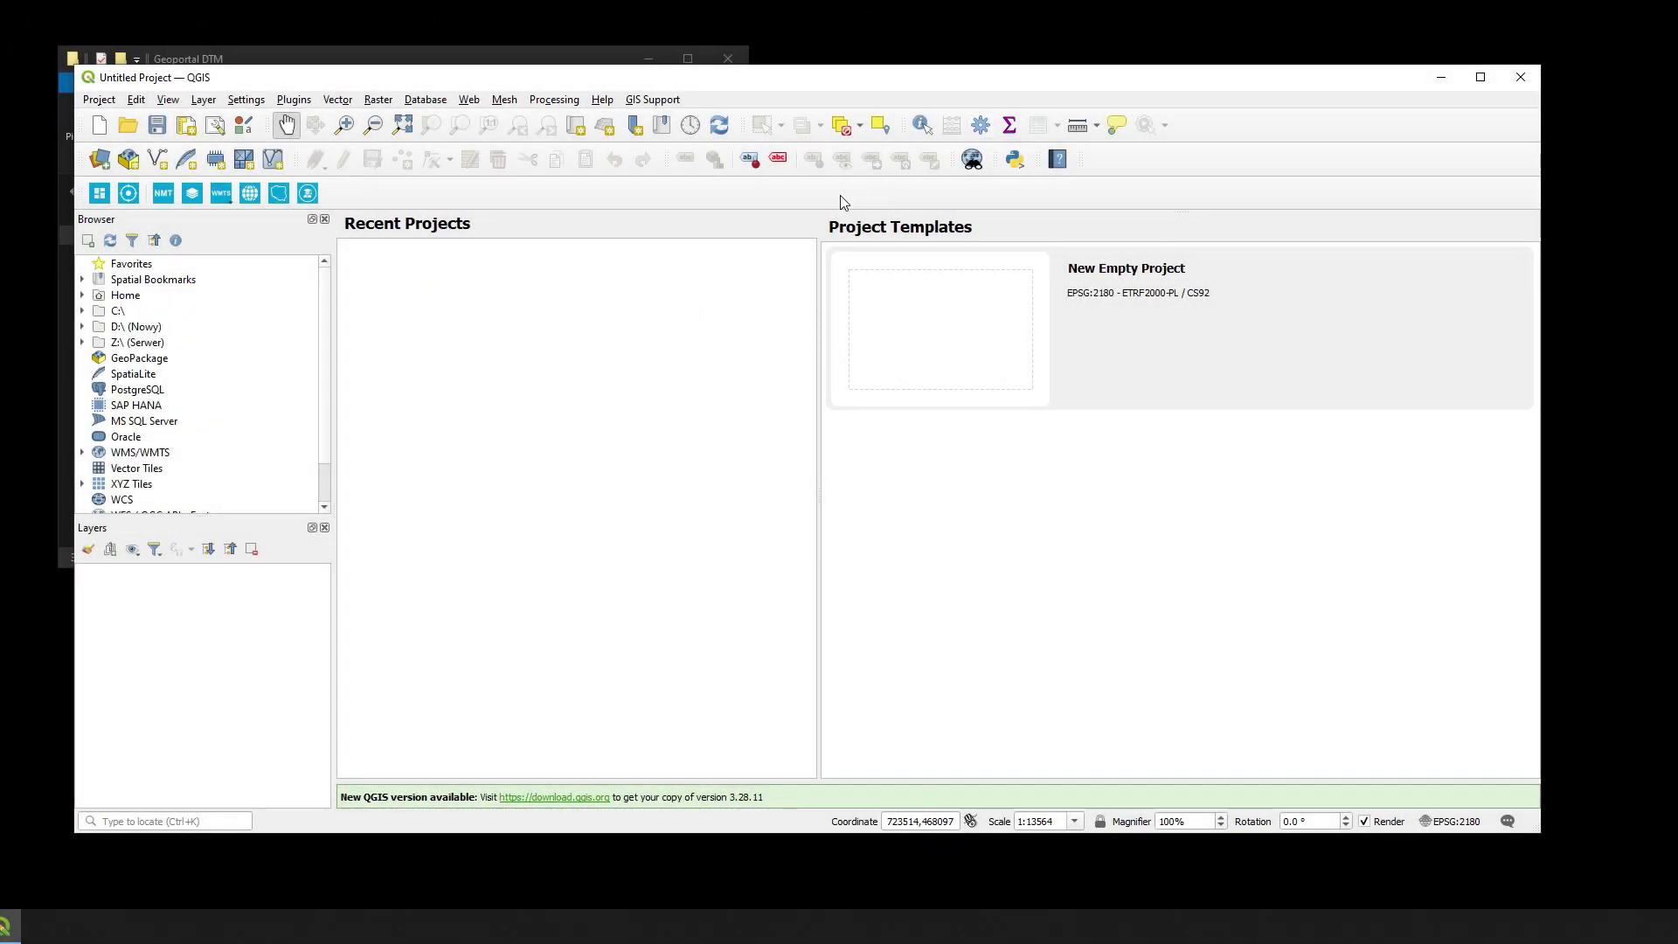
# Start a new QGIS project and confirm its coordinate system is EPSG:2180
pyautogui.click(98, 126)
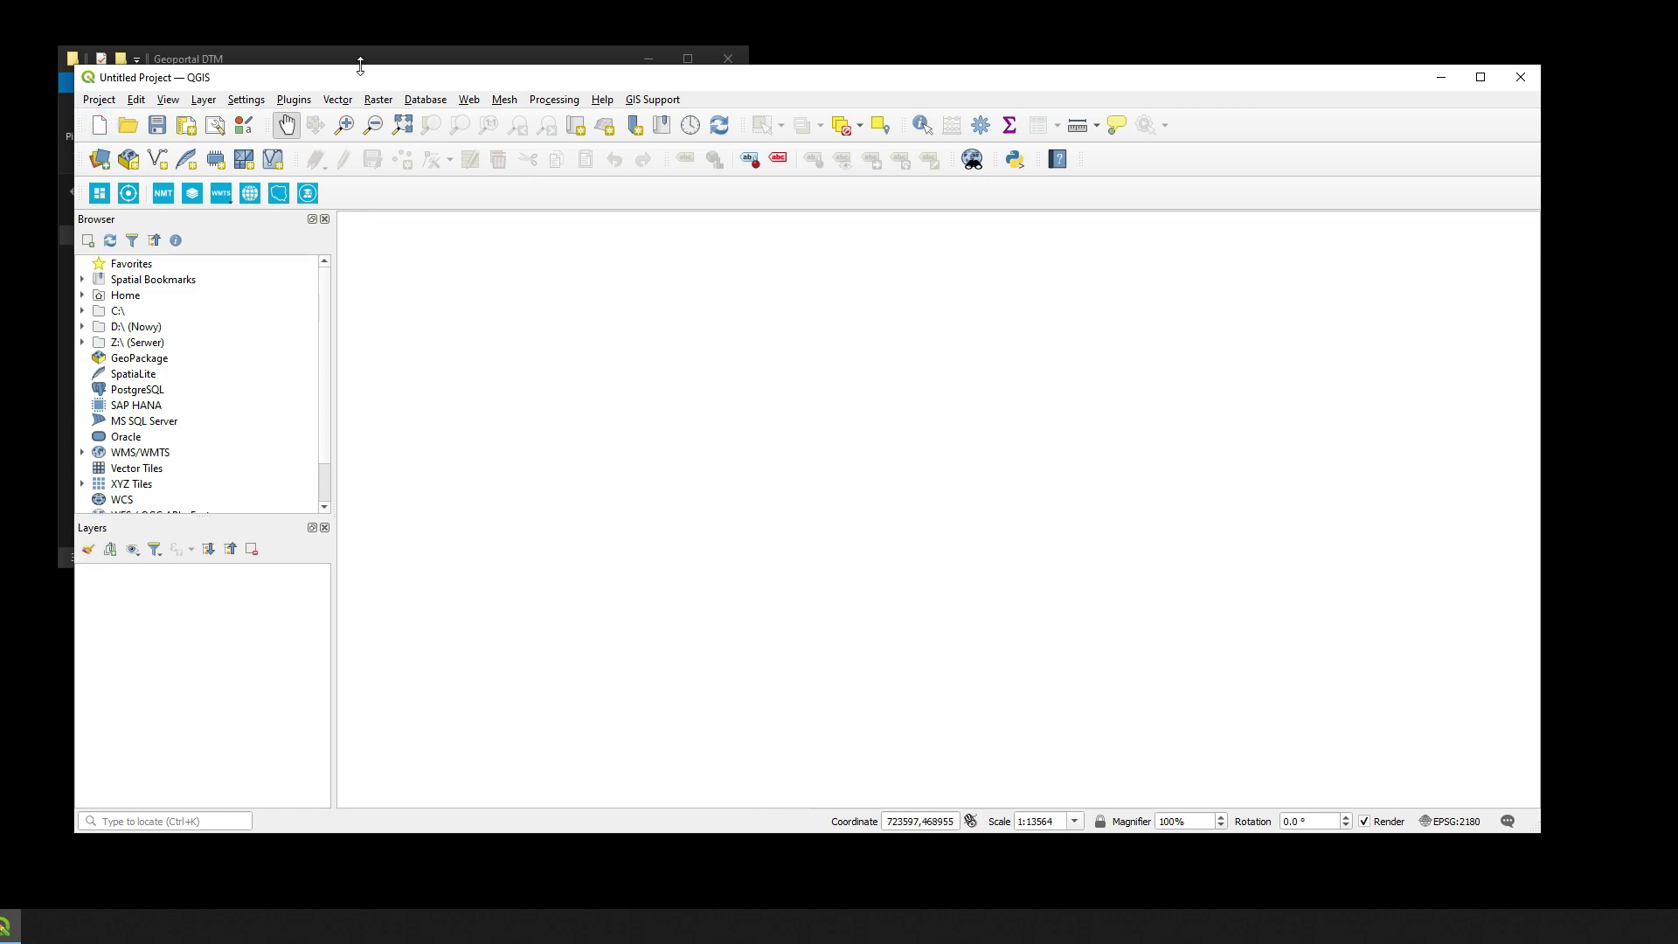
pyautogui.click(338, 54)
pyautogui.click(475, 354)
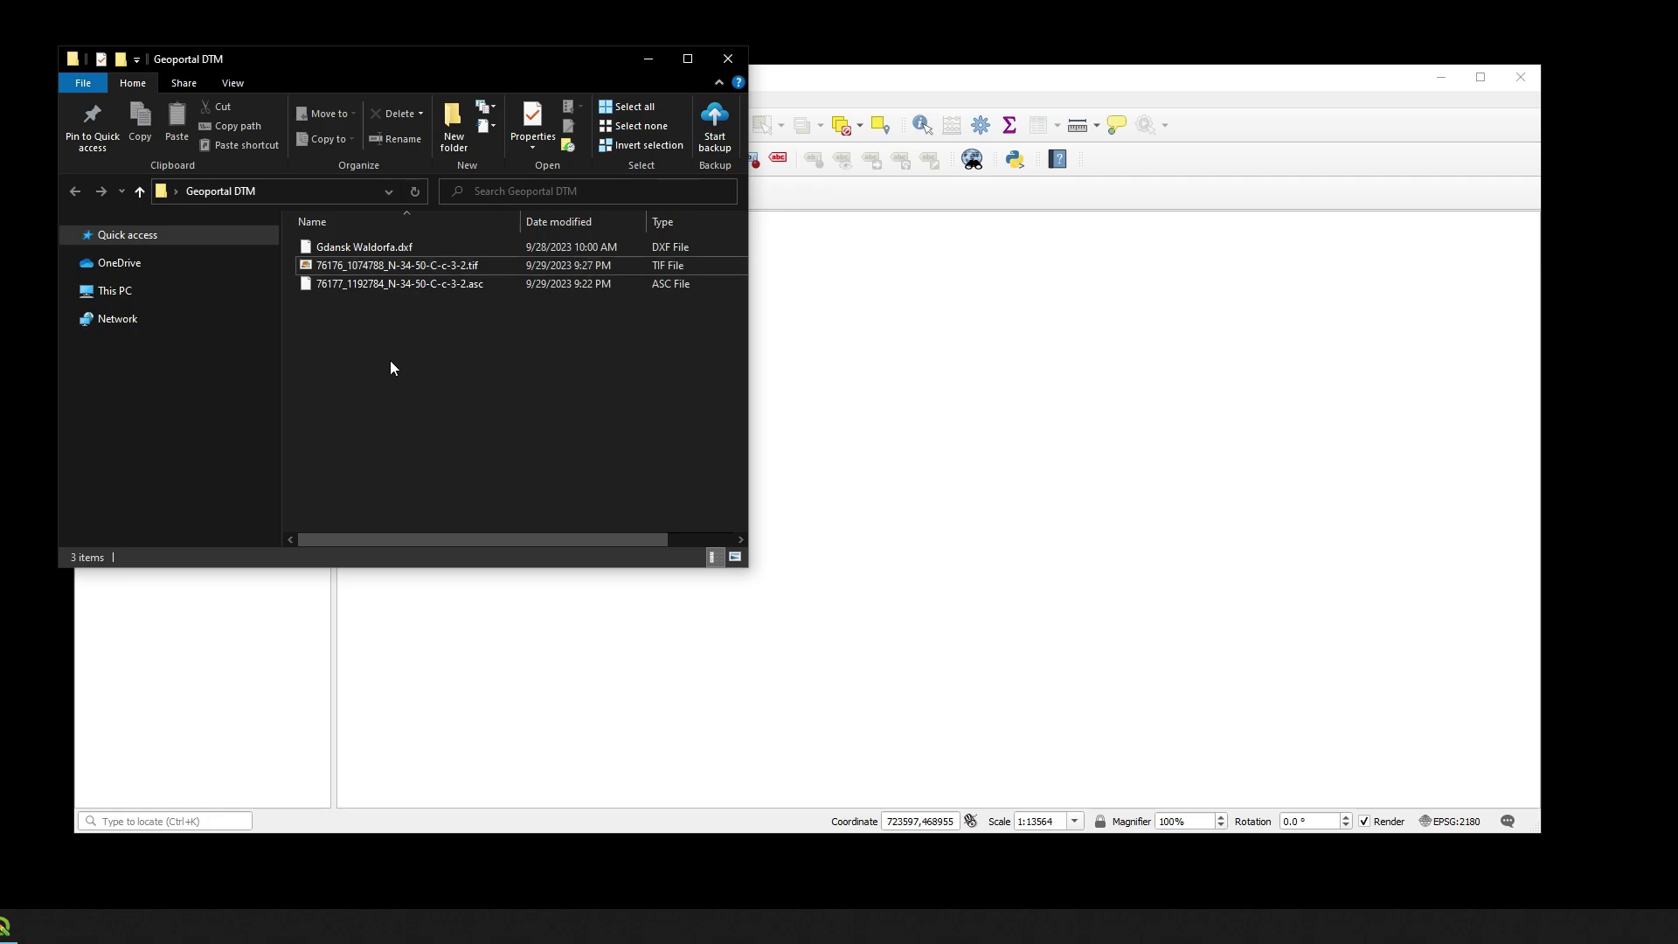
pyautogui.click(1451, 822)
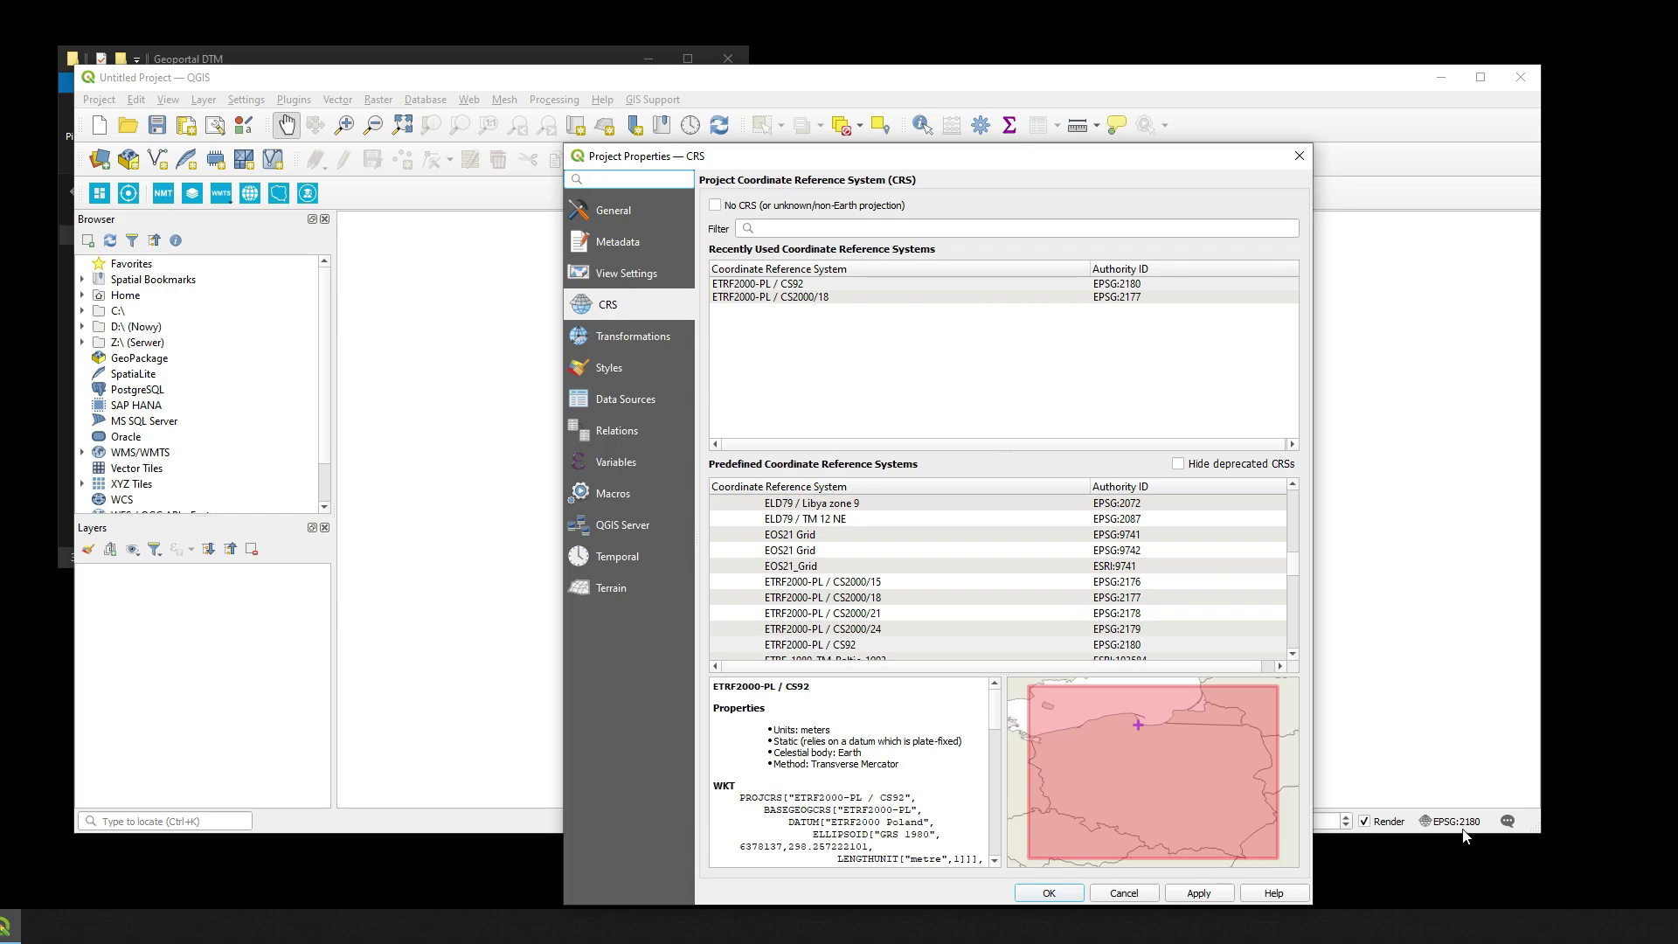
pyautogui.click(1297, 157)
# Drag the N-34-50-C-c-3-2 orthophoto tif onto the map and zoom onto the housing plots
pyautogui.click(342, 56)
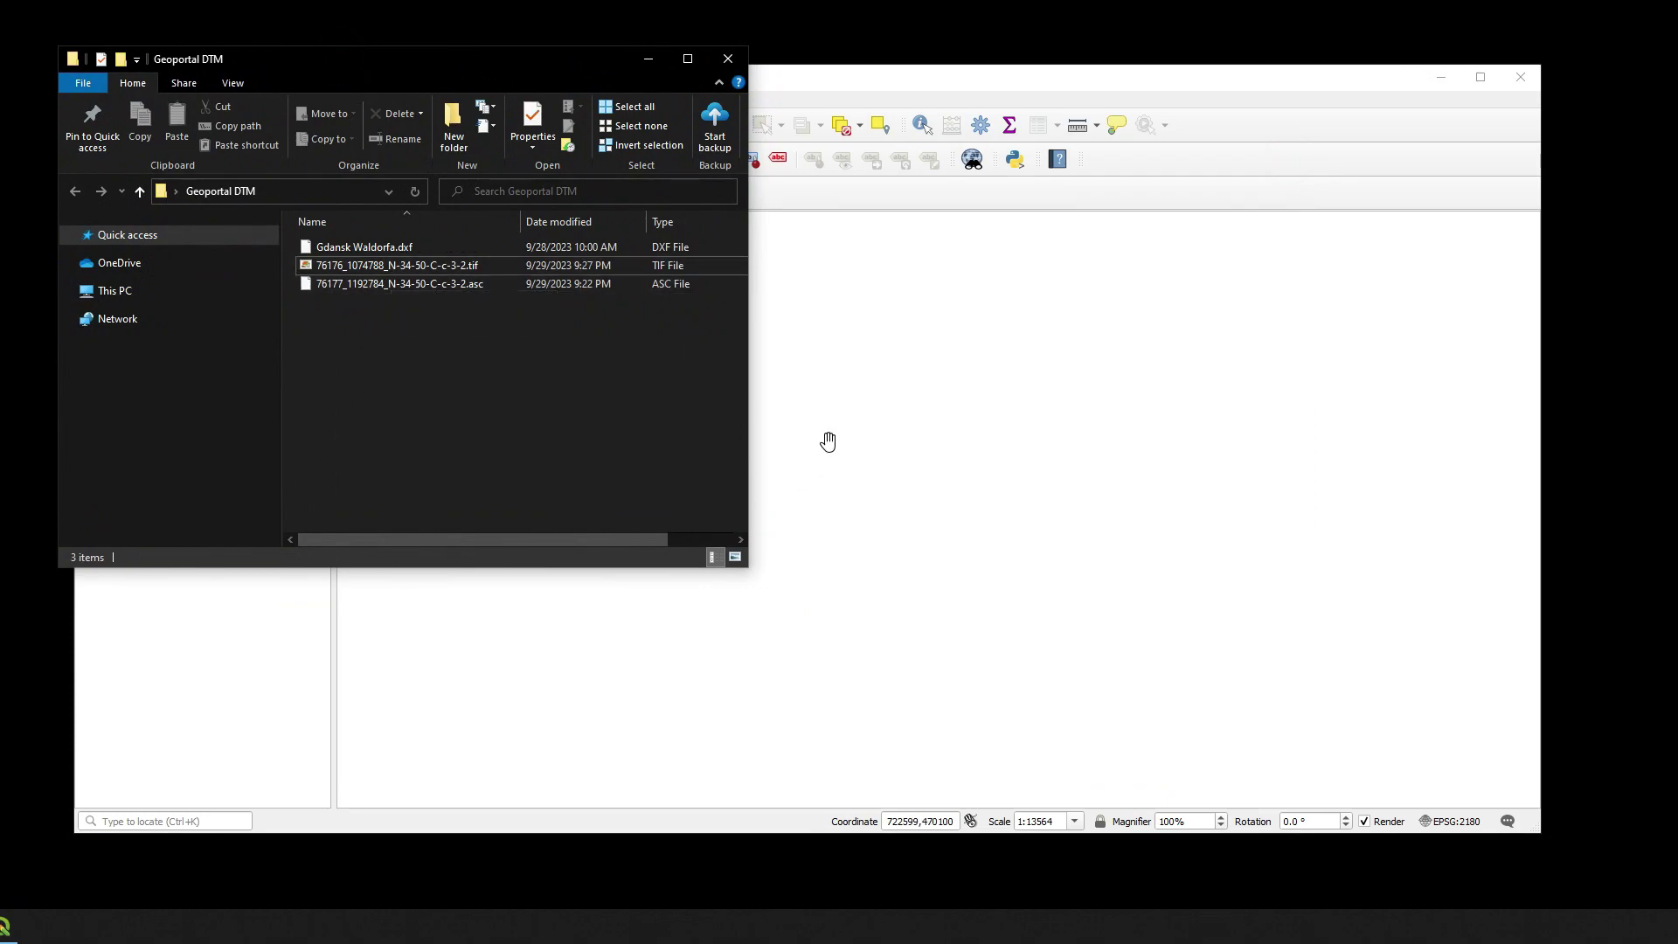
pyautogui.click(375, 267)
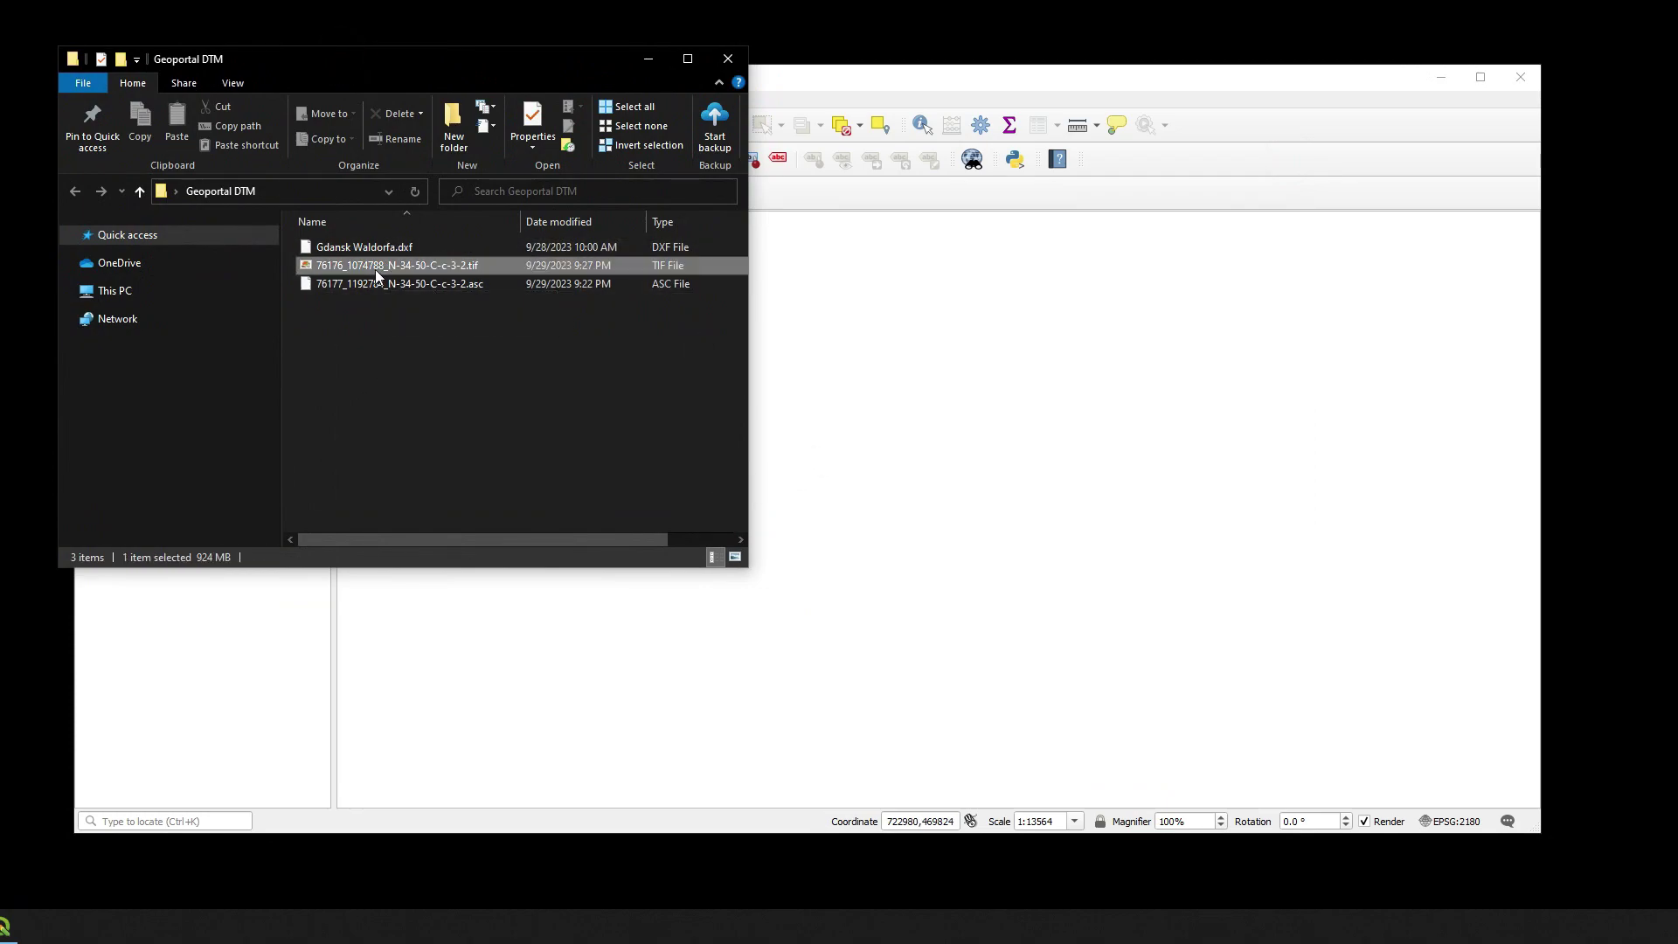
pyautogui.moveTo(347, 271); pyautogui.dragTo(917, 348)
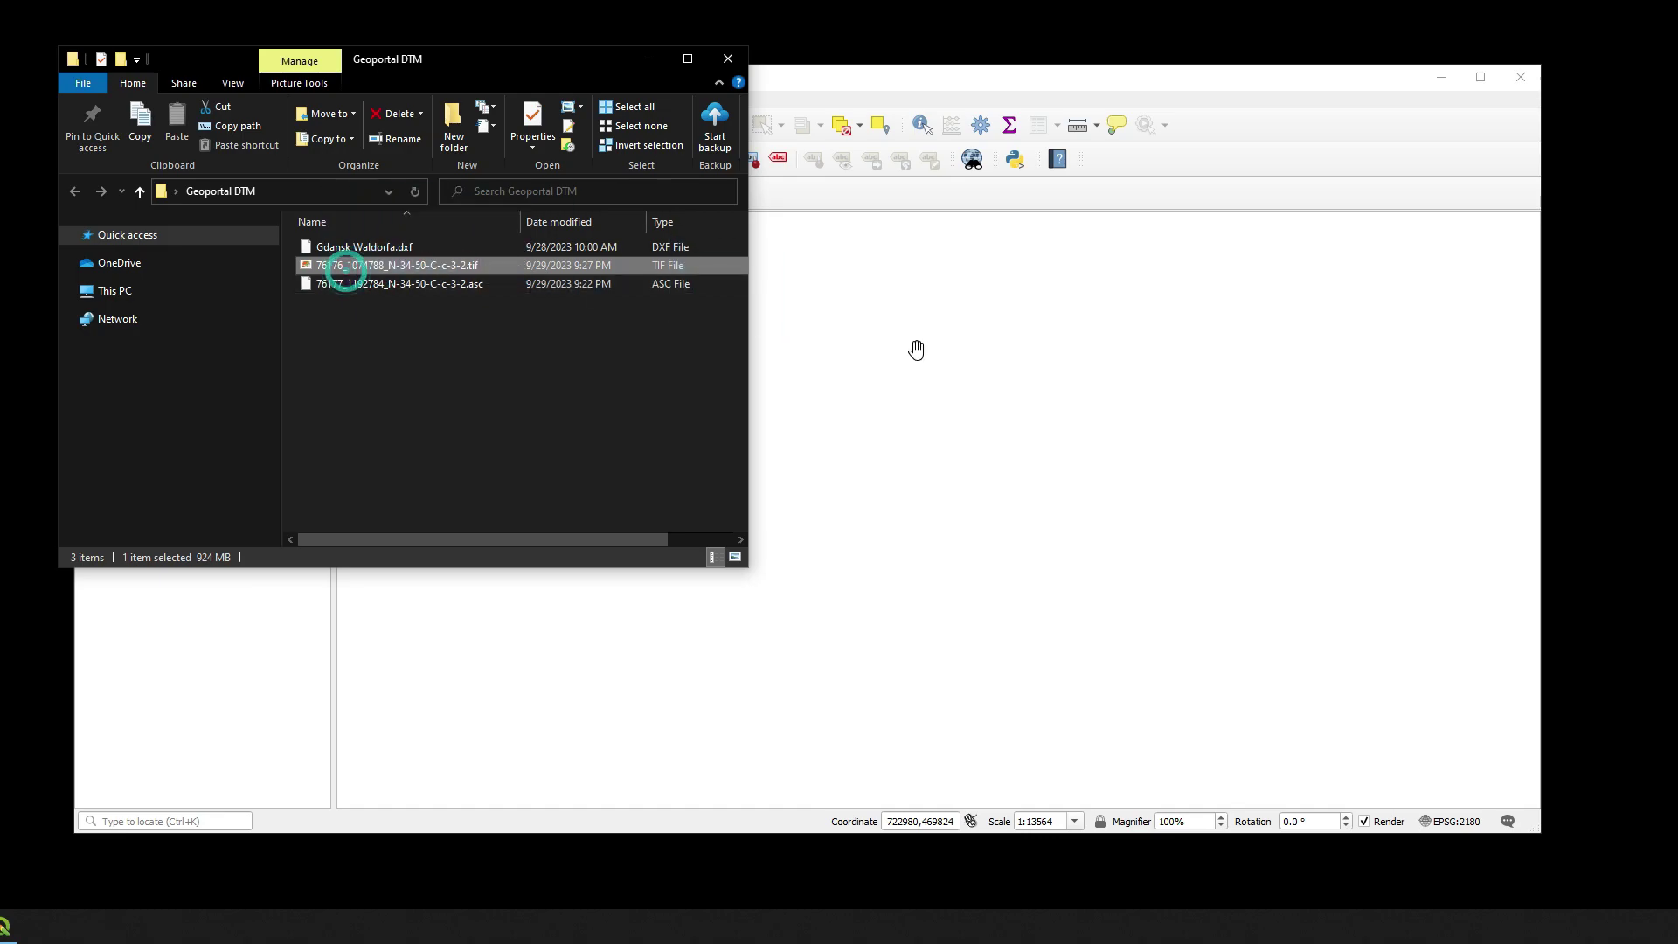
pyautogui.click(1054, 529)
pyautogui.scroll(1, 1060, 550)
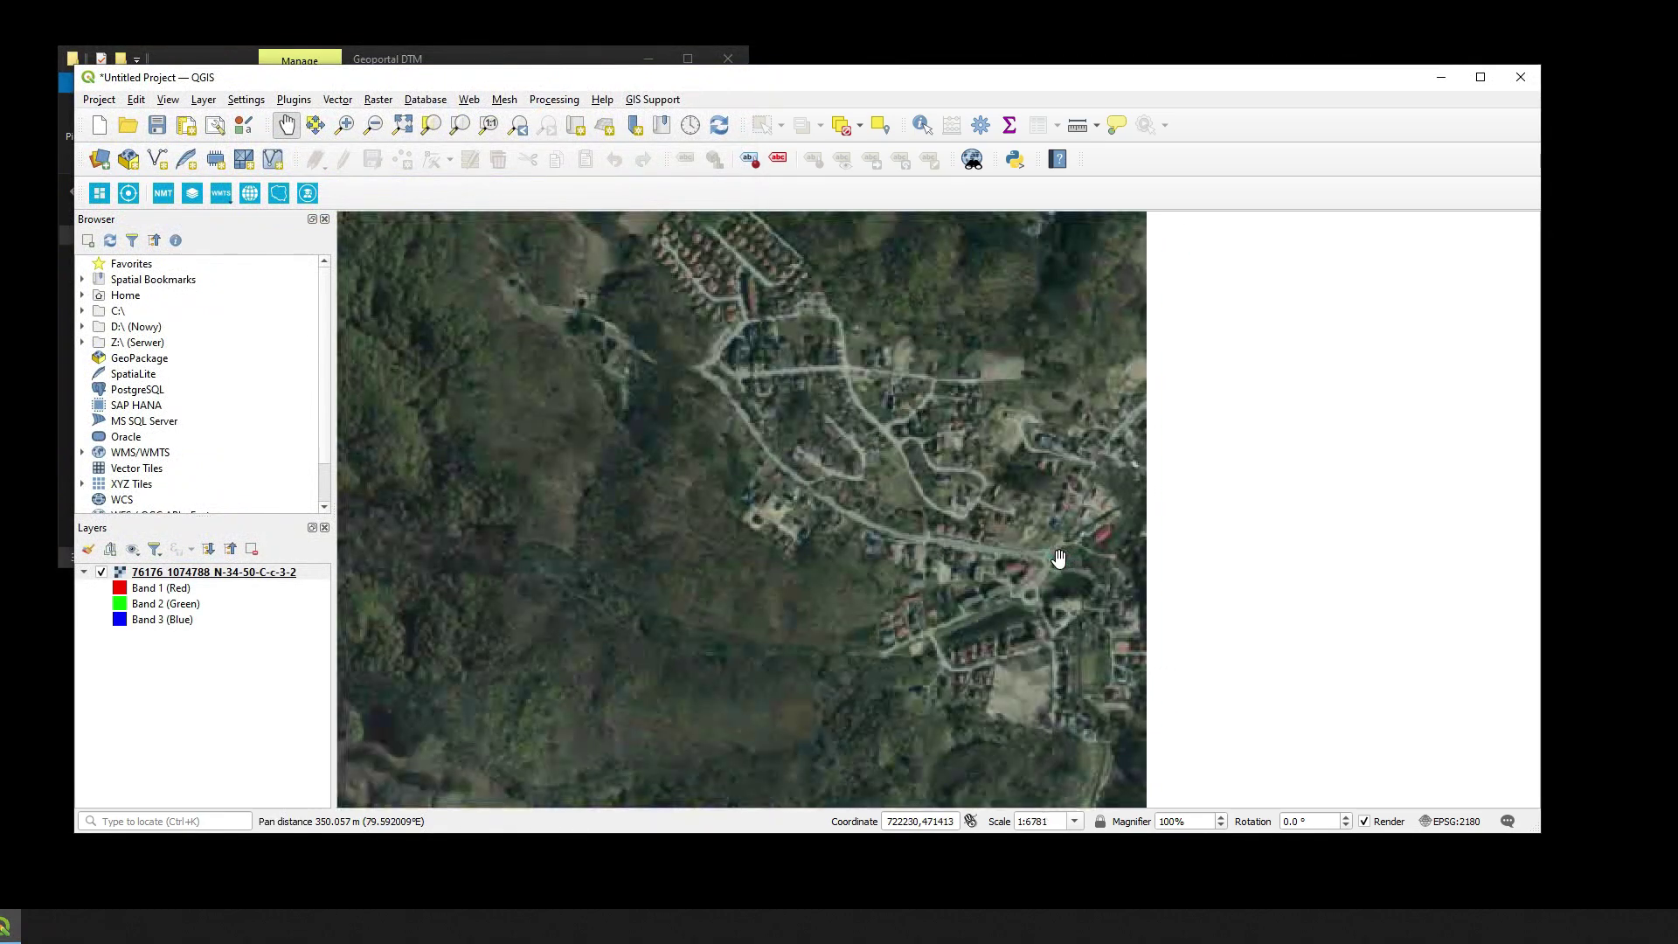
pyautogui.scroll(1, 1060, 552)
pyautogui.moveTo(1034, 551); pyautogui.dragTo(891, 488)
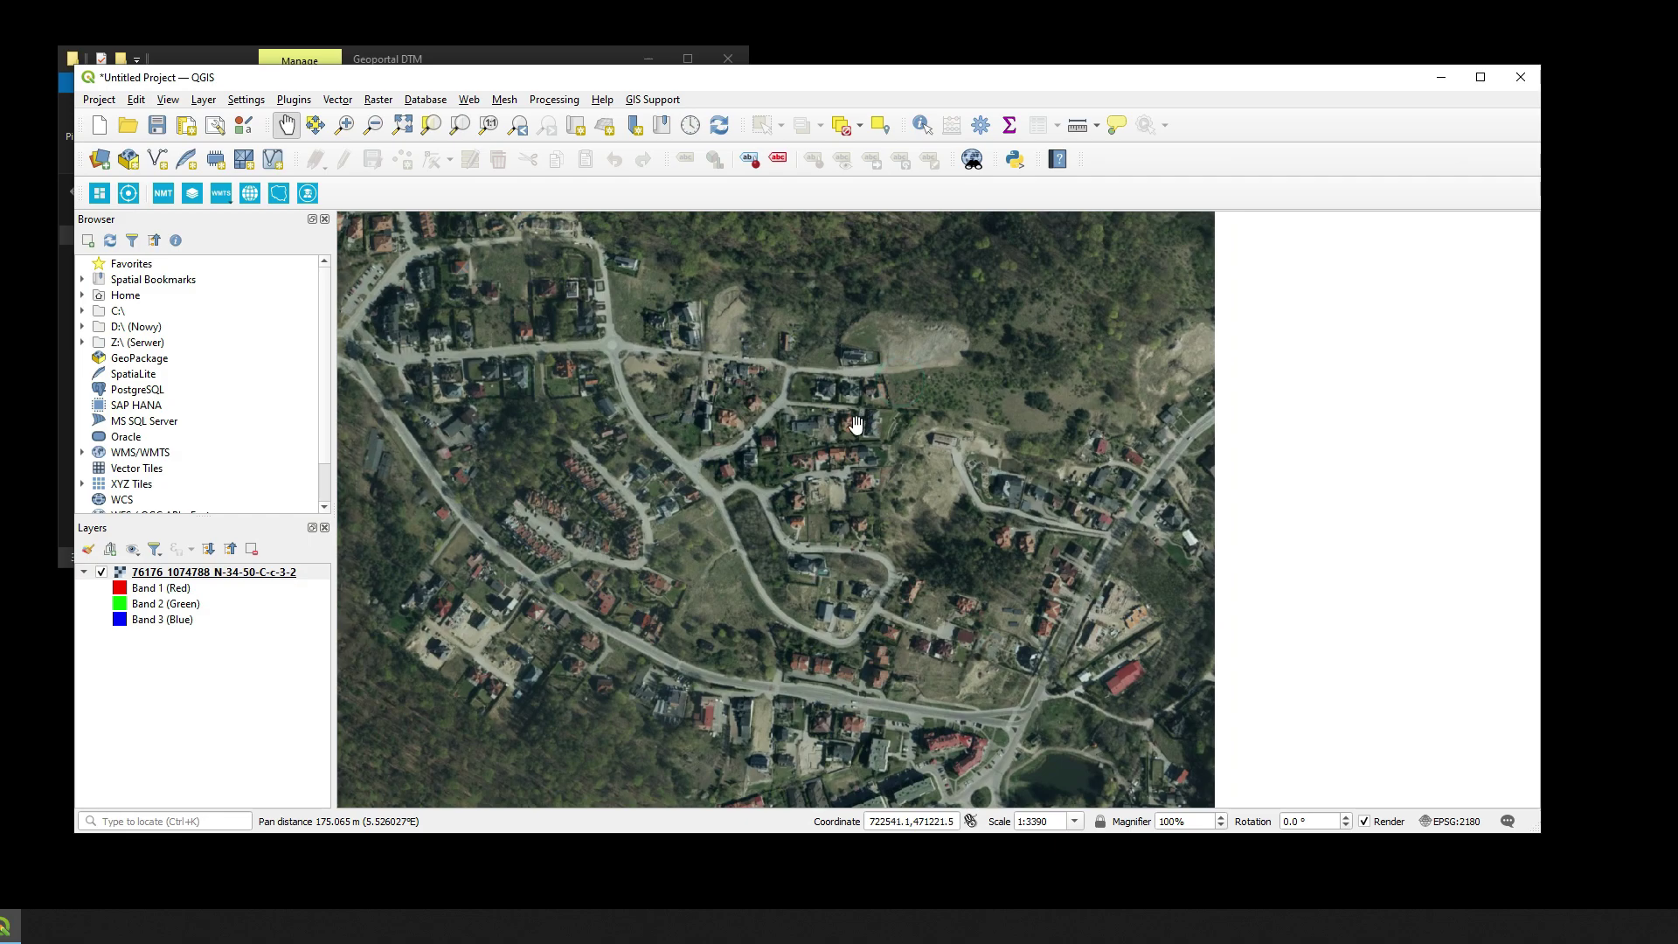
pyautogui.scroll(2, 852, 421)
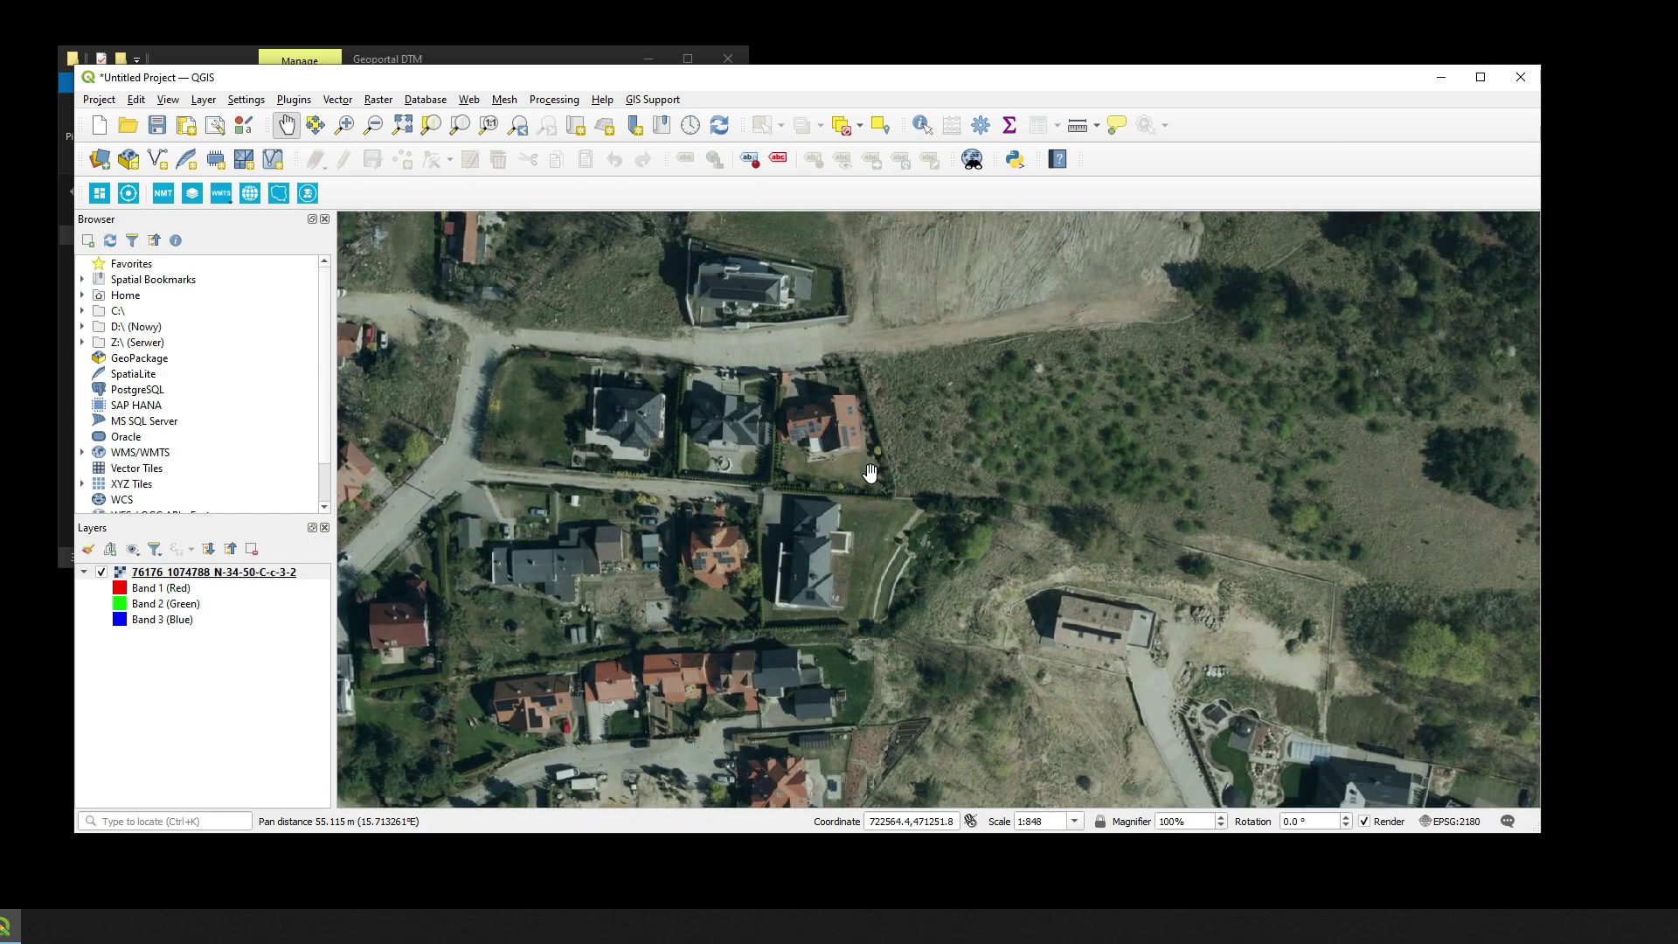
# Add the .asc elevation grid 76177_1192784_N-34-50-C-c-3-2 to the map from Explorer
pyautogui.scroll(-2, 869, 470)
pyautogui.scroll(2, 870, 479)
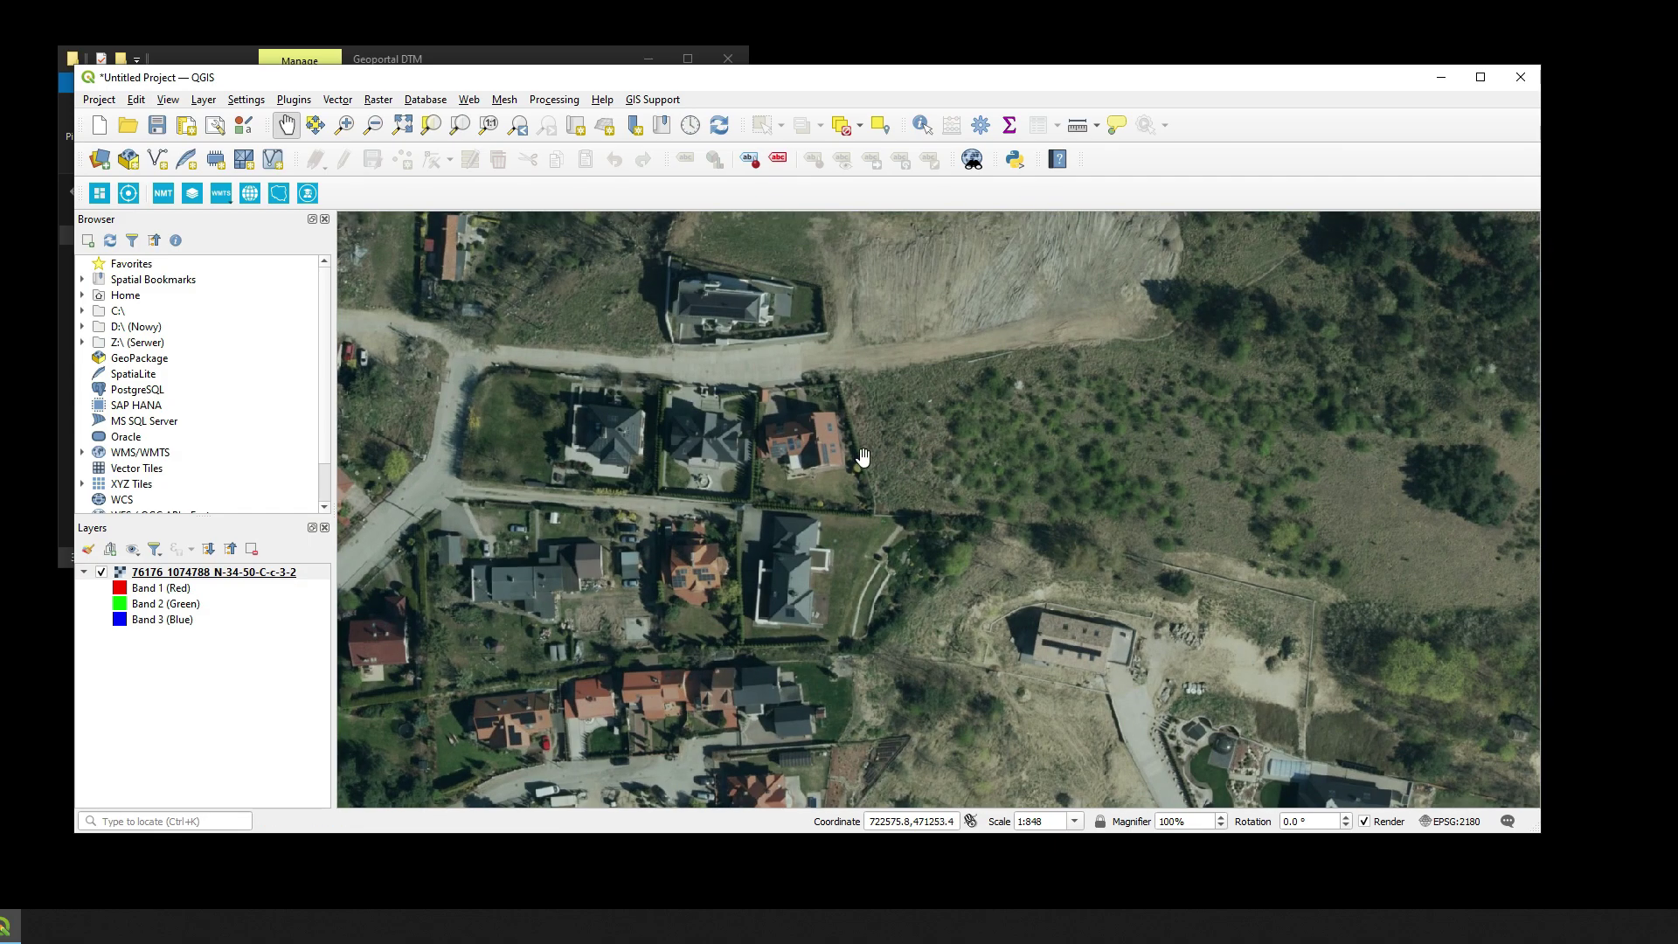
pyautogui.click(449, 60)
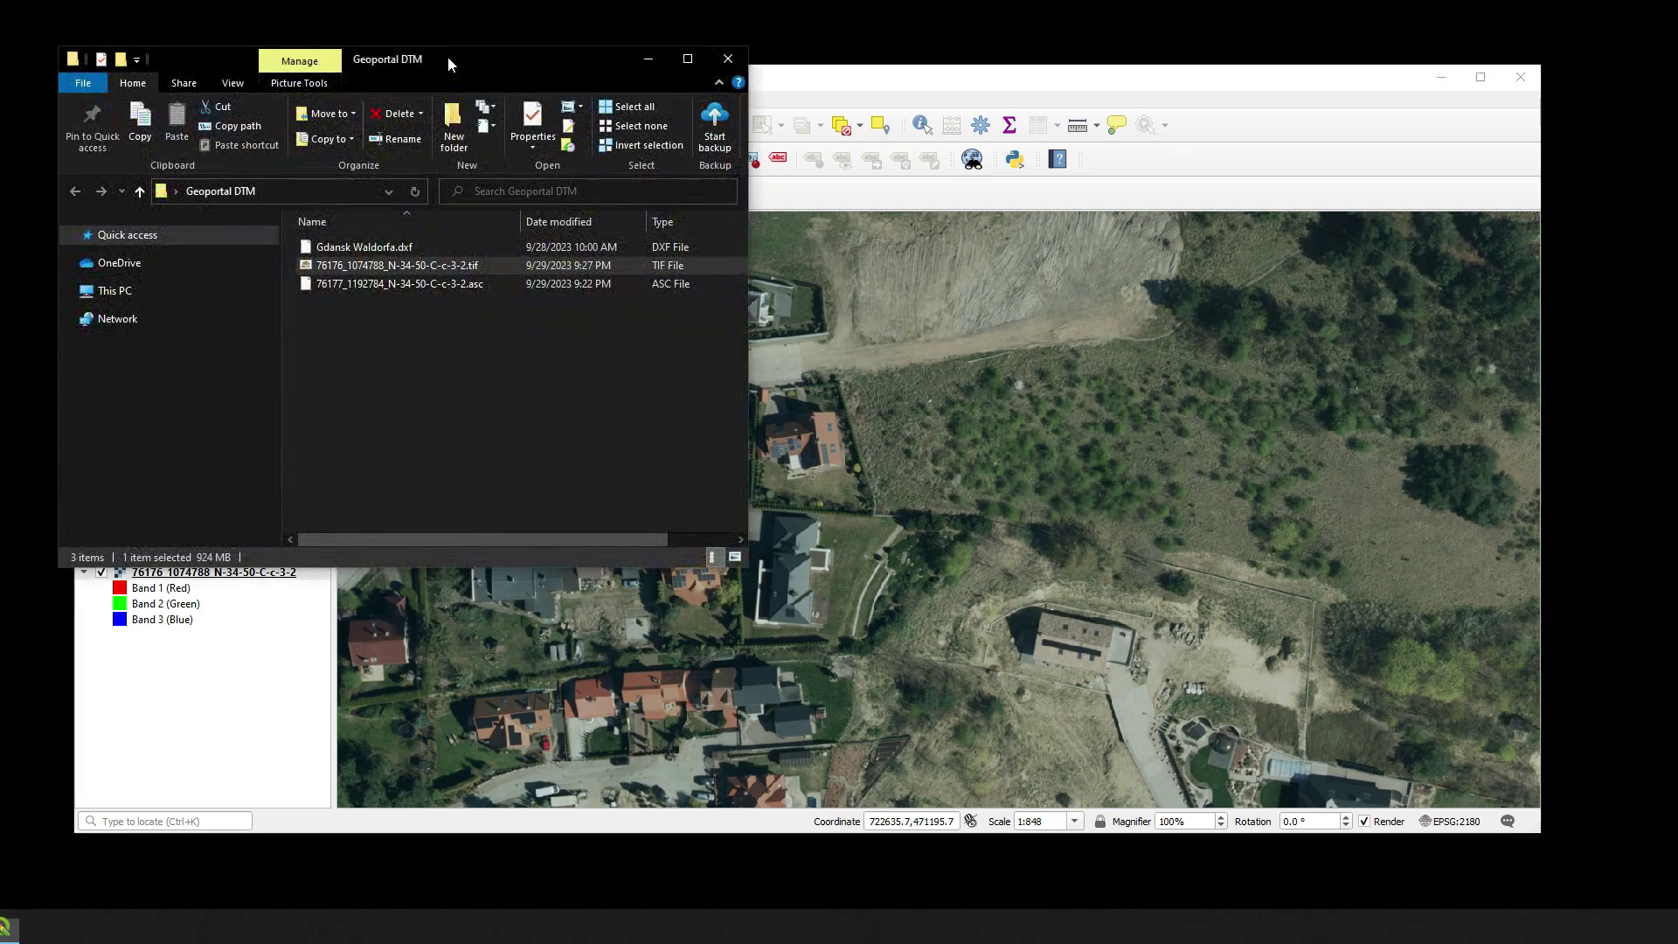
pyautogui.click(359, 283)
pyautogui.moveTo(359, 283); pyautogui.dragTo(914, 406)
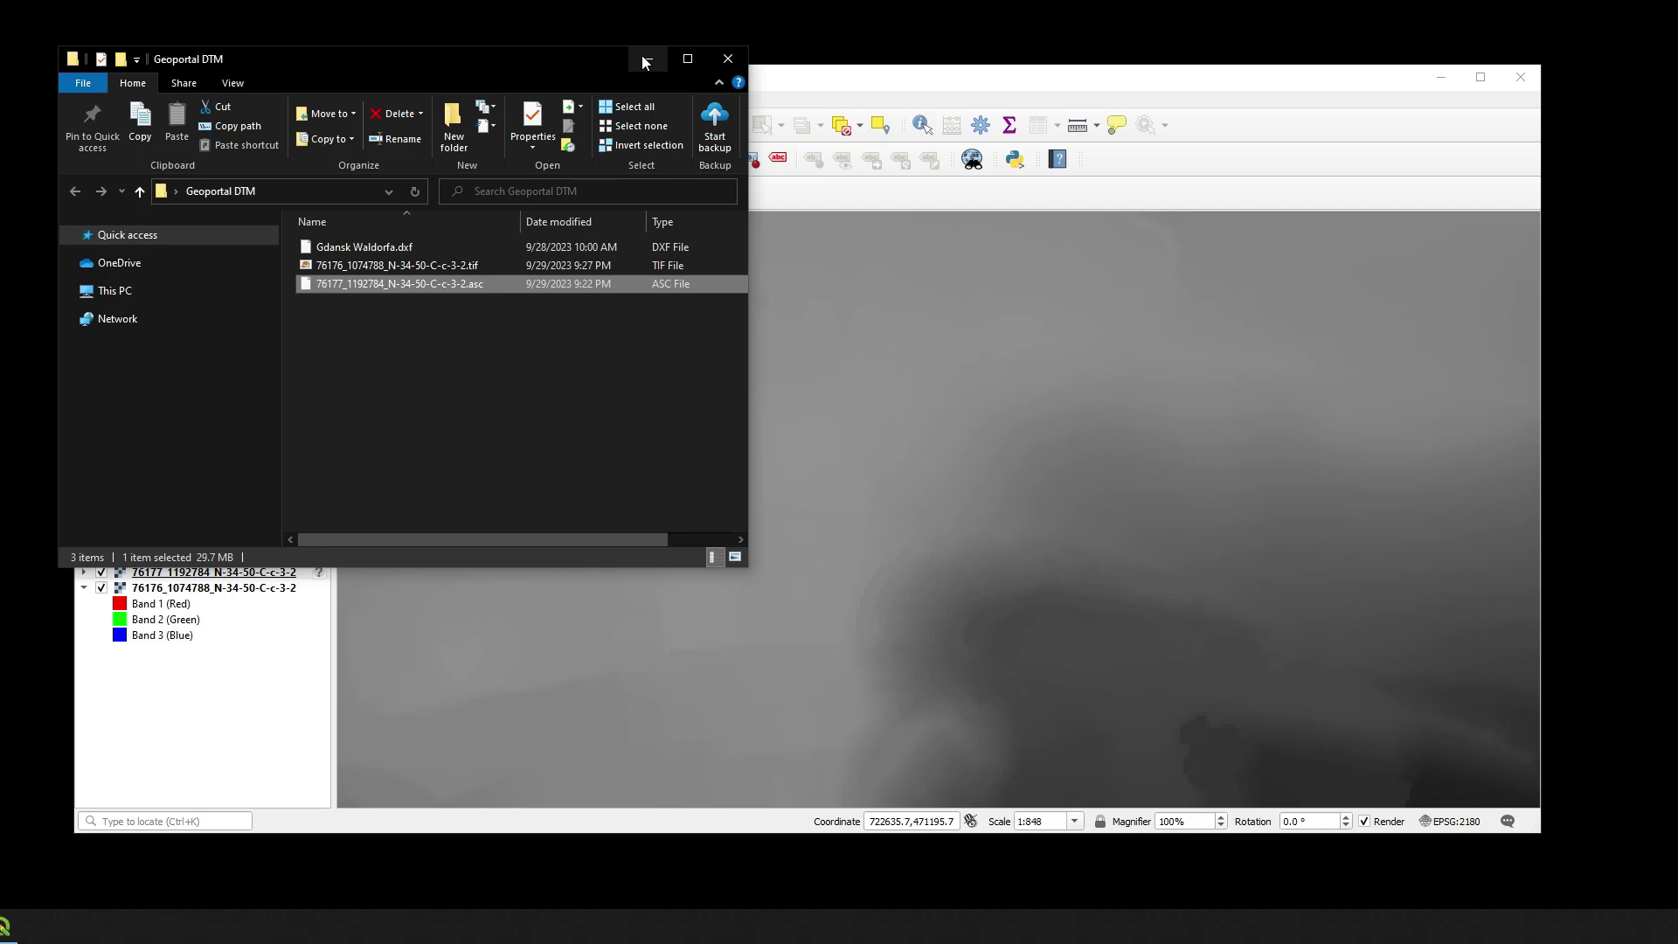
pyautogui.click(647, 57)
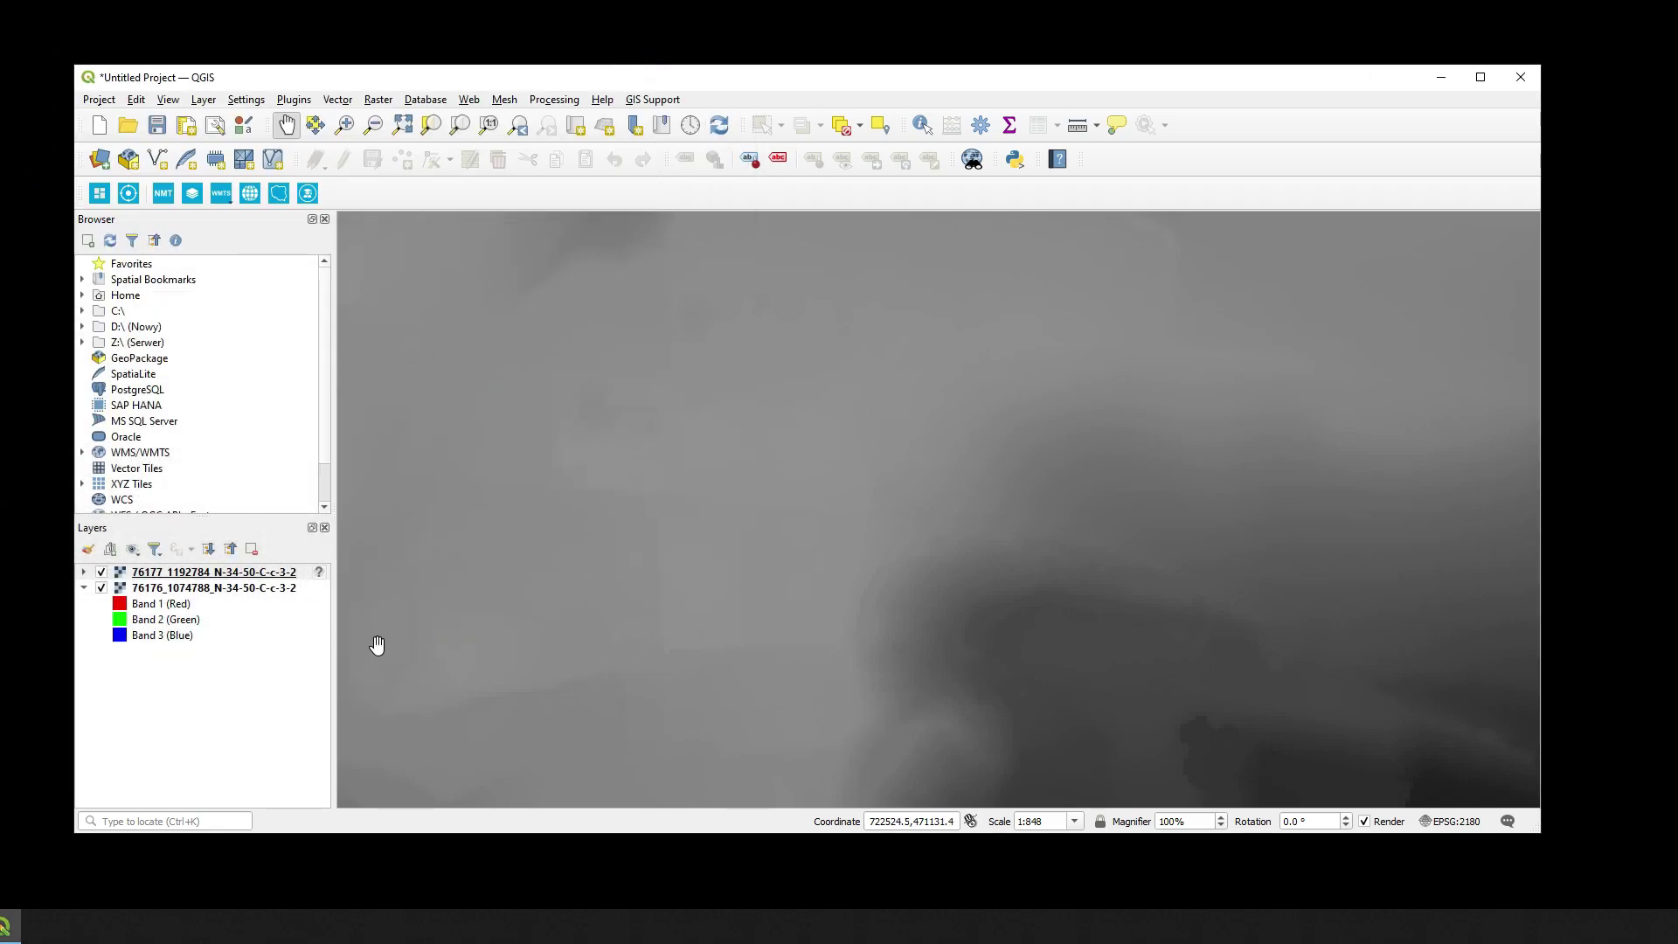
# Toggle the elevation layer's visibility and options in the Layers panel, leaving it shown
pyautogui.click(231, 573)
pyautogui.rightClick(230, 574)
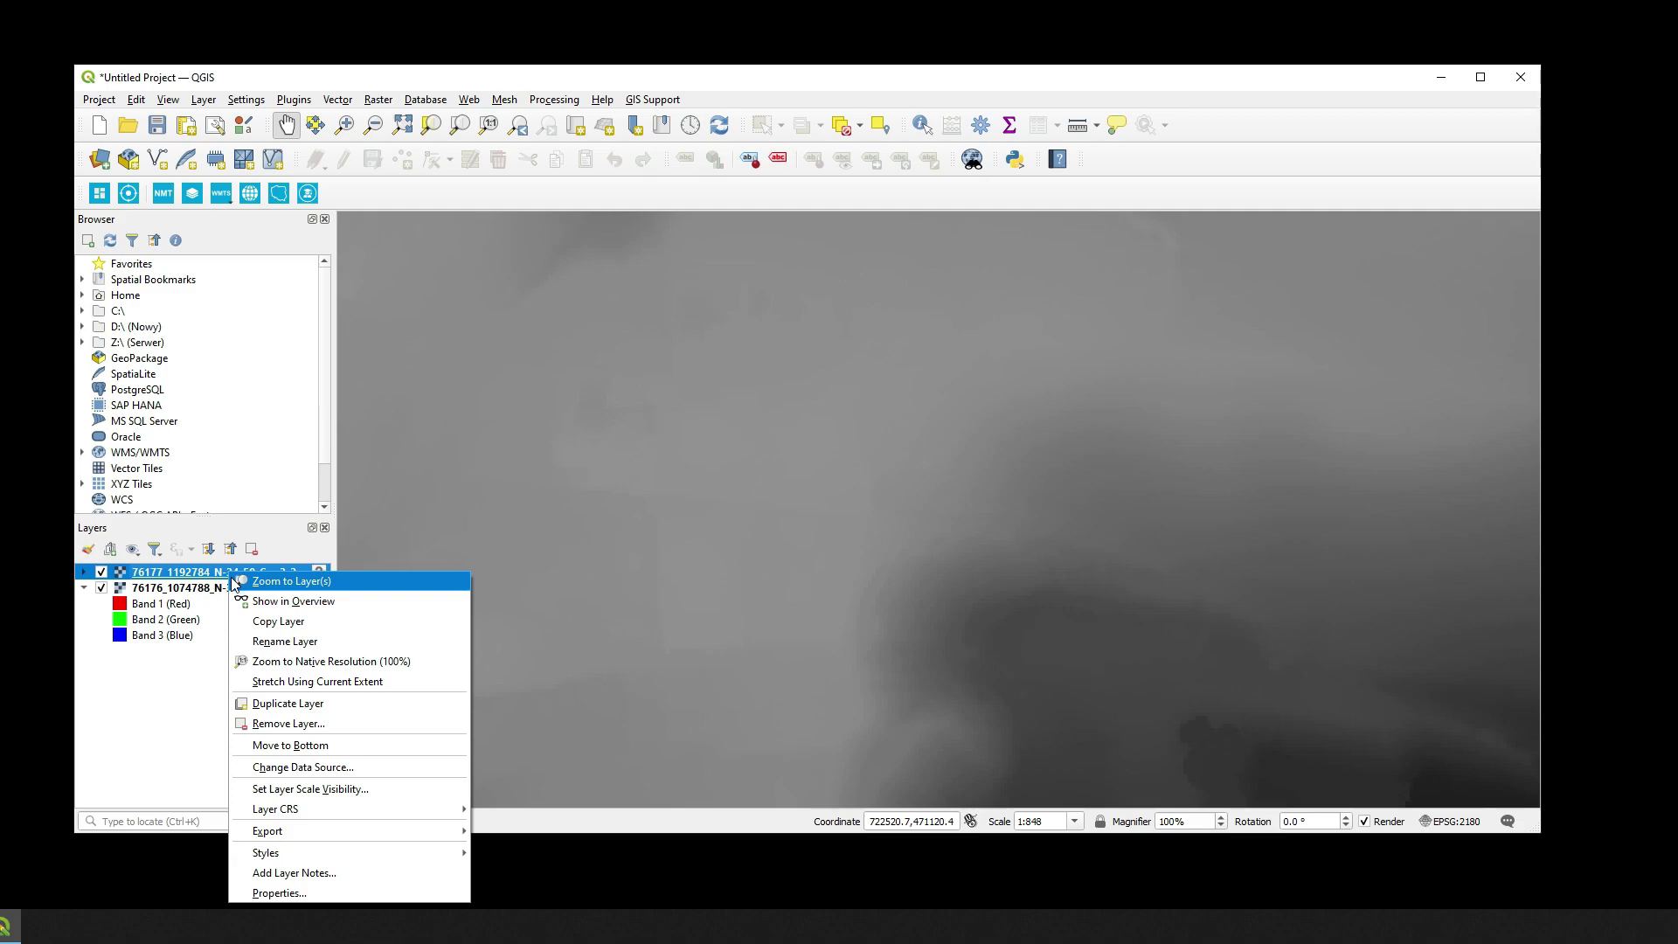
pyautogui.click(217, 579)
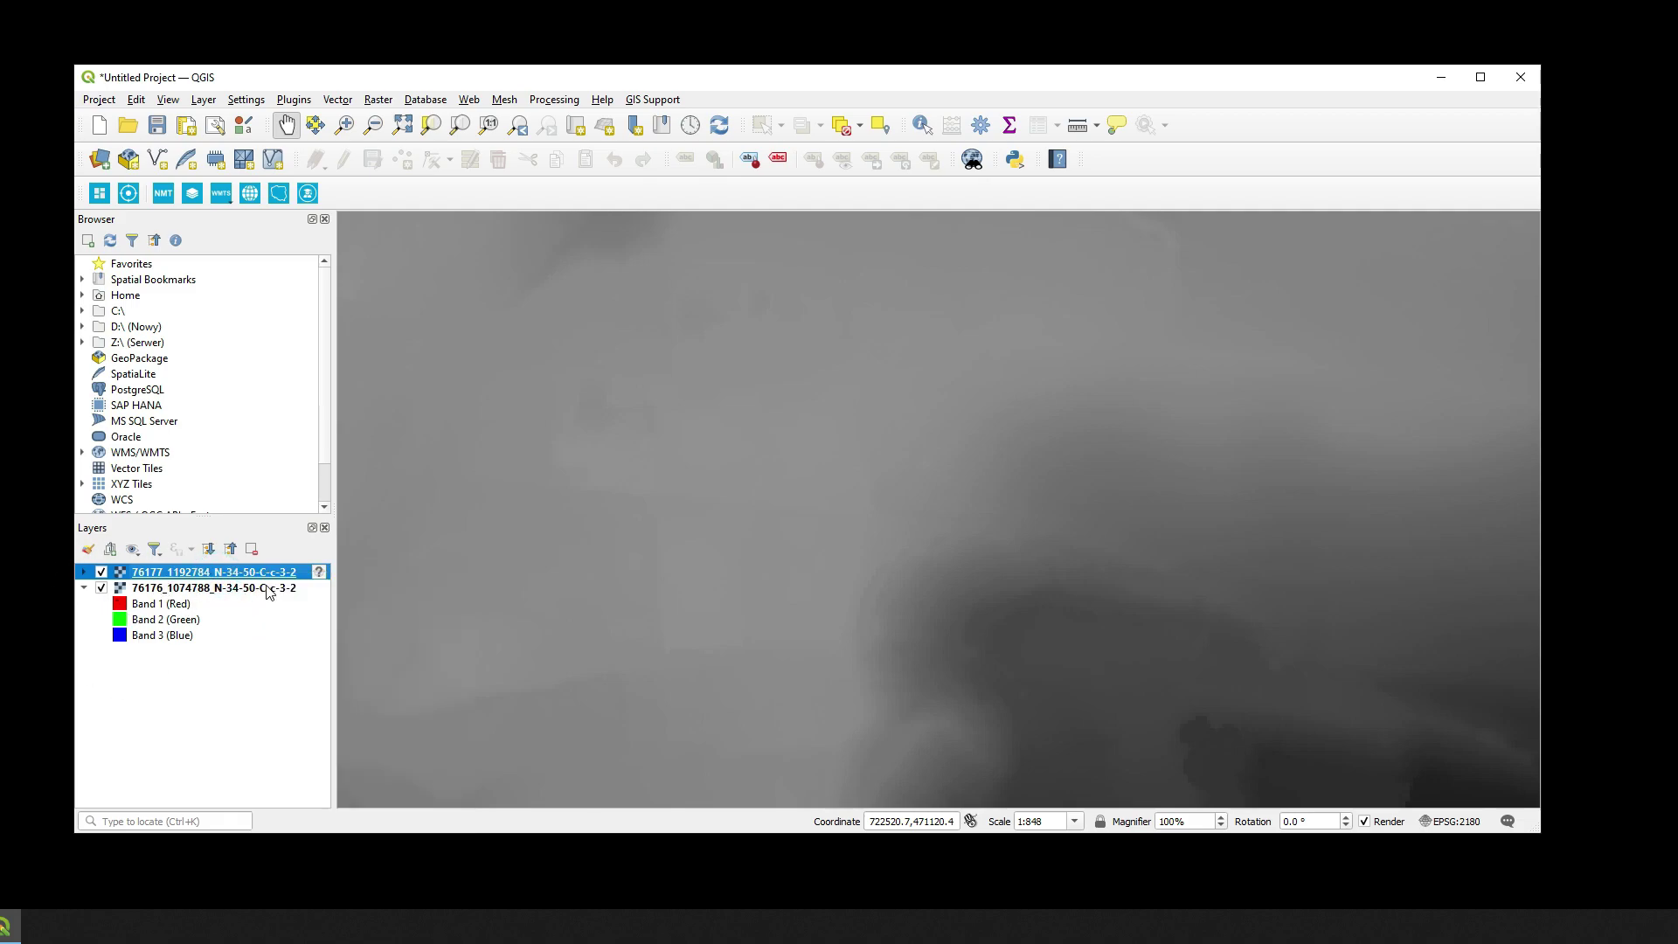
pyautogui.click(101, 573)
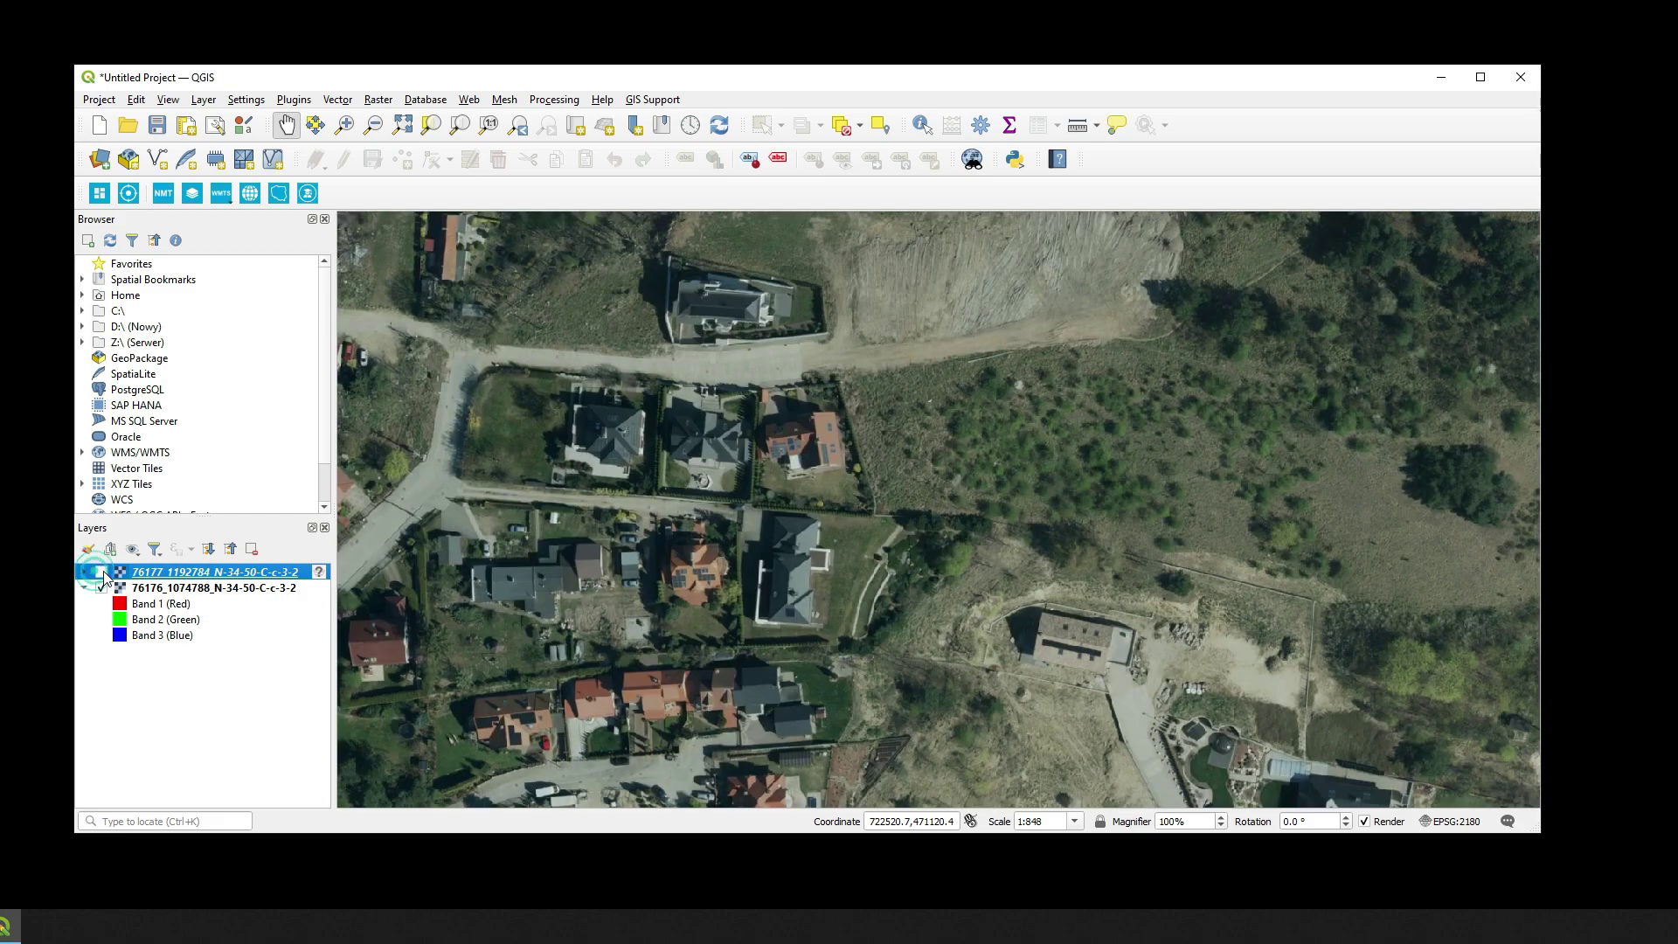
pyautogui.click(101, 573)
pyautogui.doubleClick(101, 572)
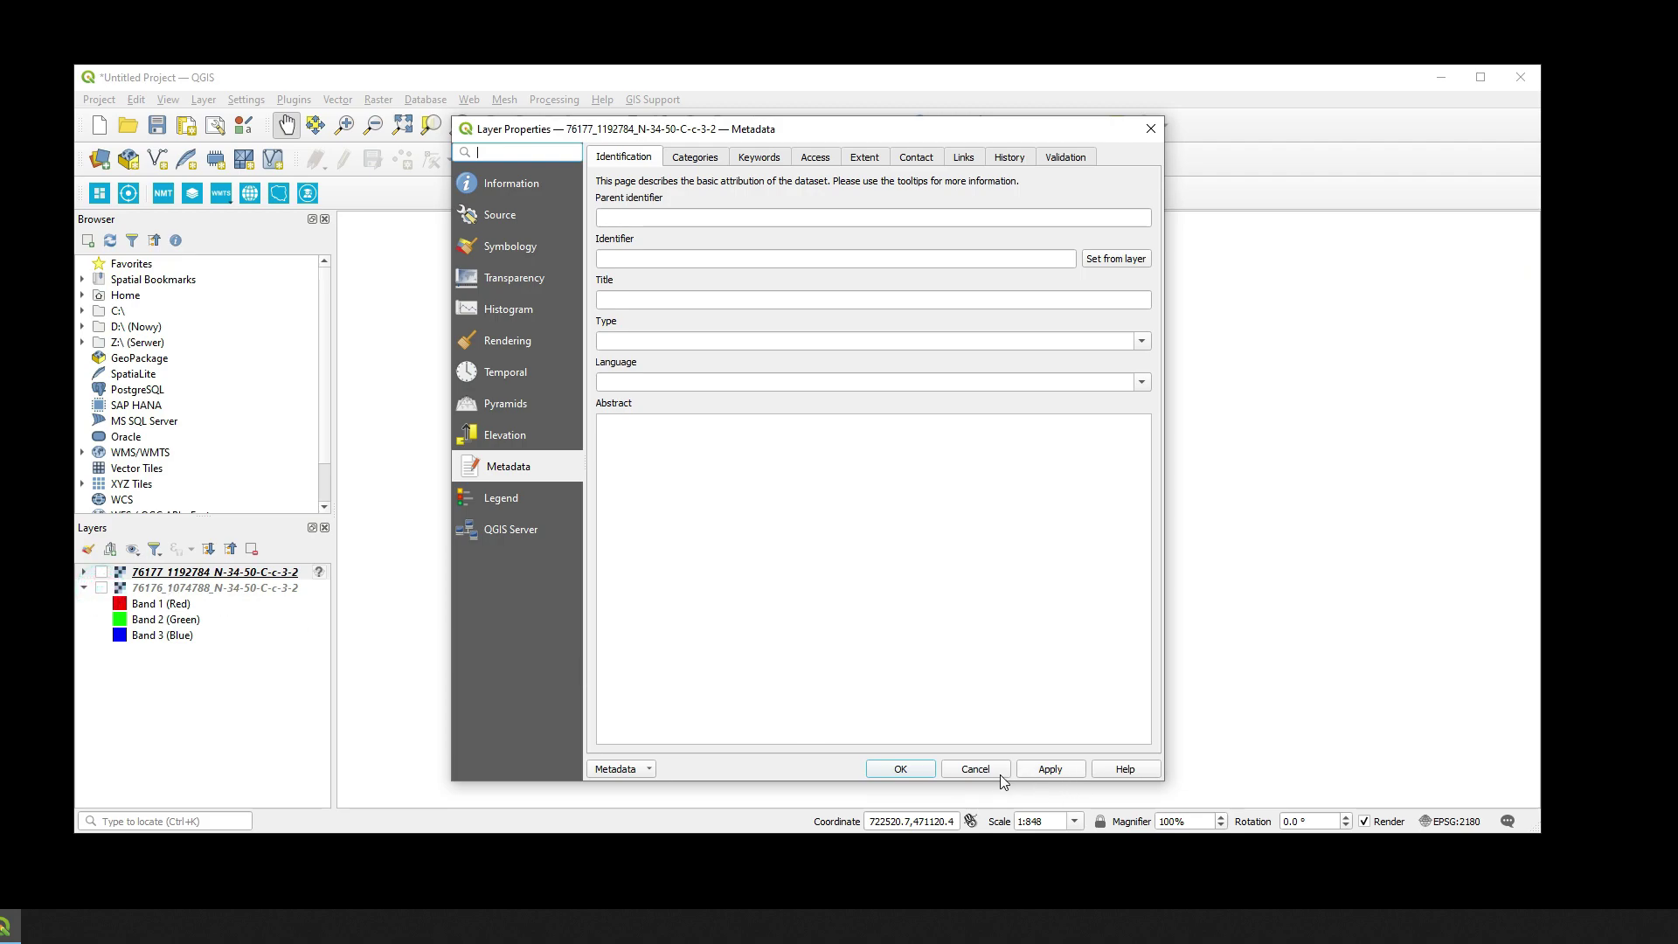
pyautogui.click(975, 768)
pyautogui.click(101, 572)
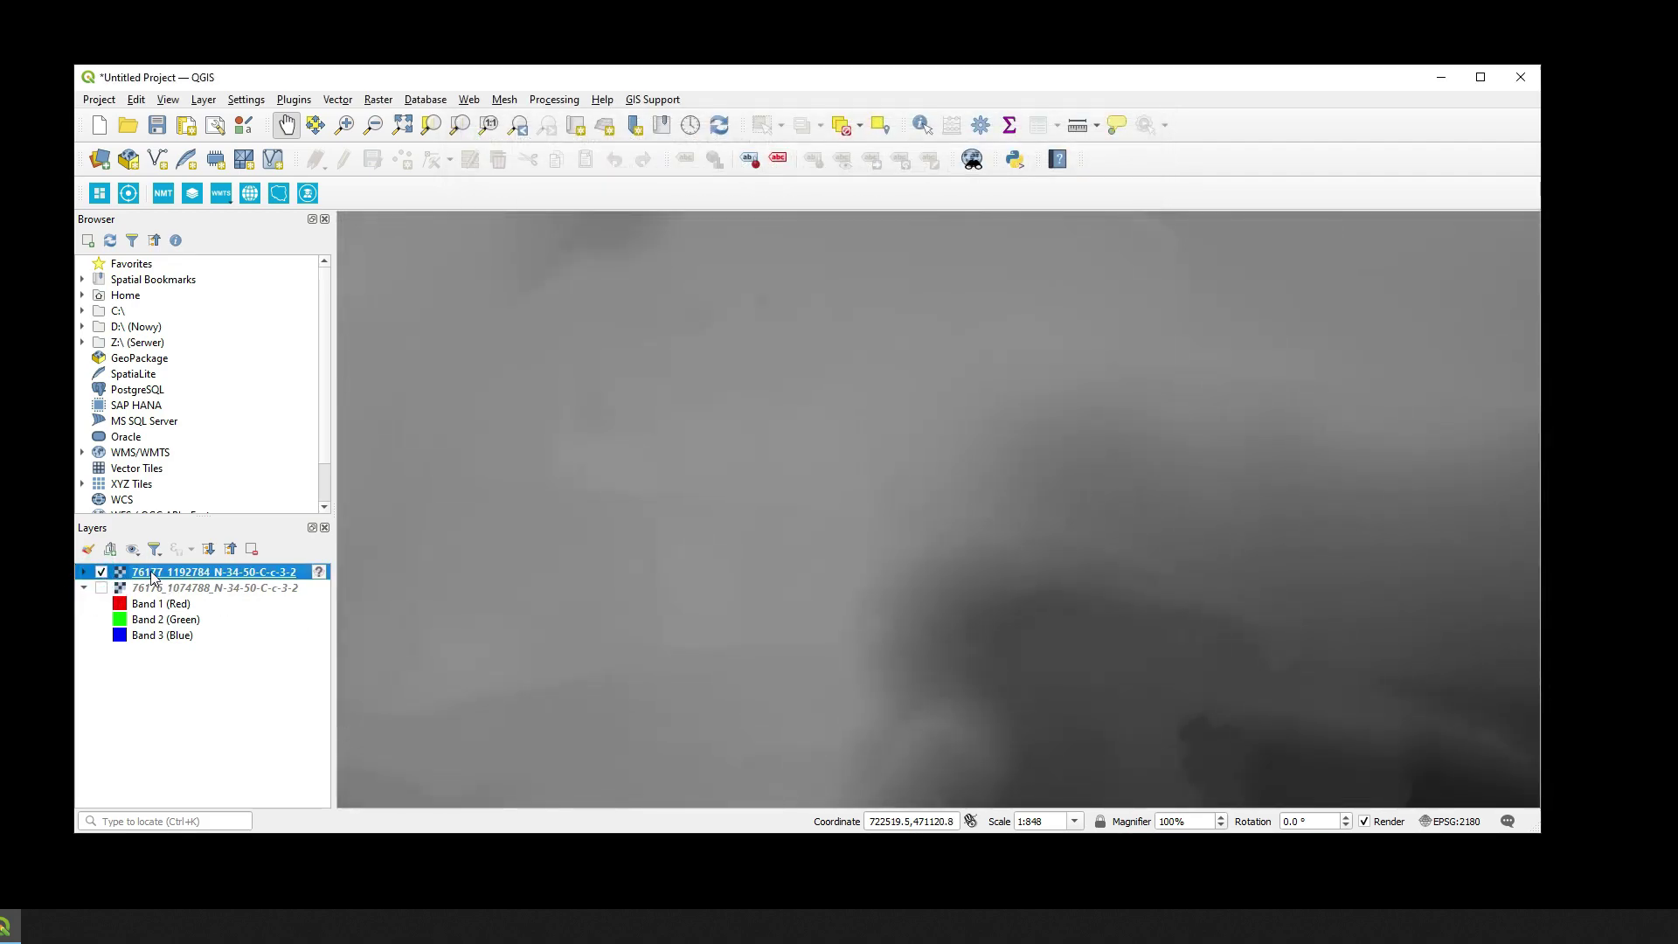
pyautogui.rightClick(151, 576)
# Render the elevation grid as a hillshade and switch its visibility against the orthophoto
pyautogui.click(226, 895)
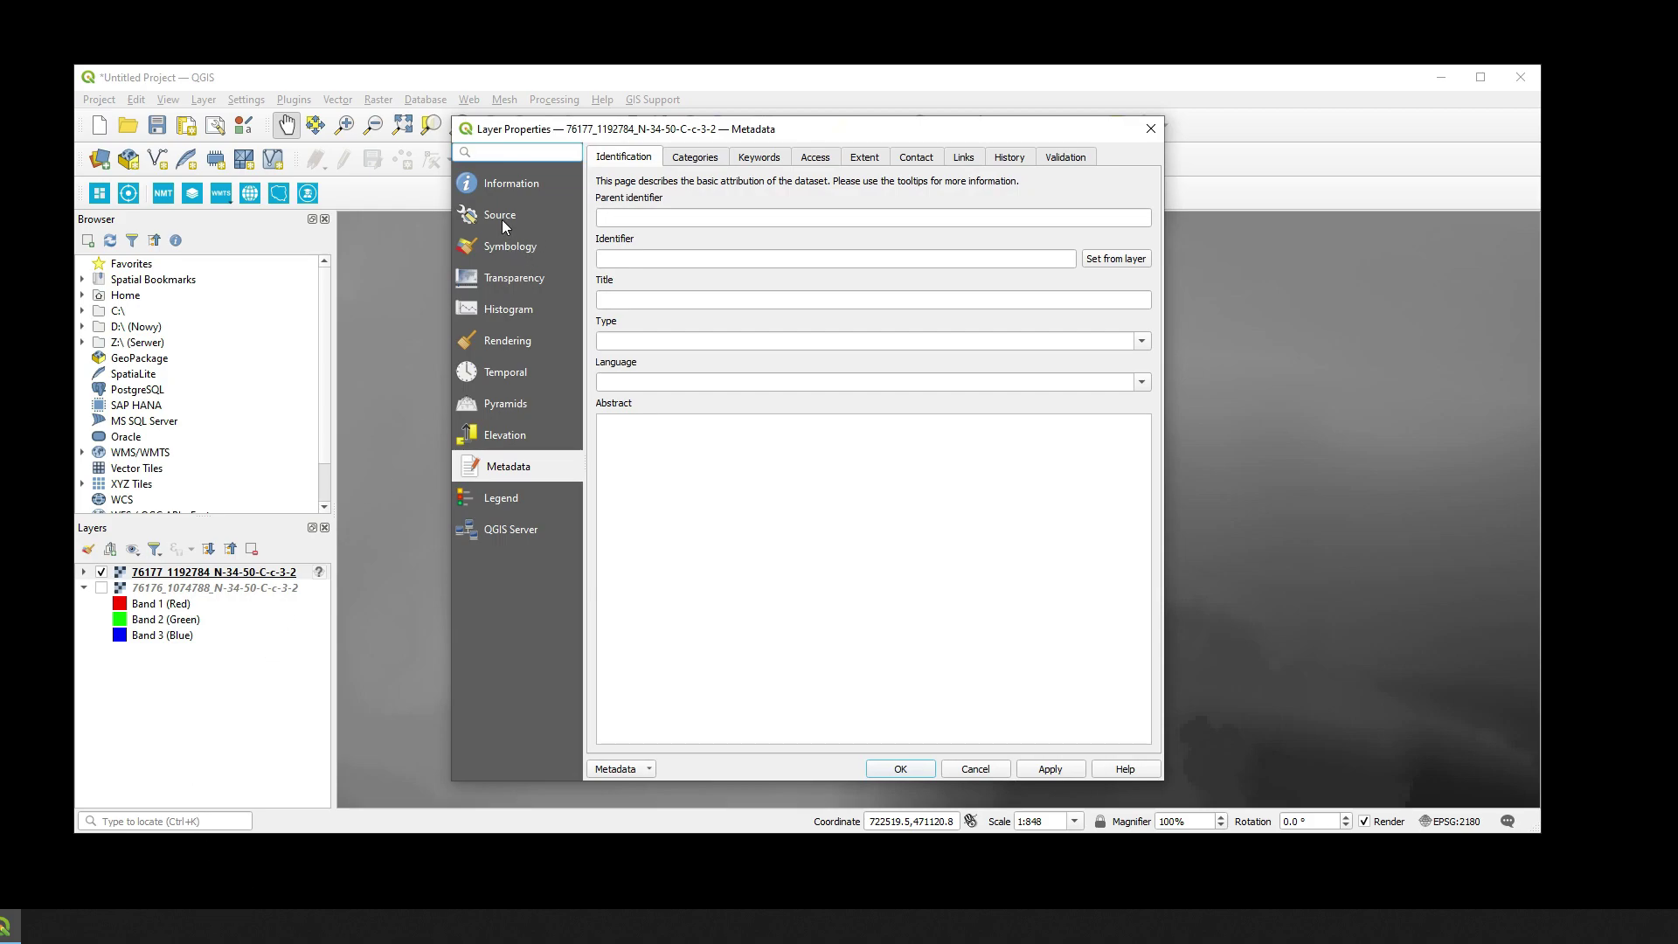
pyautogui.click(513, 250)
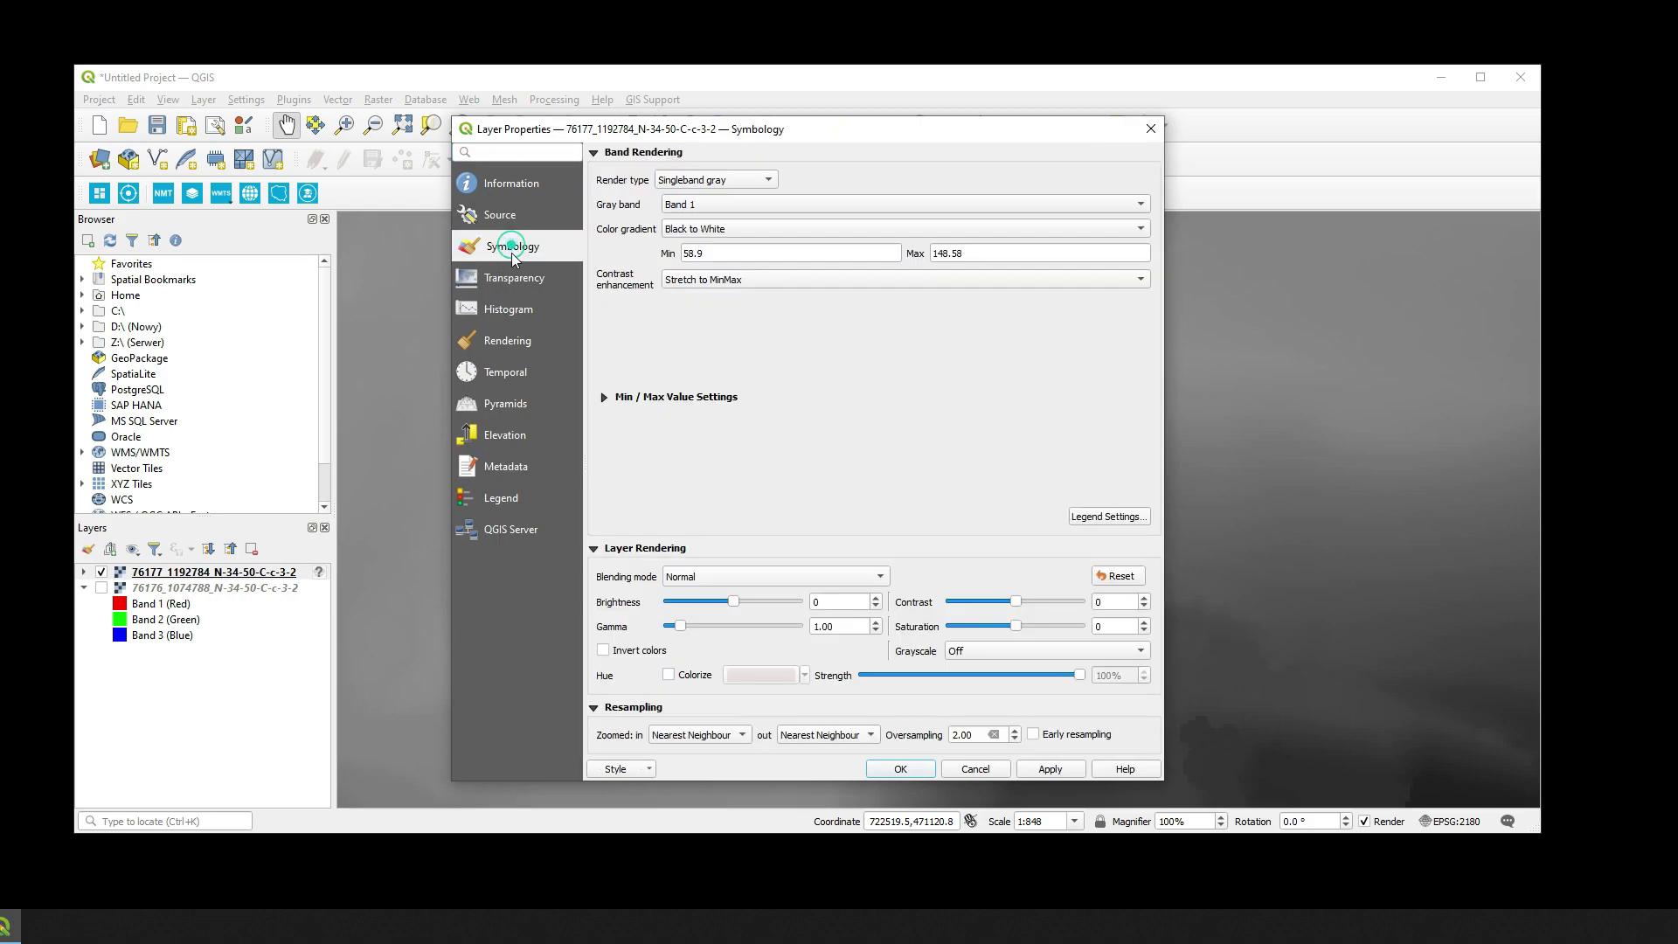
pyautogui.click(715, 181)
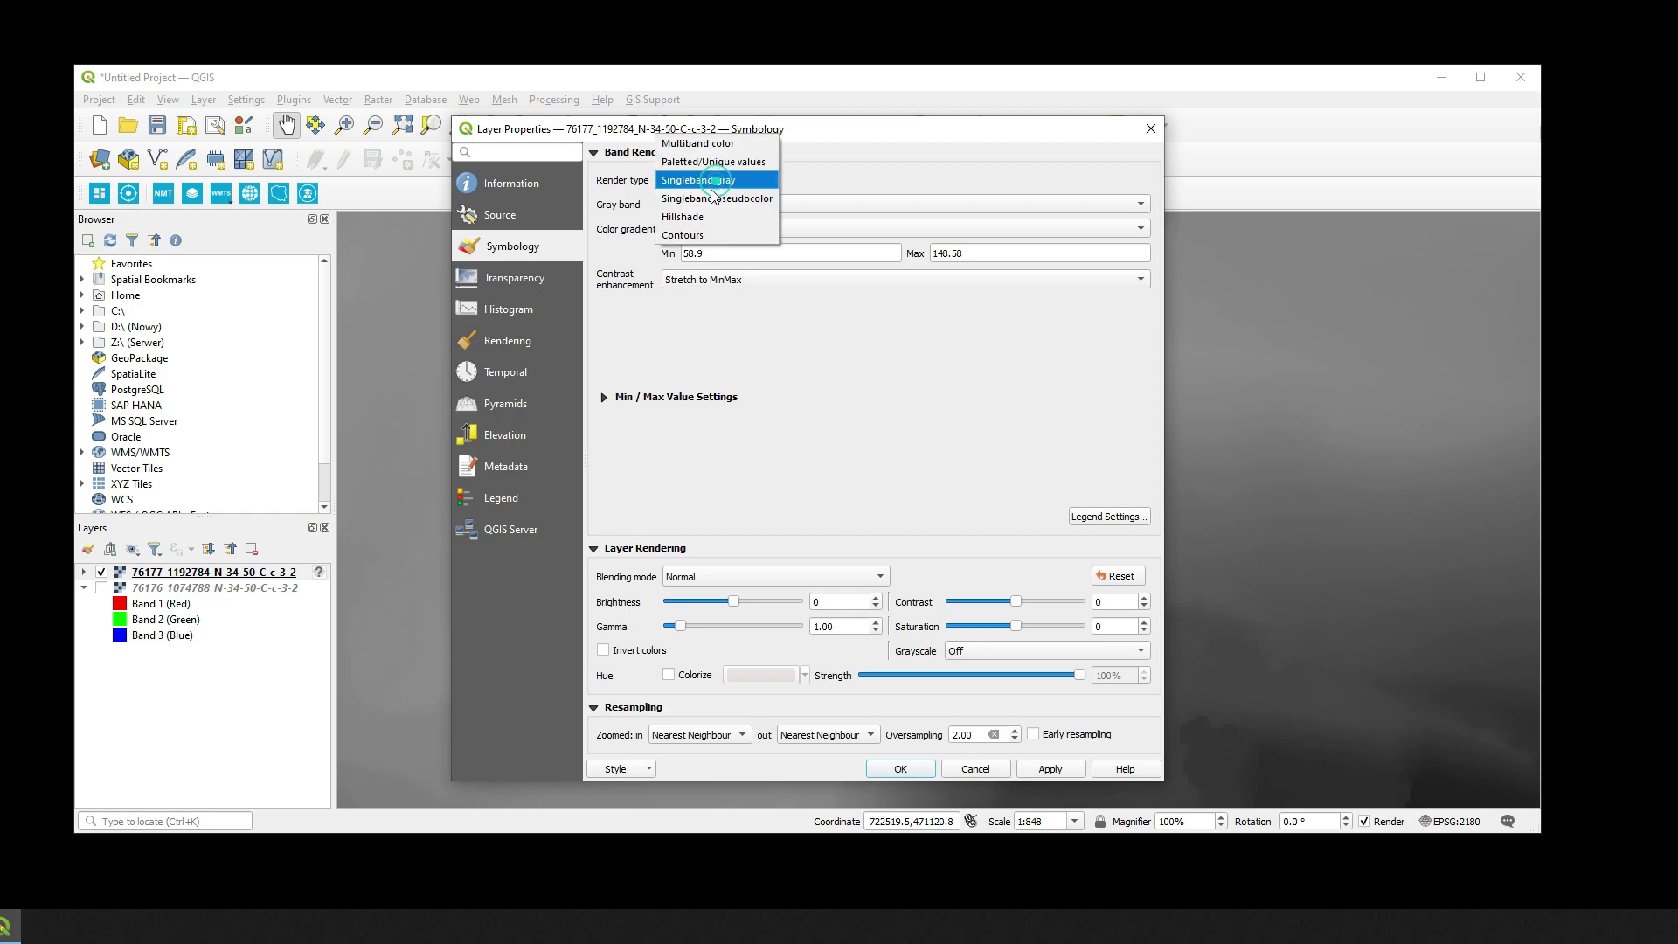
pyautogui.click(684, 212)
pyautogui.click(1050, 768)
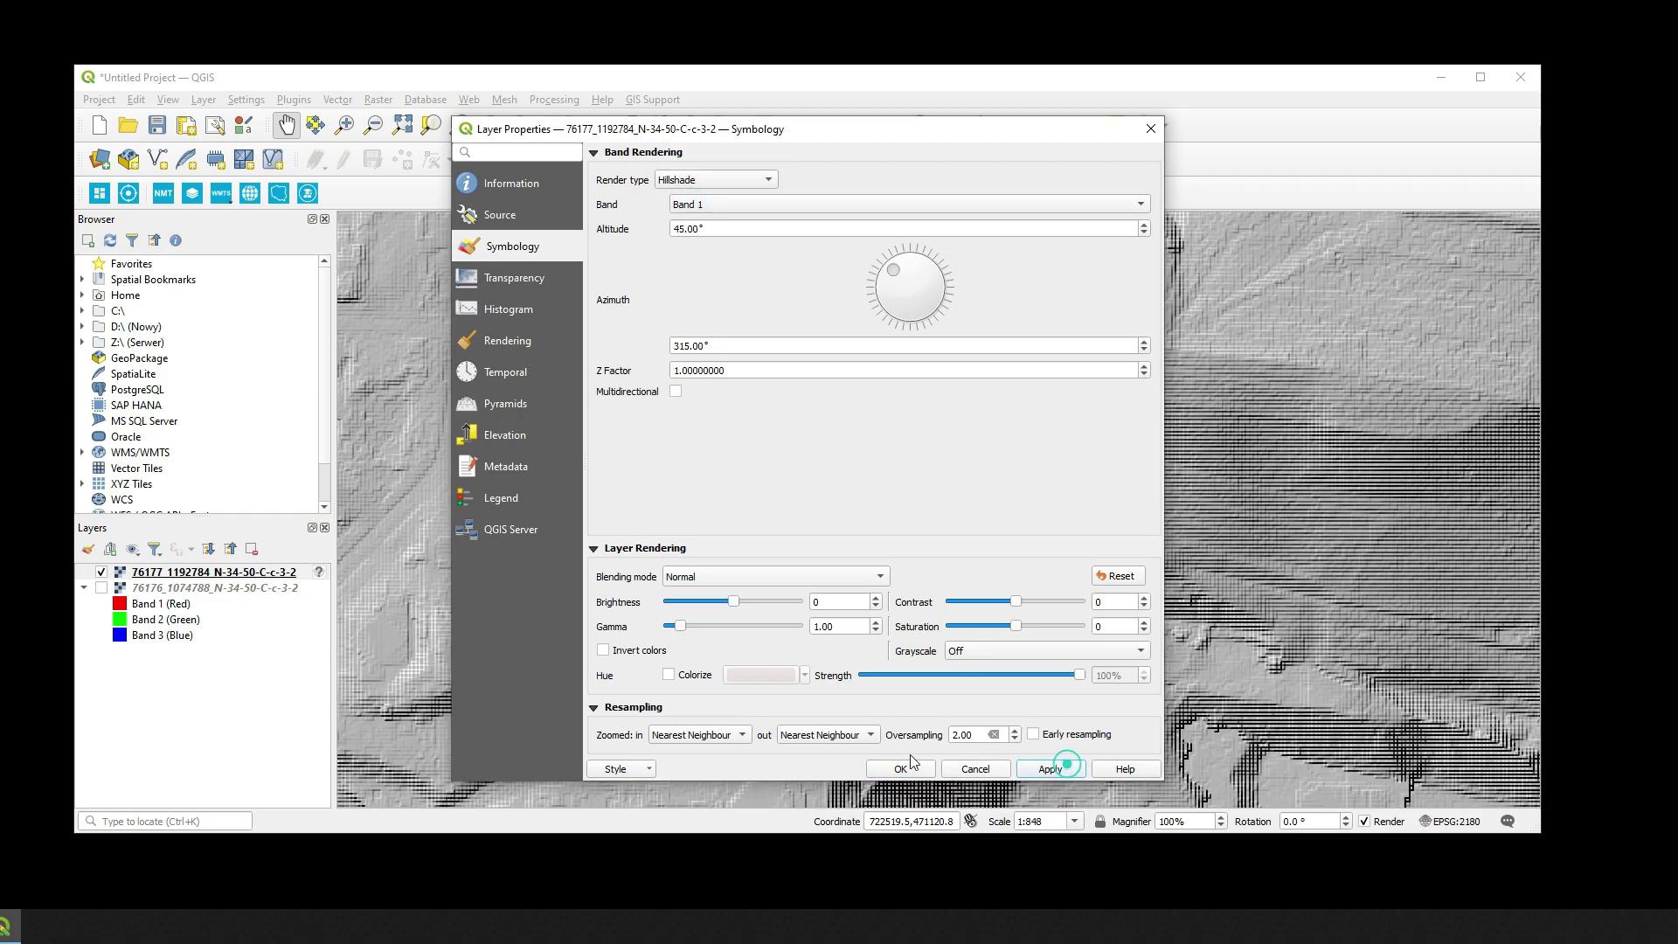
pyautogui.click(900, 769)
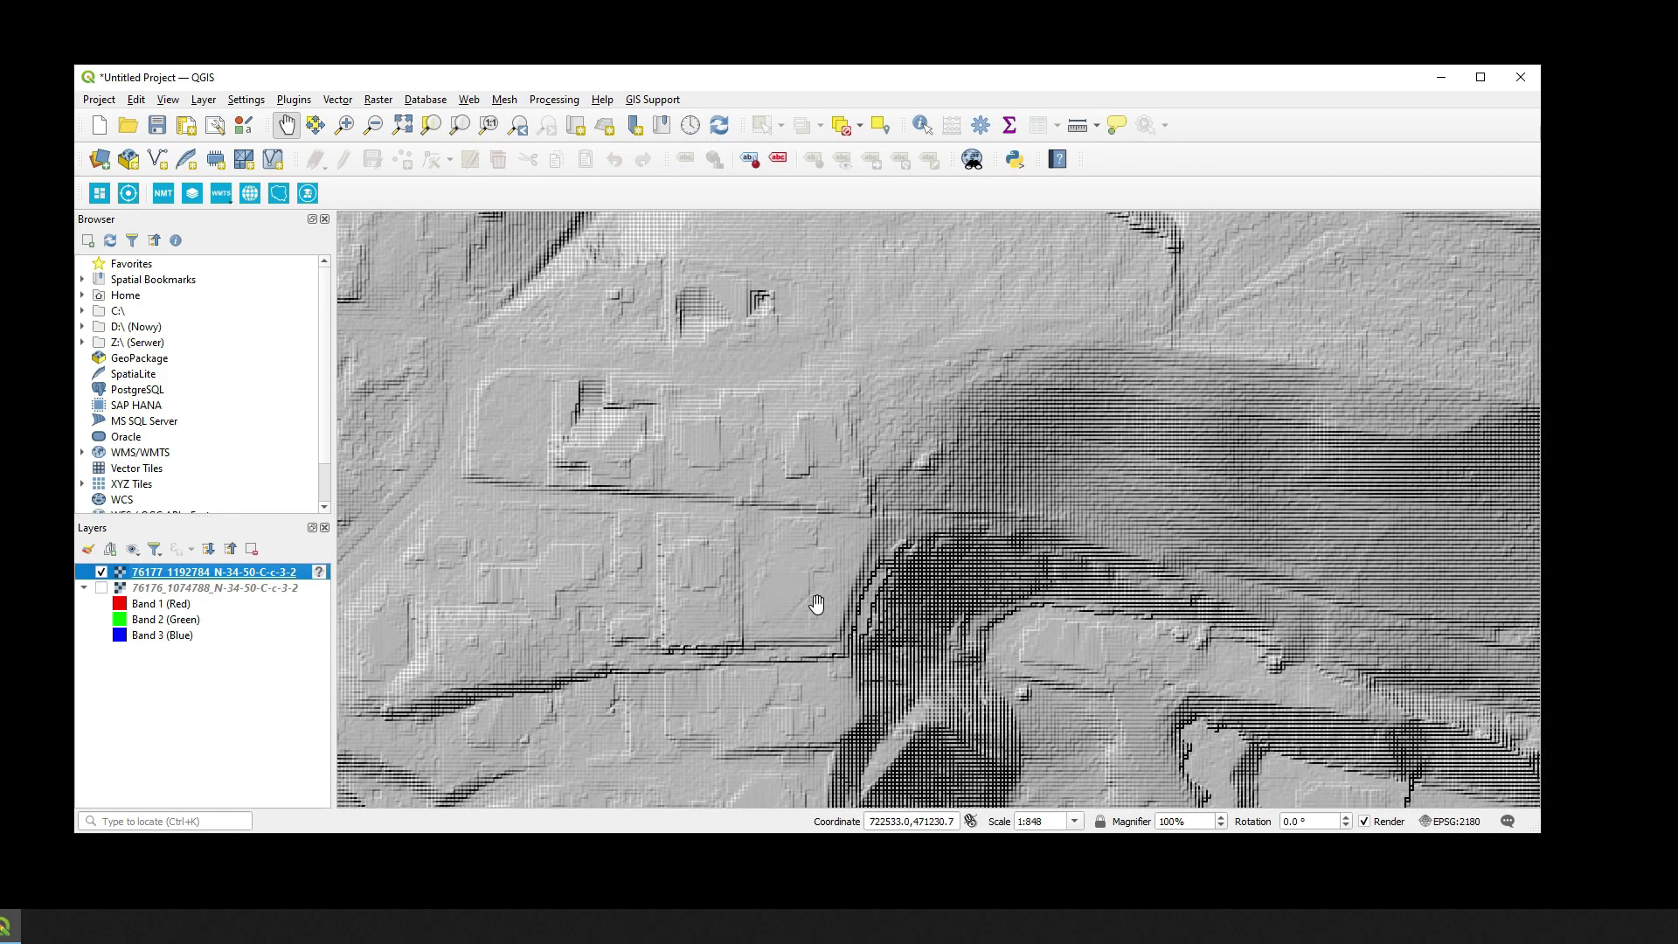
pyautogui.click(102, 572)
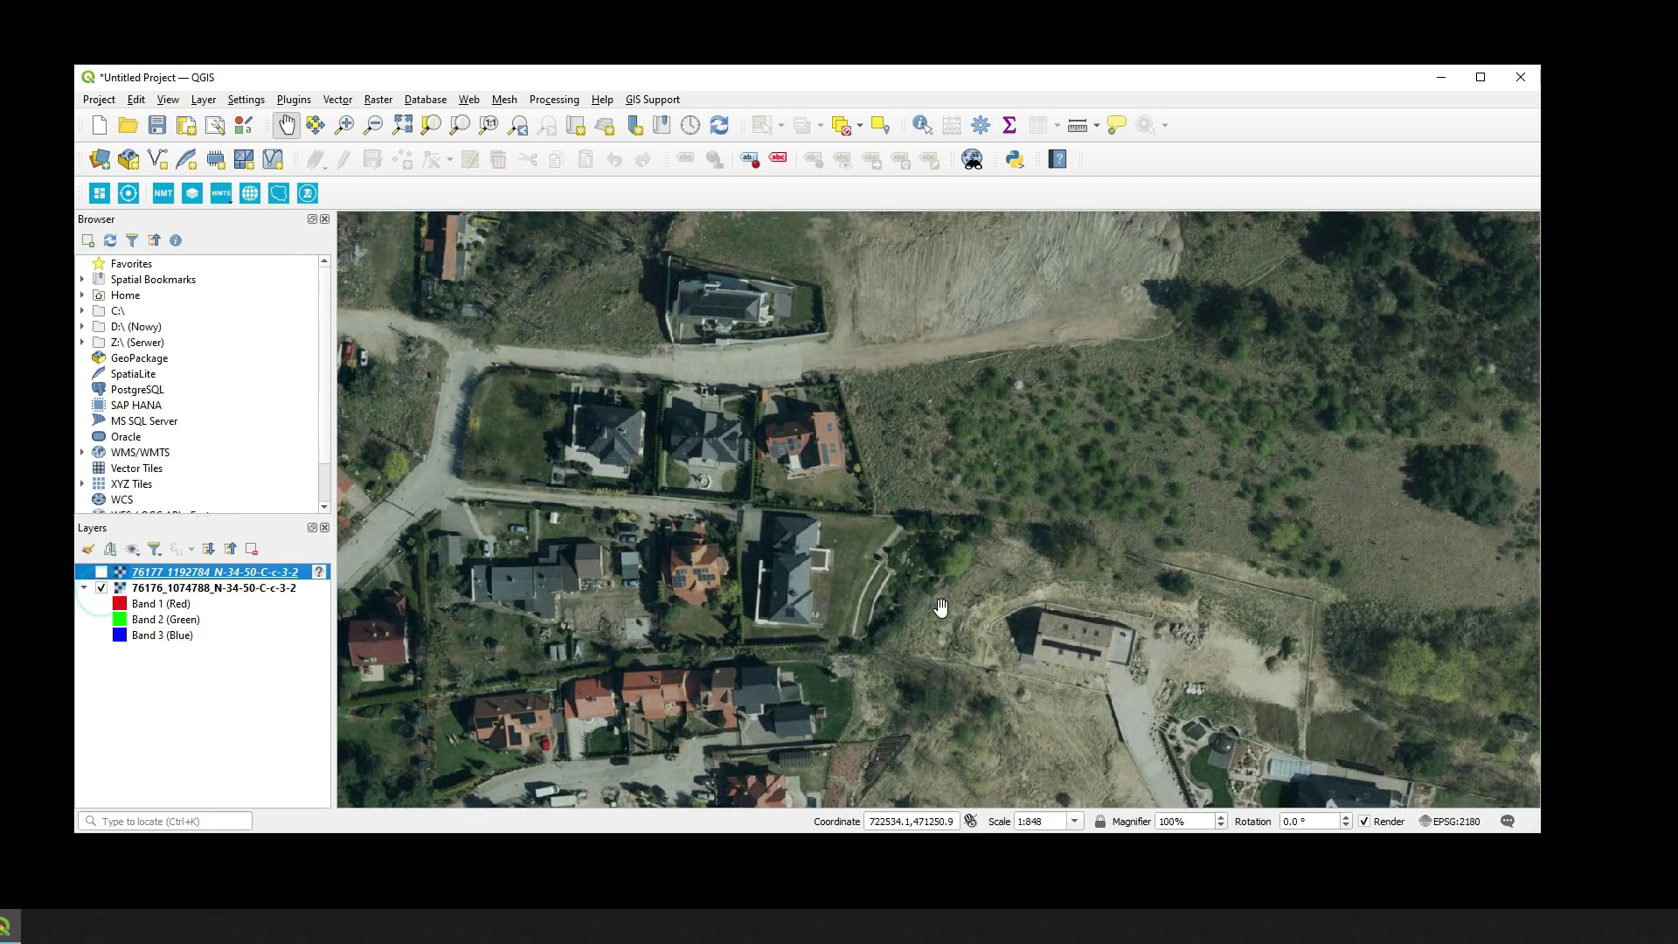
pyautogui.click(102, 571)
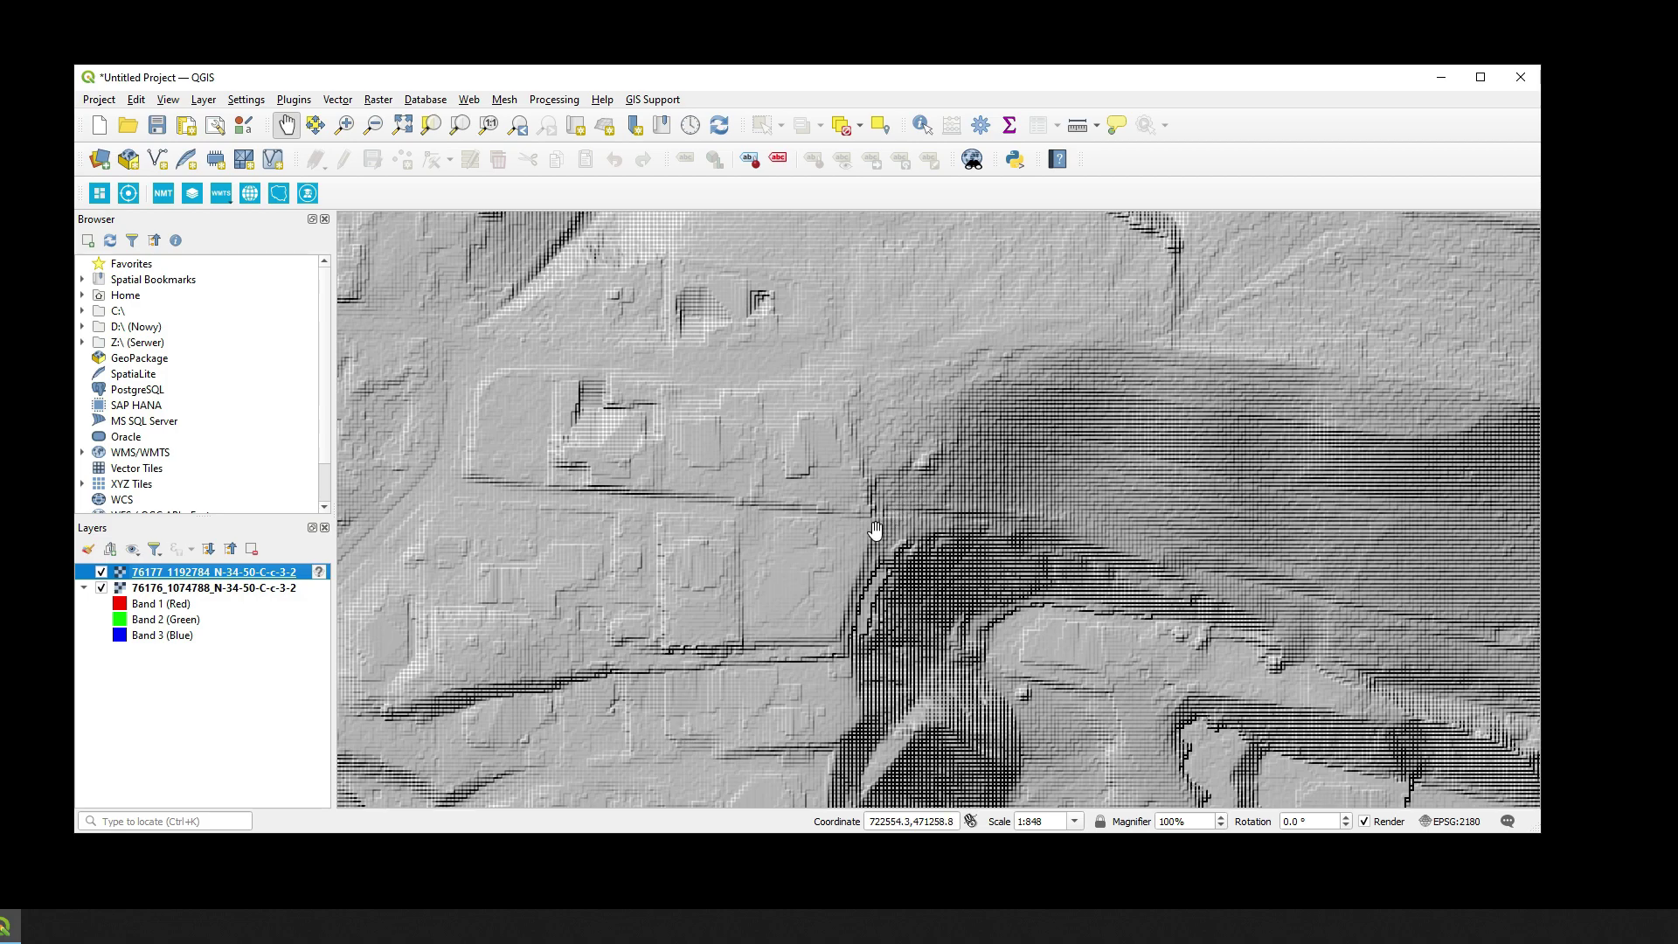
# Search 'GIS SU' to review the Wtyczka GIS Support plugin, then hide the hillshade layer
pyautogui.click(293, 99)
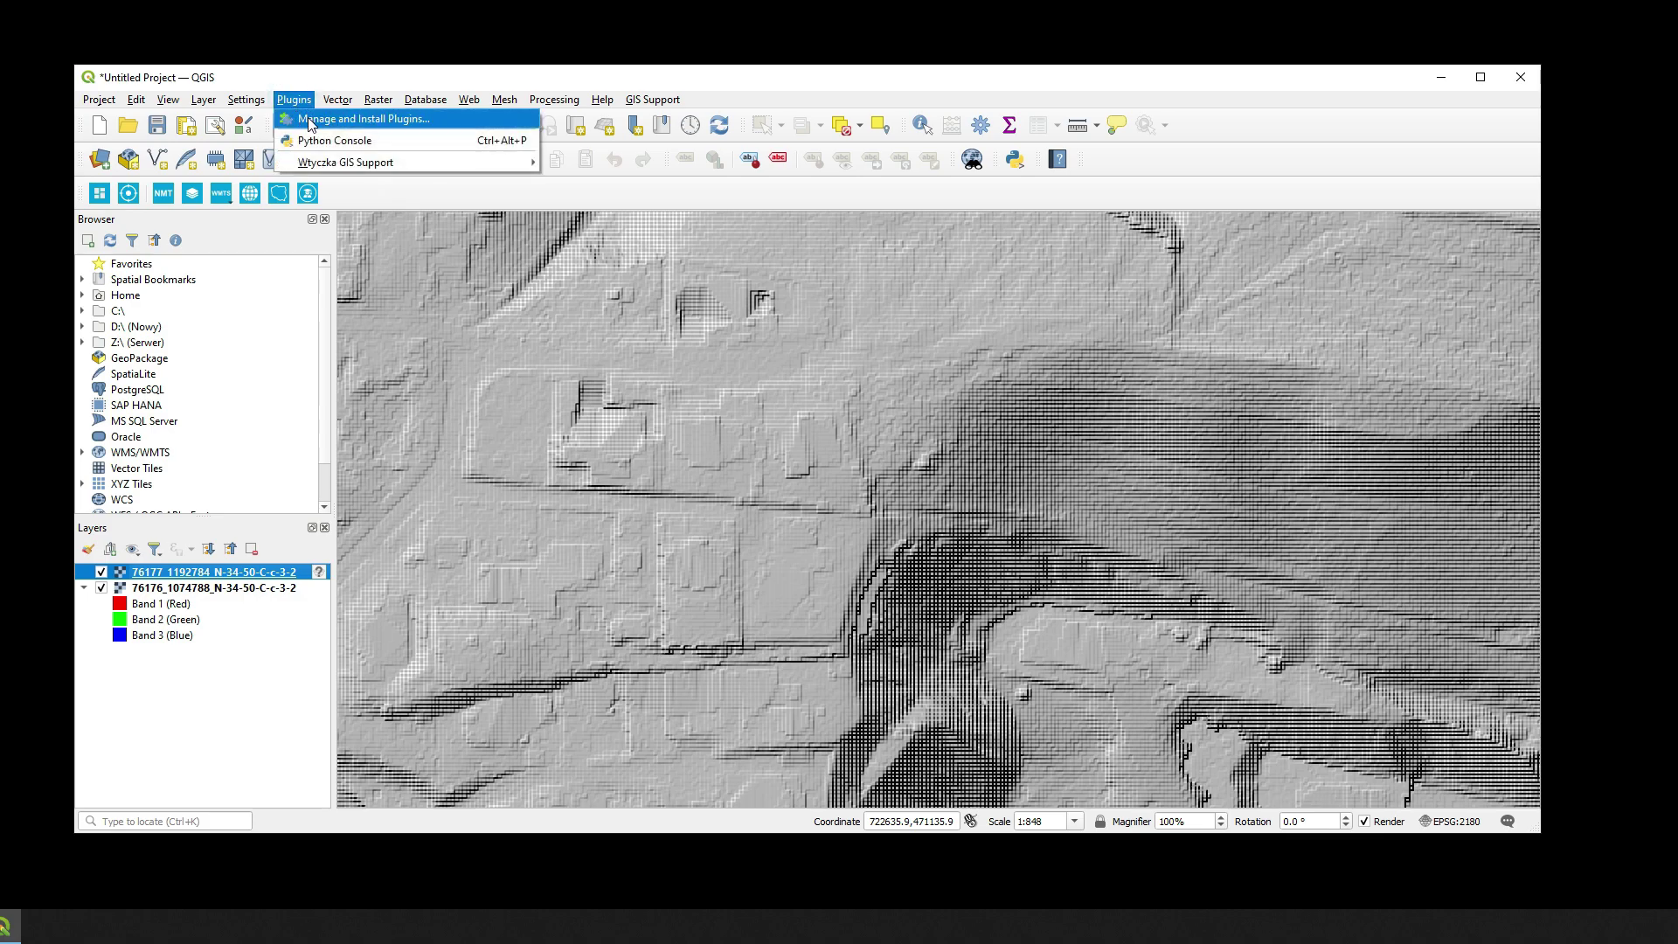
pyautogui.click(310, 122)
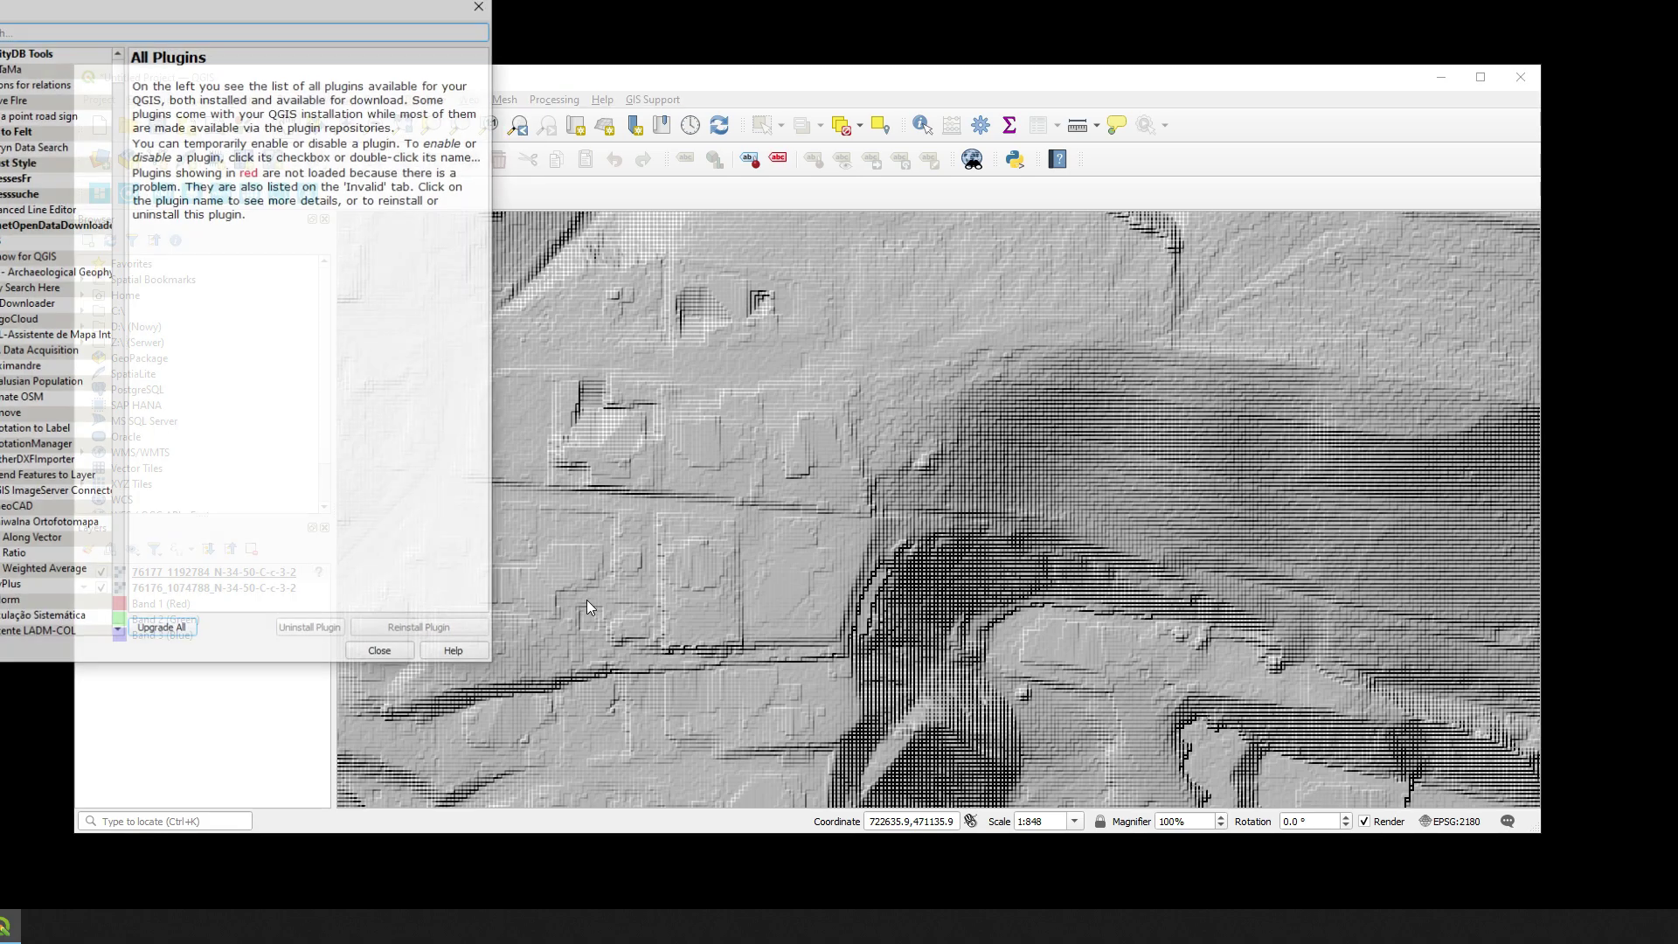
pyautogui.moveTo(87, 17); pyautogui.dragTo(630, 125)
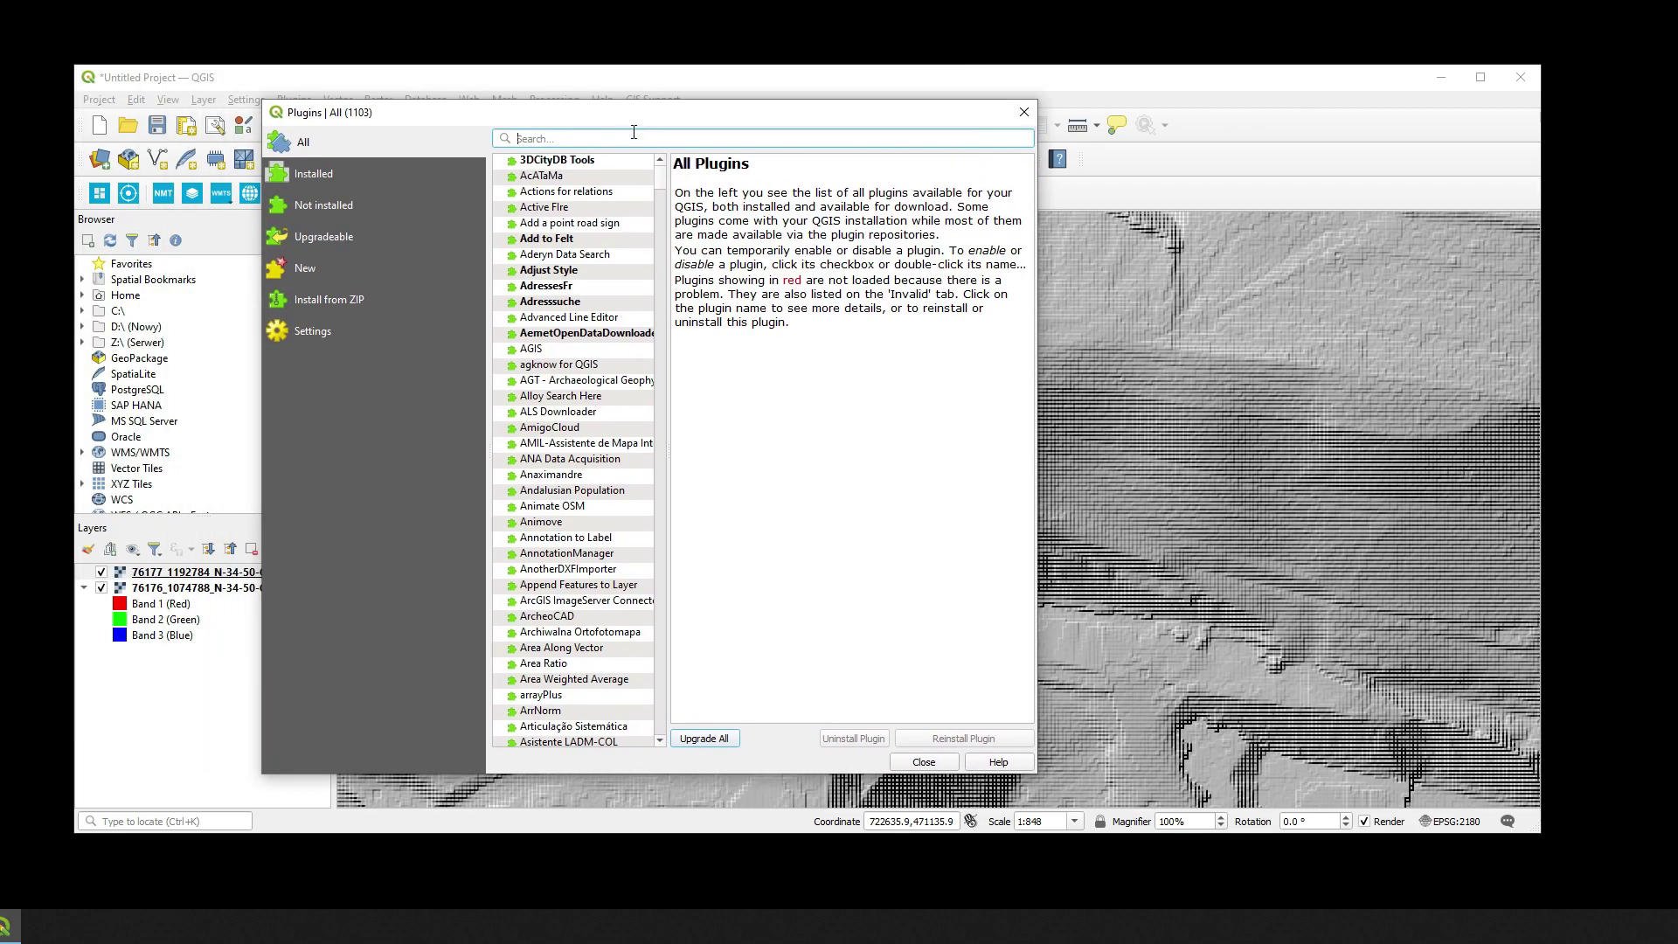
pyautogui.click(618, 140)
pyautogui.write('GIS SU')
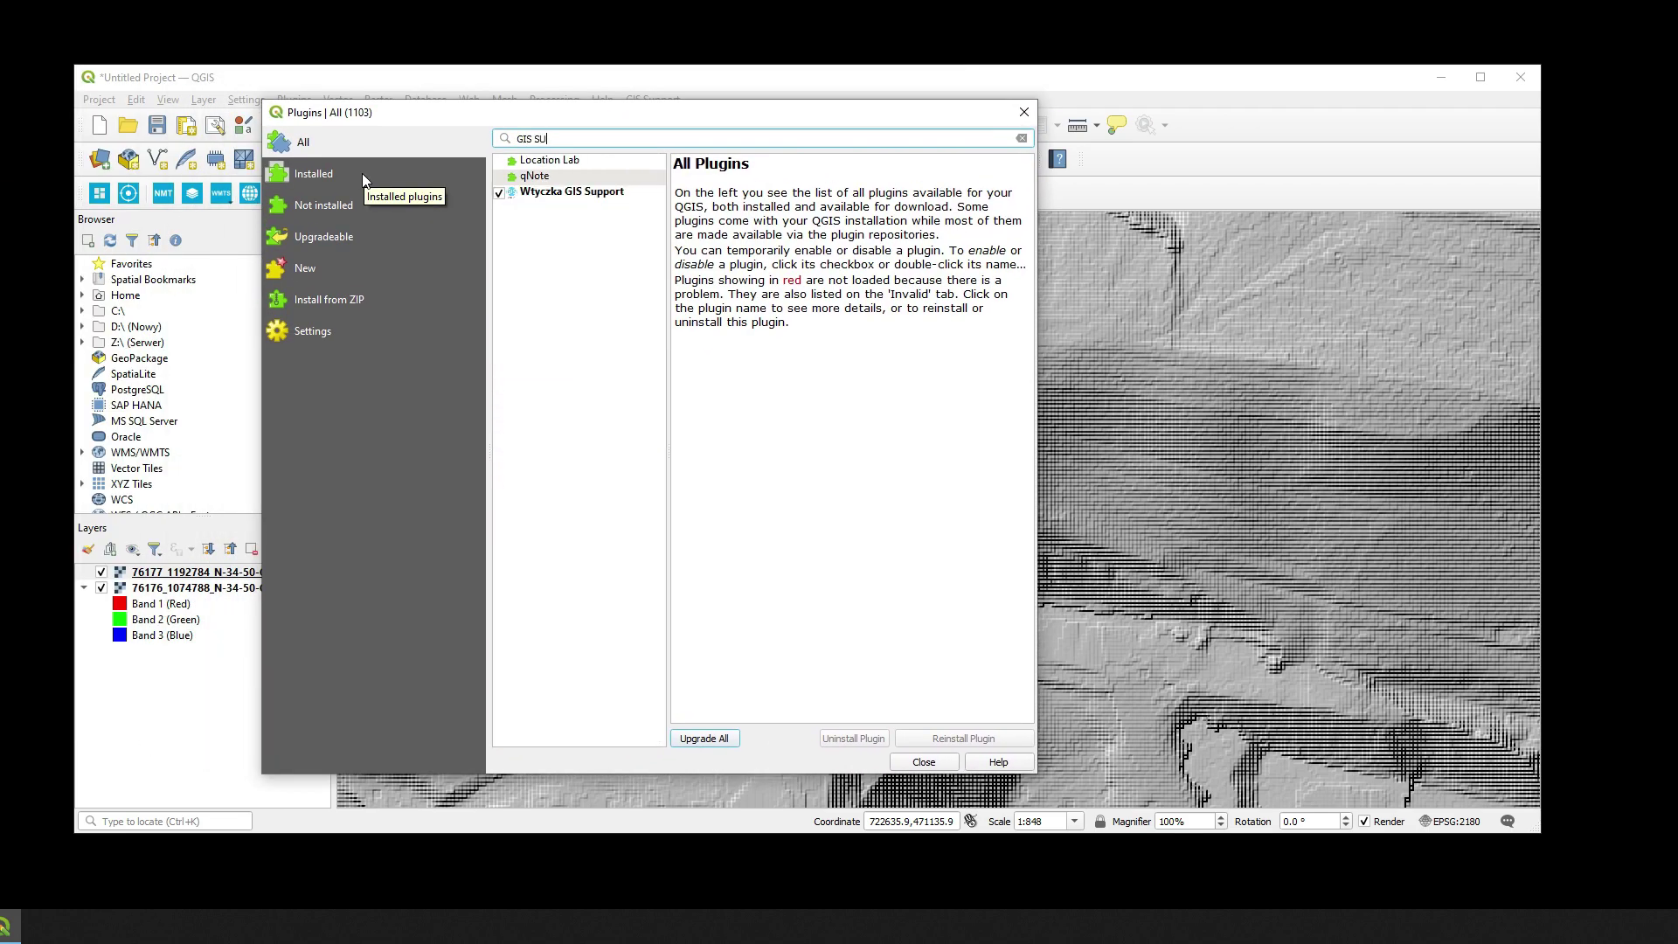
pyautogui.click(586, 177)
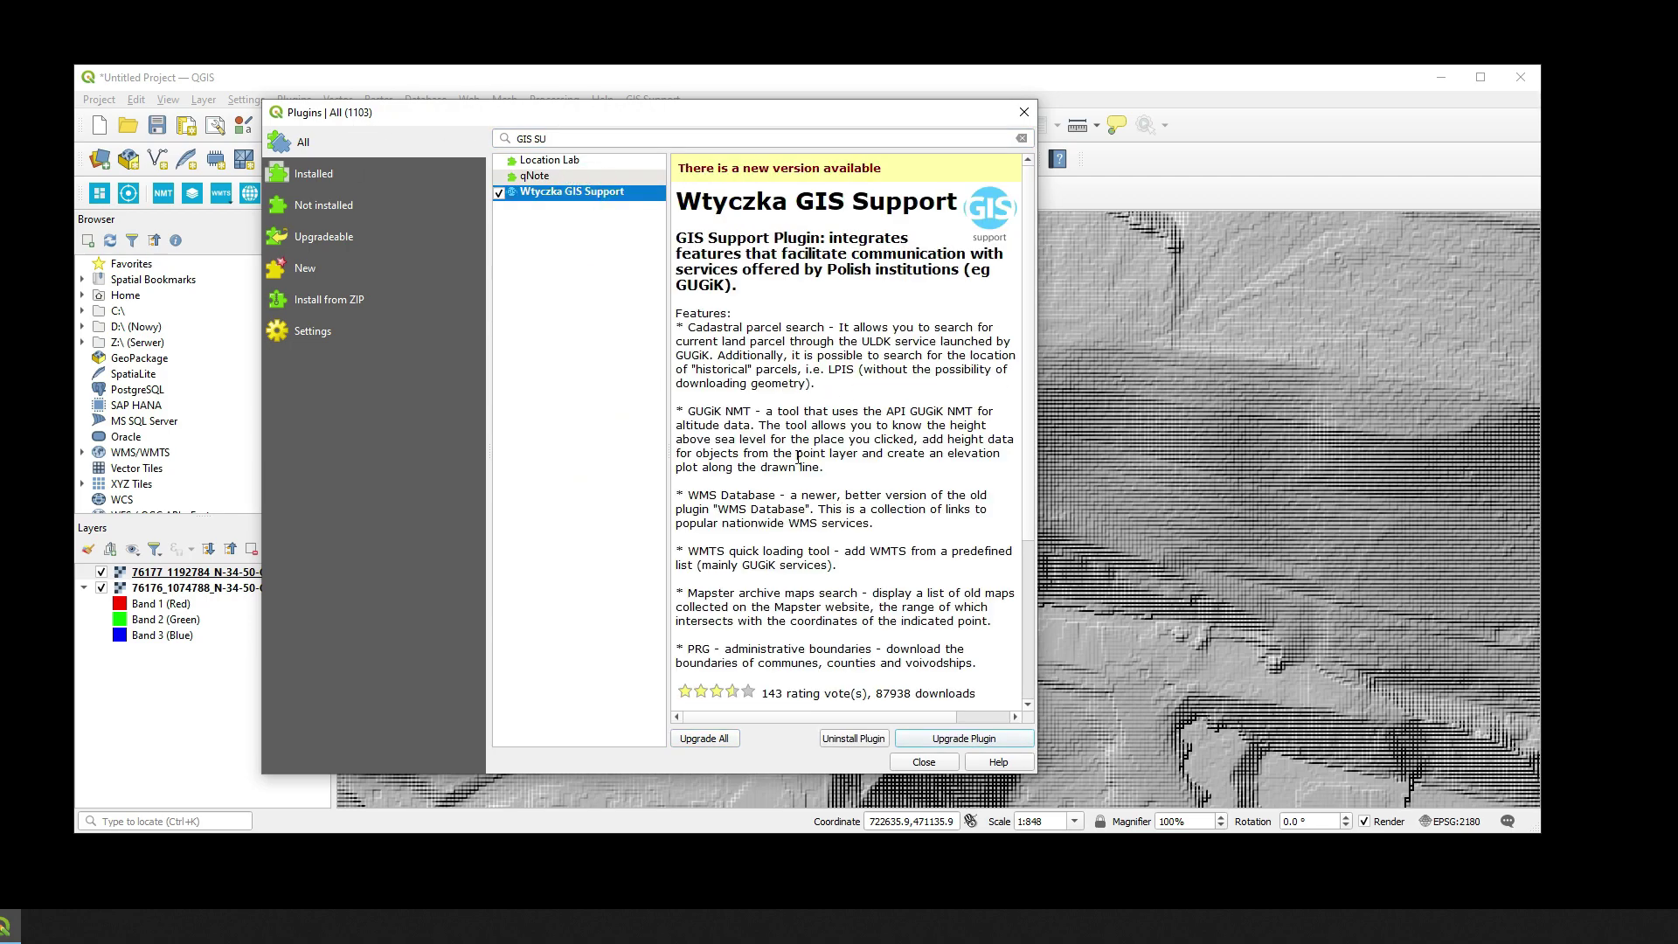
pyautogui.click(1025, 111)
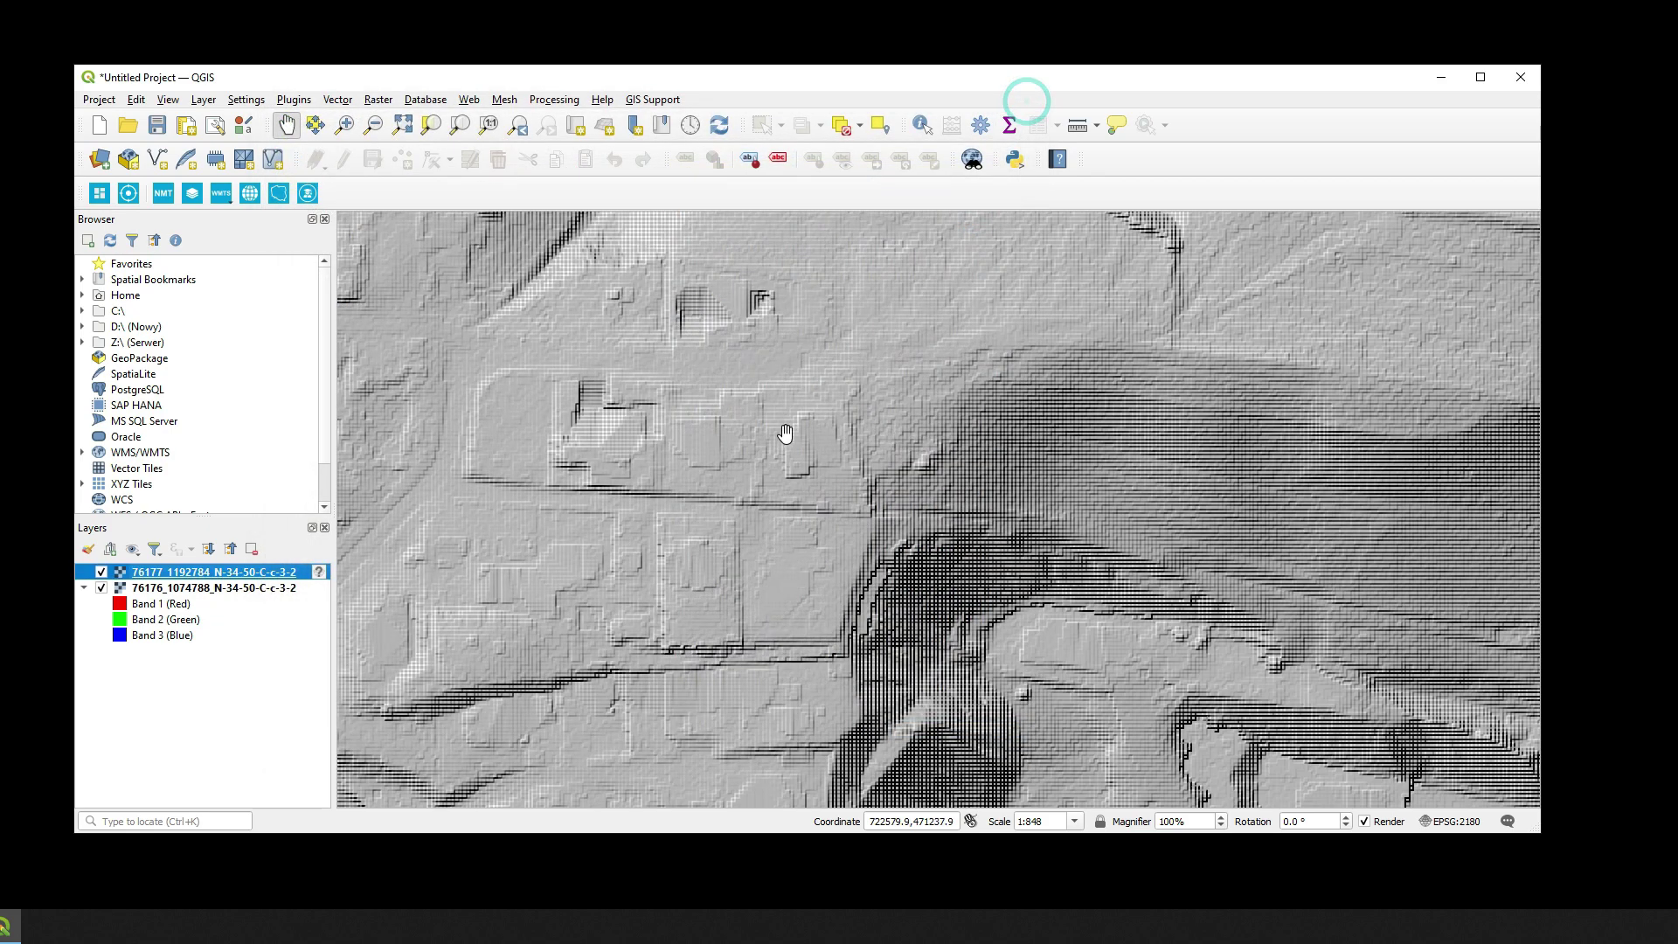
pyautogui.click(101, 574)
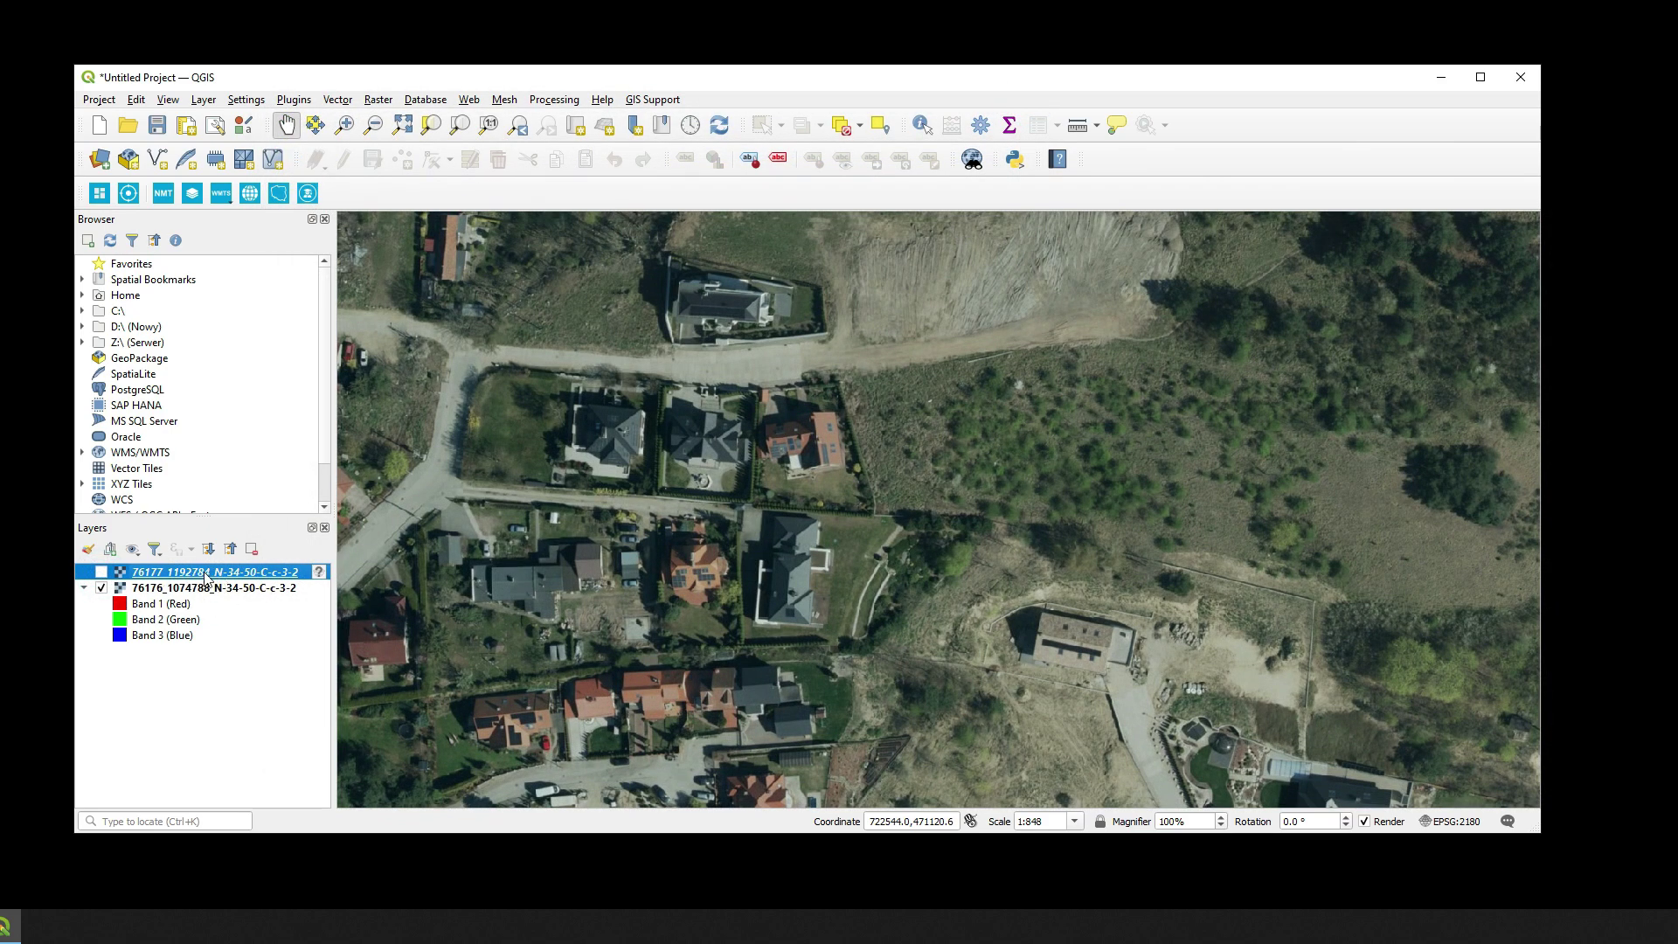
# Fetch the empty plot's parcel outline with Identyfikacja ULDK, then pan slightly around it
pyautogui.click(129, 201)
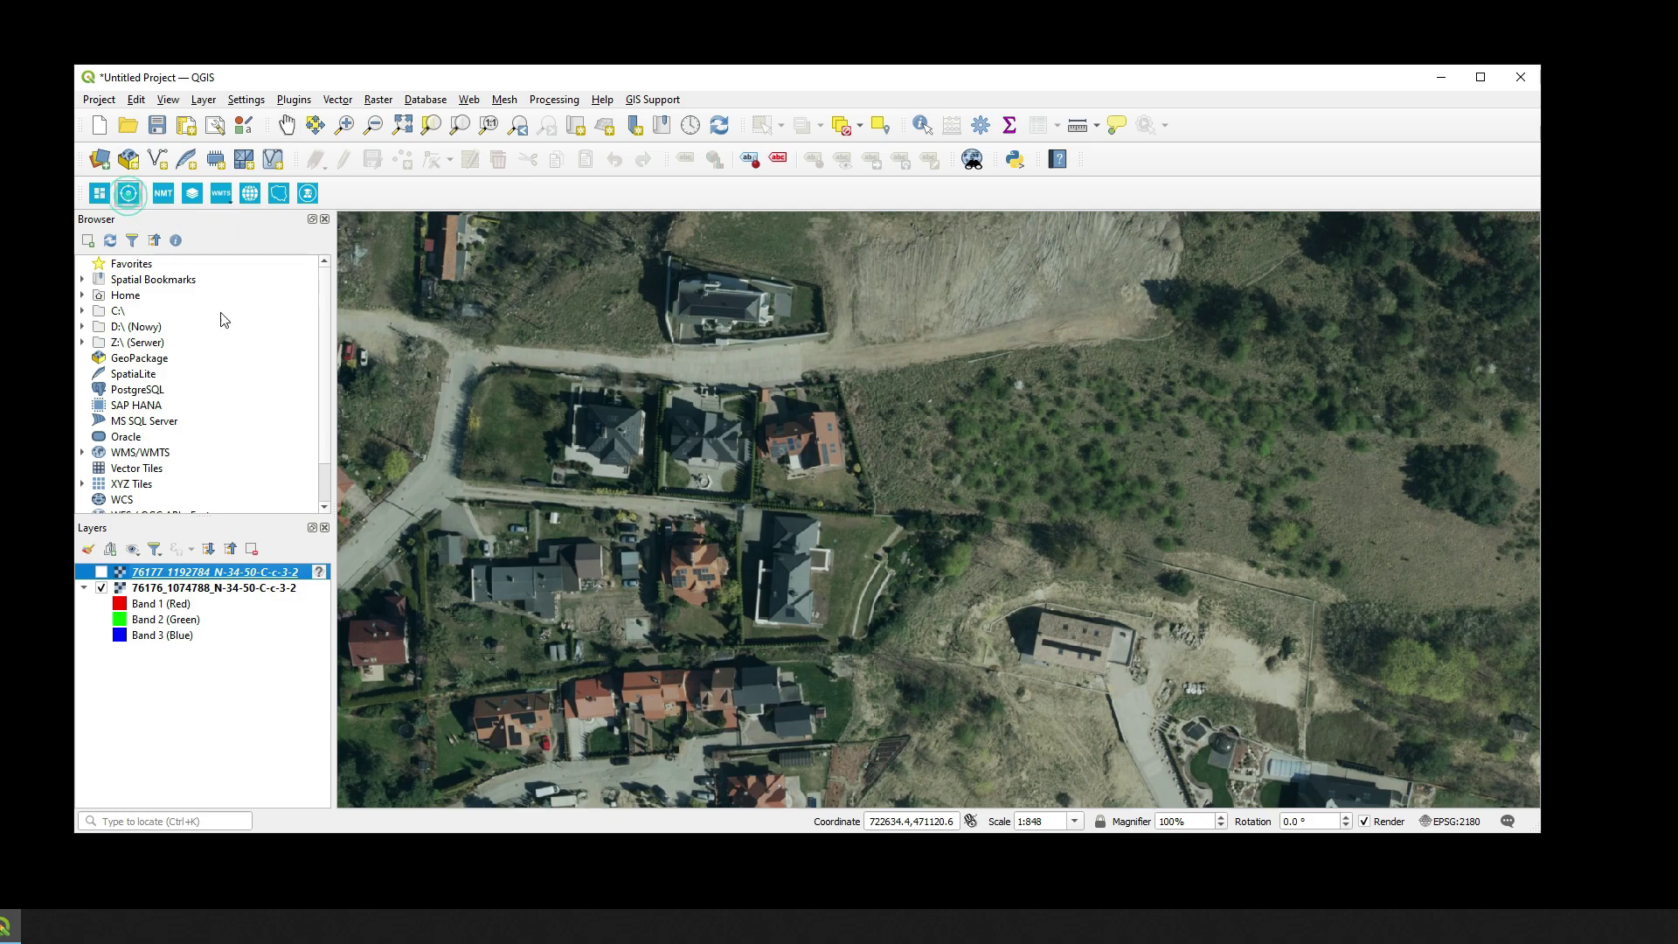
pyautogui.click(913, 427)
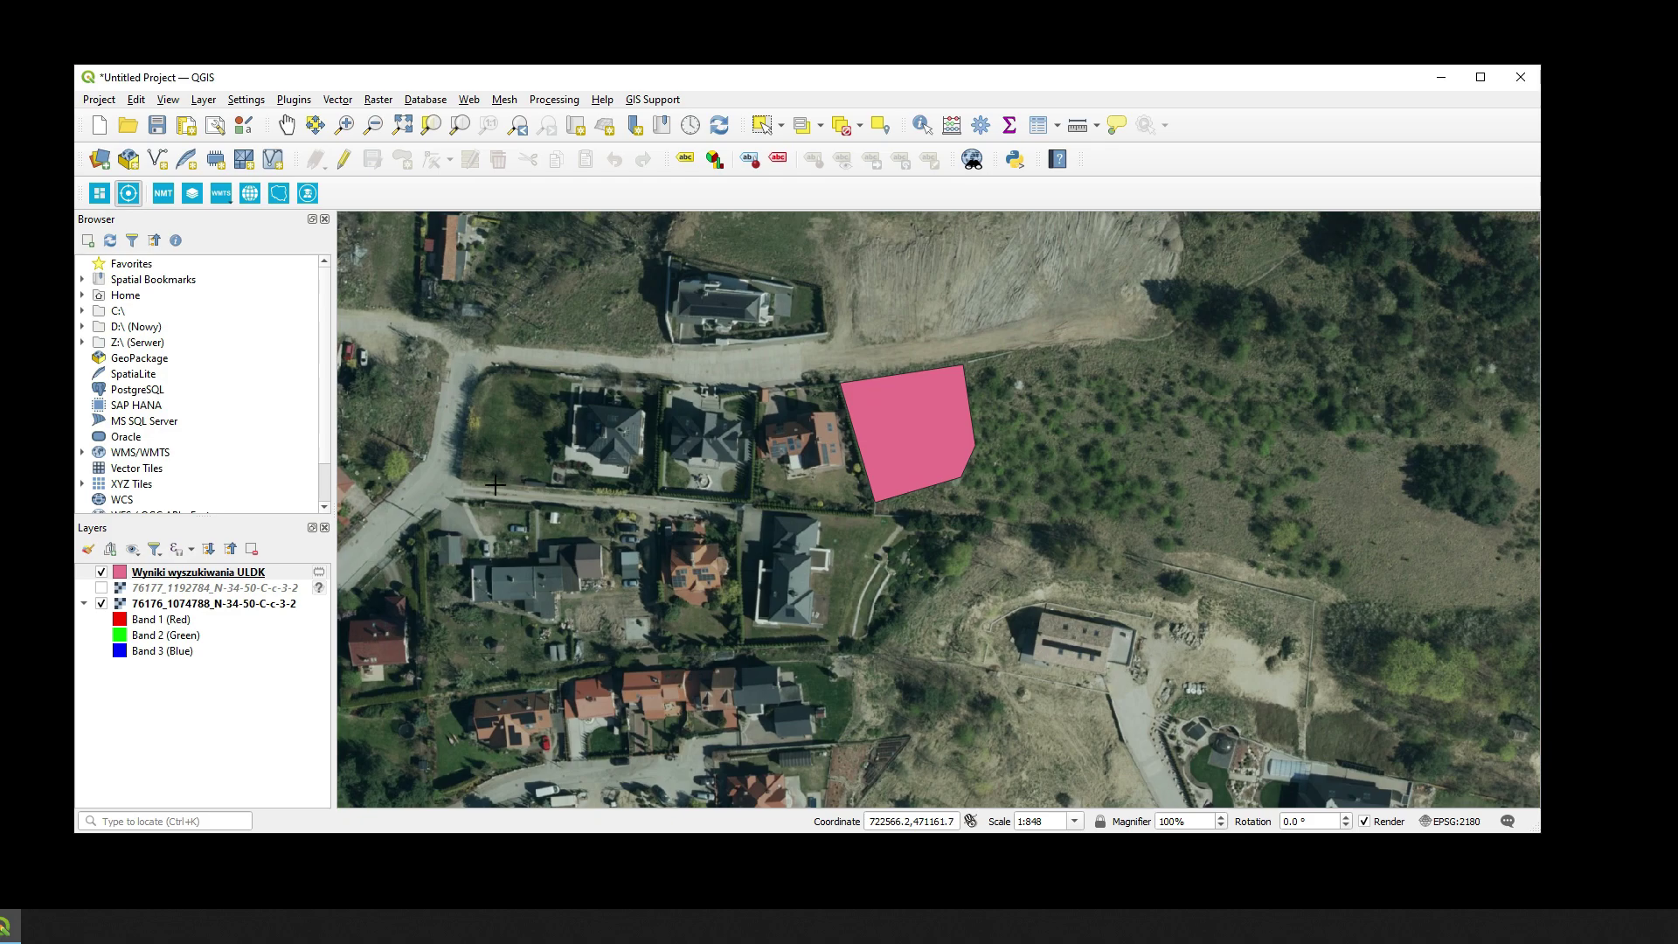
pyautogui.click(131, 195)
pyautogui.click(286, 125)
pyautogui.moveTo(694, 523); pyautogui.dragTo(708, 509)
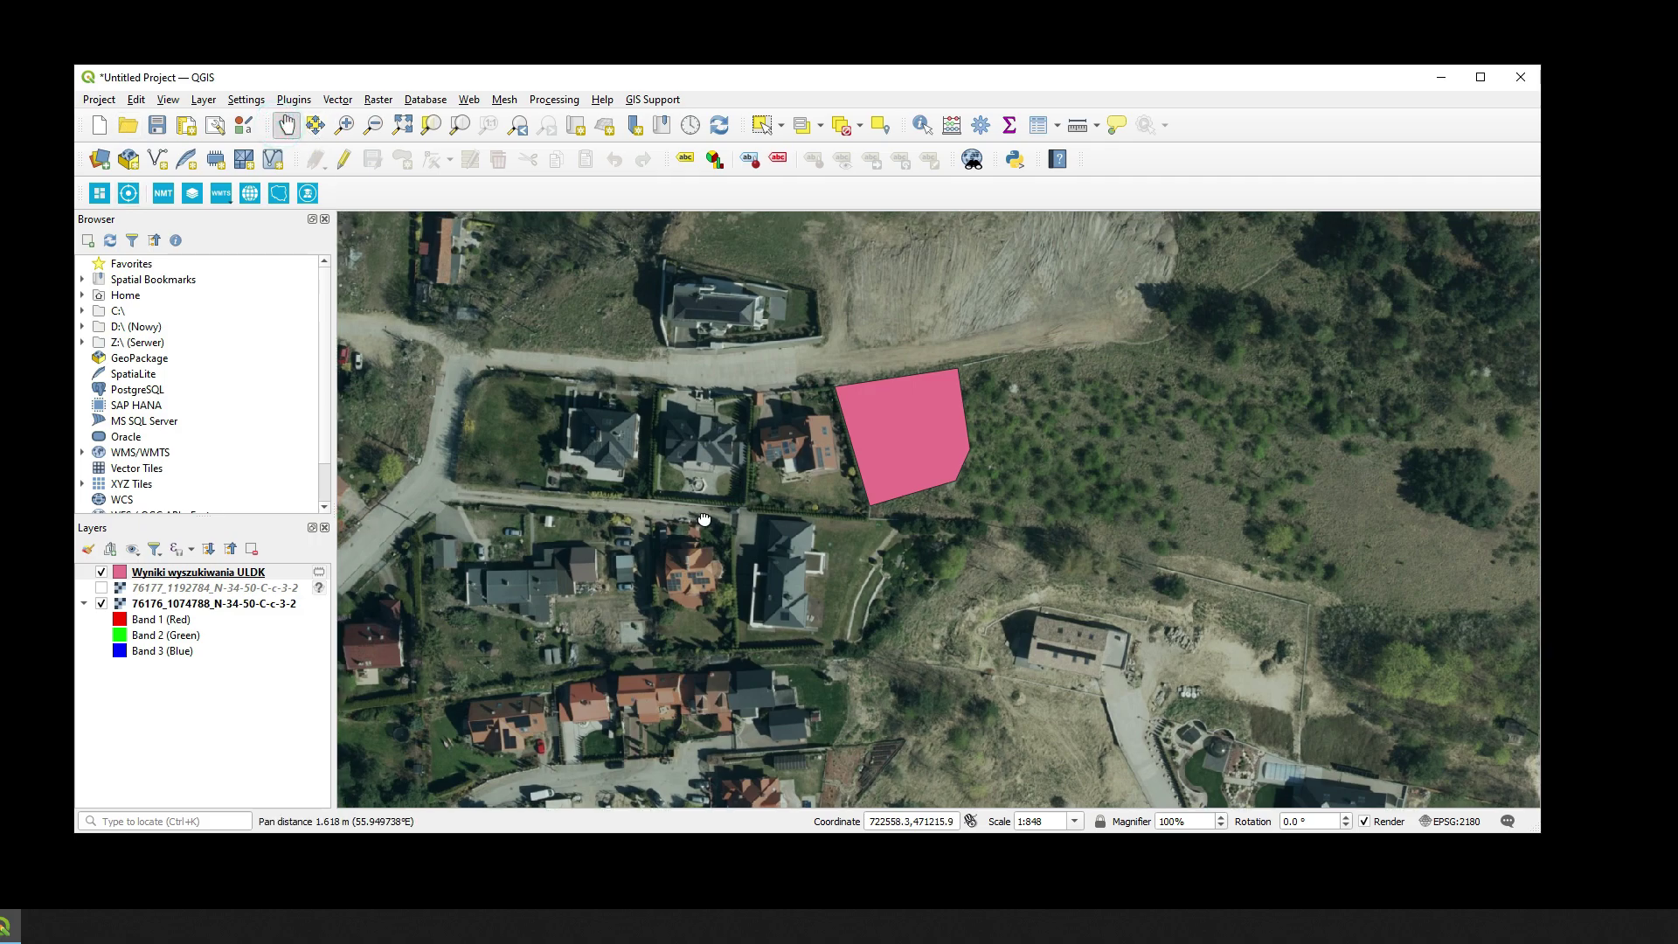
# Save the ULDK layer as AutoCAD DXF 'Geoportal GIS support.dxf' in Geoportal DTM, add it, then hide it
pyautogui.rightClick(236, 575)
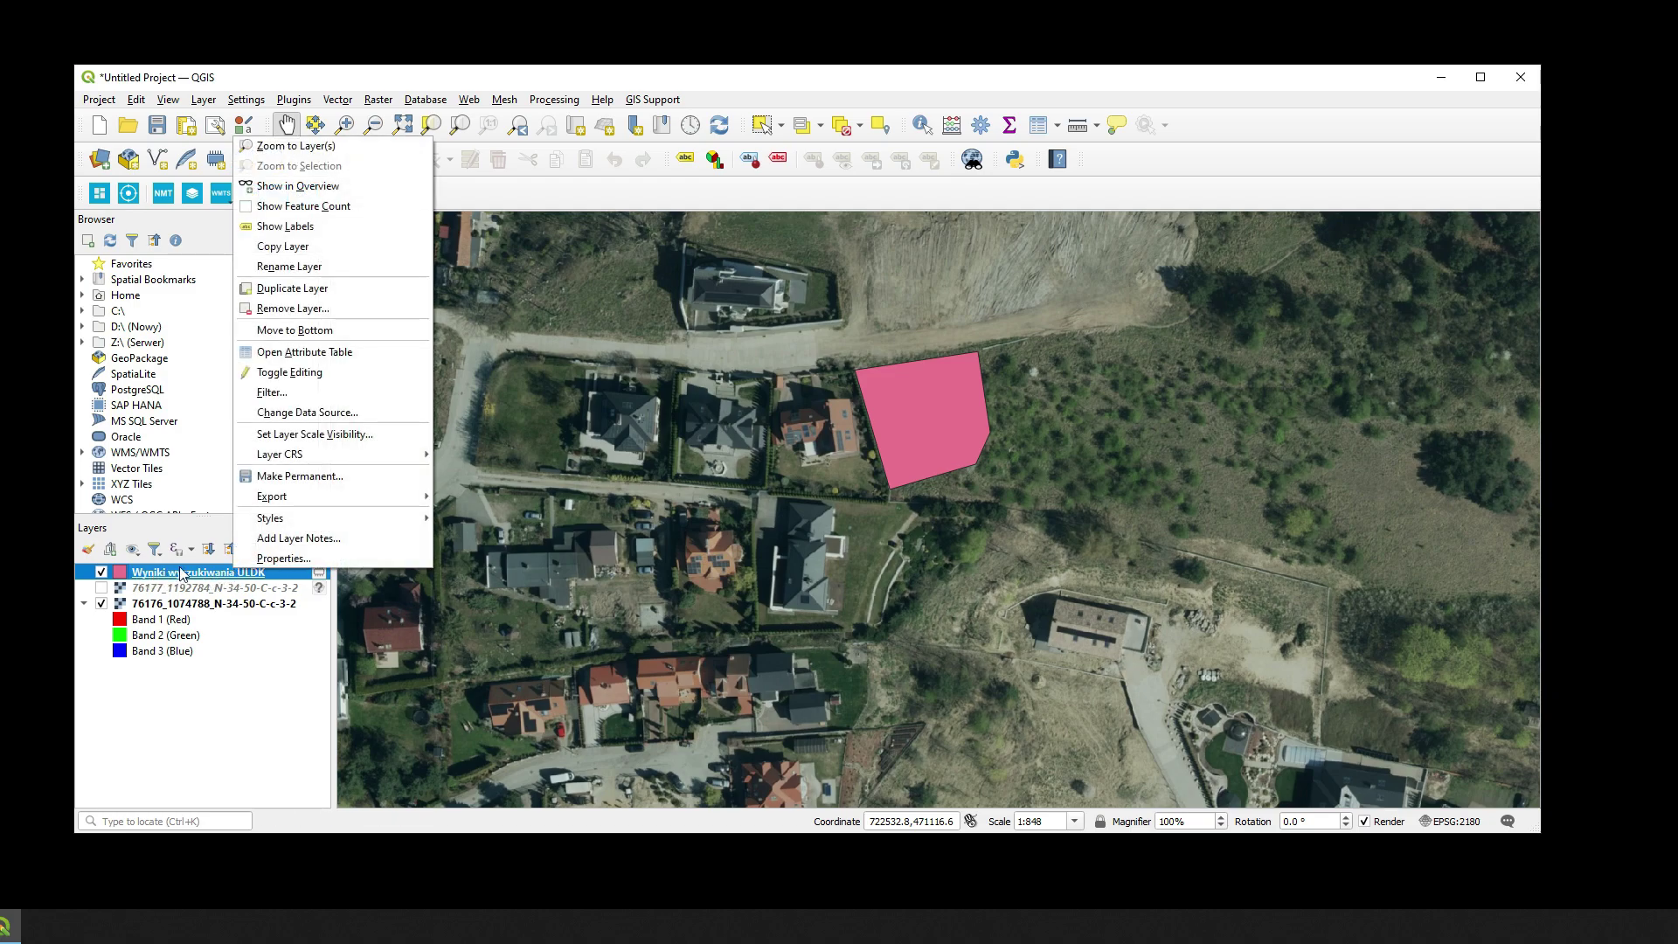
pyautogui.moveTo(271, 495)
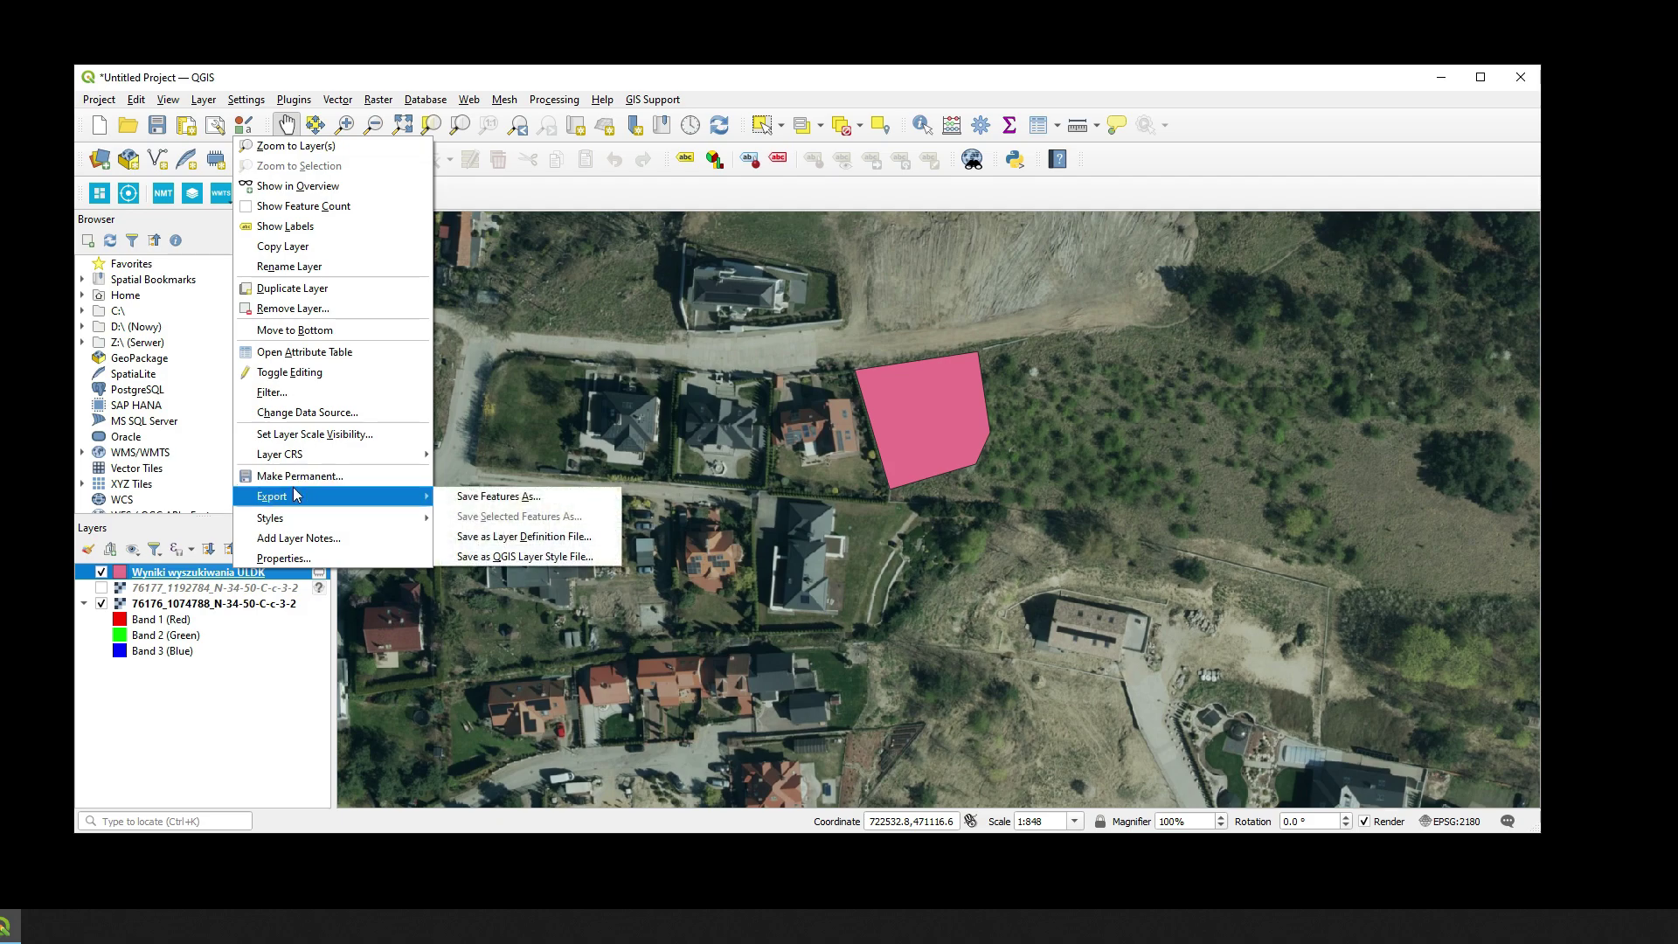
pyautogui.click(487, 500)
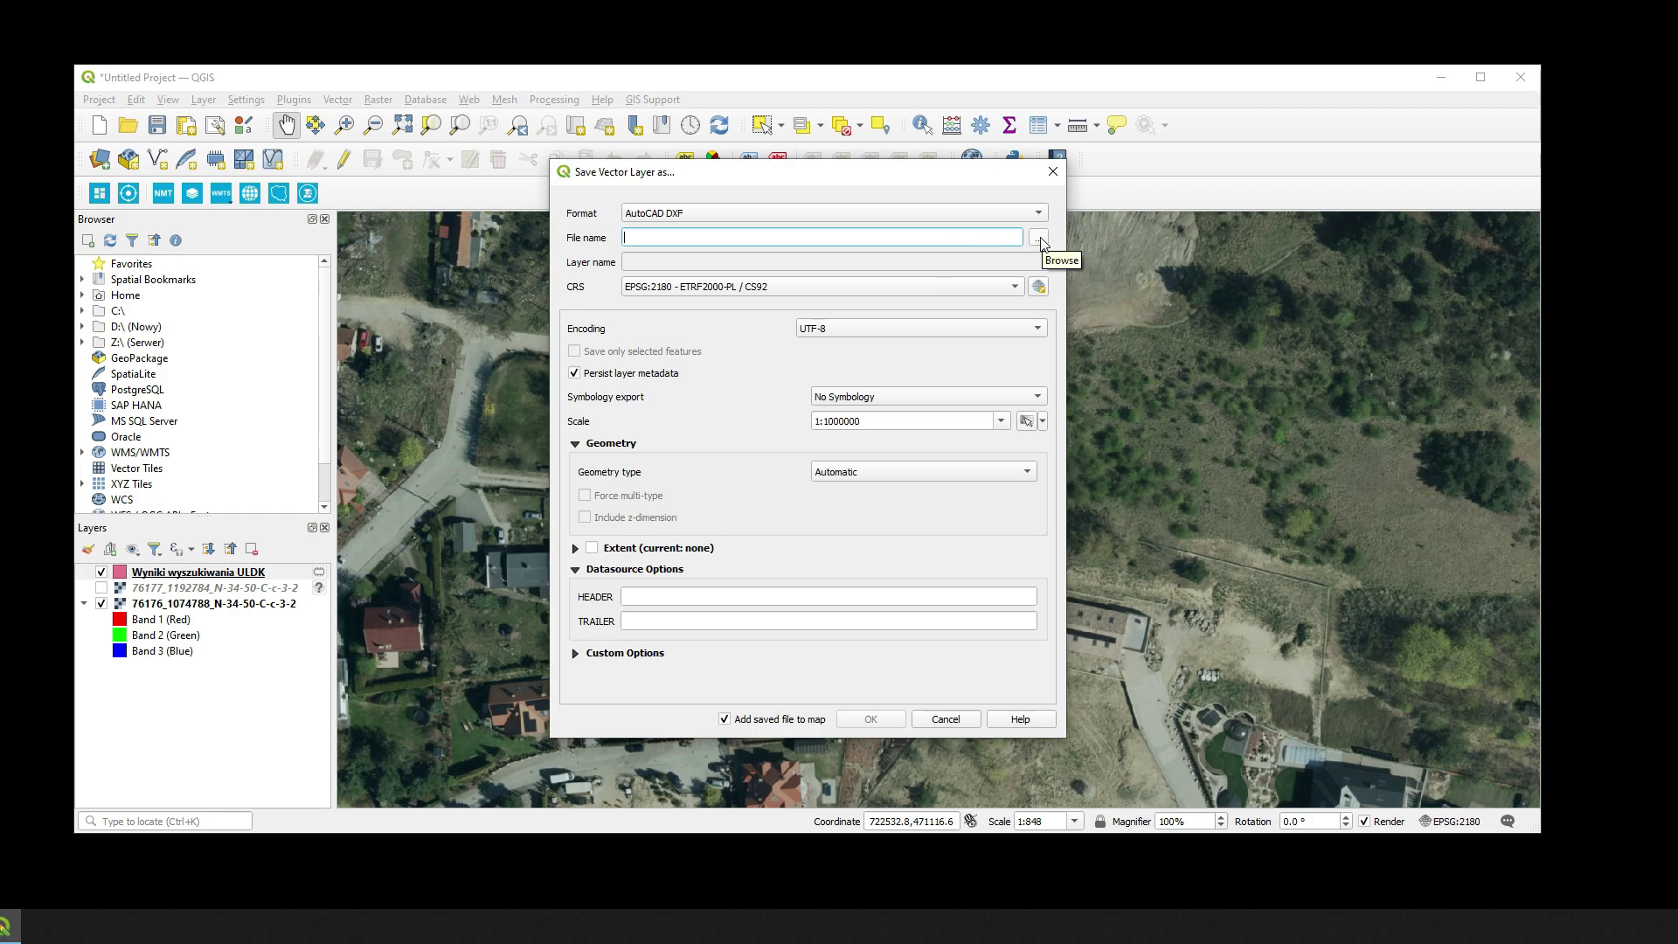
pyautogui.click(1038, 238)
pyautogui.write('g')
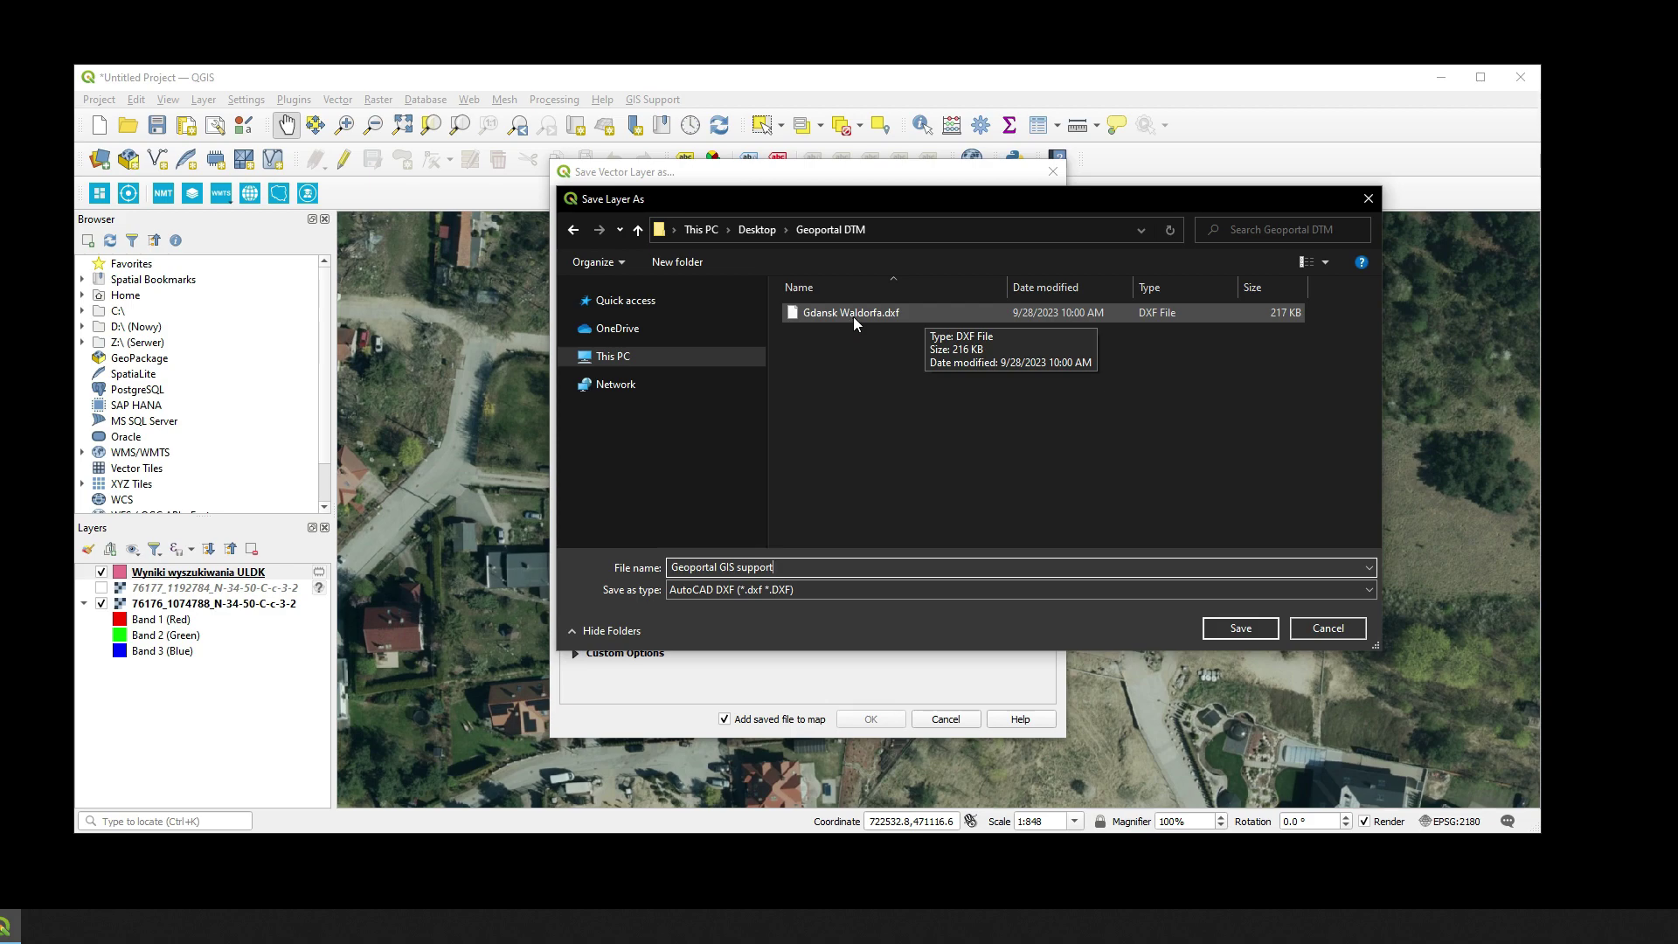
pyautogui.click(1240, 628)
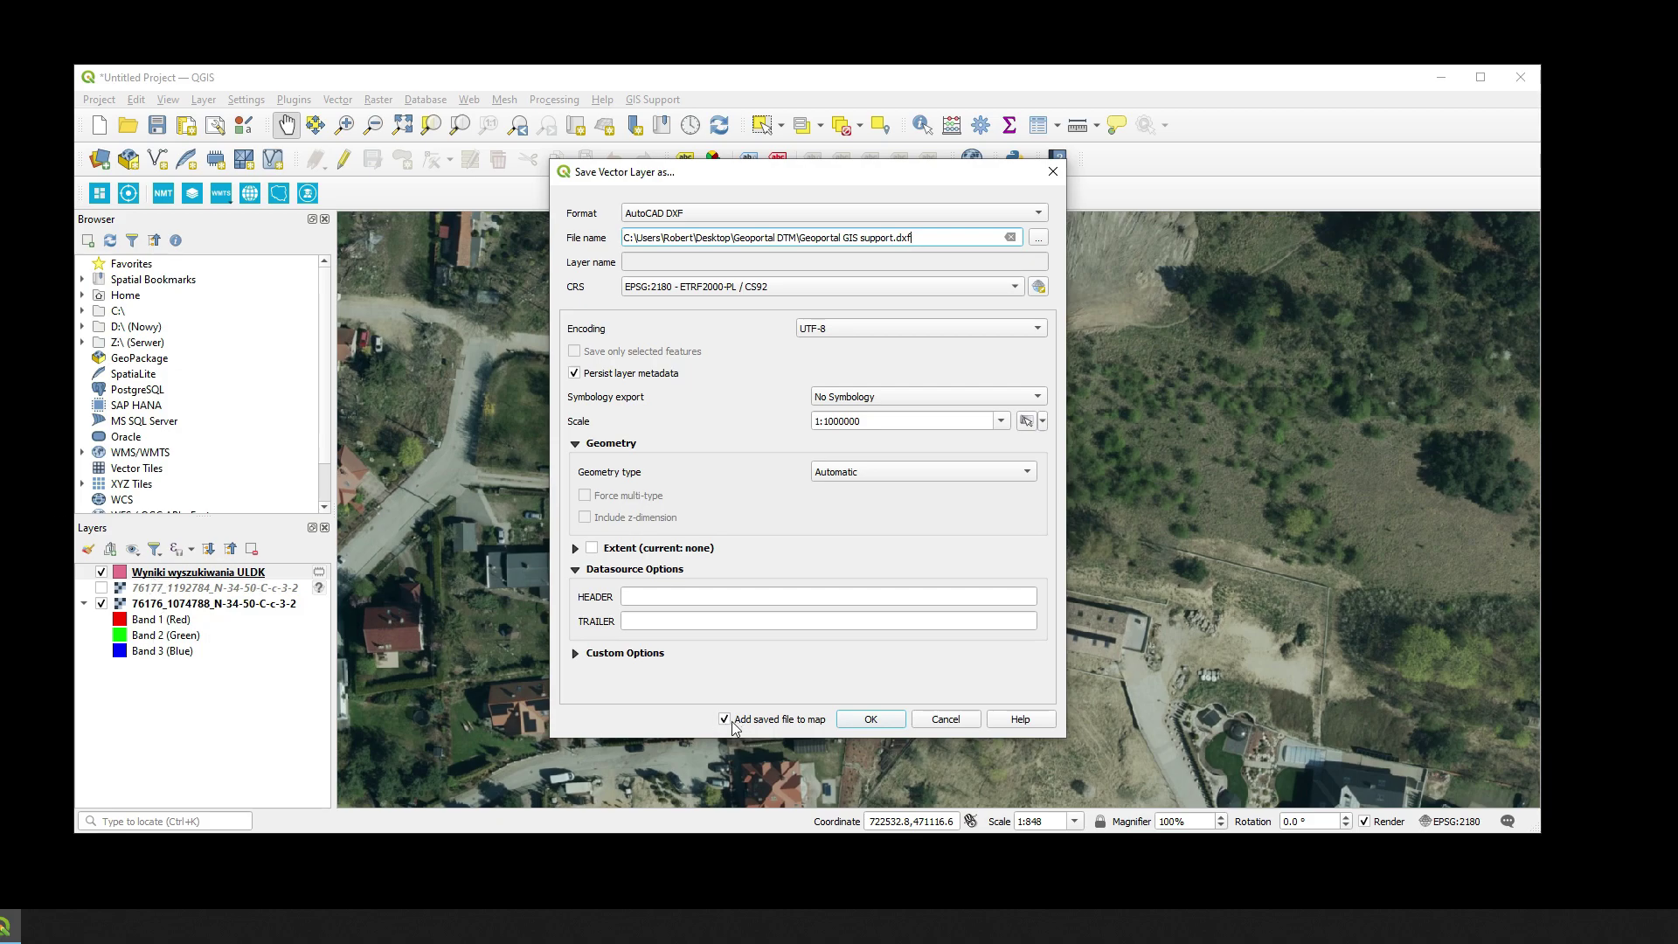
pyautogui.click(871, 719)
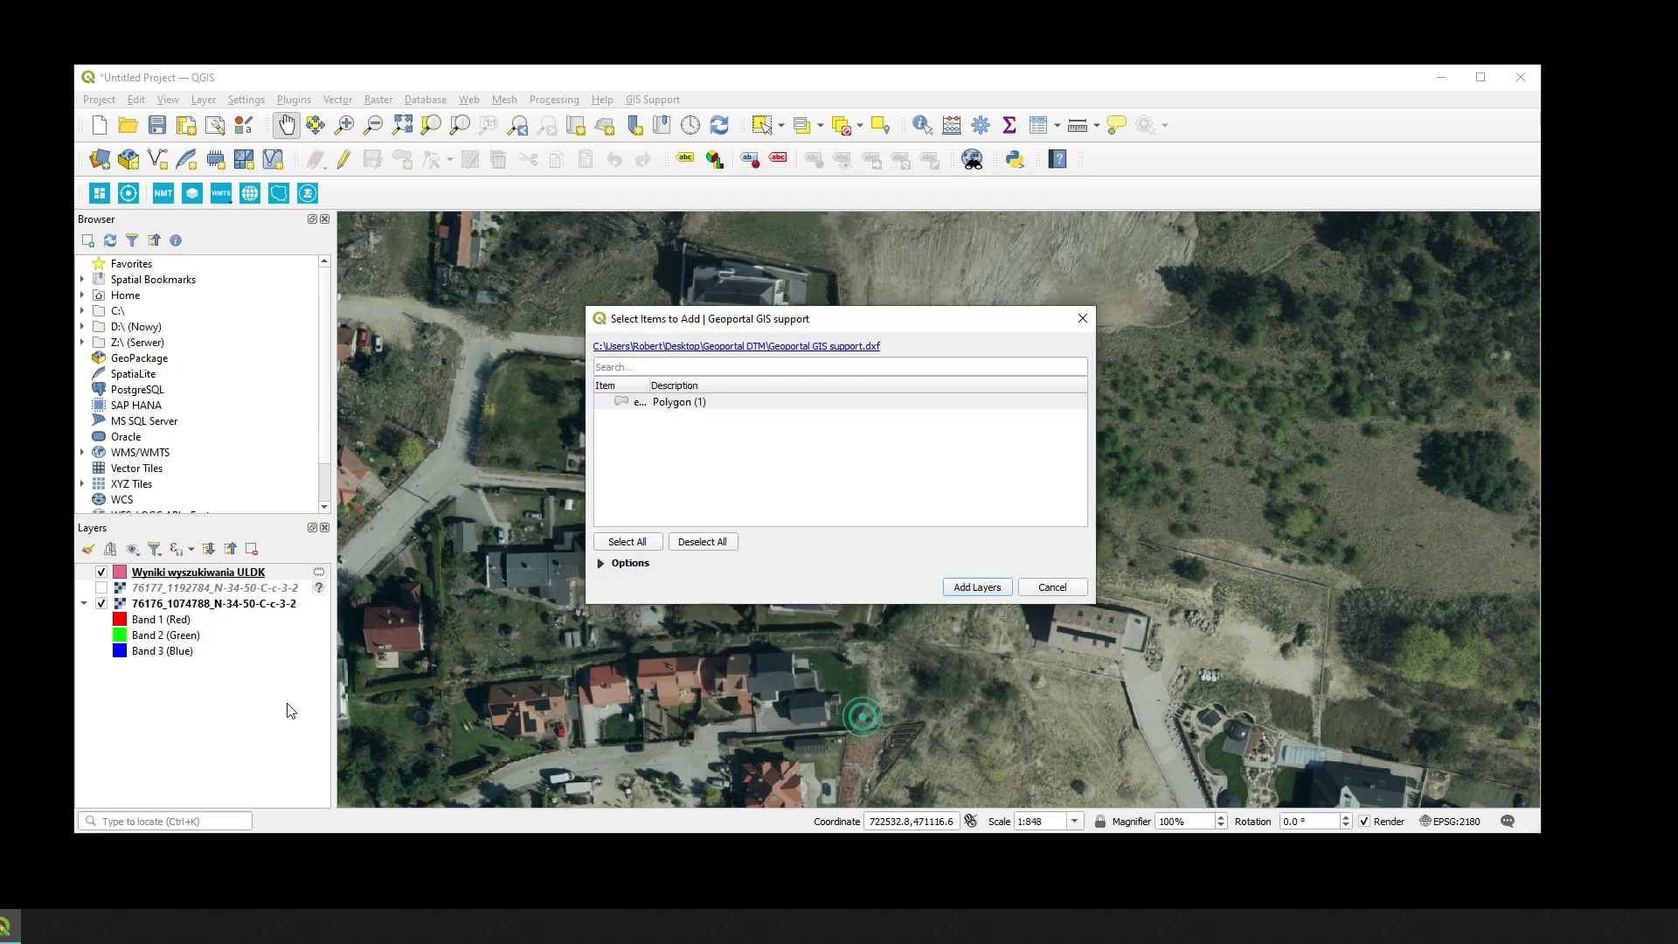
pyautogui.click(979, 587)
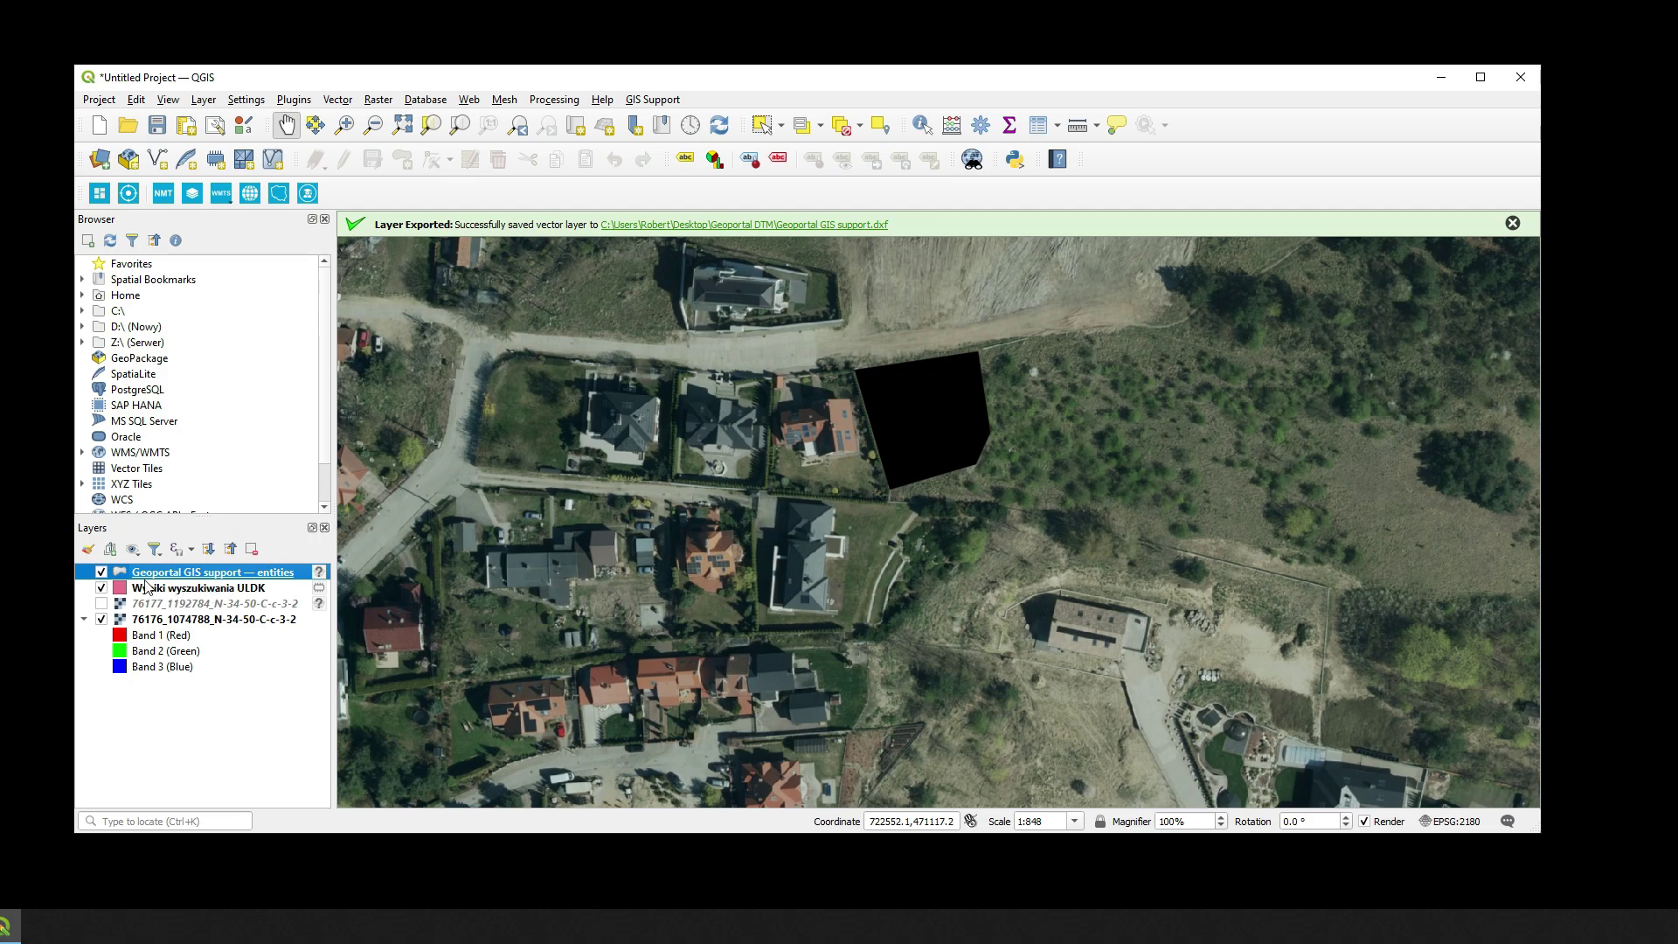
pyautogui.click(101, 573)
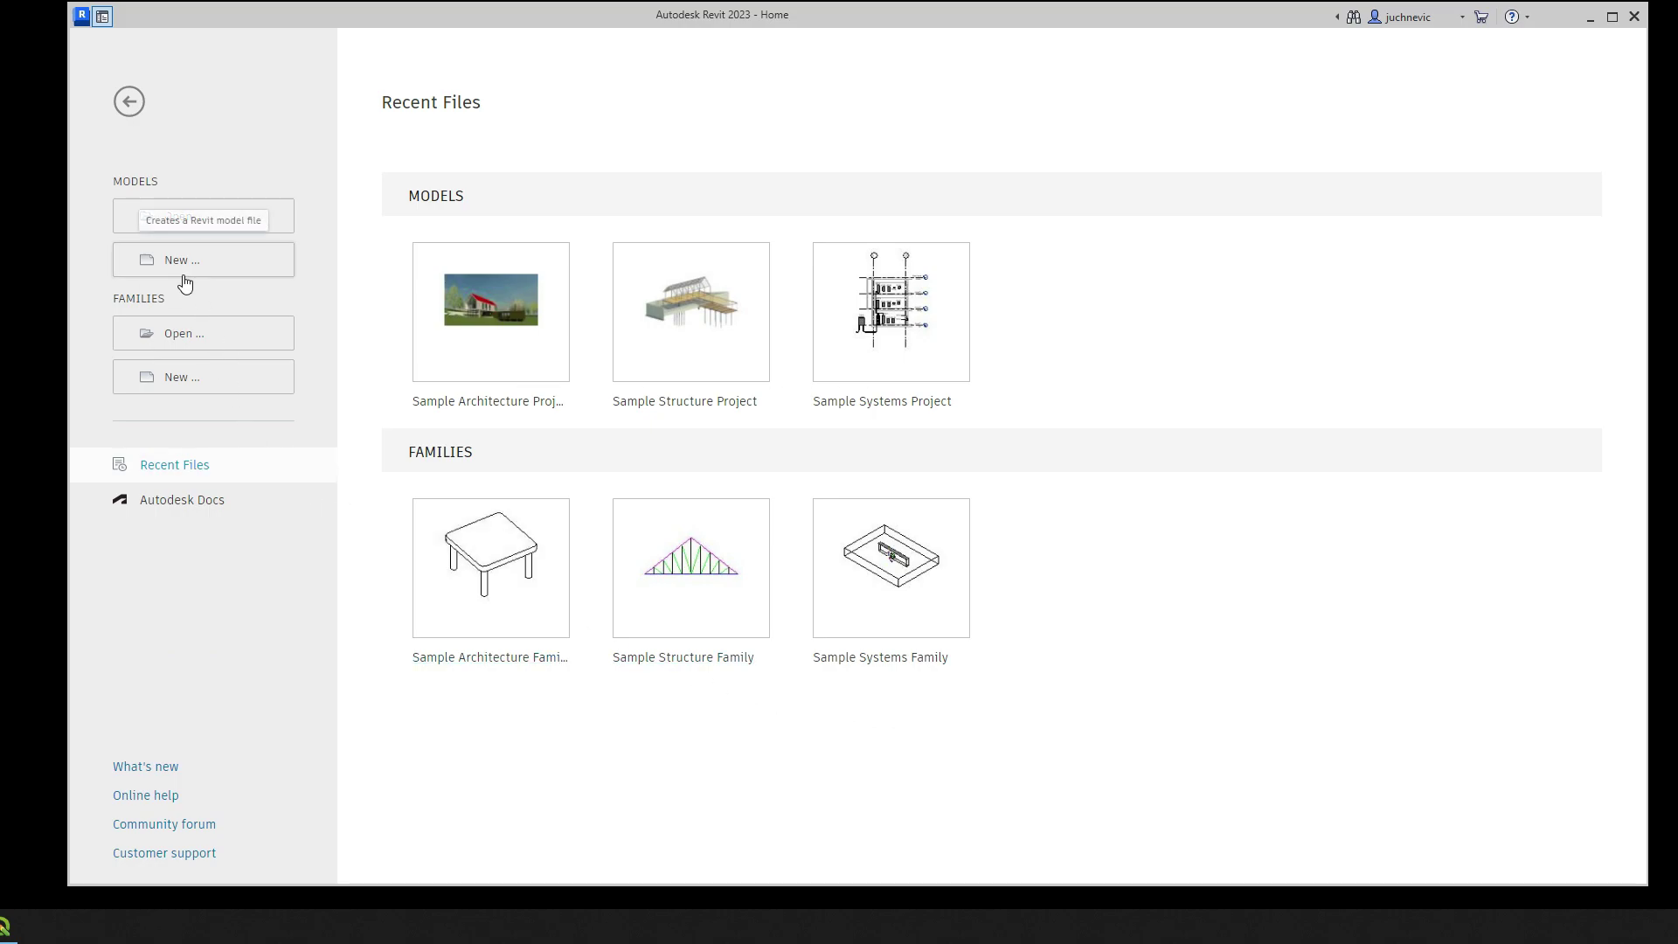
# Create Project1 from the Metric-Architectural Template and open the Site floor plan
pyautogui.click(184, 280)
pyautogui.click(754, 413)
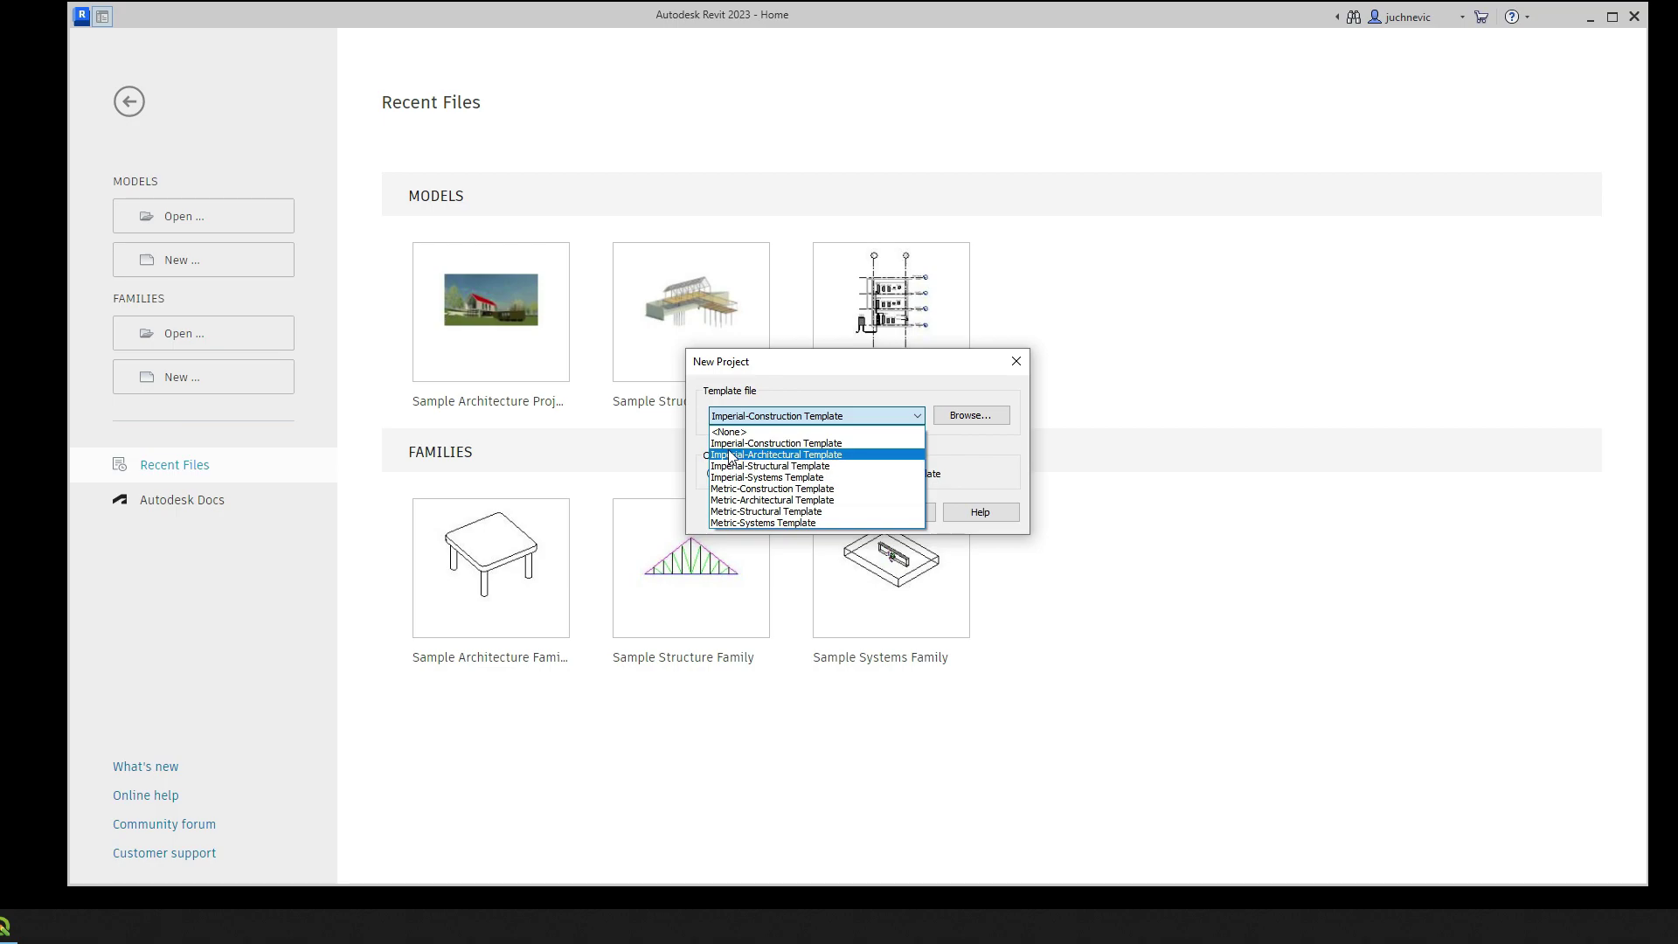
pyautogui.click(748, 500)
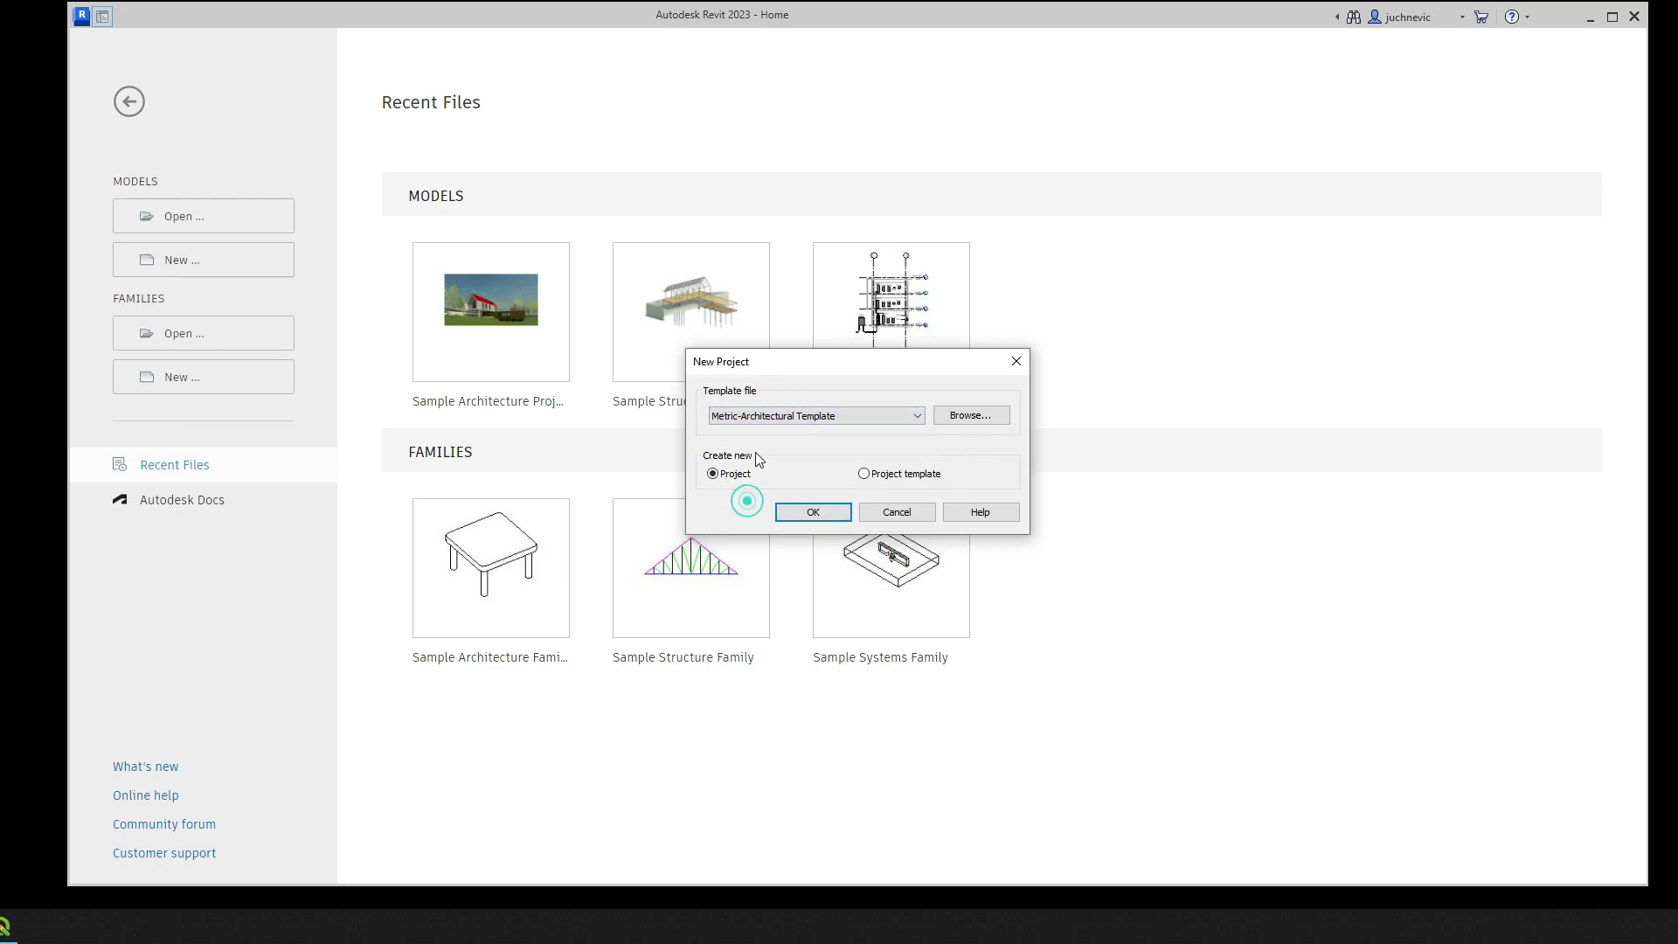
pyautogui.click(819, 514)
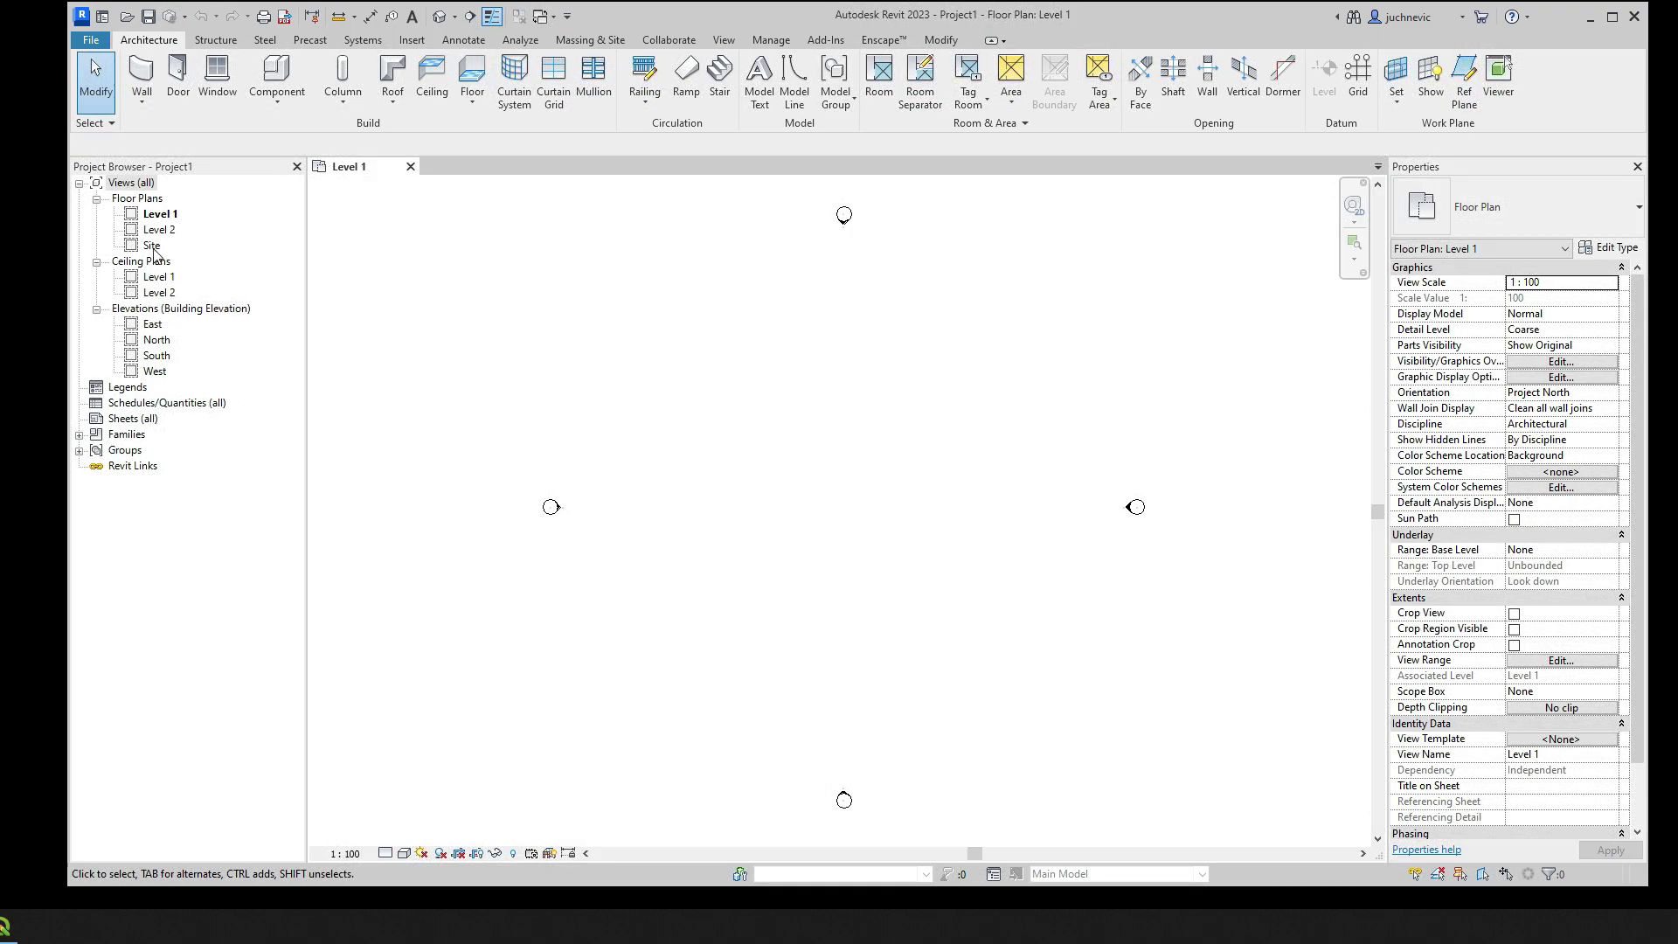
pyautogui.doubleClick(152, 247)
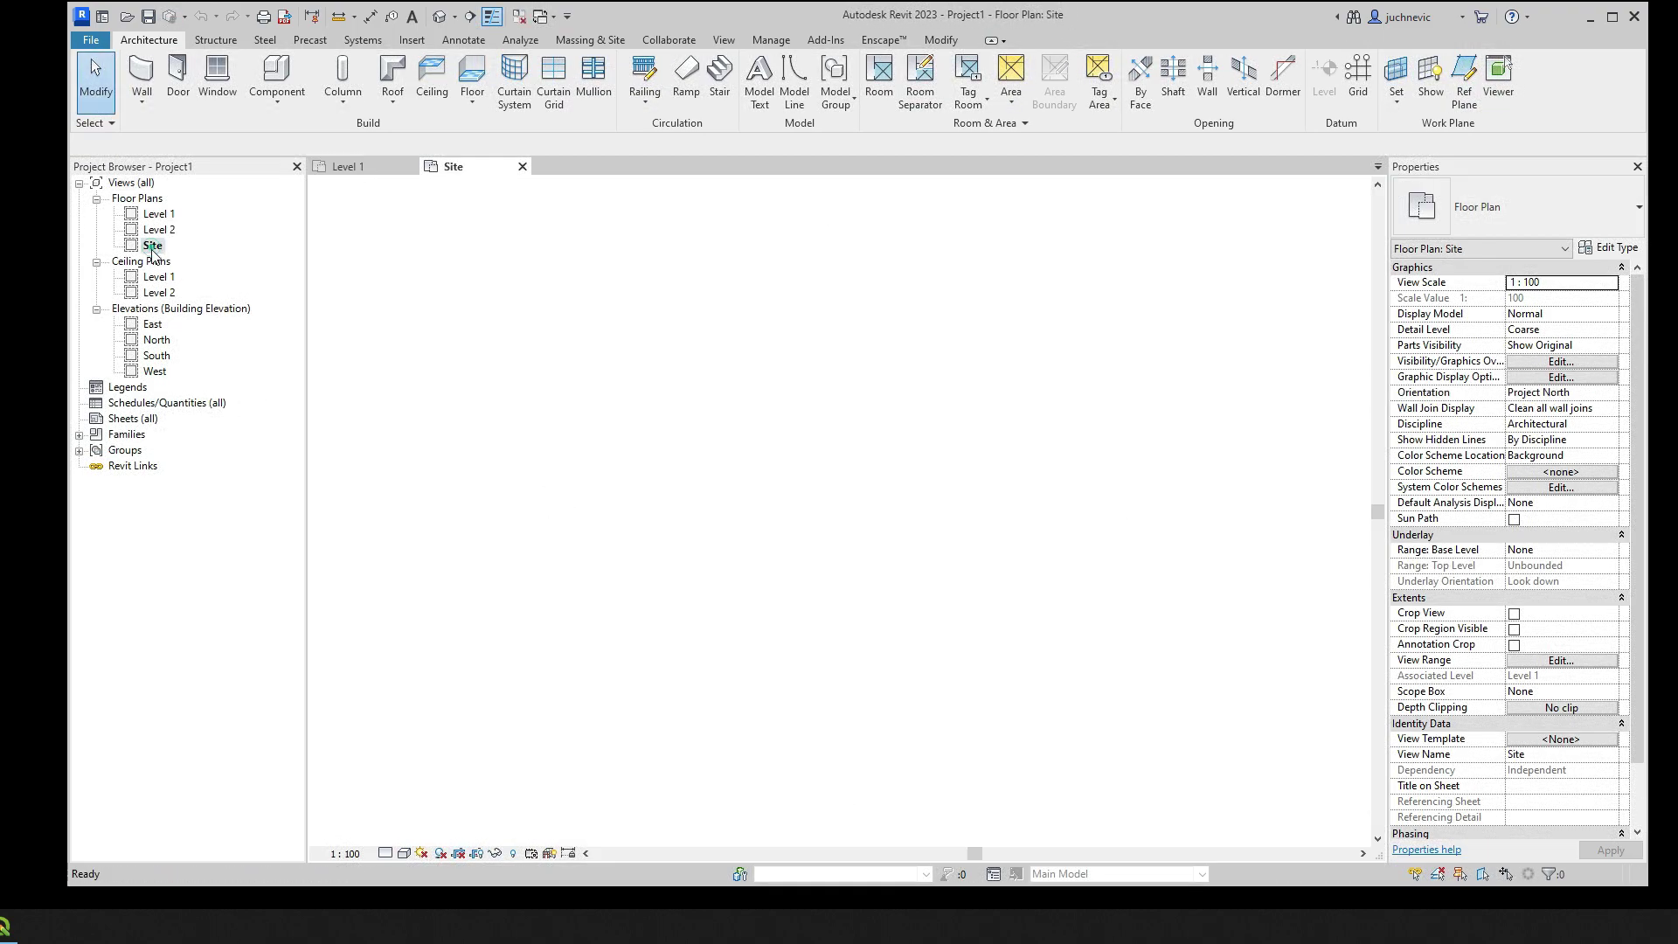
# Bring up Manage Links showing the CAD Formats list
pyautogui.click(766, 42)
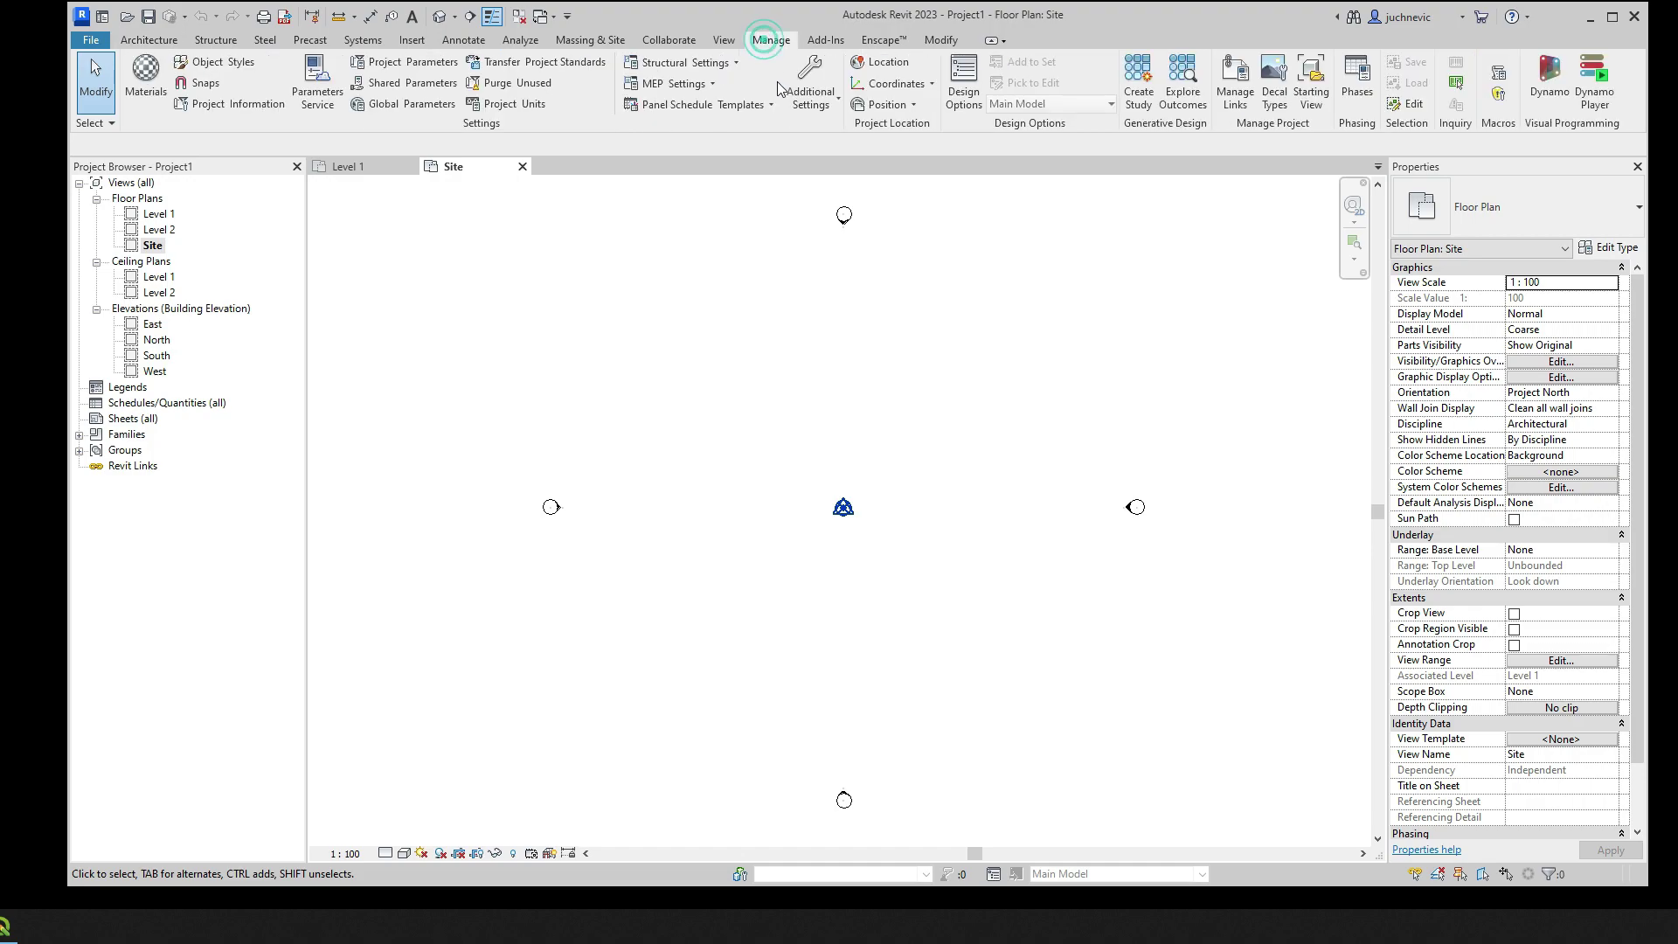
pyautogui.click(1242, 101)
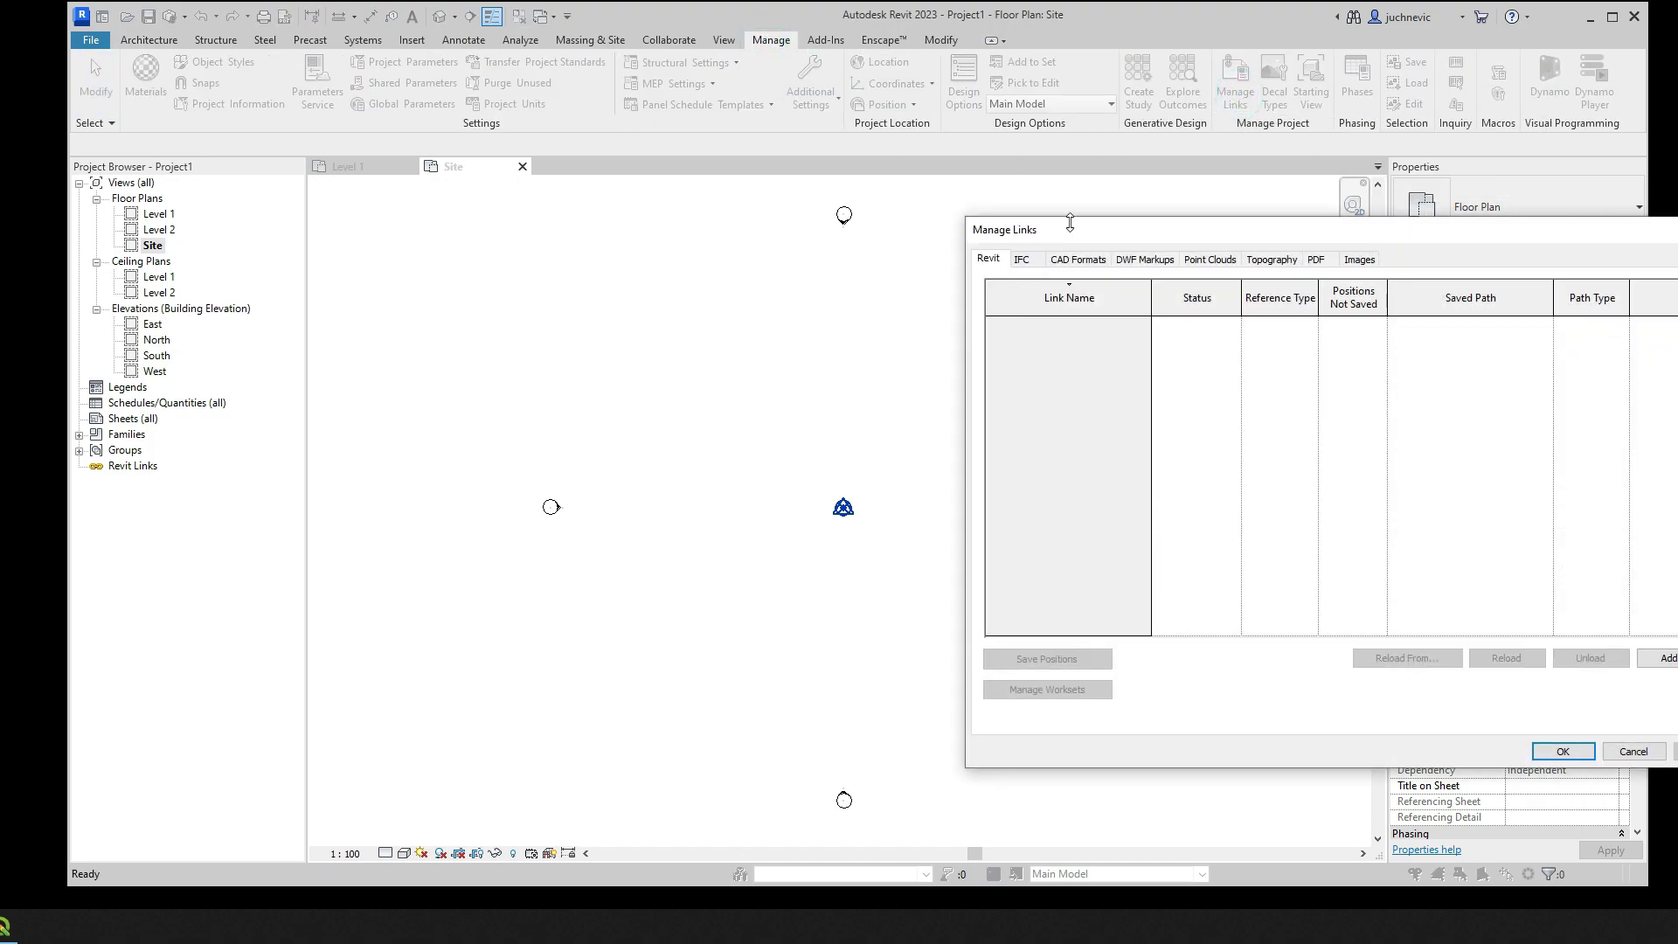
pyautogui.moveTo(1029, 232); pyautogui.dragTo(661, 207)
pyautogui.click(710, 231)
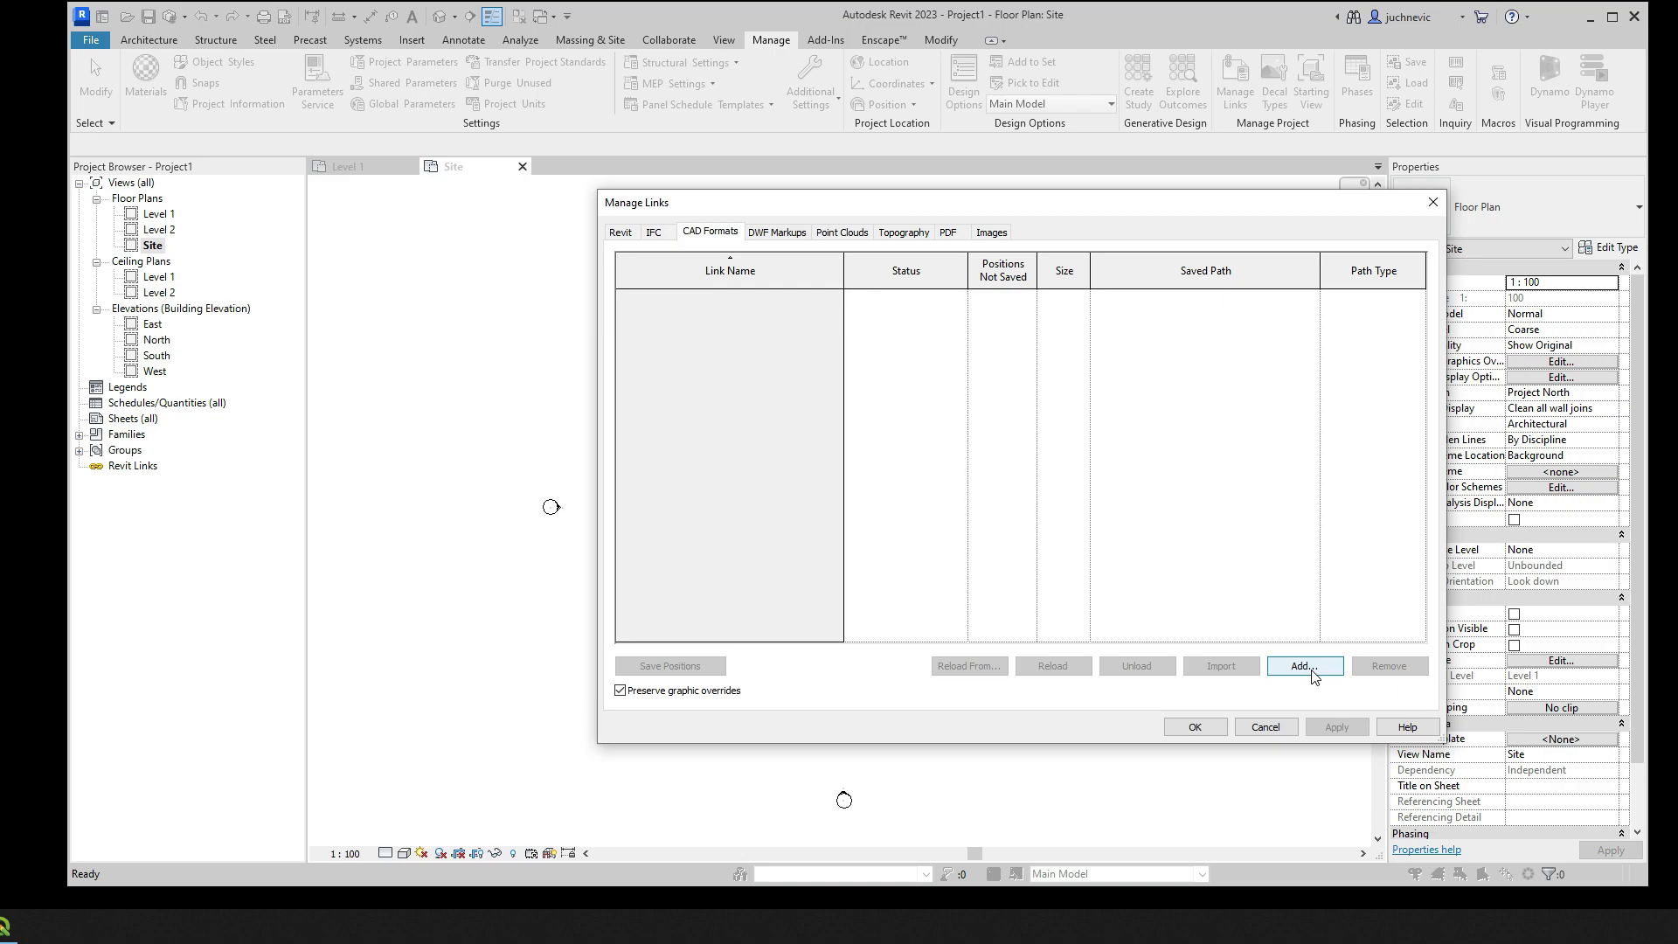
# Link Geoportal GIS support.dxf in meters, current view only, Auto - Center to Center
pyautogui.click(1304, 666)
pyautogui.click(441, 579)
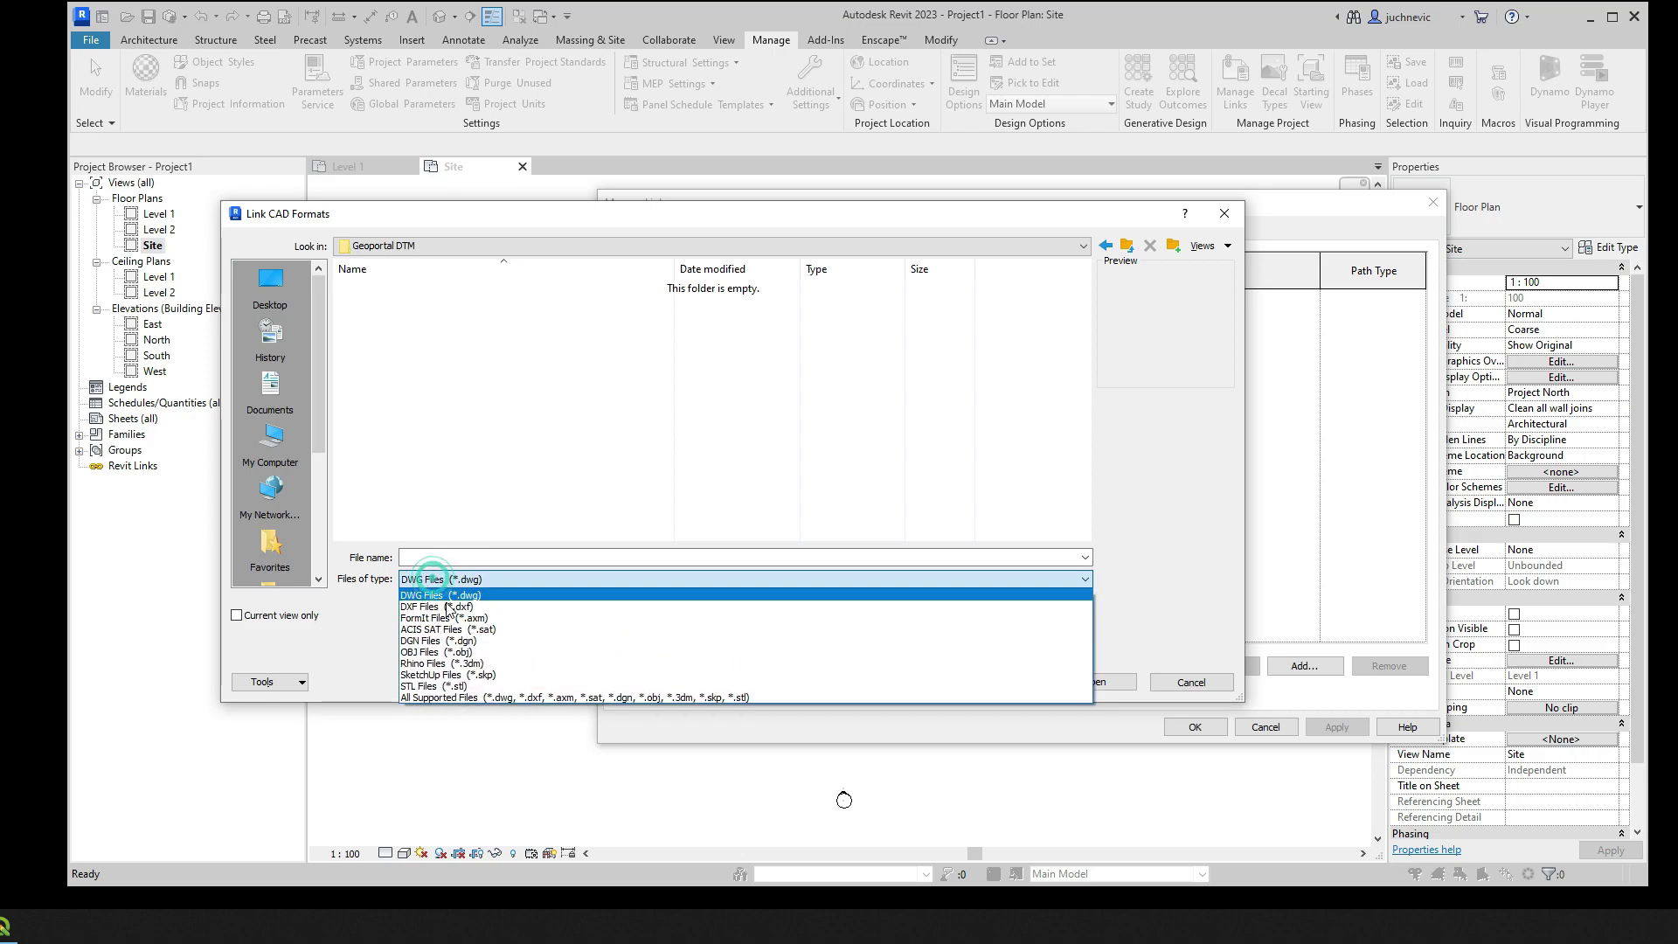
pyautogui.click(444, 607)
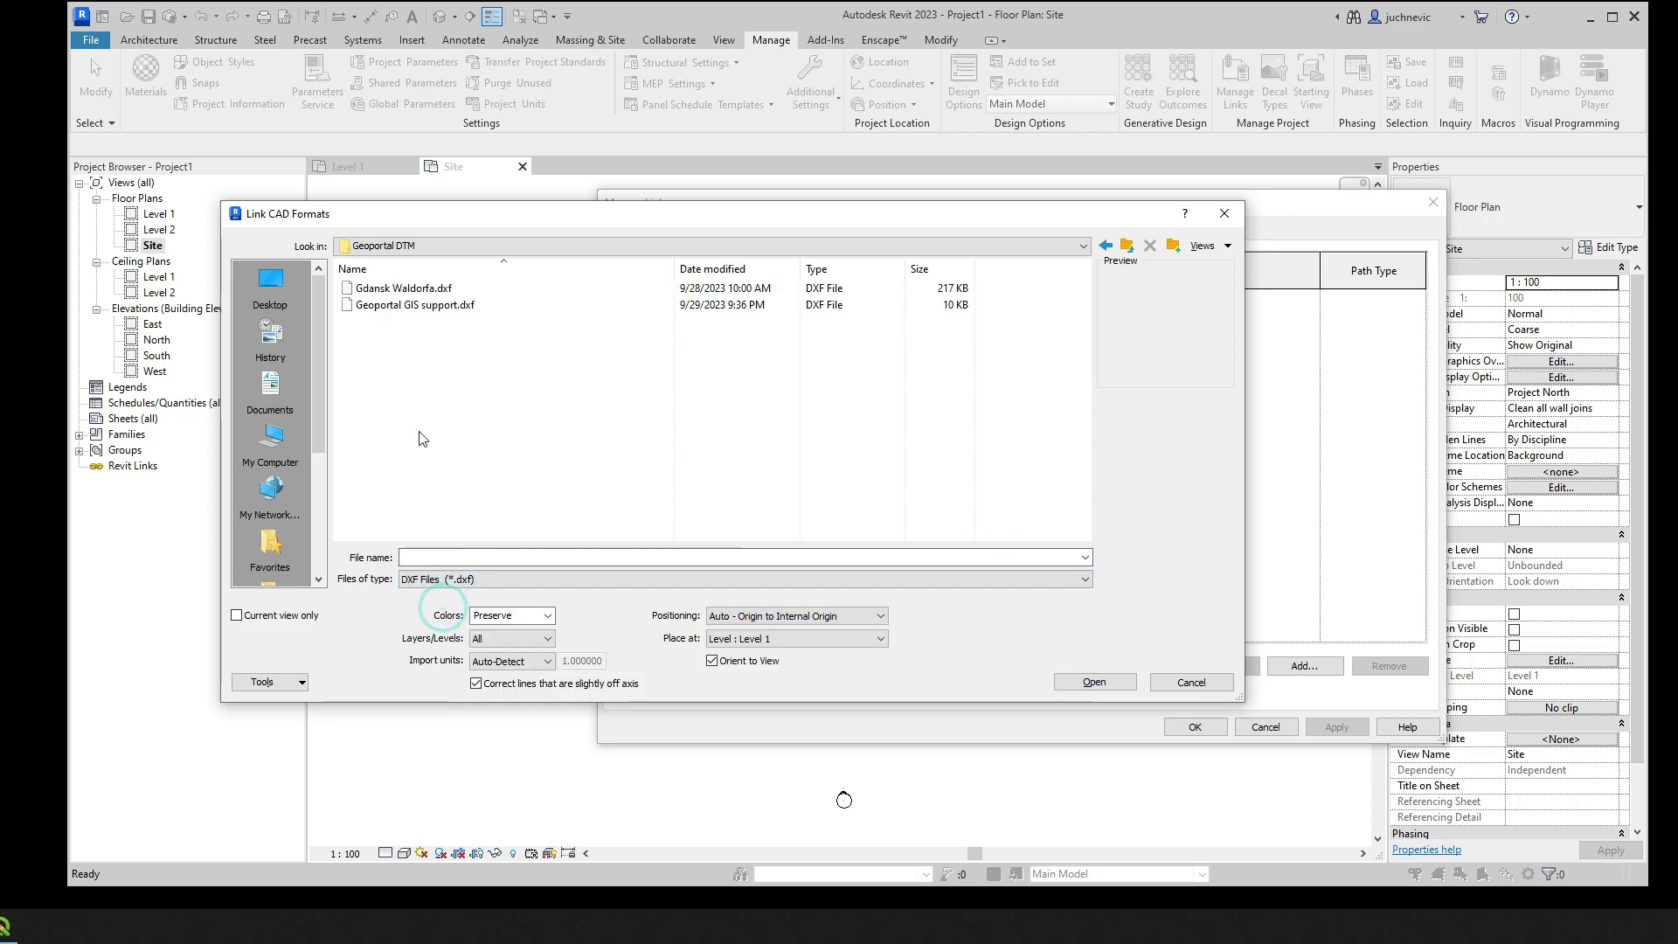
pyautogui.click(460, 308)
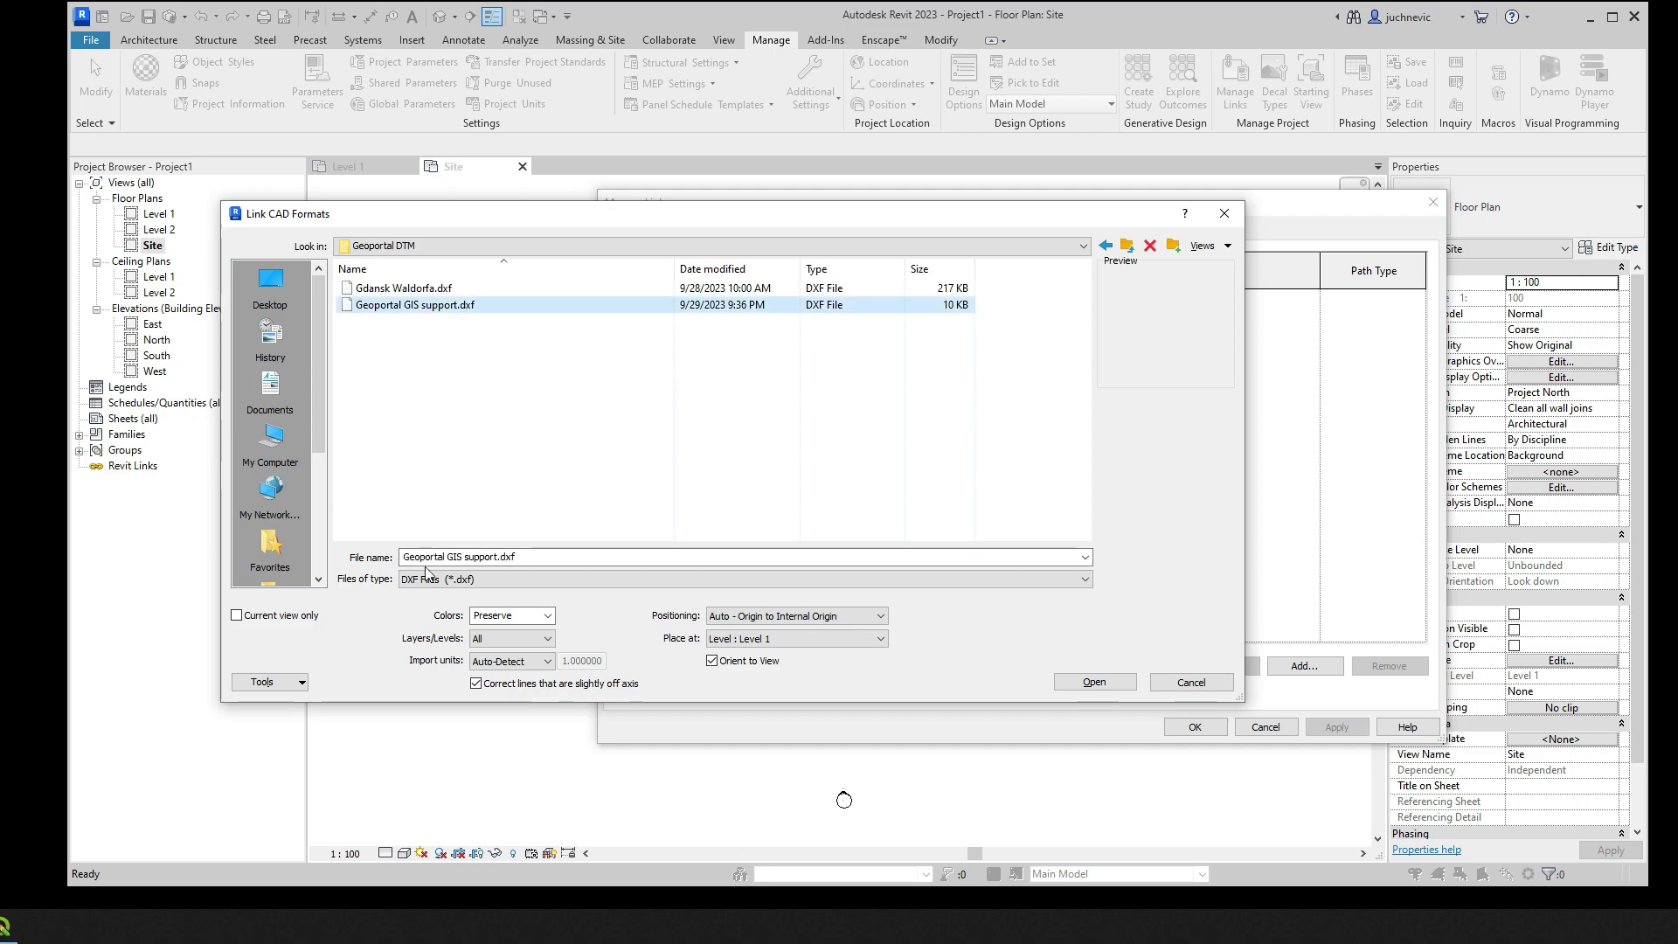
pyautogui.click(497, 663)
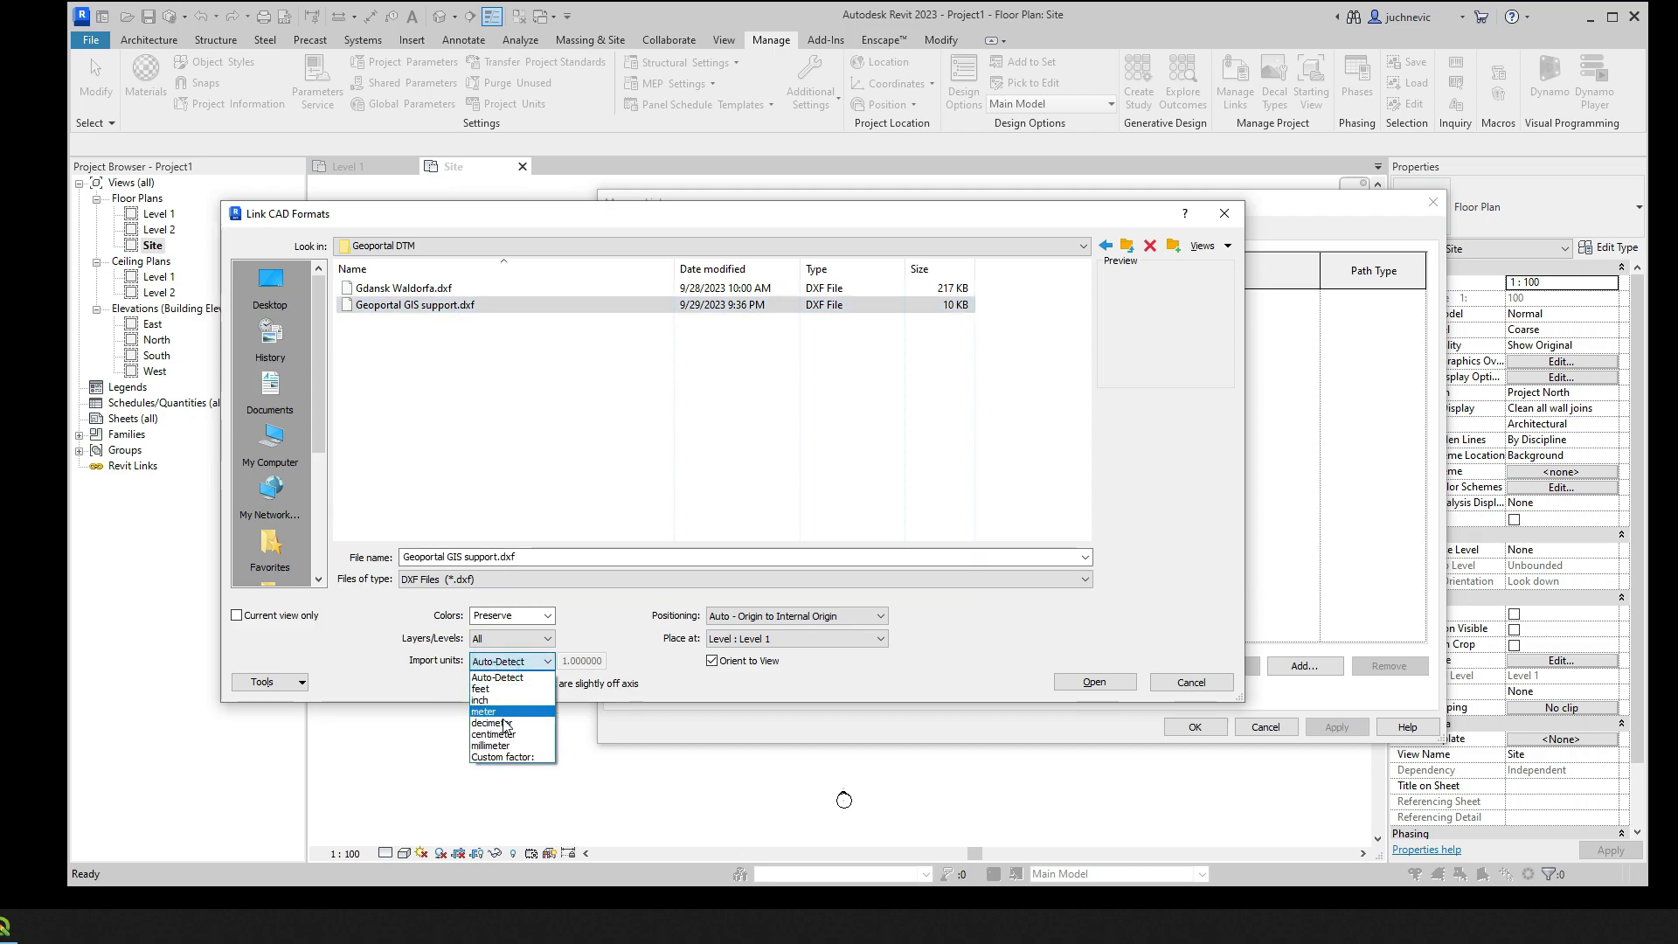
pyautogui.click(484, 711)
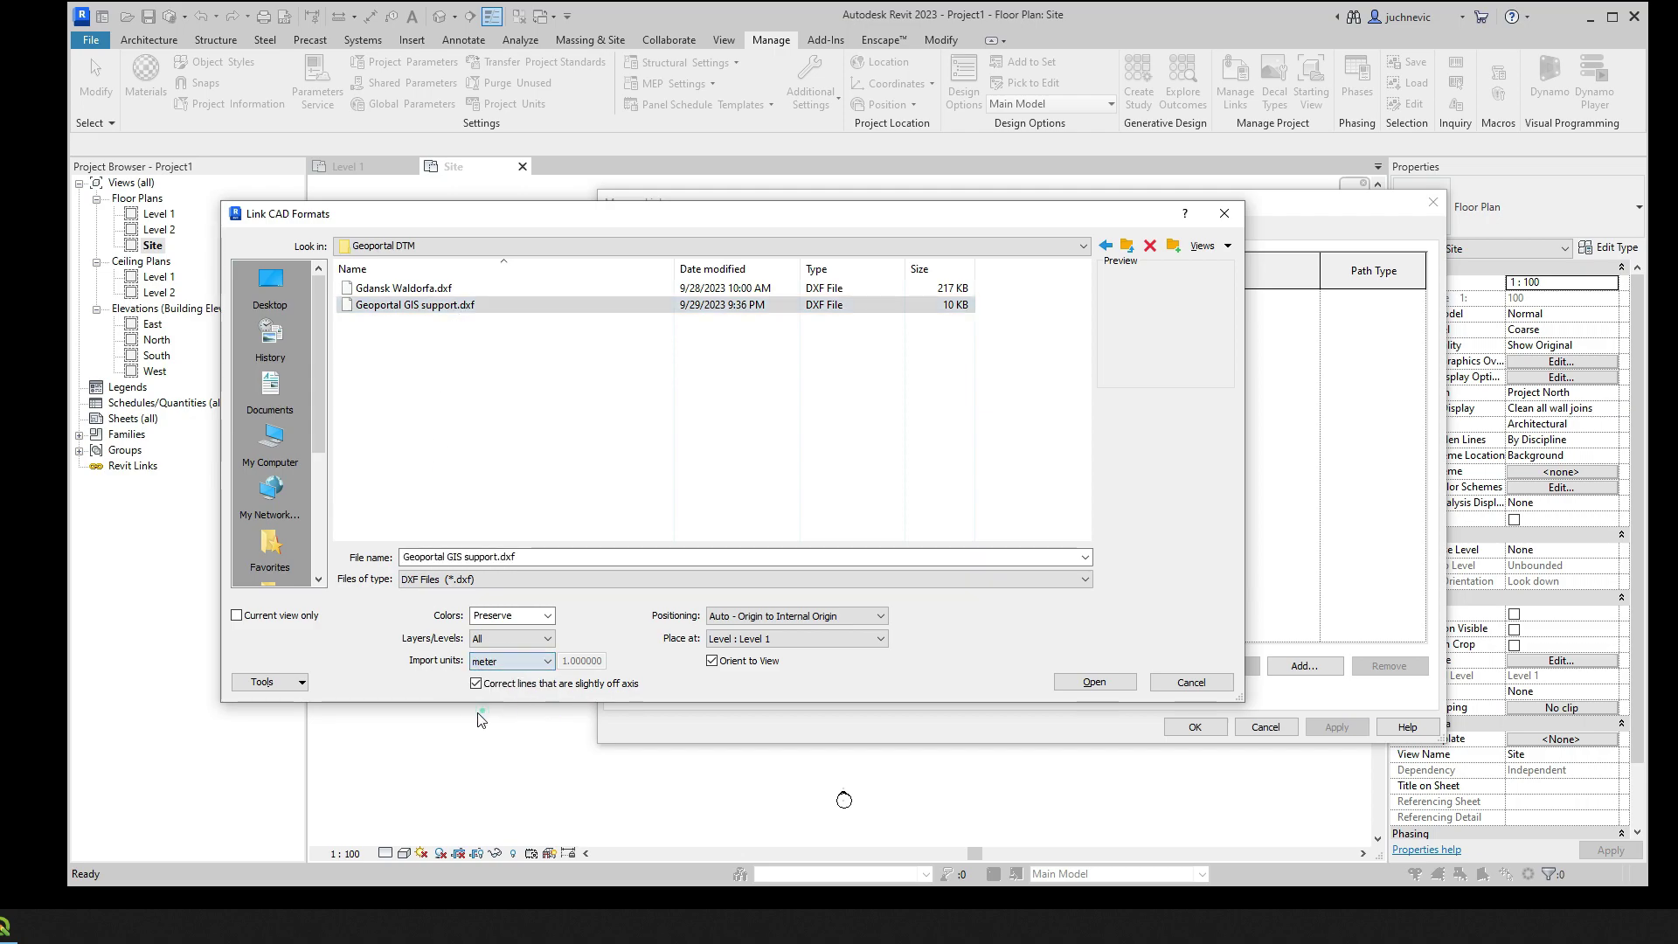
pyautogui.click(278, 617)
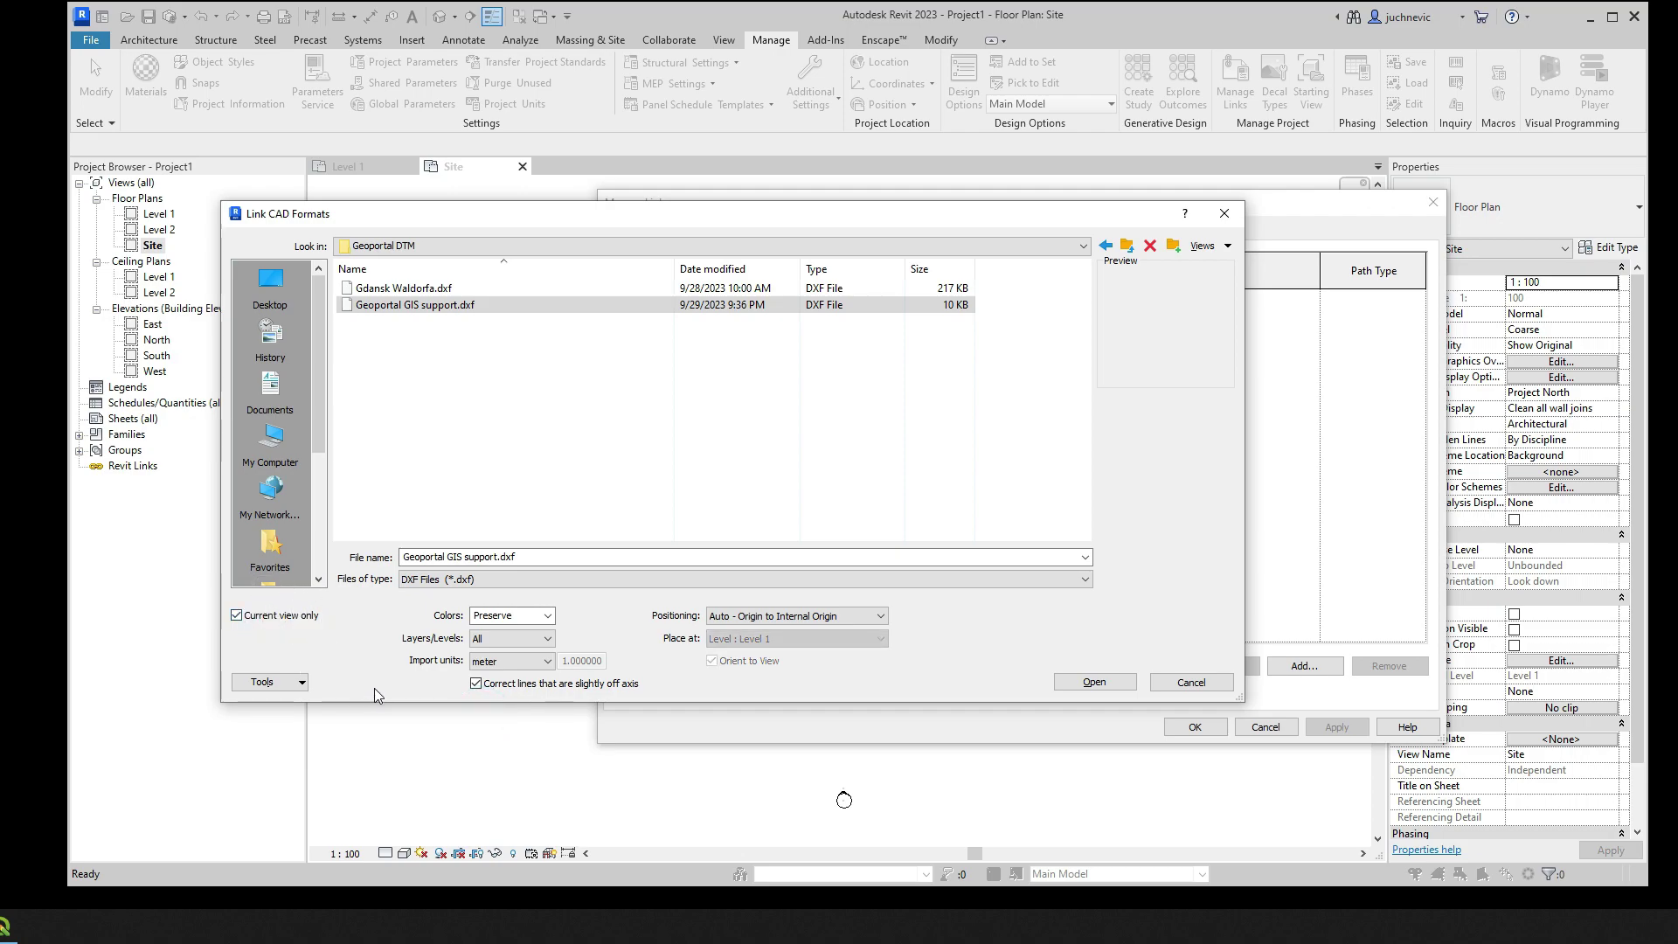
pyautogui.click(773, 617)
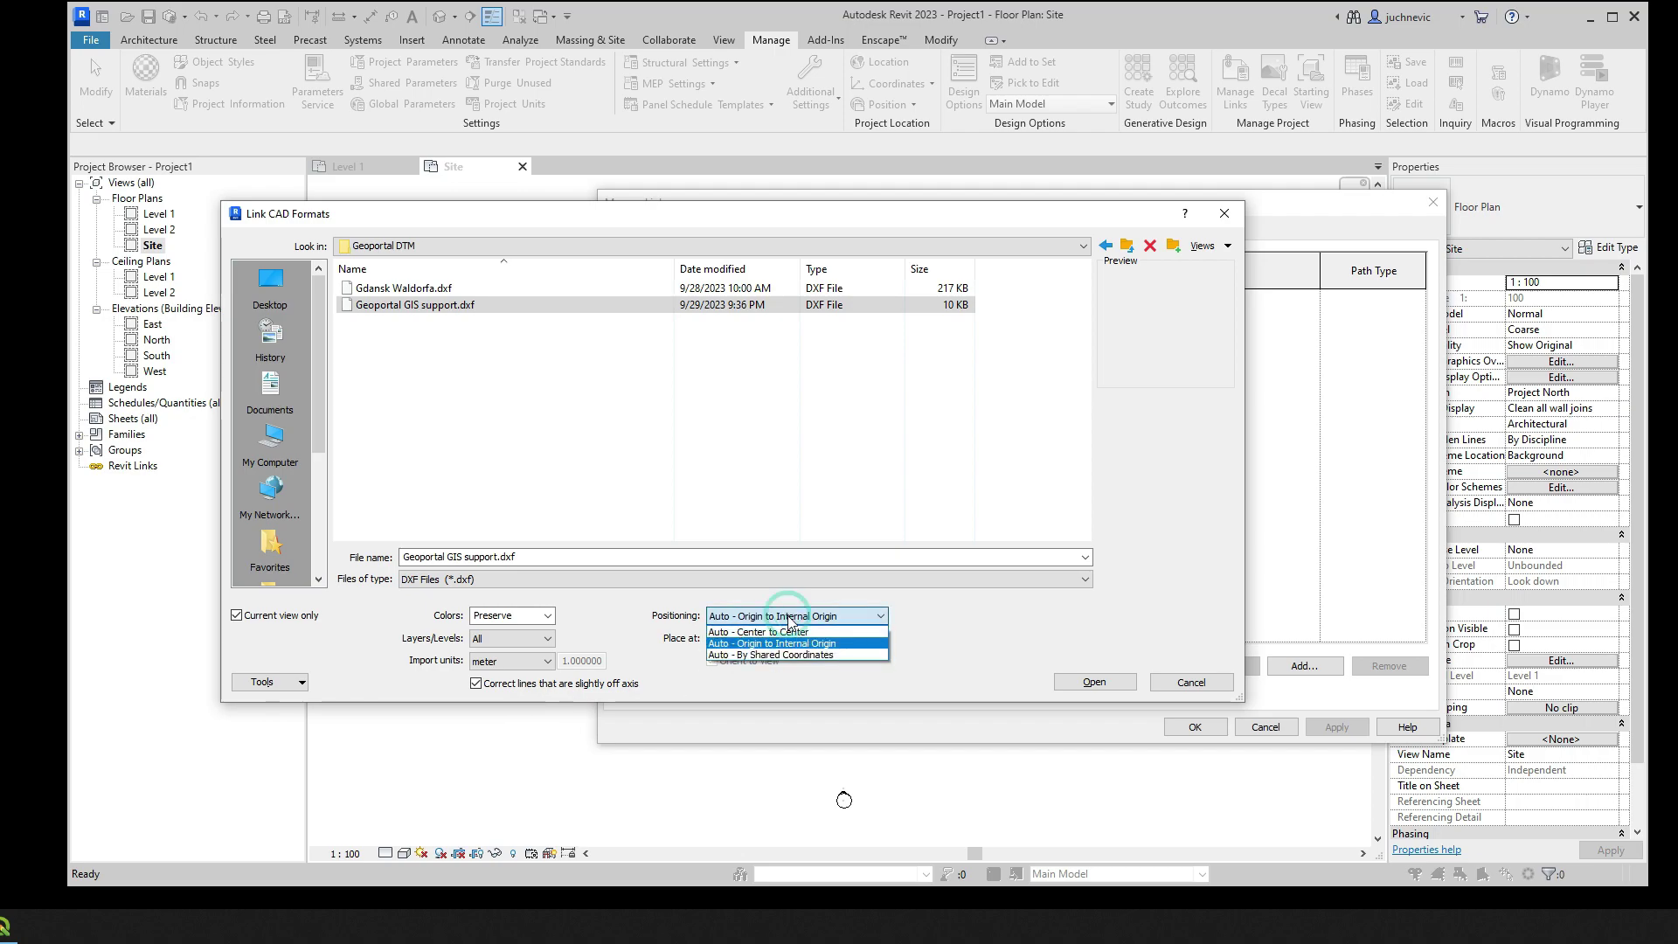
pyautogui.click(766, 631)
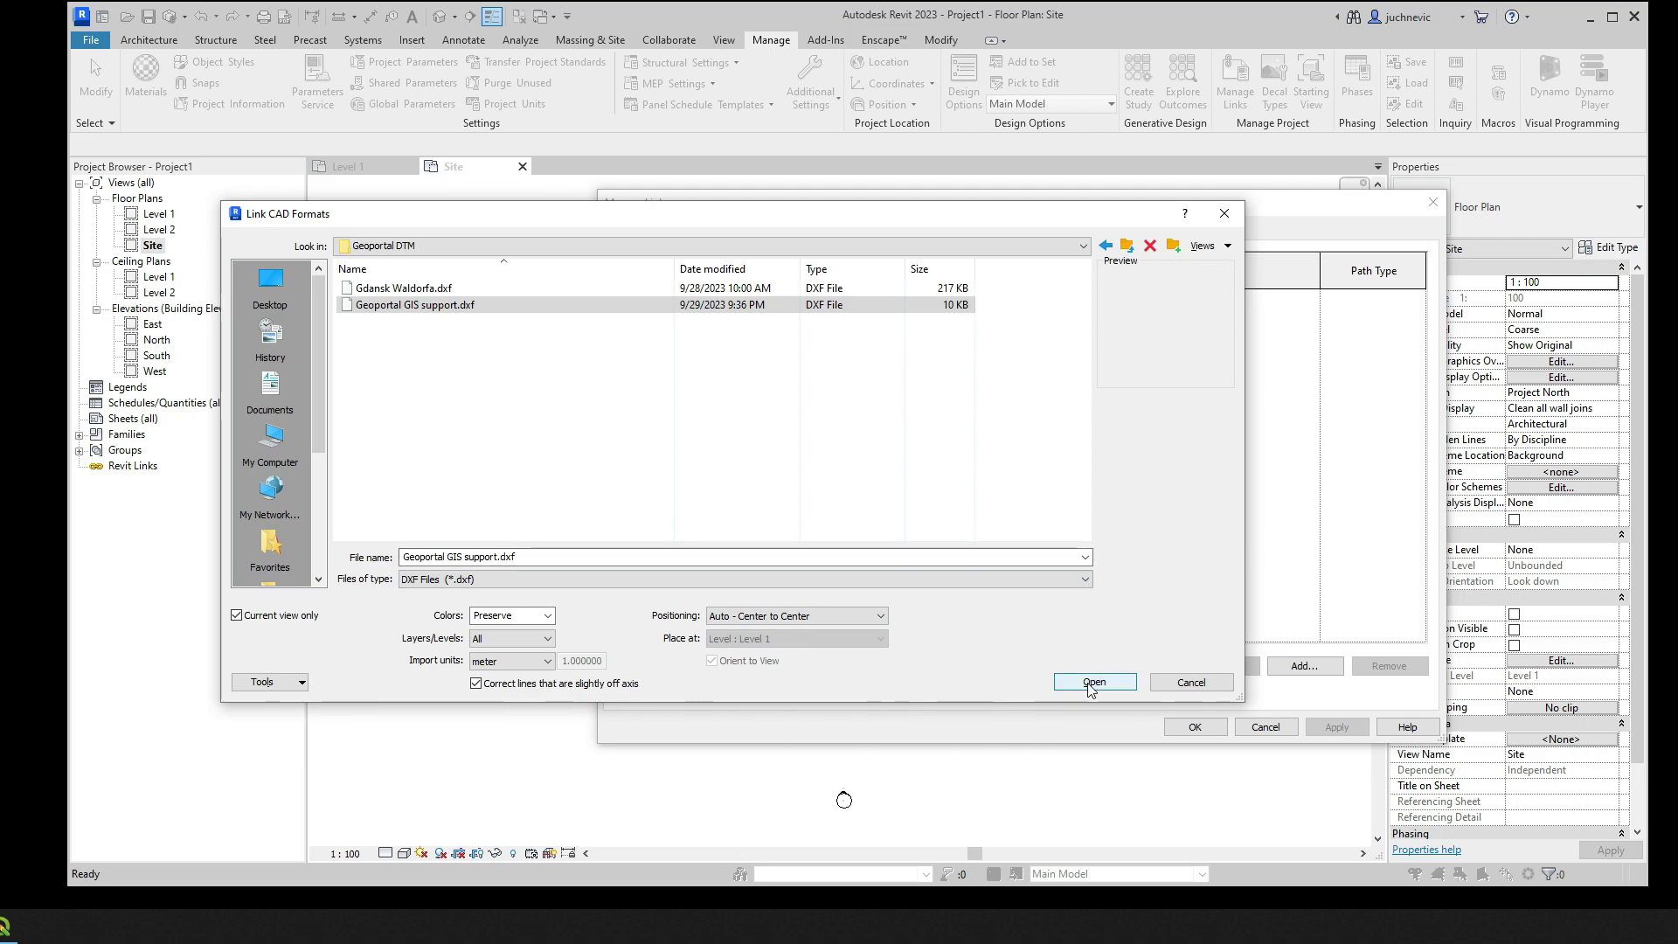
pyautogui.click(1093, 682)
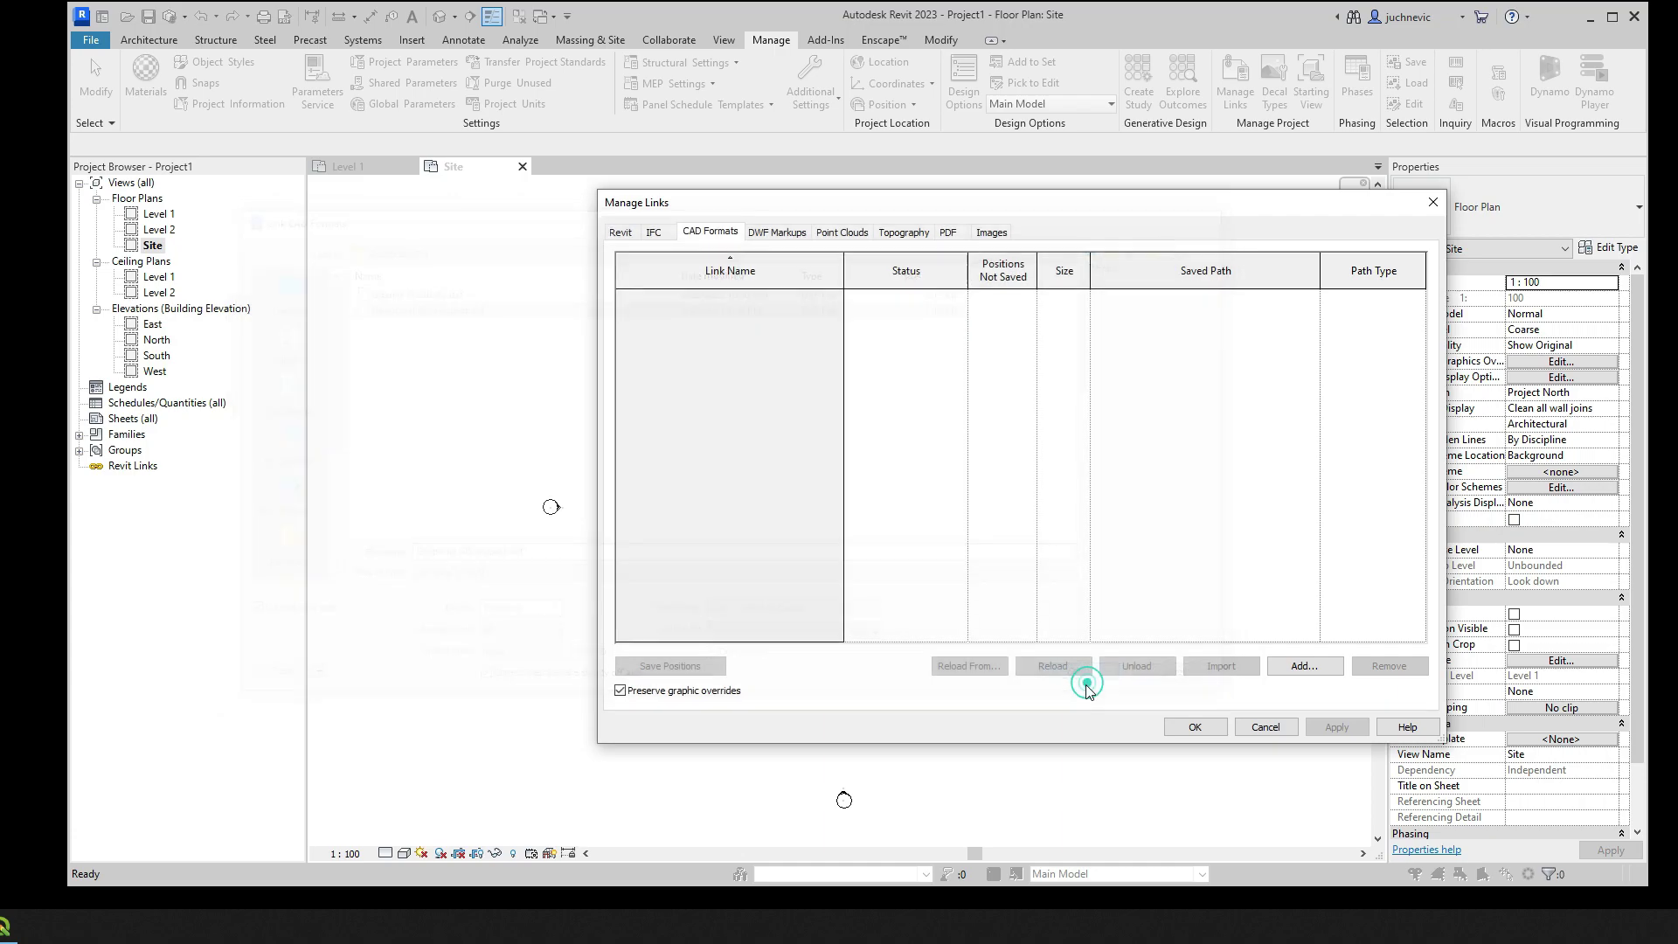
pyautogui.click(1194, 727)
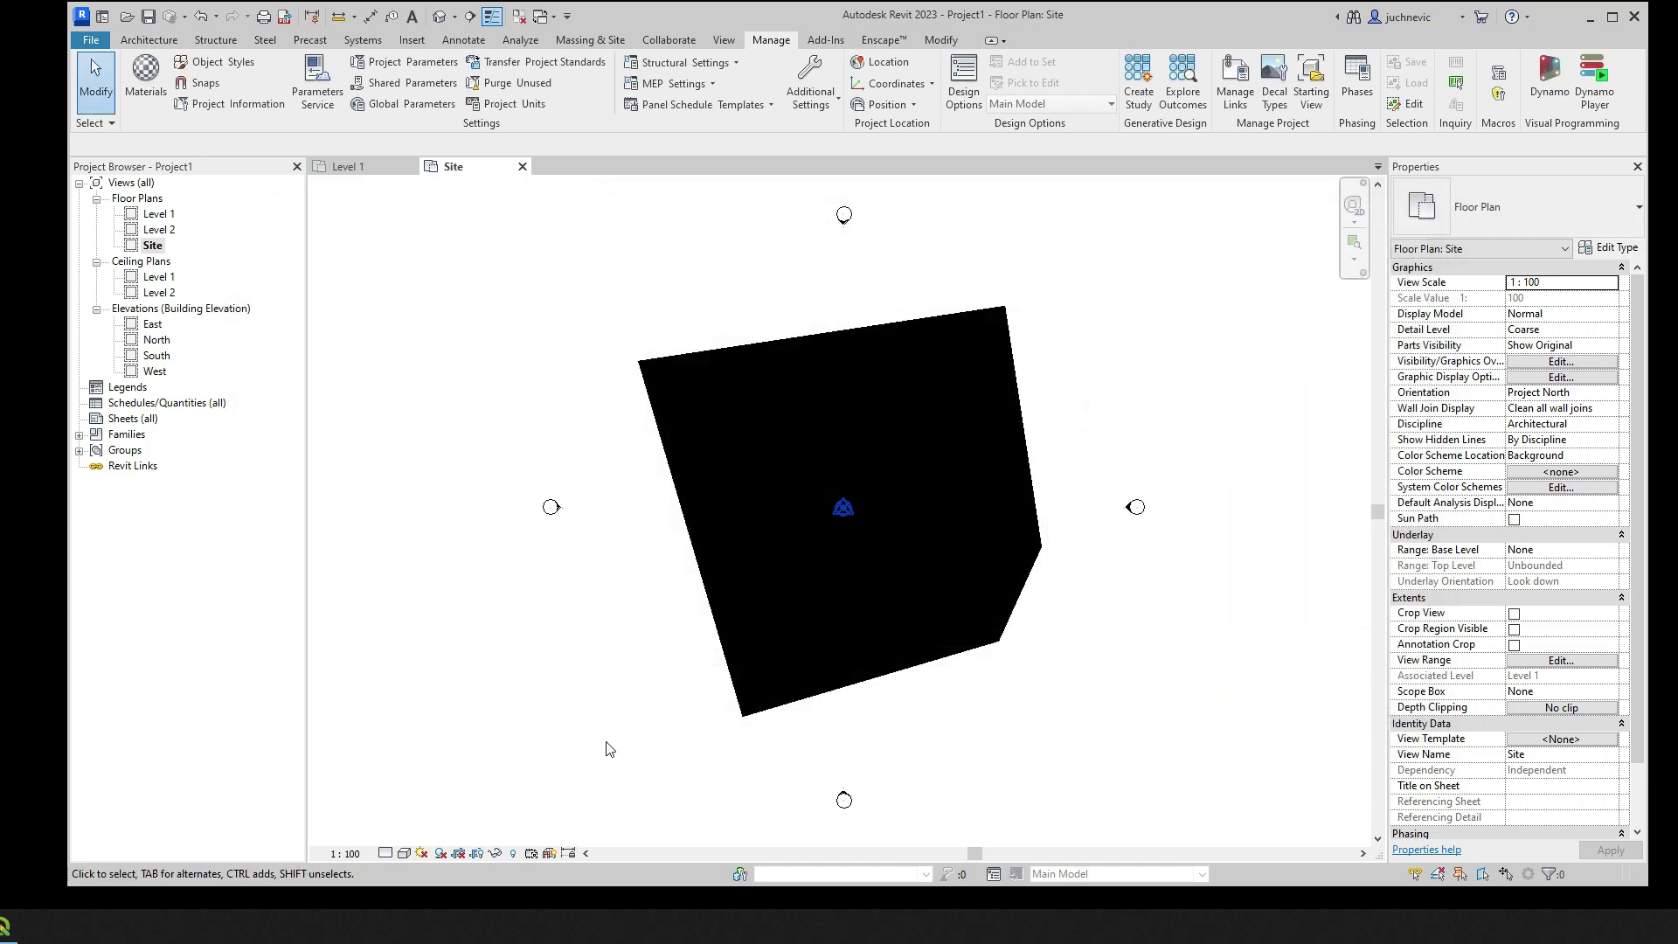
# Begin measuring the parcel's top edge, then cancel the measurement
pyautogui.click(337, 17)
pyautogui.click(638, 359)
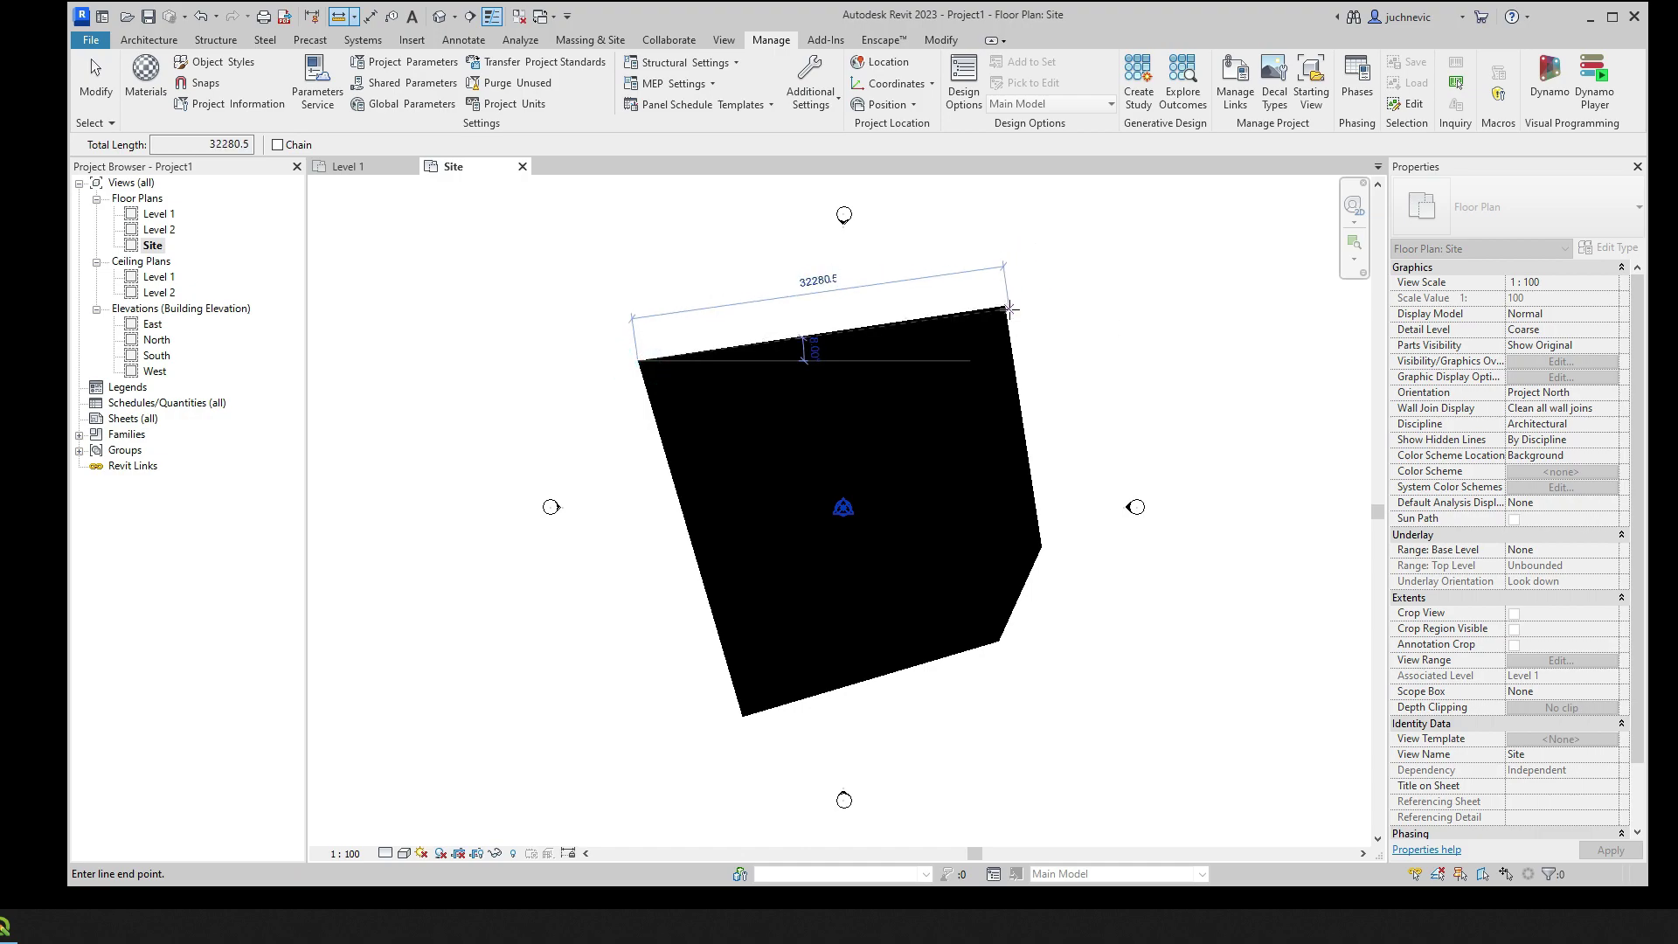
pyautogui.press('Escape')
pyautogui.press('Escape')
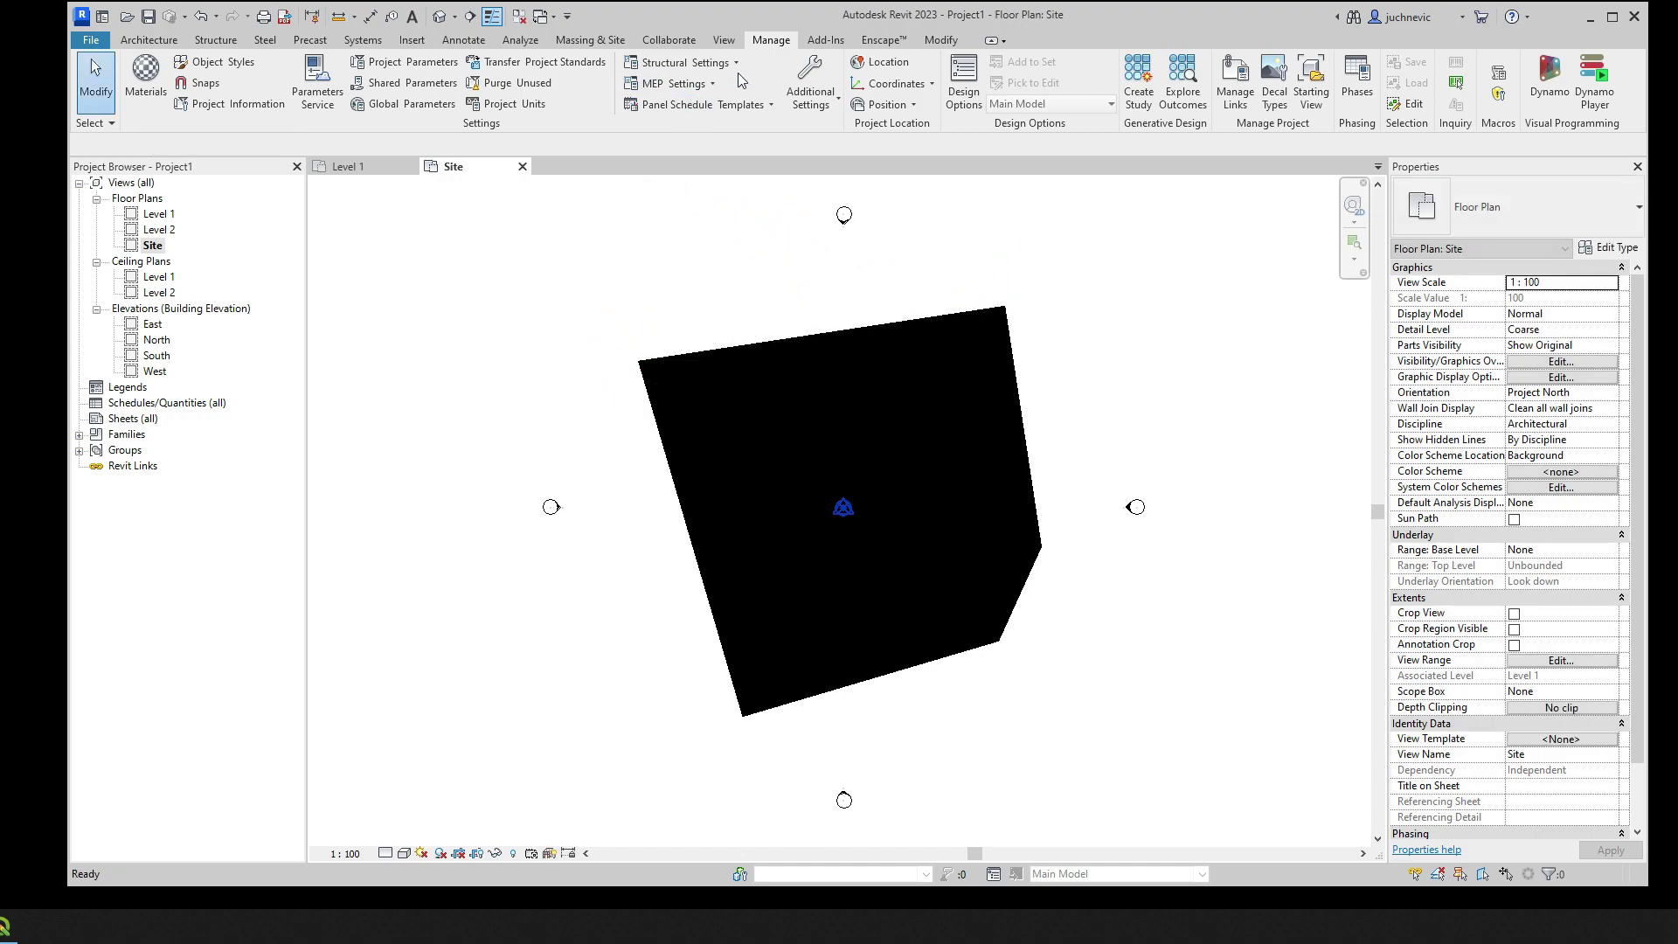
# Set project length units to centimetres rounded to 2 decimal places
pyautogui.click(515, 103)
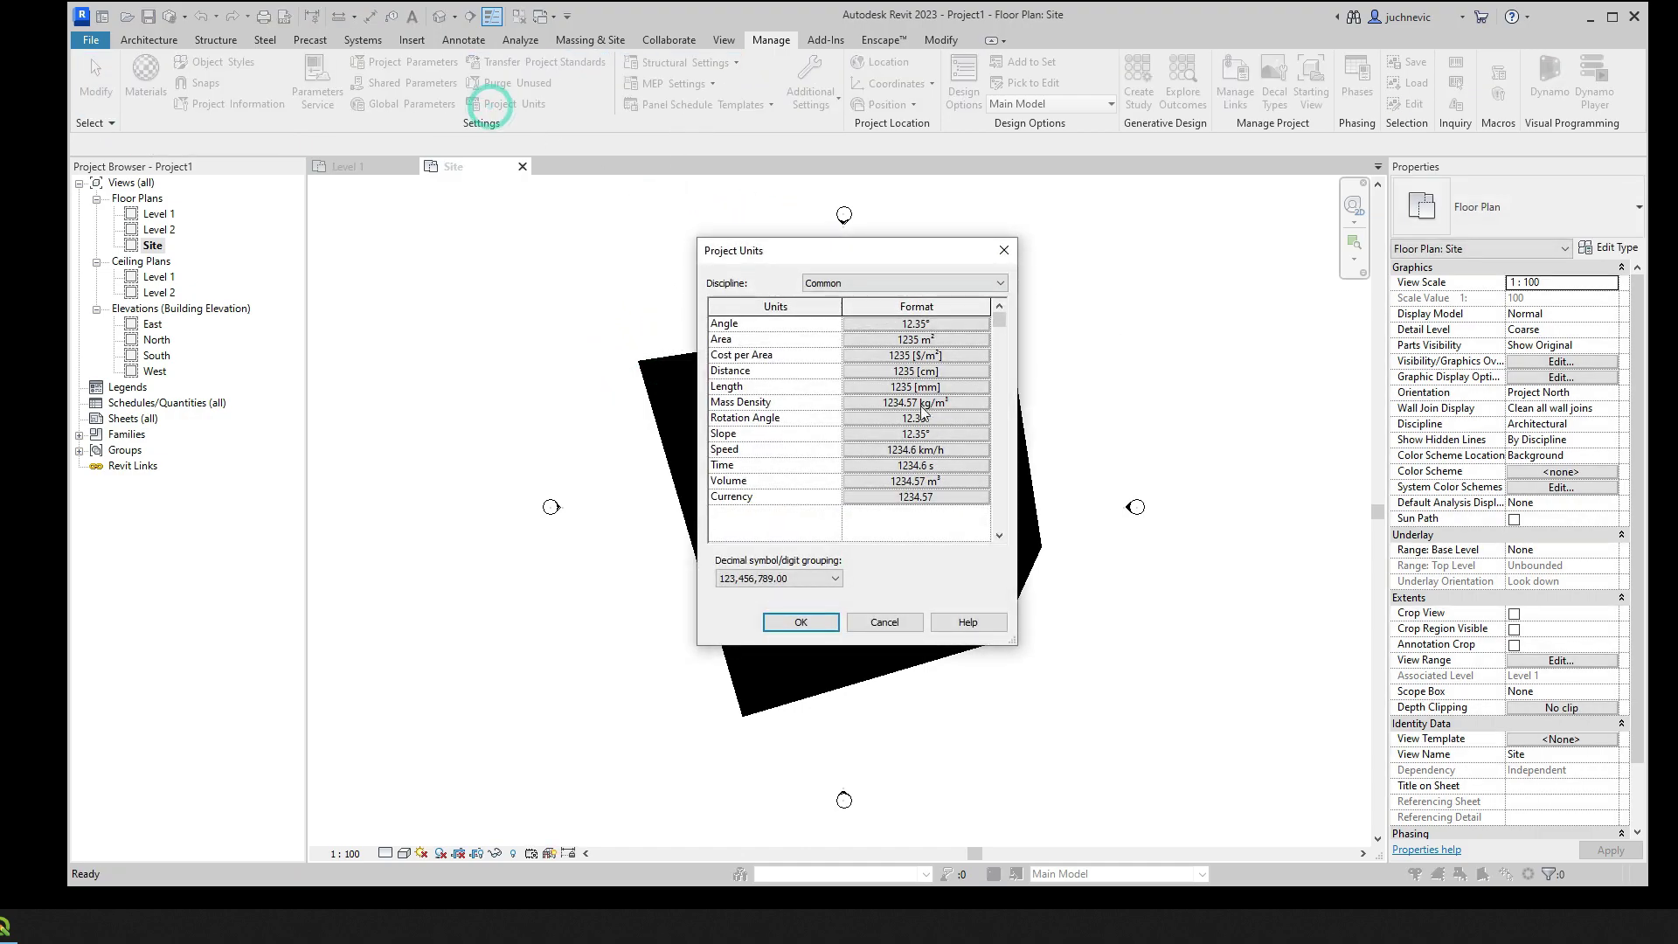
pyautogui.click(912, 387)
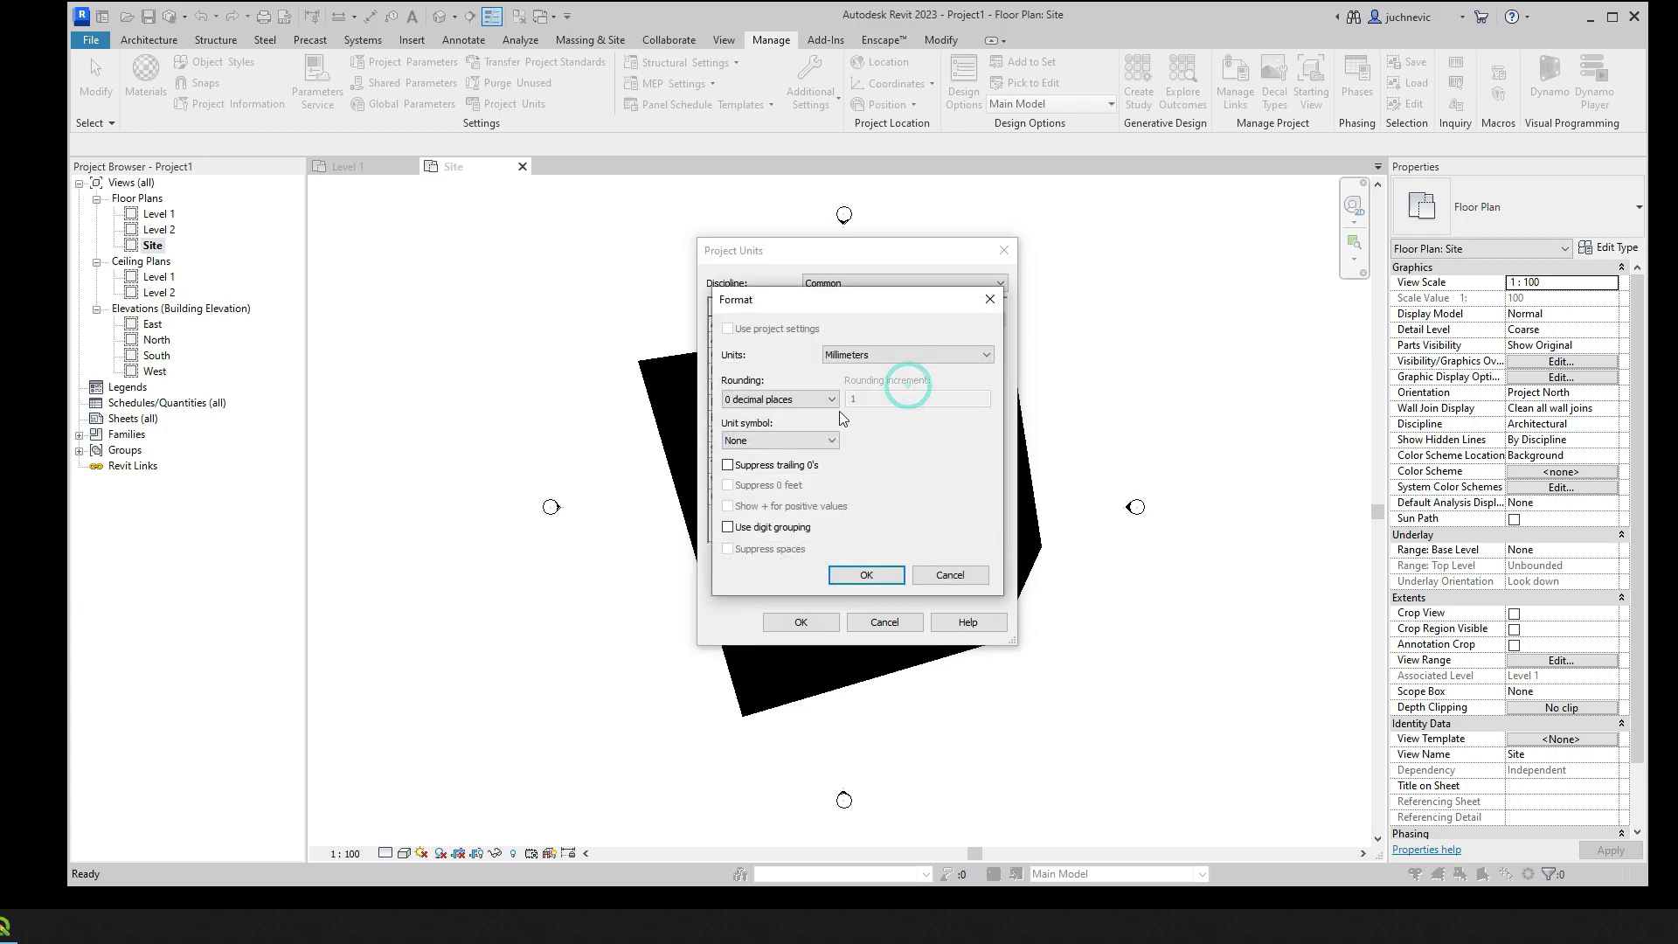
pyautogui.click(865, 355)
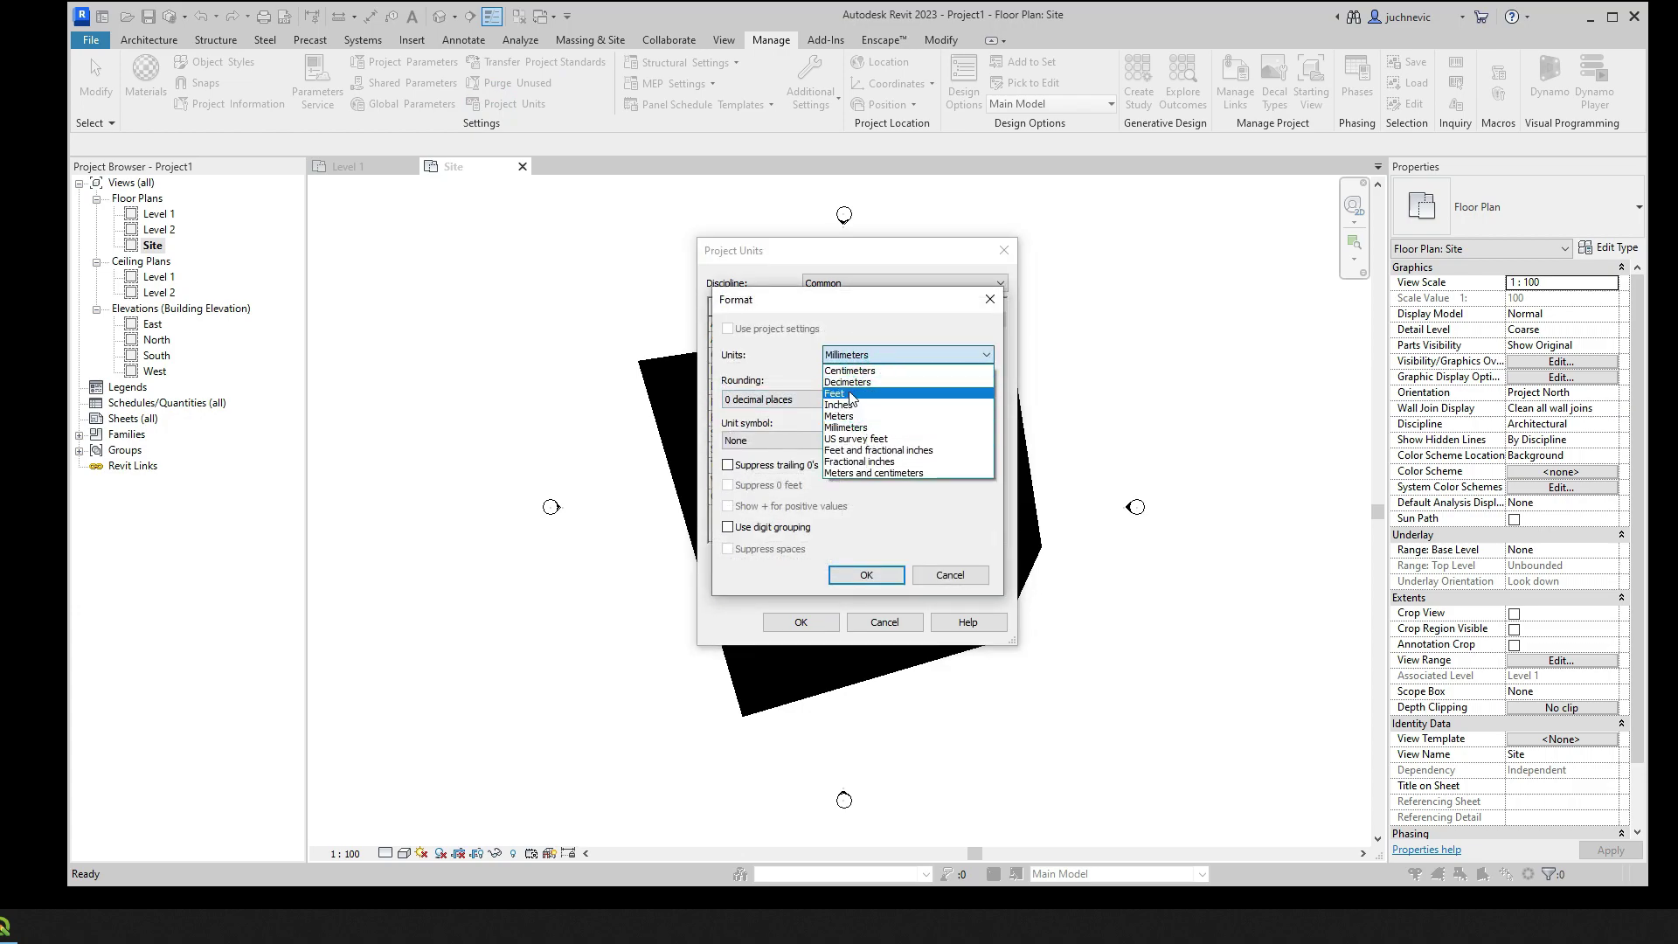
pyautogui.click(849, 371)
pyautogui.click(791, 399)
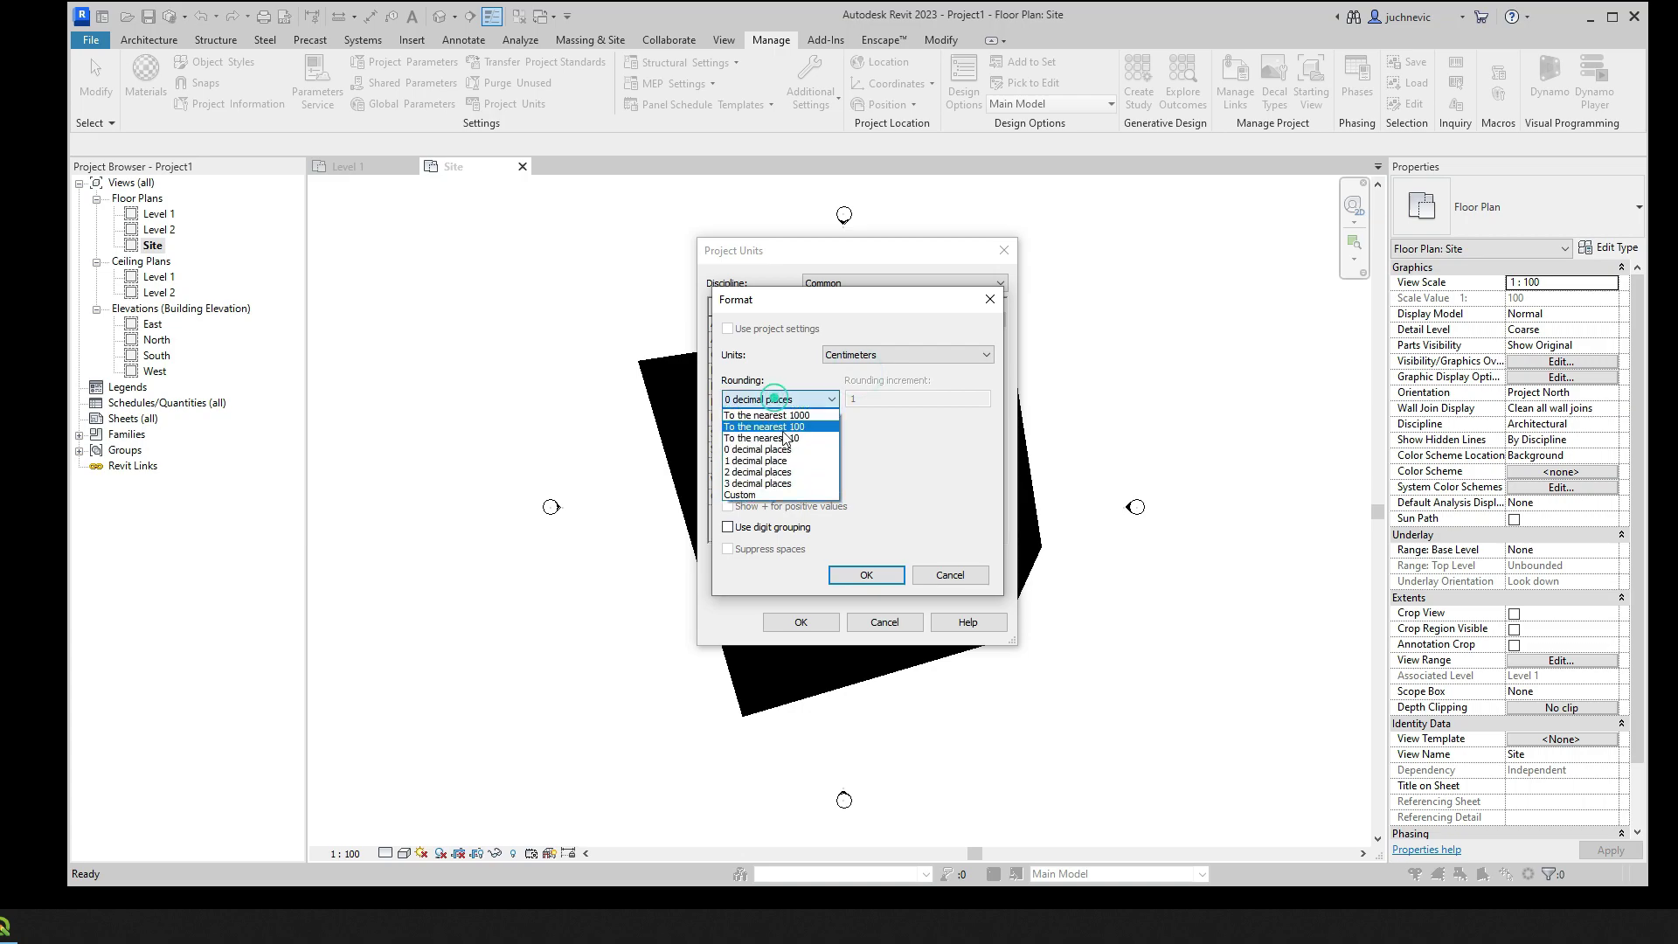
pyautogui.click(758, 476)
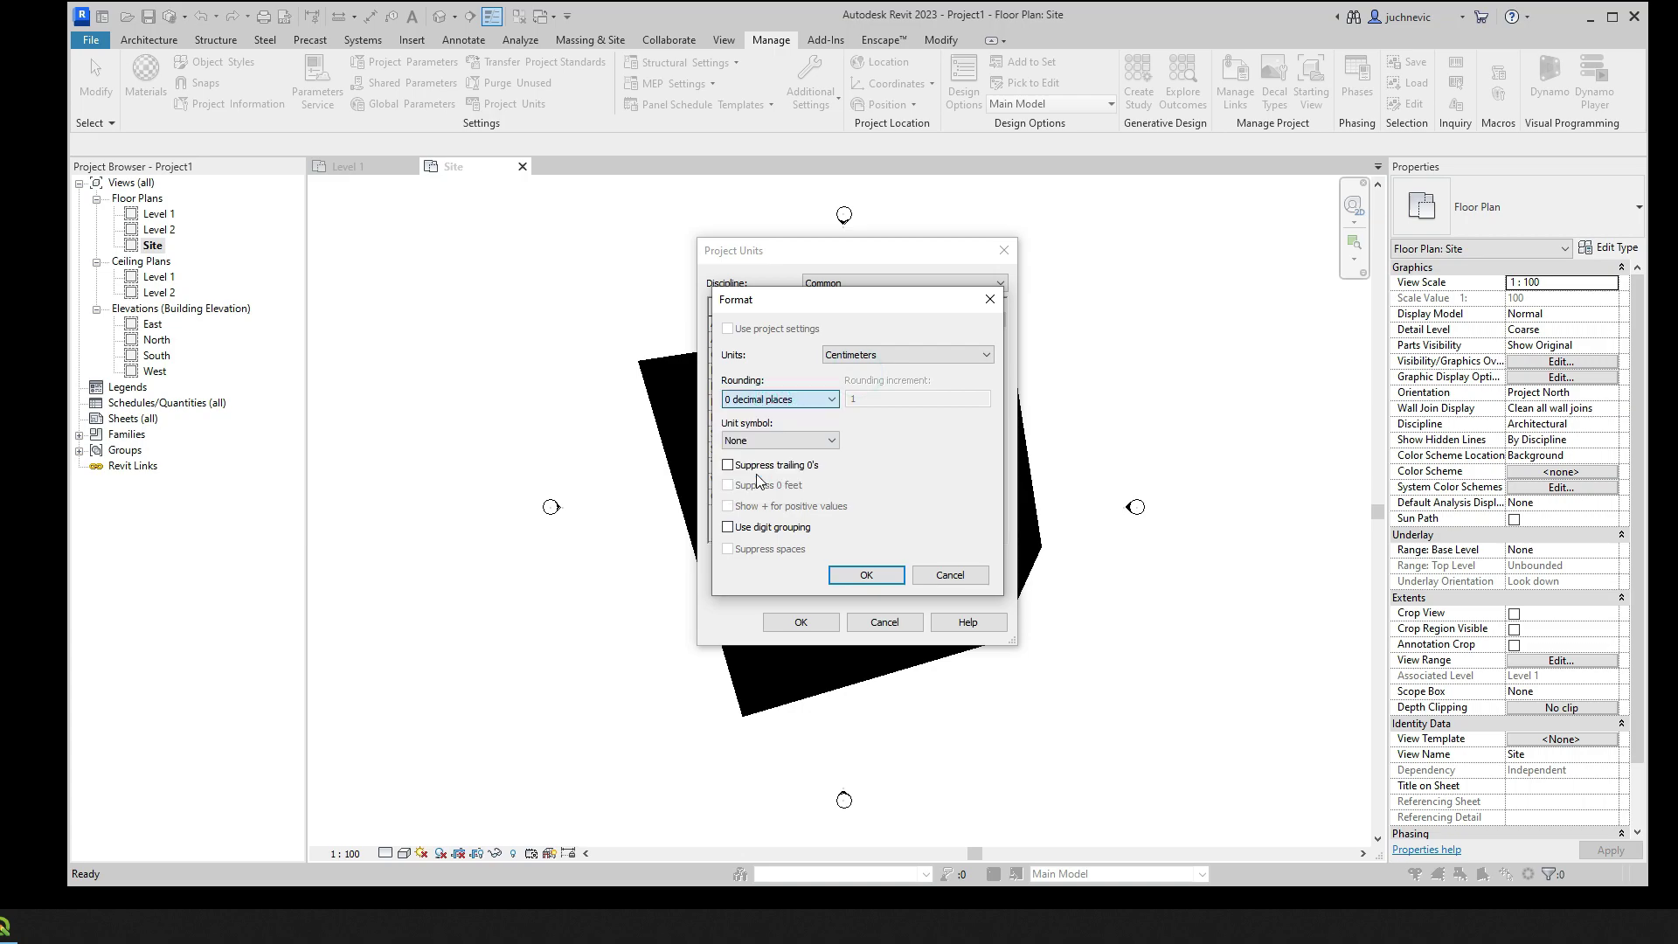
pyautogui.click(864, 584)
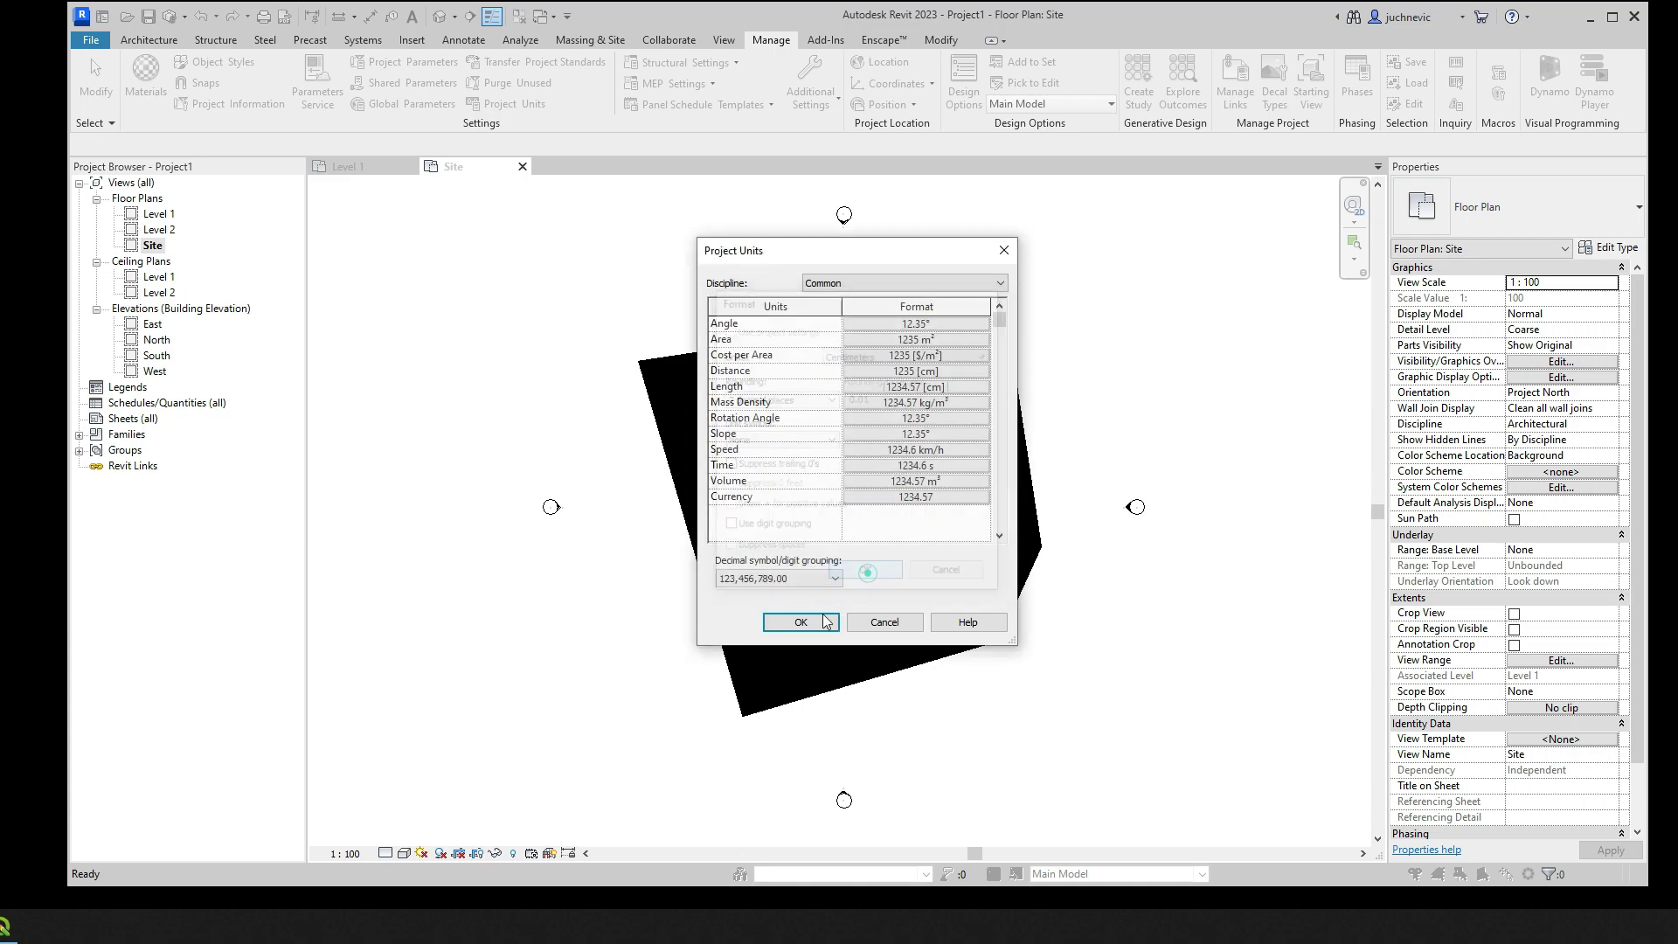
pyautogui.click(800, 621)
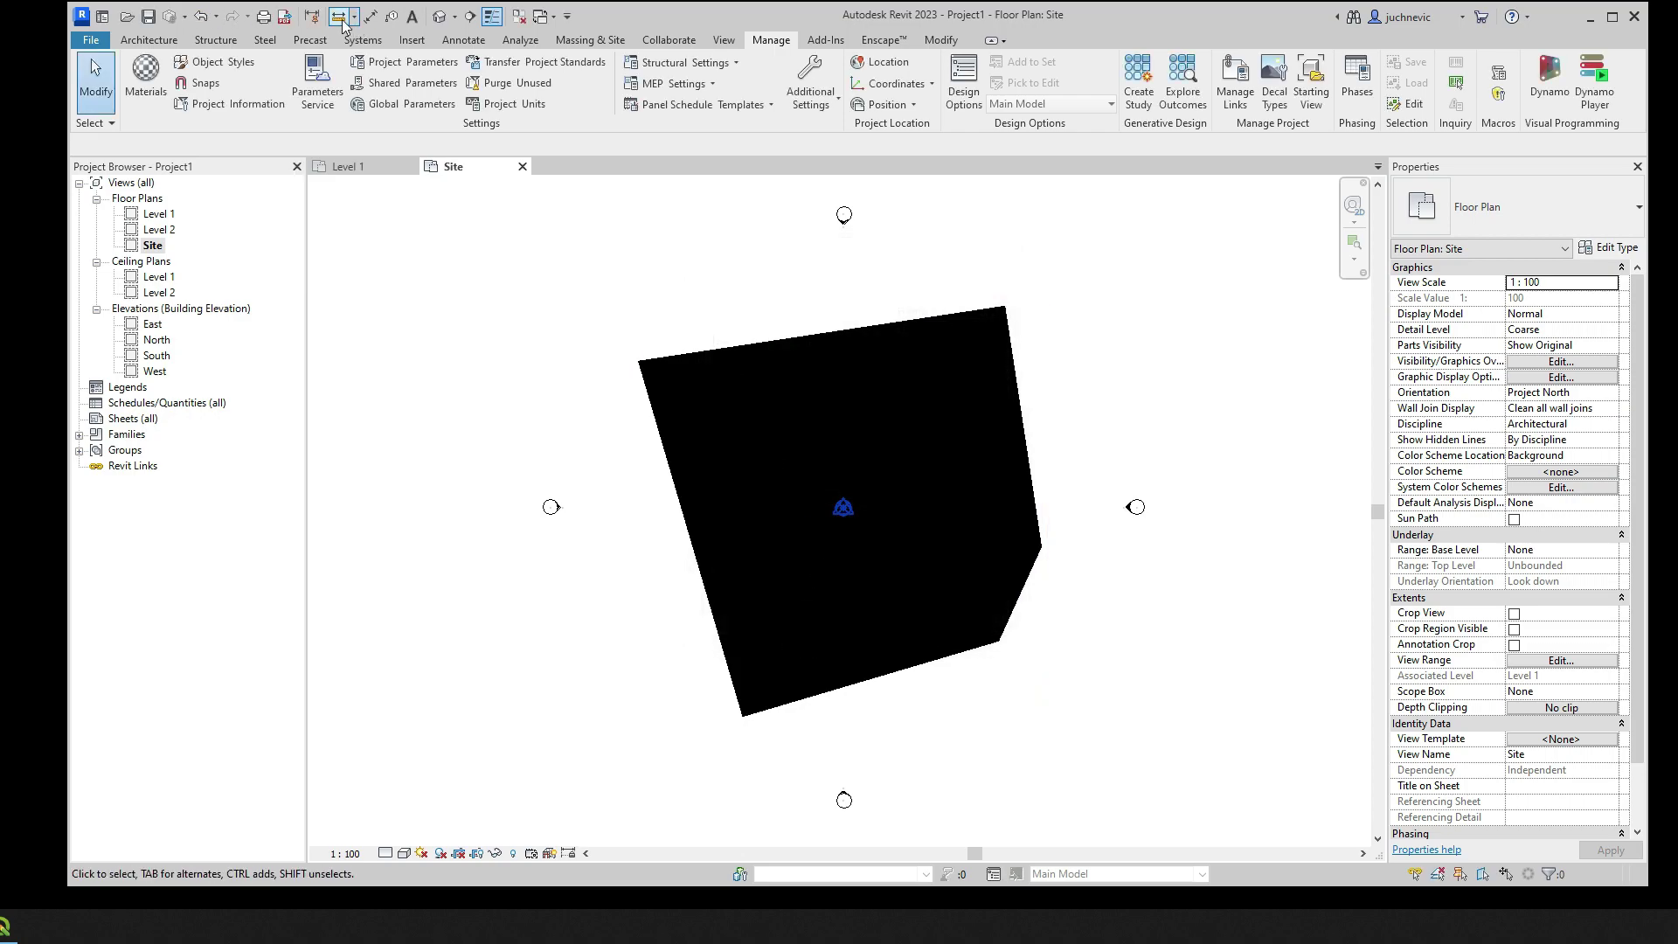
# Re-measure the parcel's top edge corner to corner, about 3196.54 cm
pyautogui.click(339, 16)
pyautogui.click(639, 358)
pyautogui.click(1005, 308)
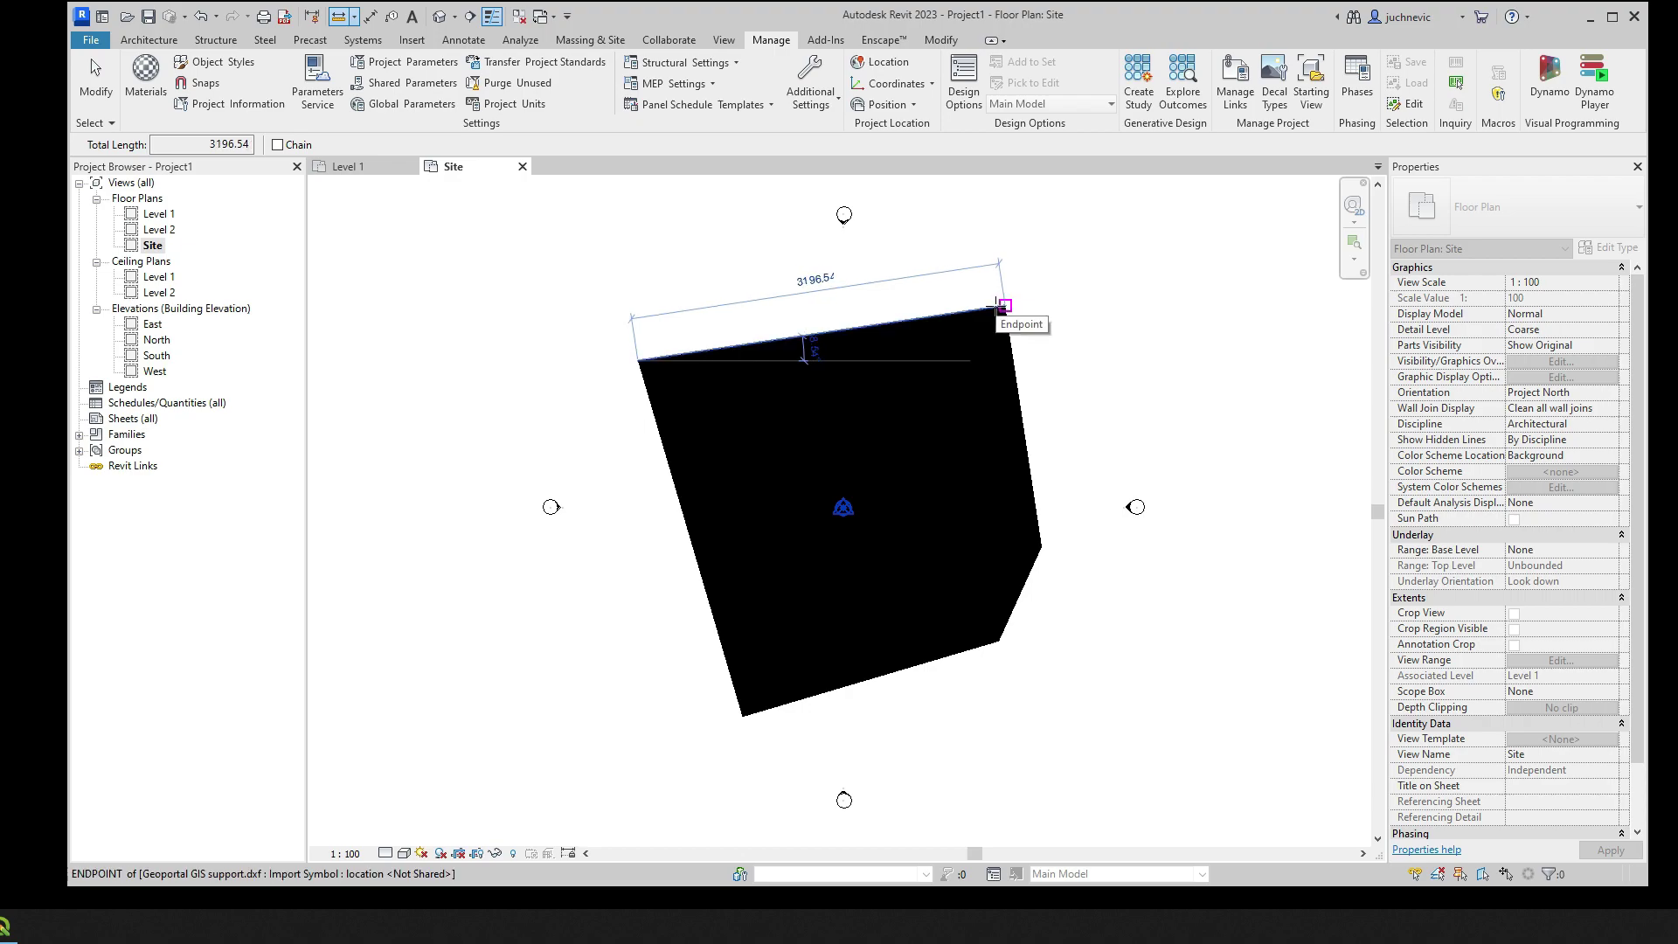
pyautogui.press('Escape')
pyautogui.press('Escape')
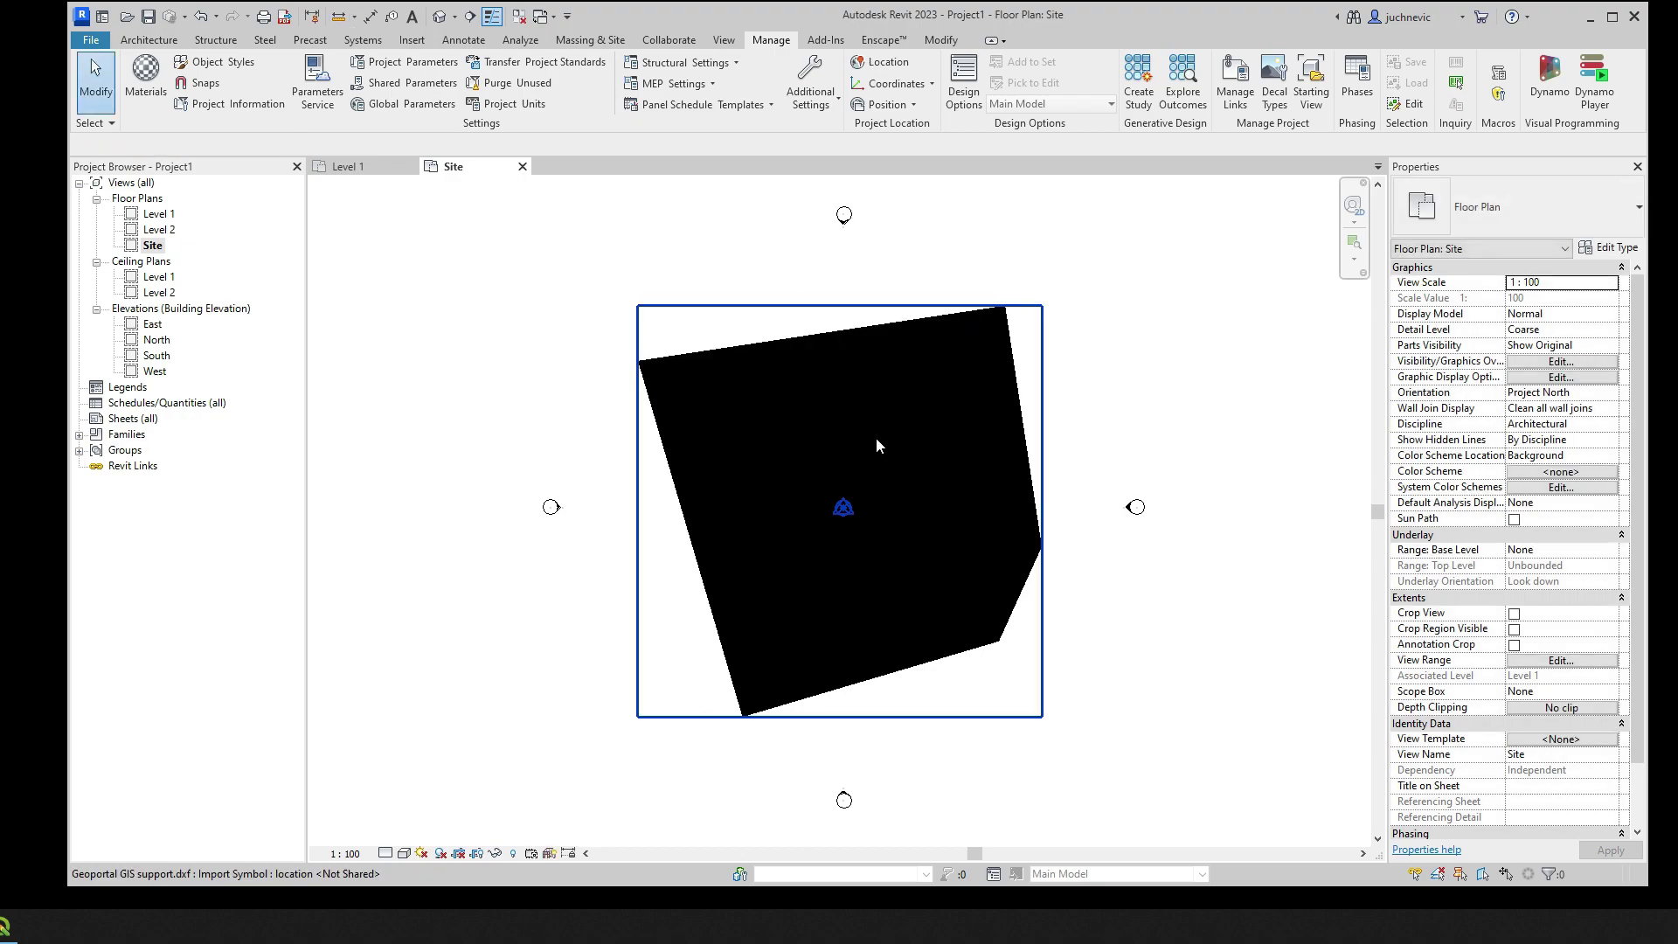
# Acquire shared coordinates from the linked parcel DXF via its Shared Site setting, then deselect it
pyautogui.click(926, 407)
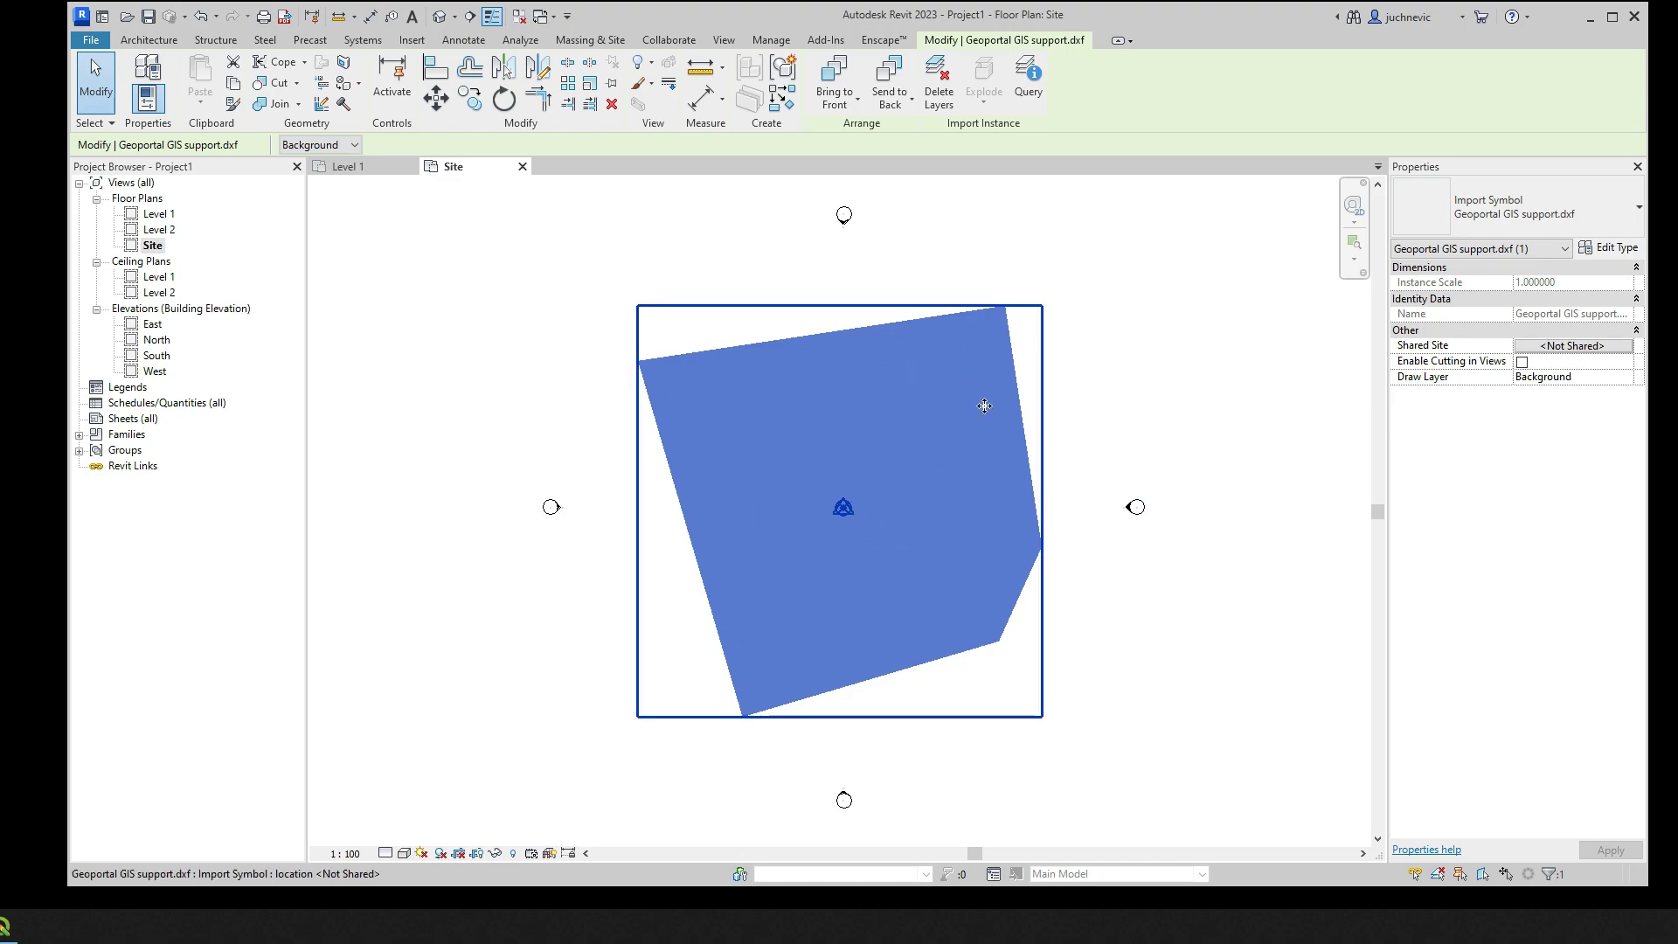
pyautogui.click(1572, 348)
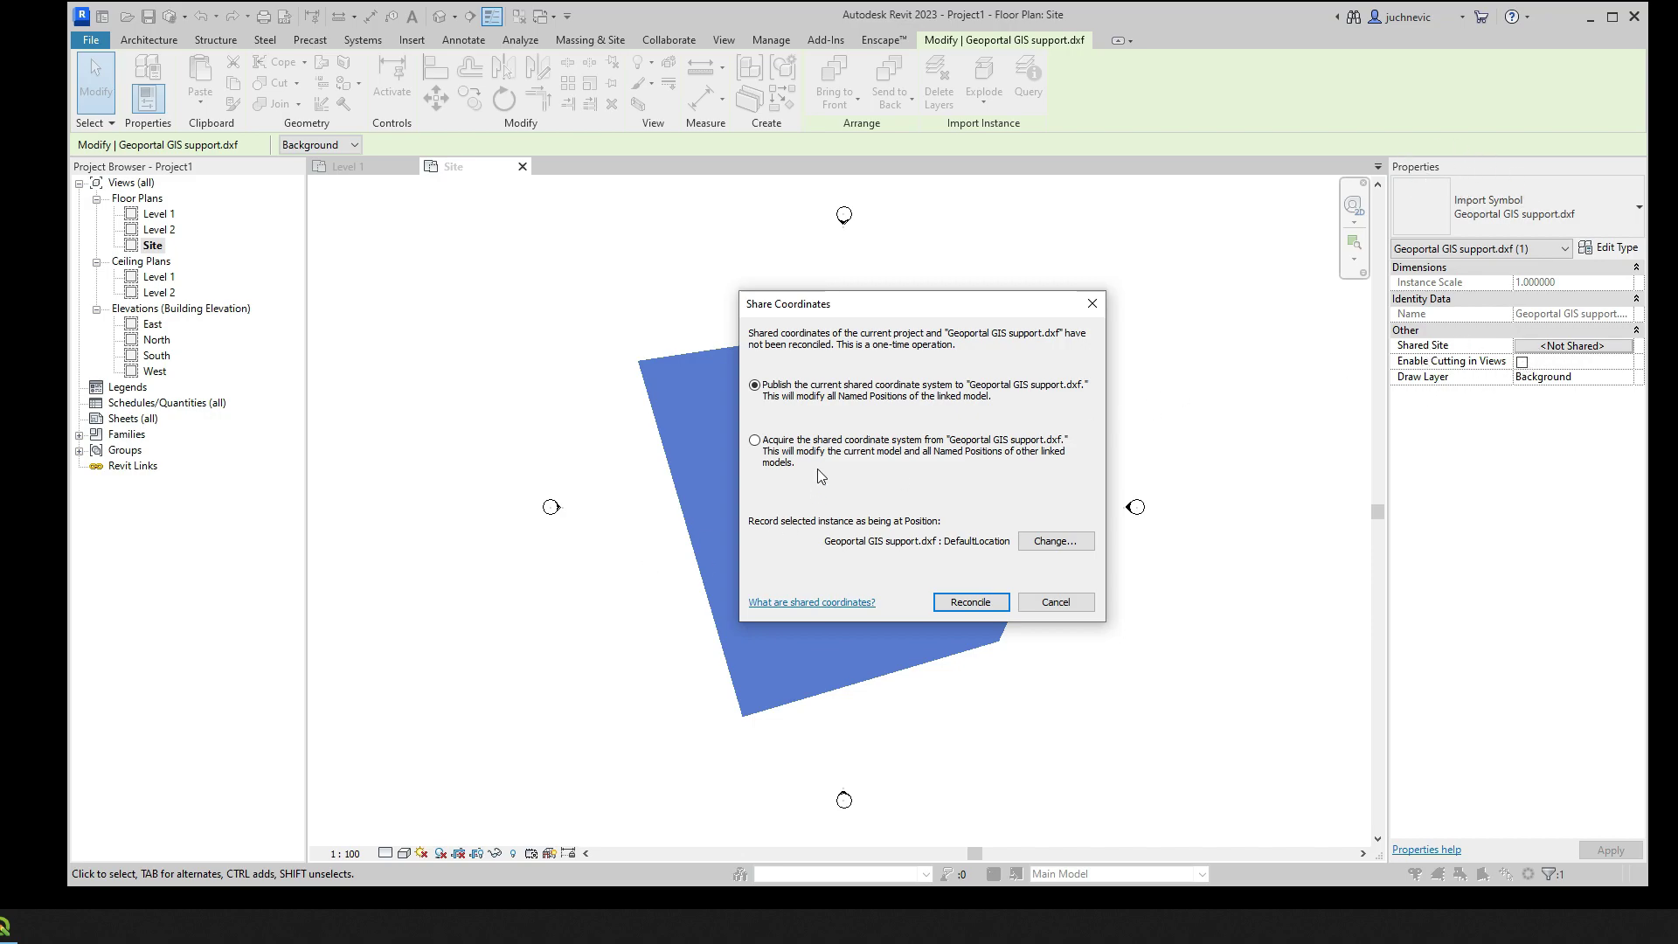
pyautogui.click(755, 440)
pyautogui.click(962, 603)
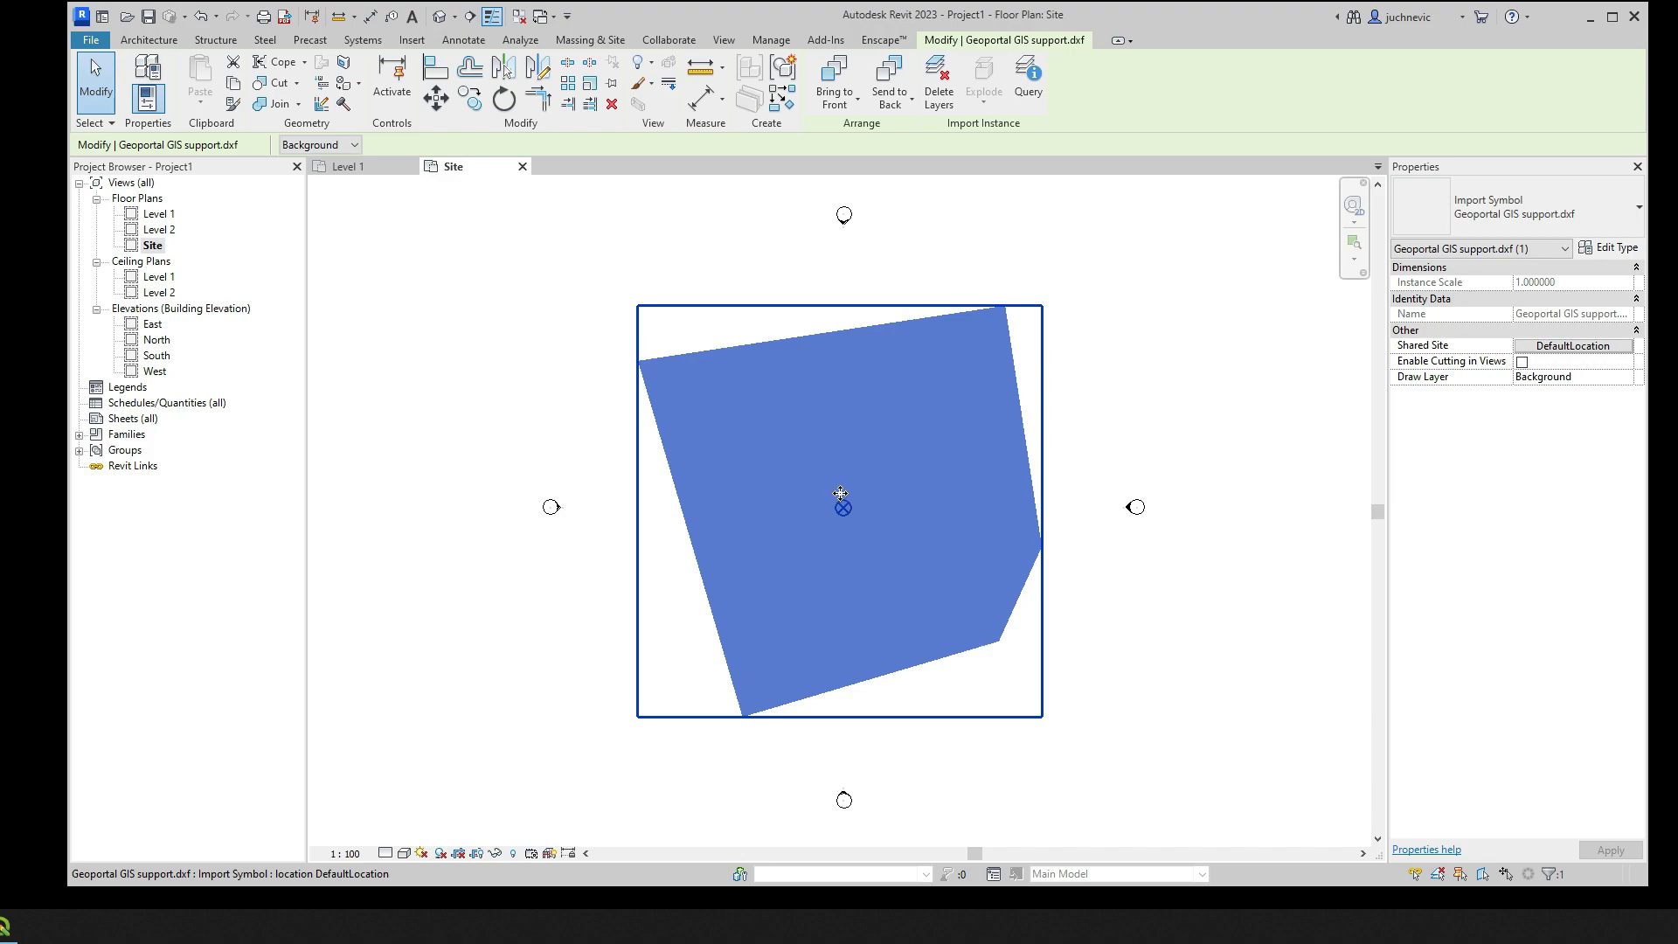
pyautogui.click(1104, 595)
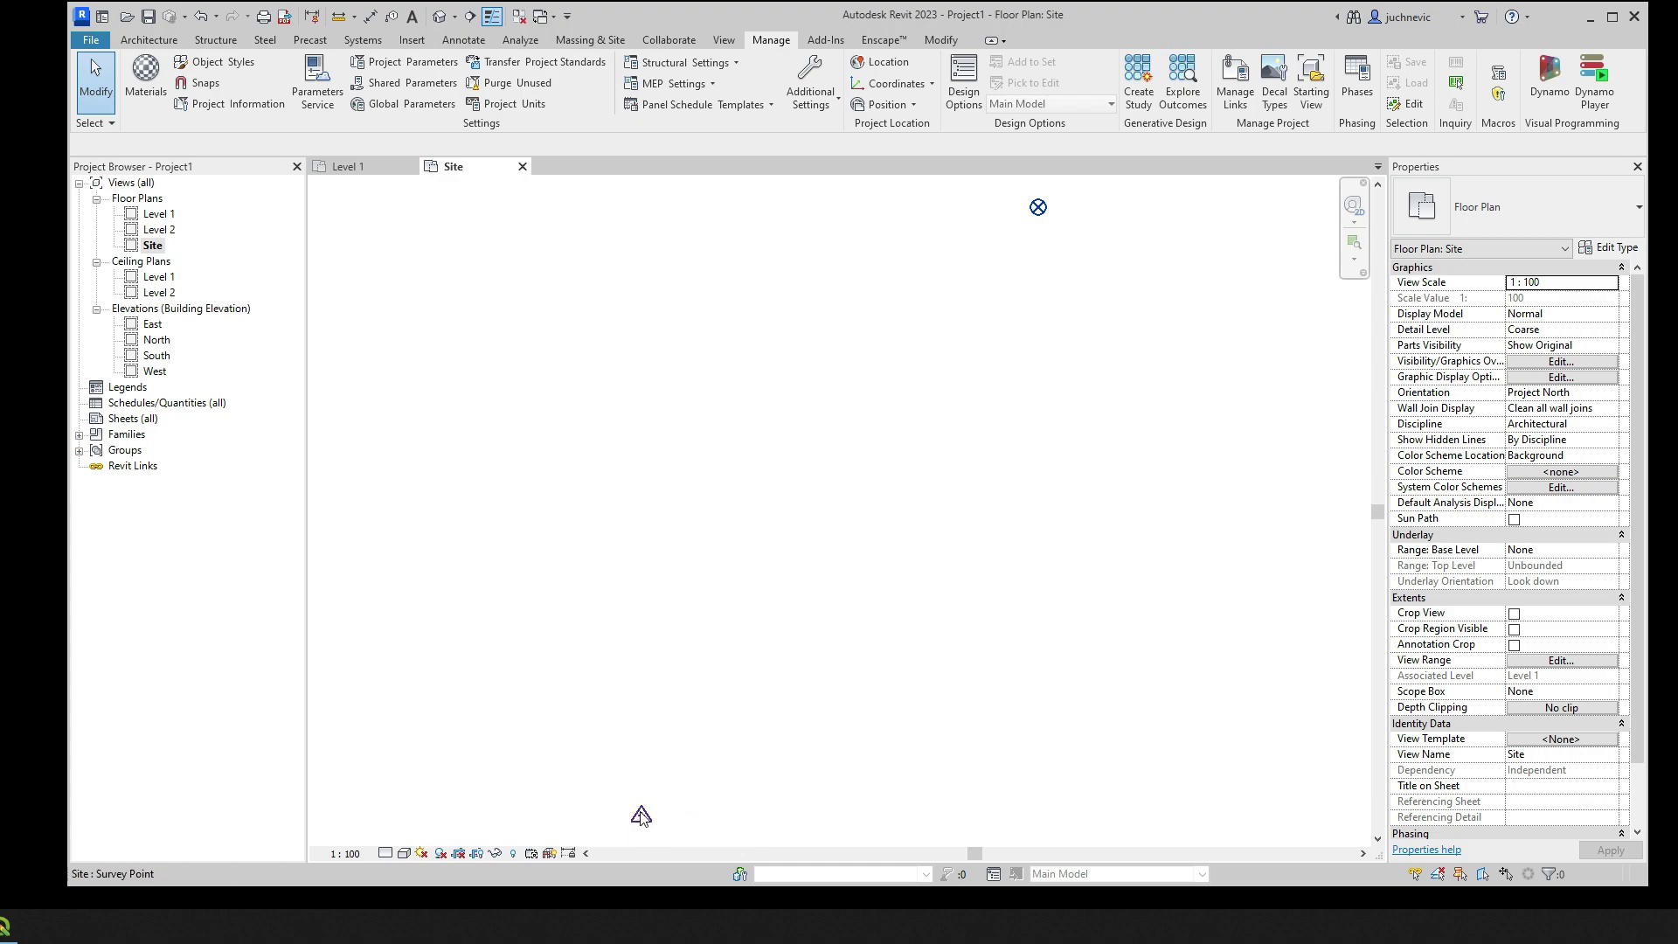
# Hide the survey point in the Site view
pyautogui.moveTo(1038, 207)
pyautogui.mouseDown()
pyautogui.moveTo(949, 409)
pyautogui.moveTo(955, 446)
pyautogui.mouseUp()
pyautogui.scroll(2, 954, 445)
pyautogui.scroll(3, 923, 427)
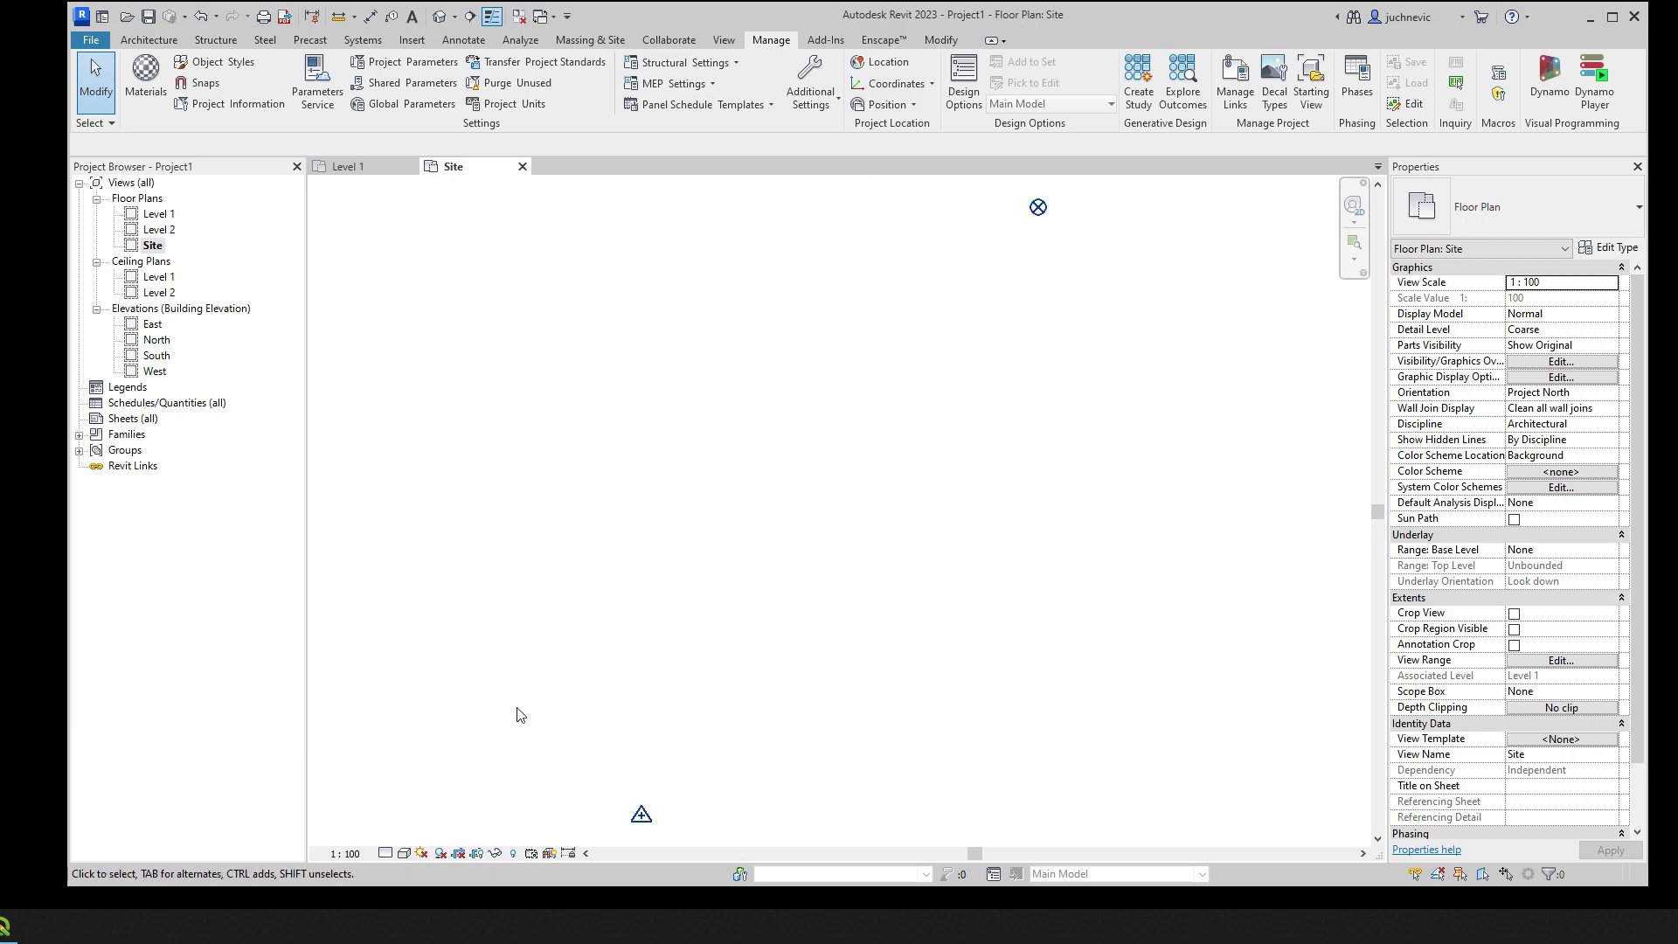
pyautogui.moveTo(522, 729); pyautogui.dragTo(682, 841)
pyautogui.rightClick(643, 817)
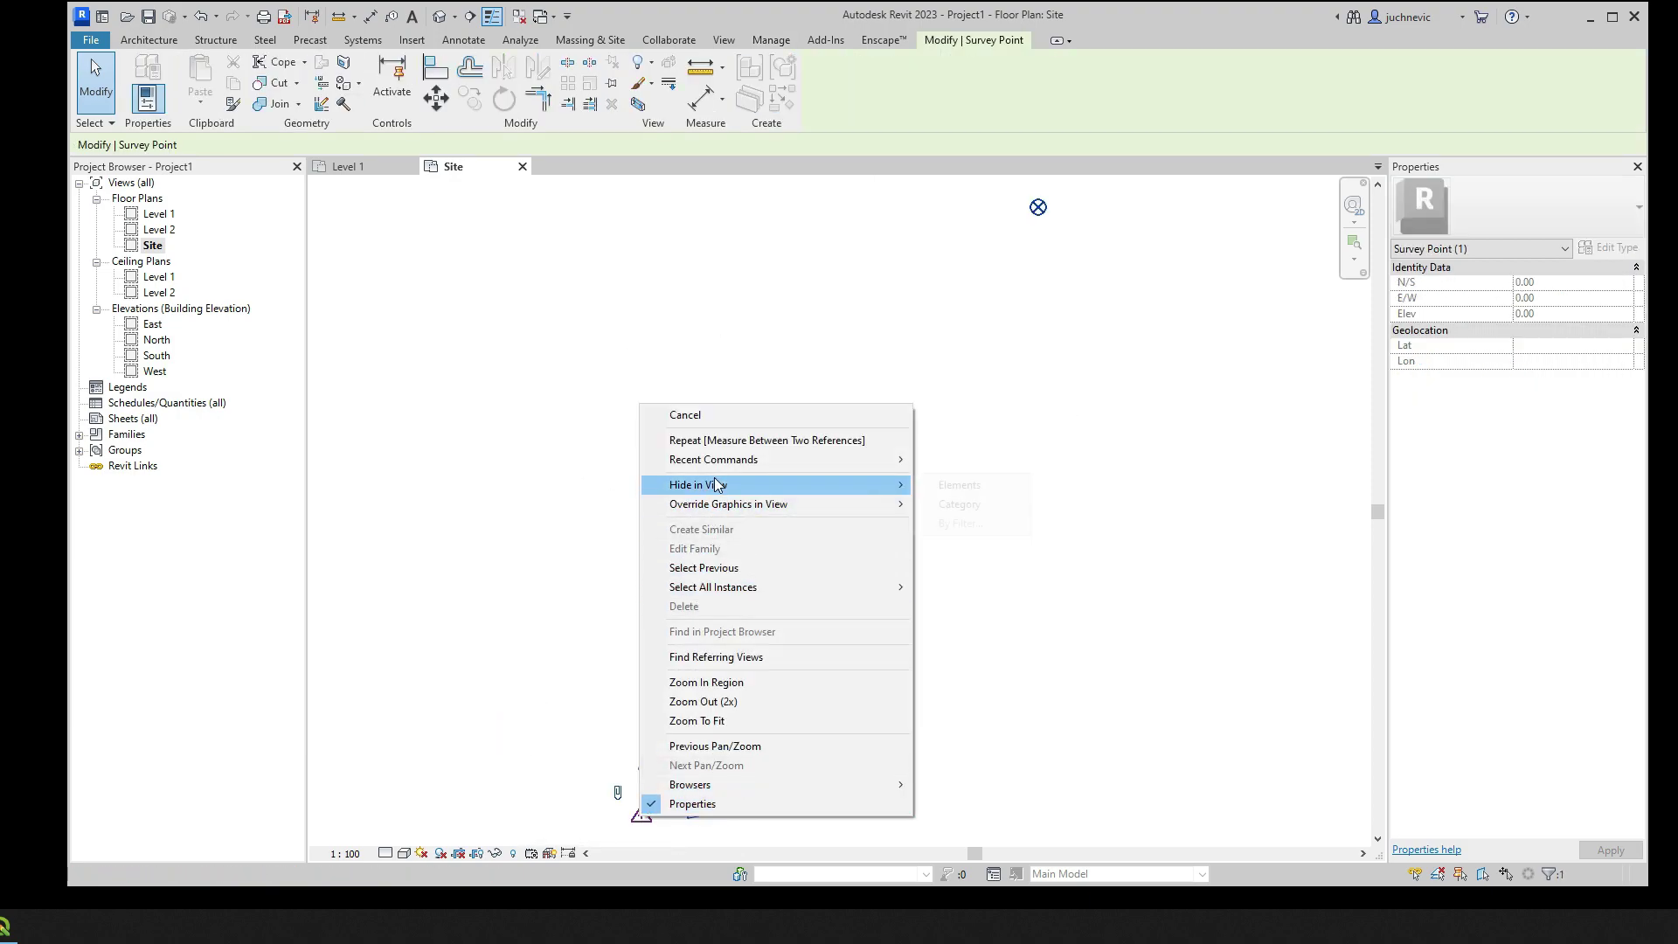
pyautogui.click(928, 486)
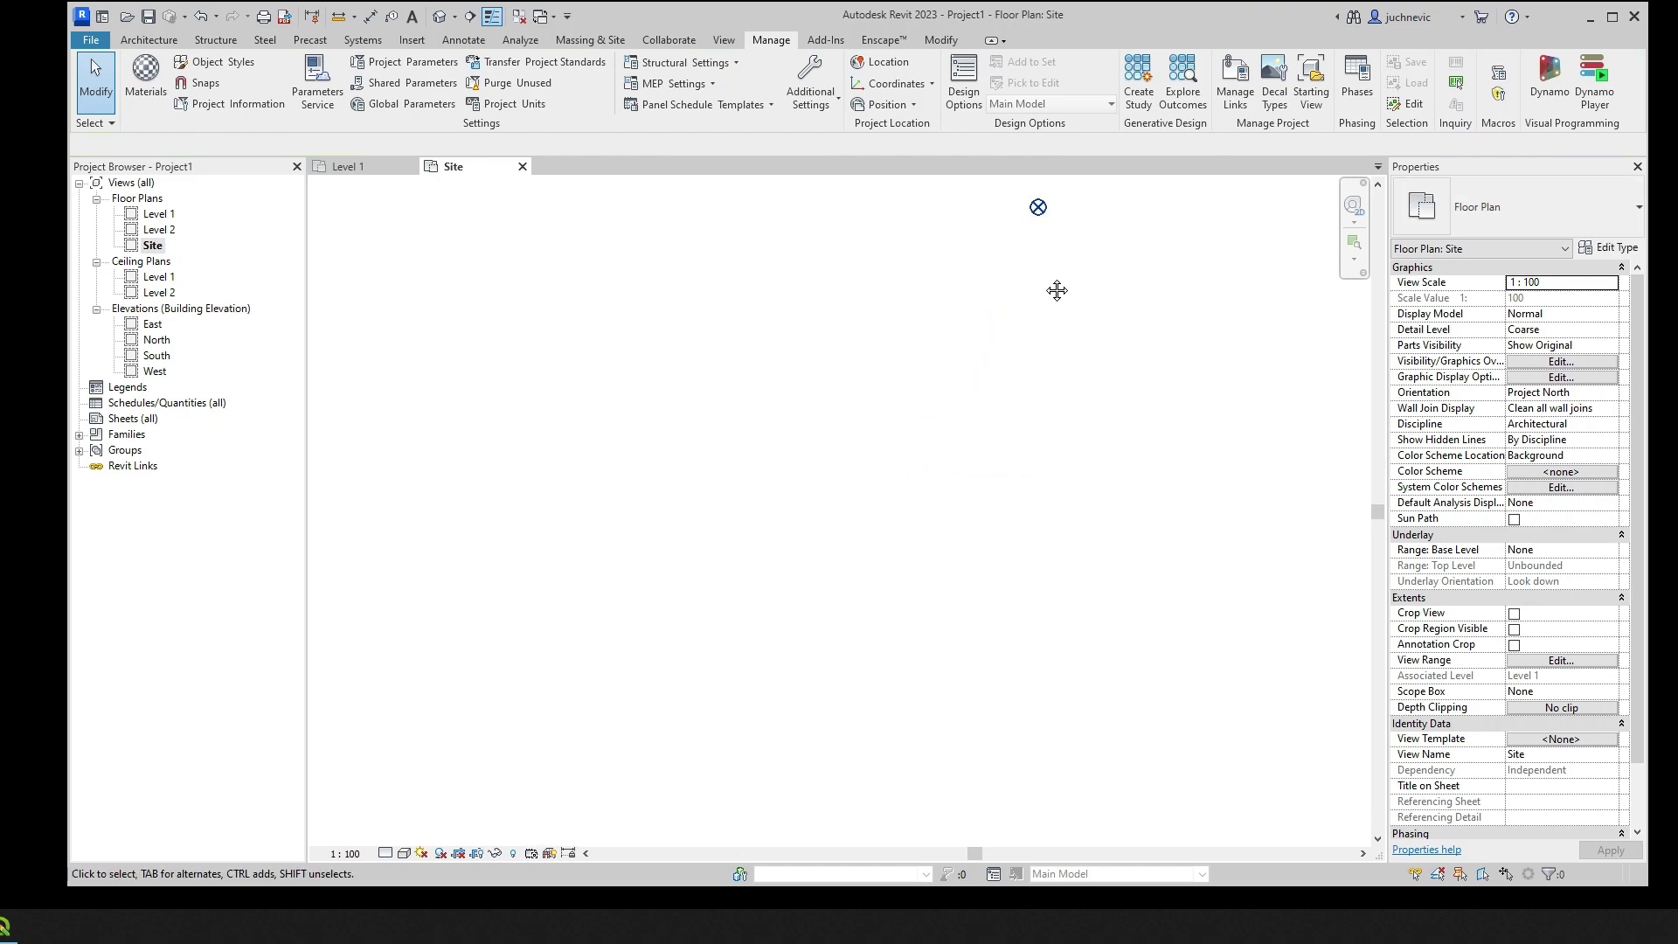
# Zoom to fit the whole parcel (ZF) and pan slightly left
pyautogui.press('z')
pyautogui.press('f')
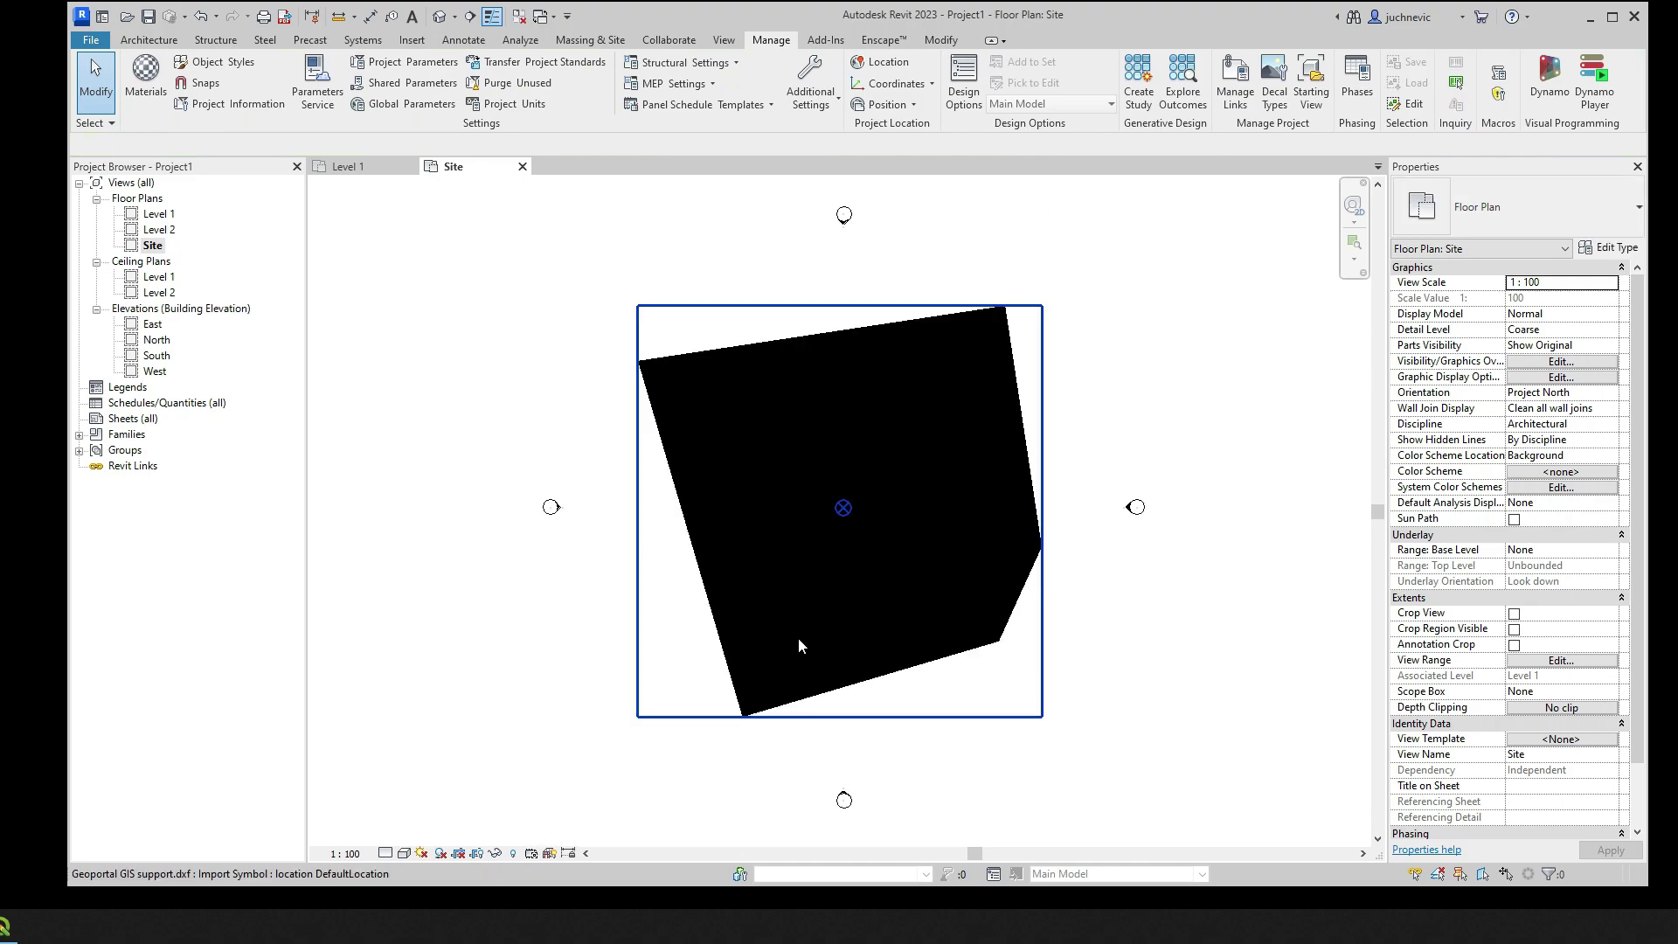
pyautogui.moveTo(698, 629); pyautogui.dragTo(655, 626, button='middle')
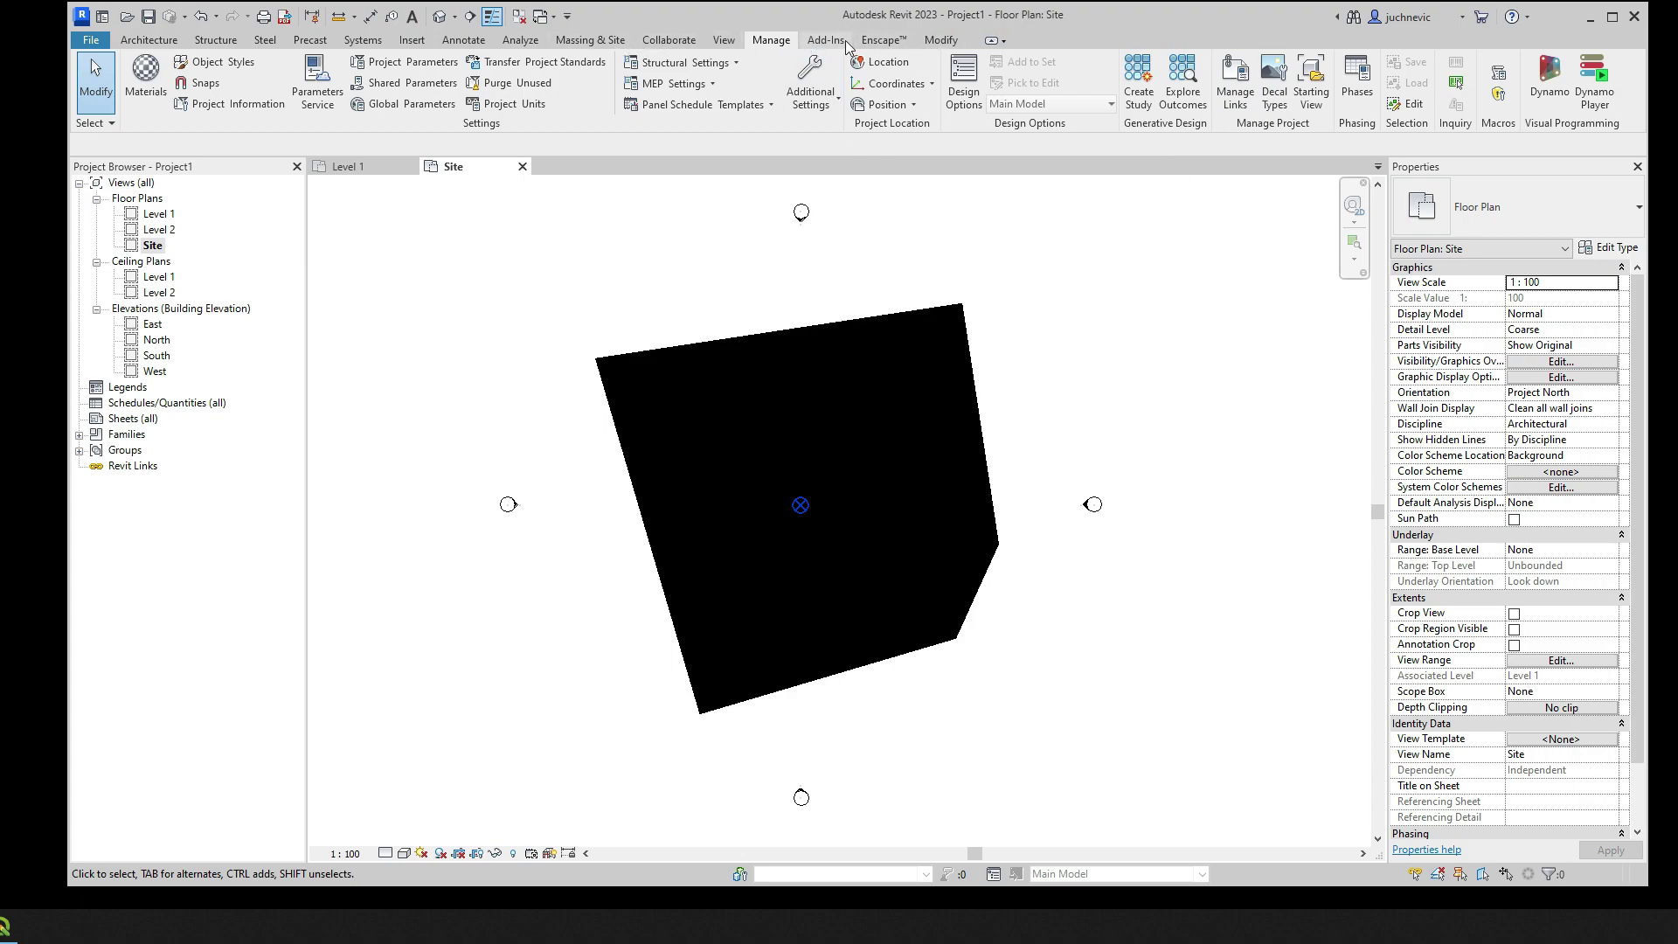
pyautogui.click(823, 42)
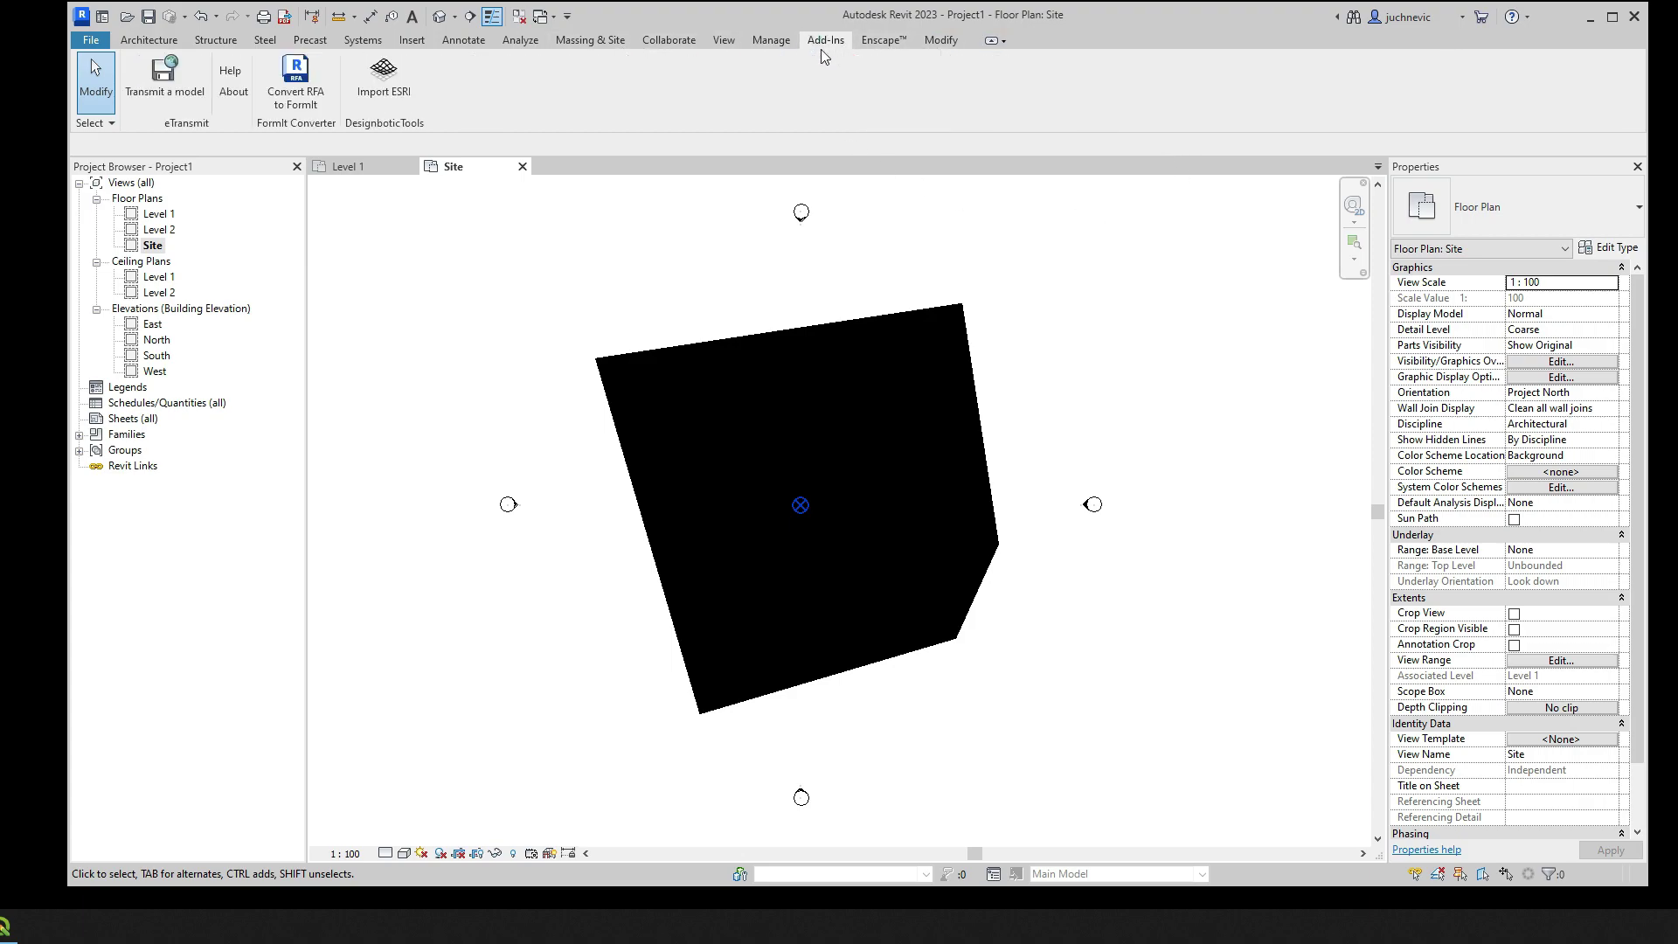
# Import the DTM .asc file, keeping meters, survey-point origin and terrain trimming
pyautogui.click(382, 85)
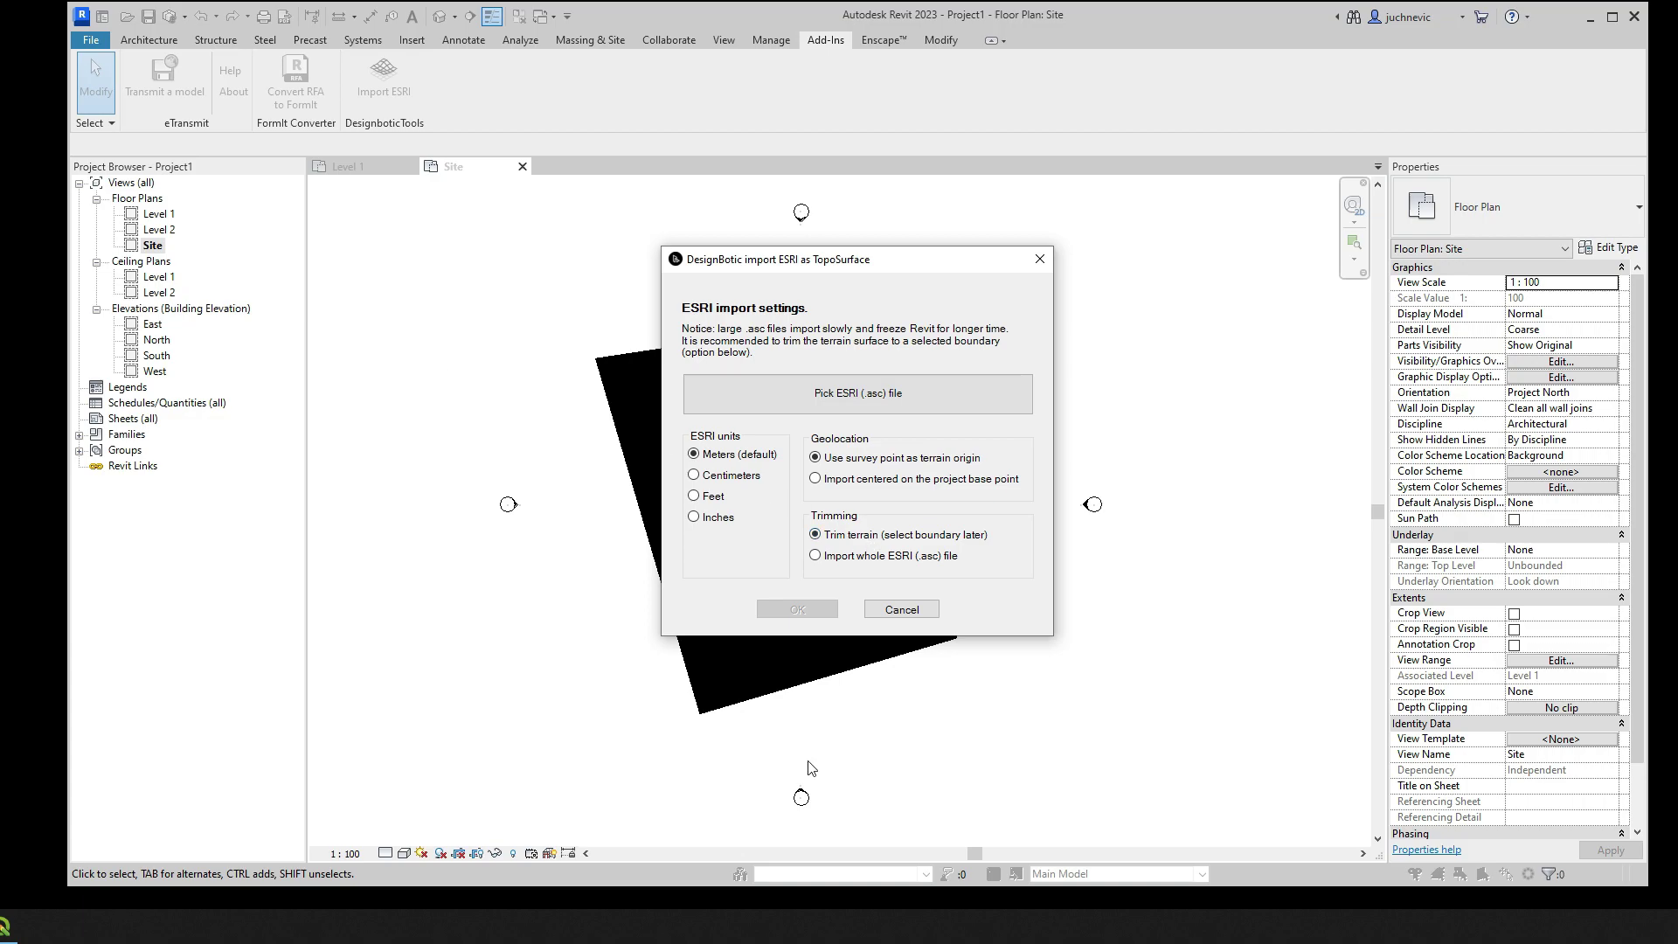
pyautogui.moveTo(909, 261); pyautogui.dragTo(1244, 266)
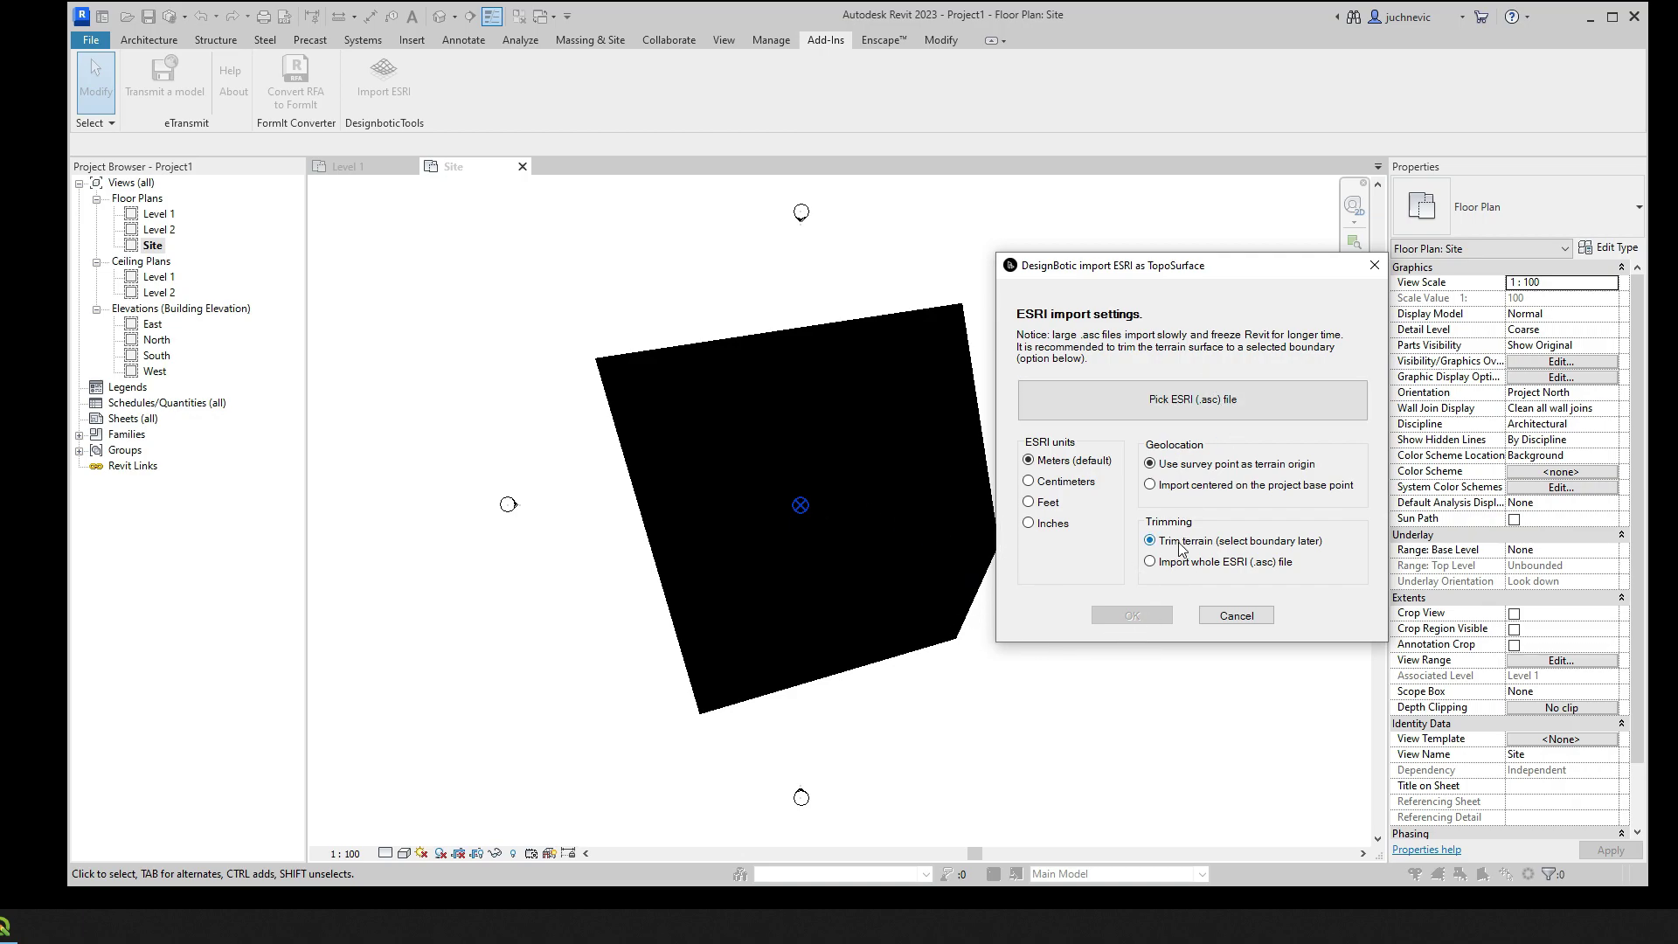
pyautogui.click(1150, 405)
pyautogui.click(815, 416)
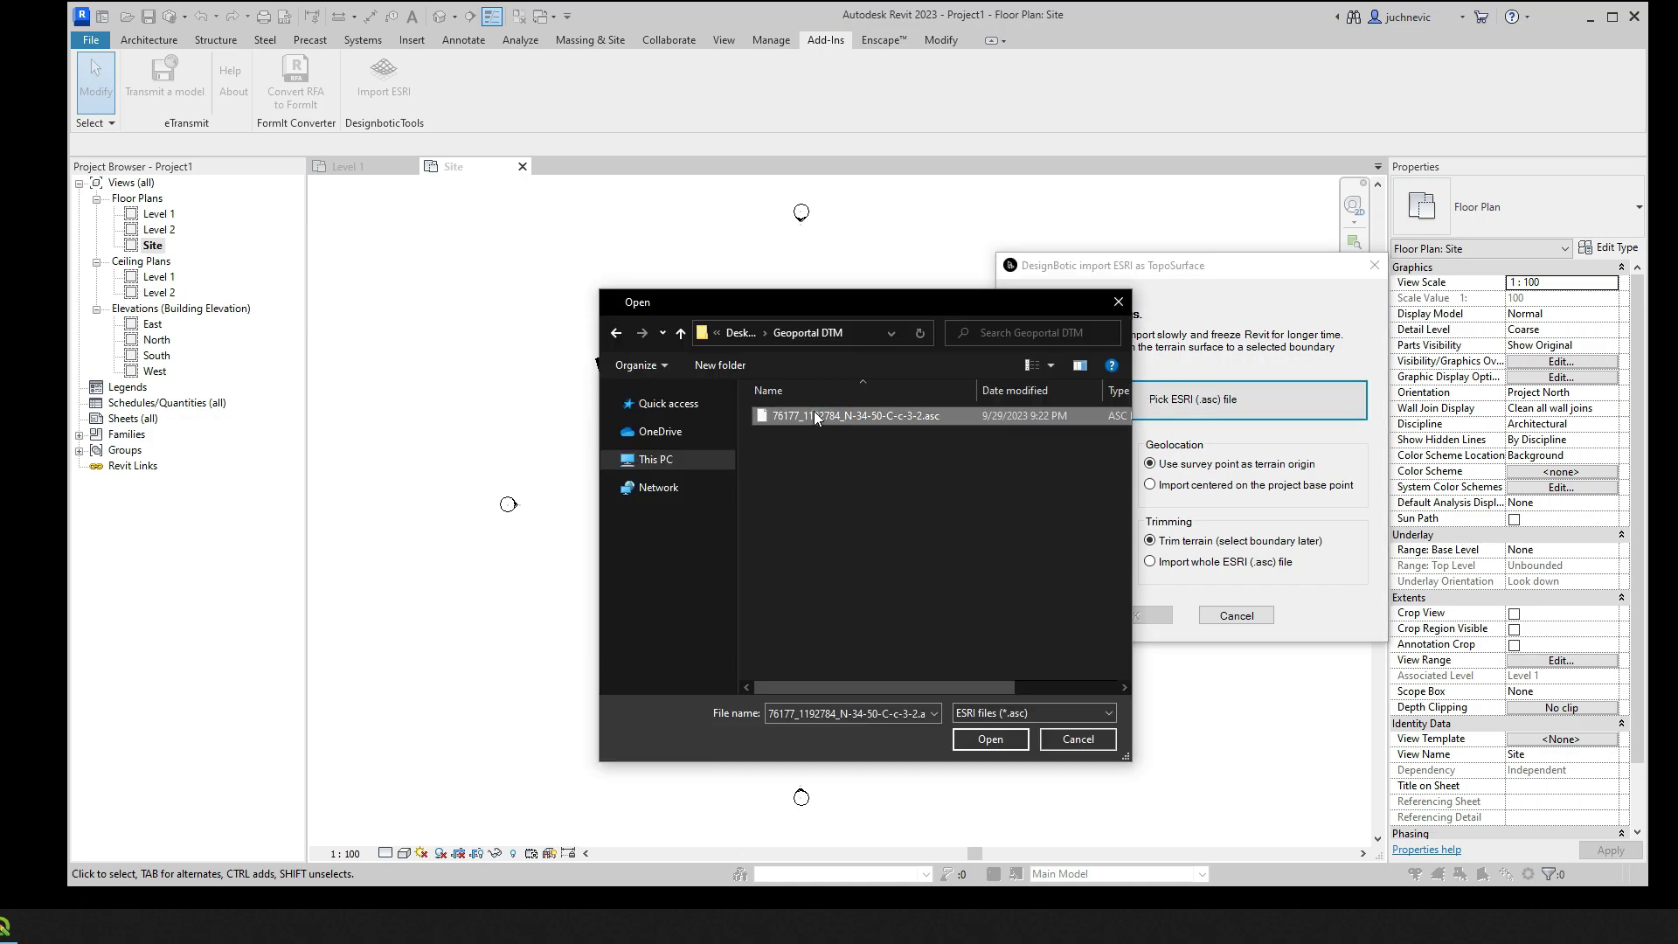
pyautogui.click(999, 741)
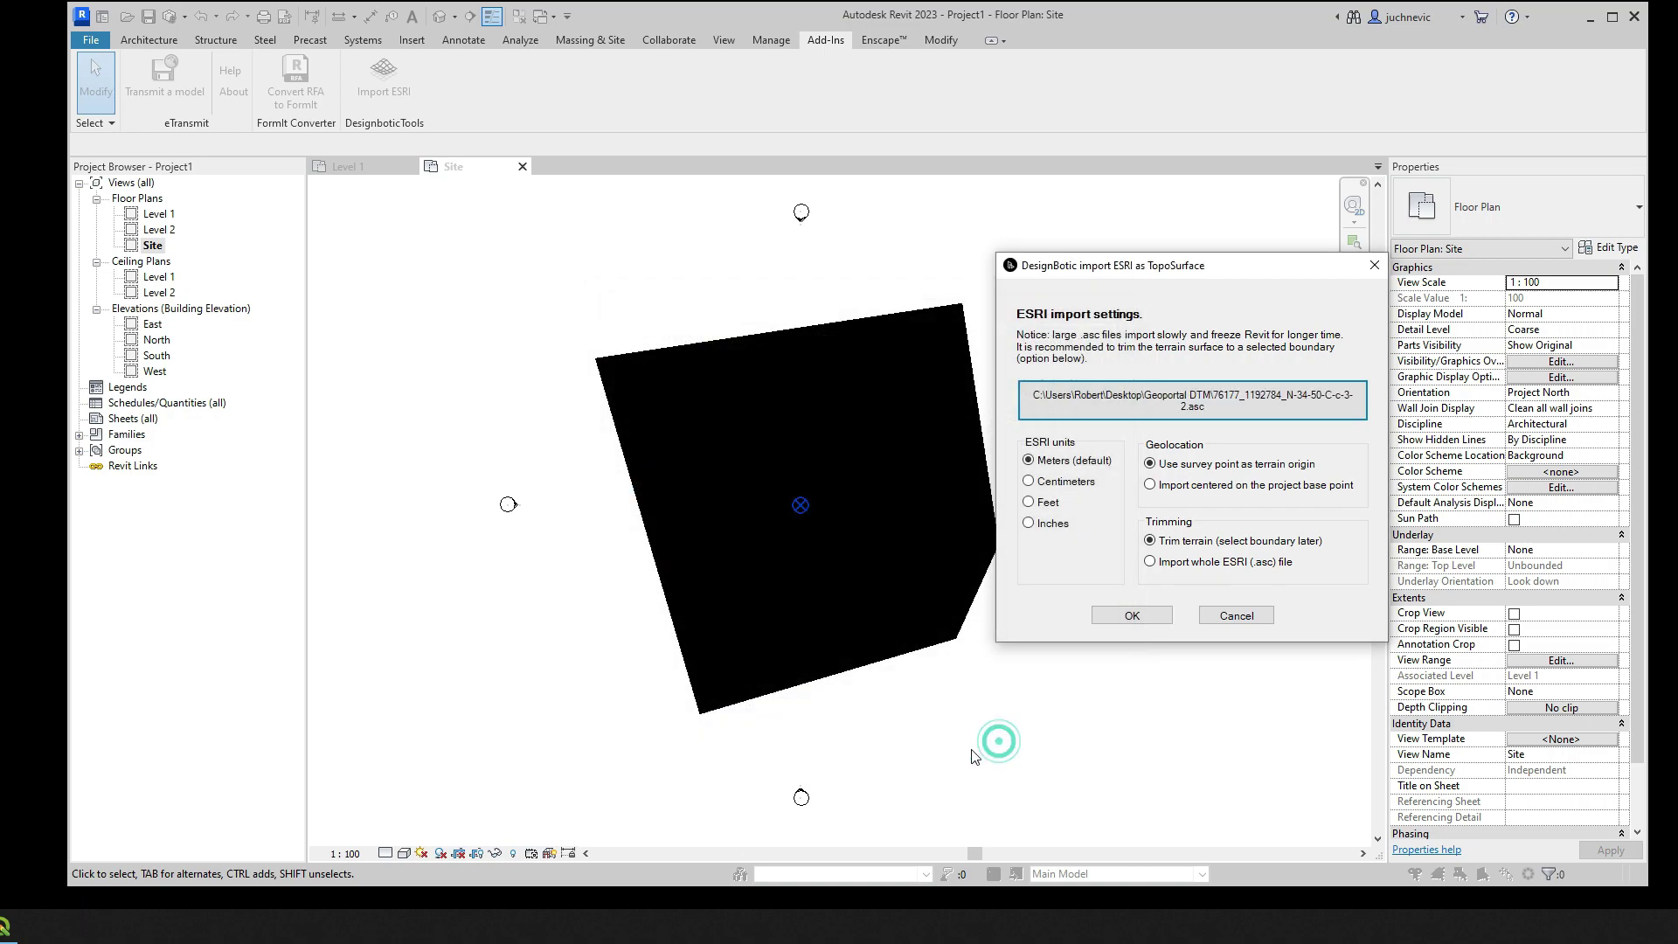
pyautogui.click(1132, 616)
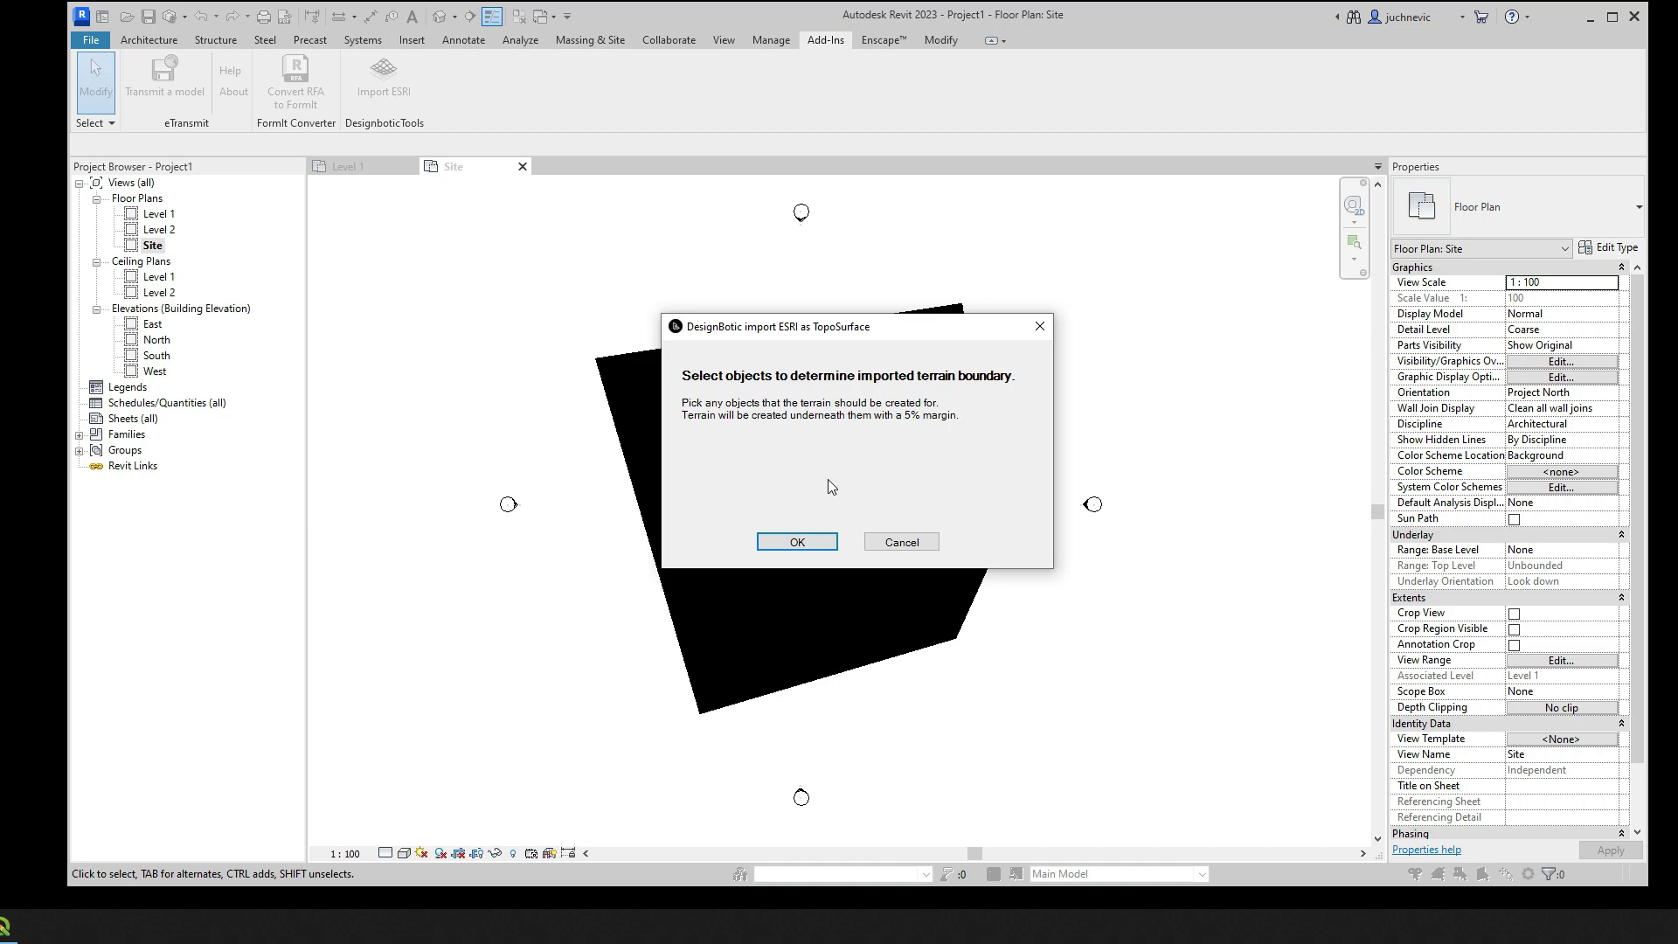
# Pick the parcel as terrain boundary and confirm creating the 1482-point toposurface
pyautogui.click(781, 548)
pyautogui.click(735, 396)
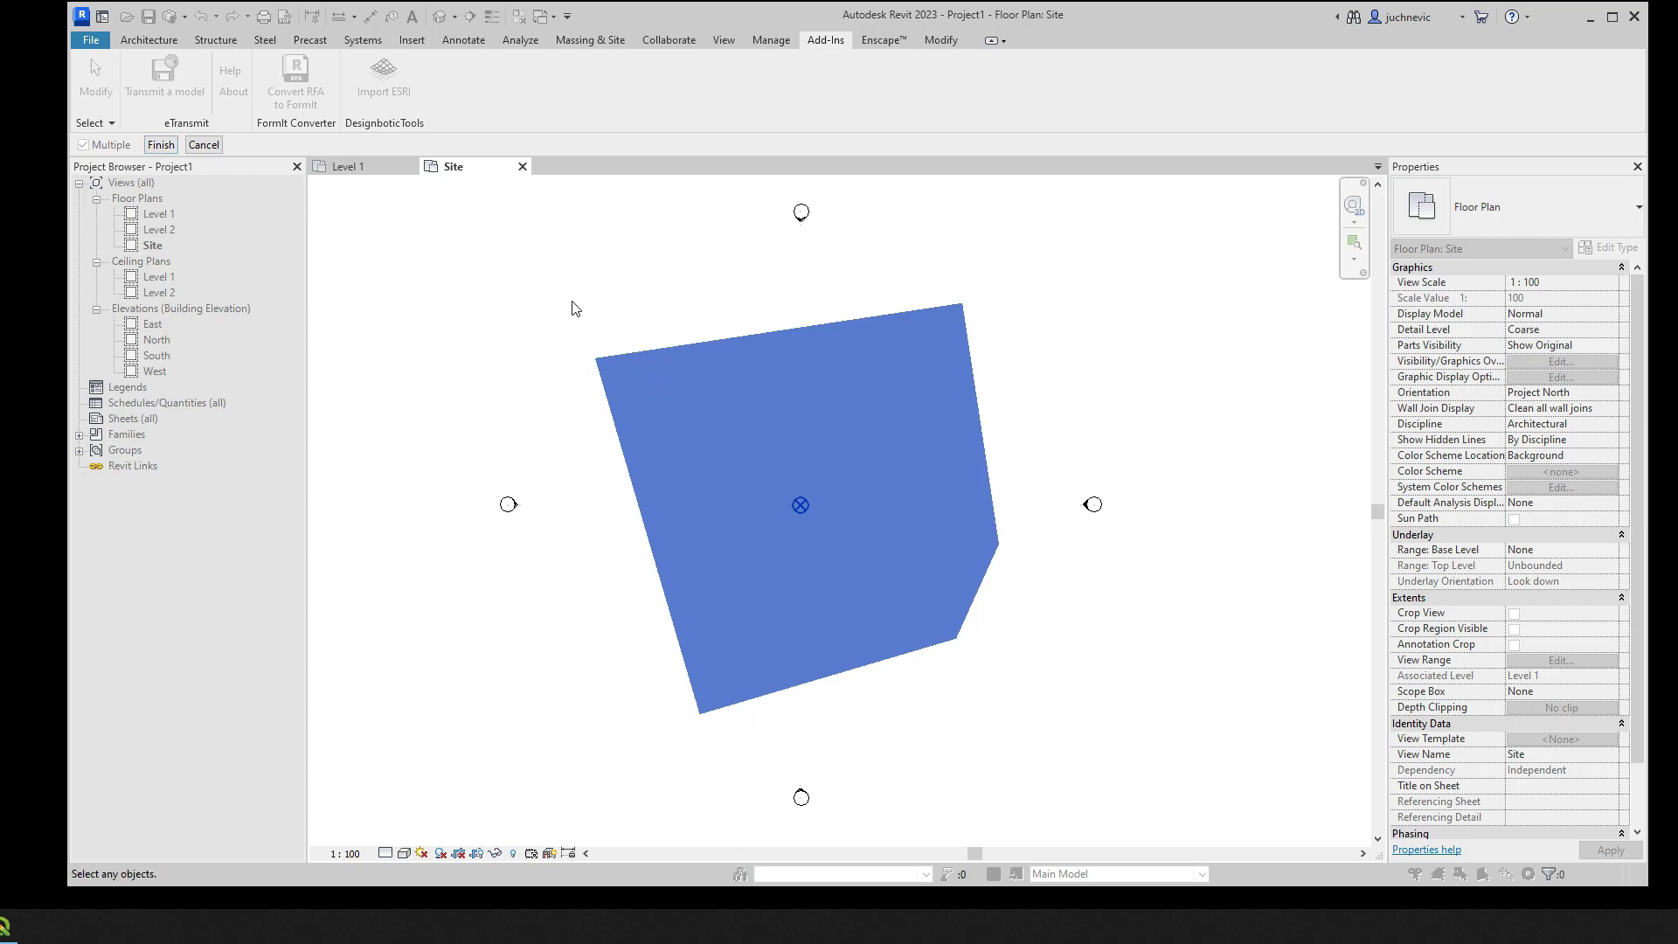
pyautogui.click(159, 147)
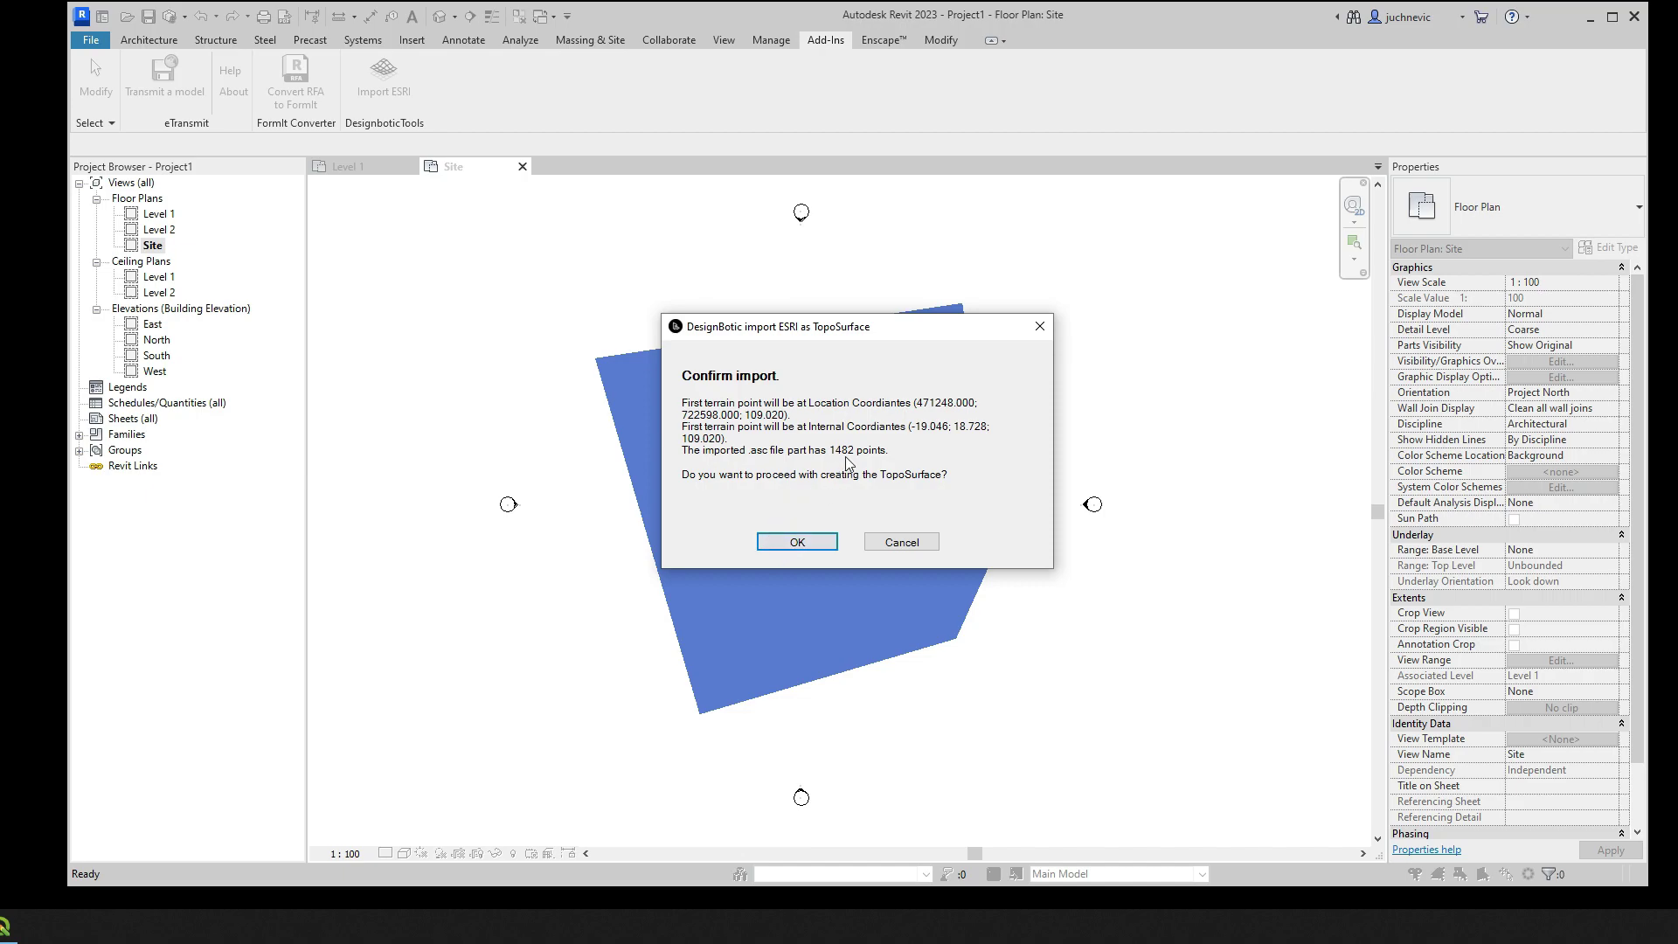
pyautogui.click(797, 542)
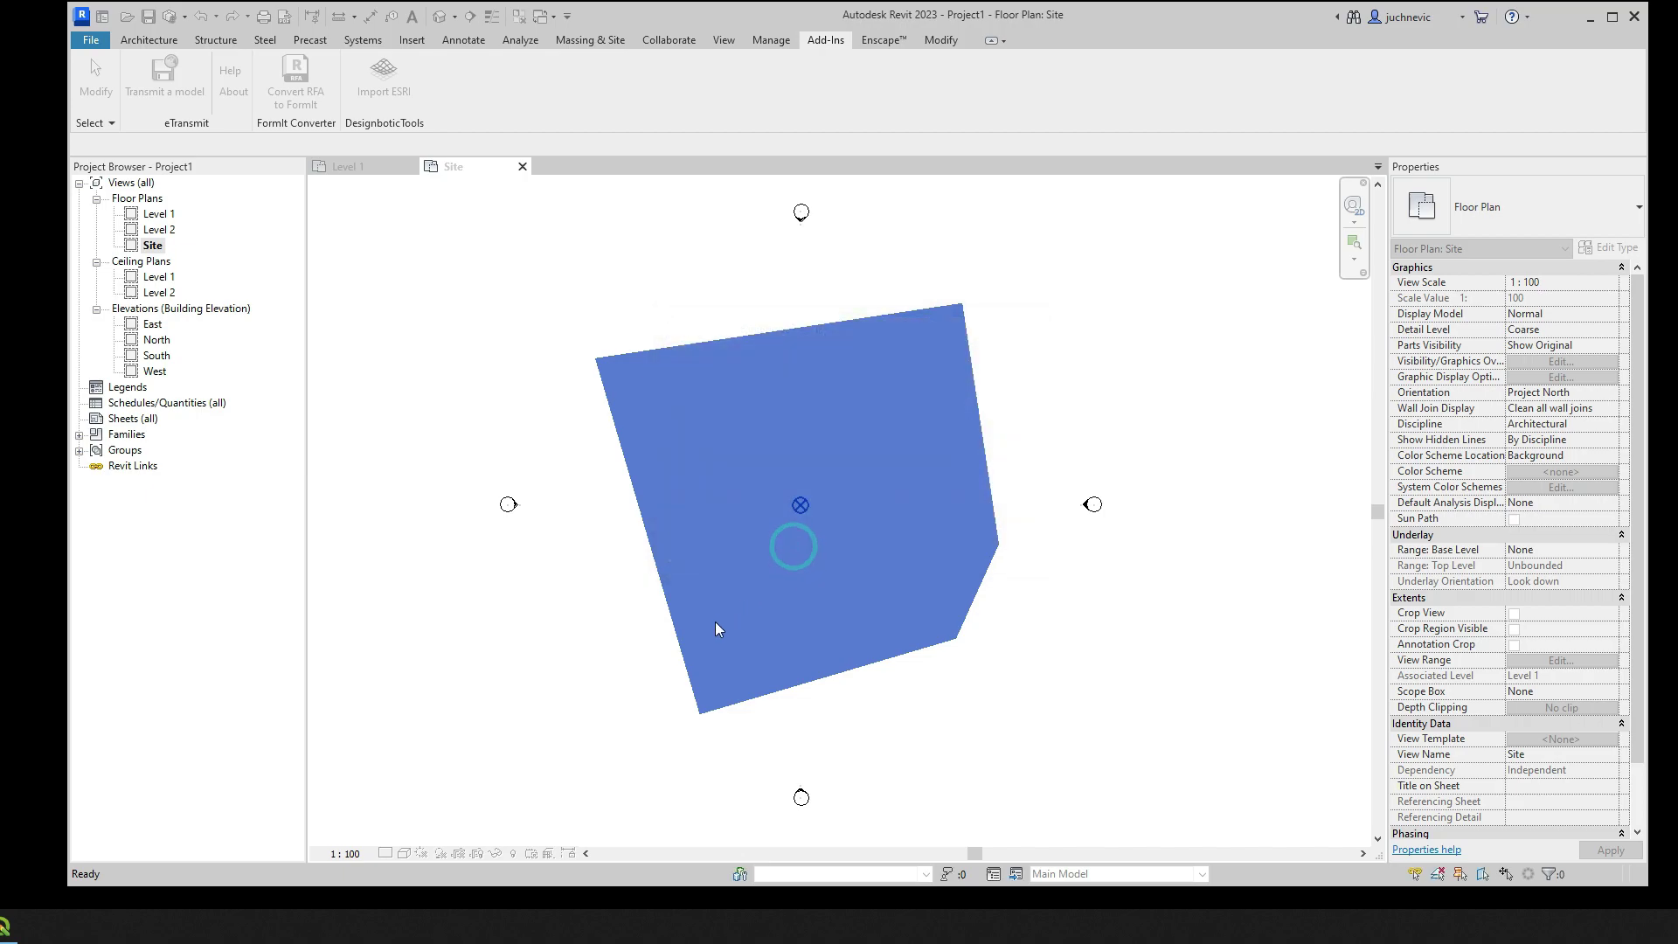
pyautogui.click(429, 615)
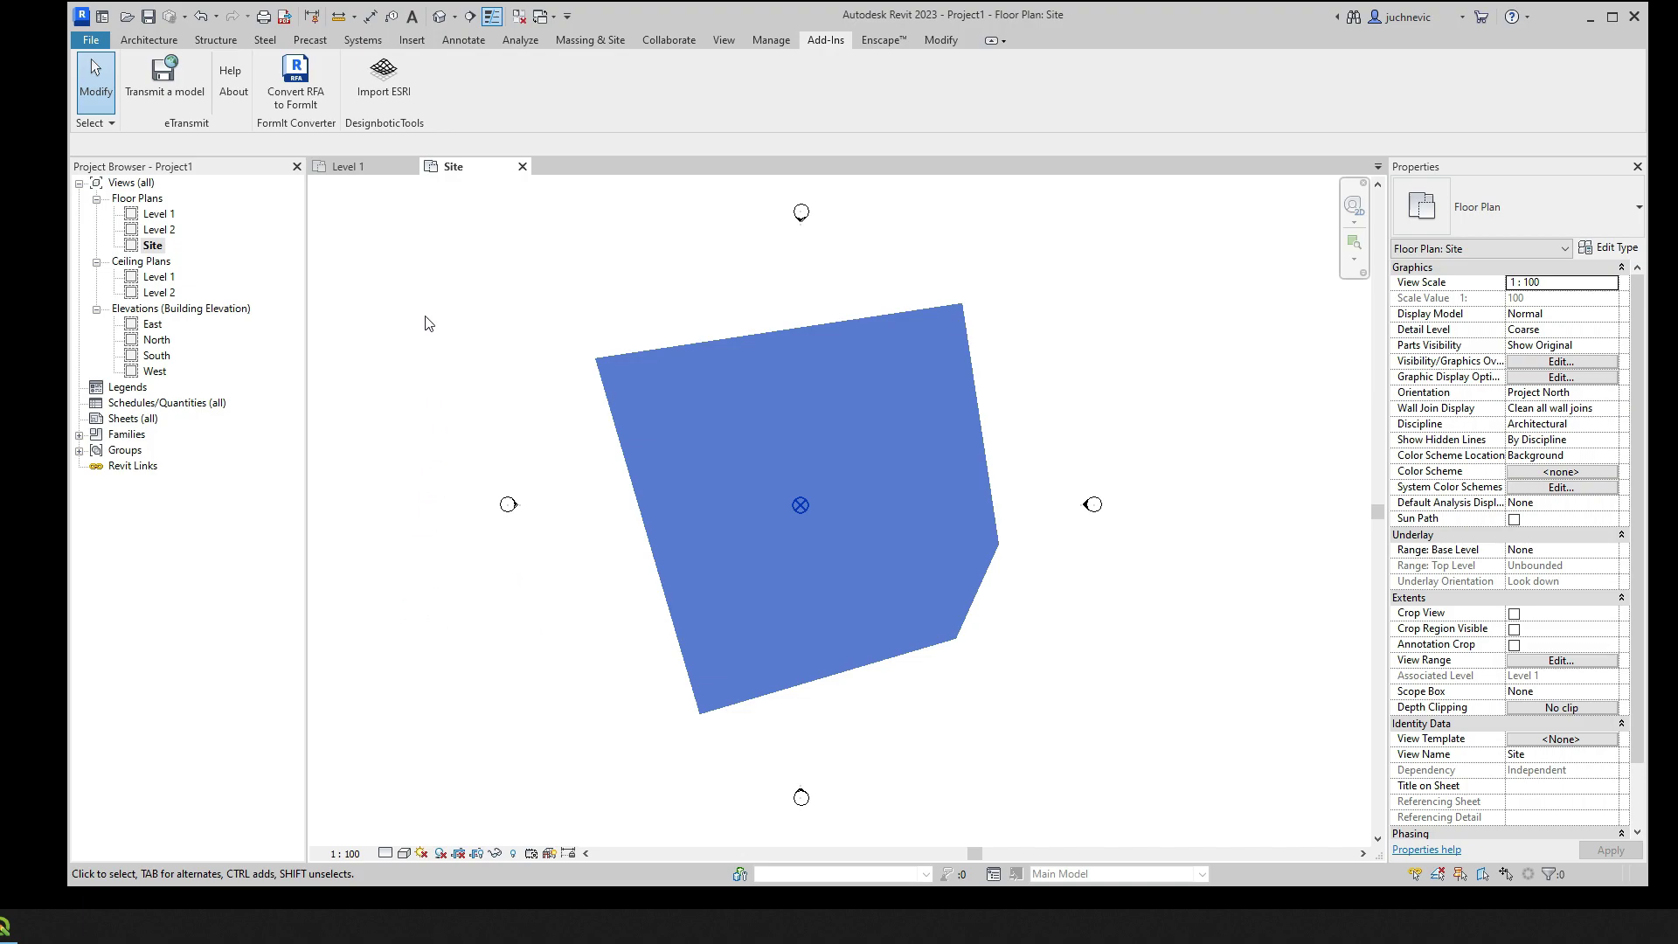
# Orbit the terrain in the default 3D view with Consistent Colors shading, then reopen the Site plan
pyautogui.click(440, 16)
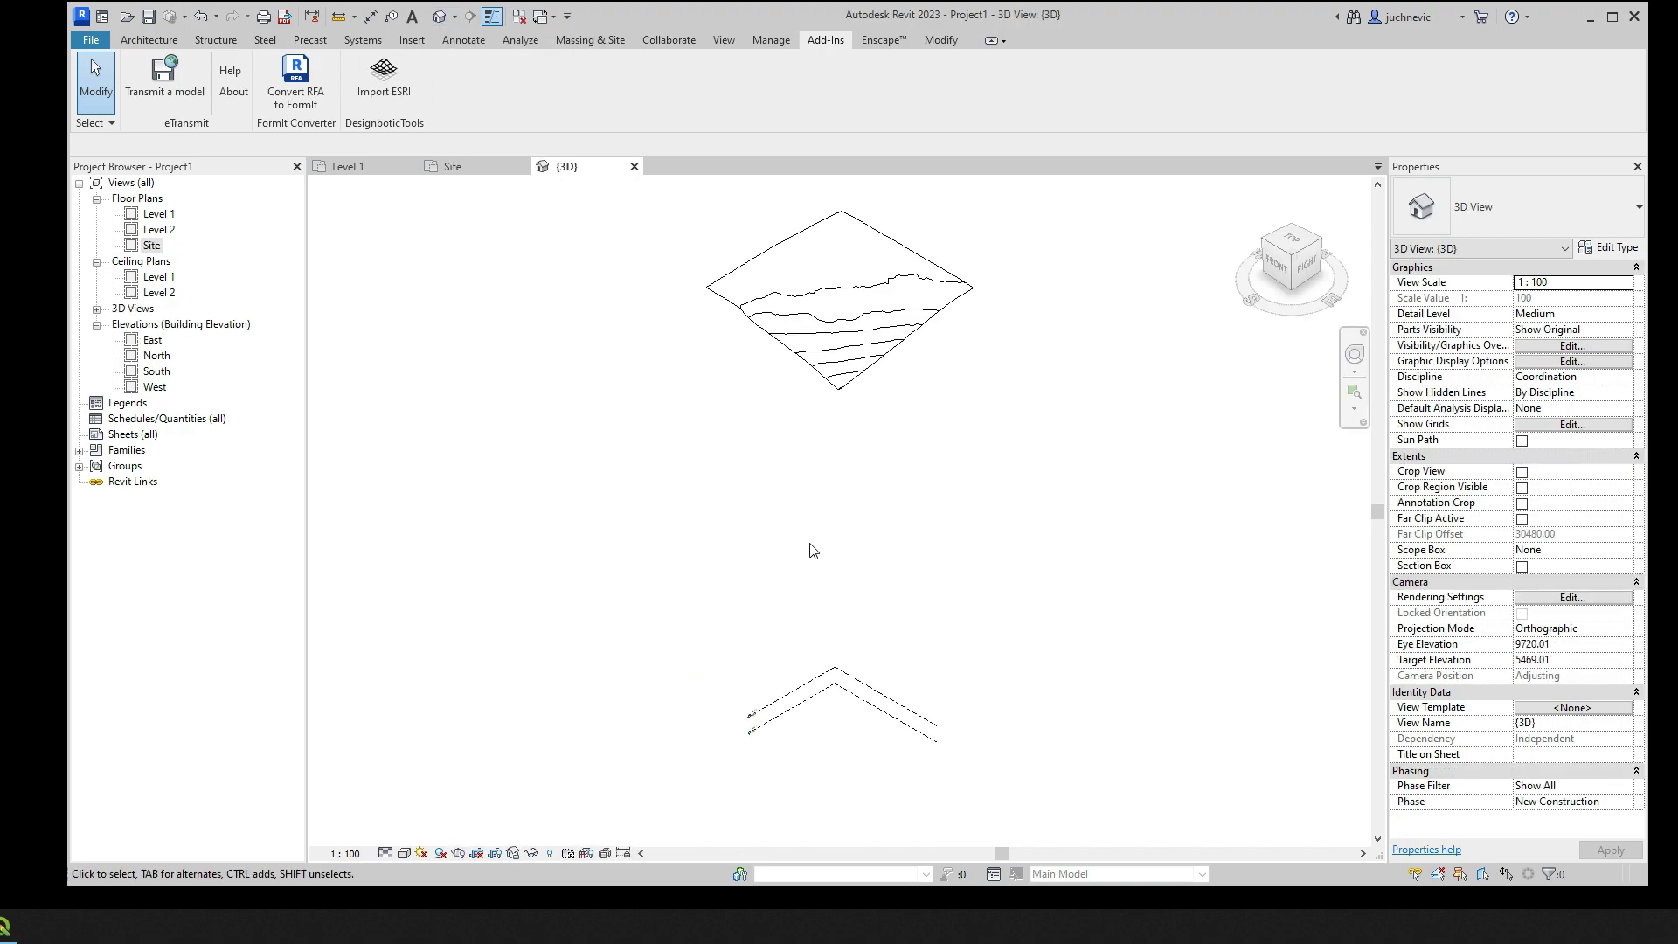
pyautogui.keyDown('shift'); pyautogui.moveTo(810, 550); pyautogui.dragTo(873, 438, button='middle'); pyautogui.keyUp('shift')
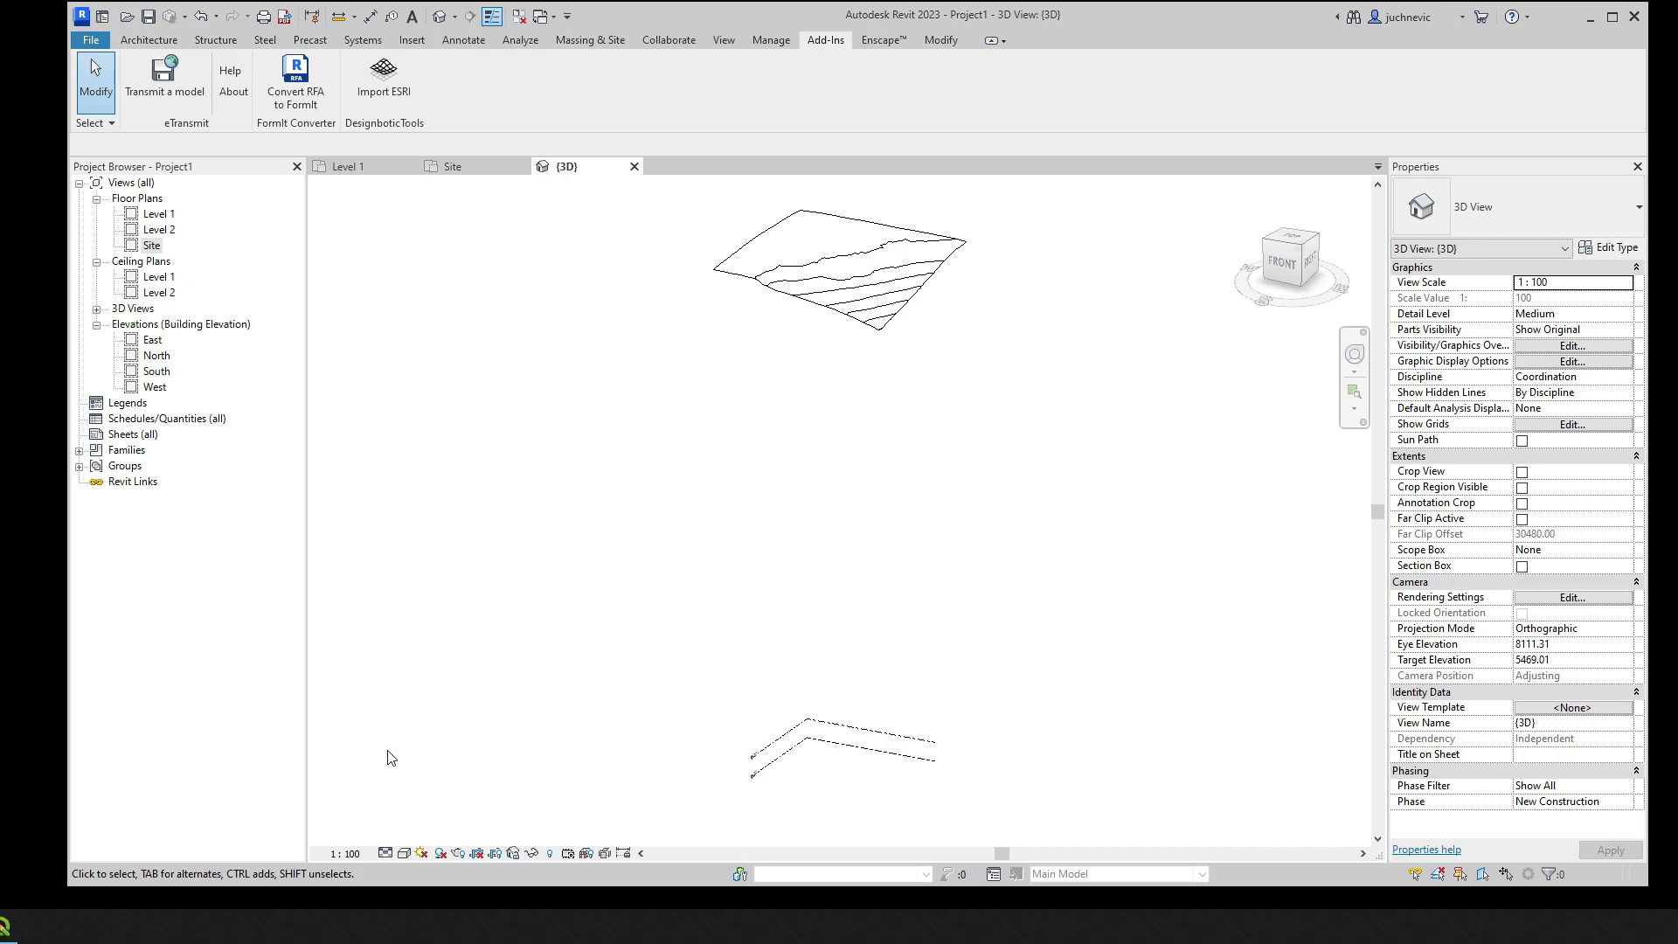
pyautogui.click(402, 852)
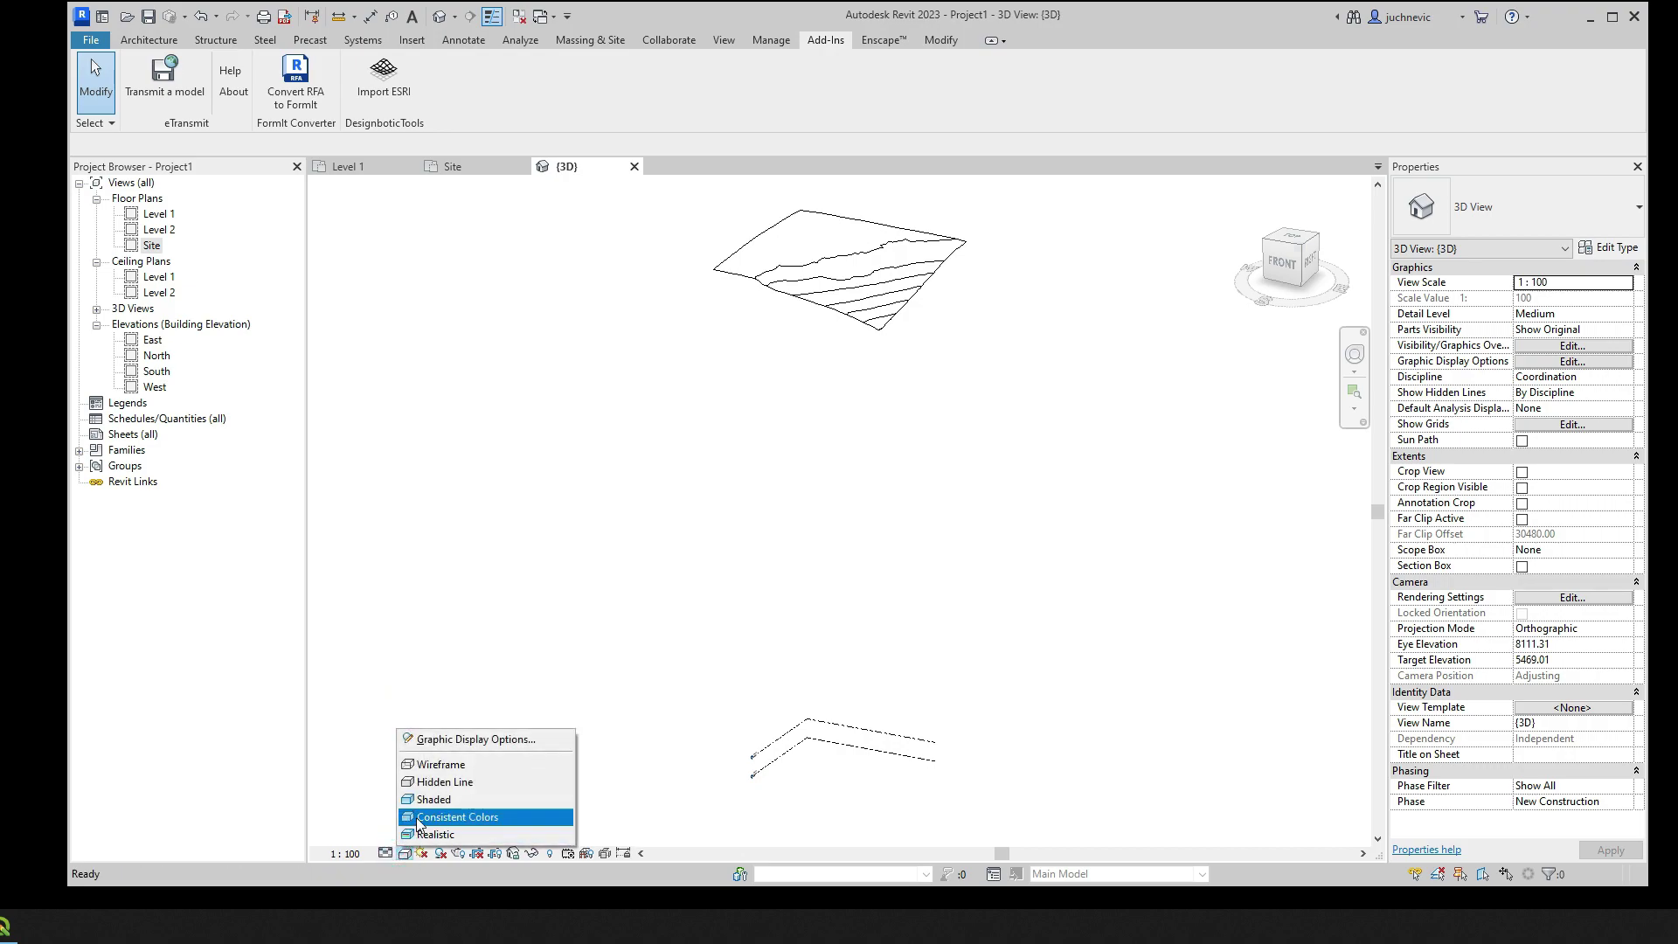
pyautogui.click(419, 824)
pyautogui.moveTo(783, 480)
pyautogui.keyDown('shift'); pyautogui.mouseDown(button='middle')
pyautogui.moveTo(923, 629)
pyautogui.moveTo(973, 454)
pyautogui.mouseUp(button='middle'); pyautogui.keyUp('shift')
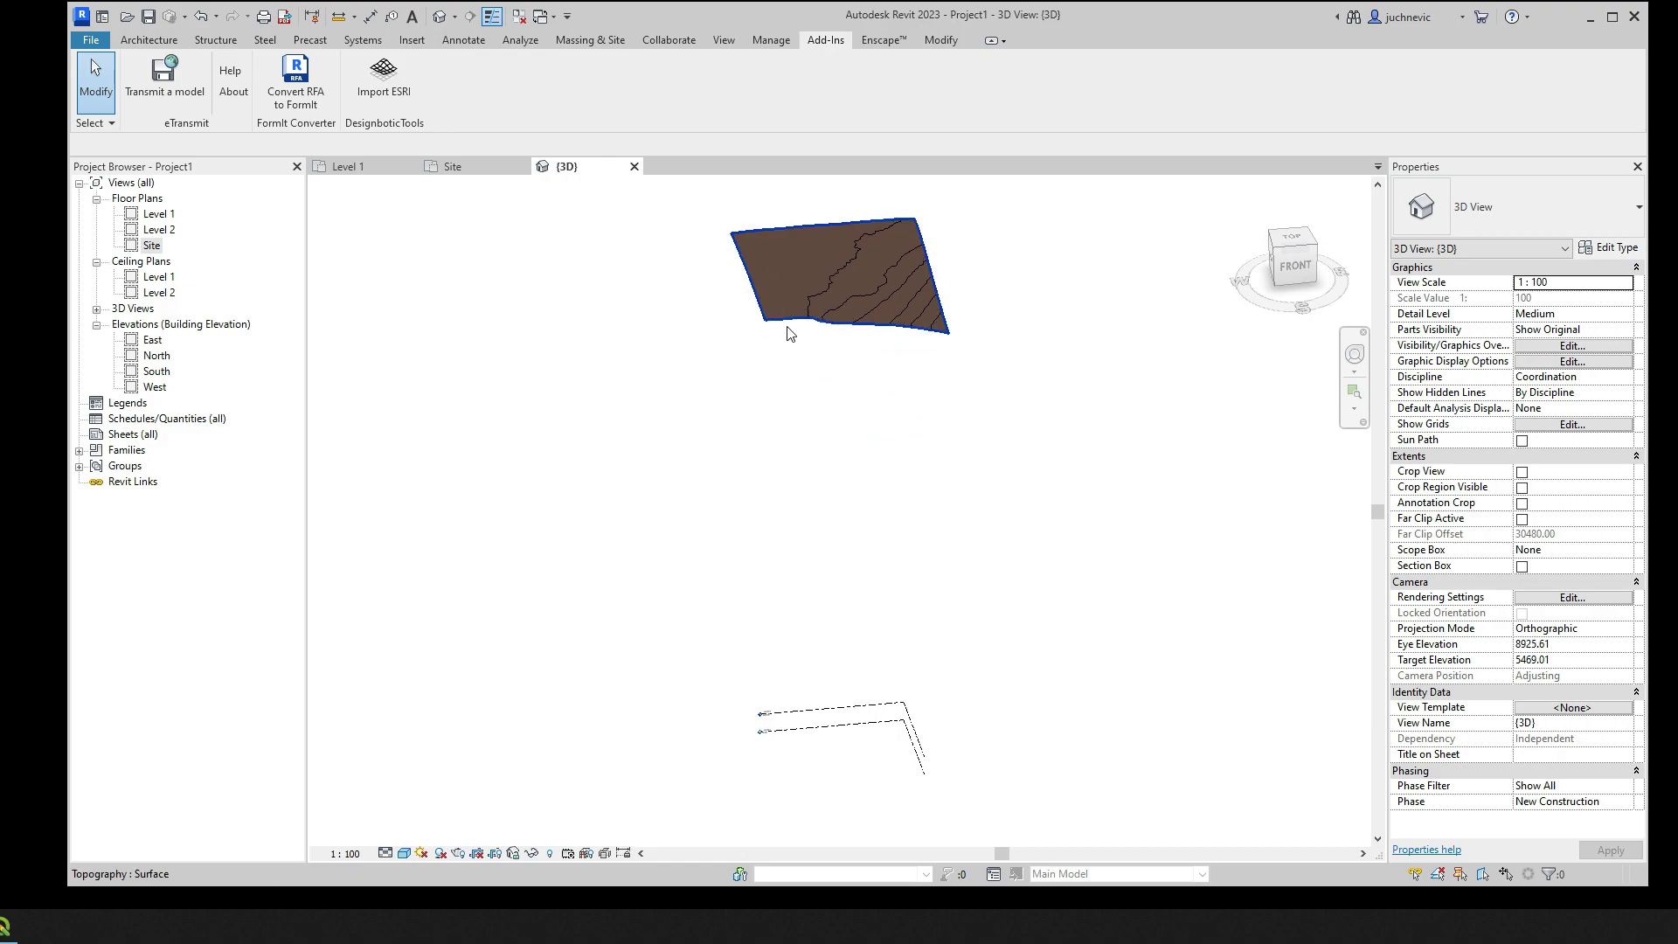
pyautogui.doubleClick(152, 247)
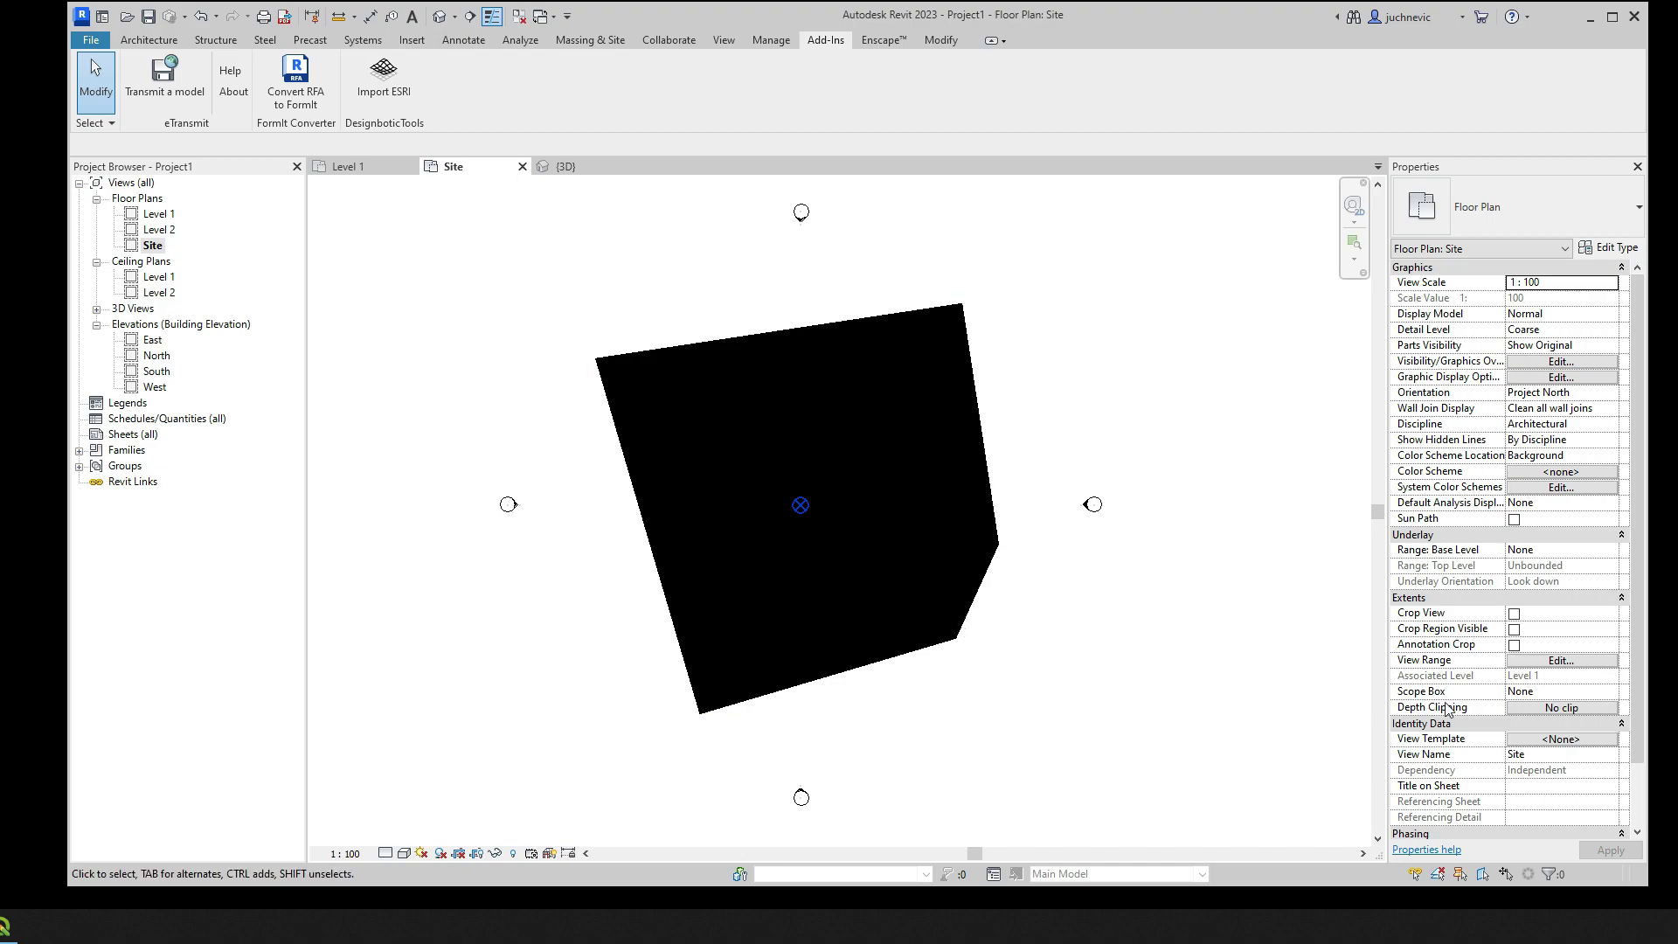
# In the 3D view, edit the toposurface and check an interior point's elevation
pyautogui.click(564, 166)
pyautogui.click(878, 306)
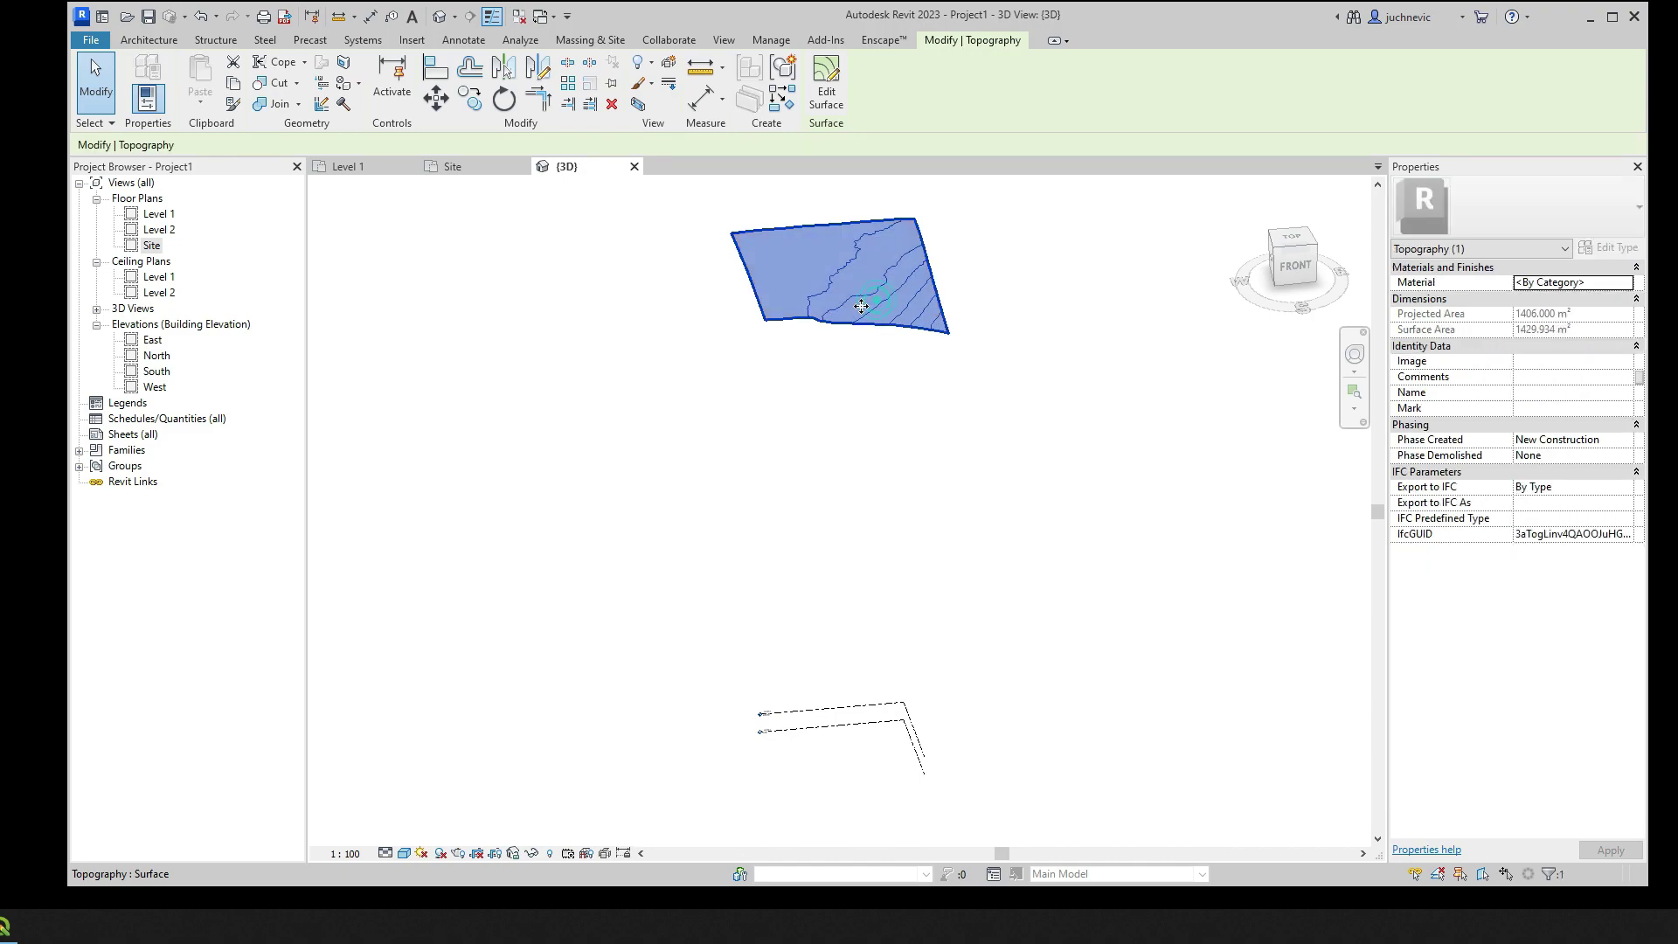
pyautogui.click(826, 83)
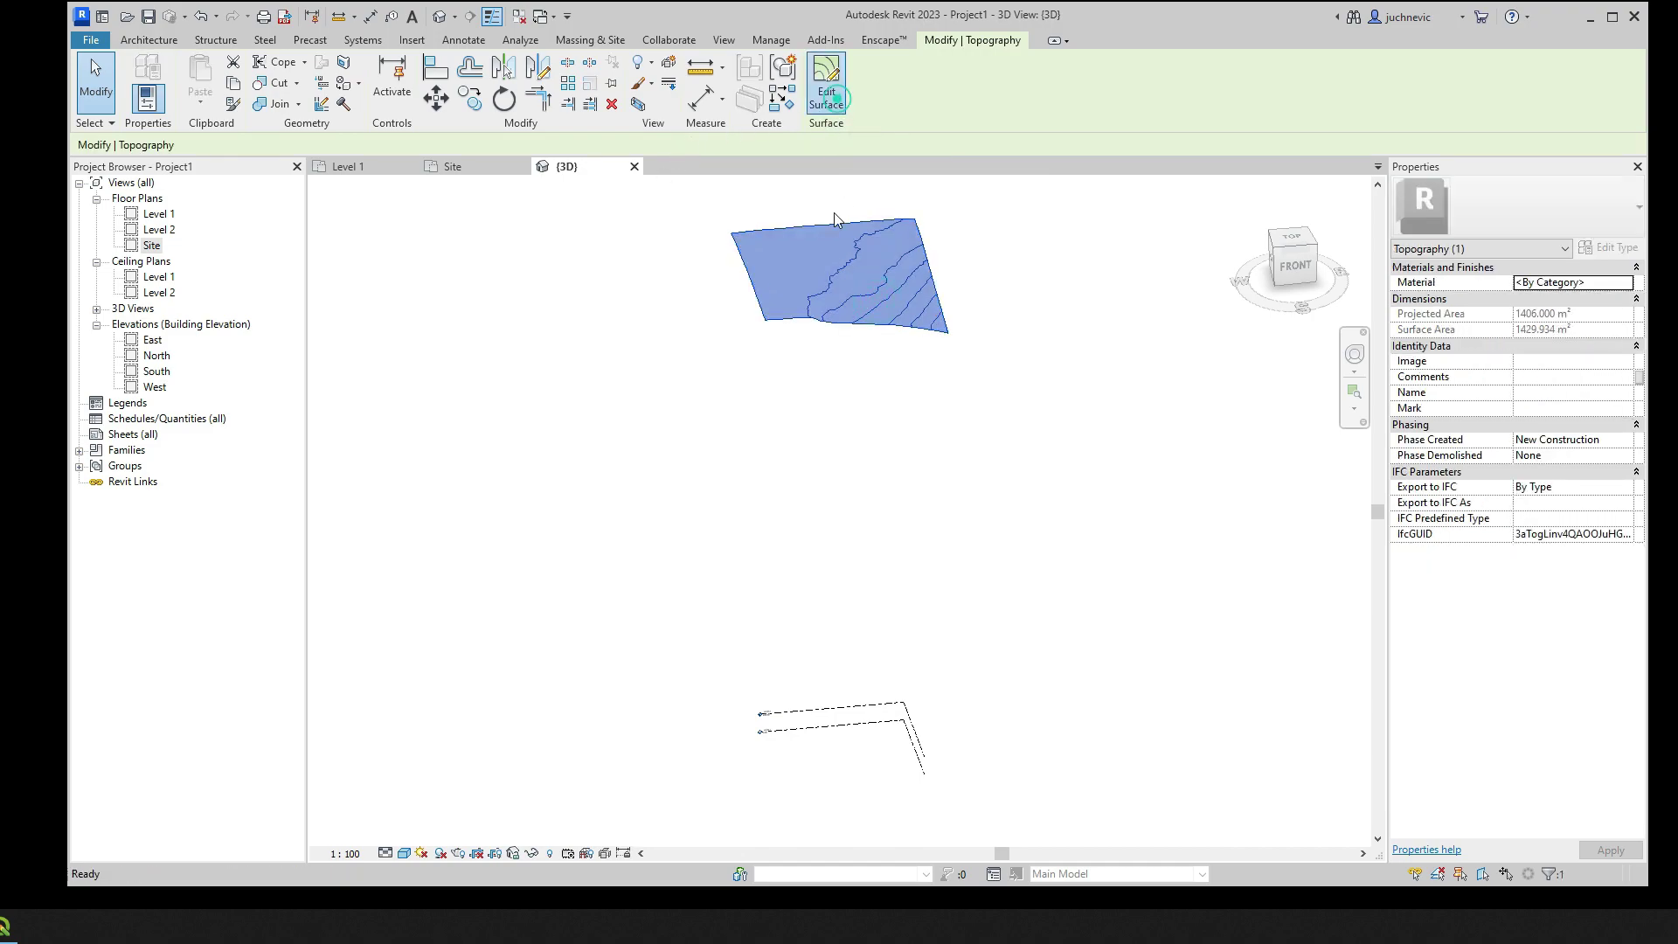
pyautogui.click(869, 289)
pyautogui.scroll(3, 869, 290)
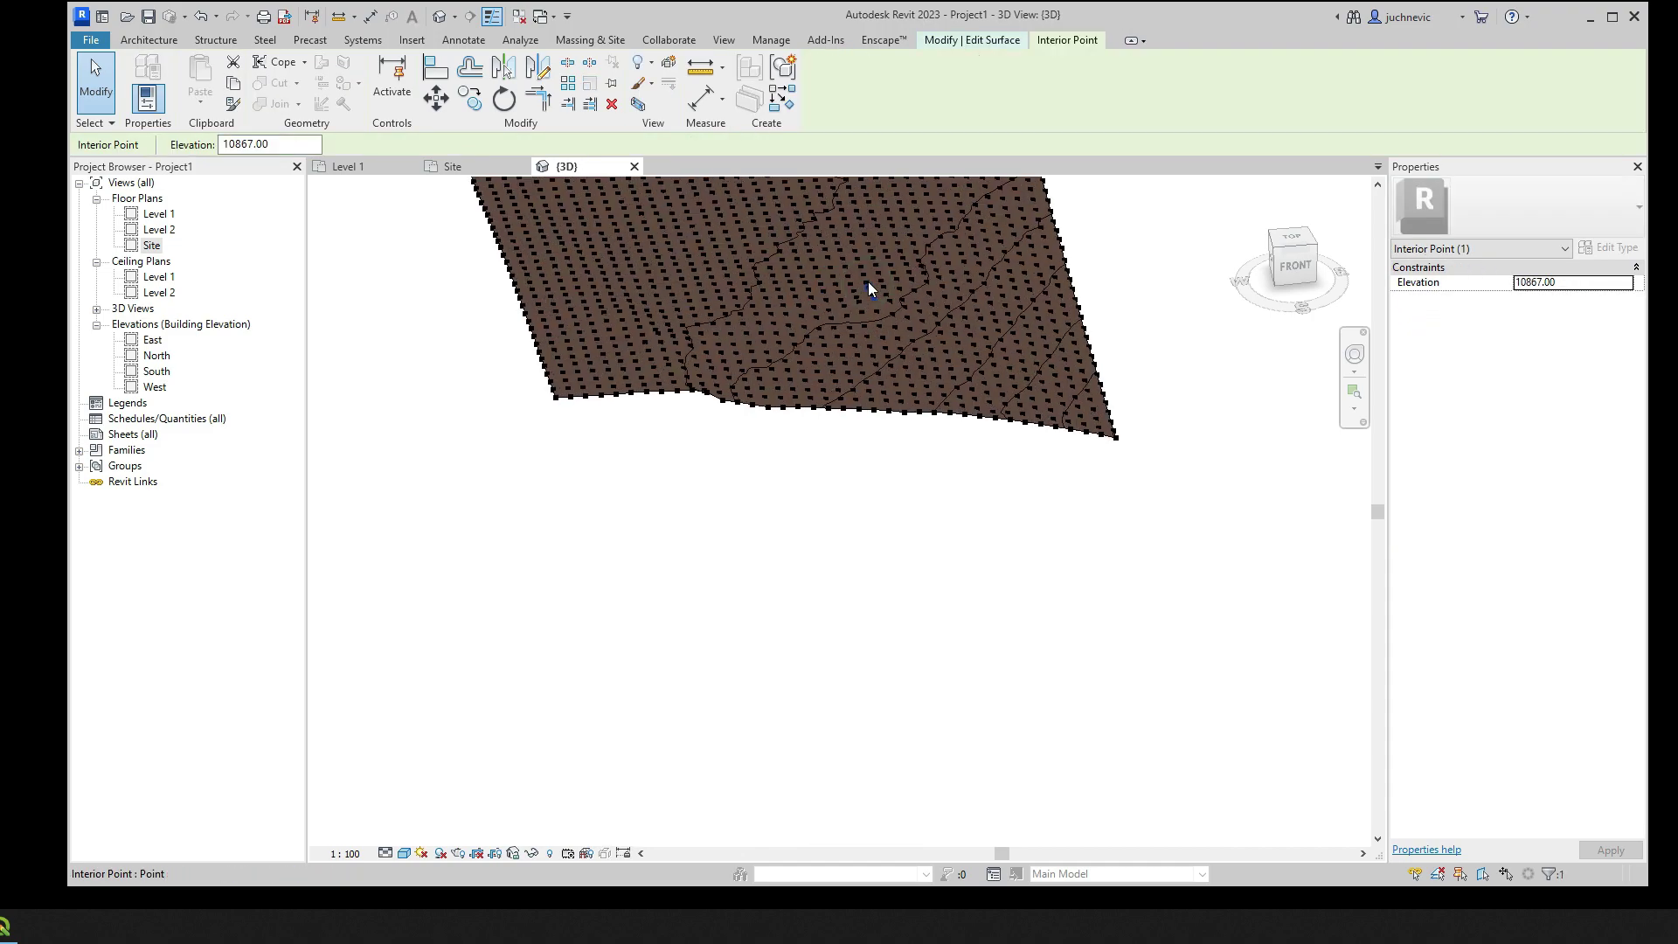
pyautogui.scroll(3, 869, 290)
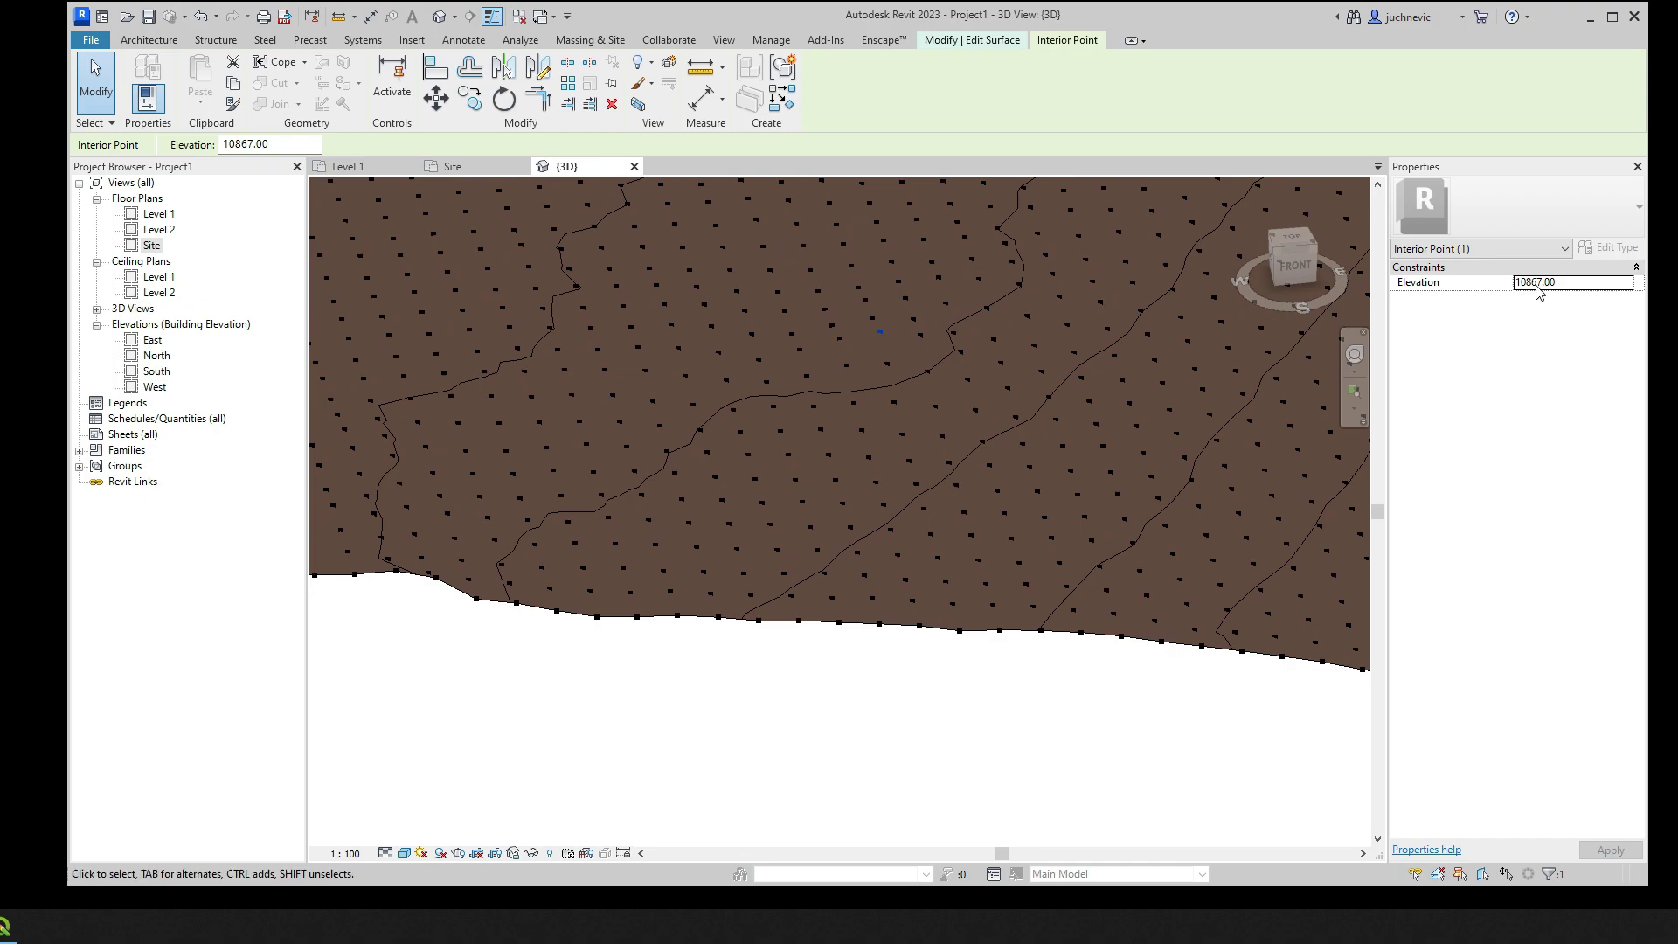
pyautogui.scroll(-3, 521, 367)
pyautogui.scroll(-3, 569, 376)
pyautogui.scroll(1, 624, 382)
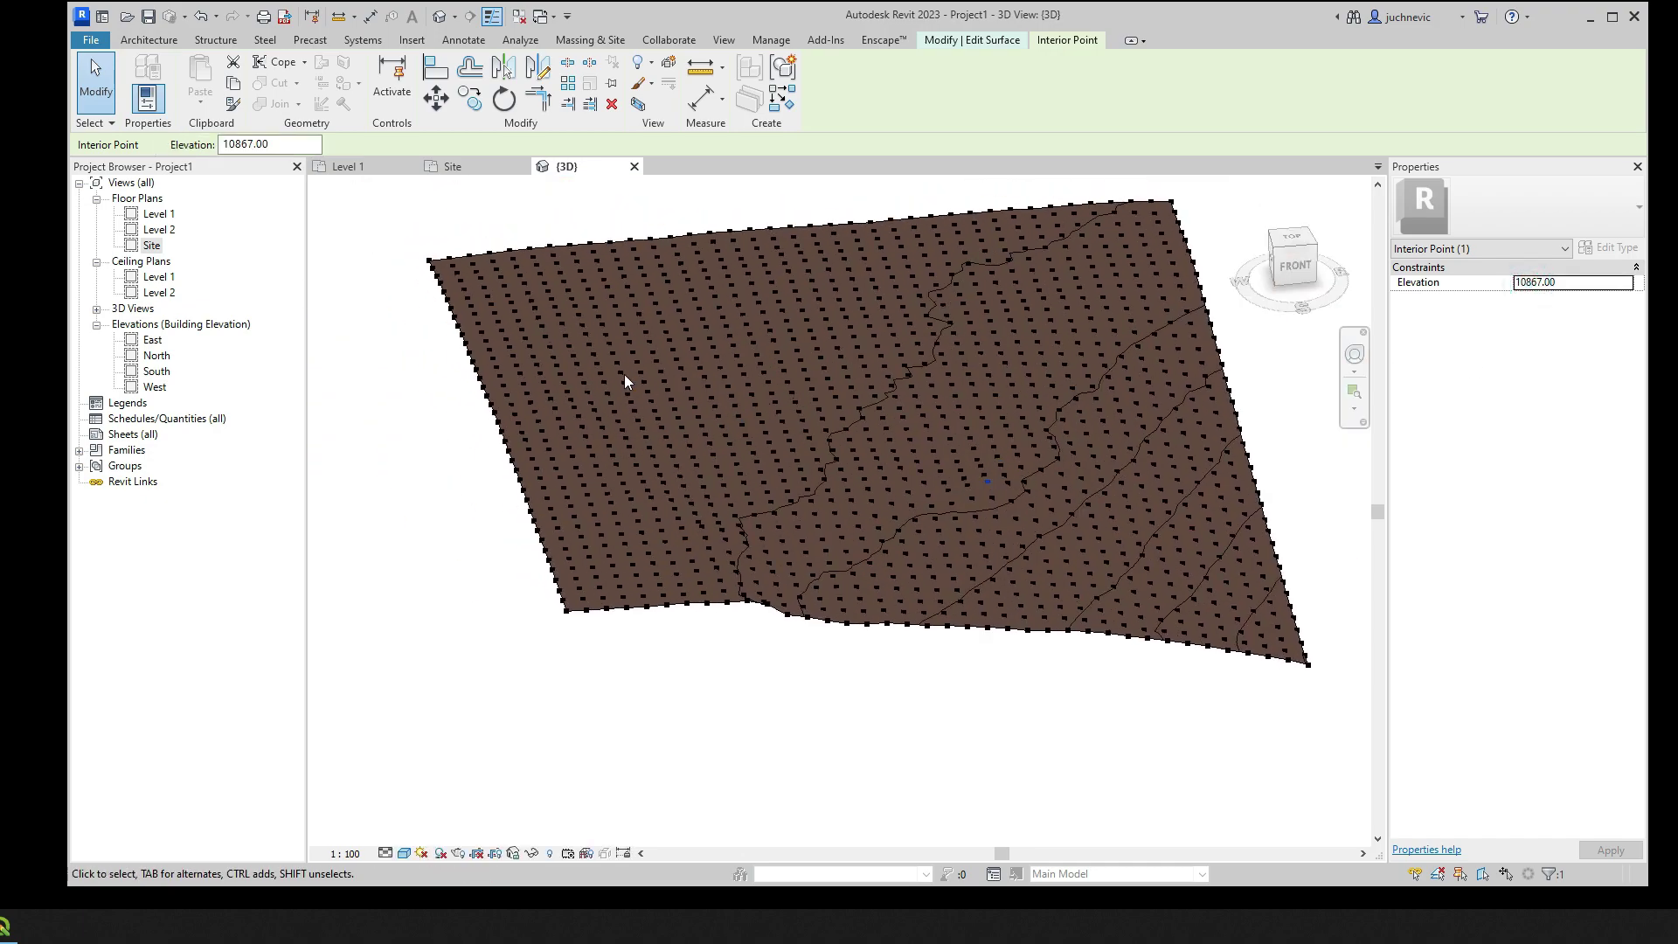
# Check a corner boundary point's elevation, finish the surface edit, and open the Site plan's View Range
pyautogui.click(429, 260)
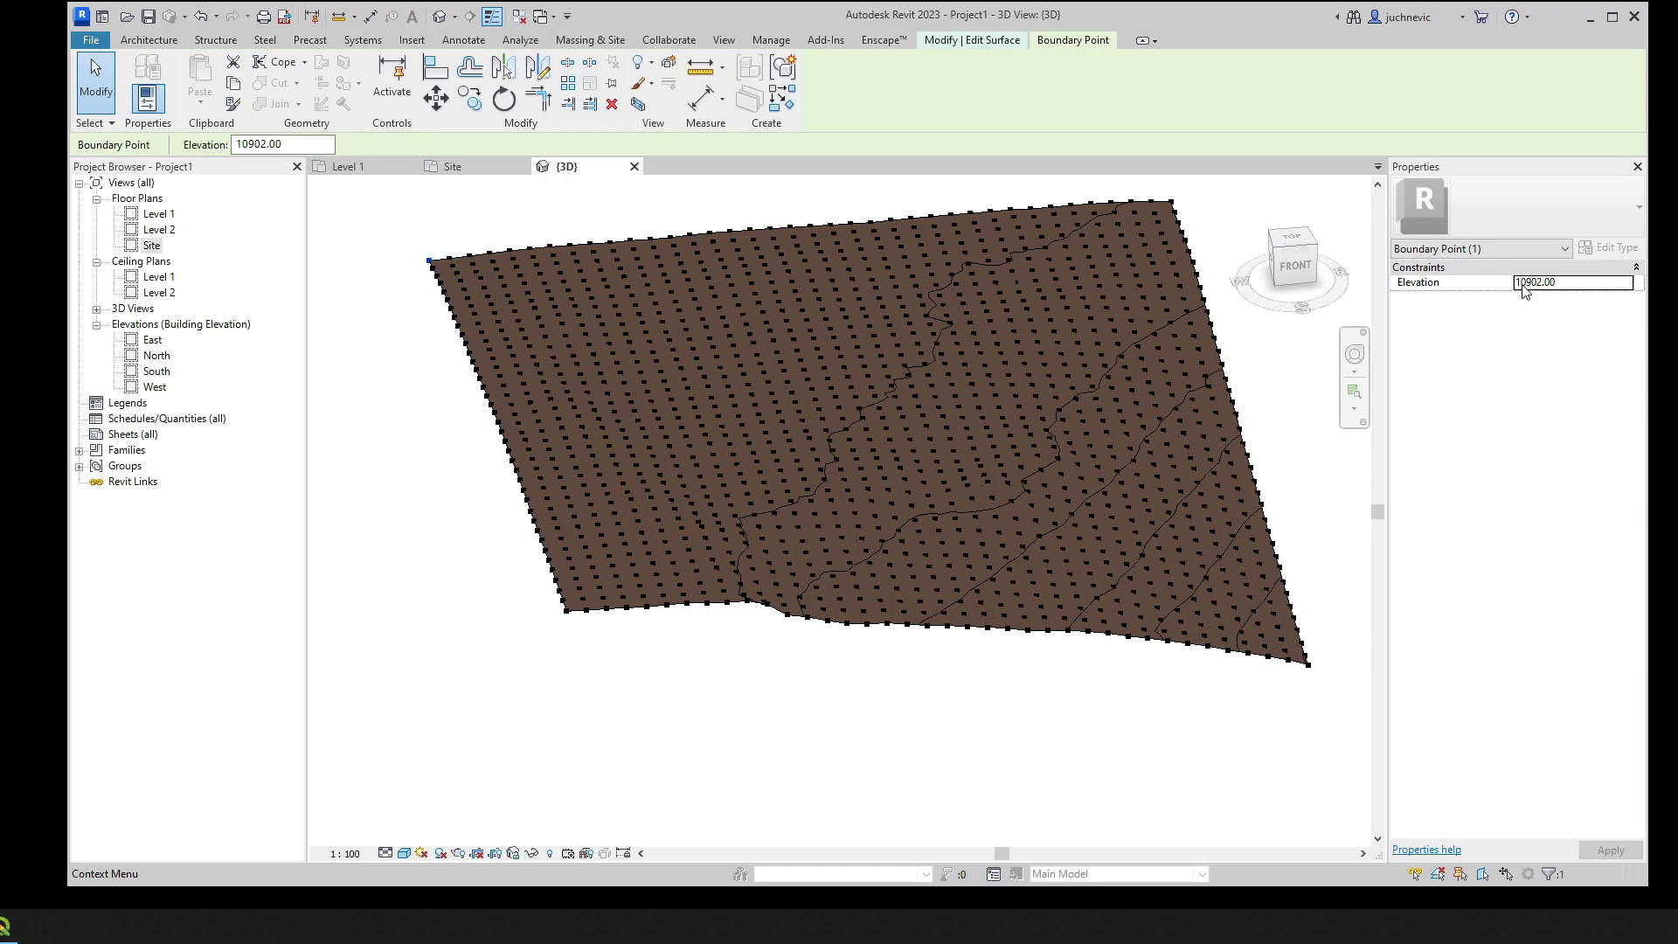
pyautogui.click(498, 214)
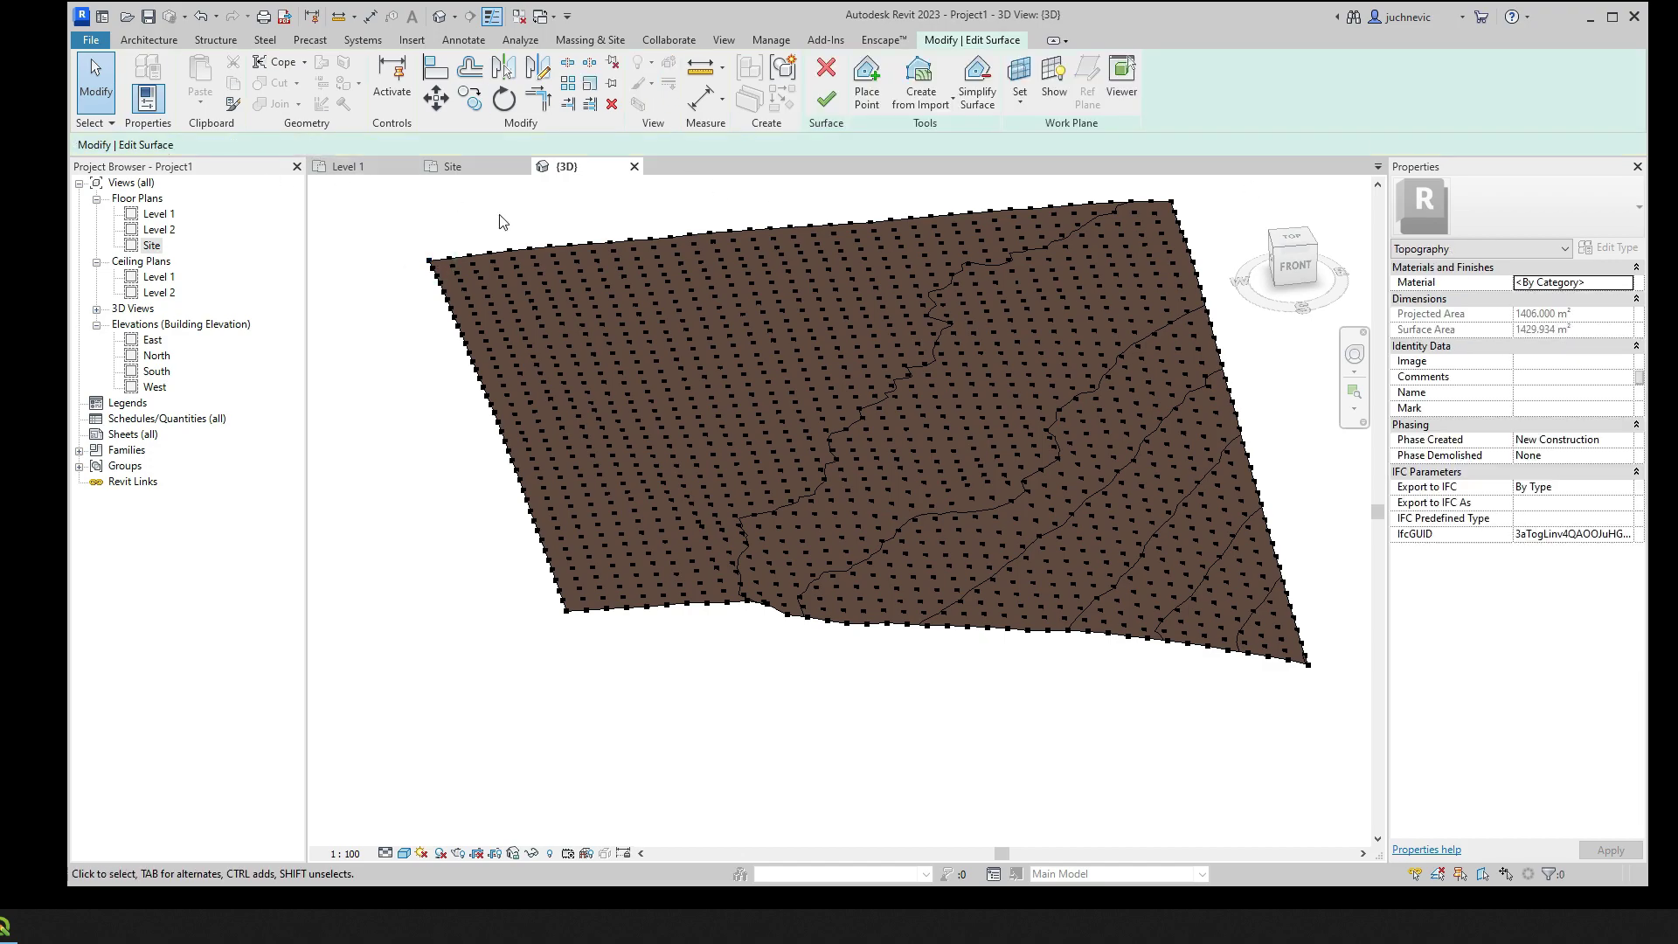
pyautogui.click(826, 69)
pyautogui.click(482, 166)
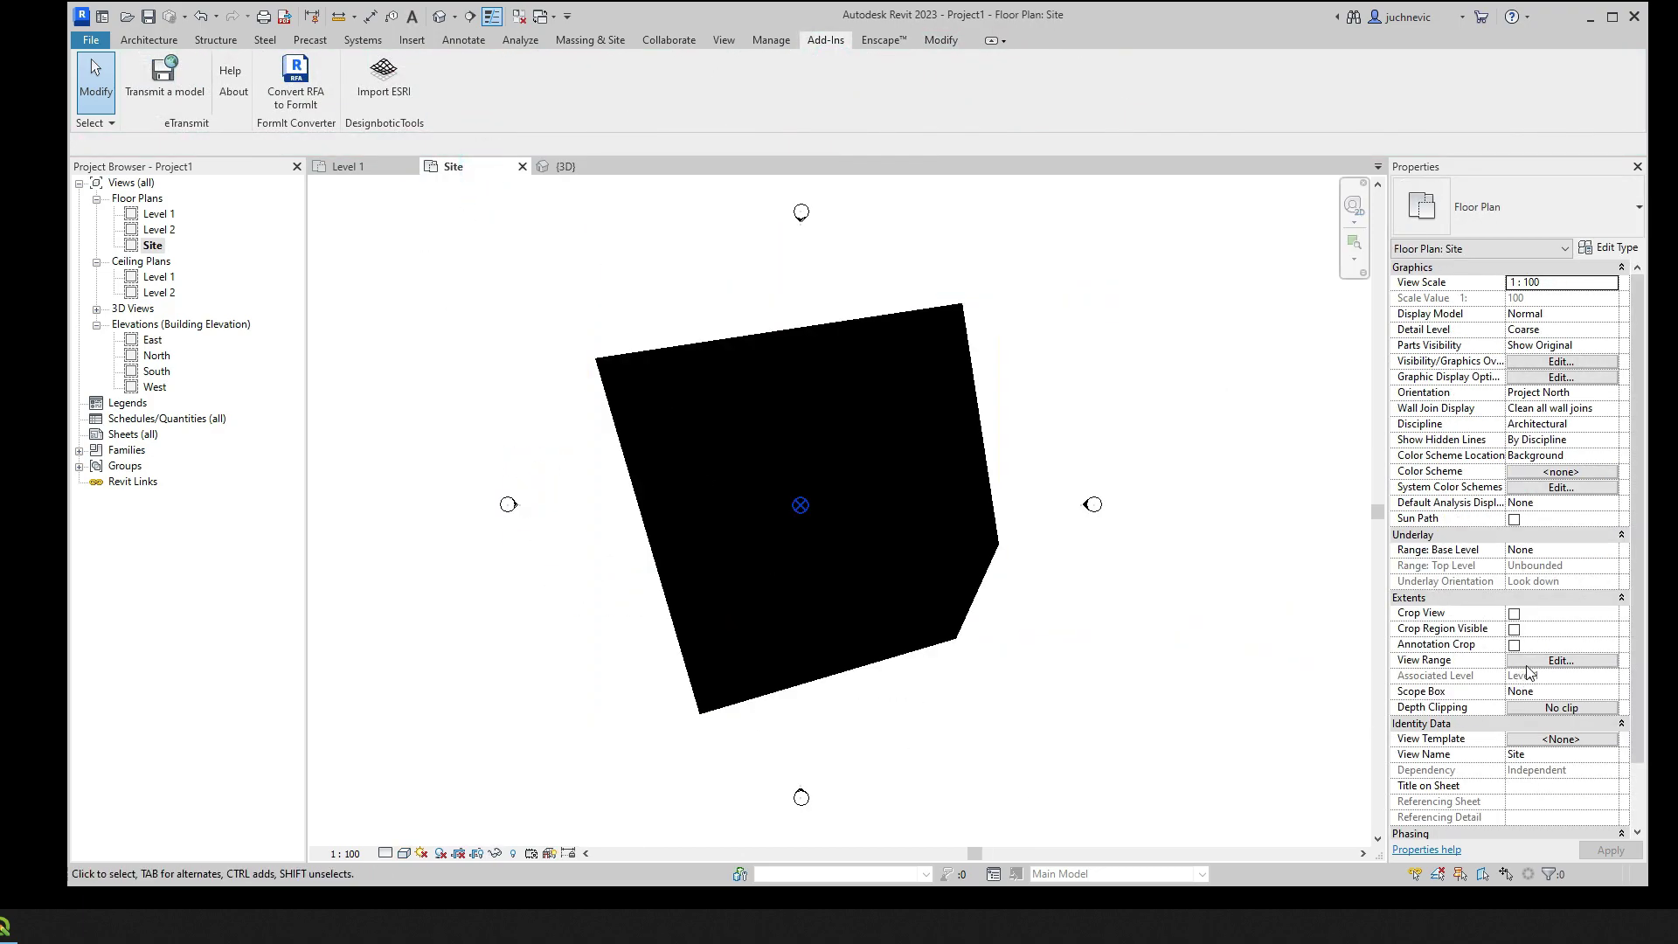
pyautogui.click(1558, 661)
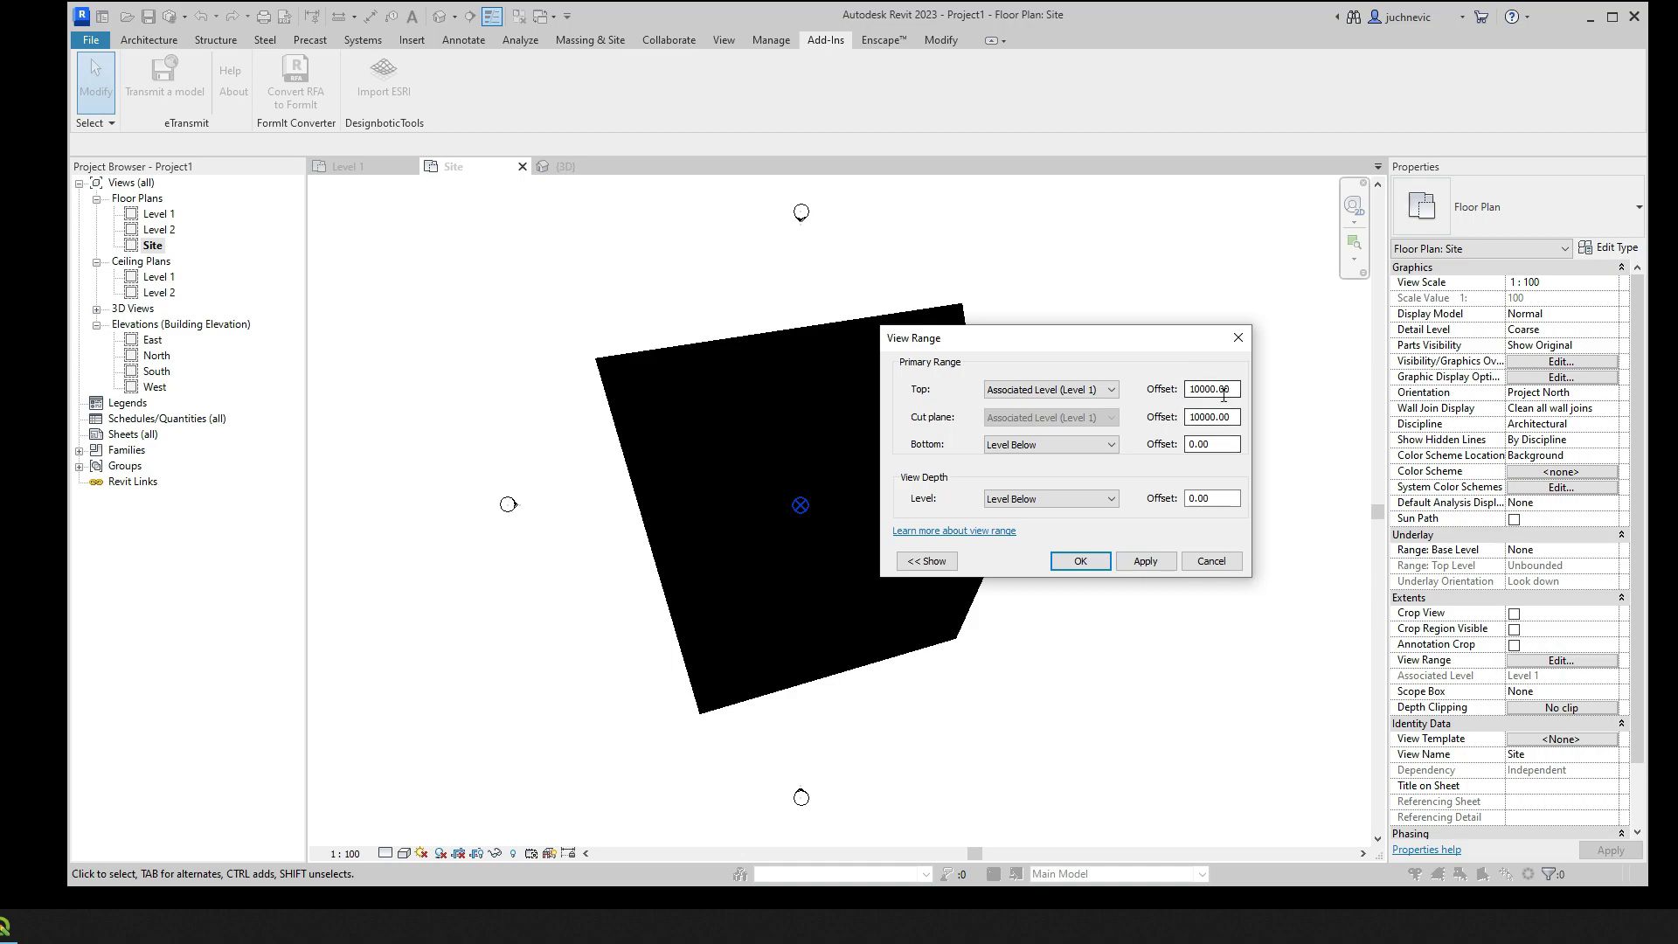
# Set the Site plan view range to Top offset 12000 and Cut plane 11000
pyautogui.moveTo(1201, 390); pyautogui.dragTo(1188, 390)
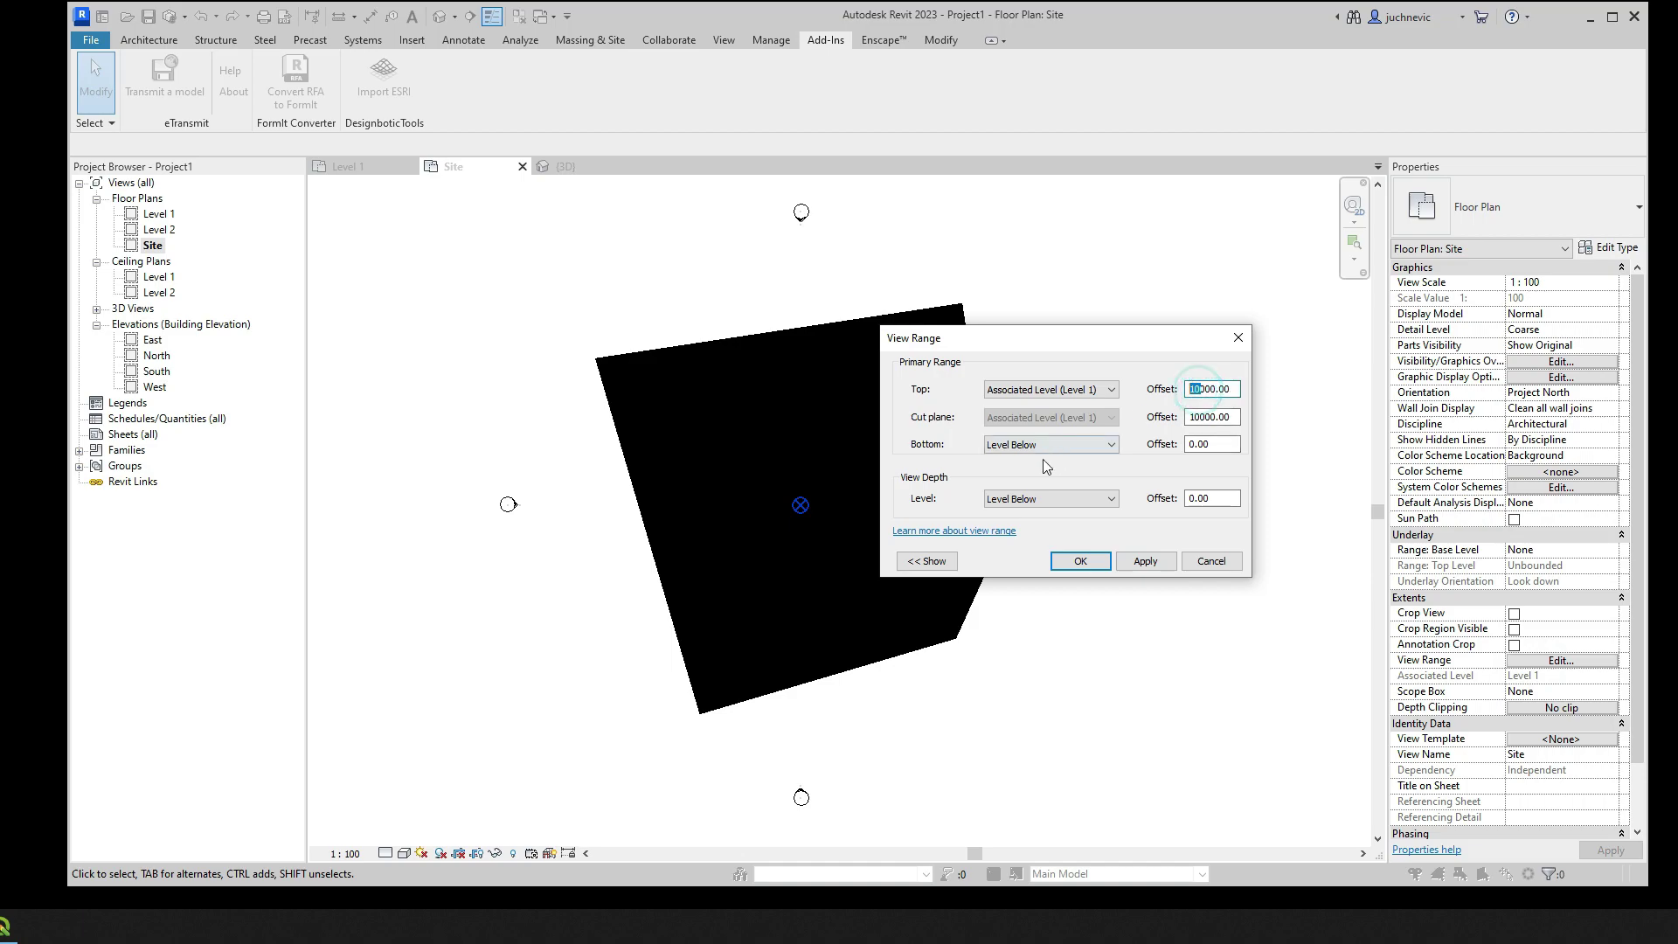
pyautogui.write('12')
pyautogui.moveTo(1202, 416); pyautogui.dragTo(1188, 418)
pyautogui.click(1081, 561)
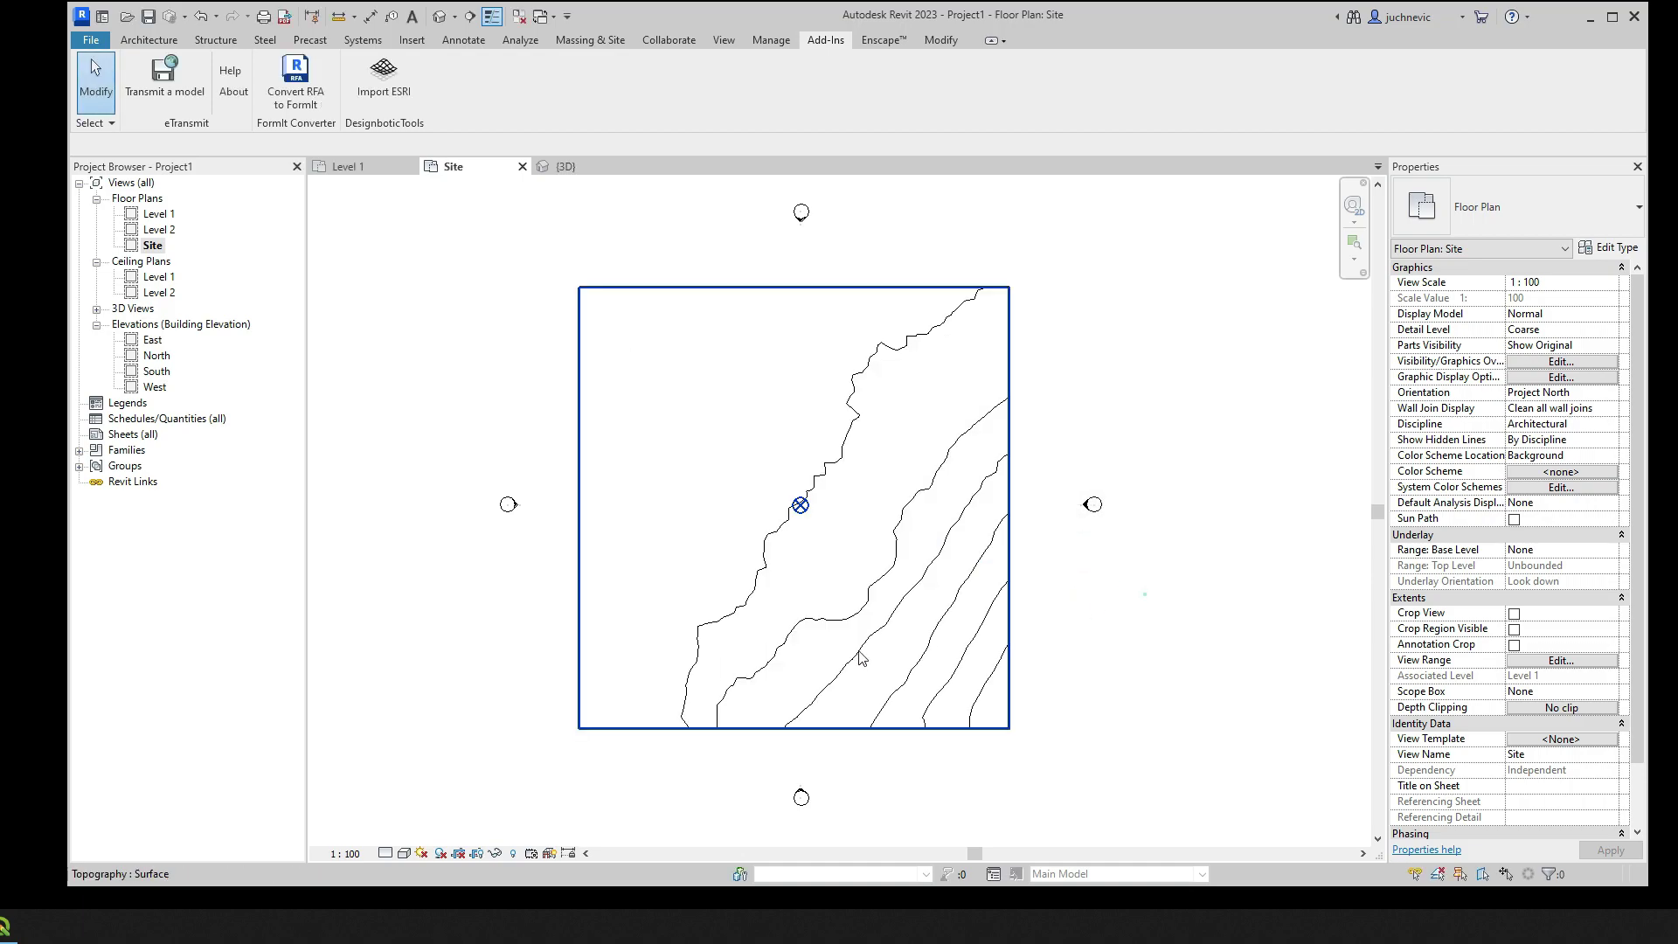
pyautogui.click(1144, 593)
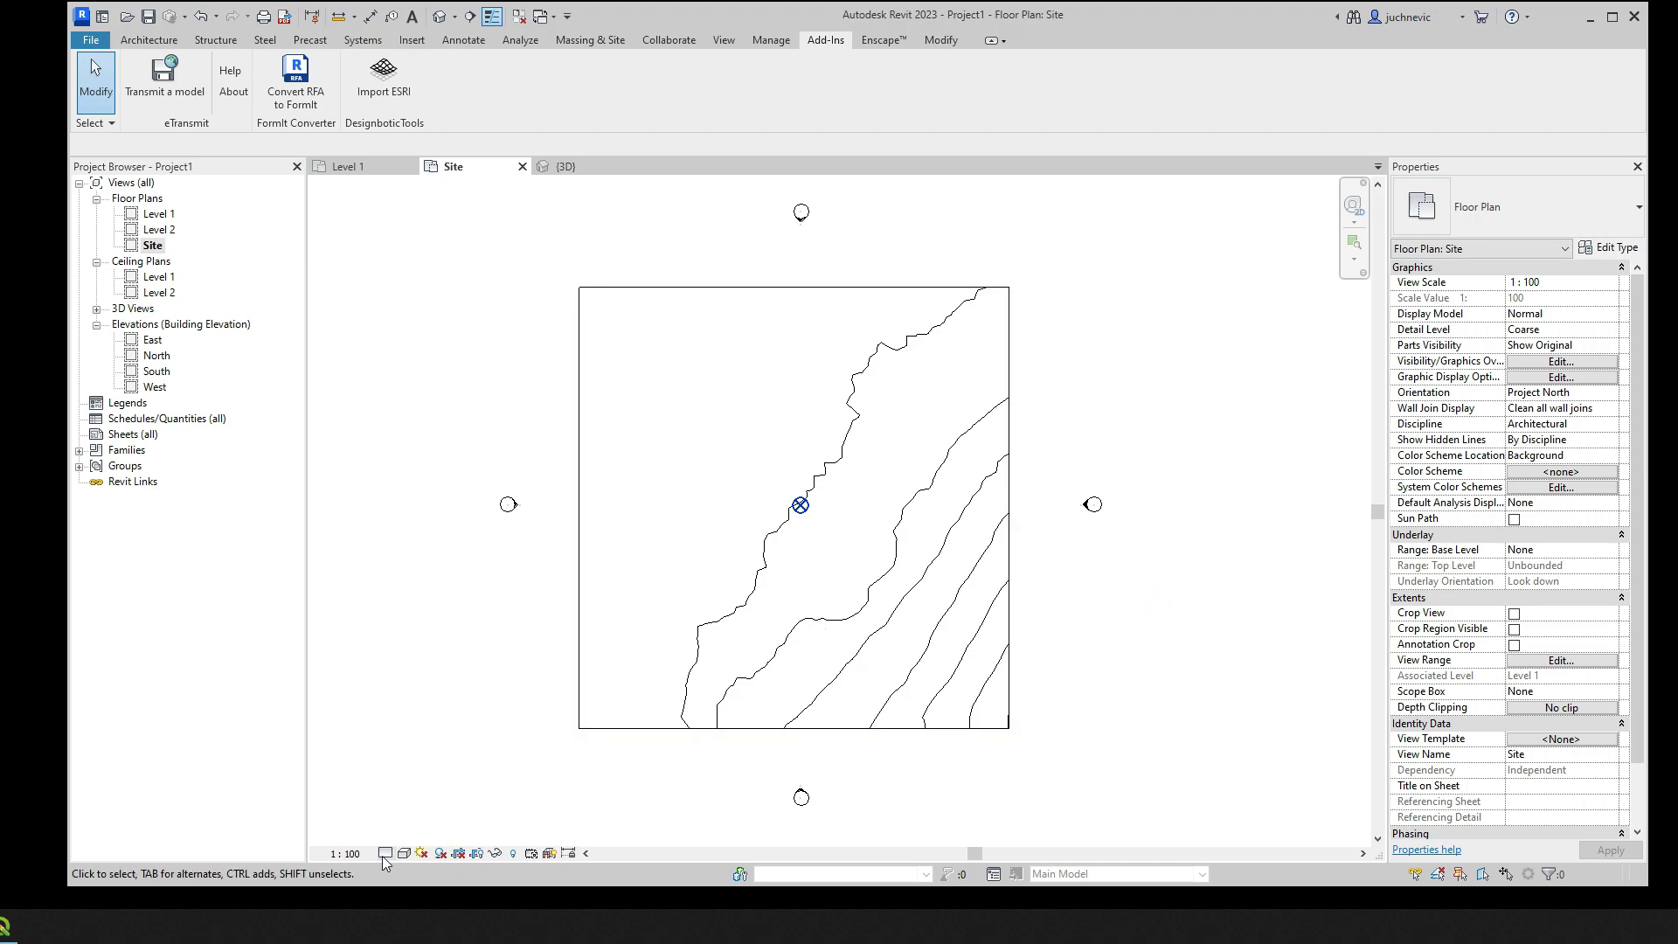
# Change the Site plan's visual style and check the toposurface by selecting it
pyautogui.click(404, 853)
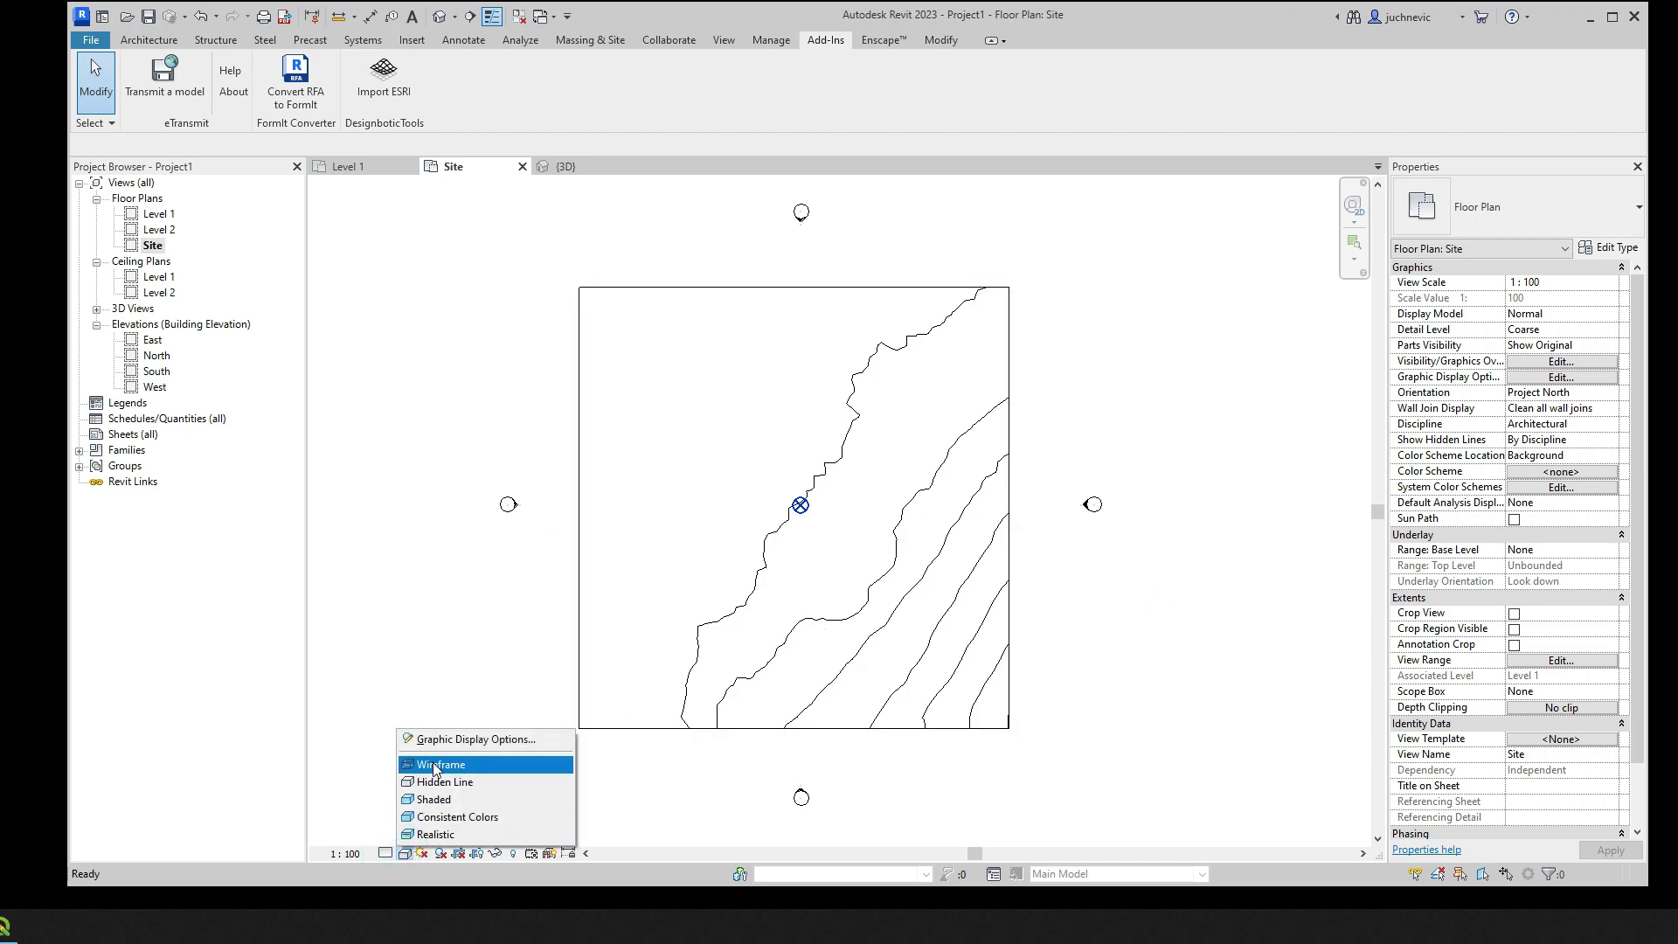
pyautogui.click(441, 765)
pyautogui.click(947, 681)
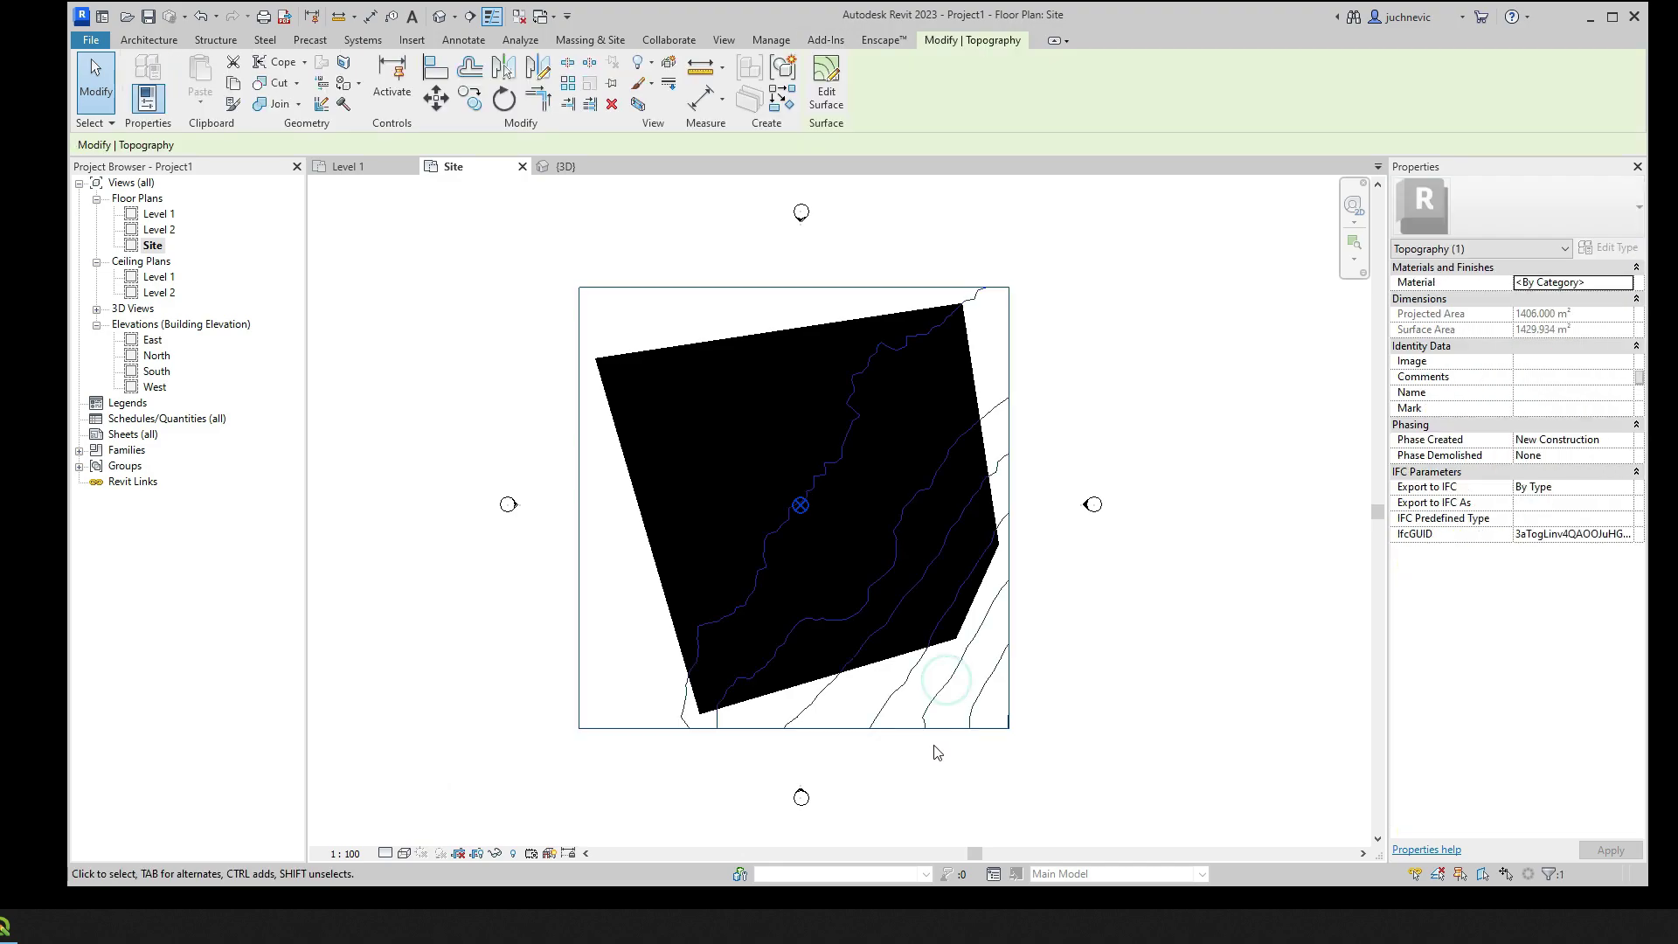
pyautogui.click(1202, 555)
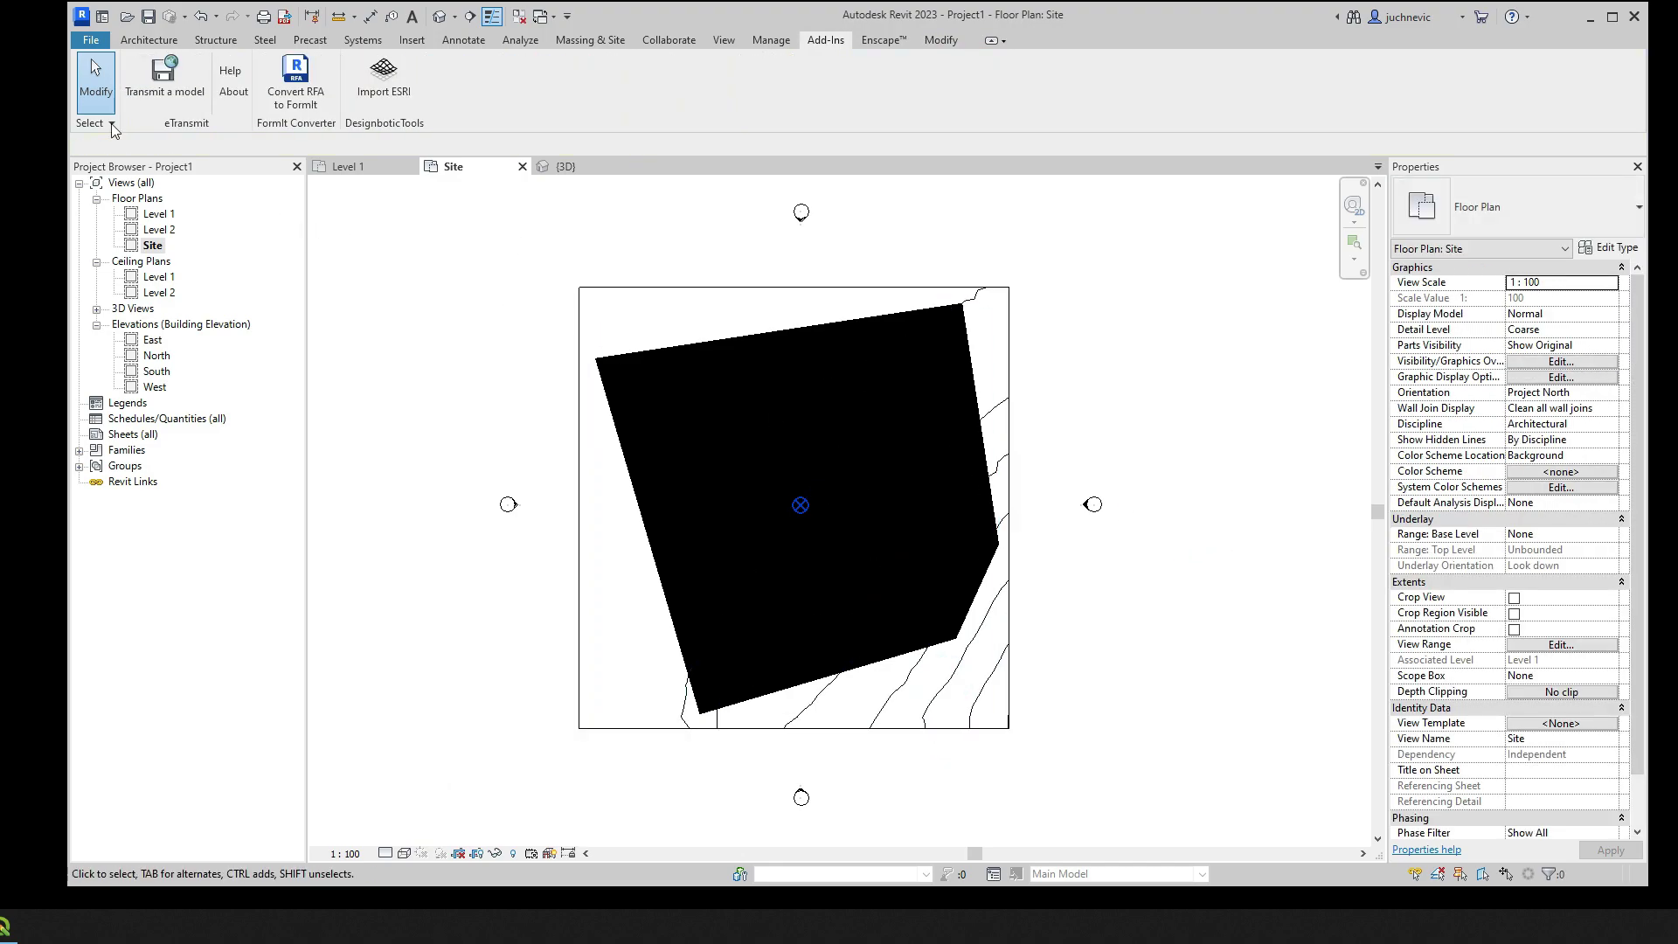
# Create a subregion by picking the parcel DXF outline chain, giving an 874 m² area
pyautogui.click(599, 40)
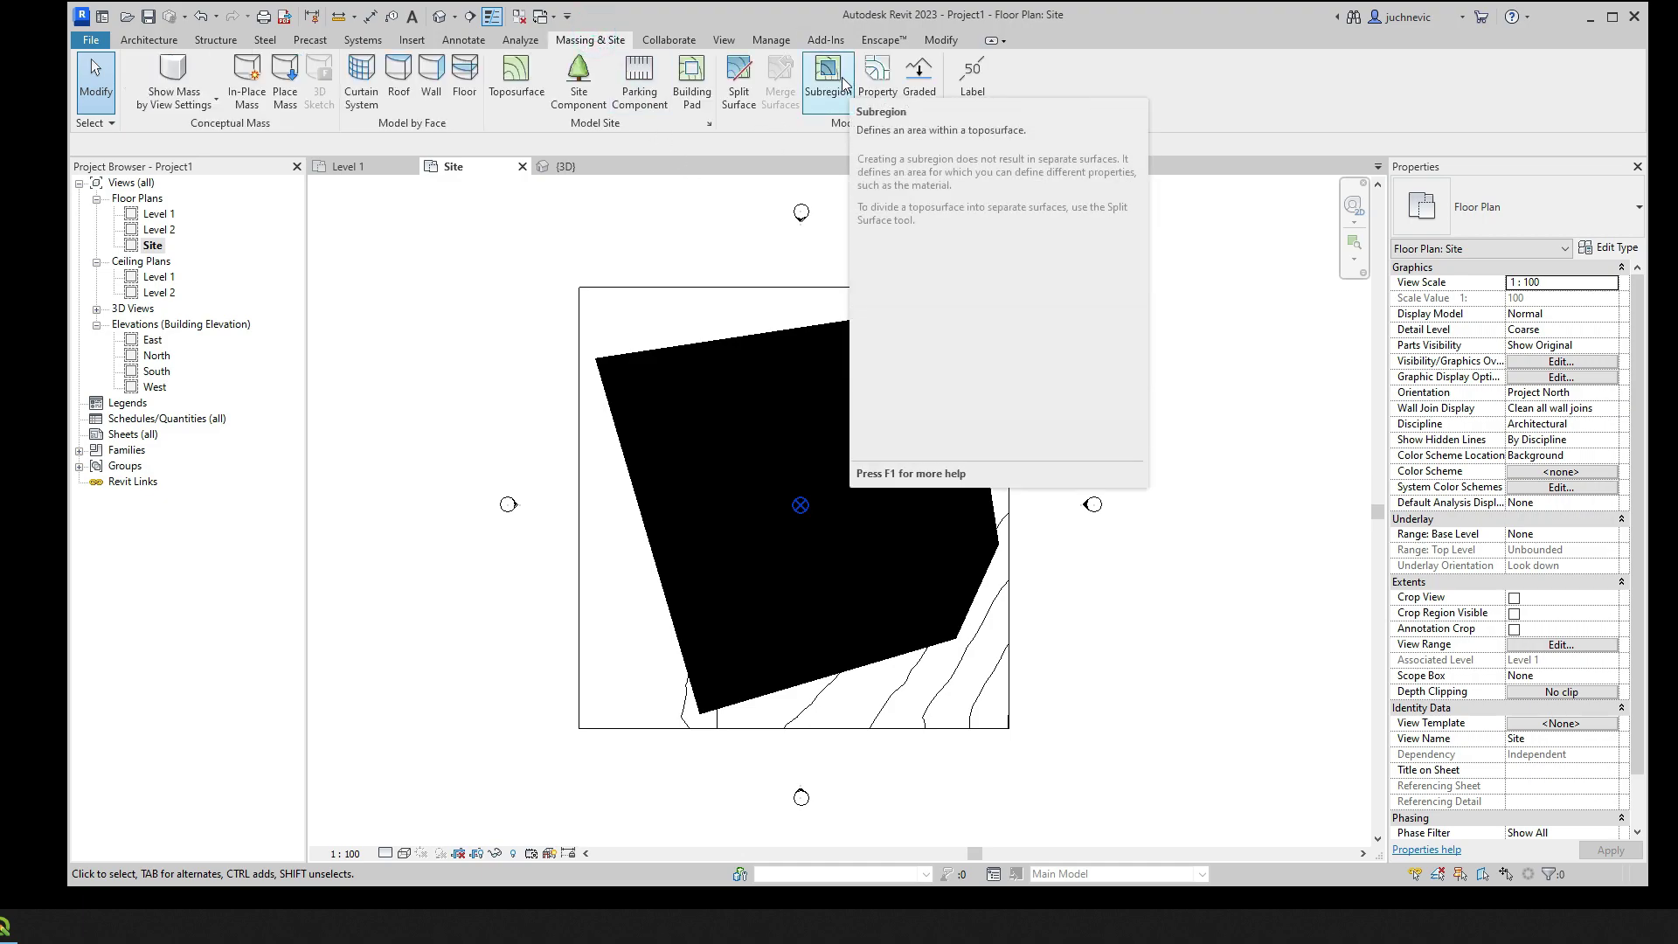
pyautogui.click(841, 83)
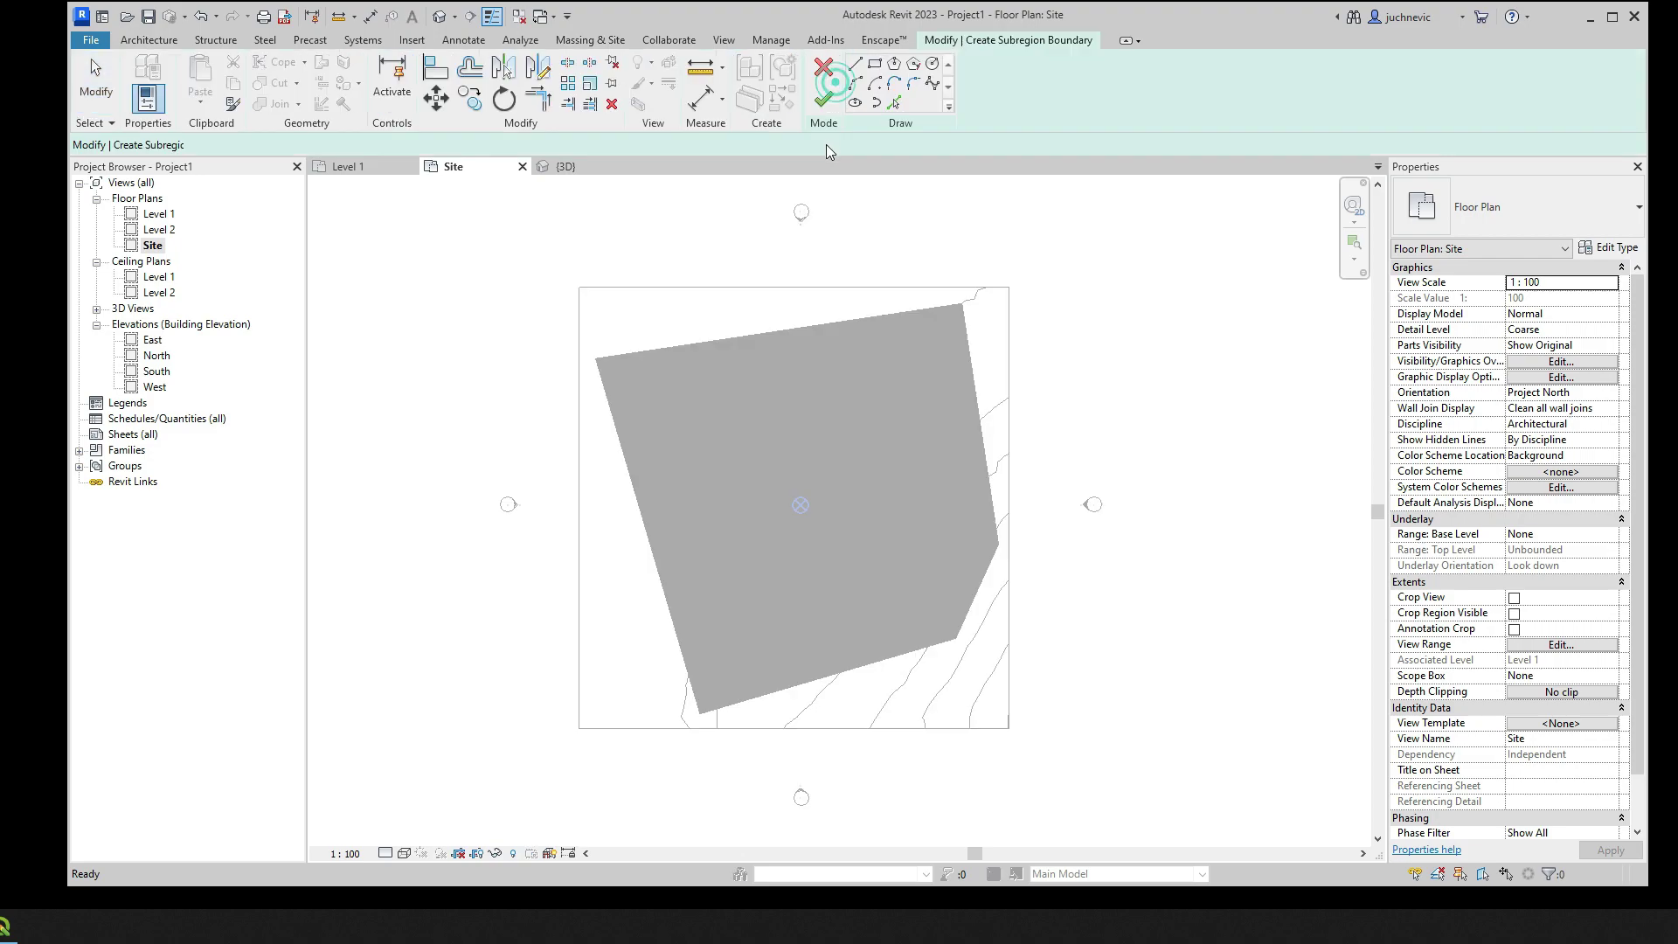
pyautogui.click(894, 104)
pyautogui.press('Tab')
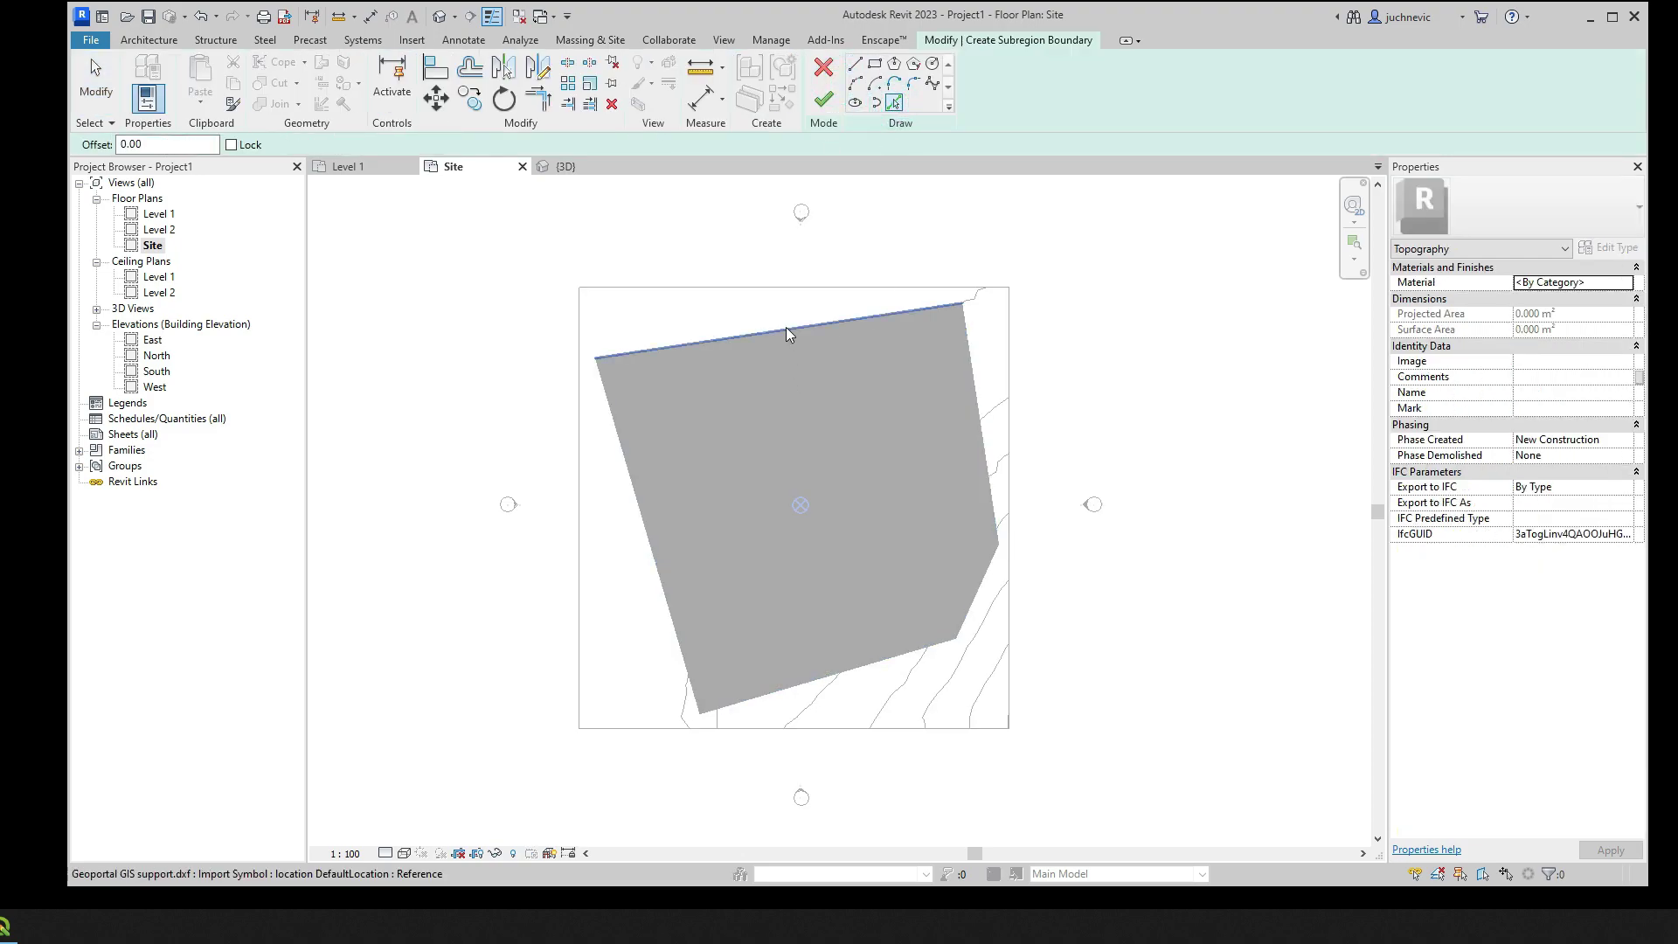
pyautogui.press('Tab')
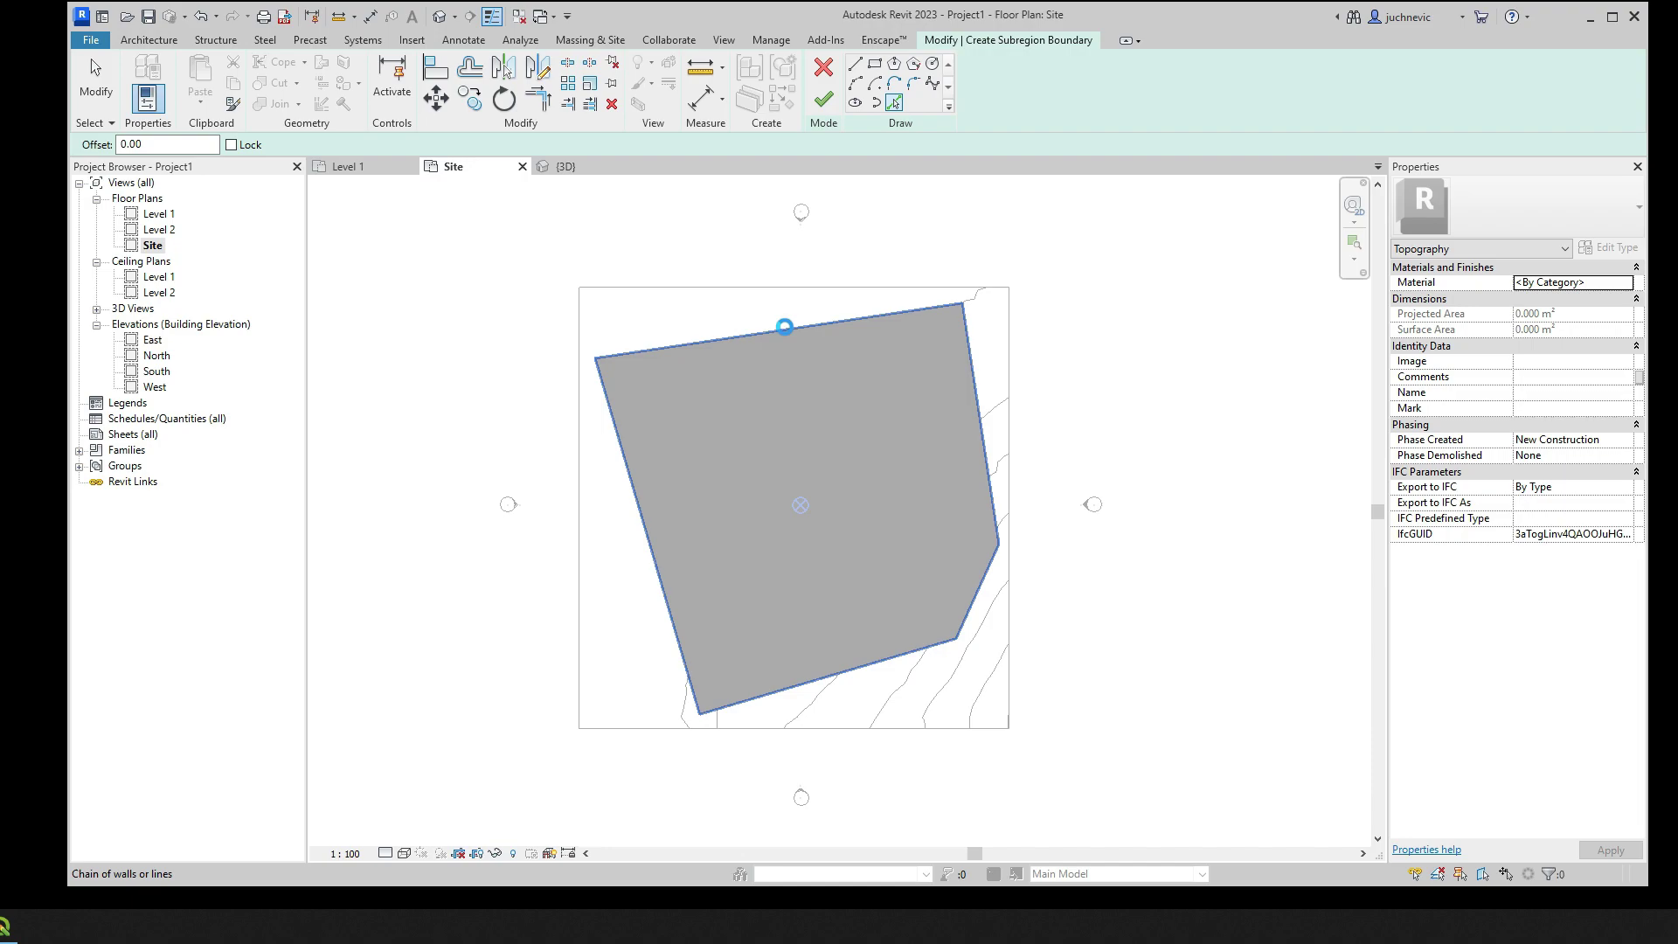
pyautogui.click(785, 327)
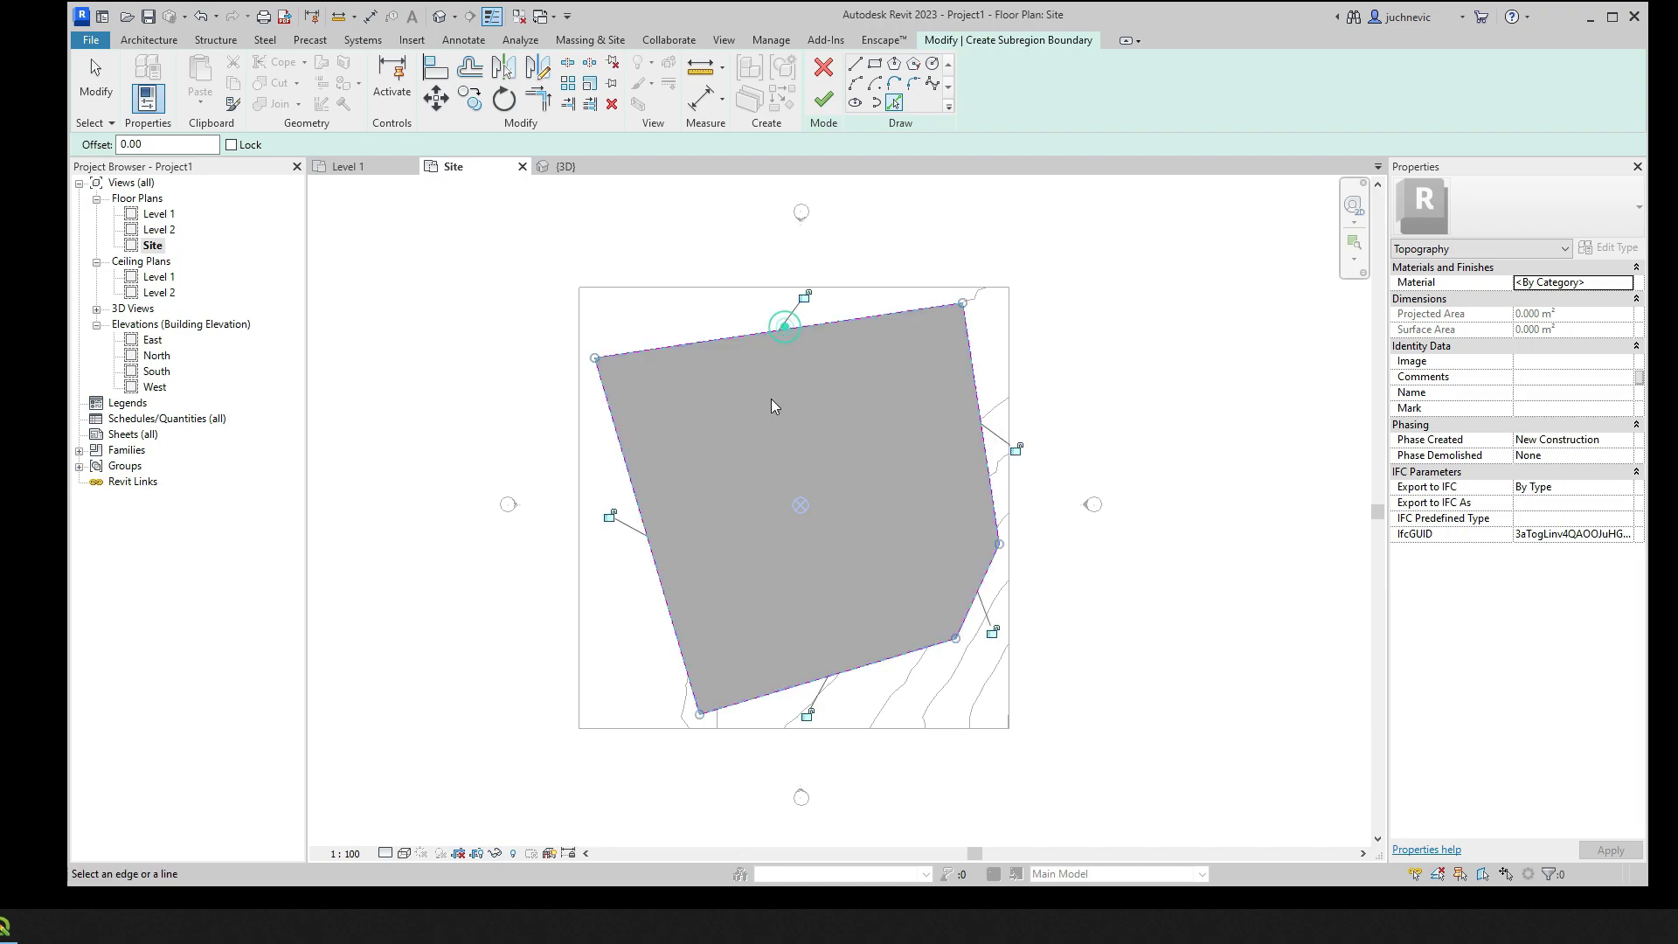
pyautogui.click(824, 99)
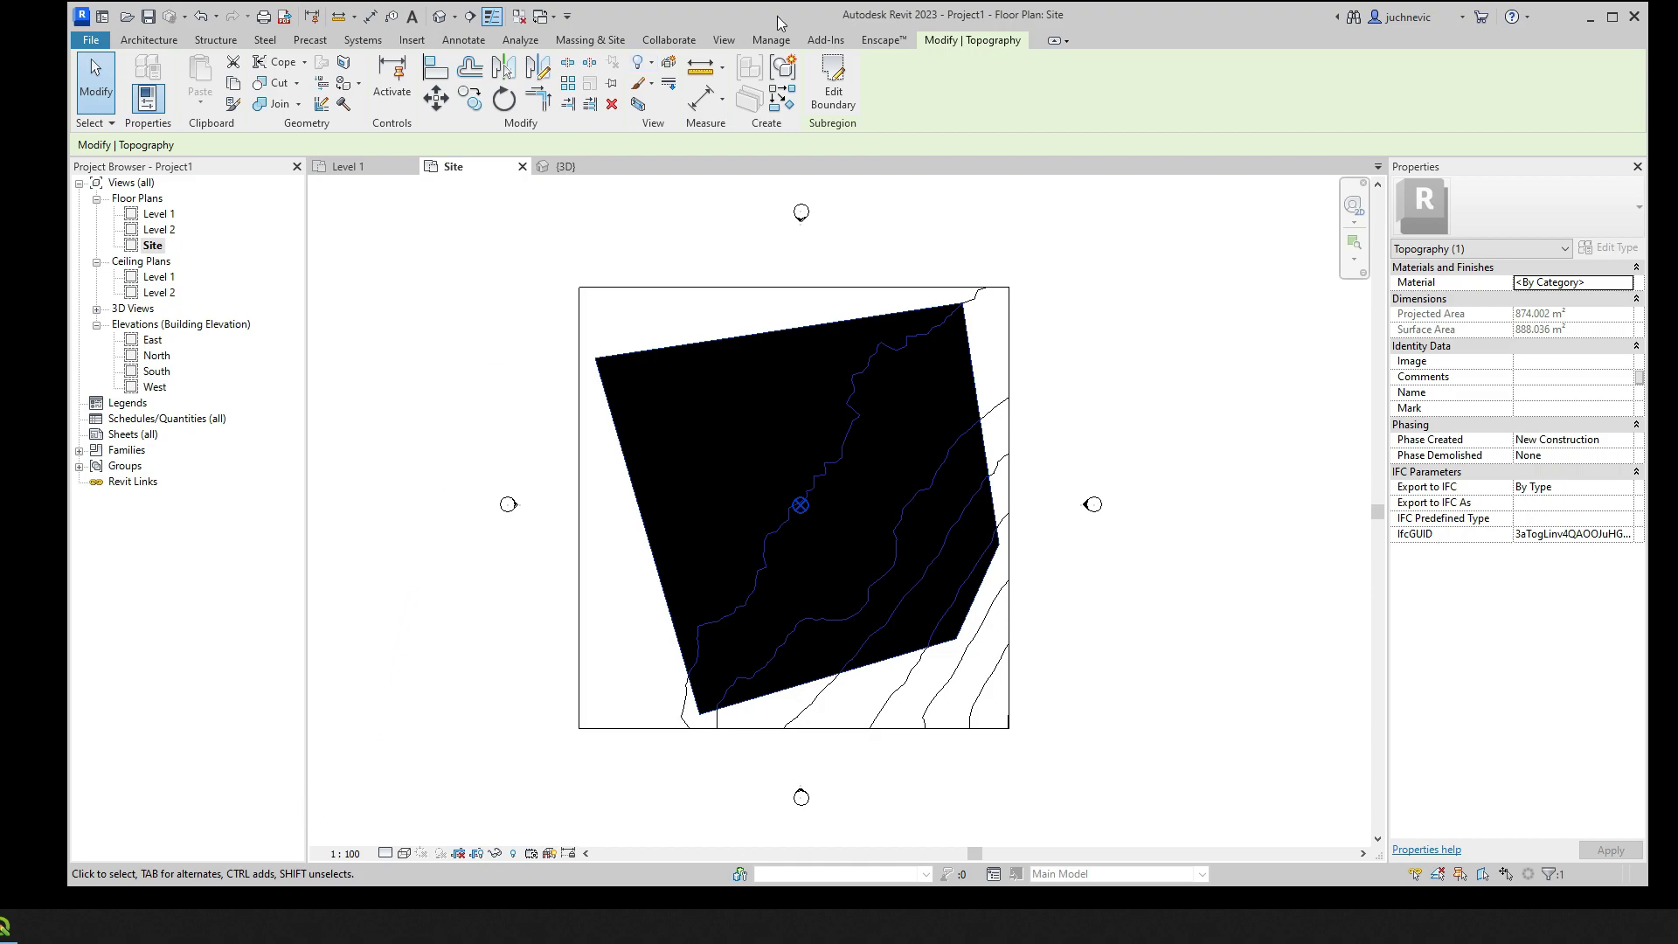
# Remove the Geoportal GIS support.dxf CAD link from the project
pyautogui.click(771, 39)
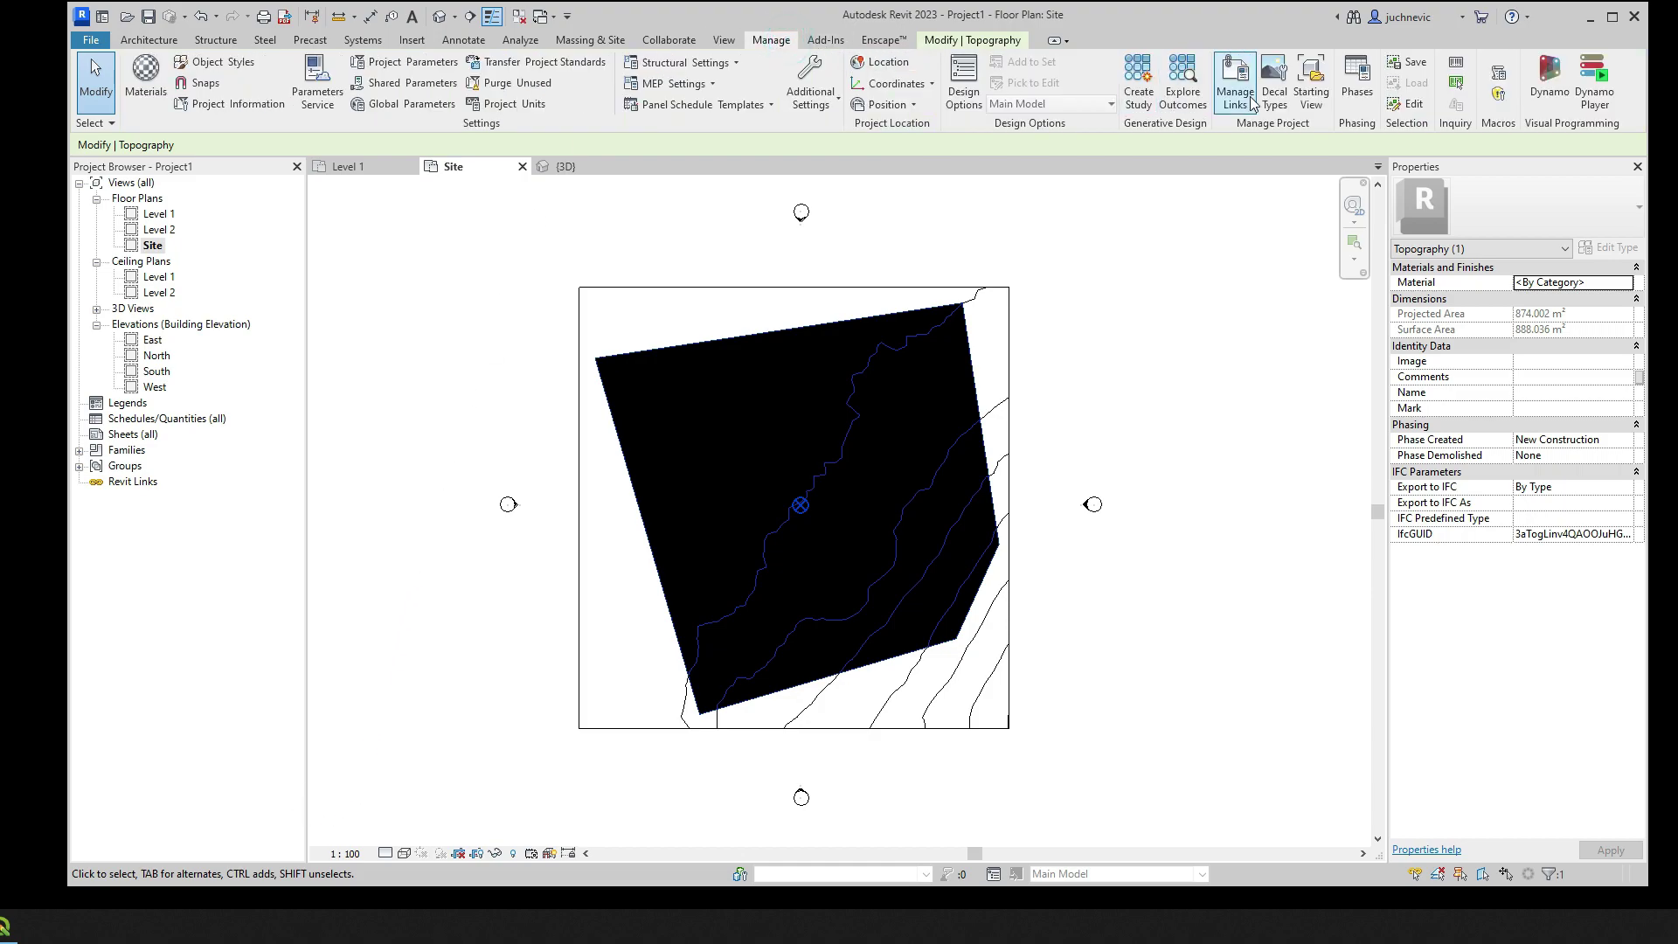
pyautogui.click(1235, 92)
pyautogui.click(709, 231)
pyautogui.click(692, 297)
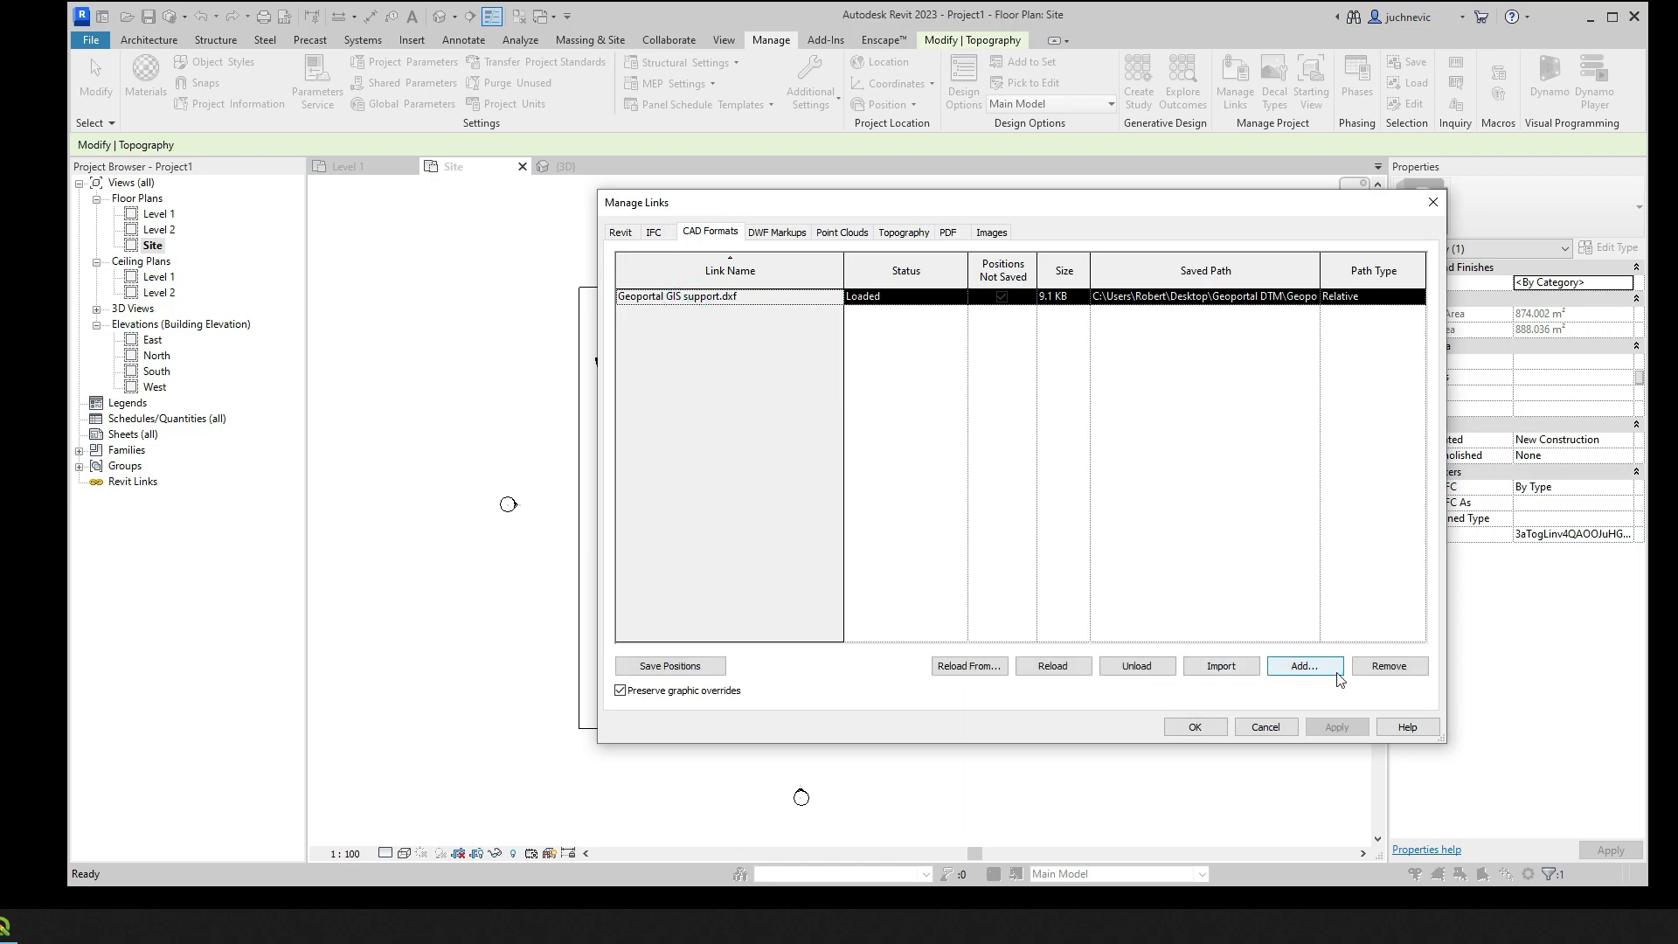
pyautogui.click(1389, 666)
pyautogui.click(1193, 726)
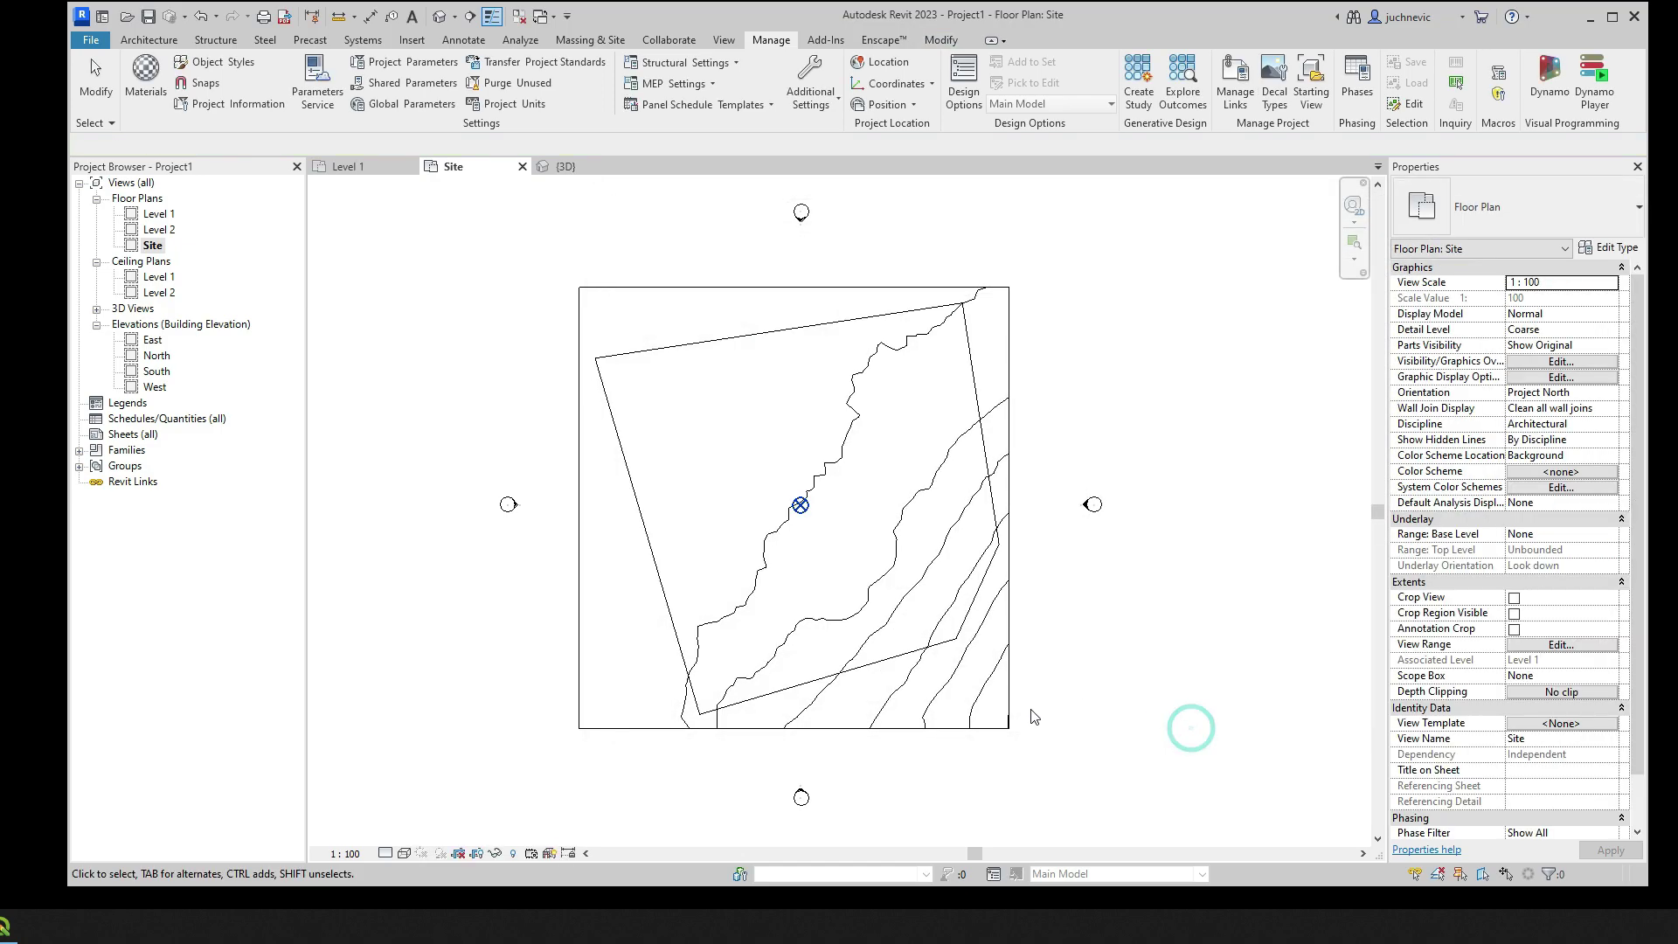
# Set the Site plan's visual style to Shaded
pyautogui.click(404, 854)
pyautogui.click(423, 817)
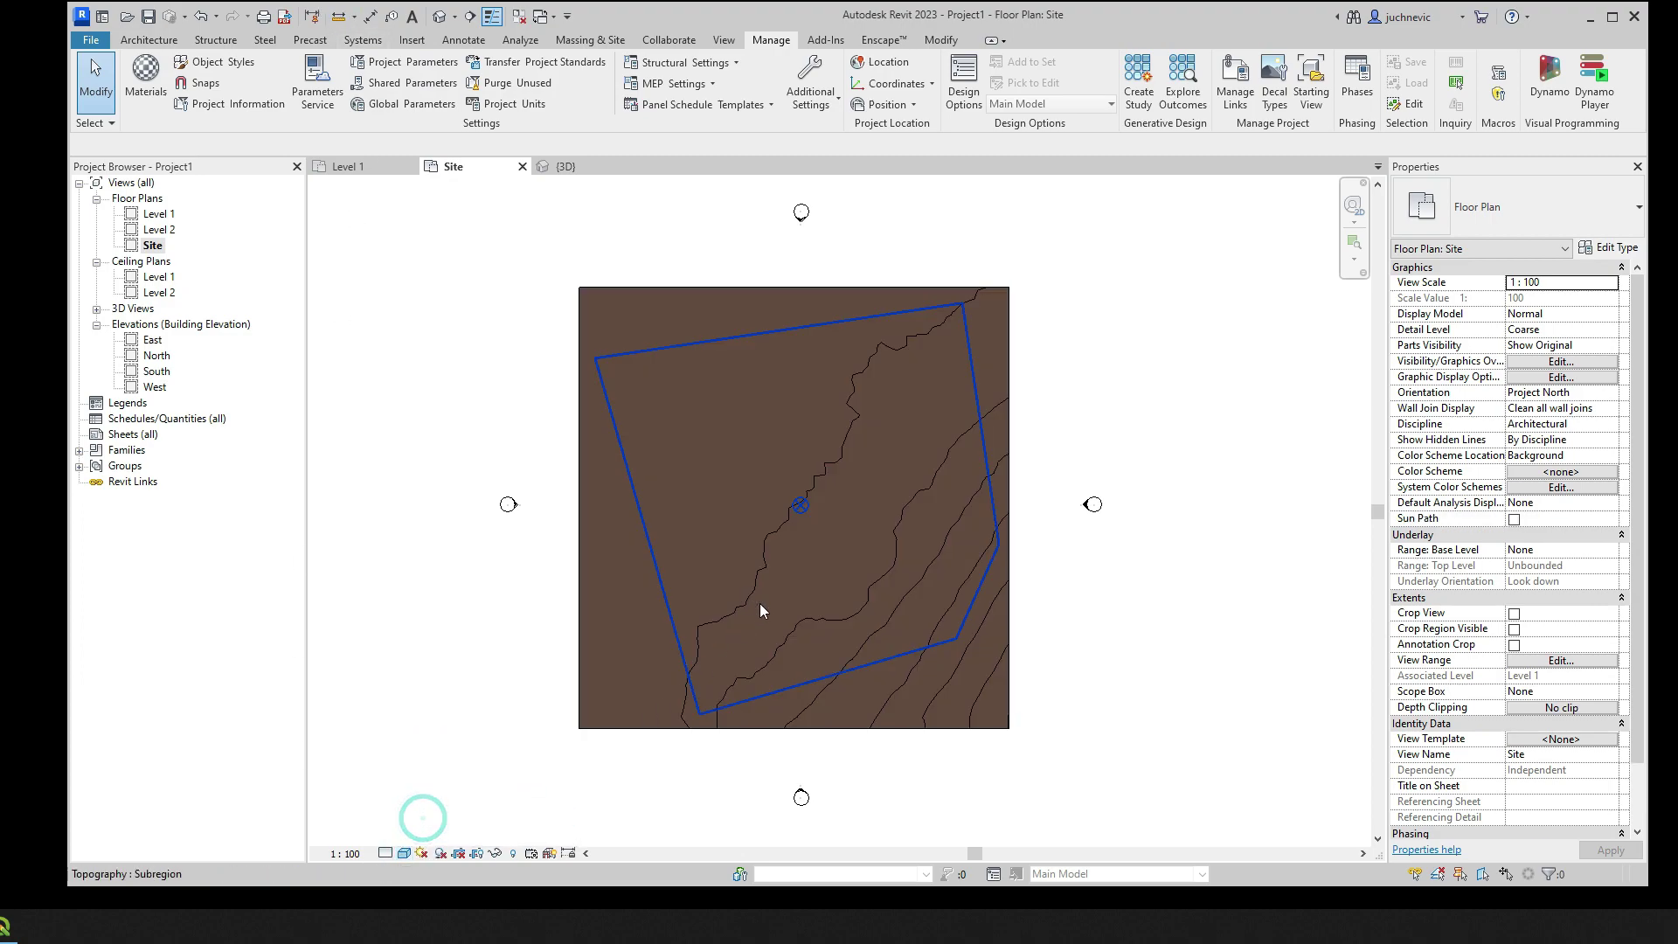
pyautogui.click(404, 854)
pyautogui.click(428, 800)
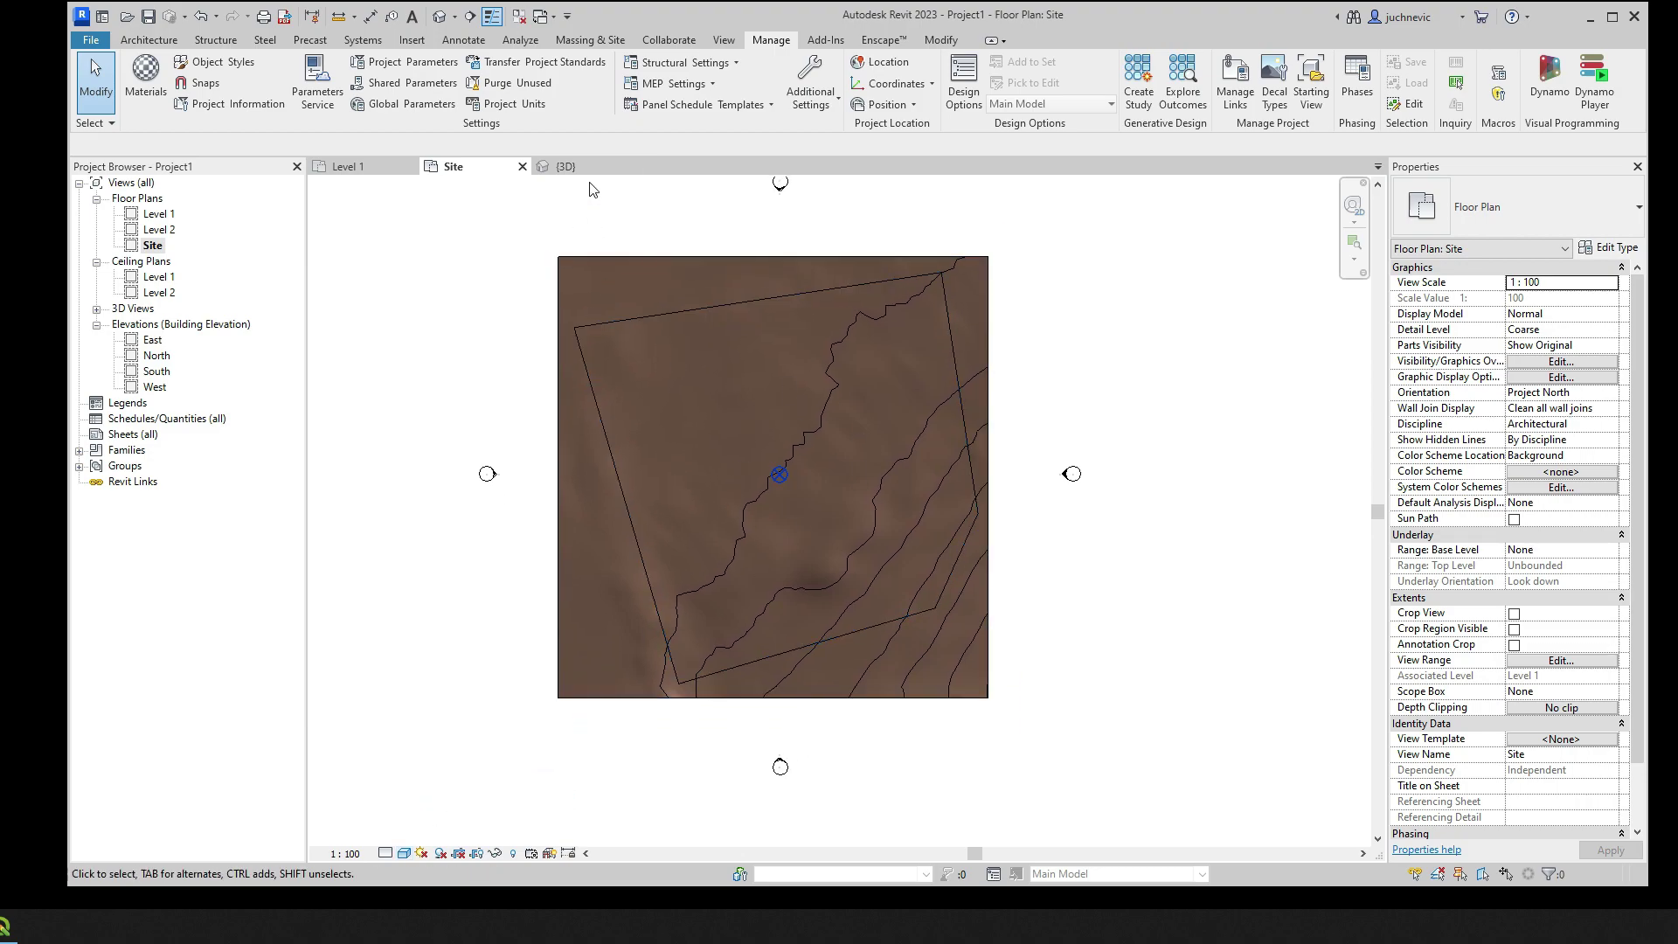
# Shade the 3D terrain and orbit it to an isometric view, then return to Site
pyautogui.click(566, 166)
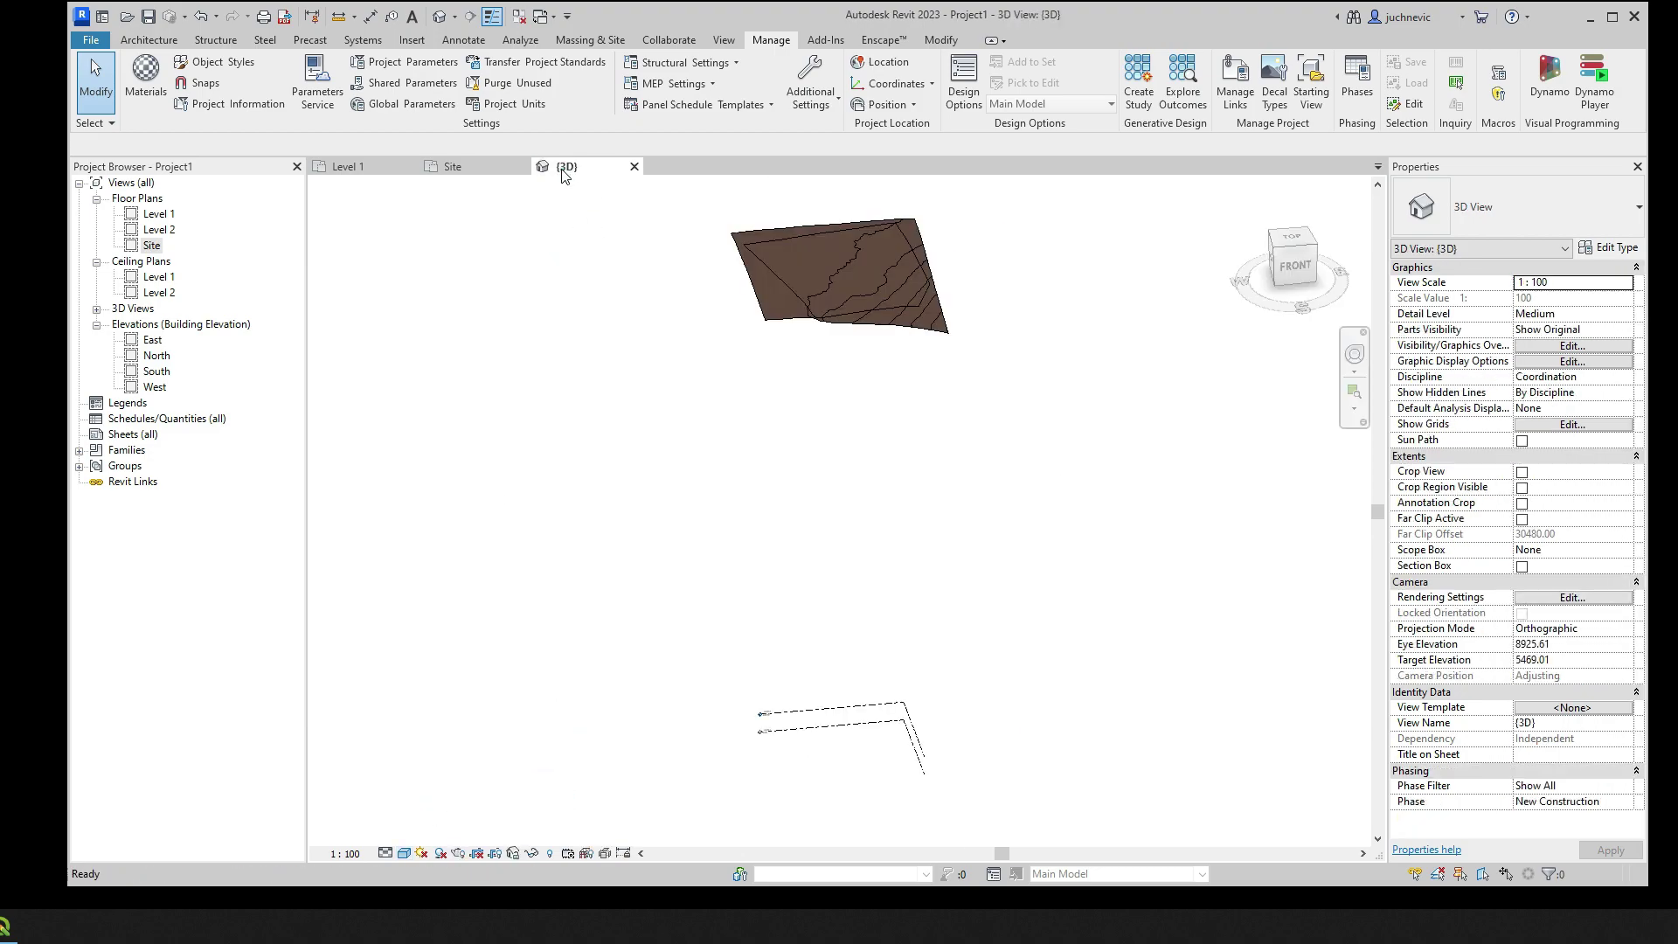
pyautogui.click(404, 854)
pyautogui.click(428, 809)
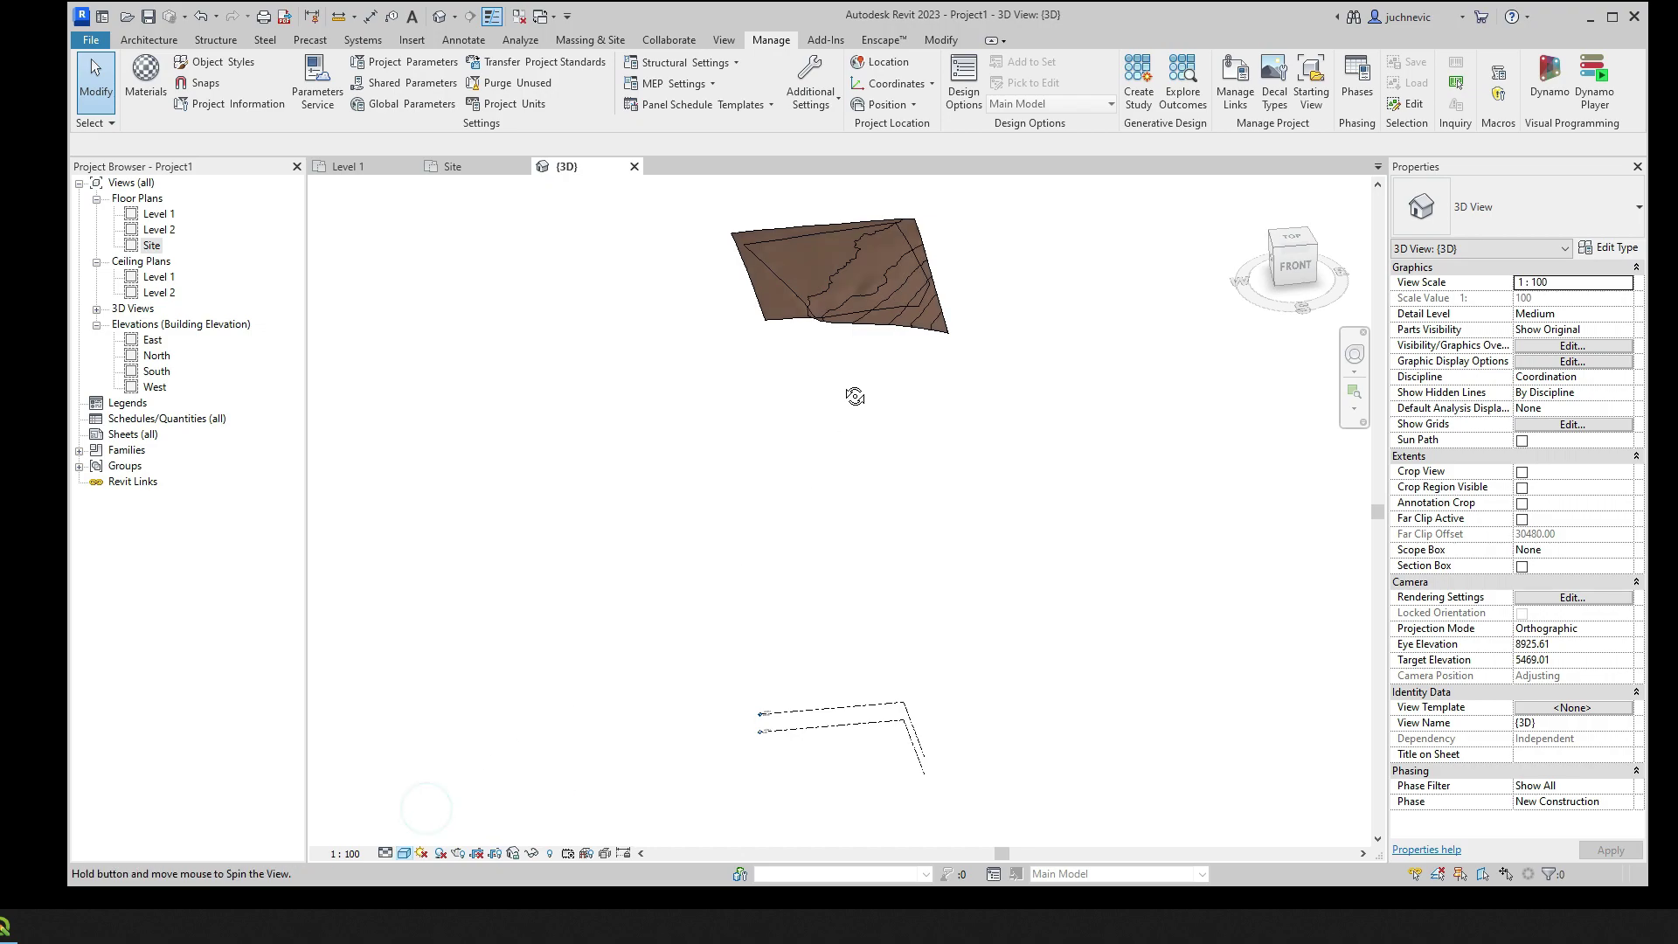
pyautogui.keyDown('shift'); pyautogui.moveTo(855, 396); pyautogui.dragTo(831, 517, button='middle'); pyautogui.keyUp('shift')
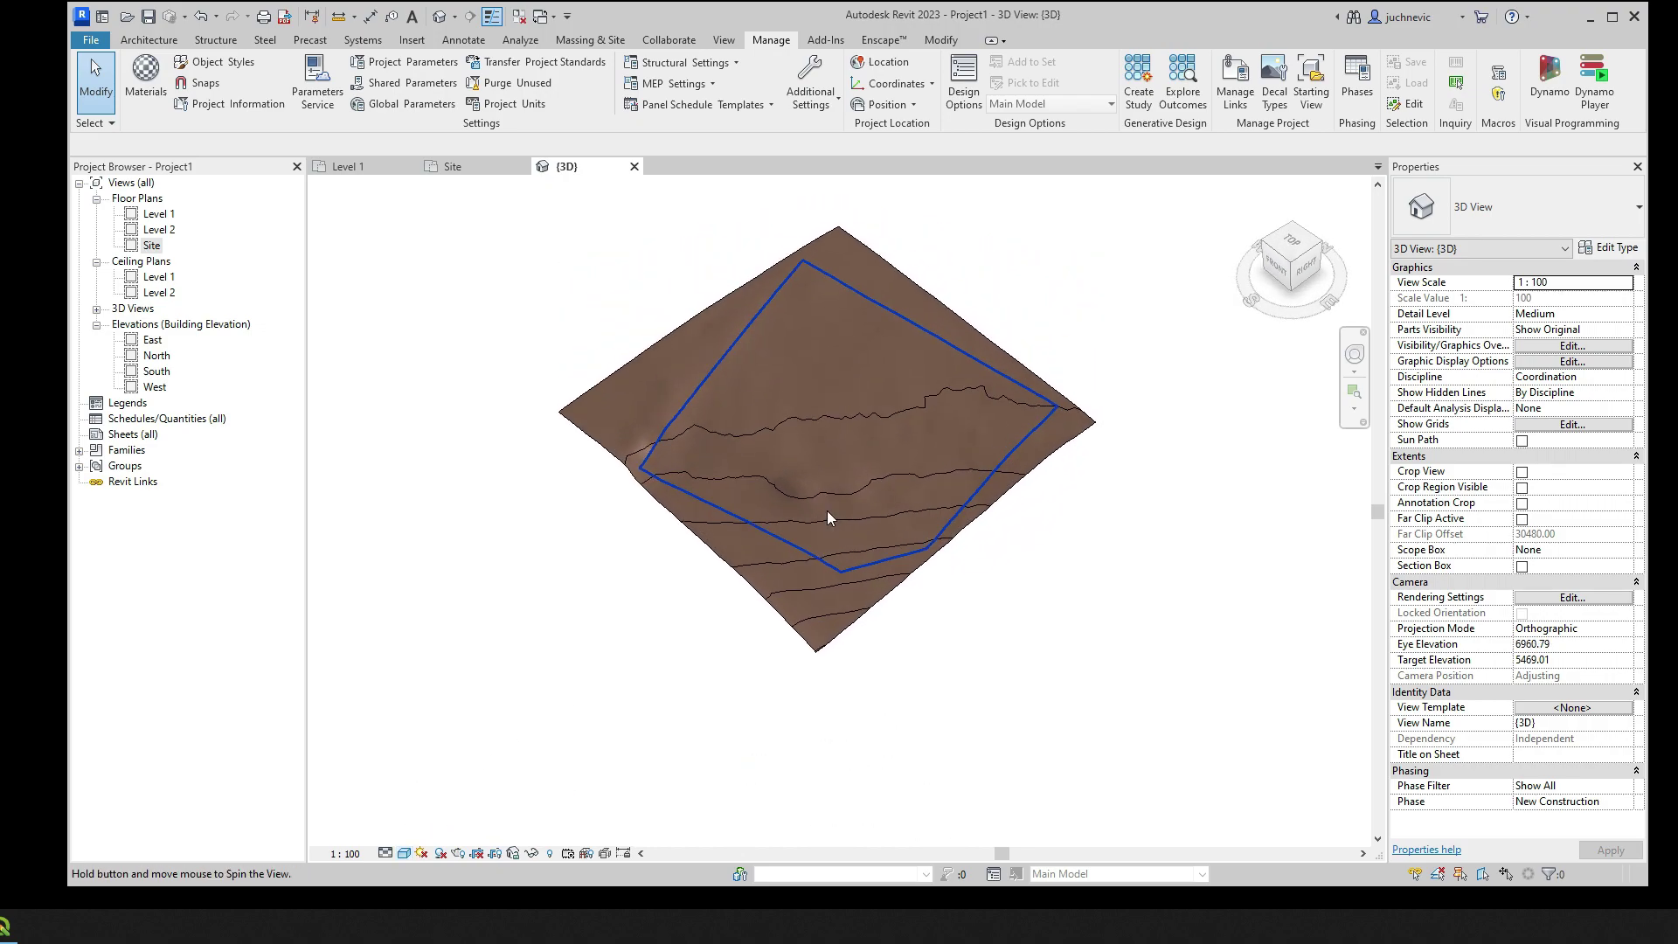
pyautogui.click(452, 166)
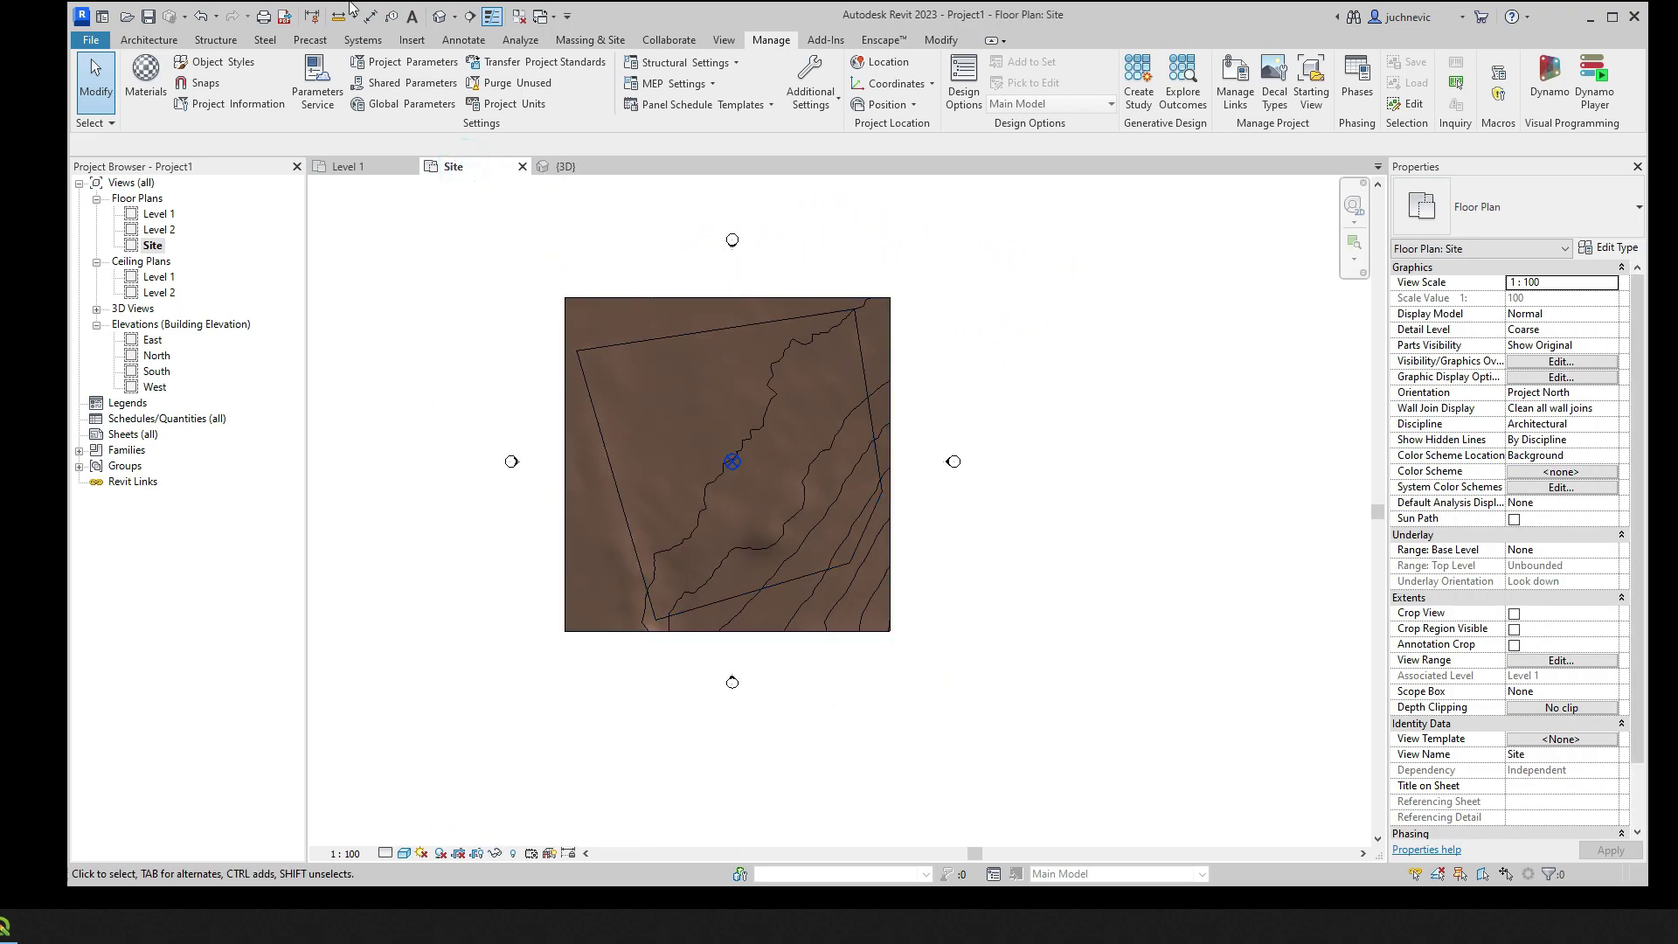
pyautogui.click(470, 15)
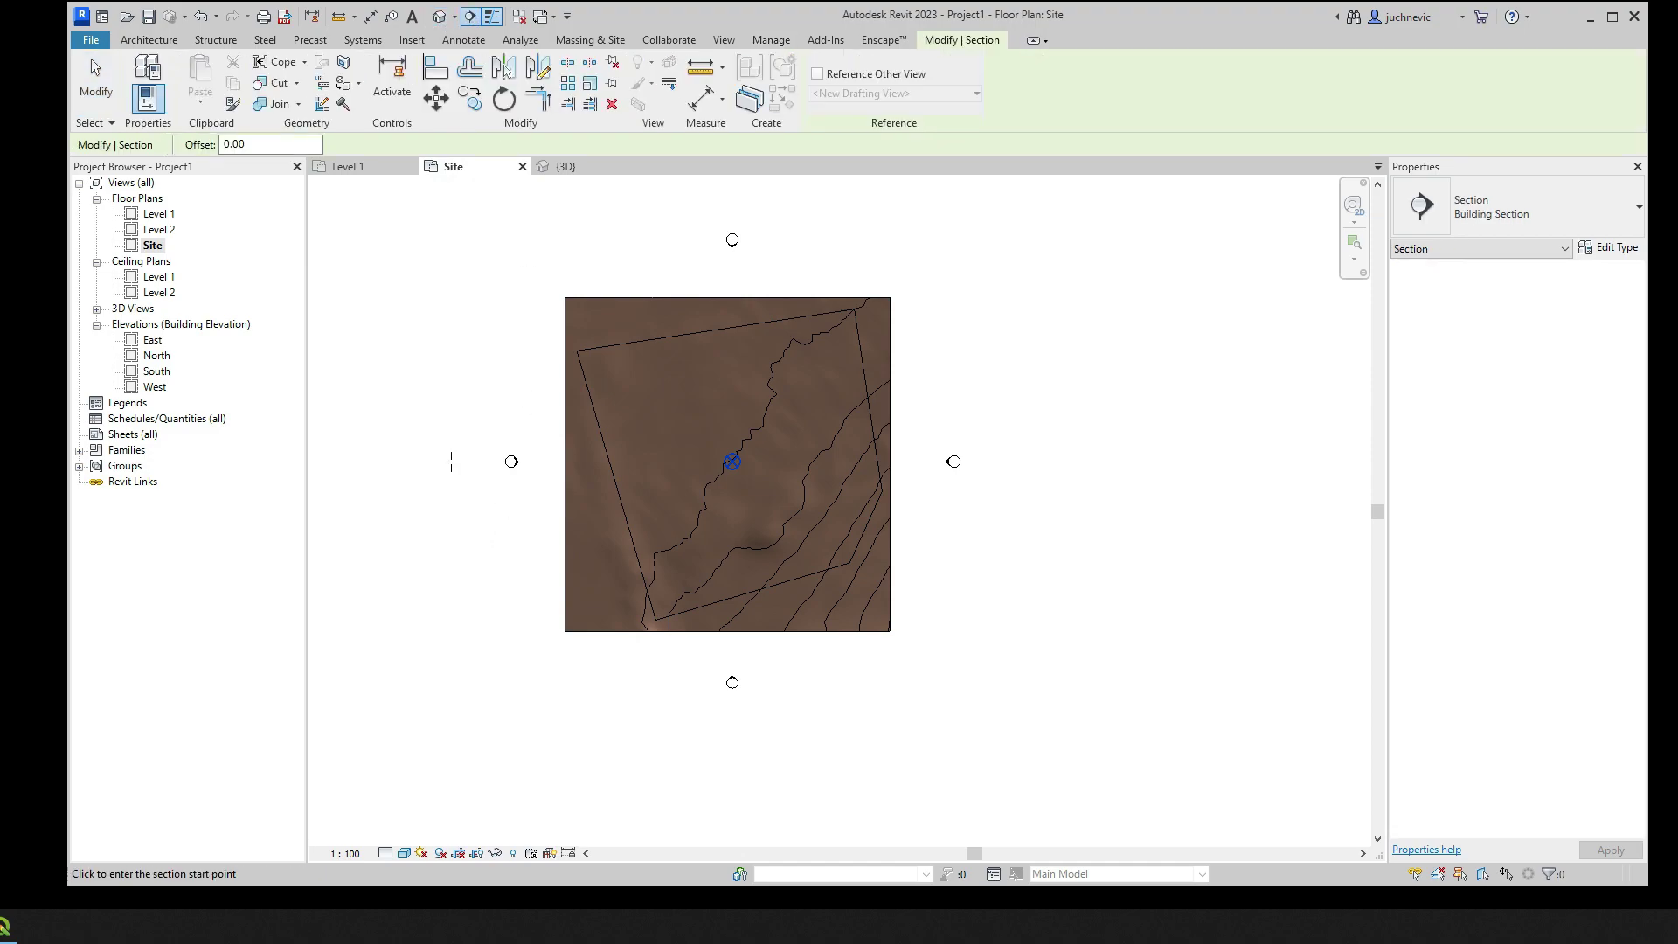
# Place a section line across the site and open the Section 1 view
pyautogui.click(442, 462)
pyautogui.click(988, 457)
pyautogui.press('Escape')
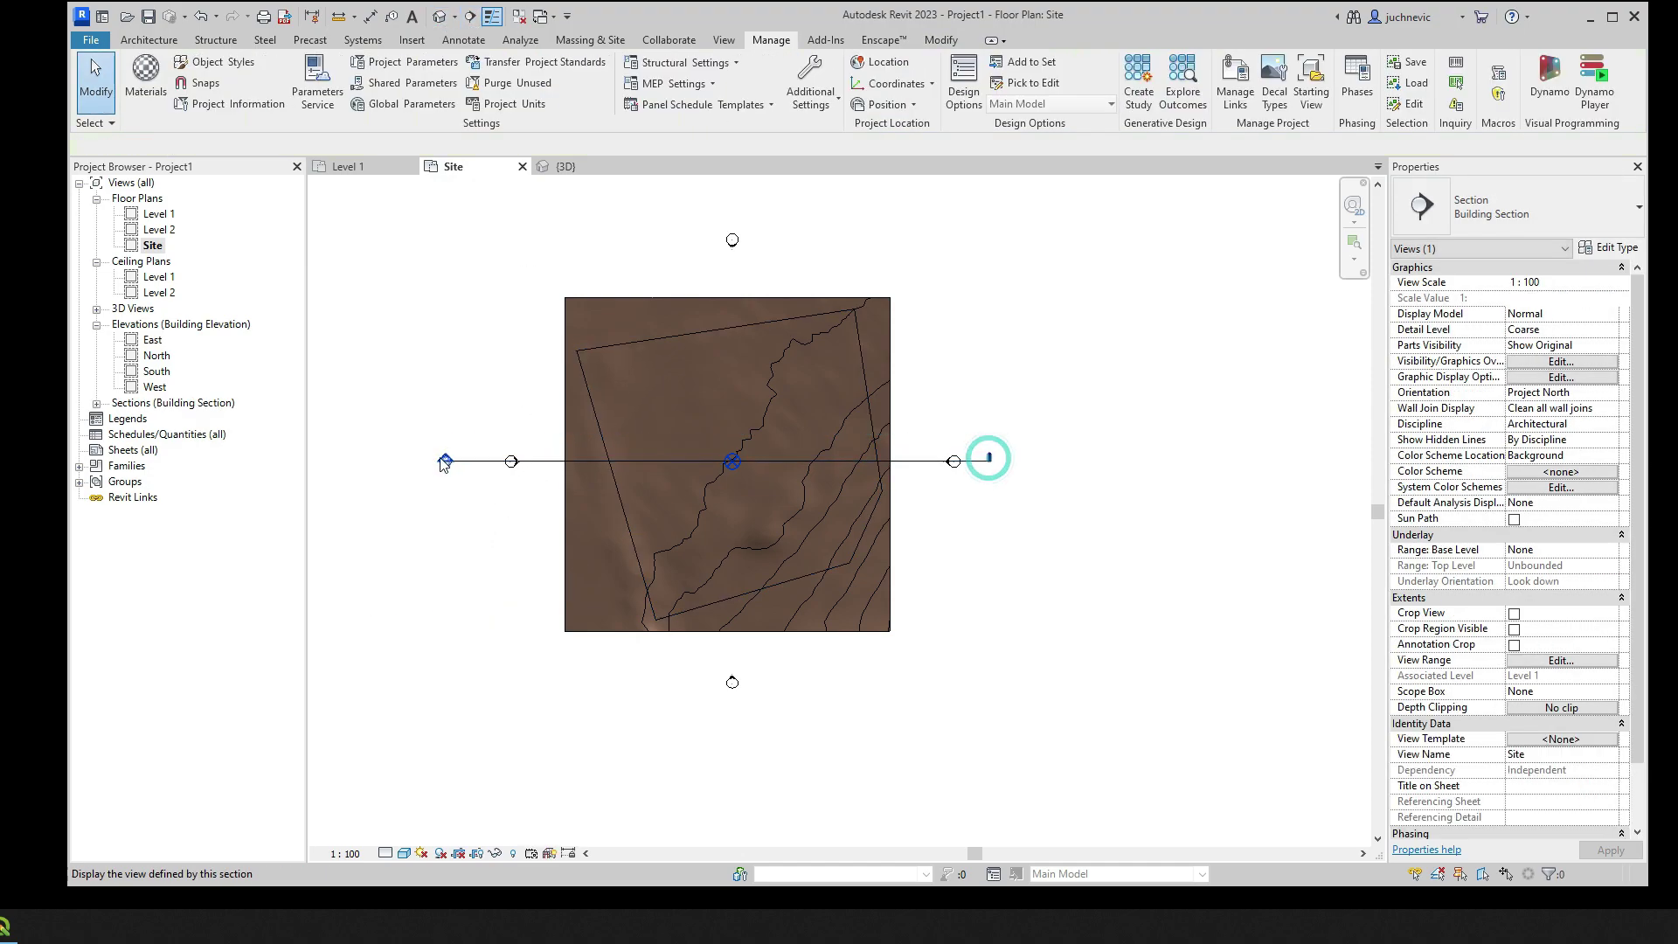
pyautogui.click(443, 461)
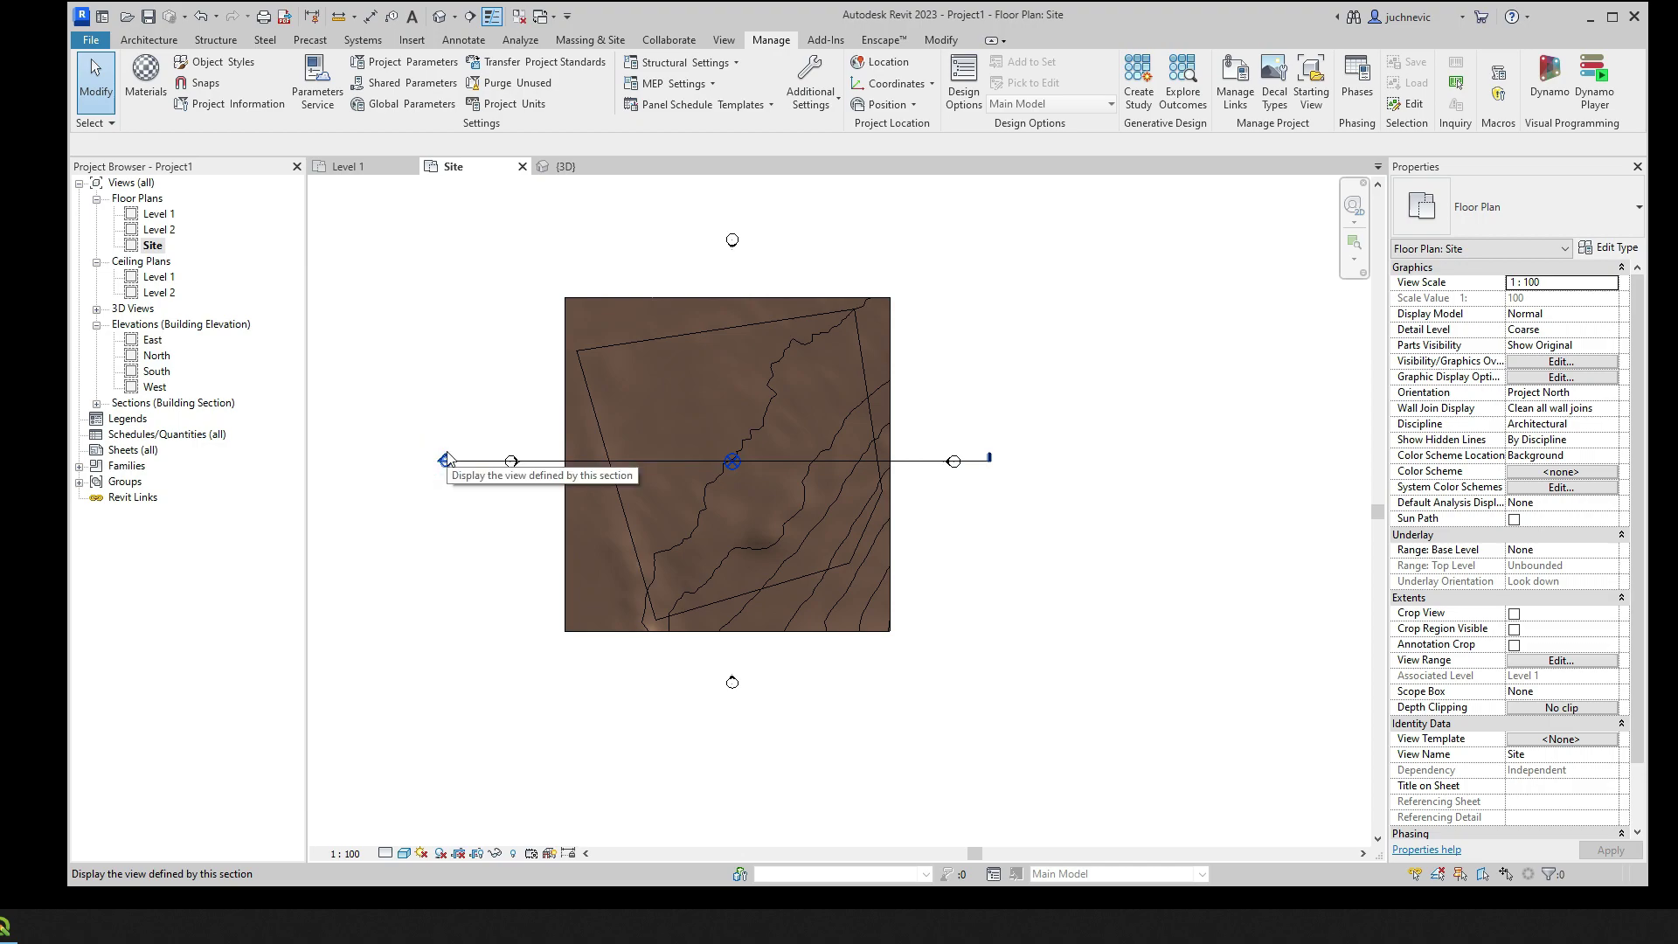
pyautogui.doubleClick(446, 461)
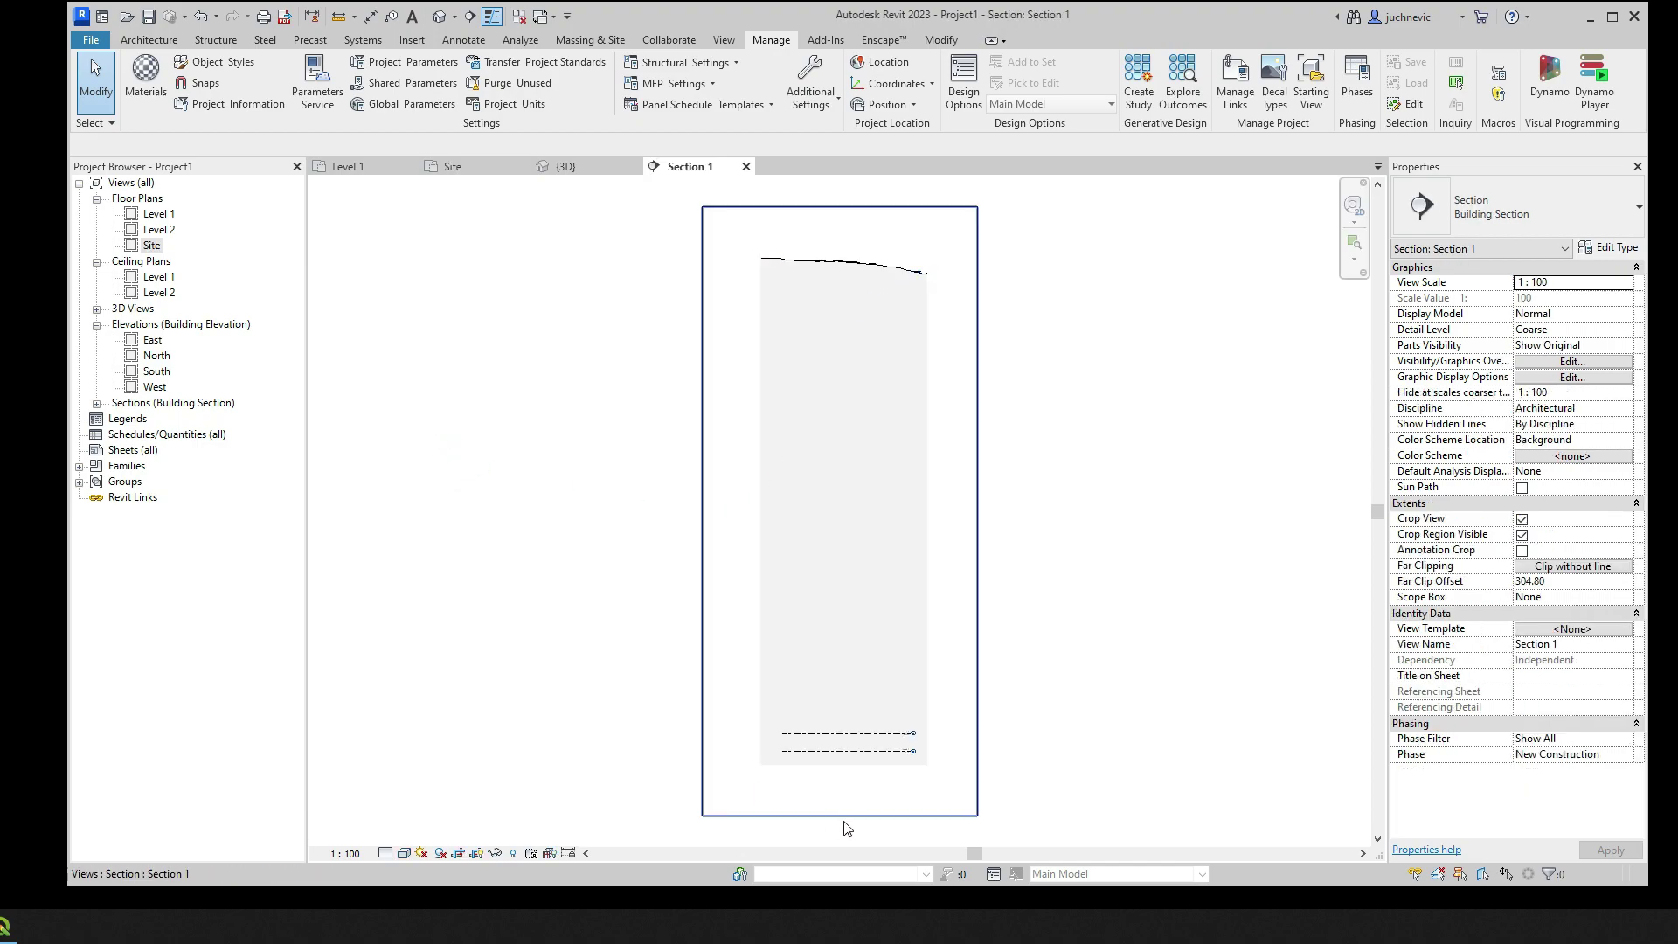
# Zoom around Section 1's terrain profile and review the linked files list without changes
pyautogui.scroll(2, 889, 761)
pyautogui.scroll(2, 918, 762)
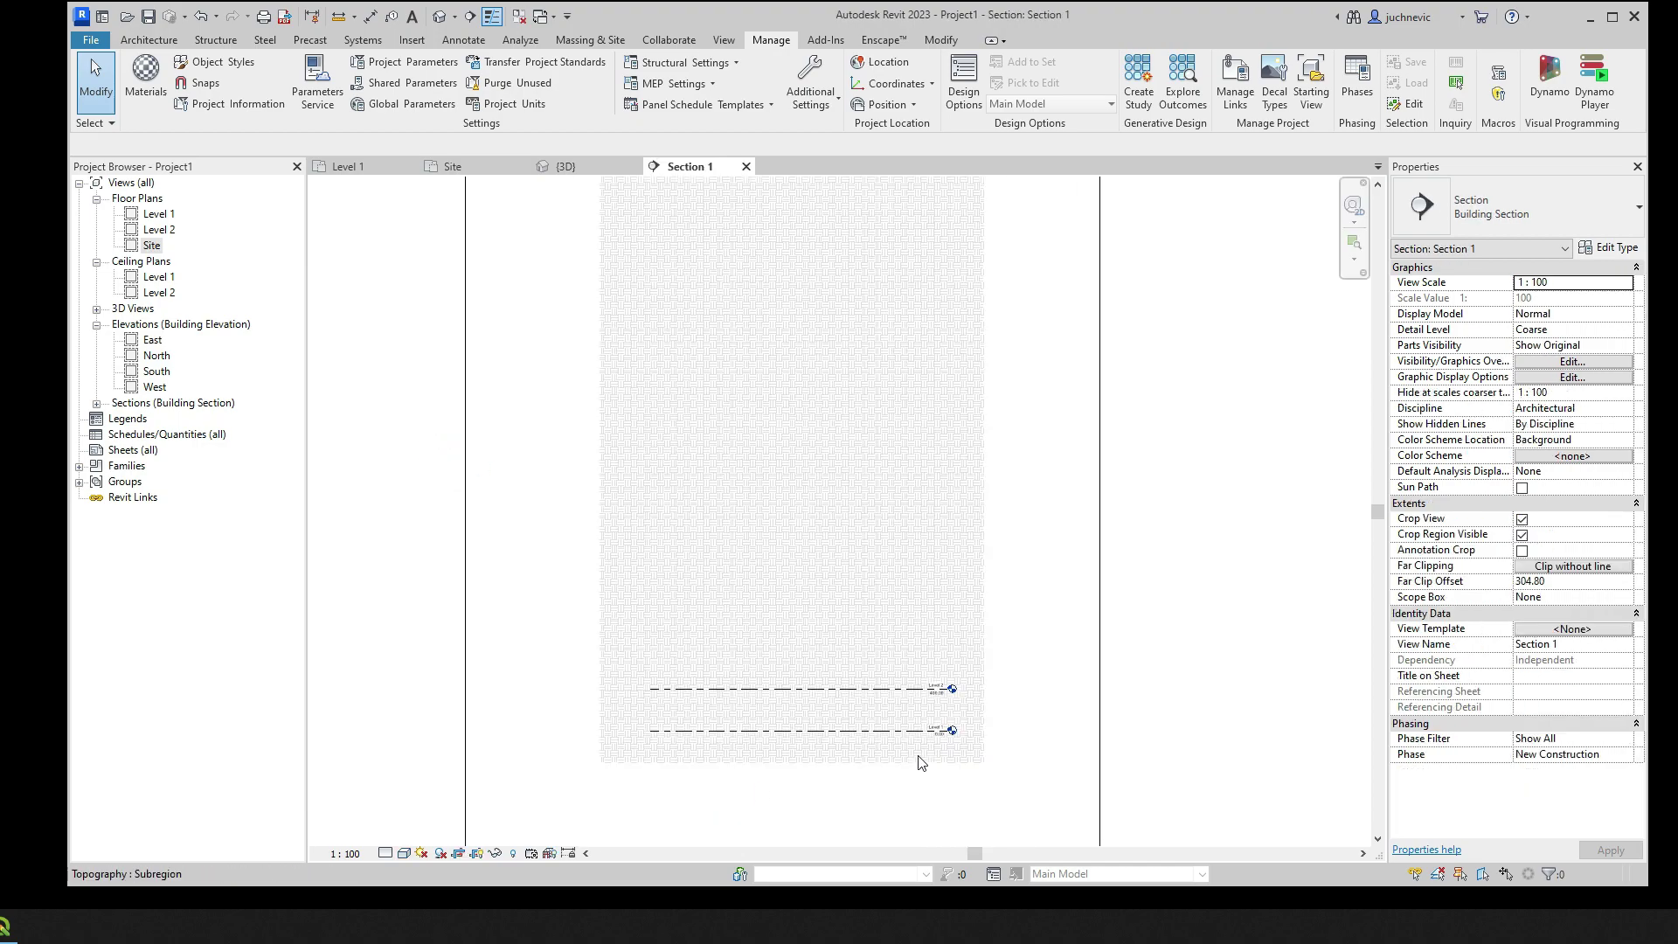
pyautogui.scroll(-2, 951, 371)
pyautogui.moveTo(933, 581); pyautogui.dragTo(837, 734, button='middle')
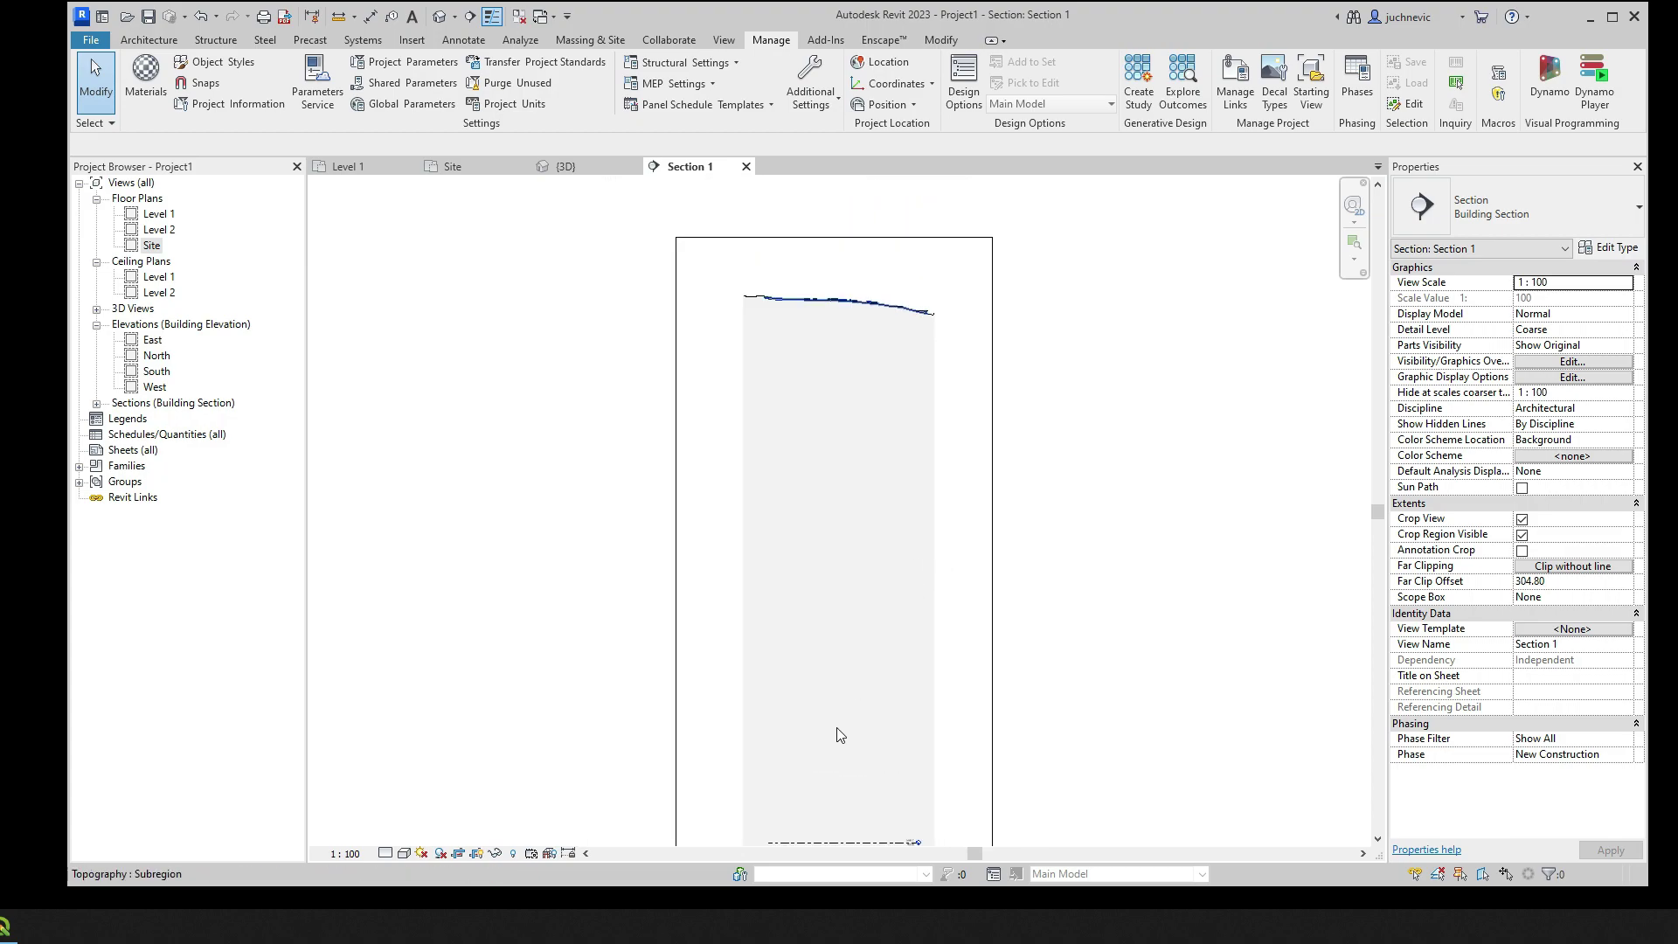
pyautogui.scroll(2, 851, 326)
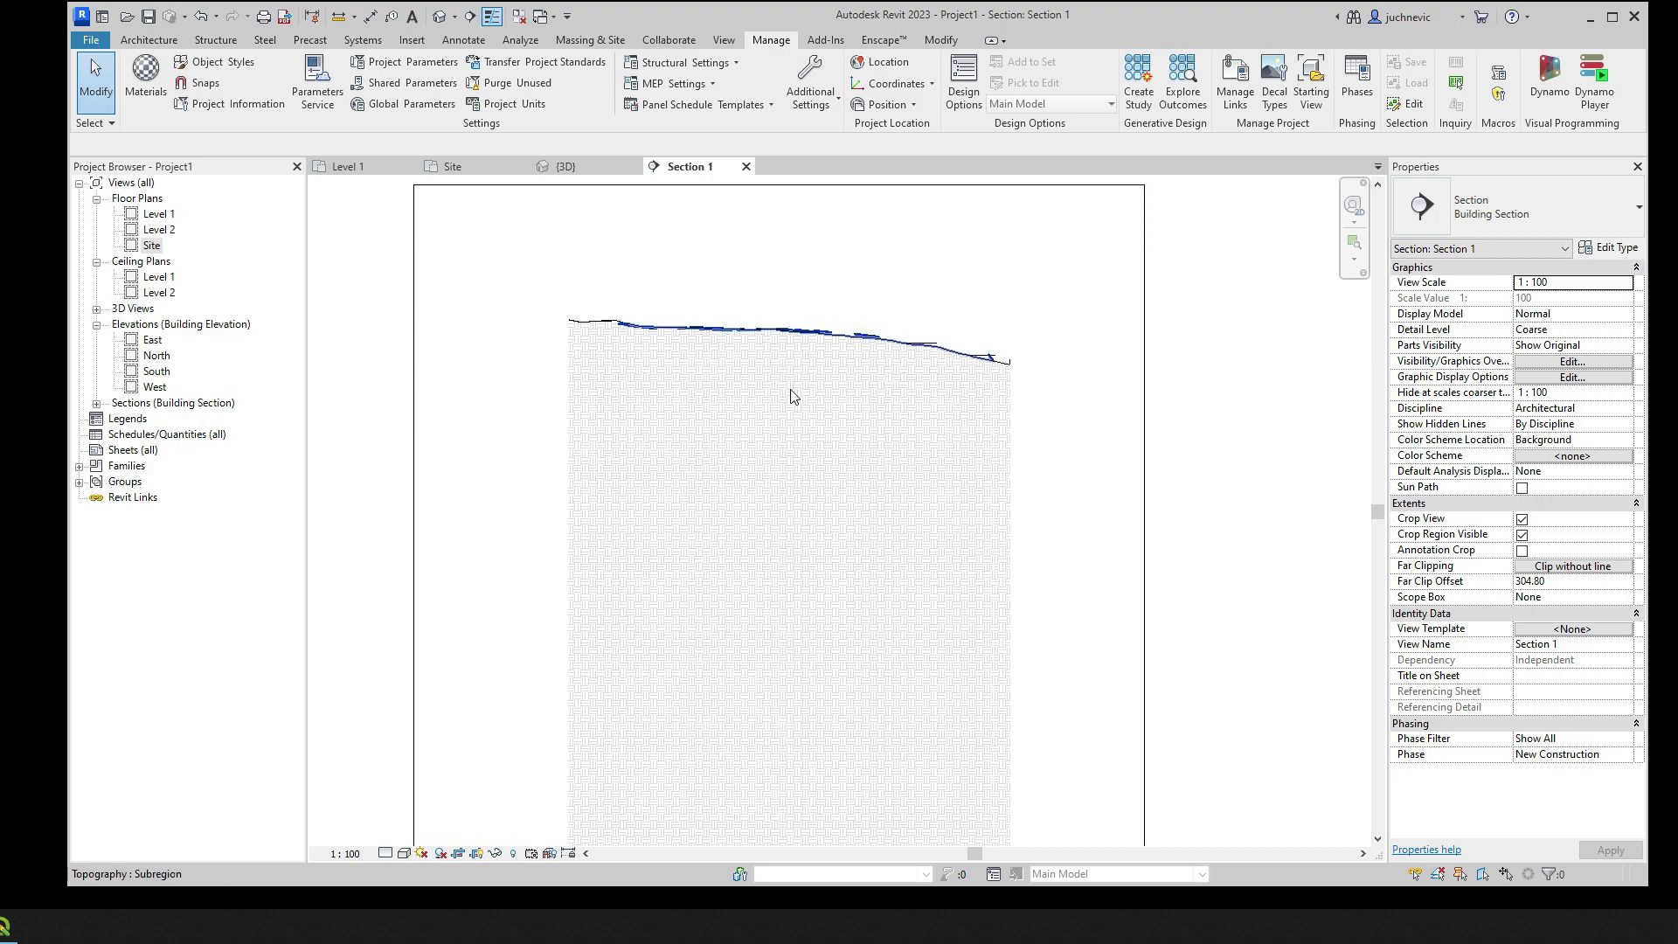
pyautogui.click(1233, 91)
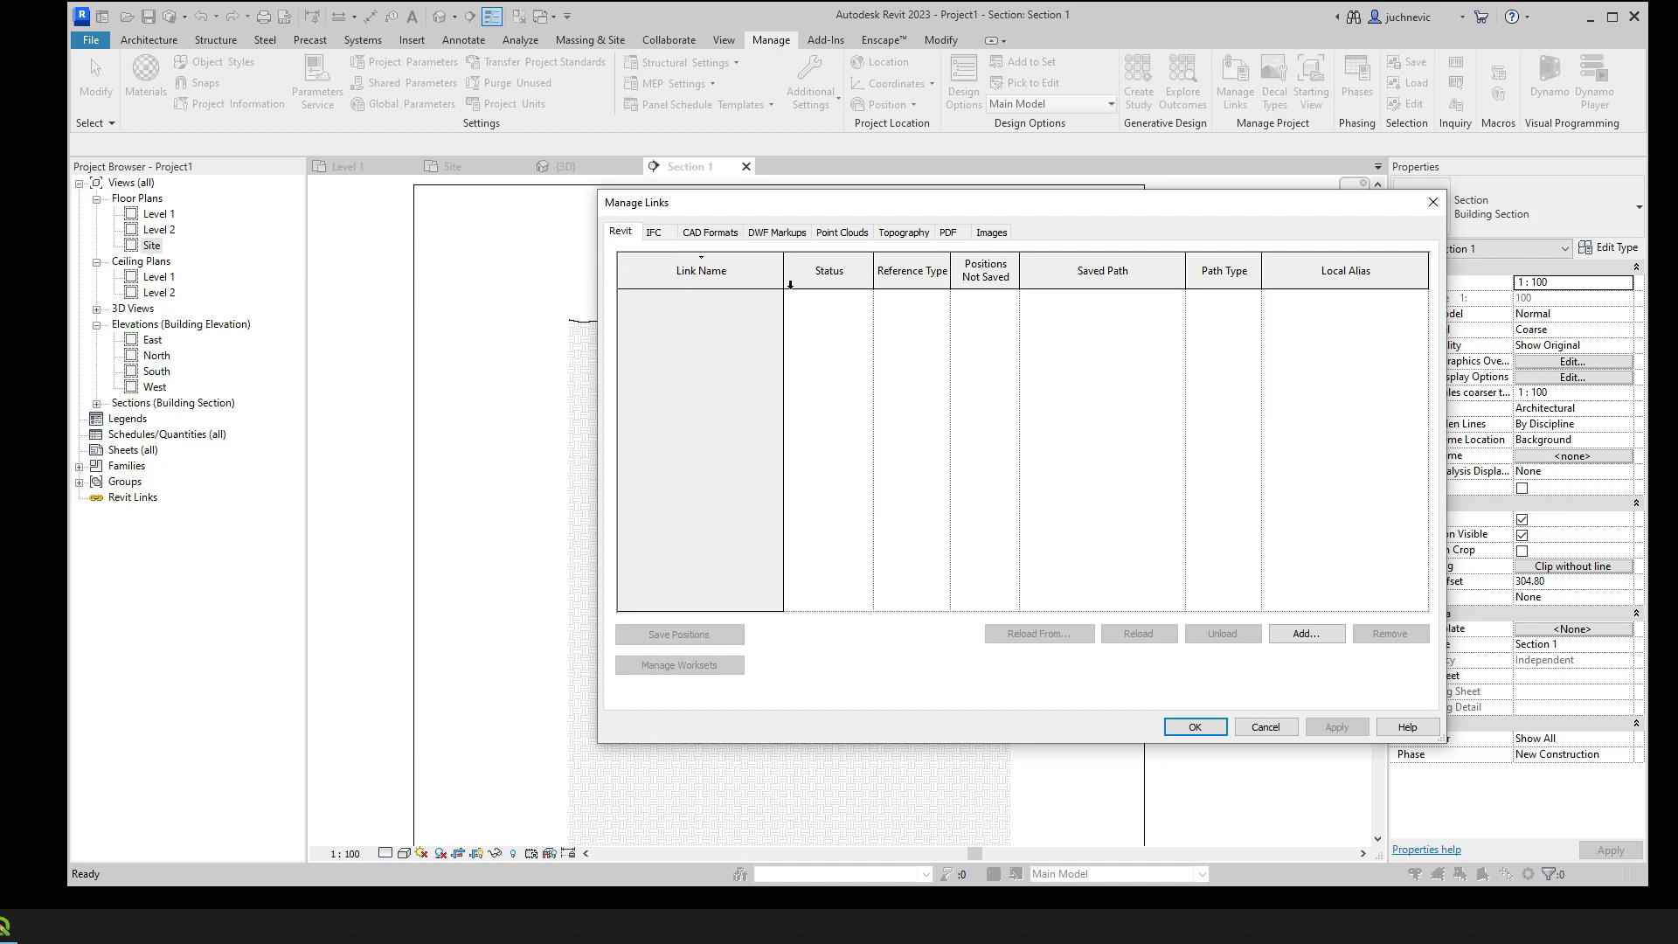
pyautogui.click(1265, 727)
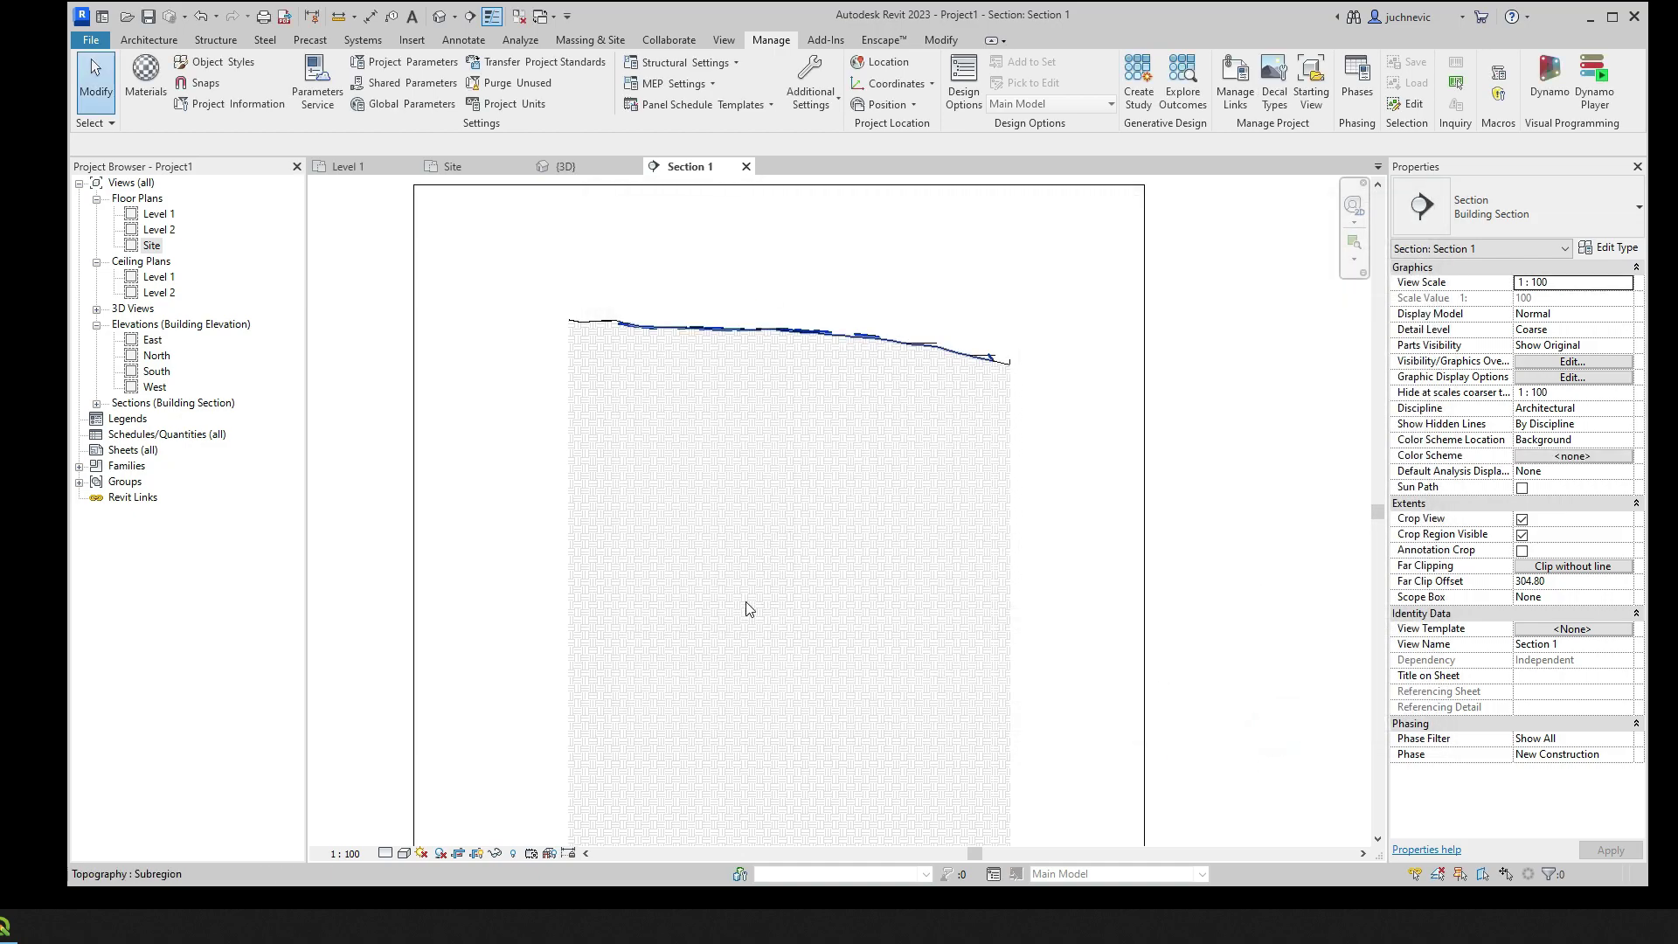
pyautogui.scroll(-3, 741, 628)
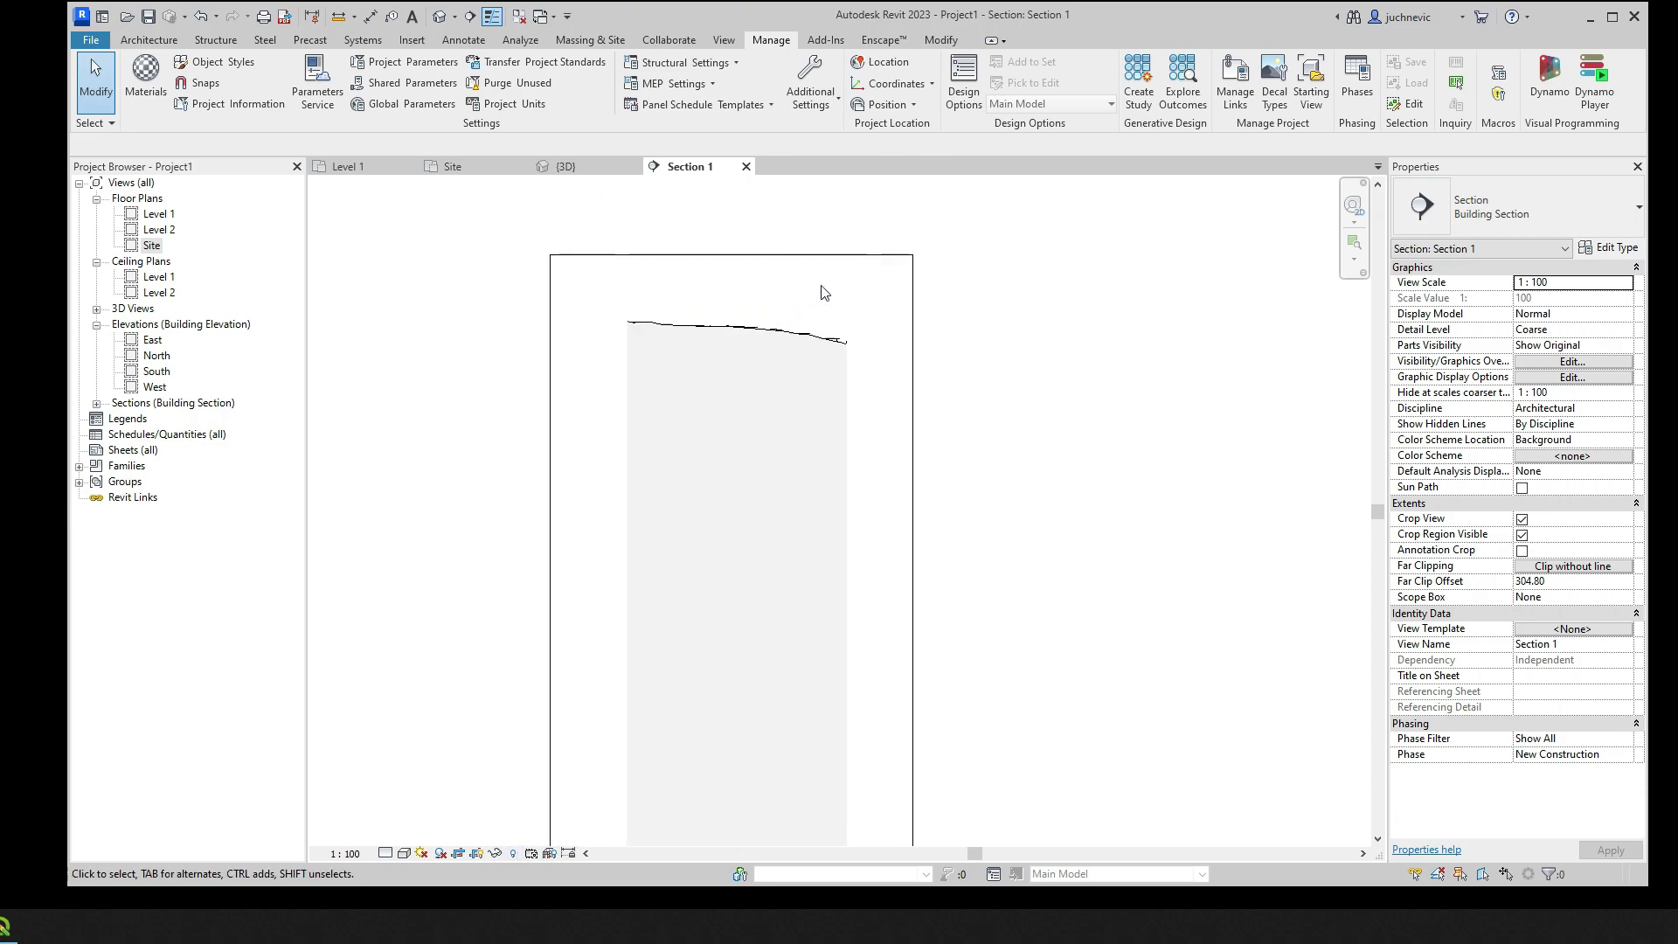
pyautogui.scroll(5, 791, 306)
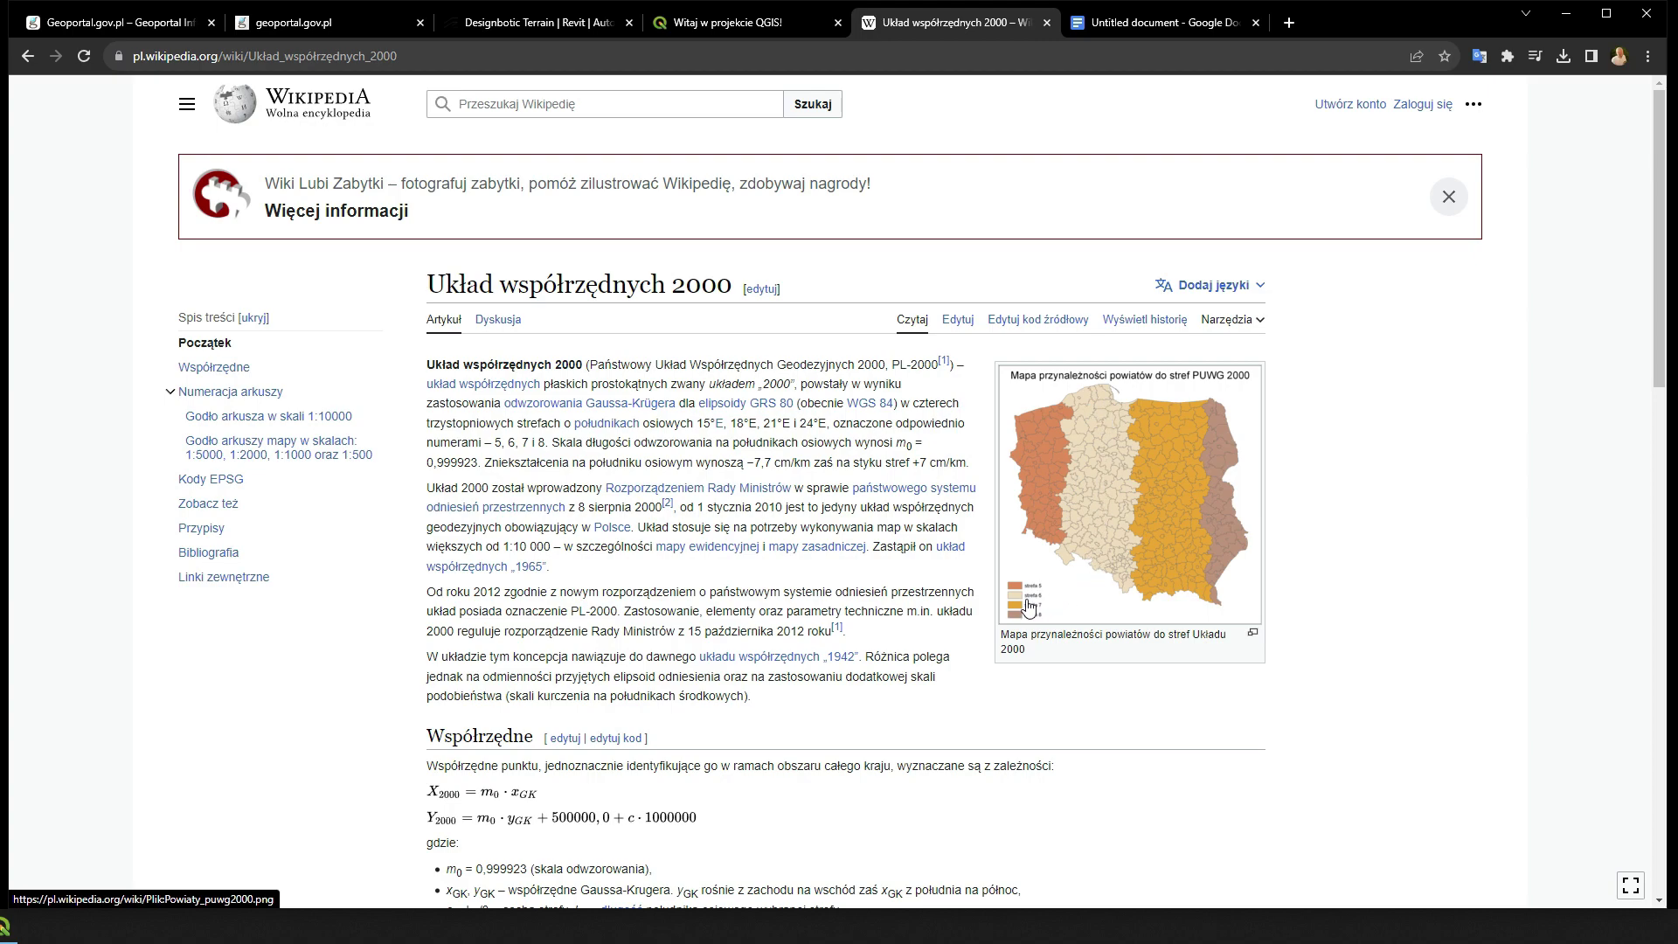
# Find EPSG 2177 for Strefa VI in the Kody EPSG table, then return to QGIS
pyautogui.scroll(-4, 809, 583)
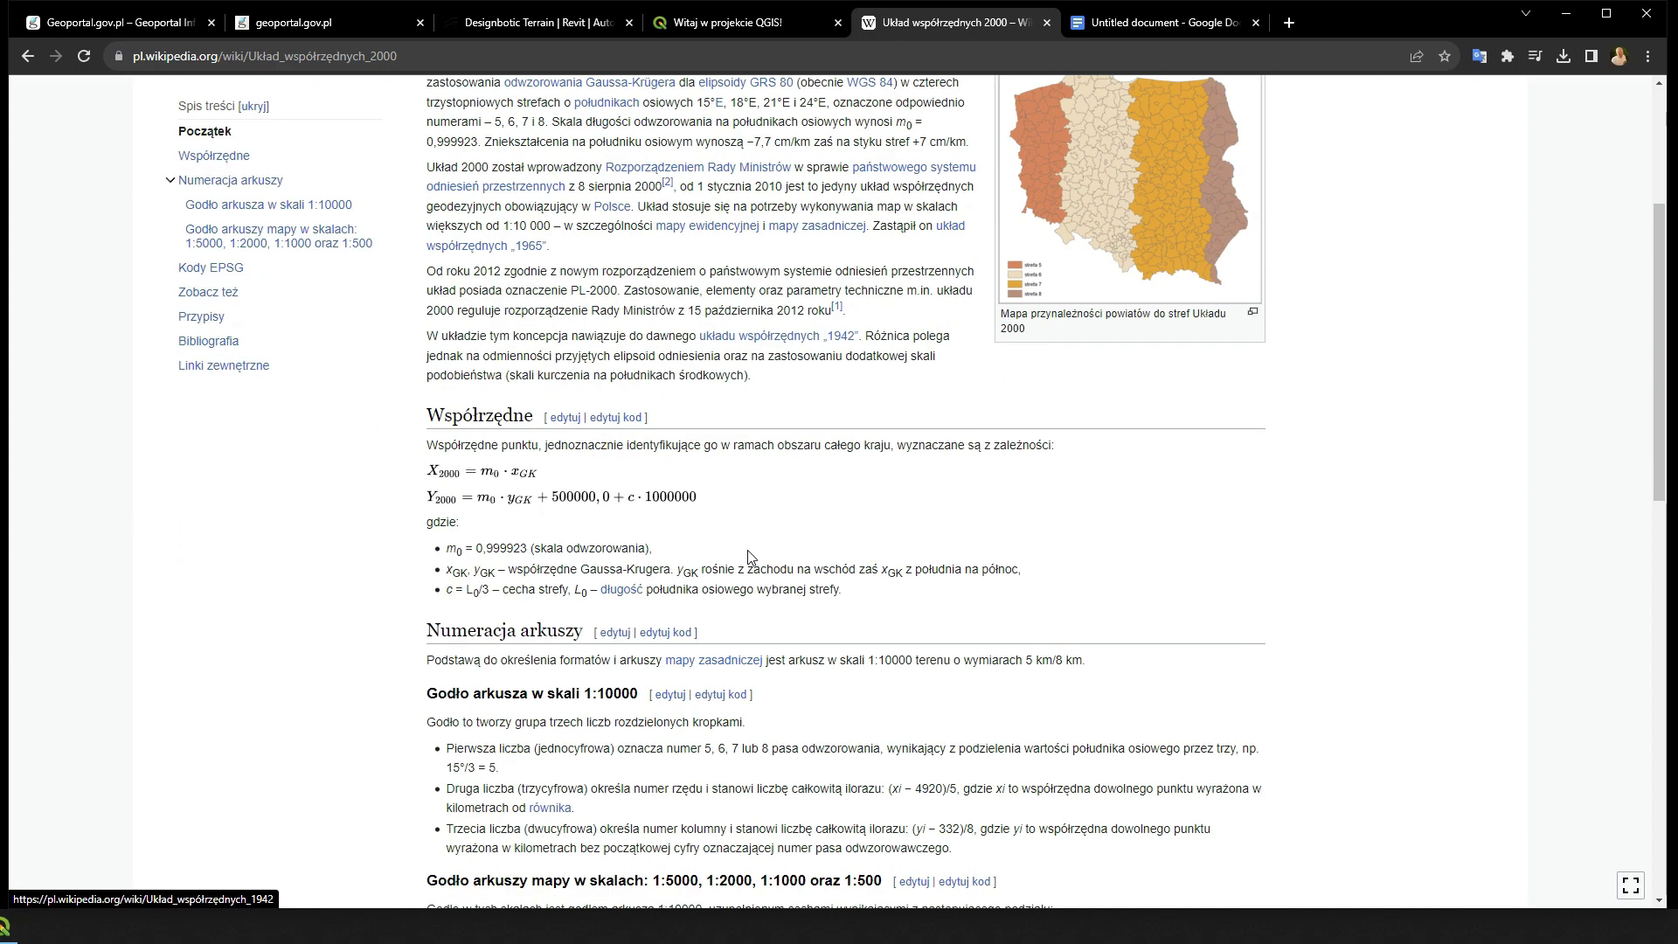
pyautogui.scroll(-3, 743, 550)
pyautogui.scroll(-3, 664, 516)
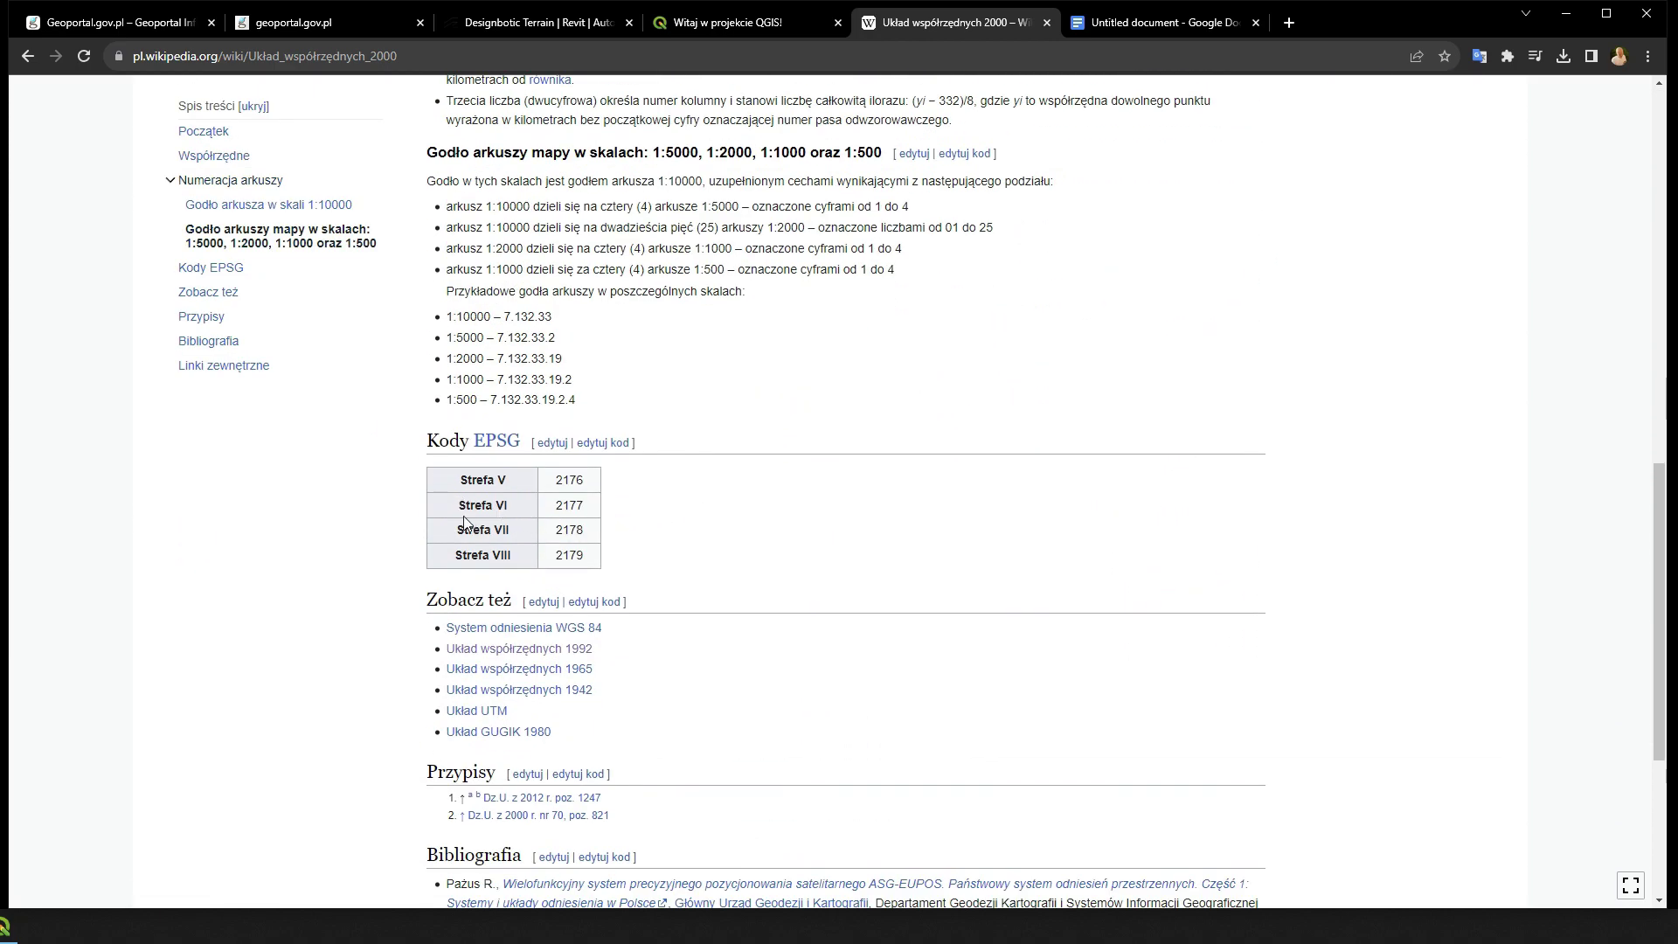
pyautogui.doubleClick(564, 507)
pyautogui.click(561, 501)
pyautogui.click(6, 932)
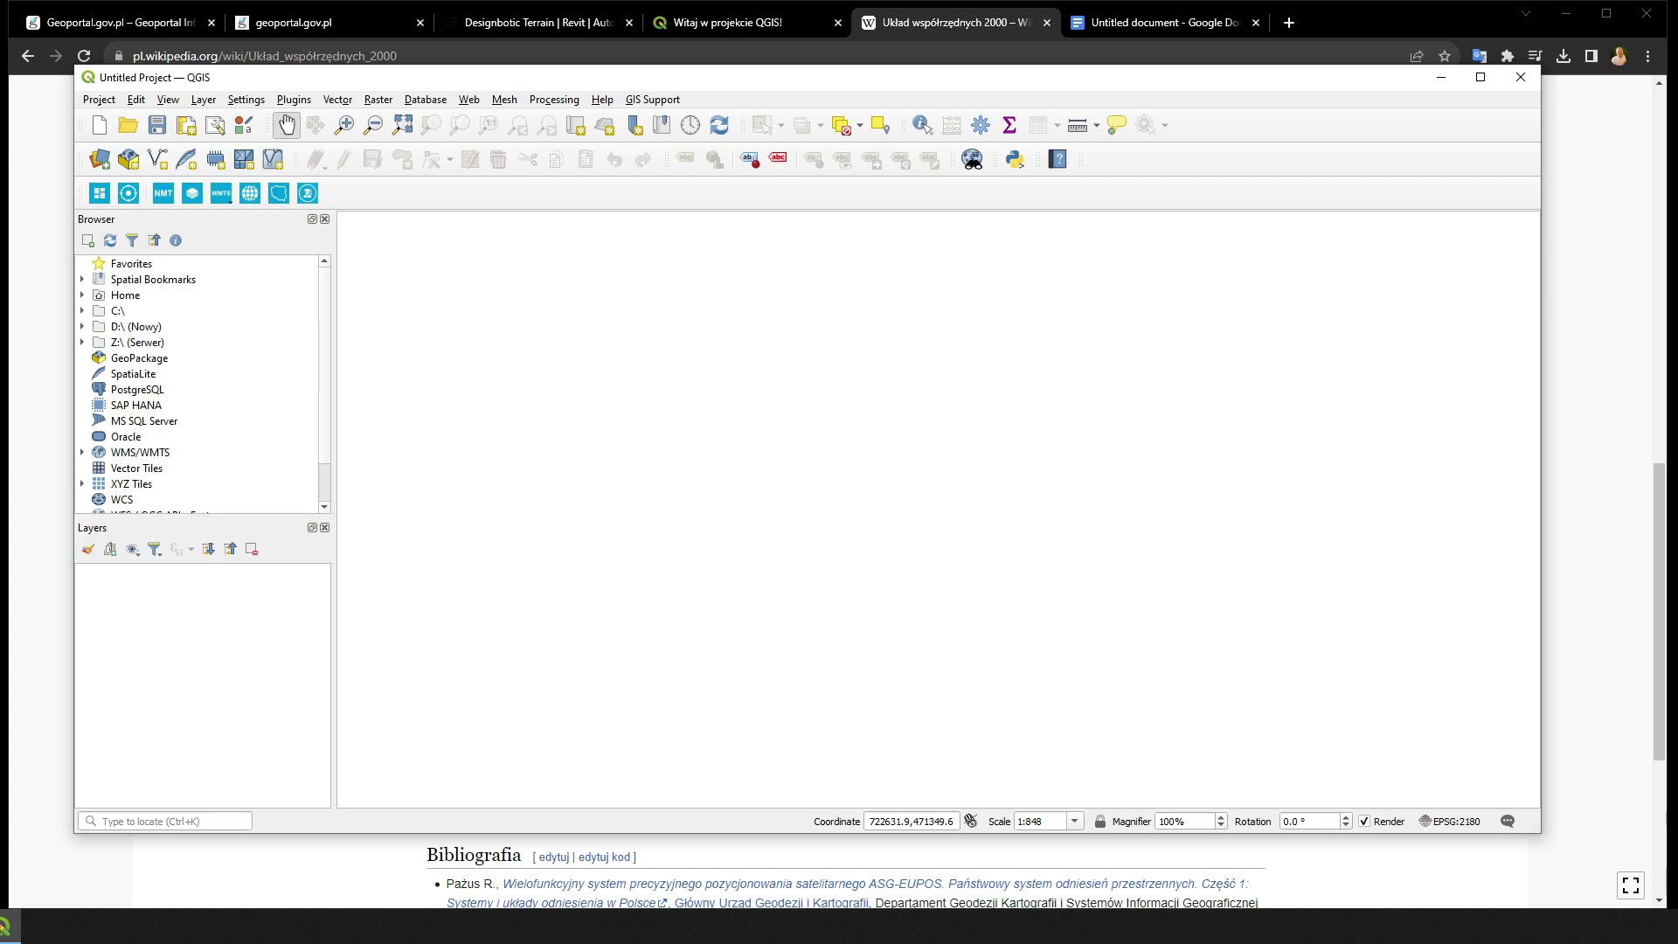
# Add the 76177_1192784_N-34-50-C-c-3-2.asc elevation raster from the Geoportal DTM folder to the QGIS map
pyautogui.hotkey('alt', 'Tab')
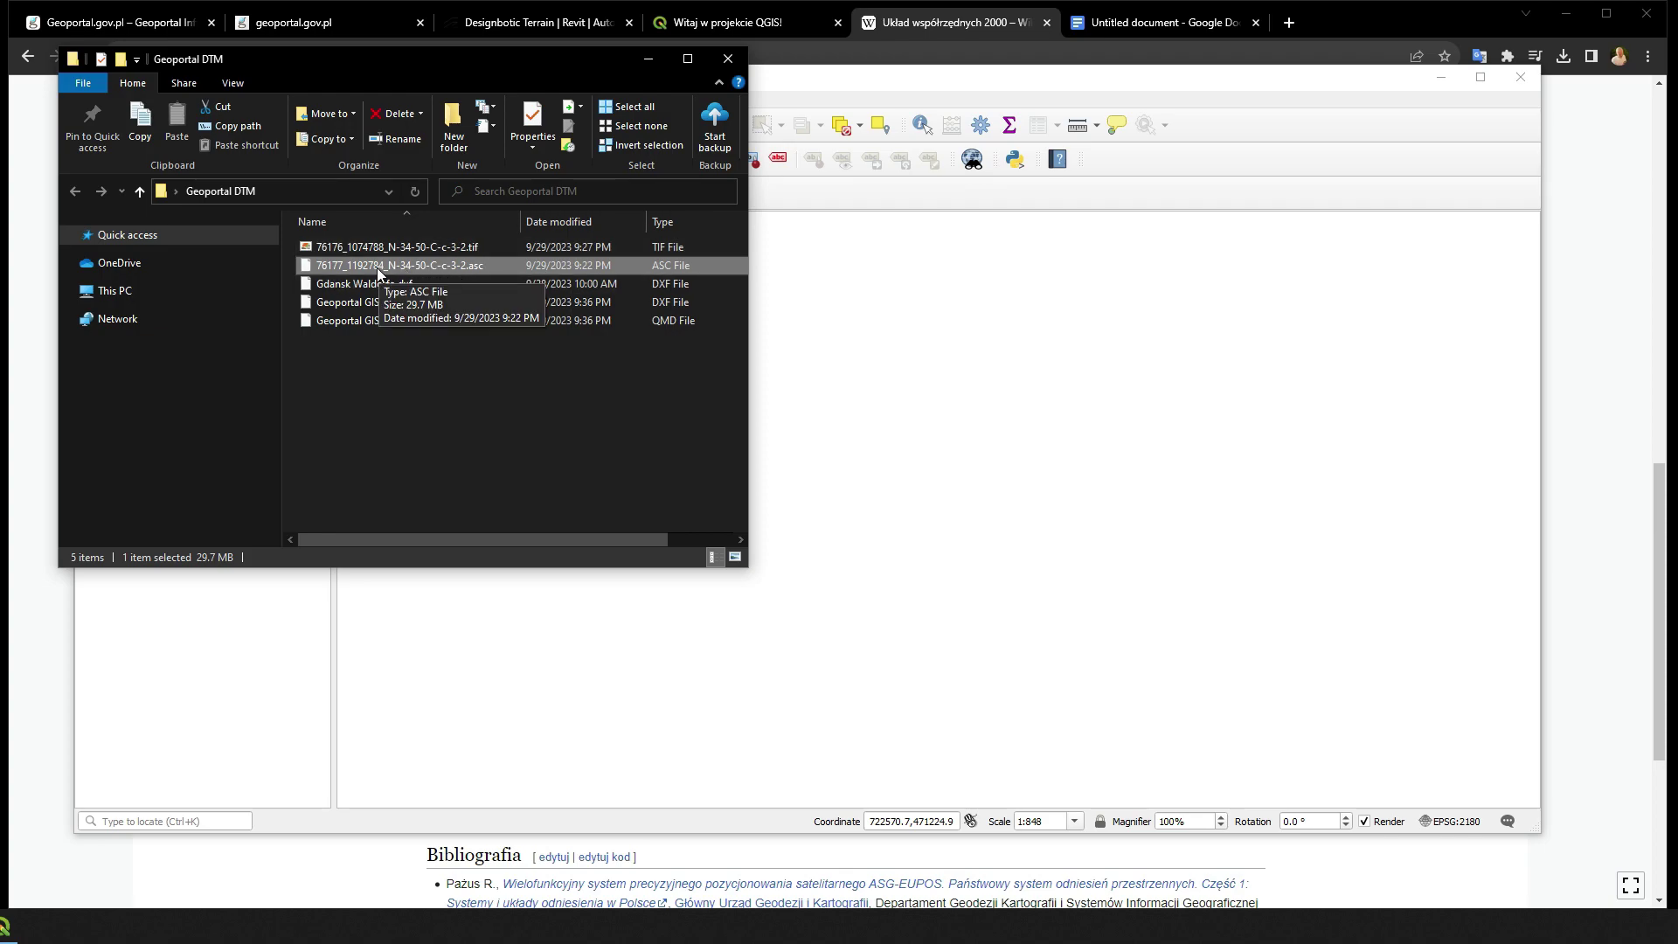
pyautogui.moveTo(376, 268); pyautogui.dragTo(931, 388)
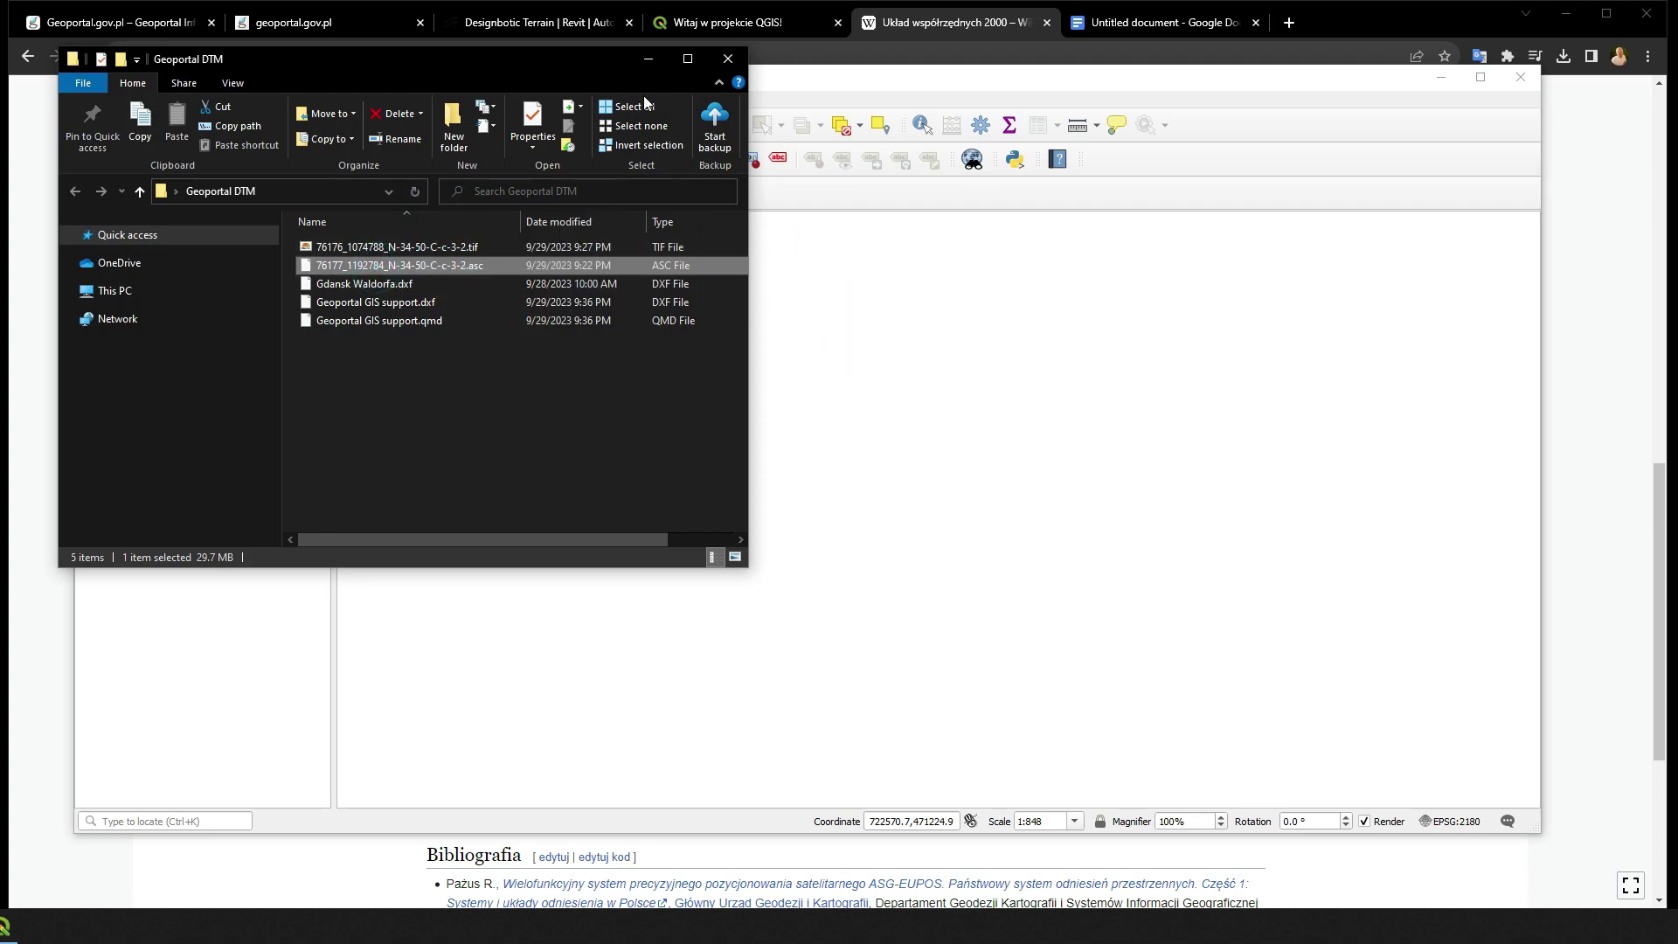
pyautogui.click(648, 65)
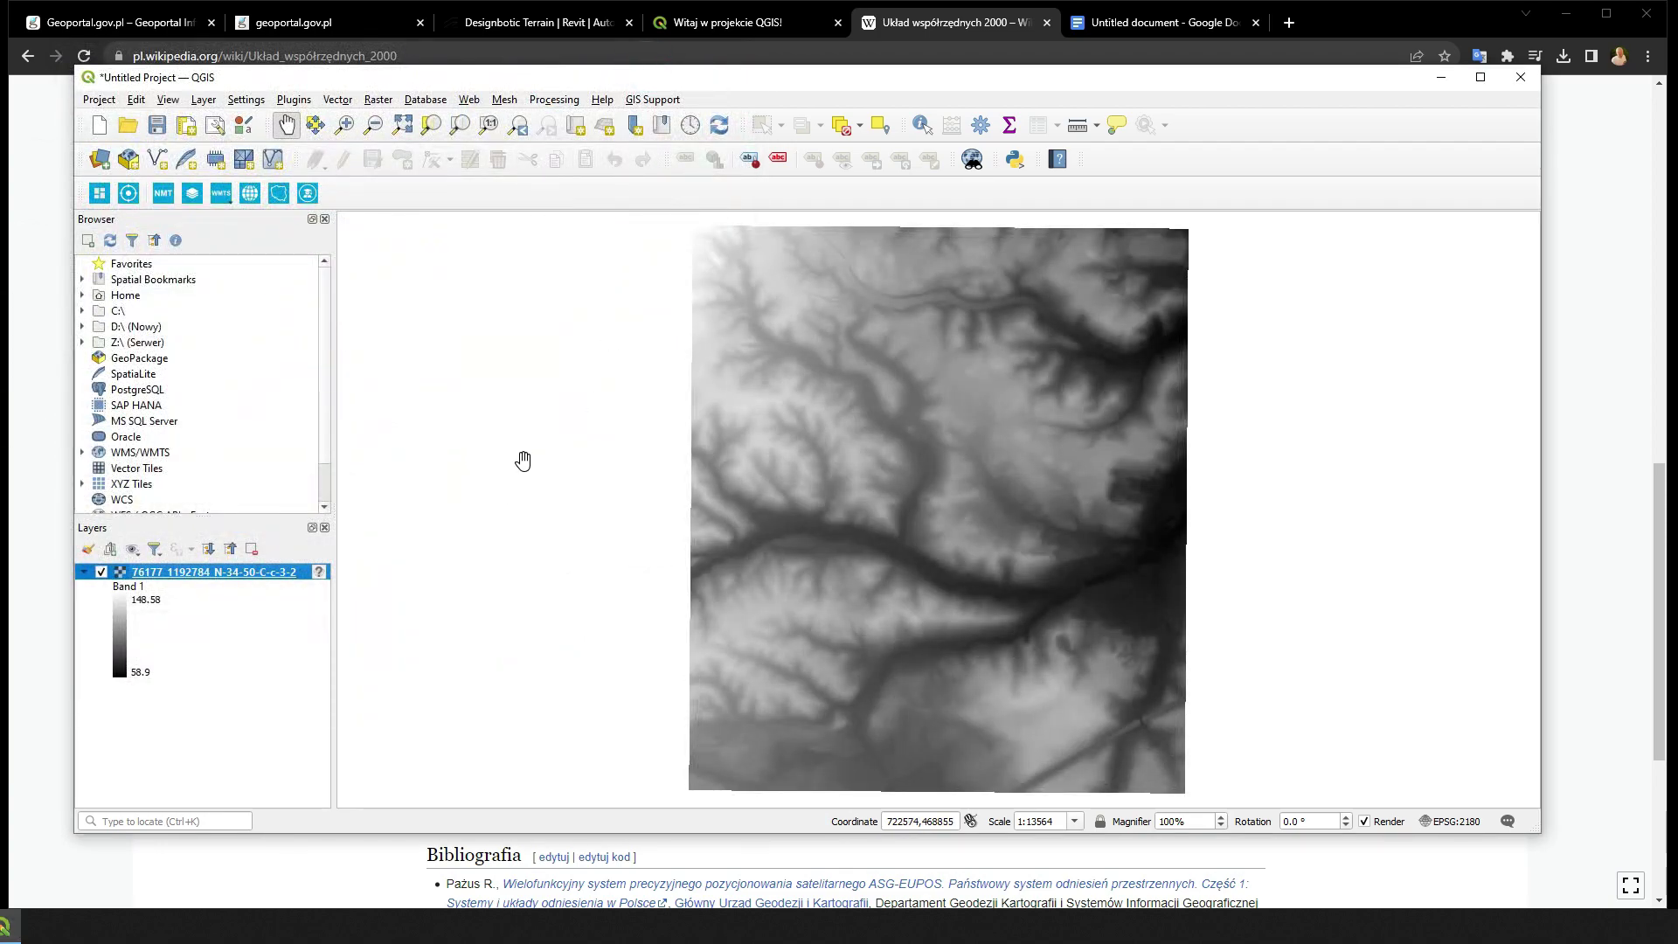
pyautogui.click(381, 103)
pyautogui.moveTo(412, 178)
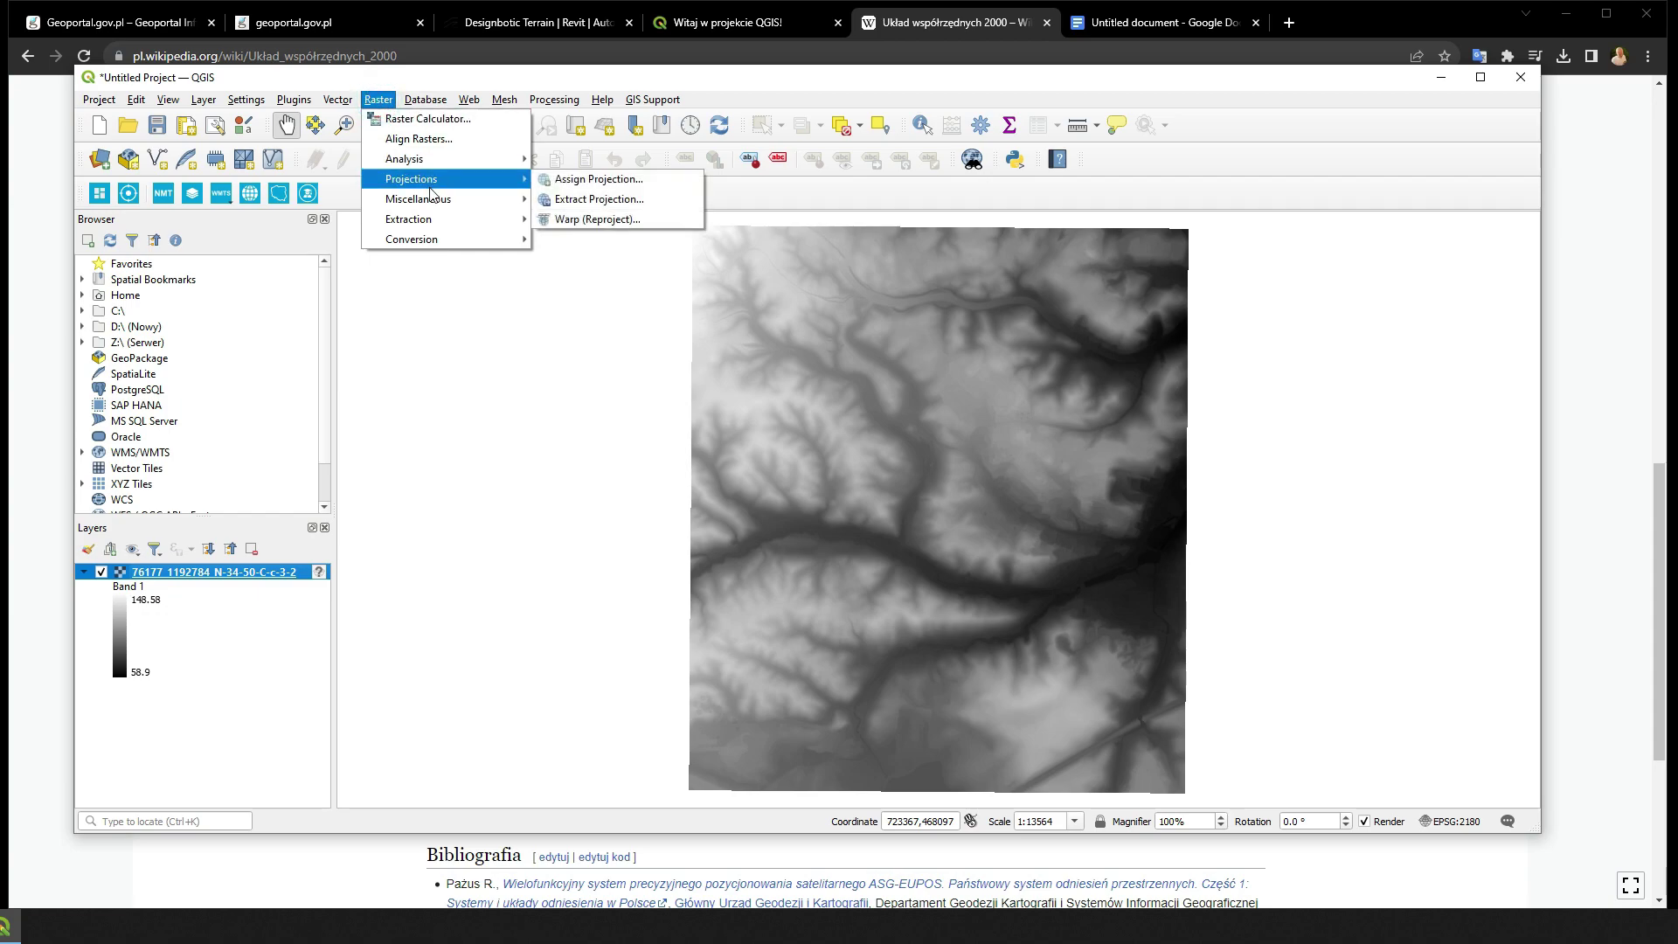
# In Warp (Reproject), set source CRS EPSG:2180 and target CRS EPSG:2177
pyautogui.click(601, 222)
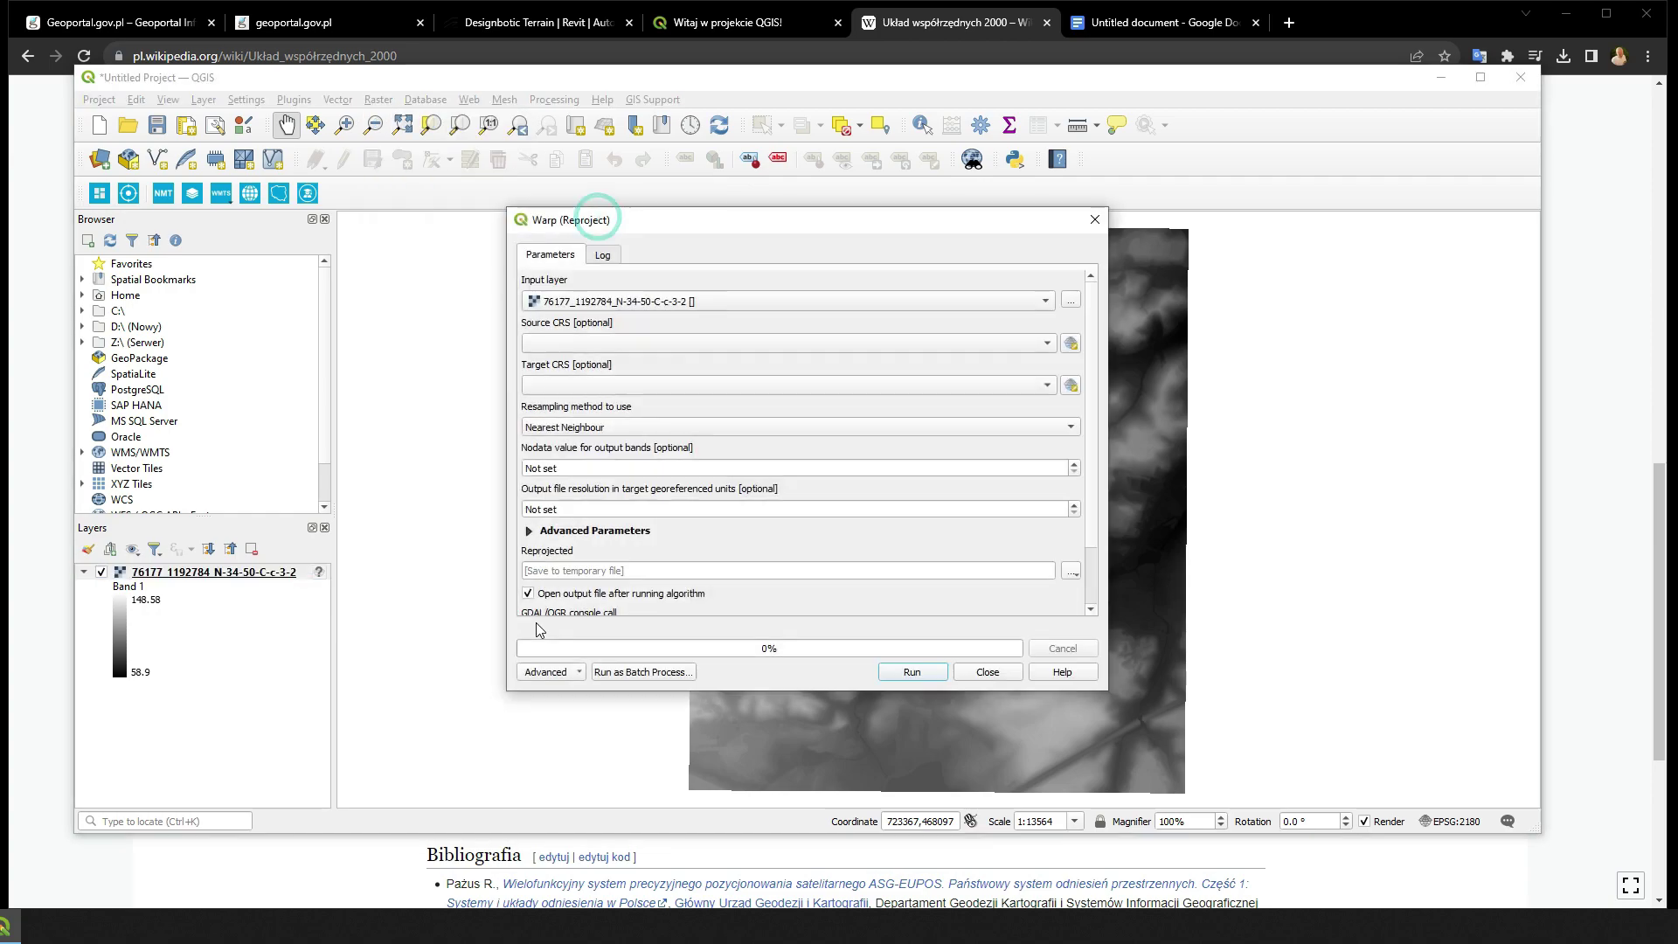
pyautogui.click(583, 343)
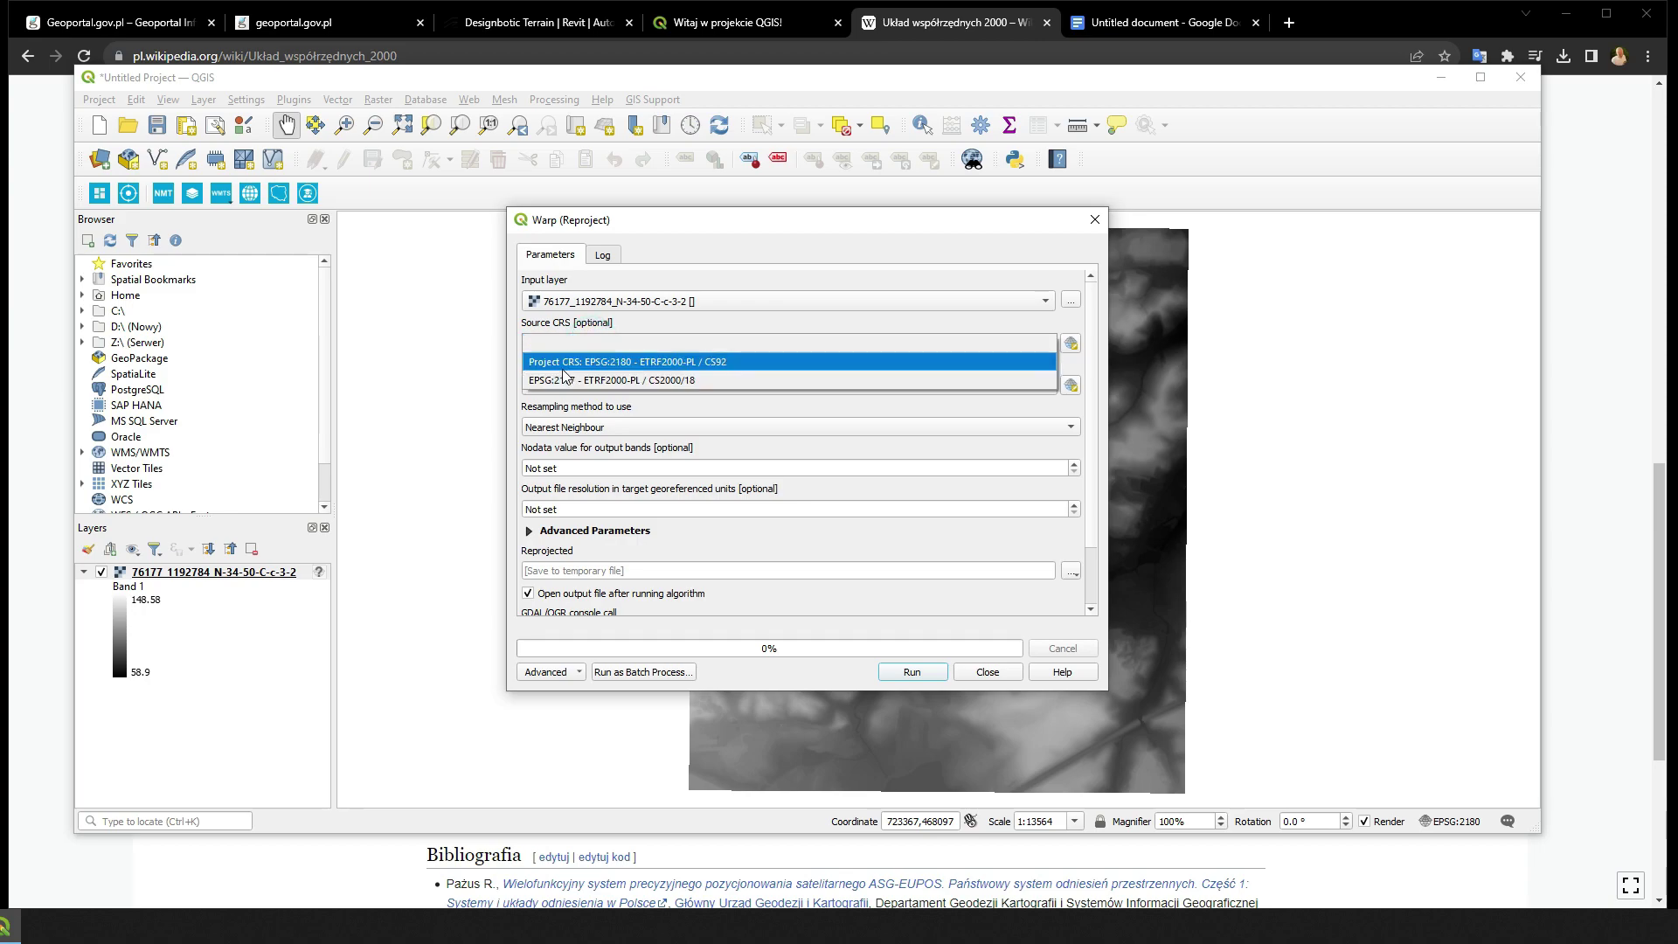
pyautogui.click(584, 370)
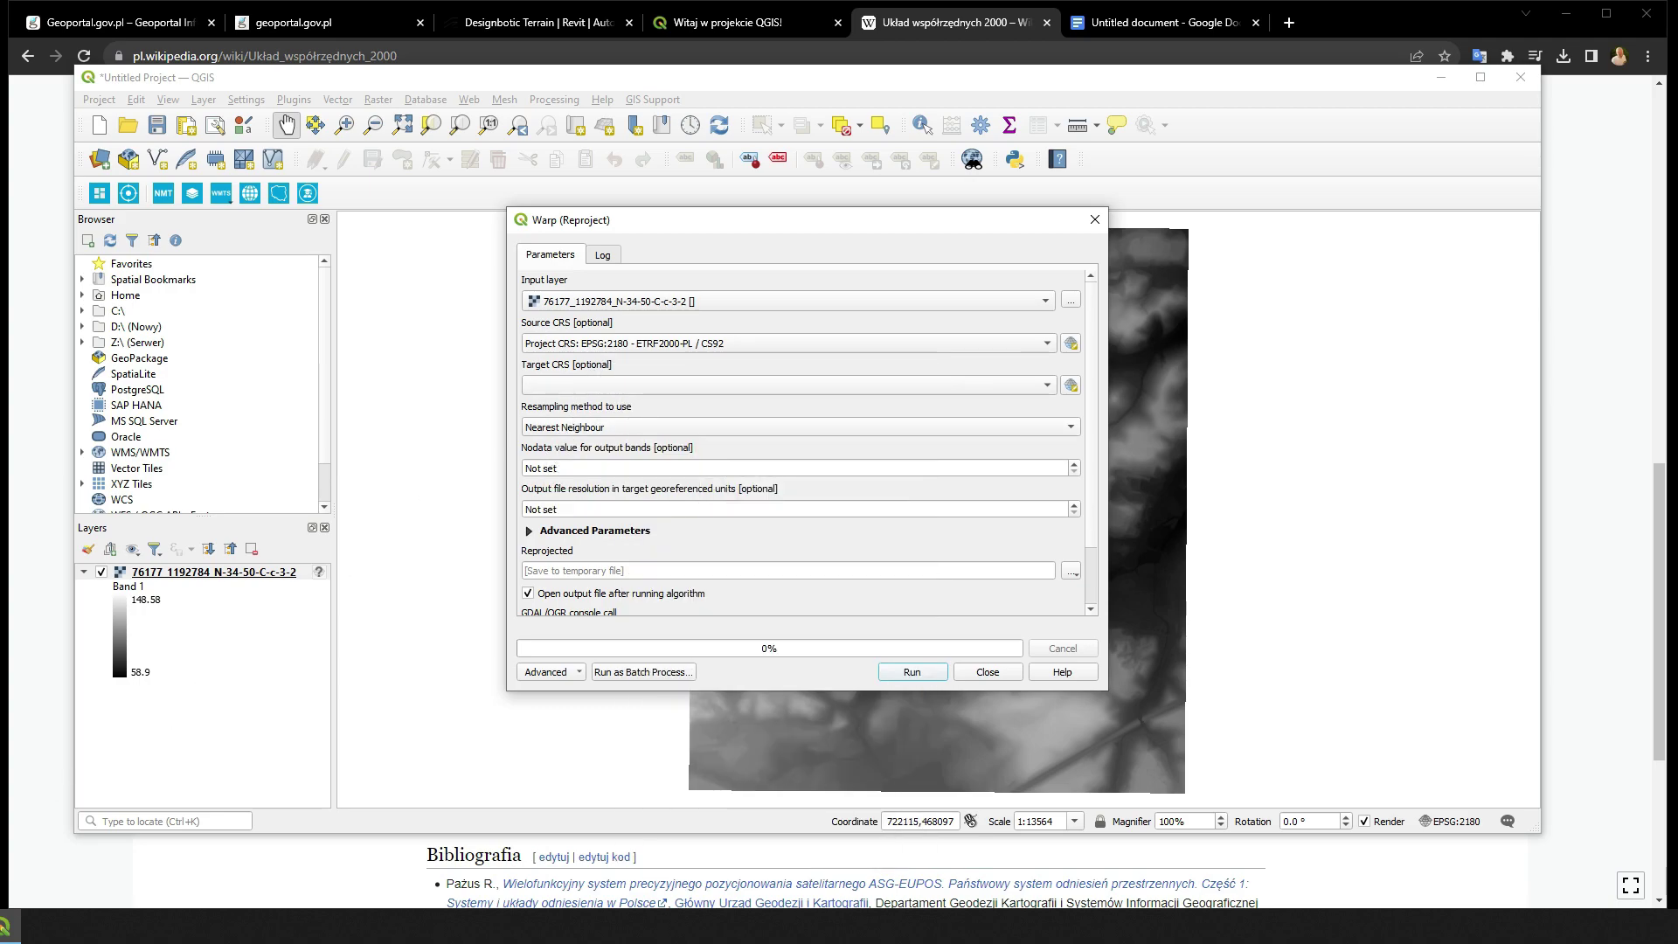
pyautogui.click(5, 924)
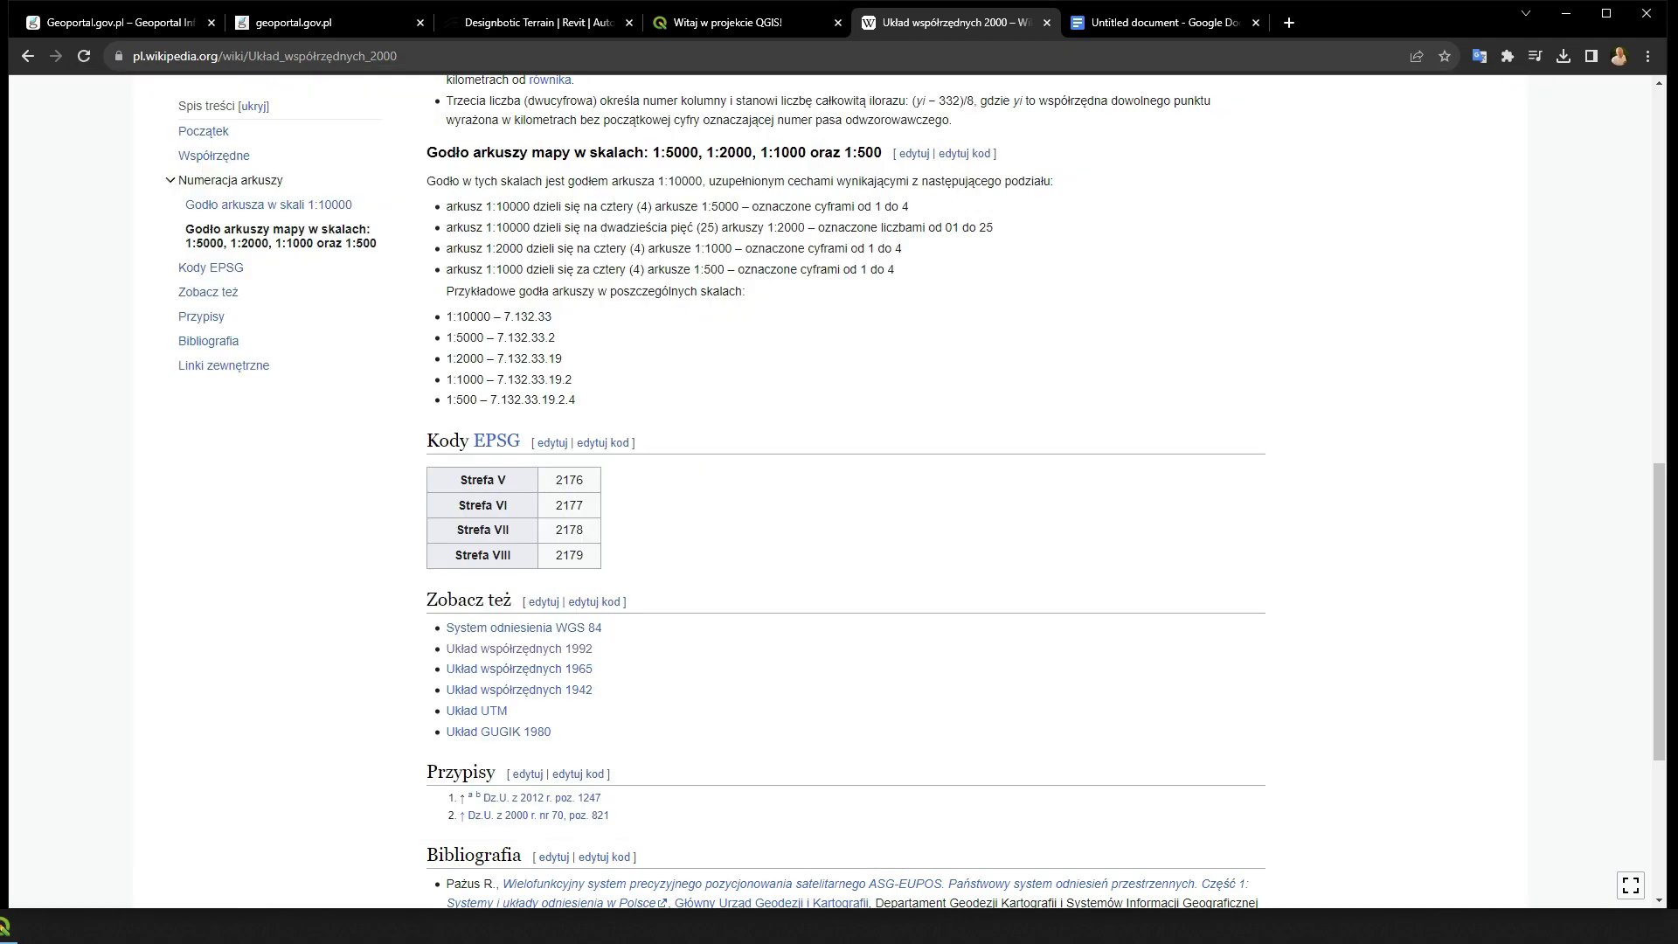
pyautogui.doubleClick(558, 513)
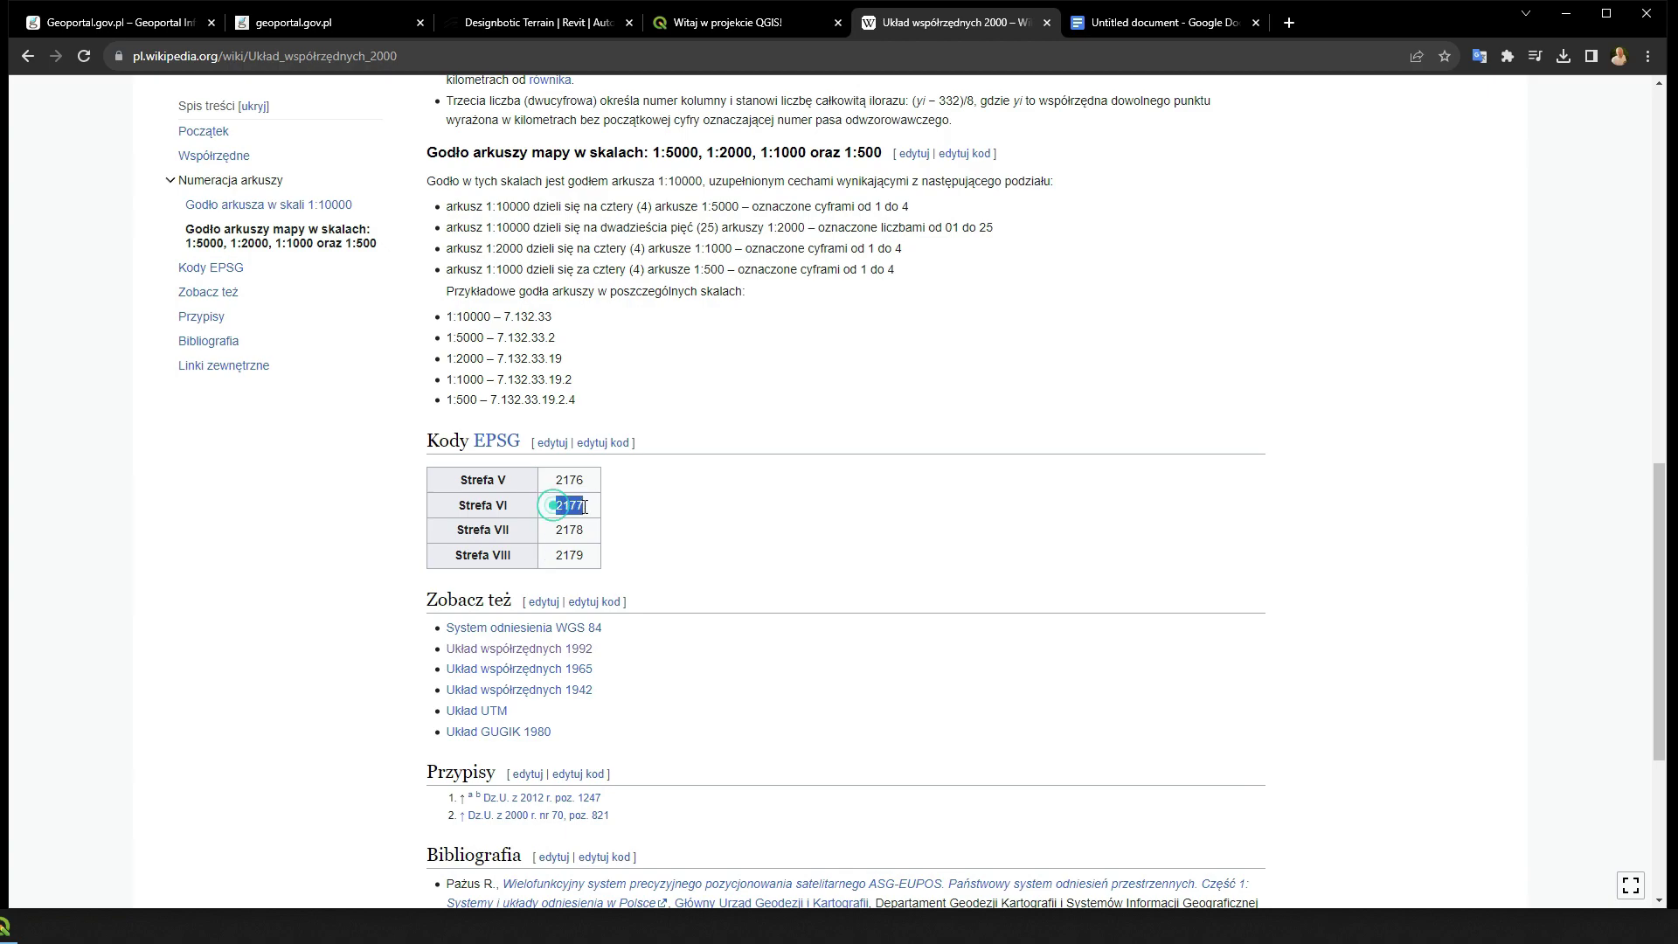
pyautogui.click(1560, 23)
pyautogui.click(604, 385)
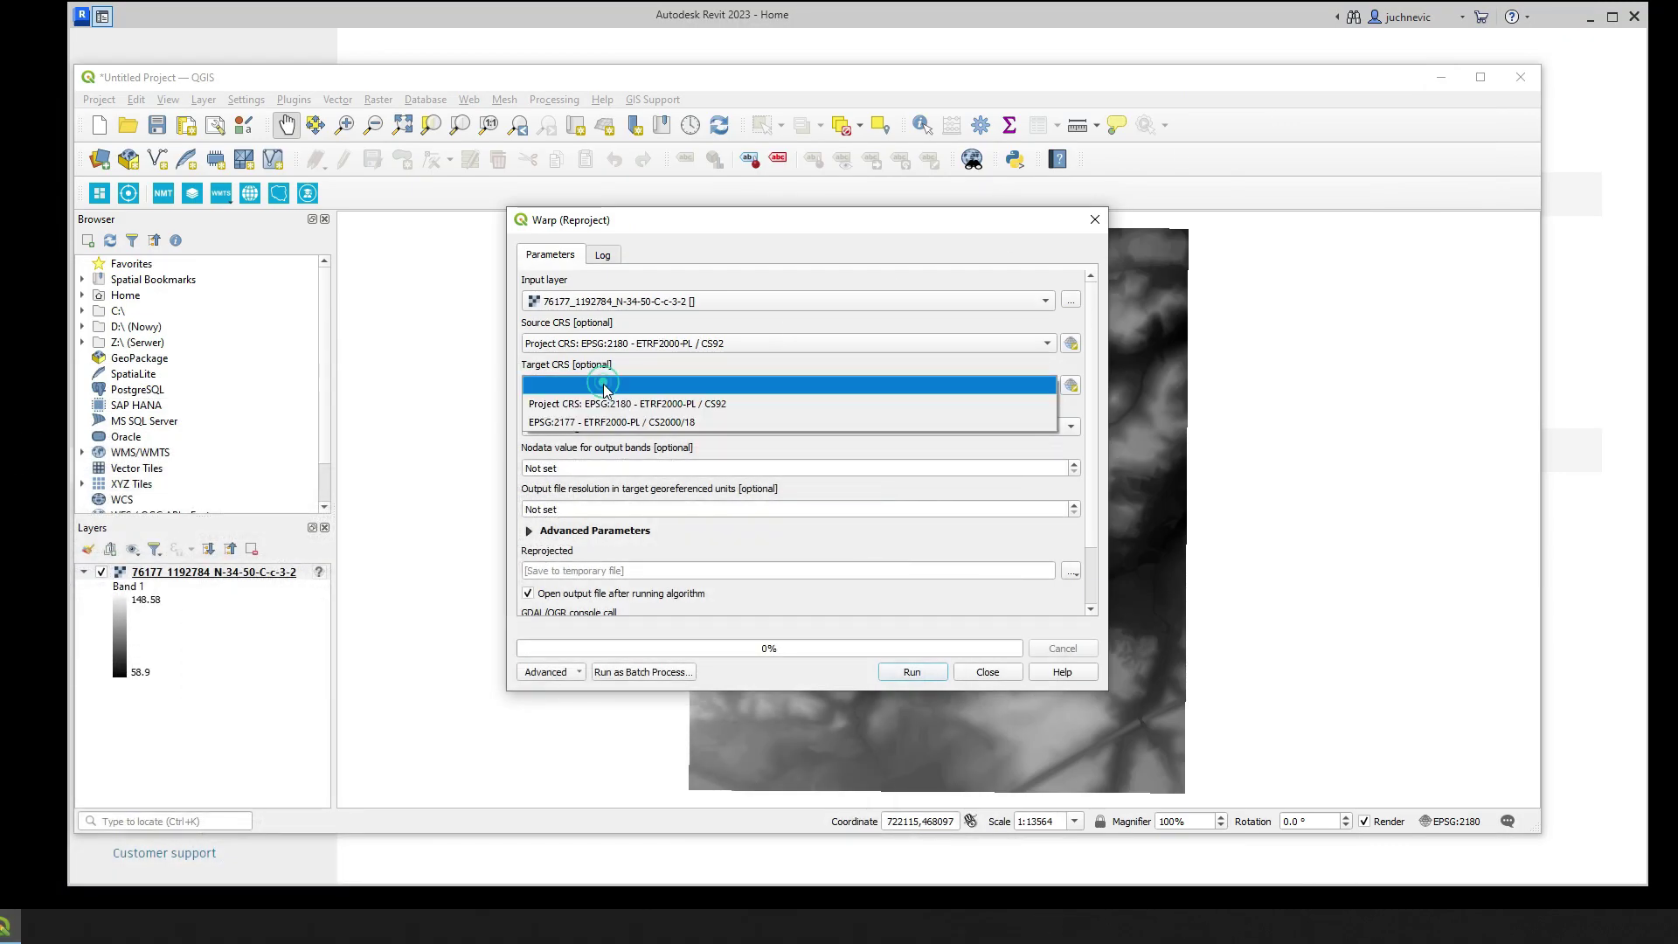
pyautogui.click(577, 424)
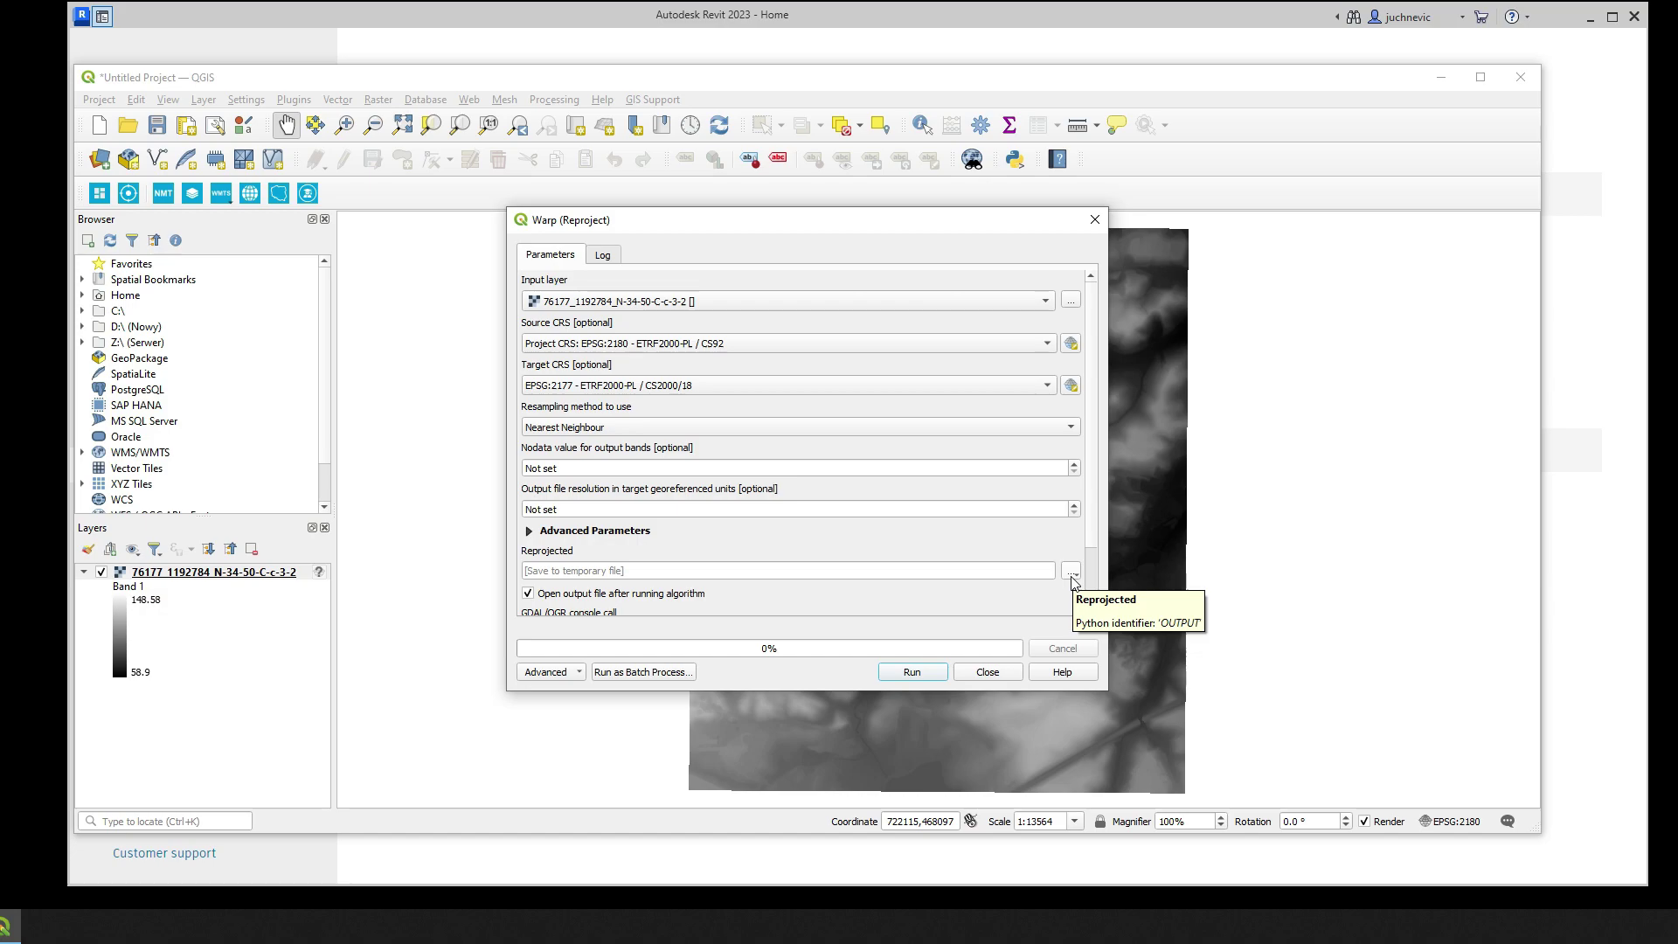
# Save the output as reprojekcja.asc and run the reprojection
pyautogui.click(1072, 577)
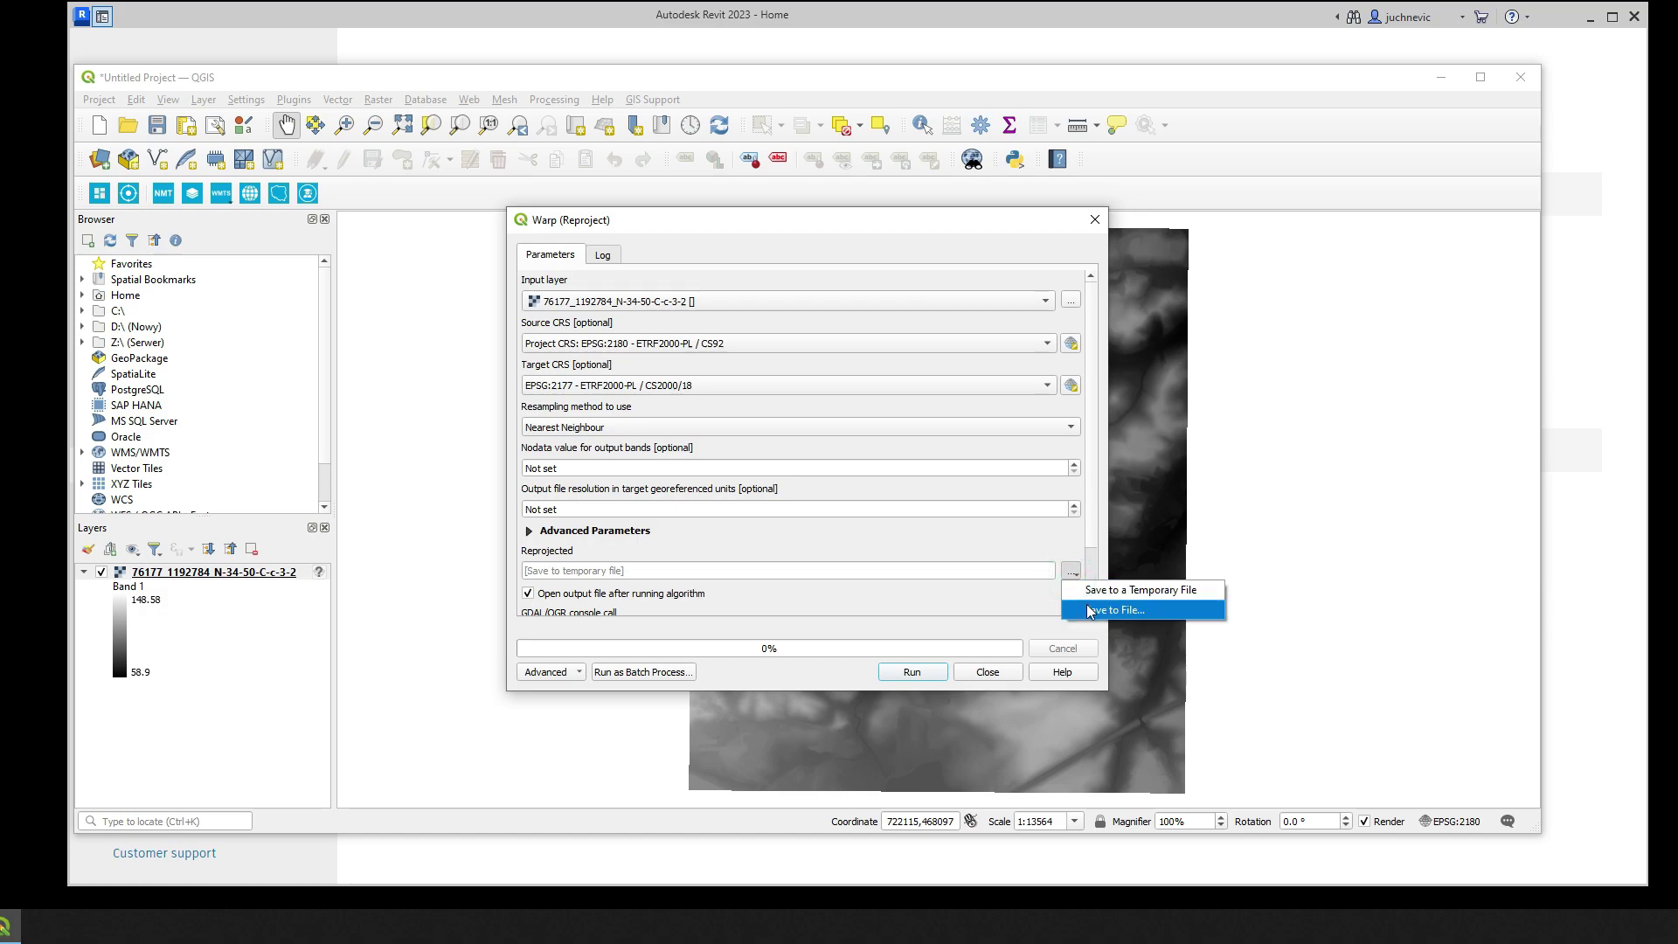
pyautogui.click(1088, 611)
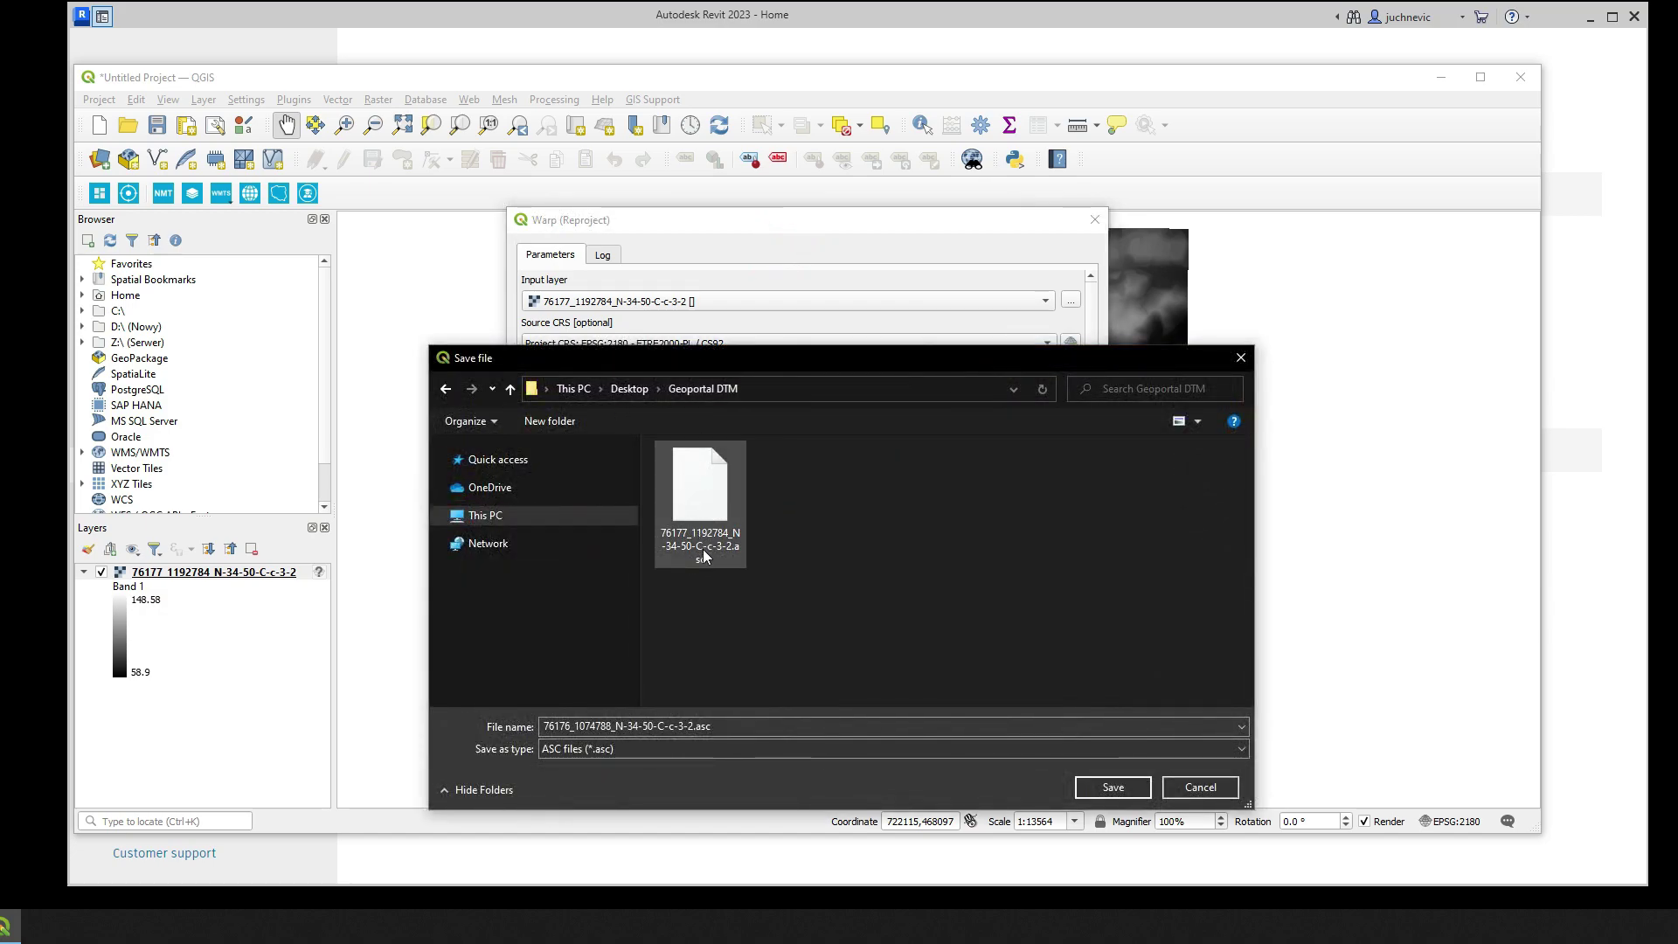
pyautogui.moveTo(543, 727)
pyautogui.mouseDown()
pyautogui.moveTo(726, 730)
pyautogui.moveTo(540, 728)
pyautogui.mouseUp()
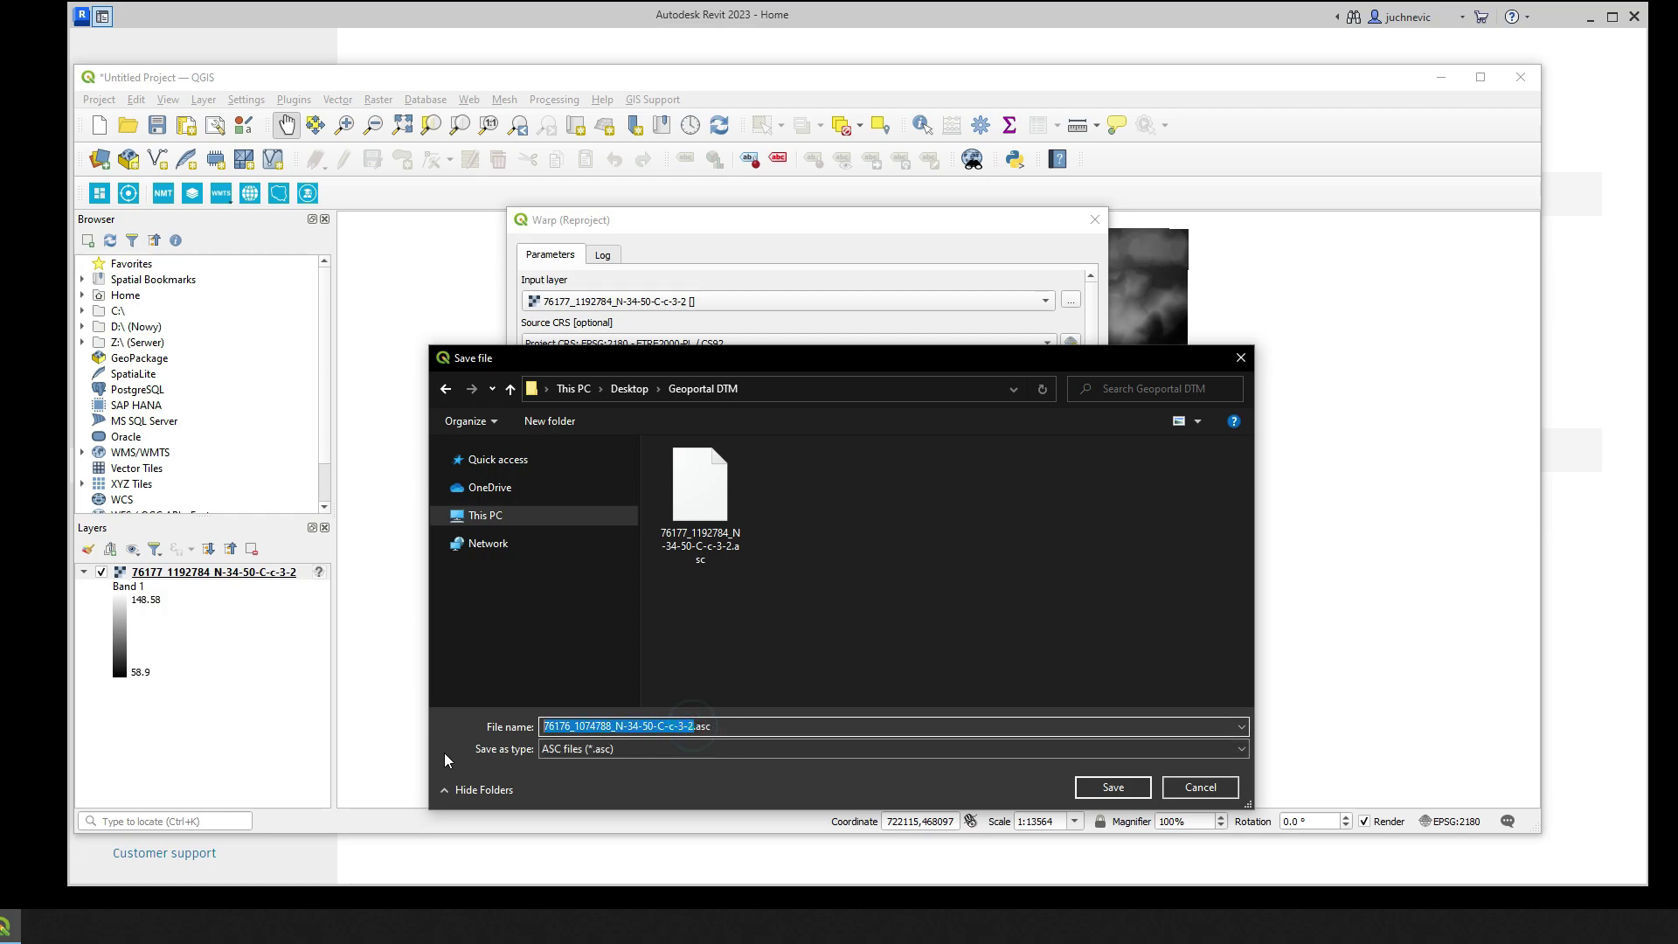
pyautogui.write('reprojekcja')
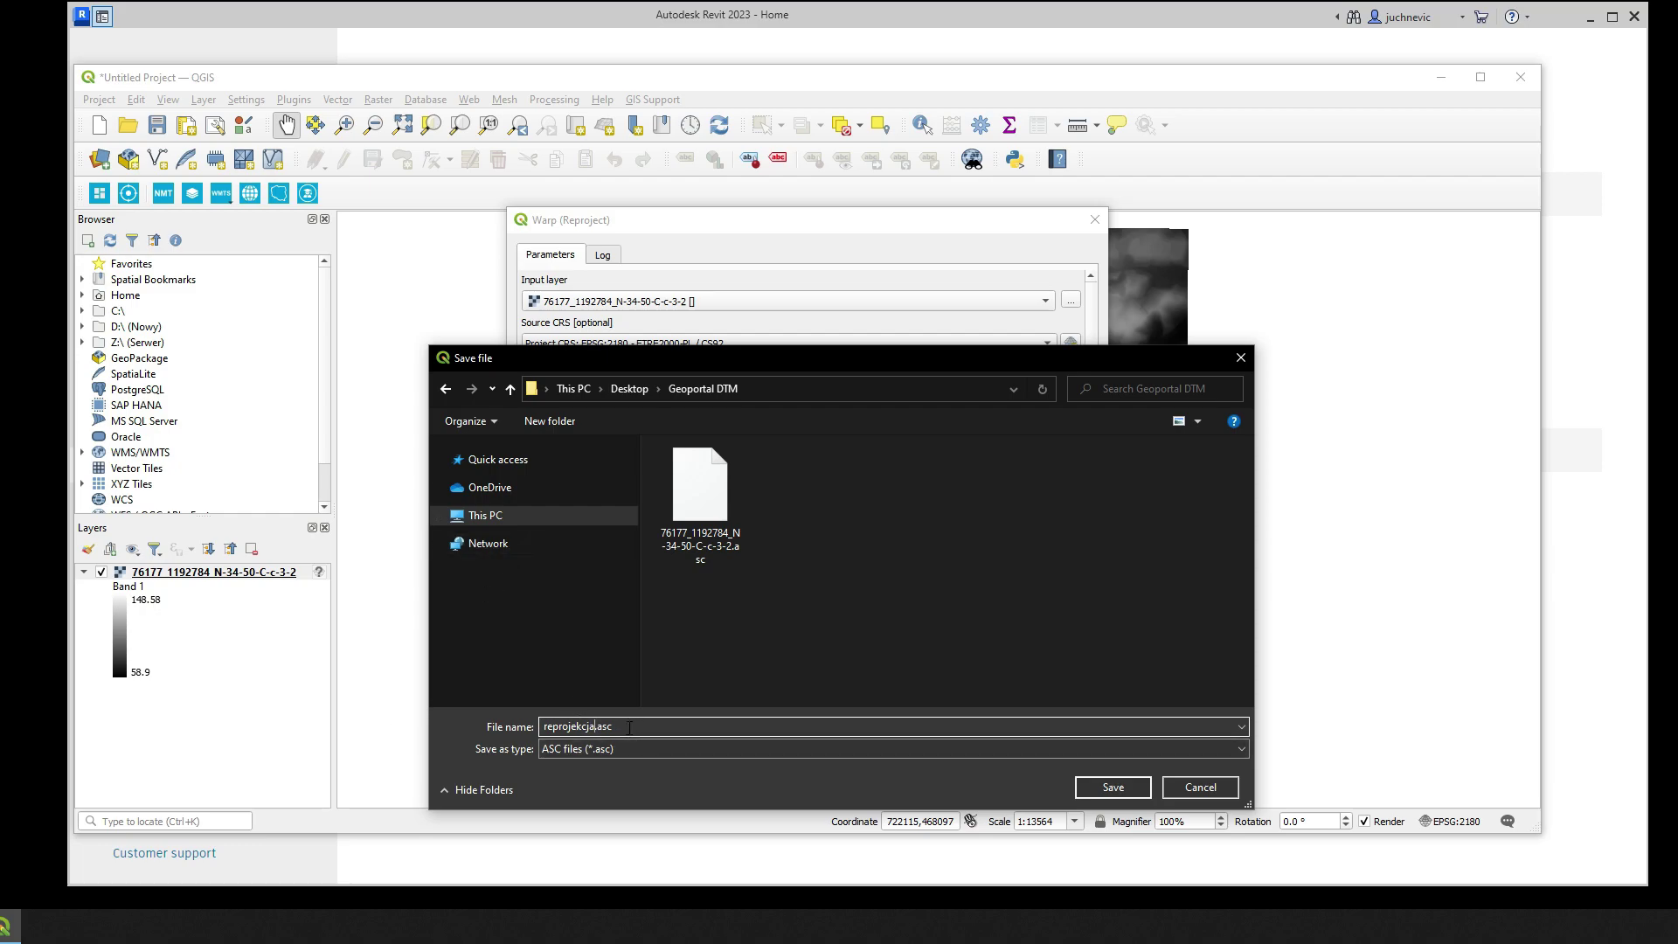
pyautogui.click(1121, 788)
pyautogui.scroll(-1, 1097, 529)
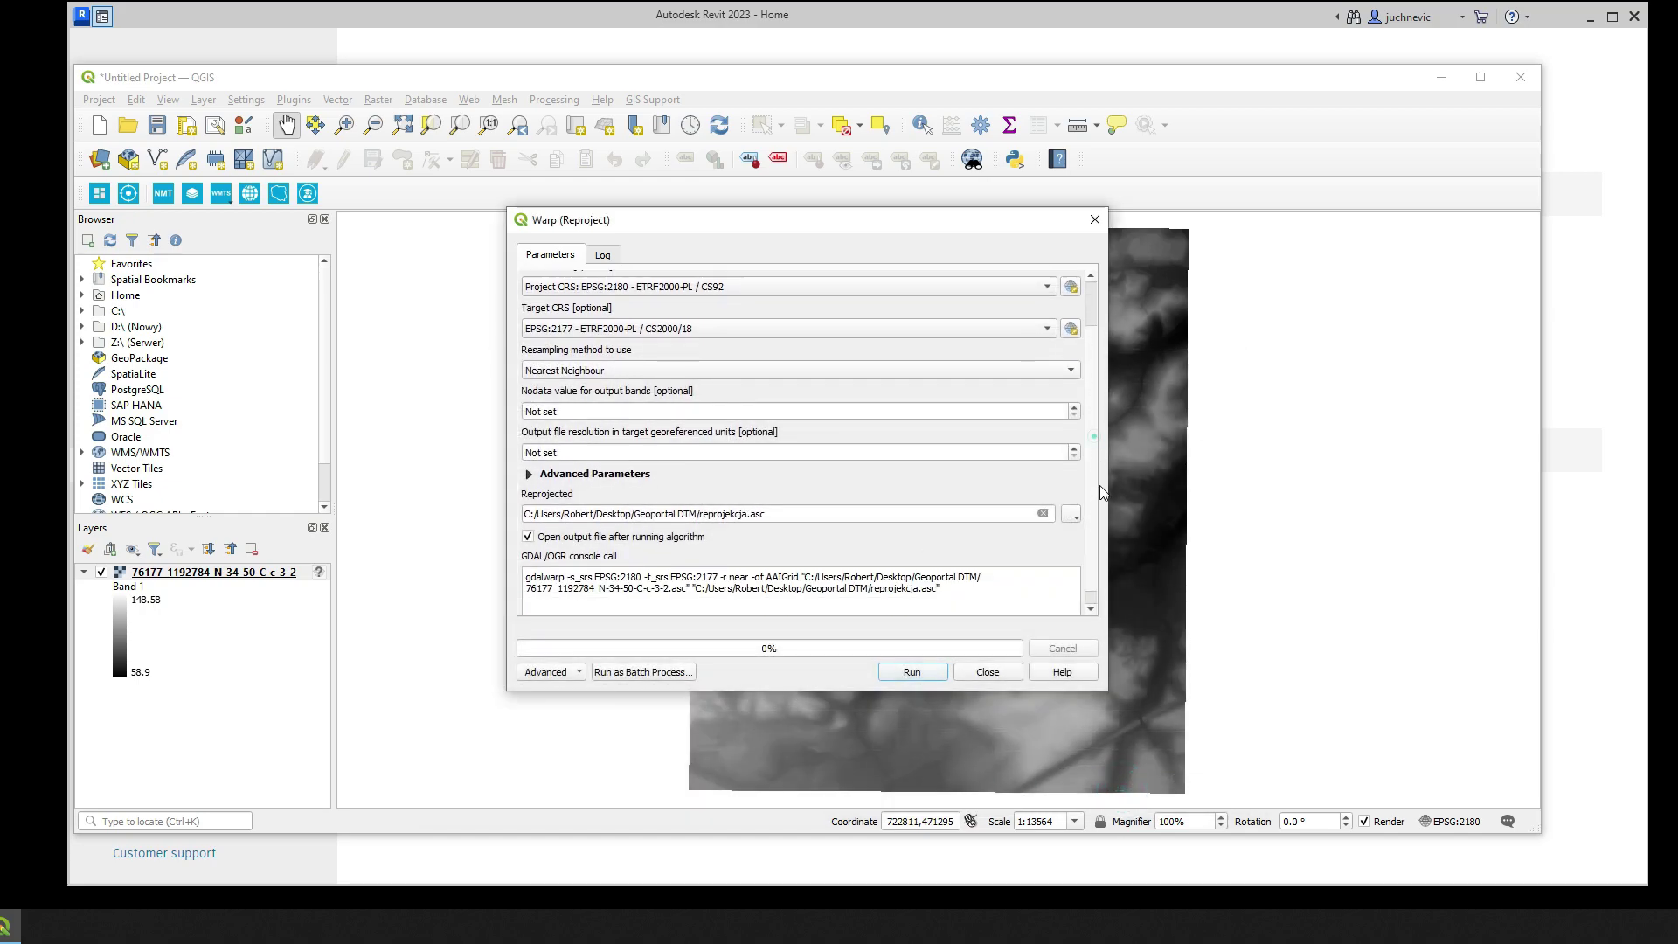
pyautogui.scroll(-1, 1100, 530)
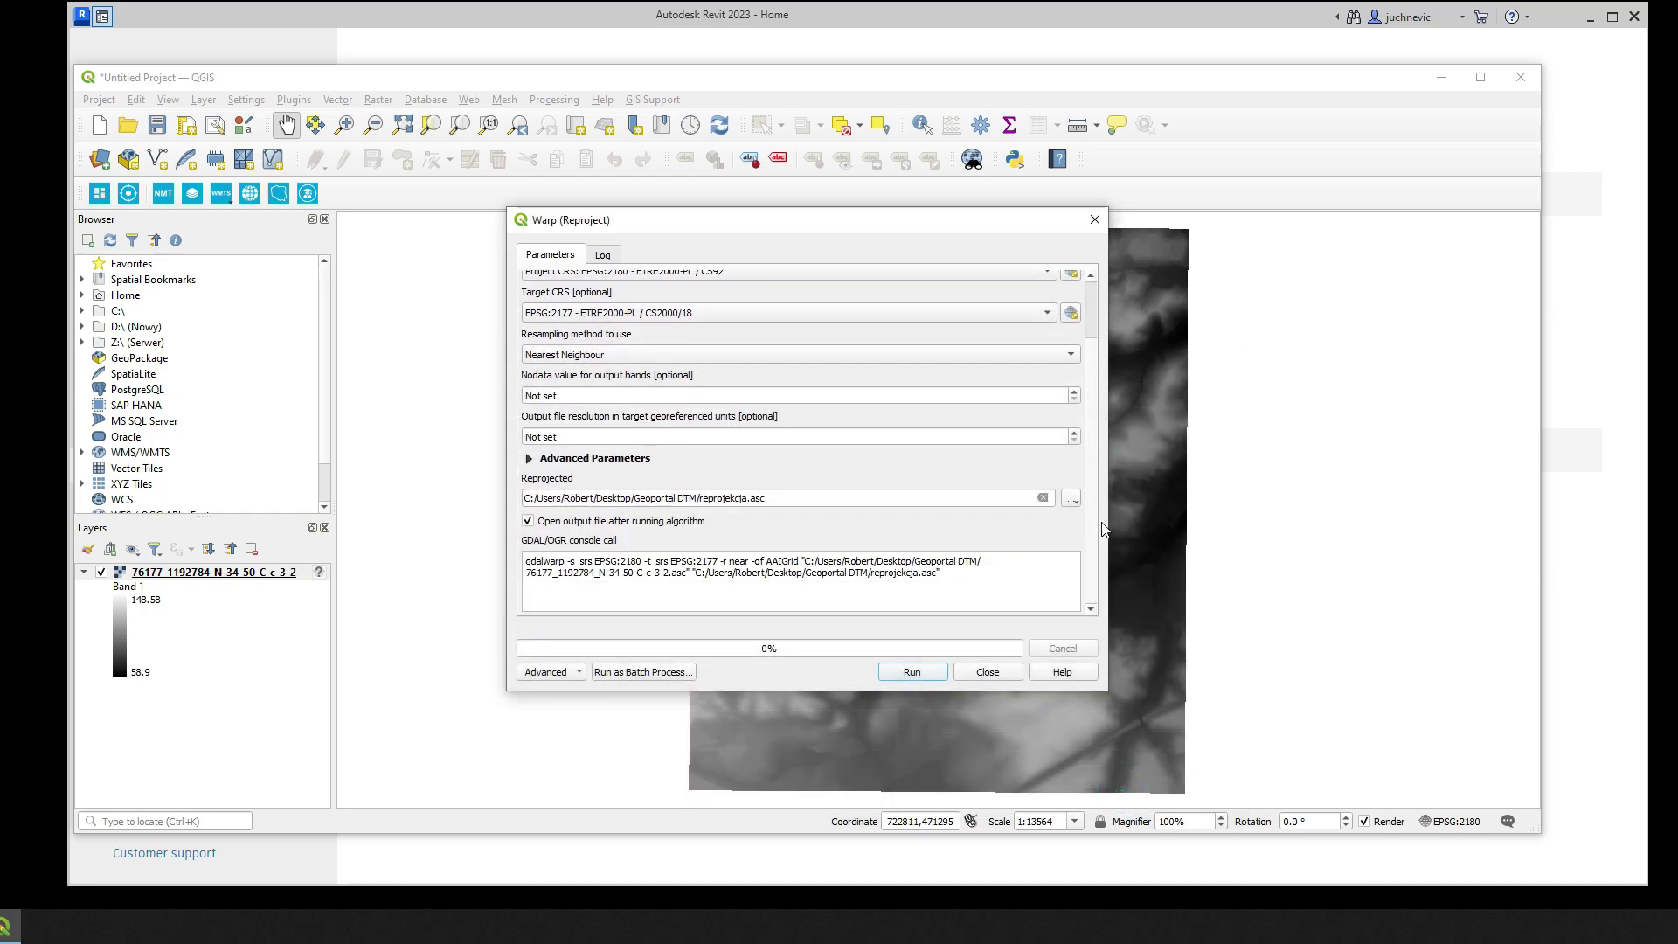
pyautogui.scroll(1, 1103, 490)
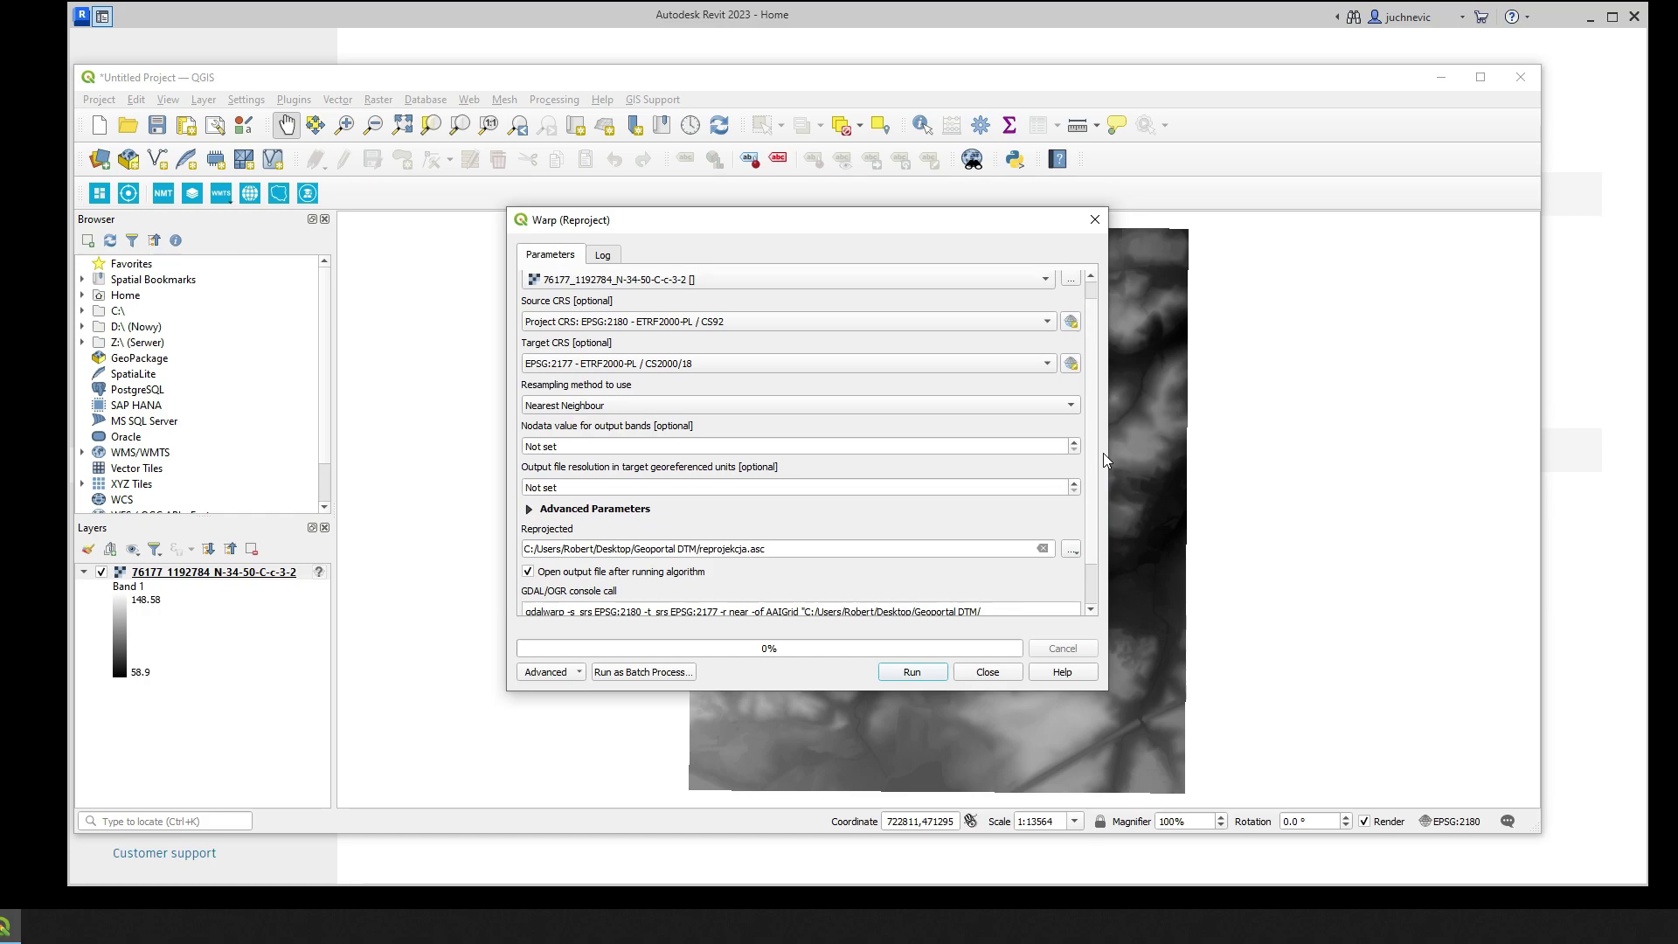
pyautogui.click(912, 672)
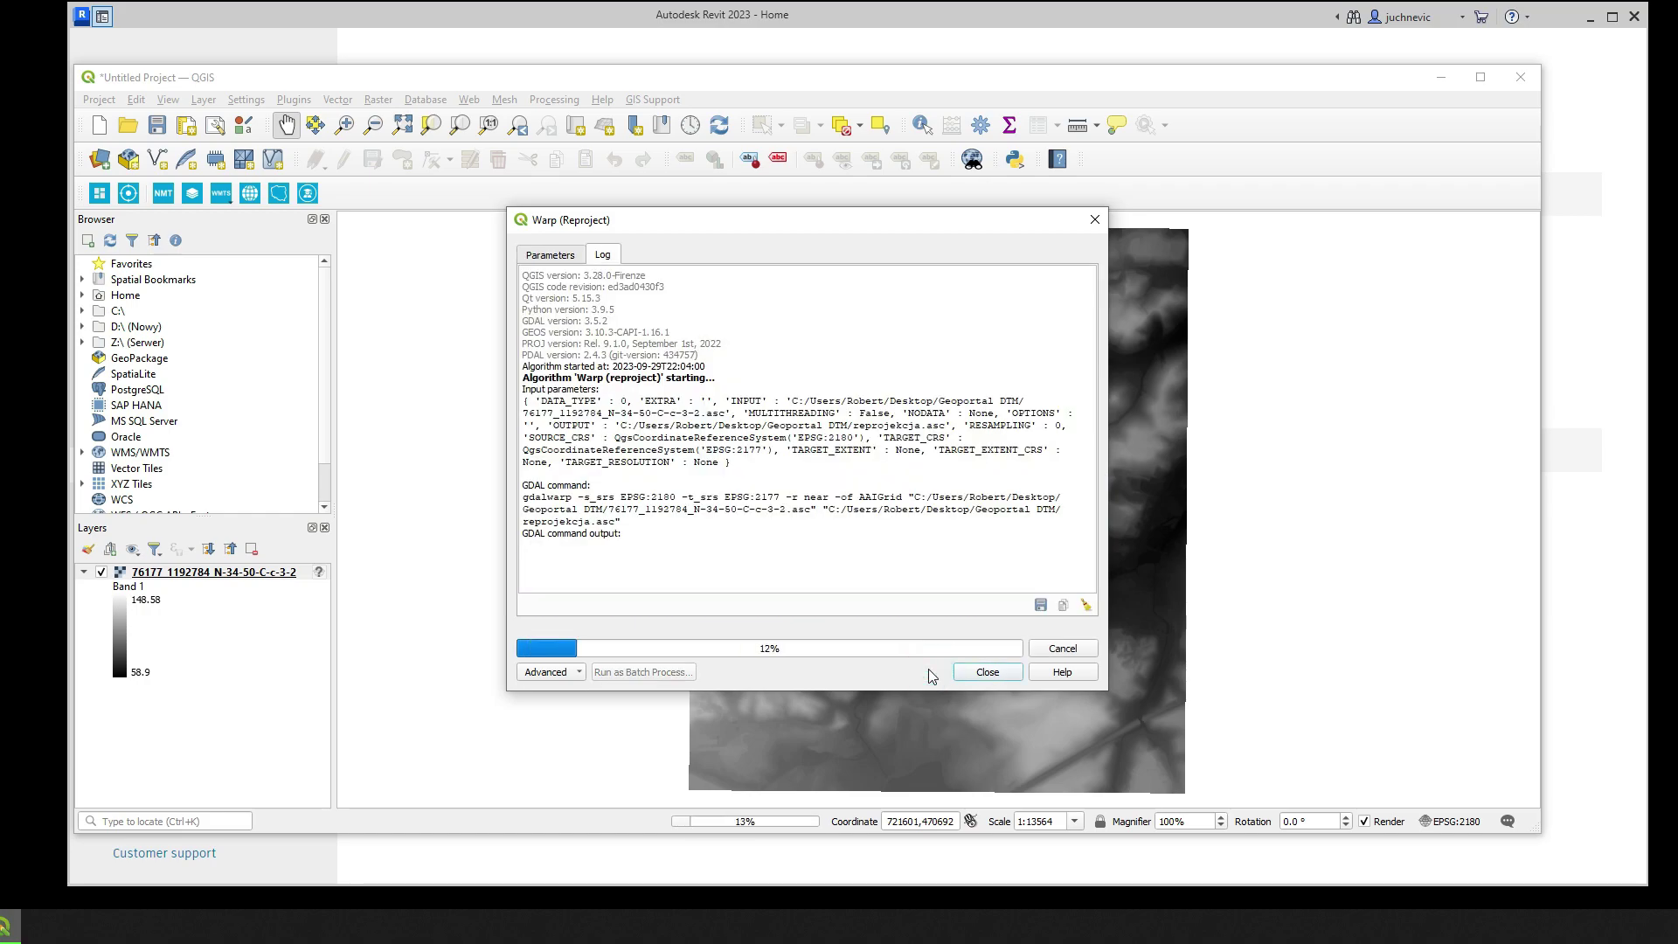
pyautogui.click(982, 676)
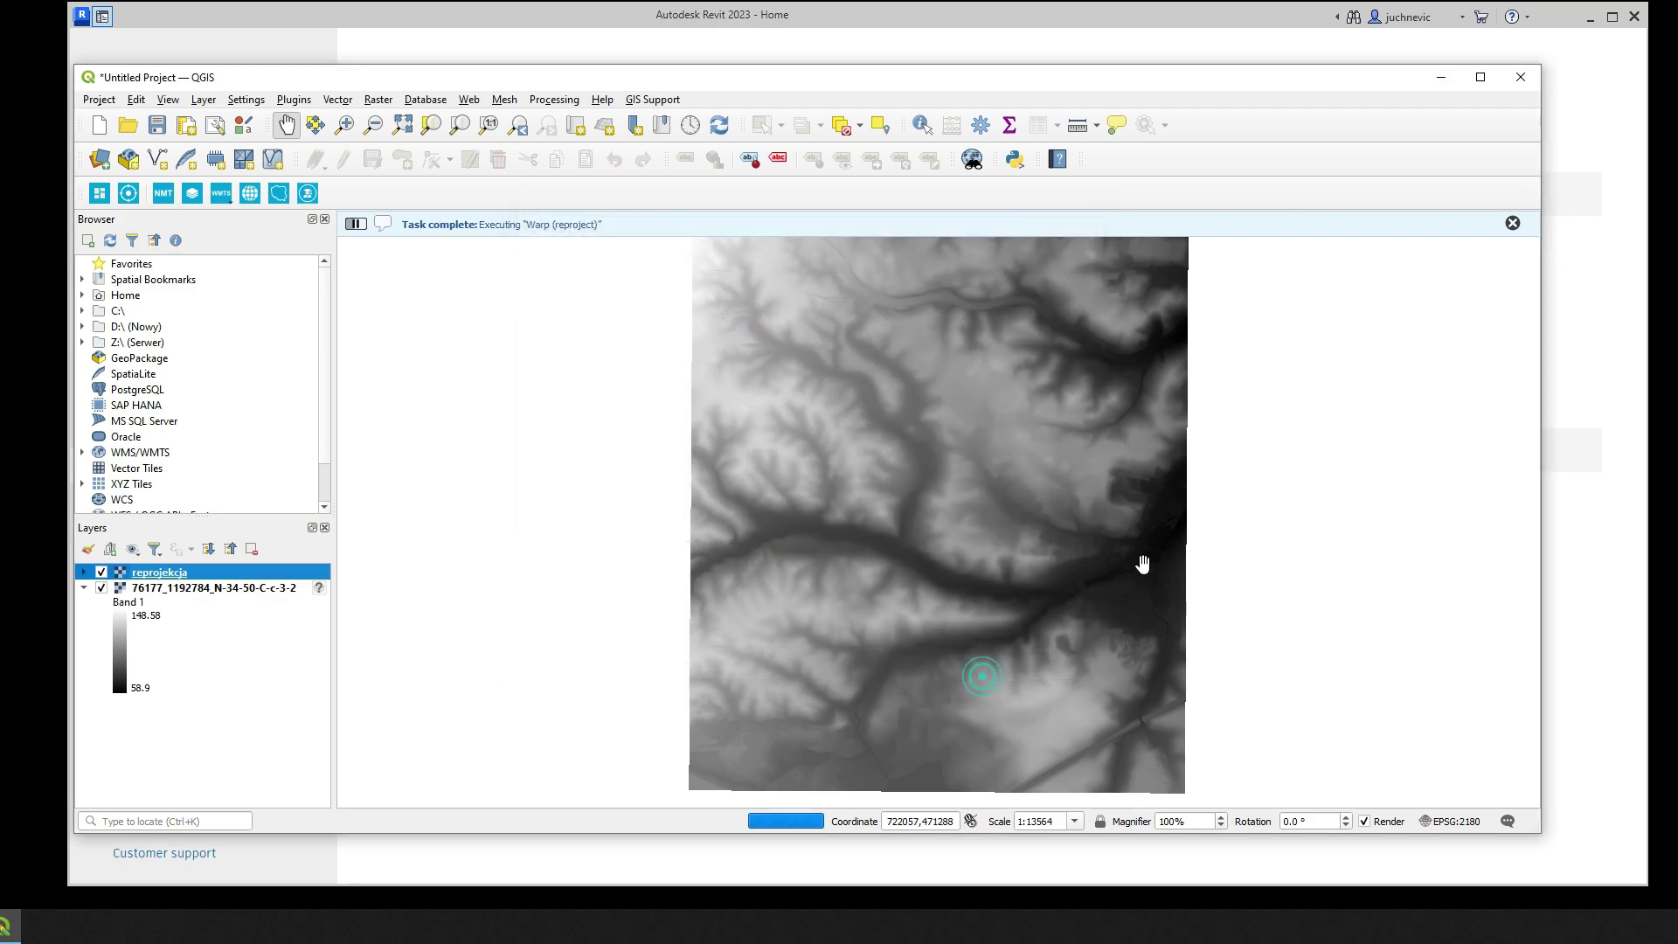
# Create a new Revit project from the Metric-Architectural Template
pyautogui.click(1441, 81)
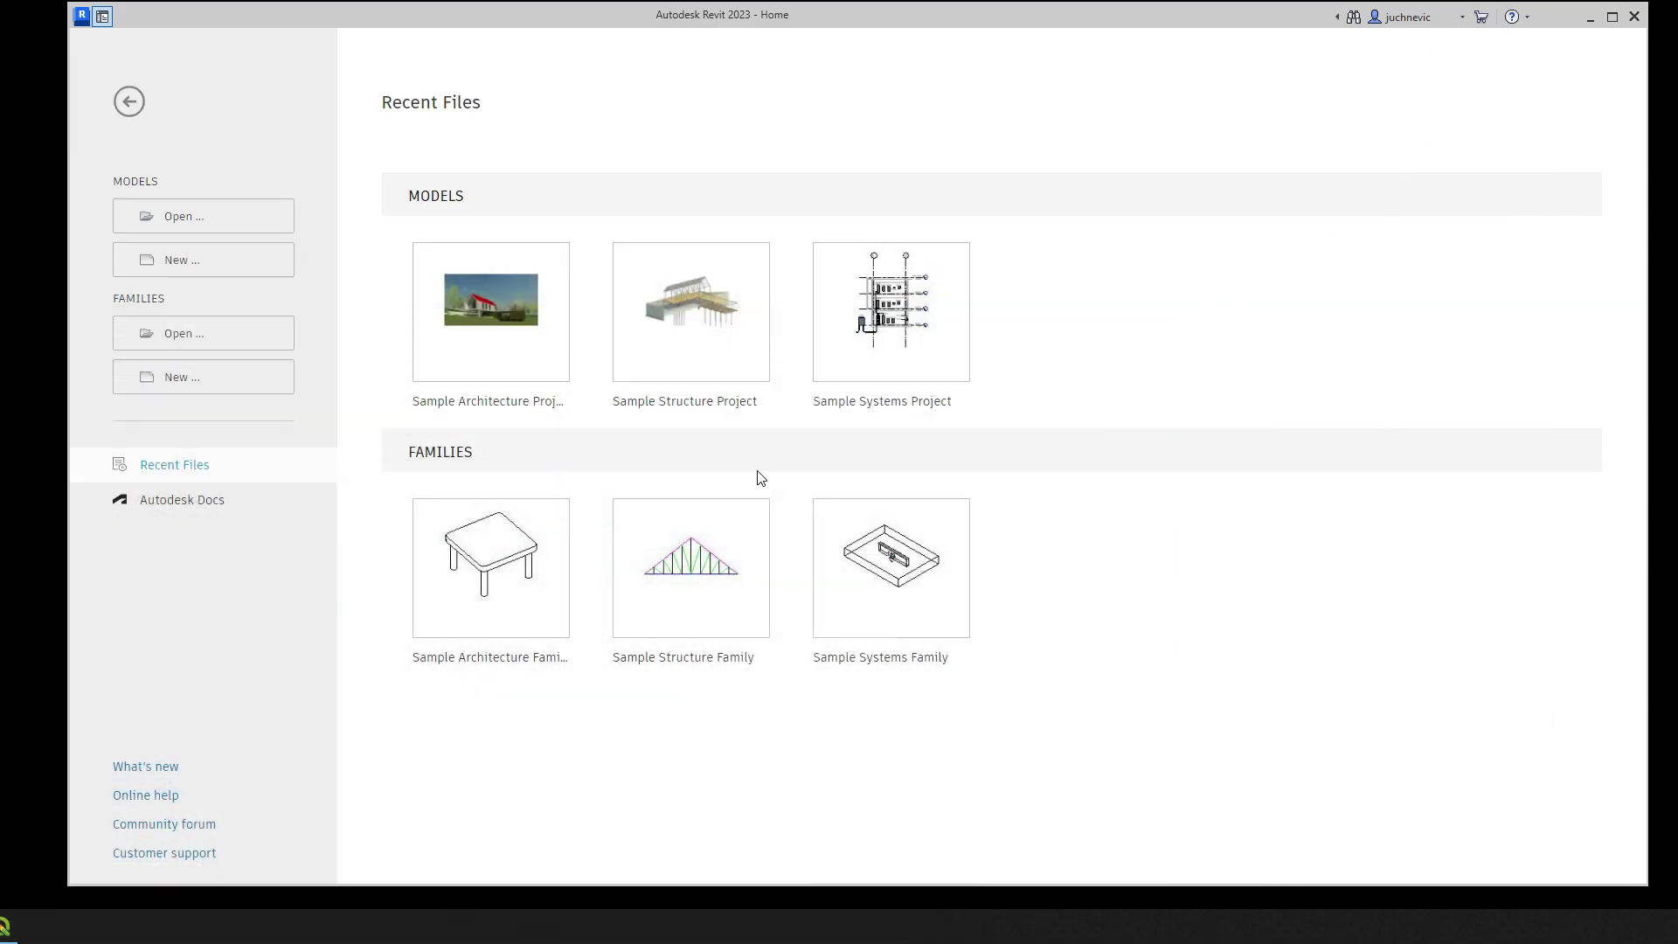
pyautogui.click(180, 272)
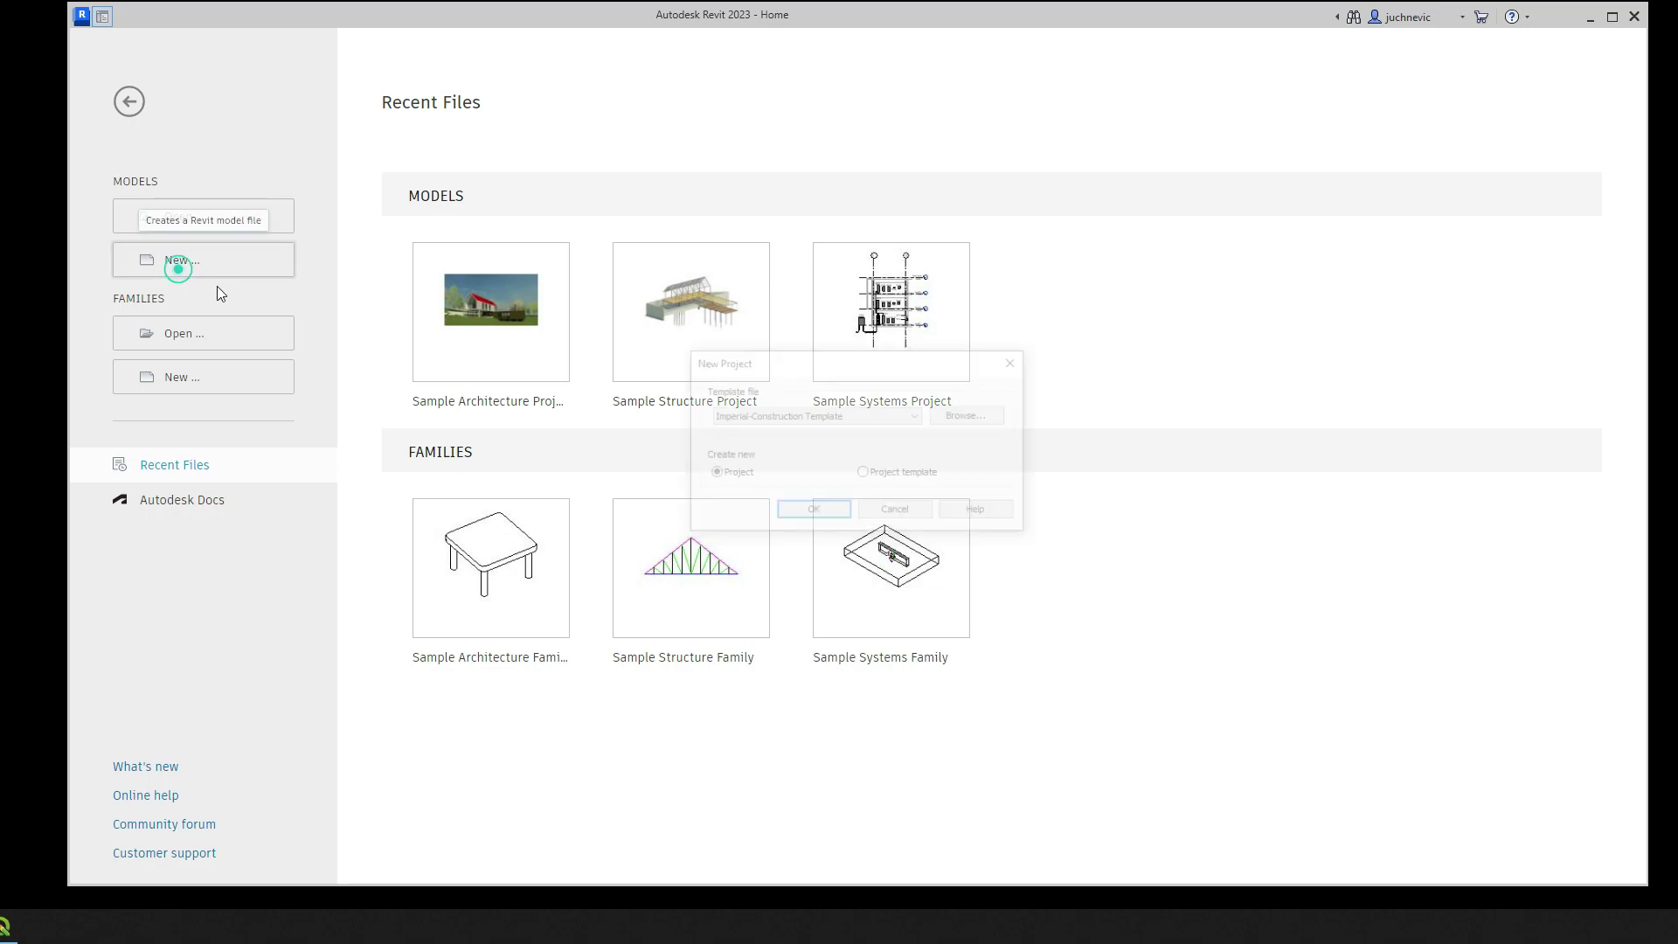
pyautogui.click(752, 416)
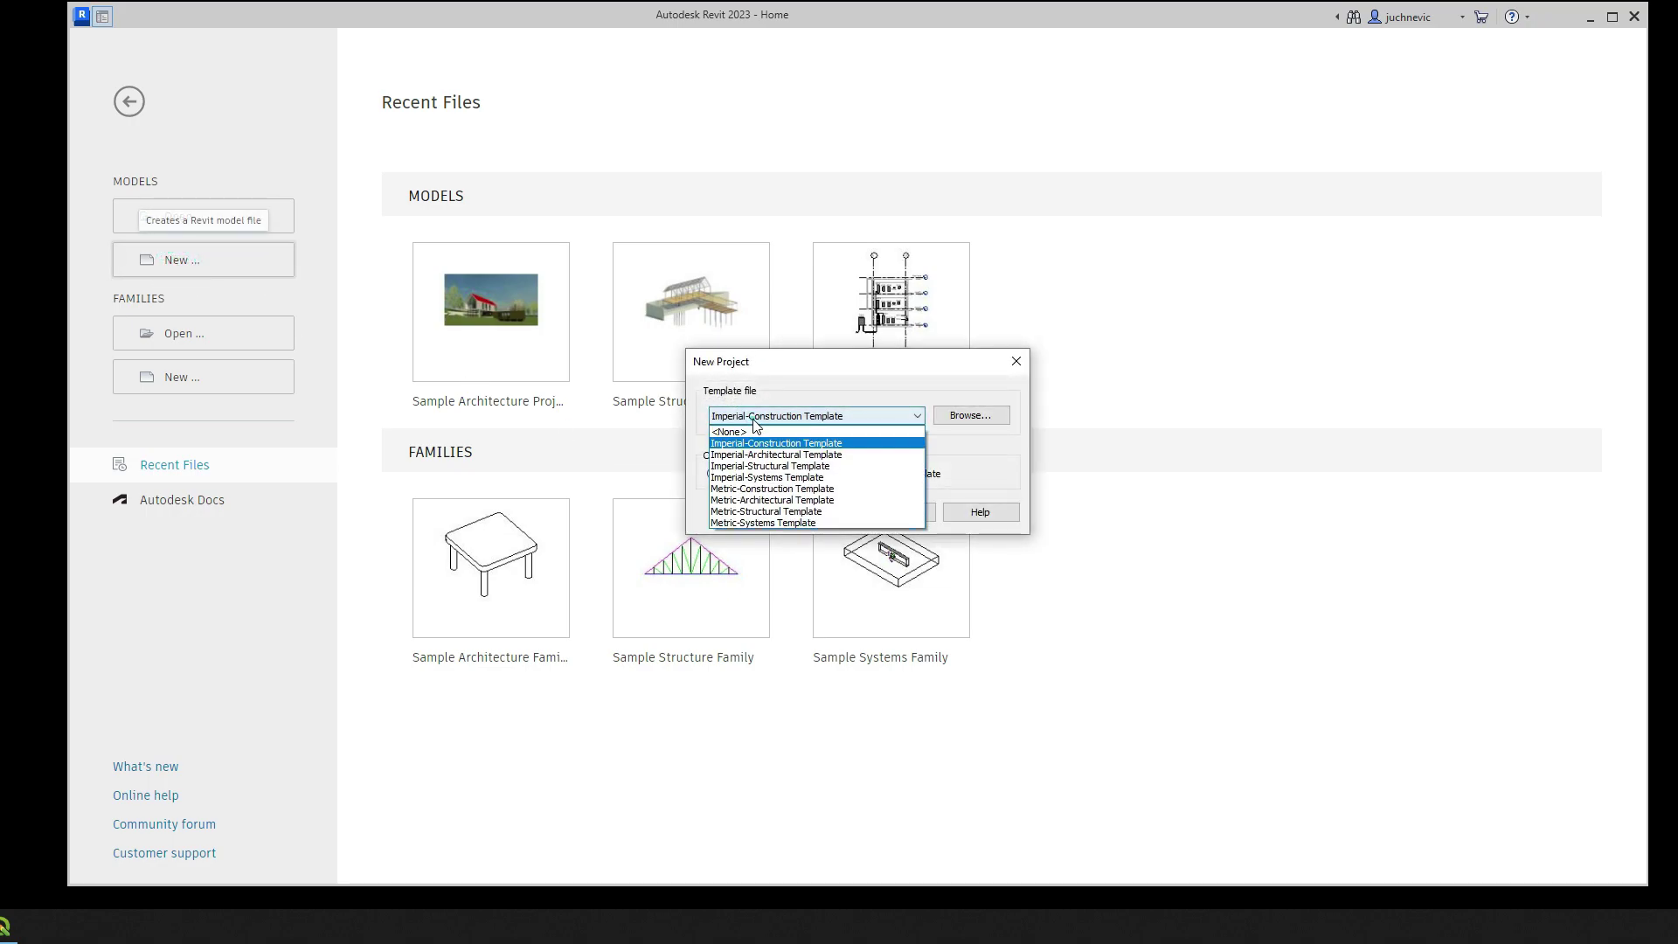
pyautogui.click(746, 502)
pyautogui.click(814, 516)
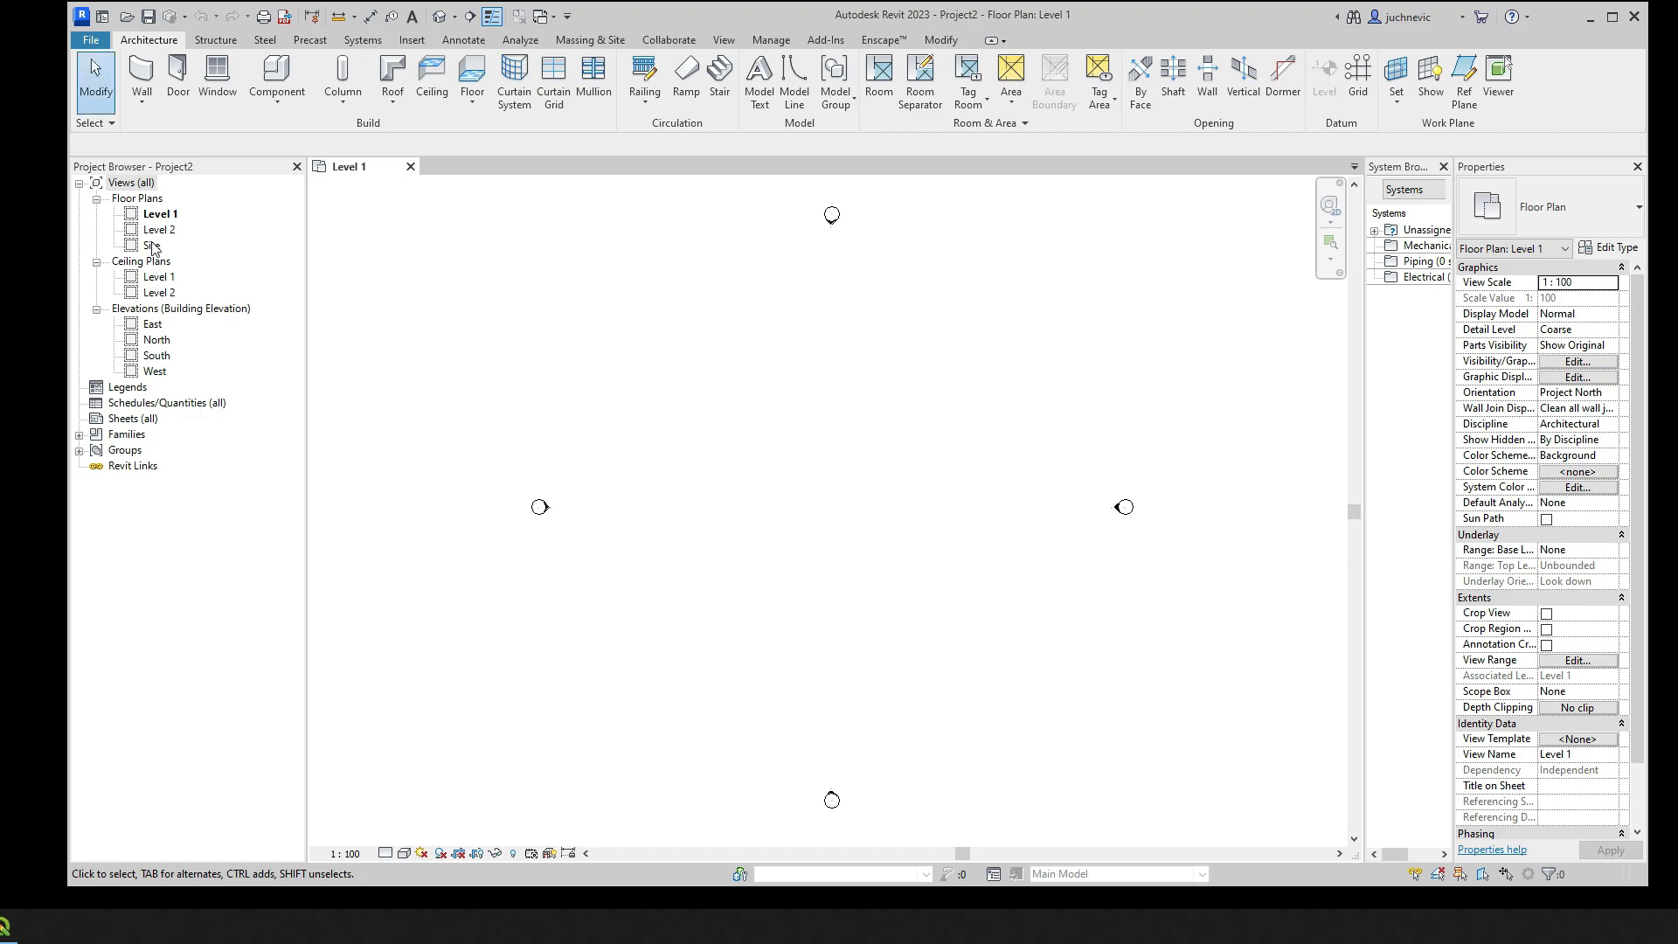
# Open the Site floor plan and show the Manage Links list
pyautogui.click(150, 246)
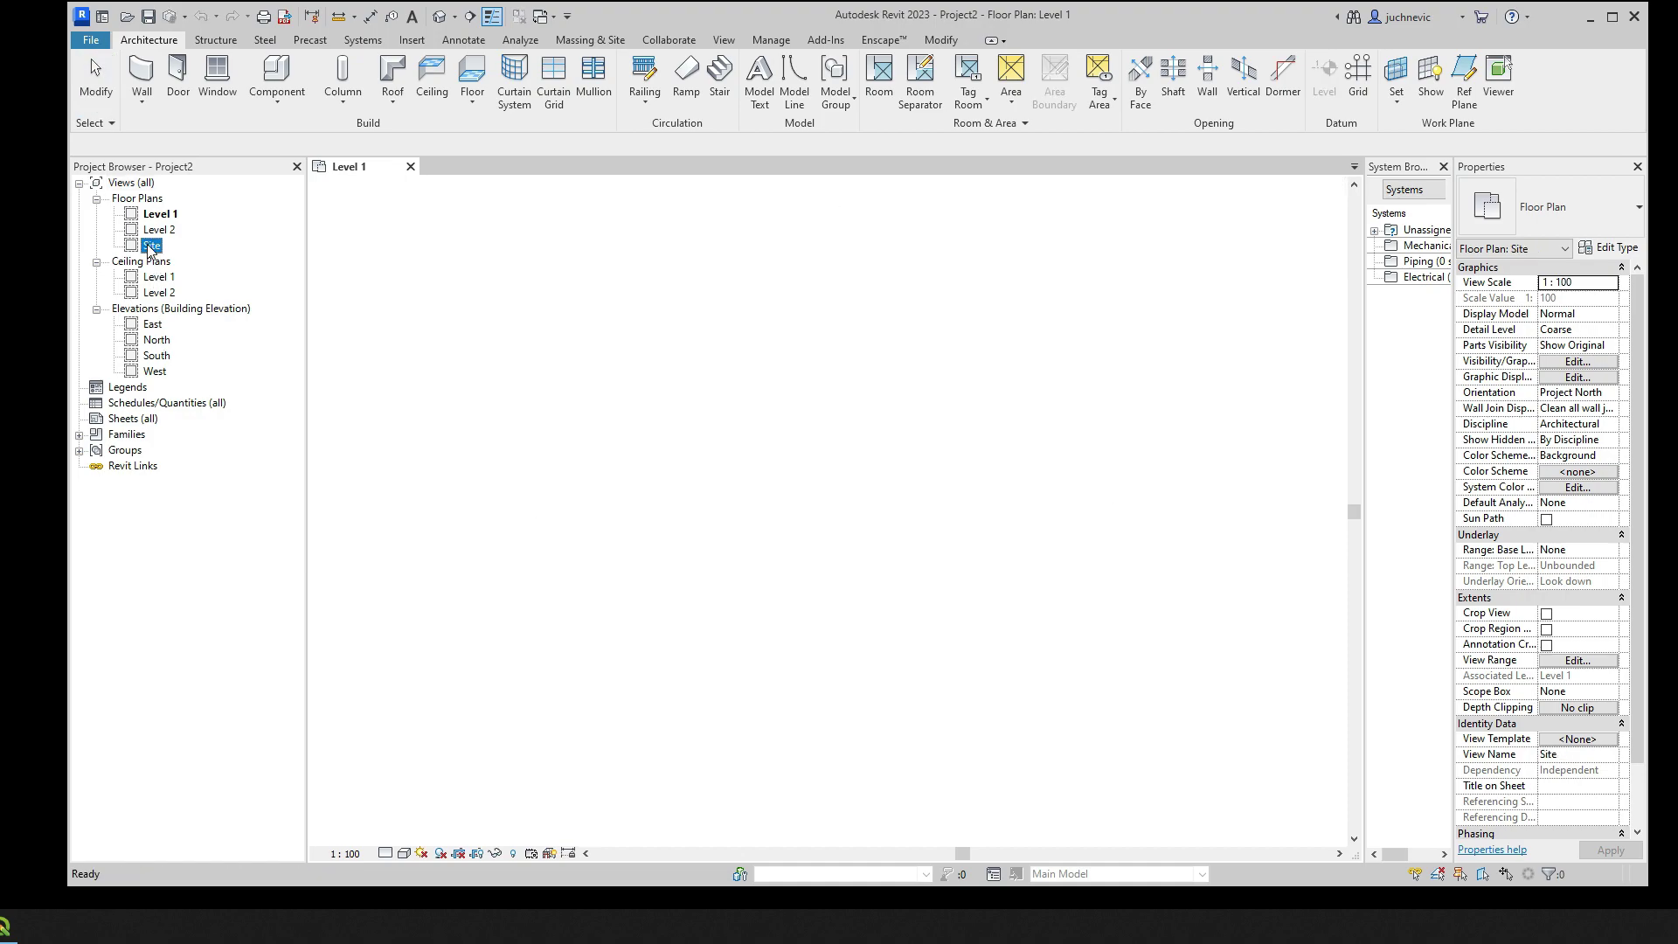
pyautogui.doubleClick(150, 246)
pyautogui.click(758, 40)
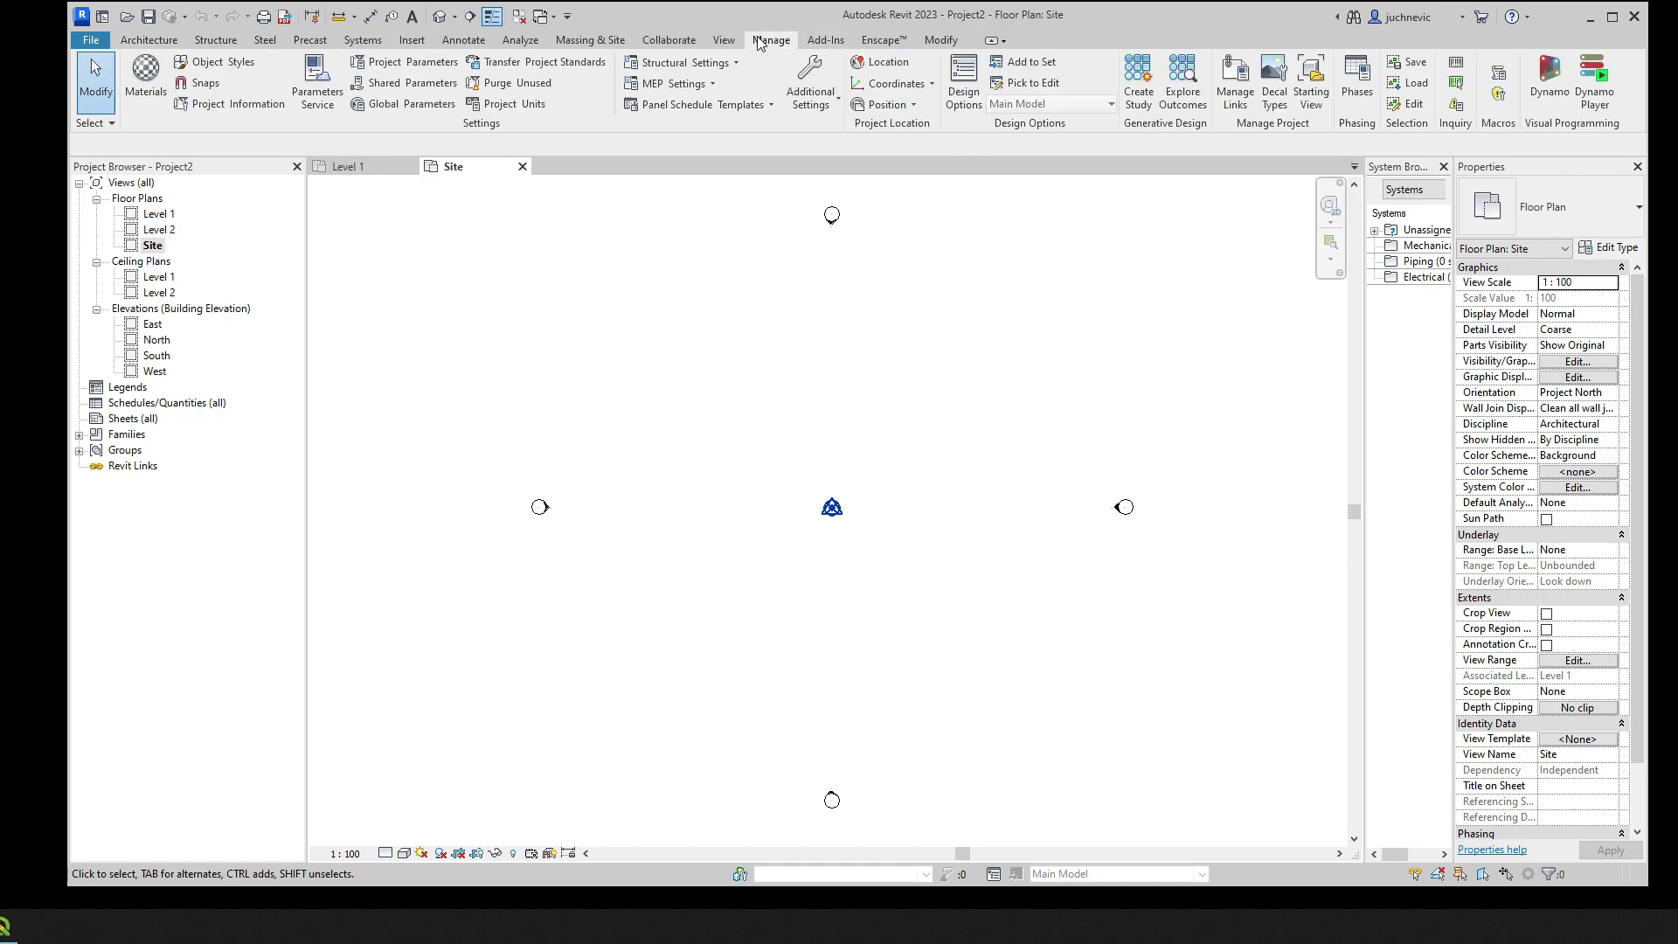
pyautogui.click(1235, 88)
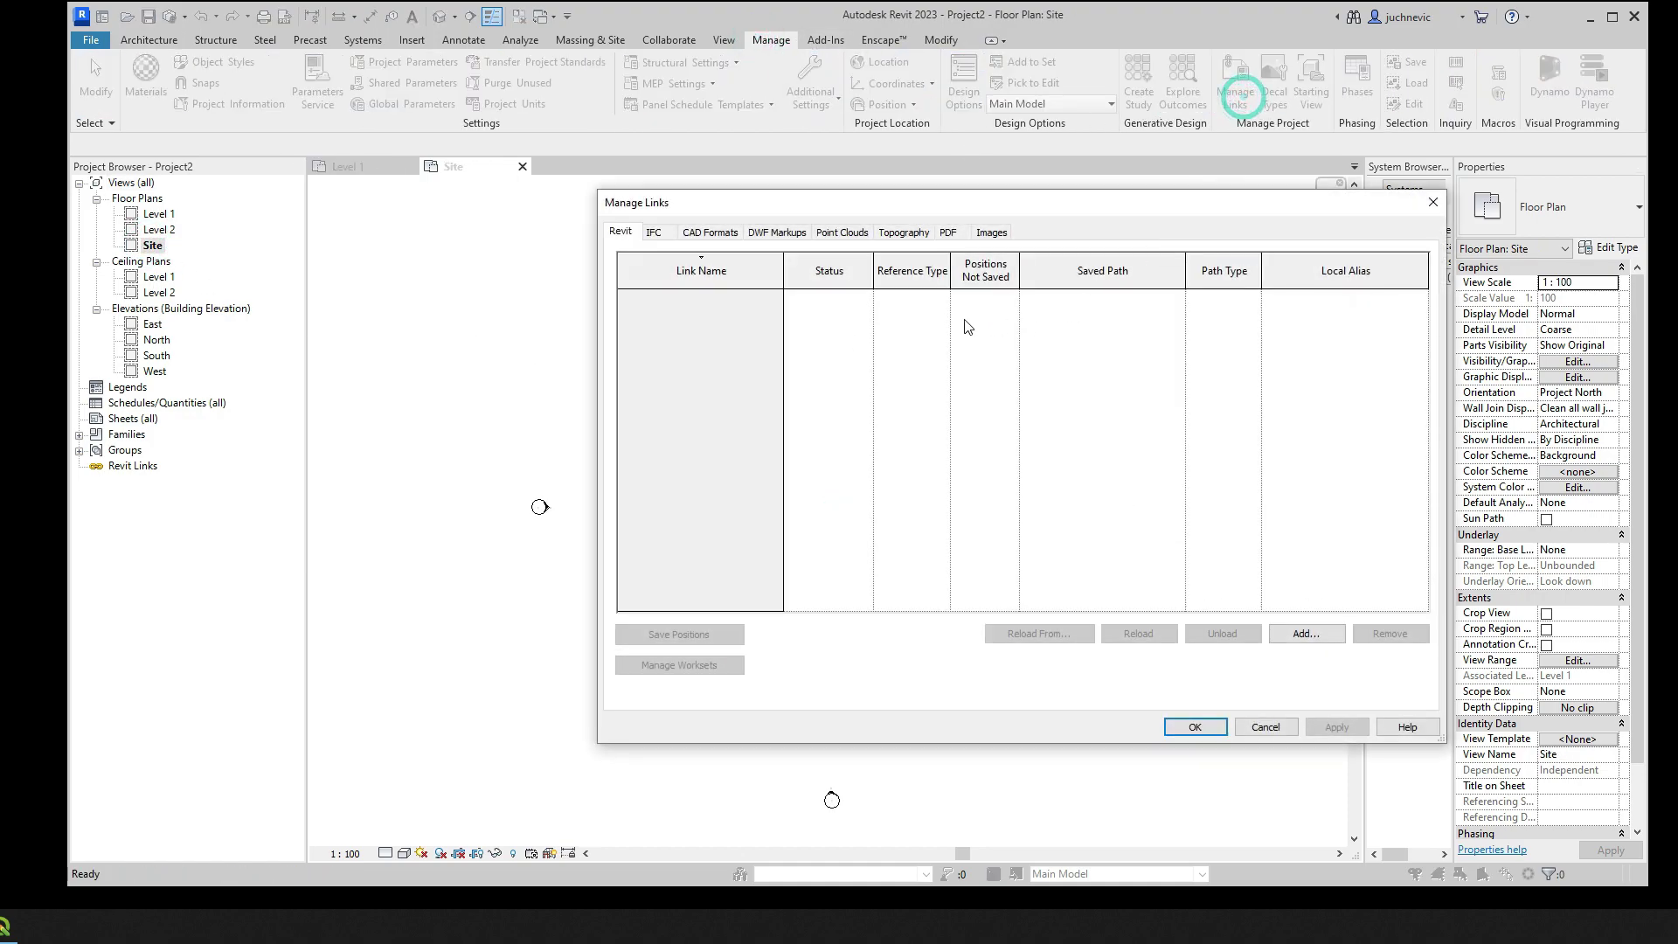
# Link the Gdansk Waldorfa.dxf parcel drawing into the Site plan as a CAD link in meters
pyautogui.click(709, 232)
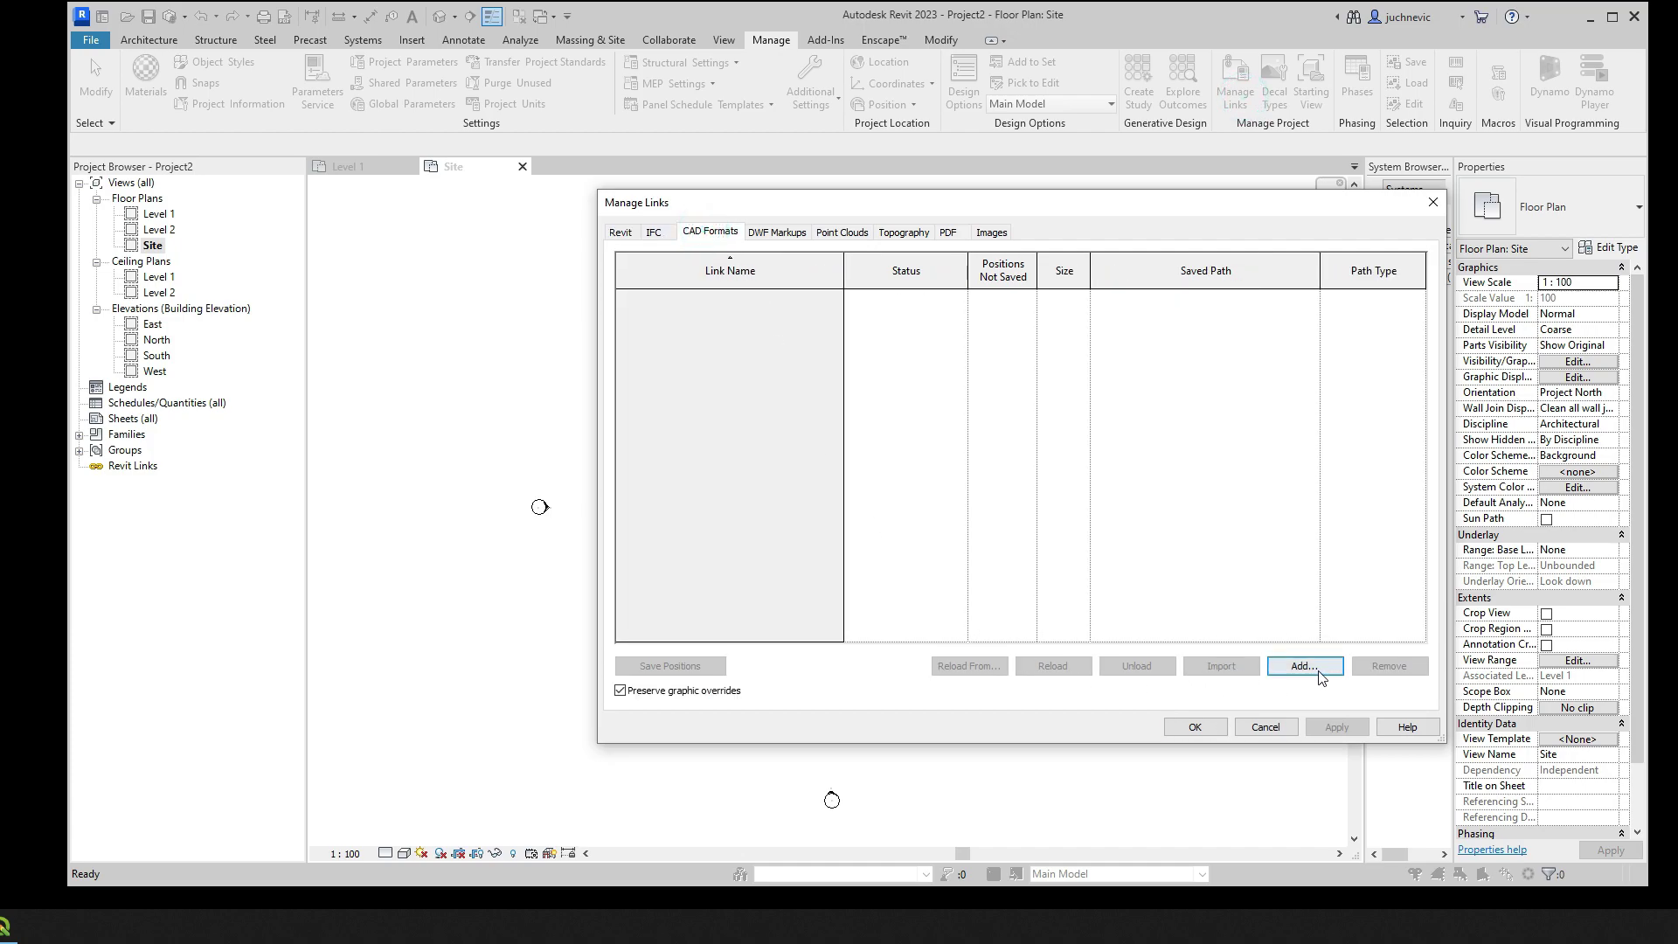
pyautogui.click(1304, 666)
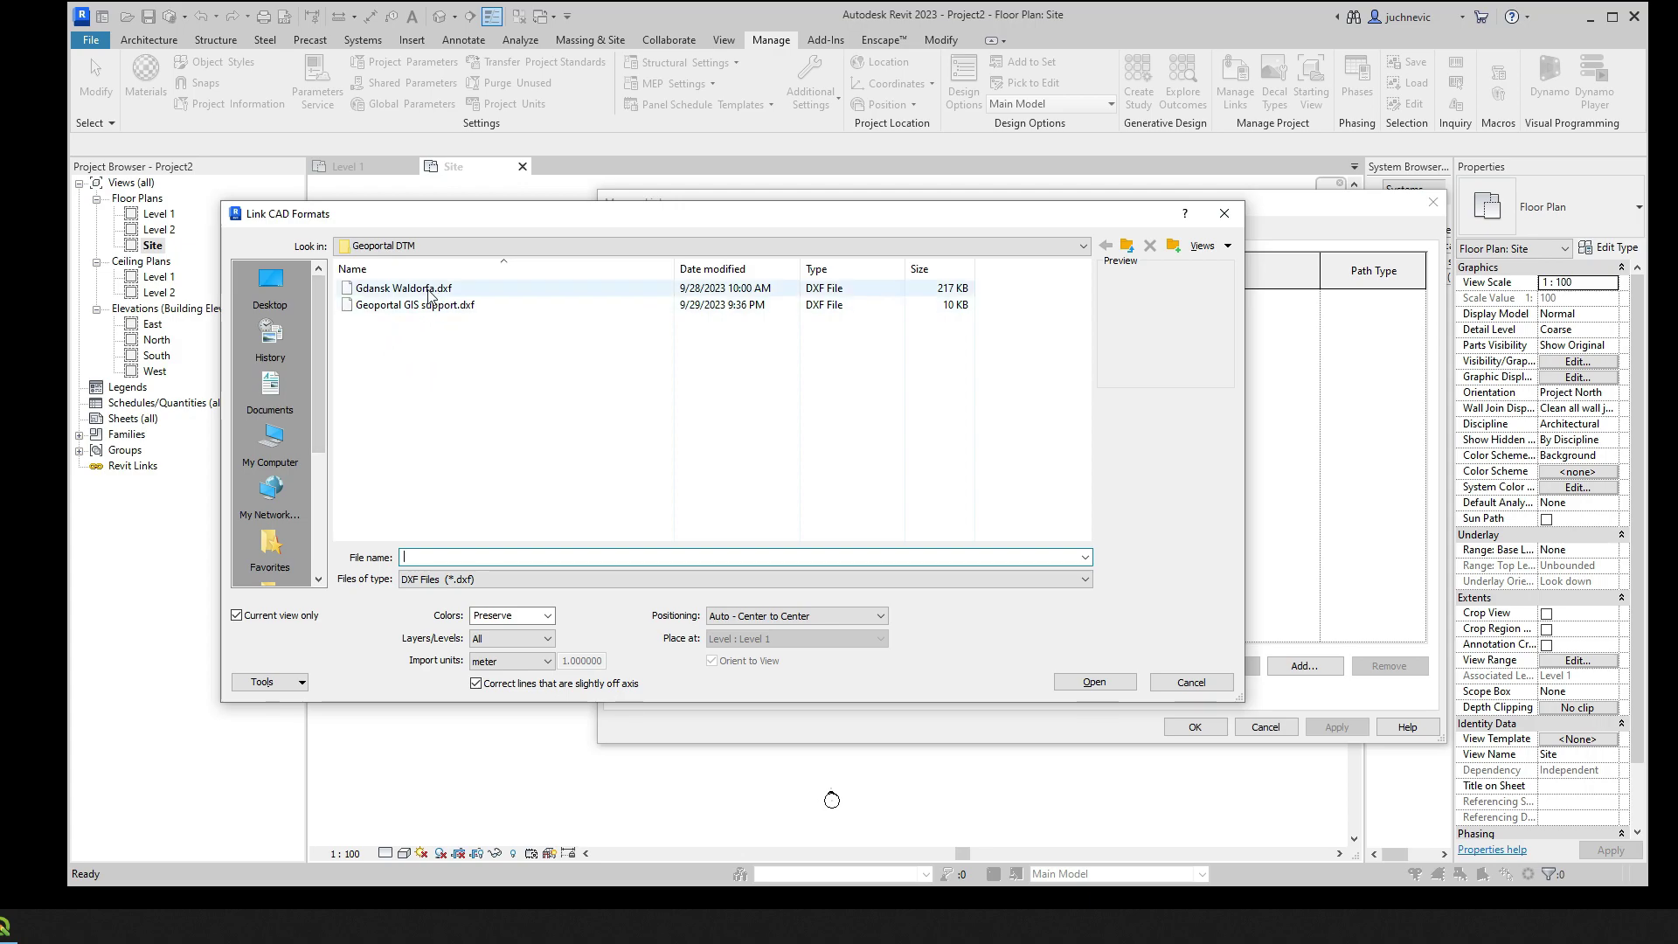
pyautogui.click(413, 288)
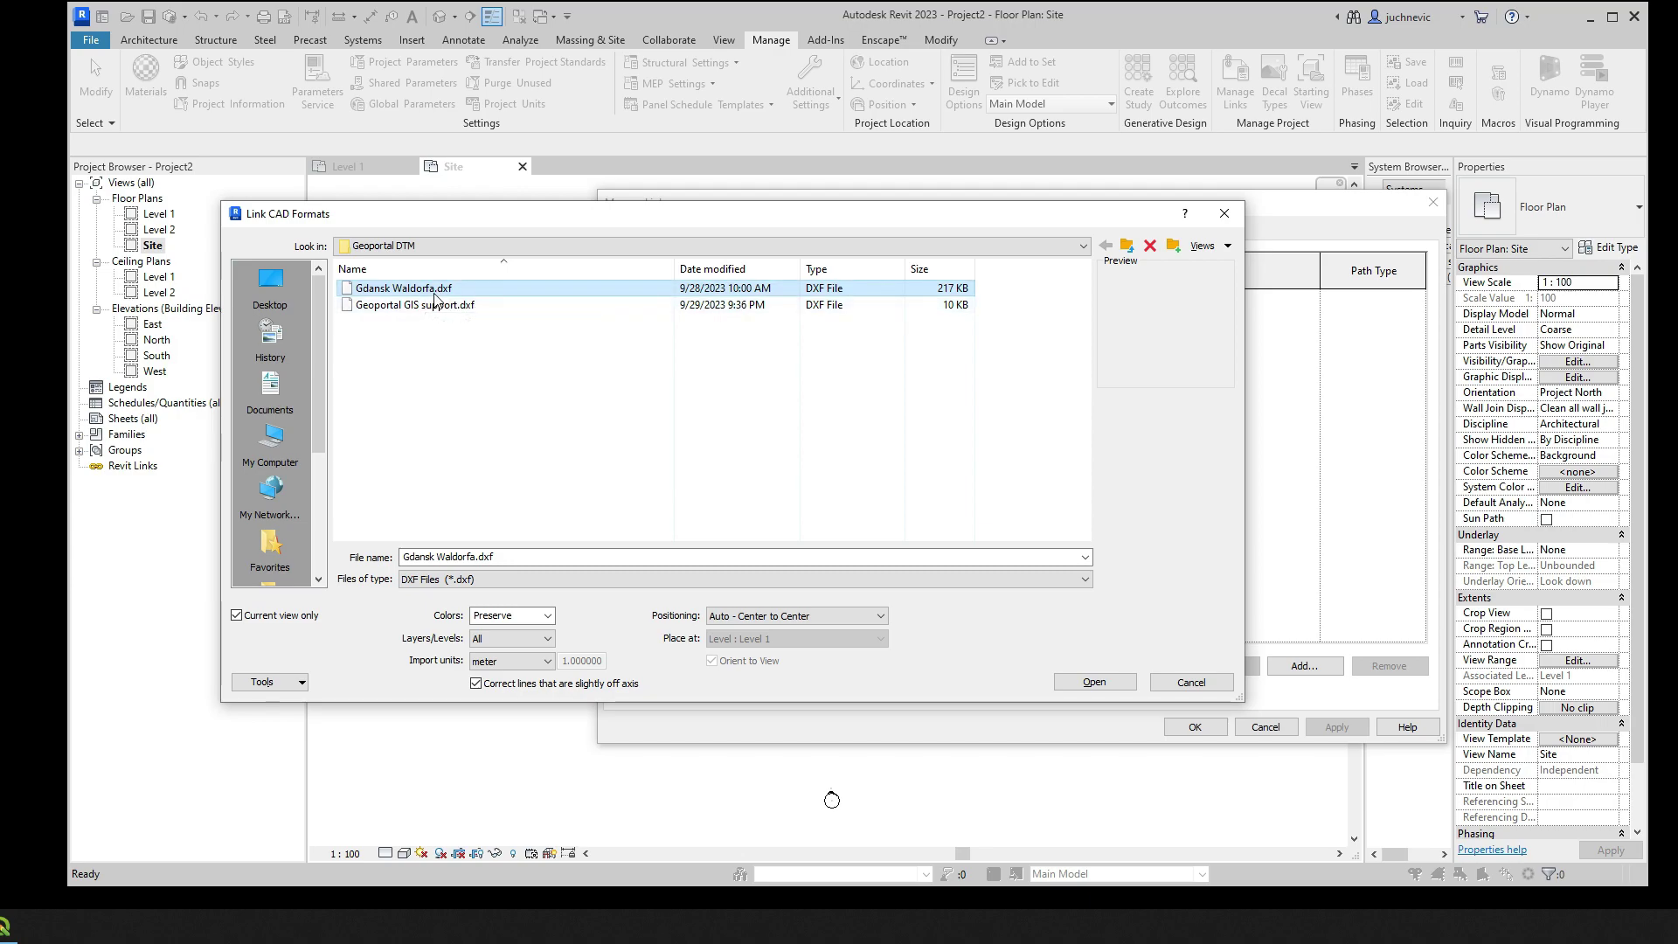
pyautogui.click(429, 289)
pyautogui.press('Escape')
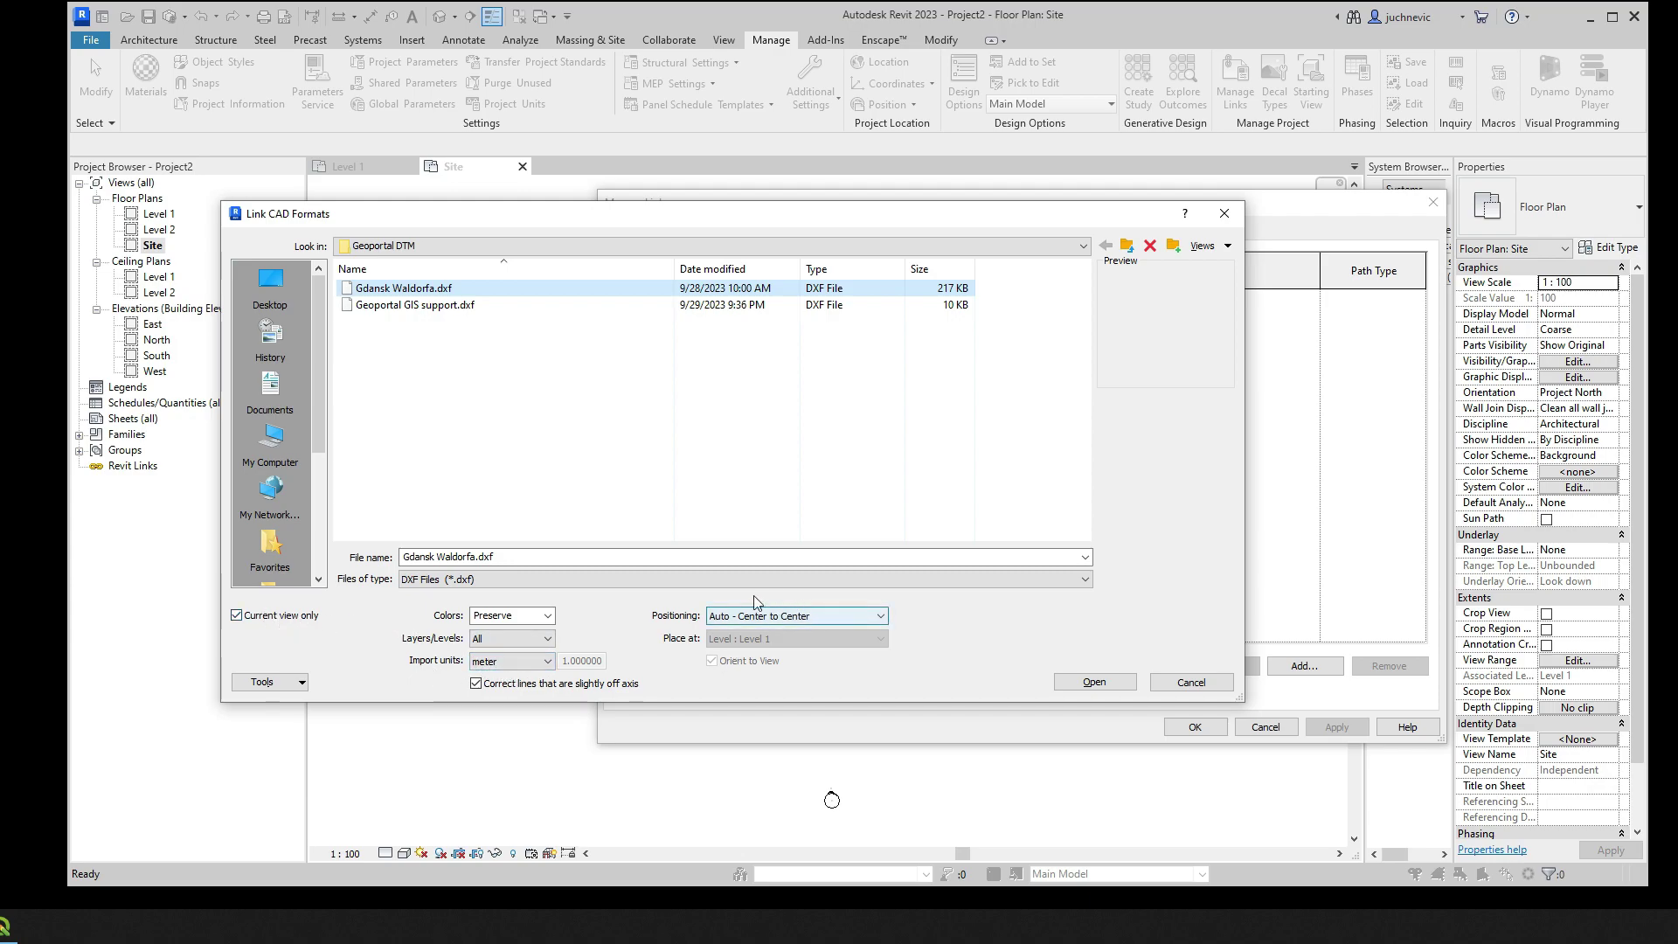
pyautogui.click(1095, 682)
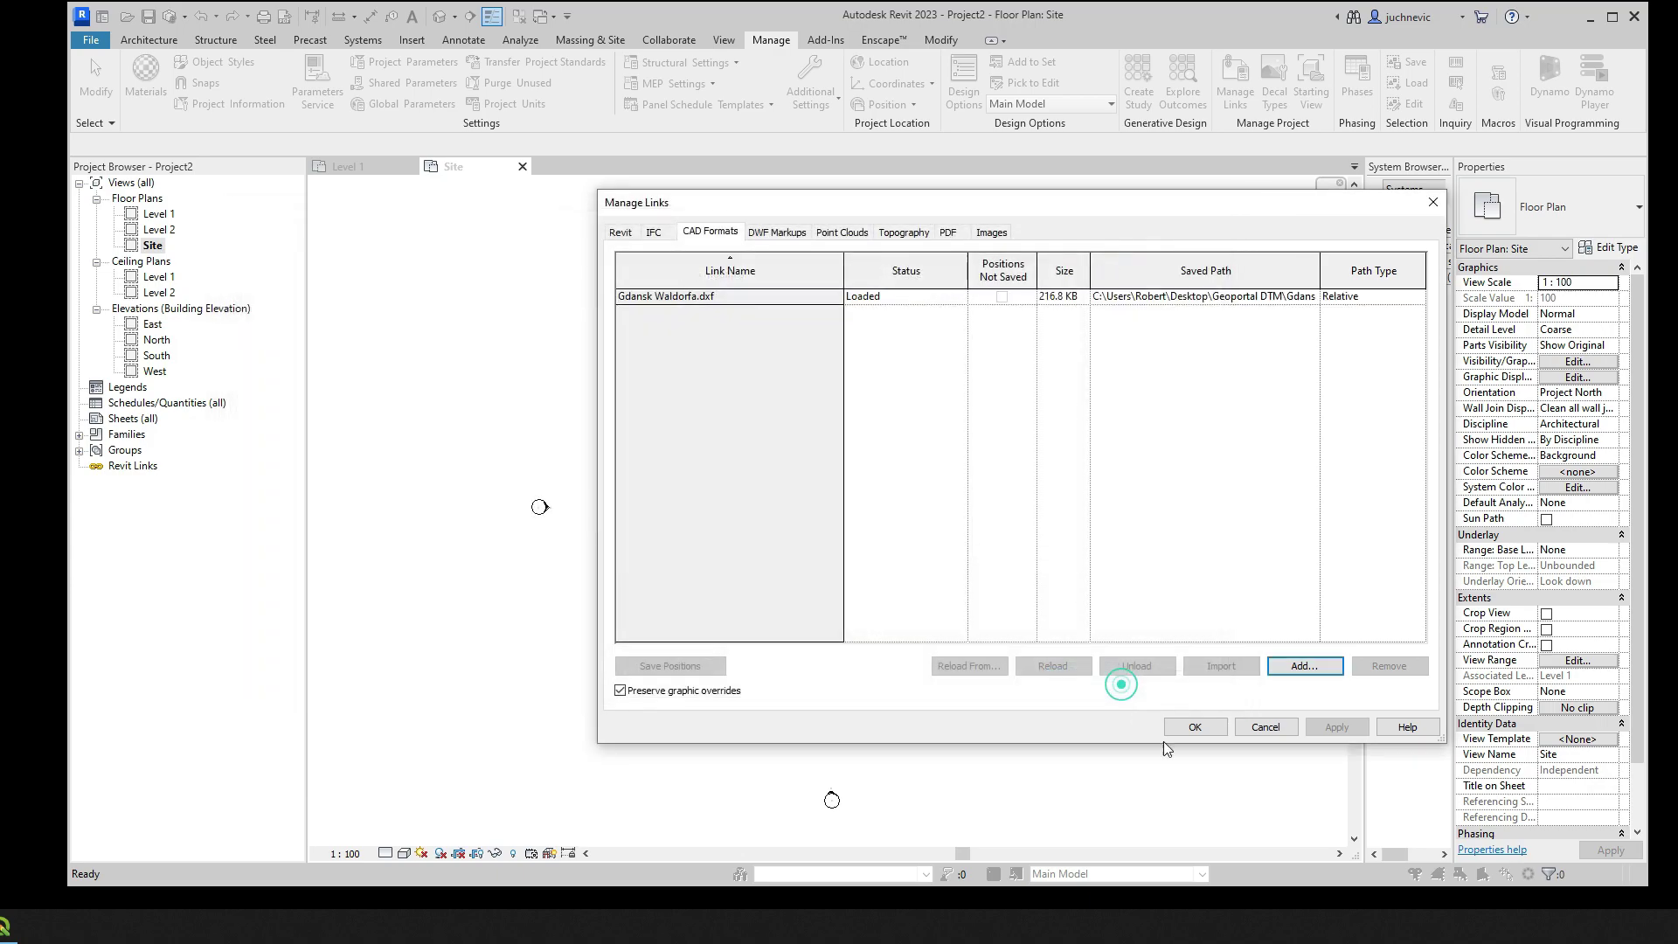
pyautogui.click(1195, 726)
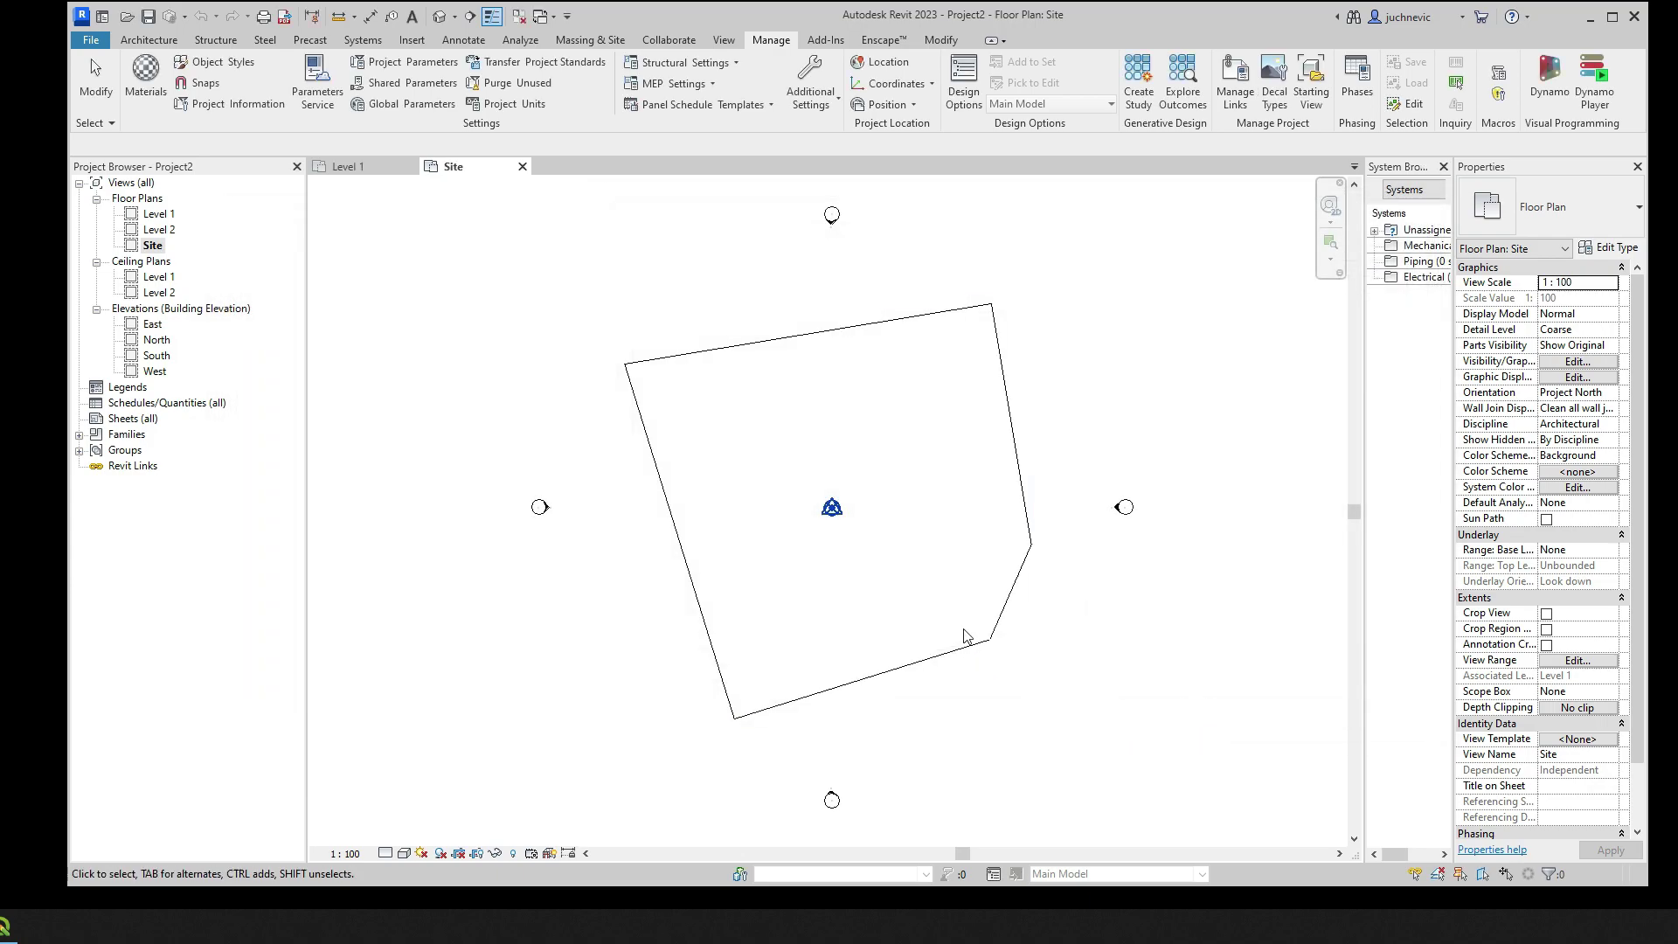
# Acquire the project's shared coordinates from the linked Gdansk Waldorfa.dxf parcel outline
pyautogui.click(1023, 505)
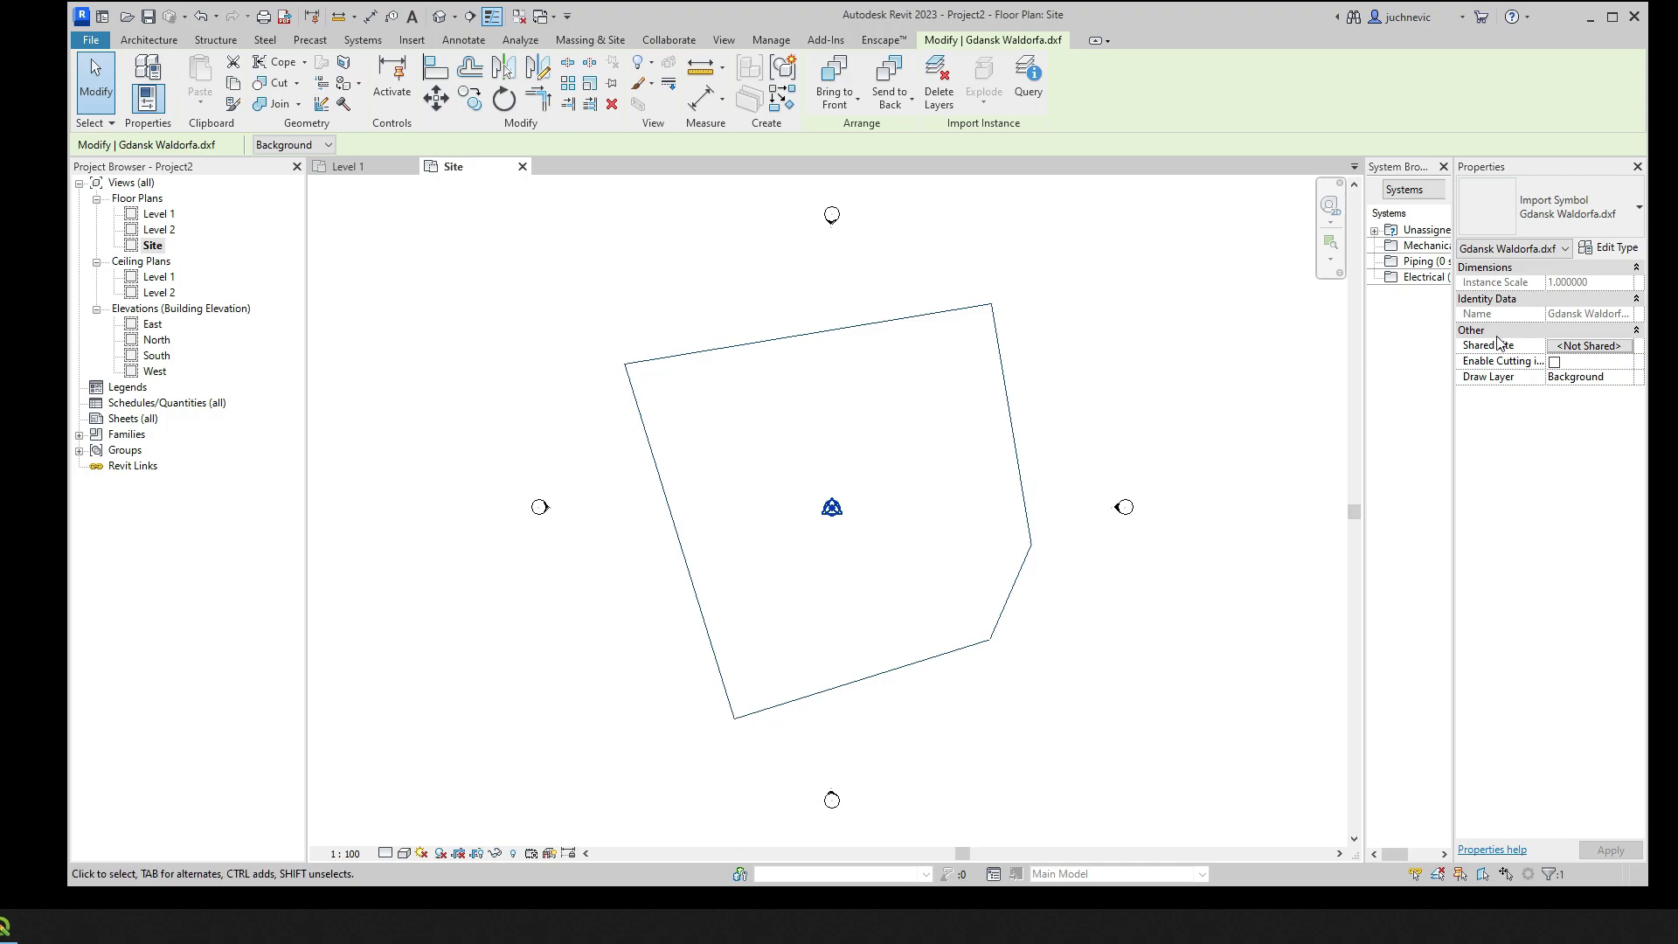
pyautogui.click(1443, 166)
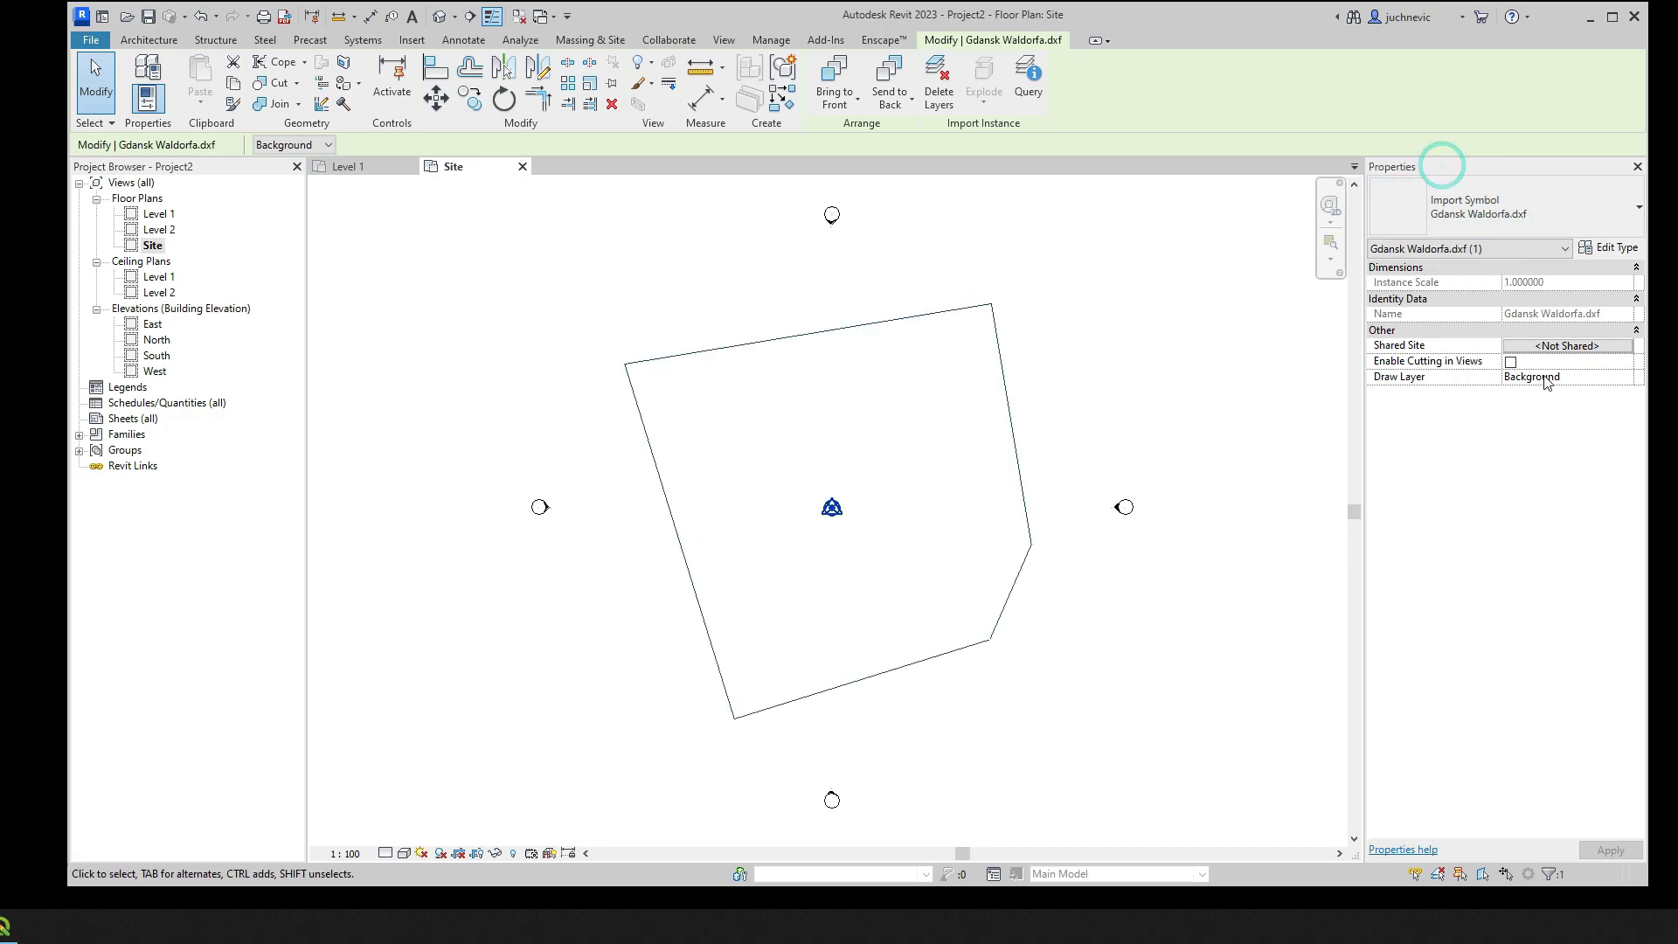
pyautogui.click(1560, 347)
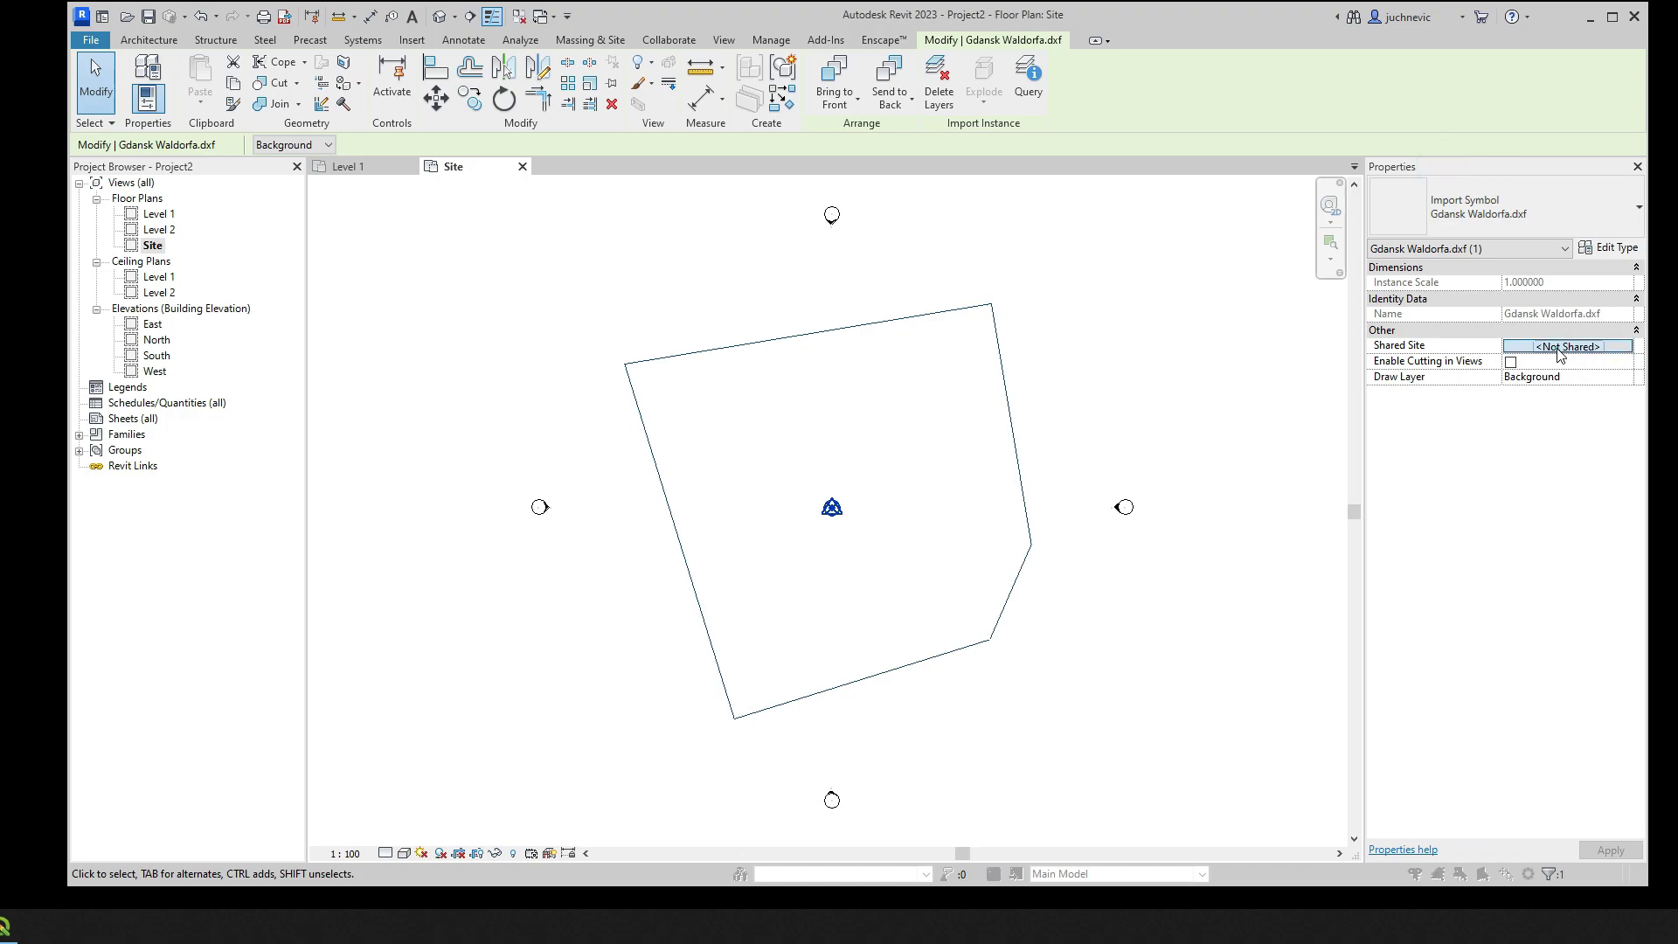
pyautogui.click(753, 444)
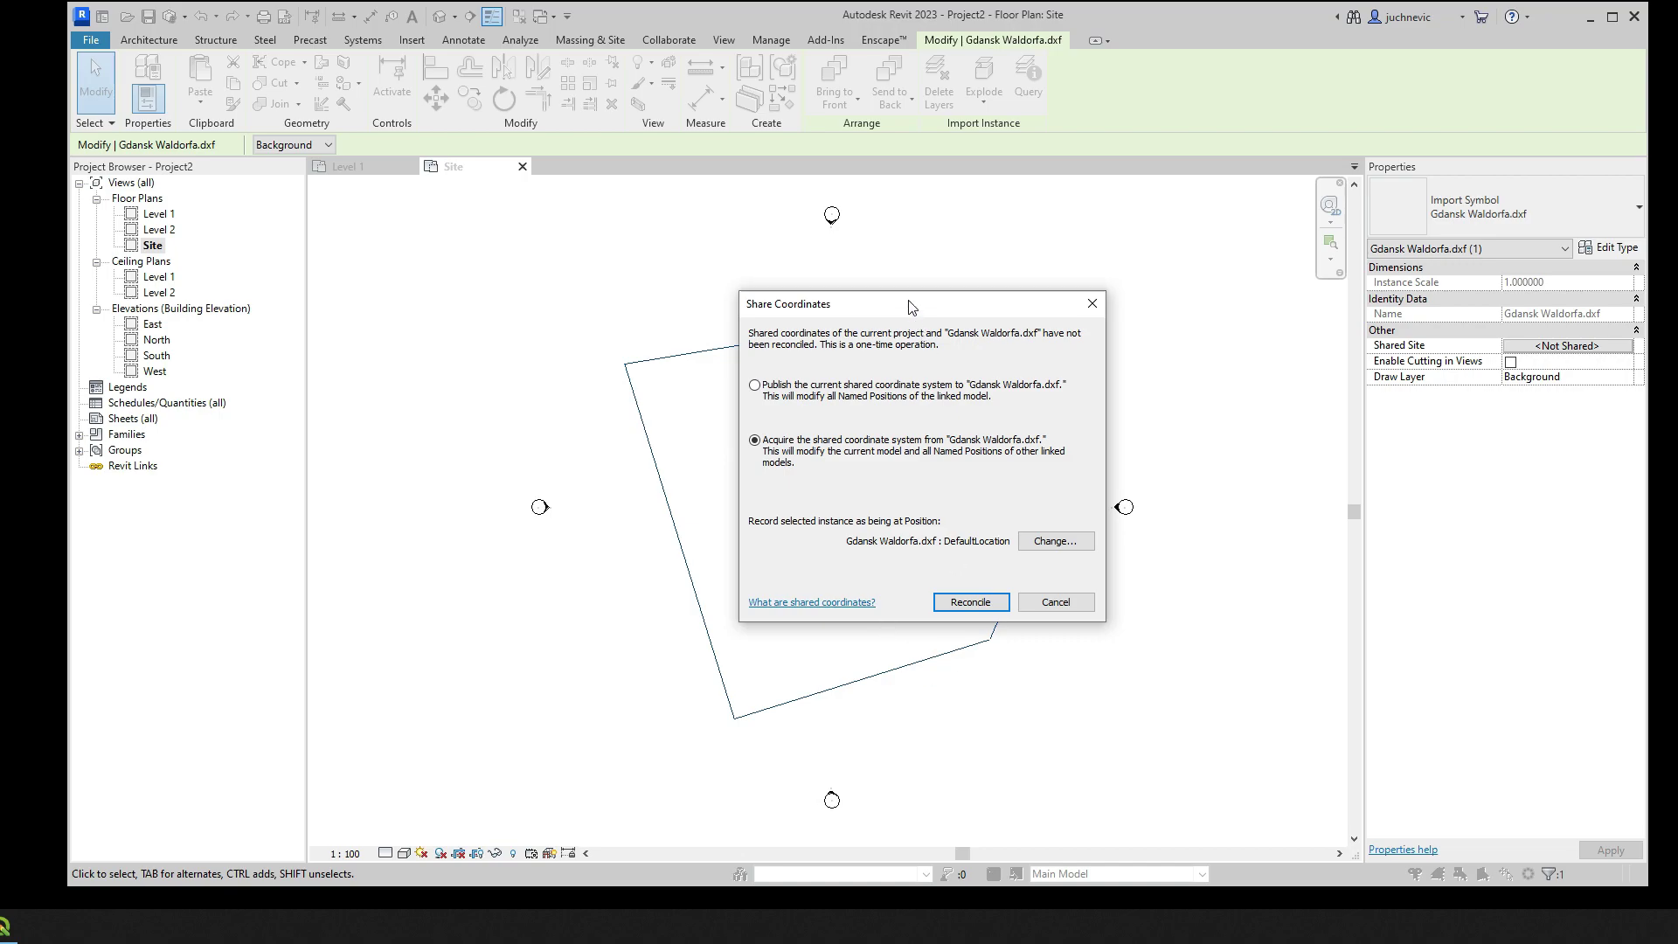
pyautogui.moveTo(909, 306); pyautogui.dragTo(1168, 294)
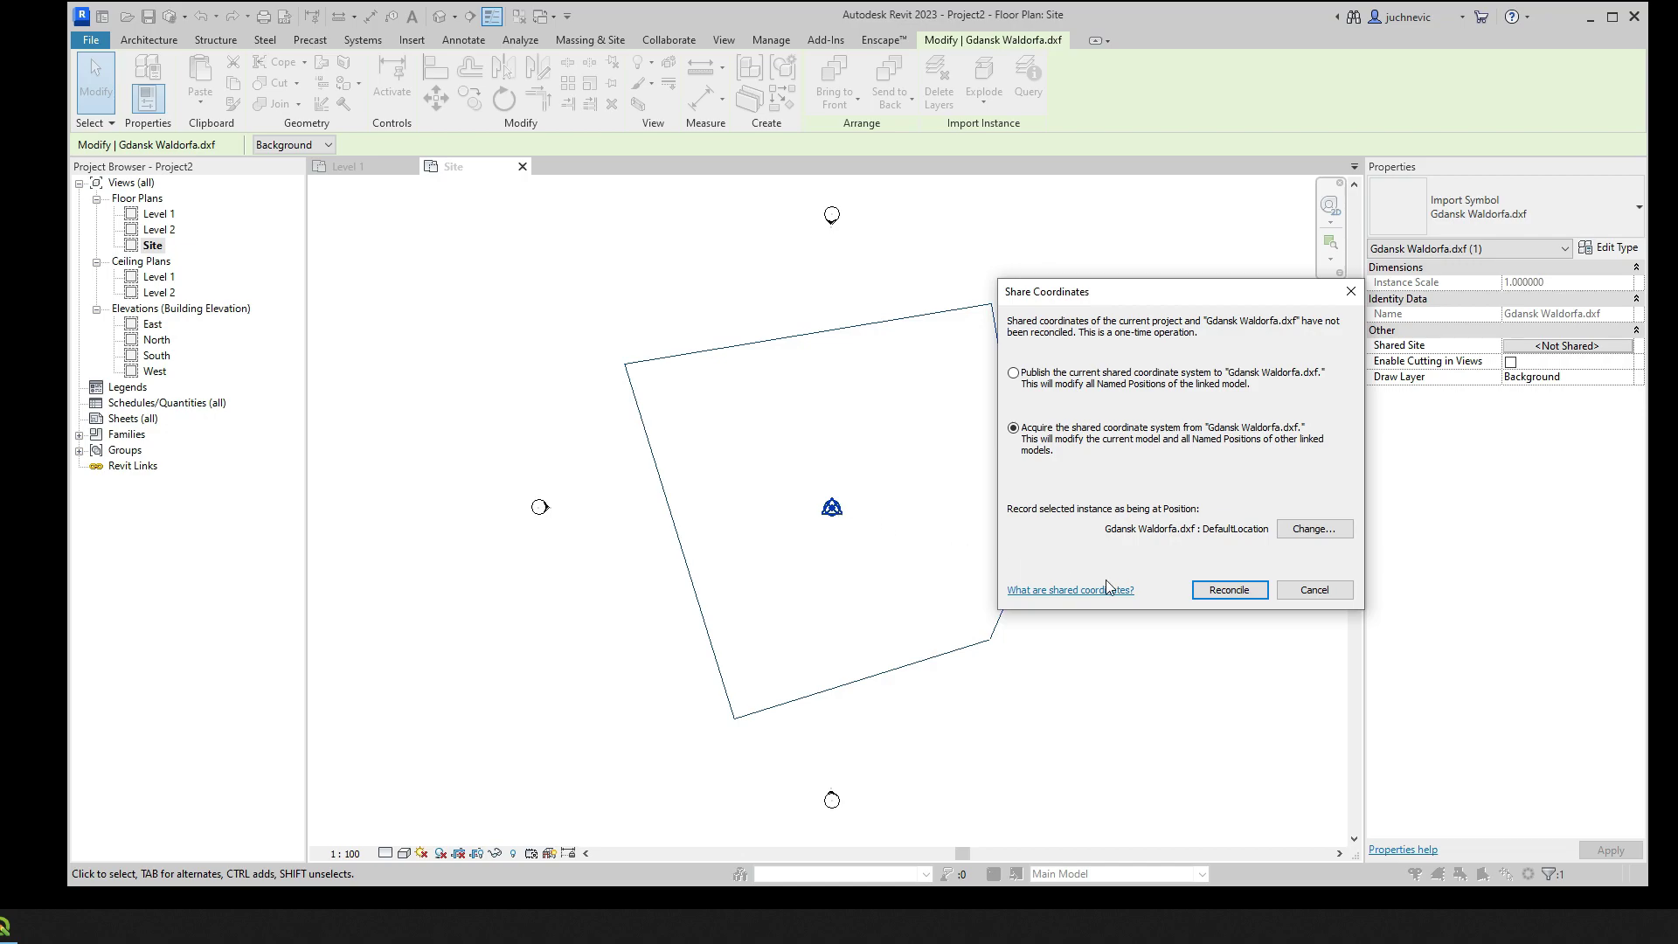
pyautogui.click(1230, 591)
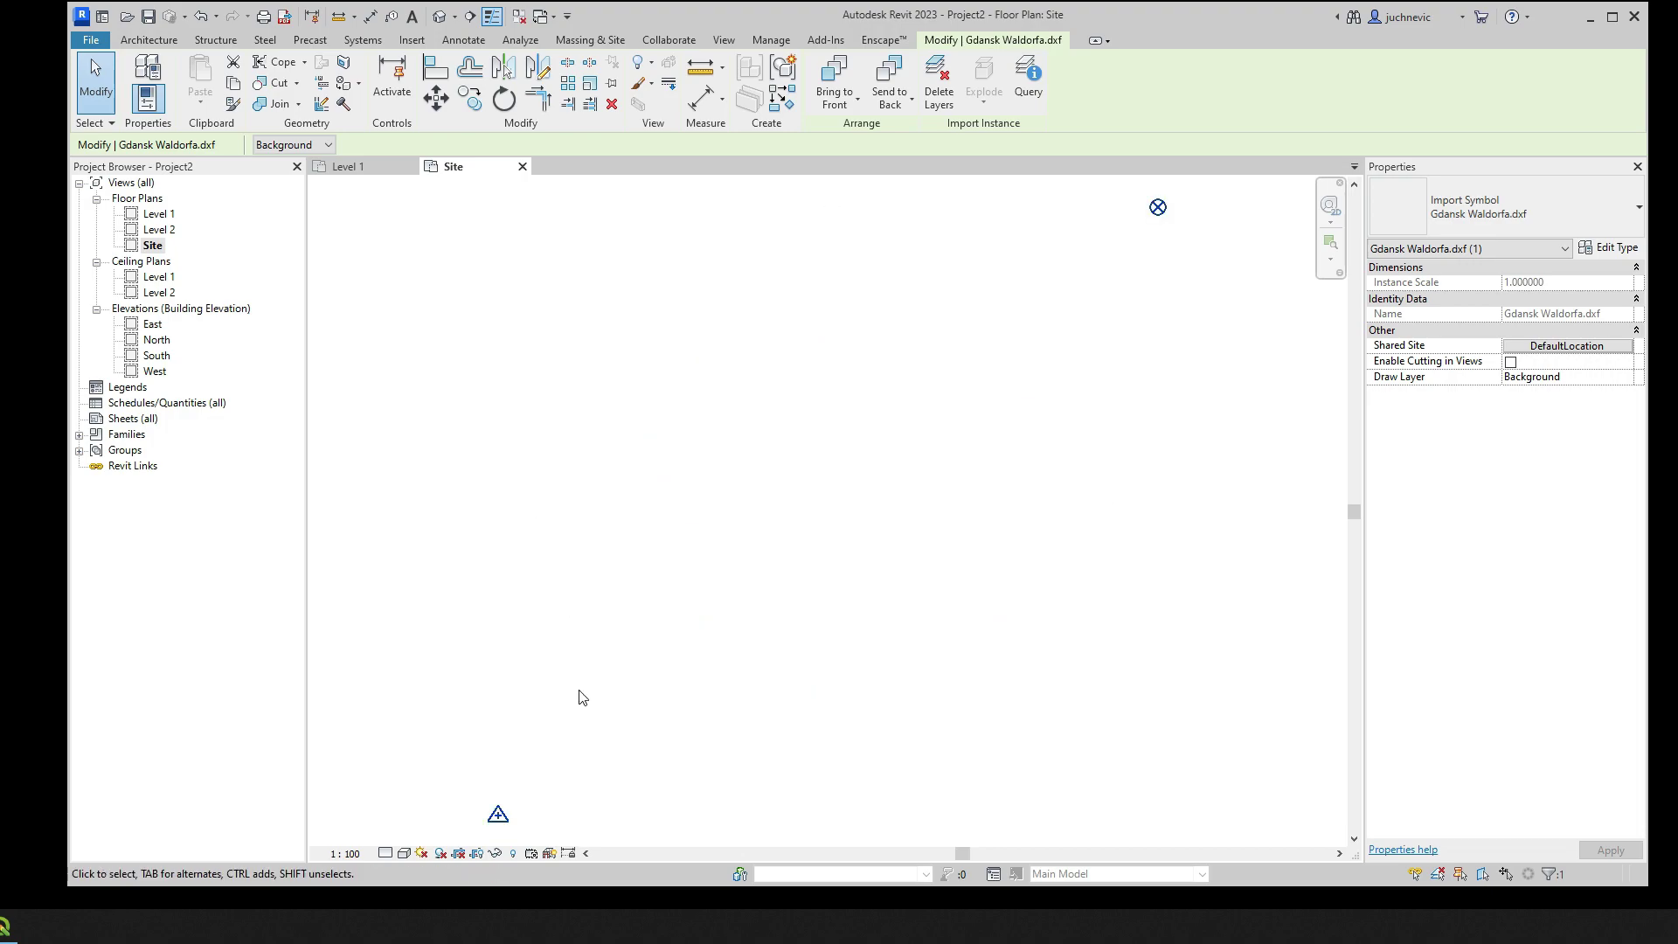
# Hide the survey point in the Site view
pyautogui.click(497, 821)
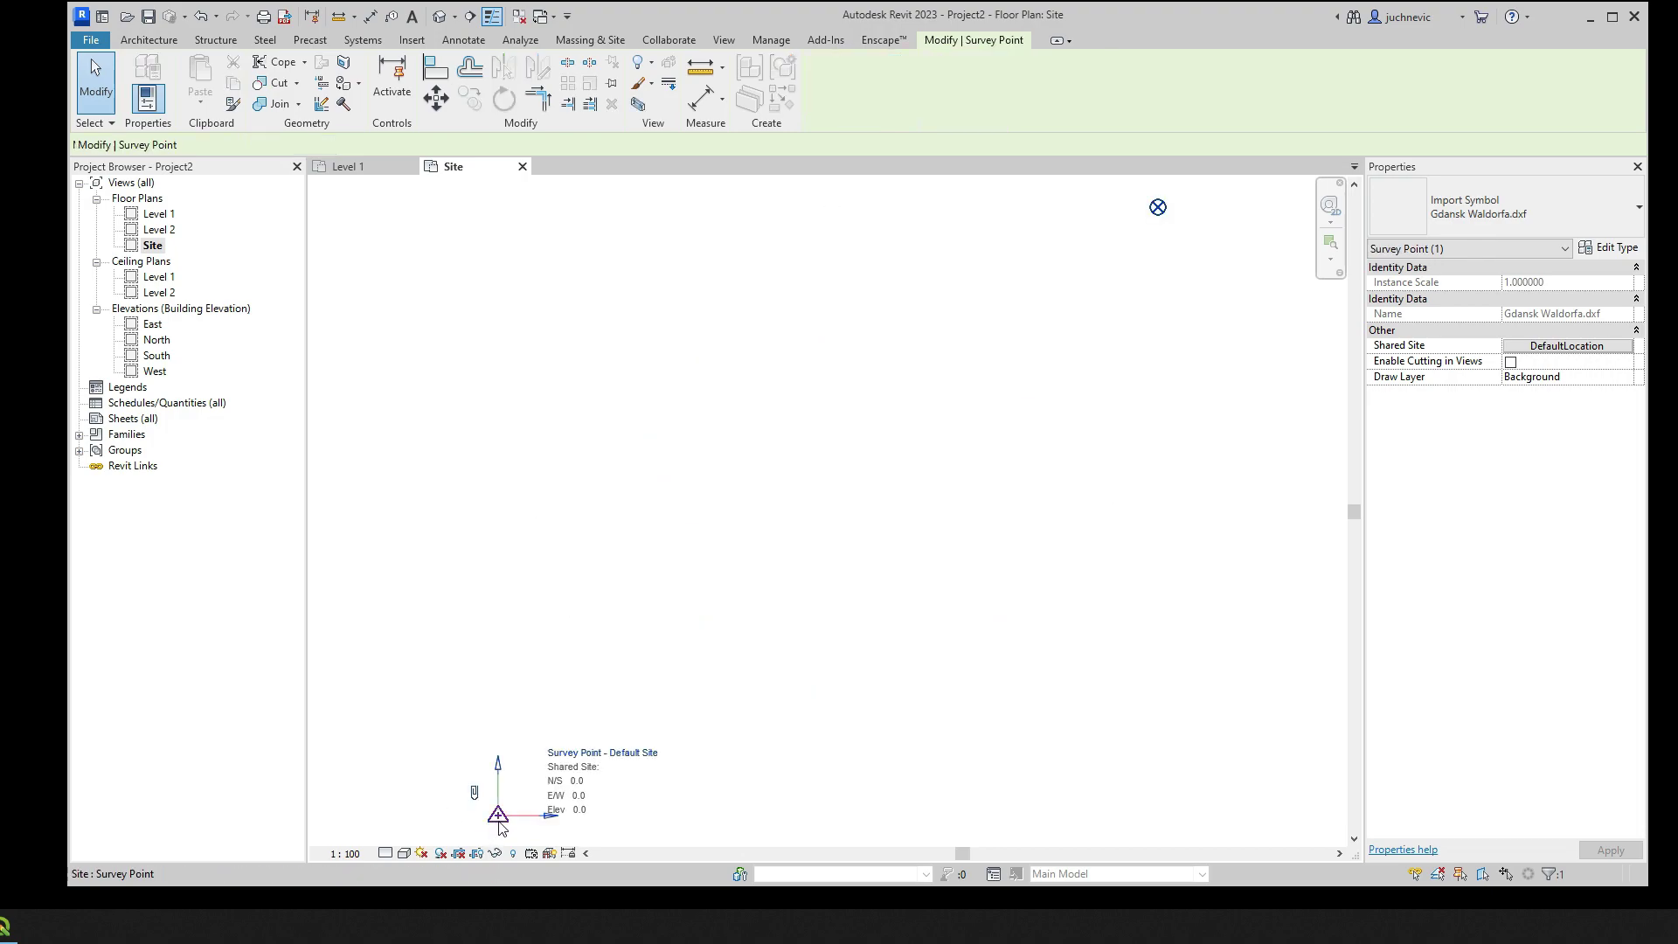
pyautogui.rightClick(498, 822)
pyautogui.moveTo(558, 488)
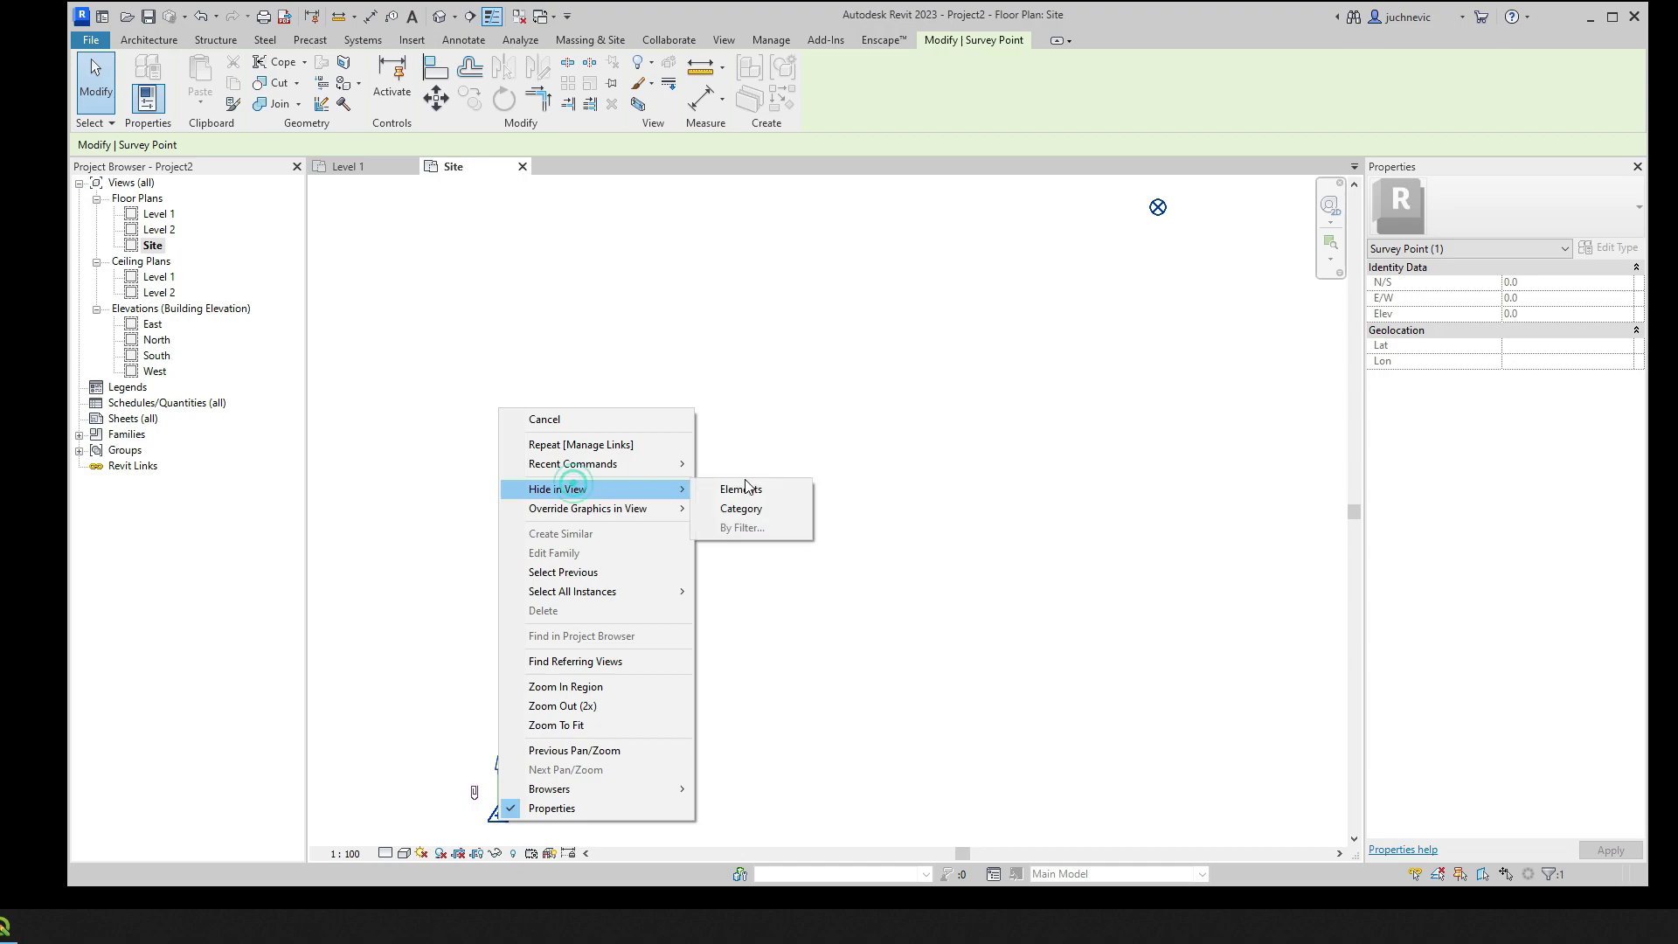
pyautogui.click(744, 487)
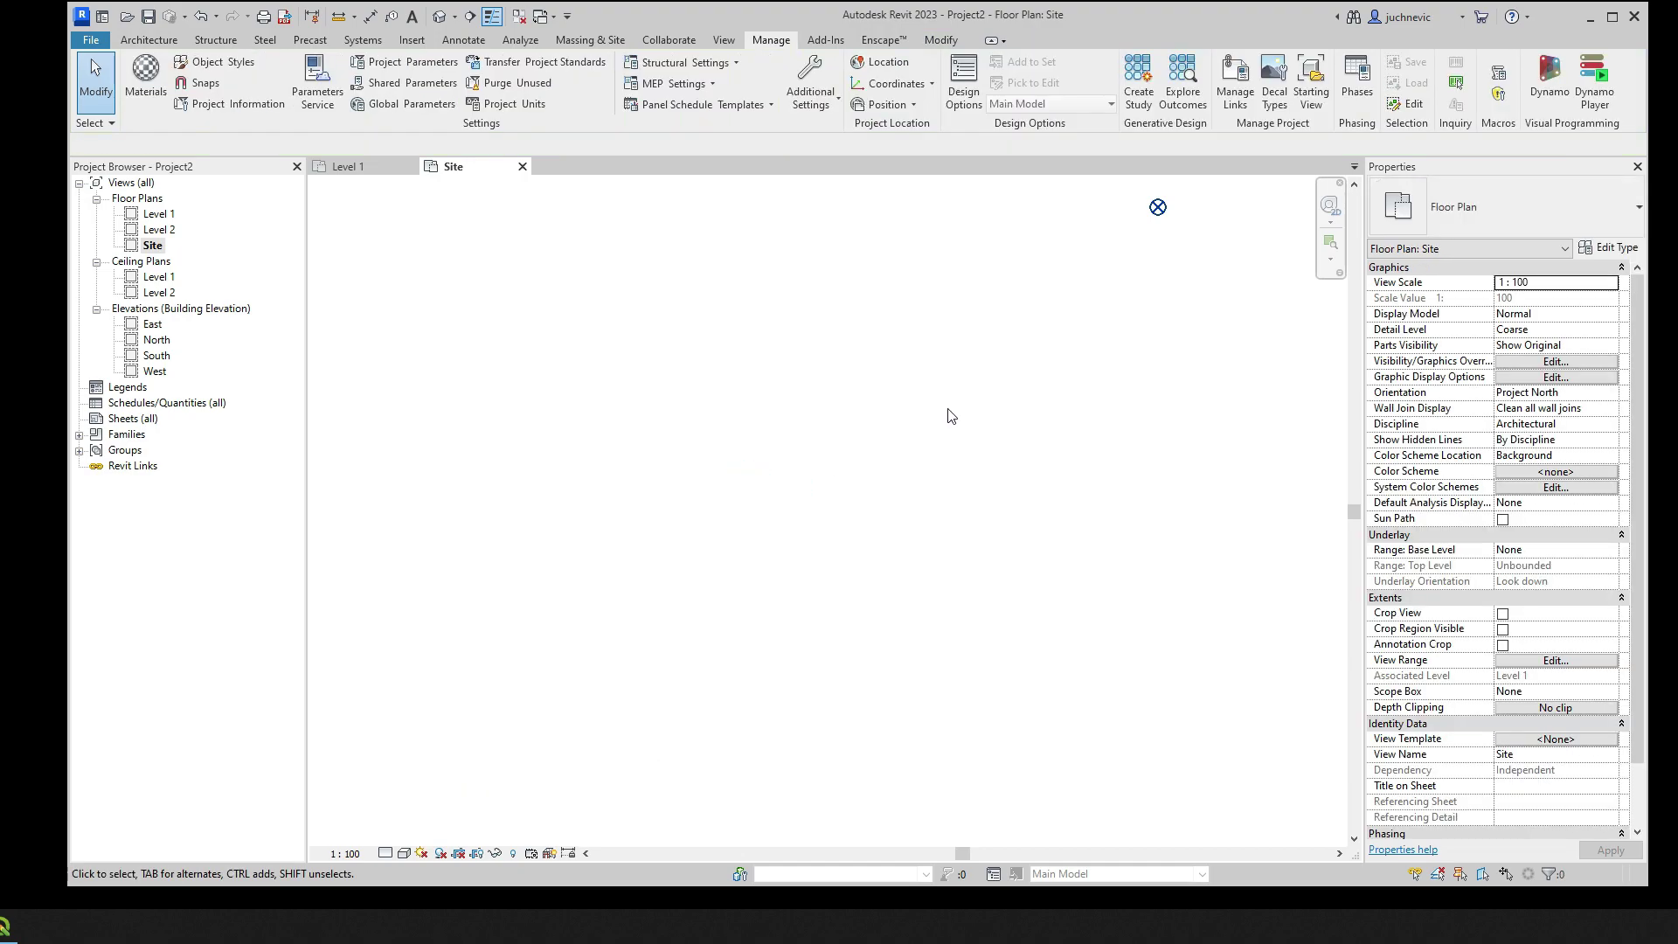
# Zoom to fit the whole parcel outline, then open and cancel the ESRI terrain import
pyautogui.middleClick(951, 416)
pyautogui.middleClick(951, 416)
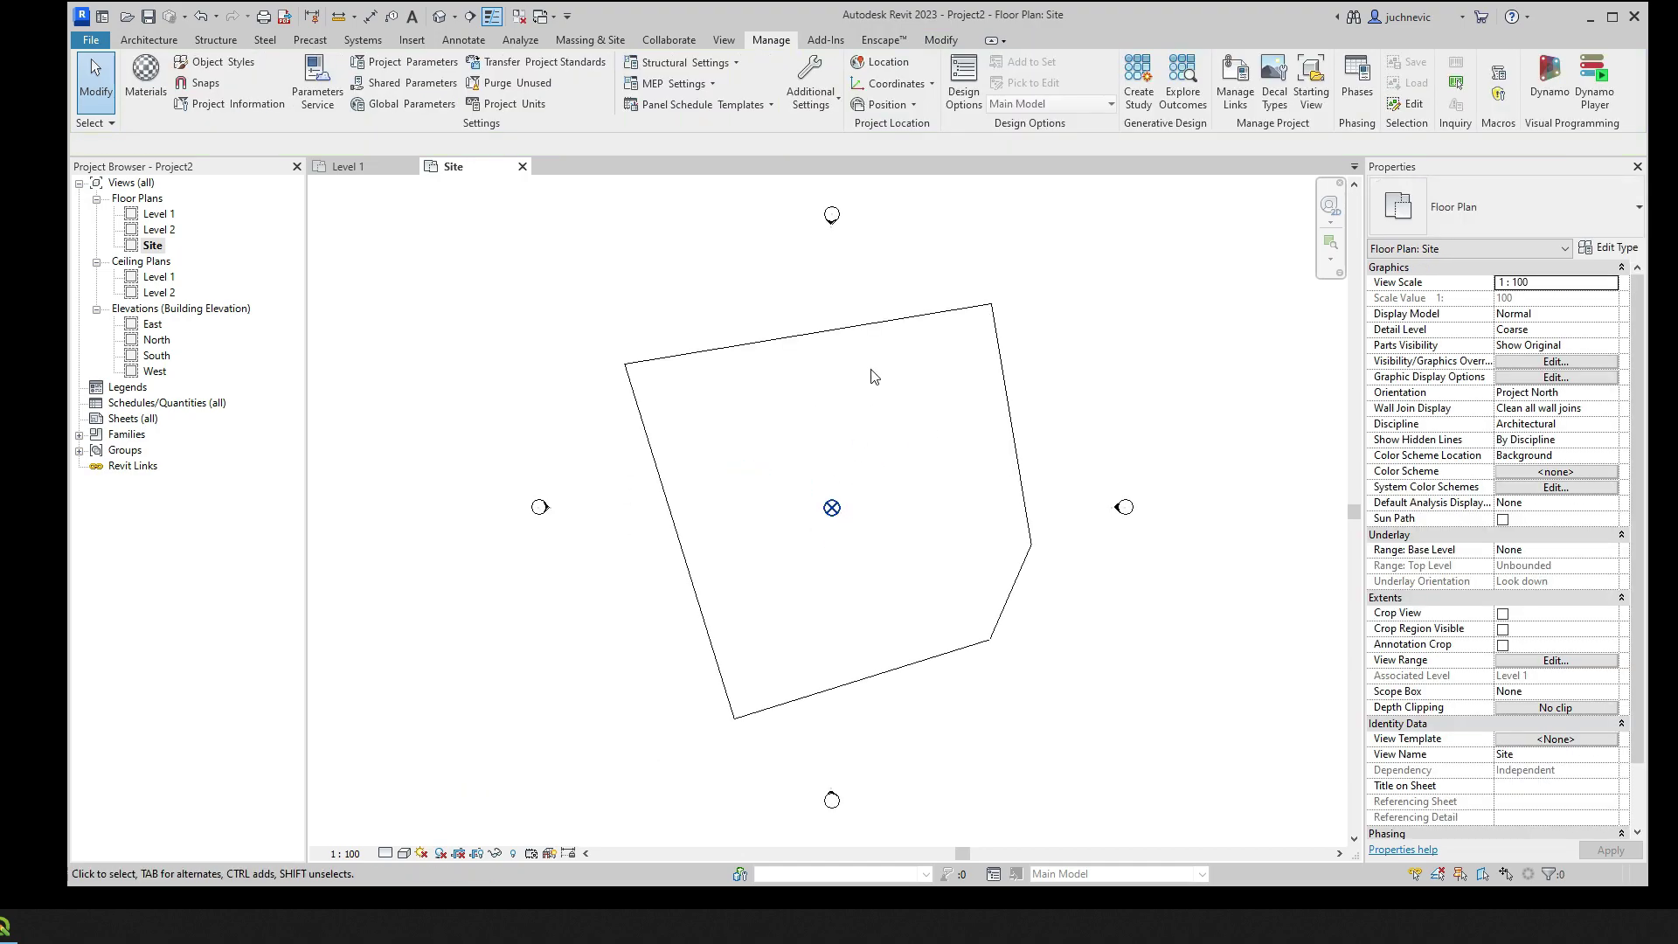
pyautogui.click(823, 40)
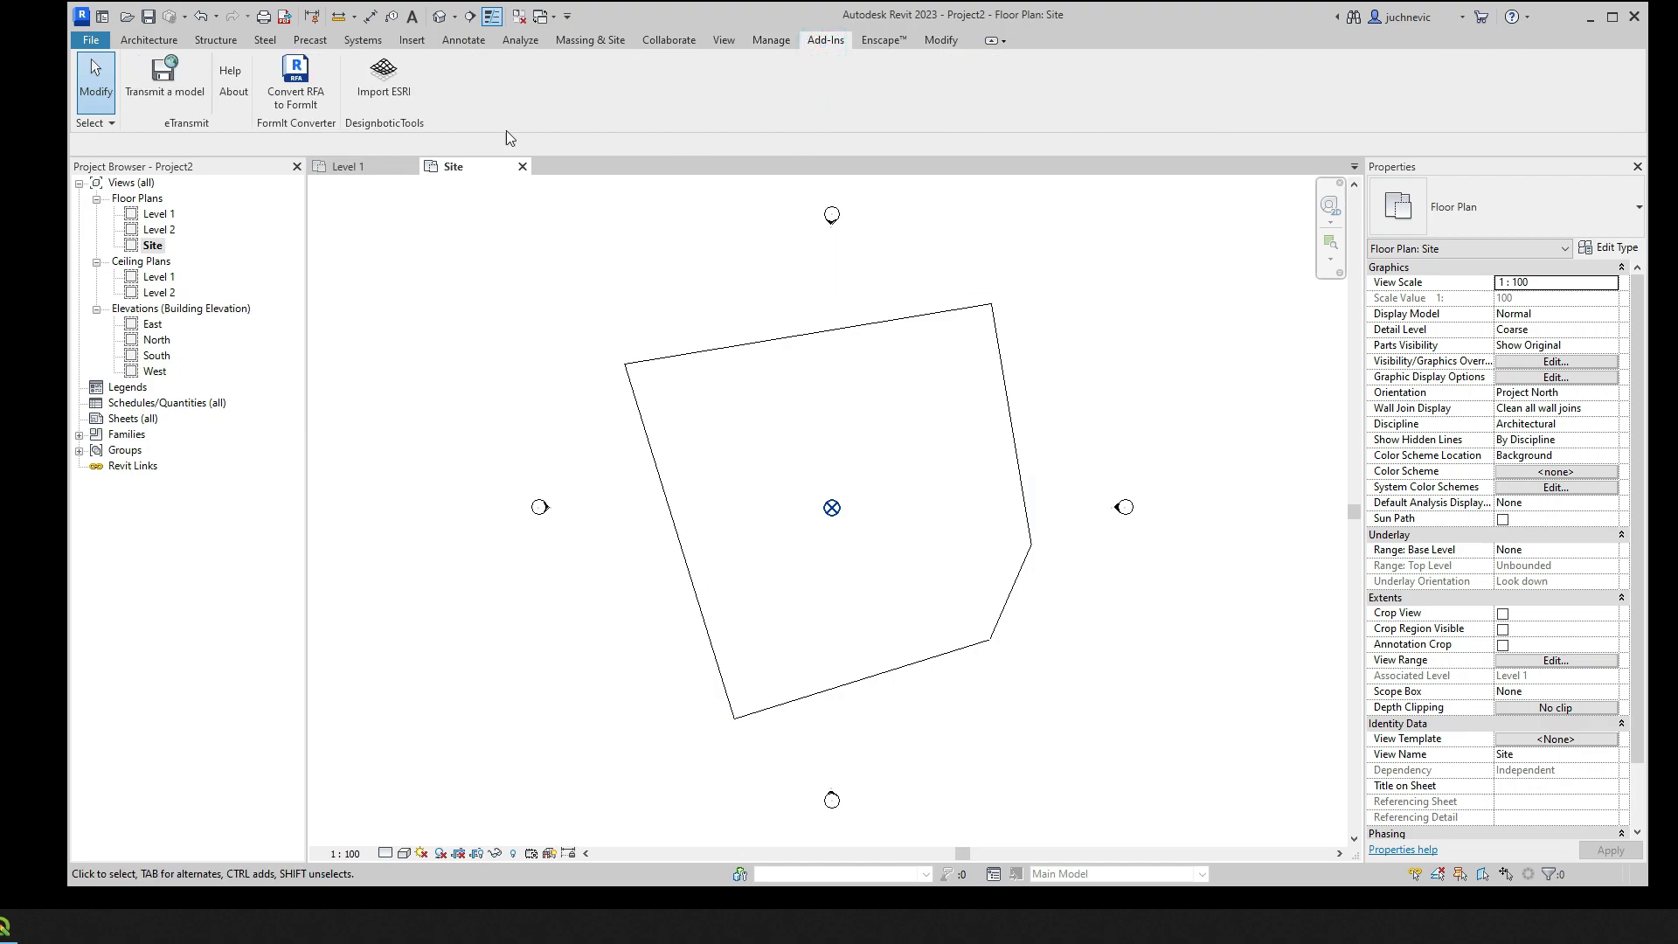
pyautogui.click(384, 103)
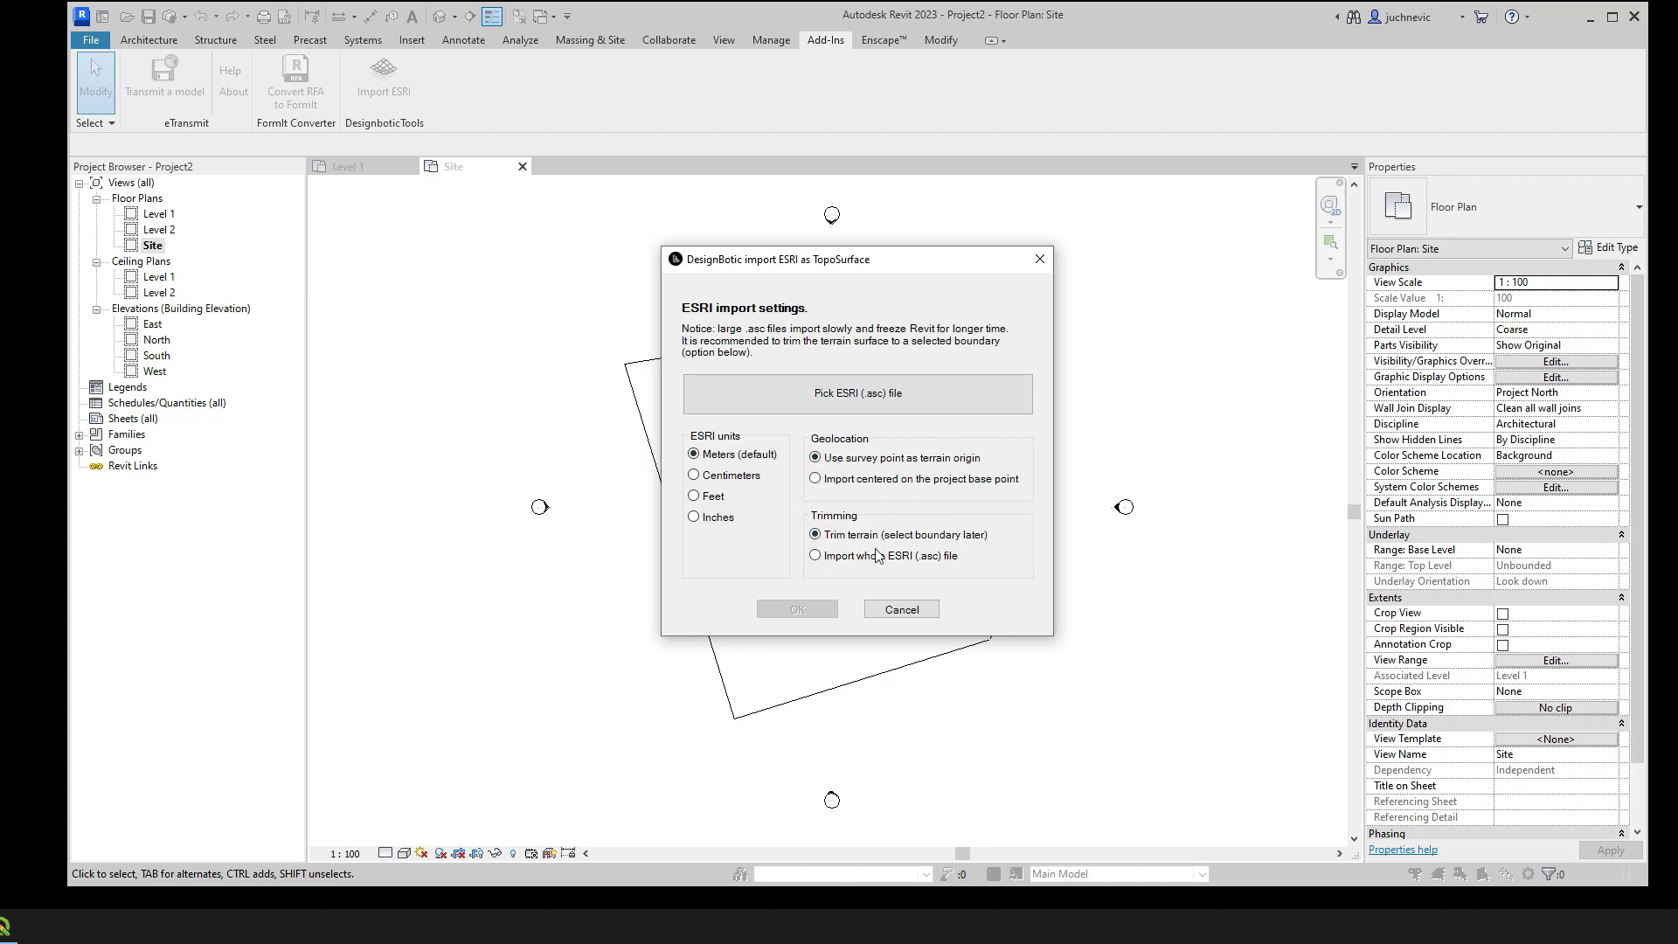
pyautogui.click(891, 612)
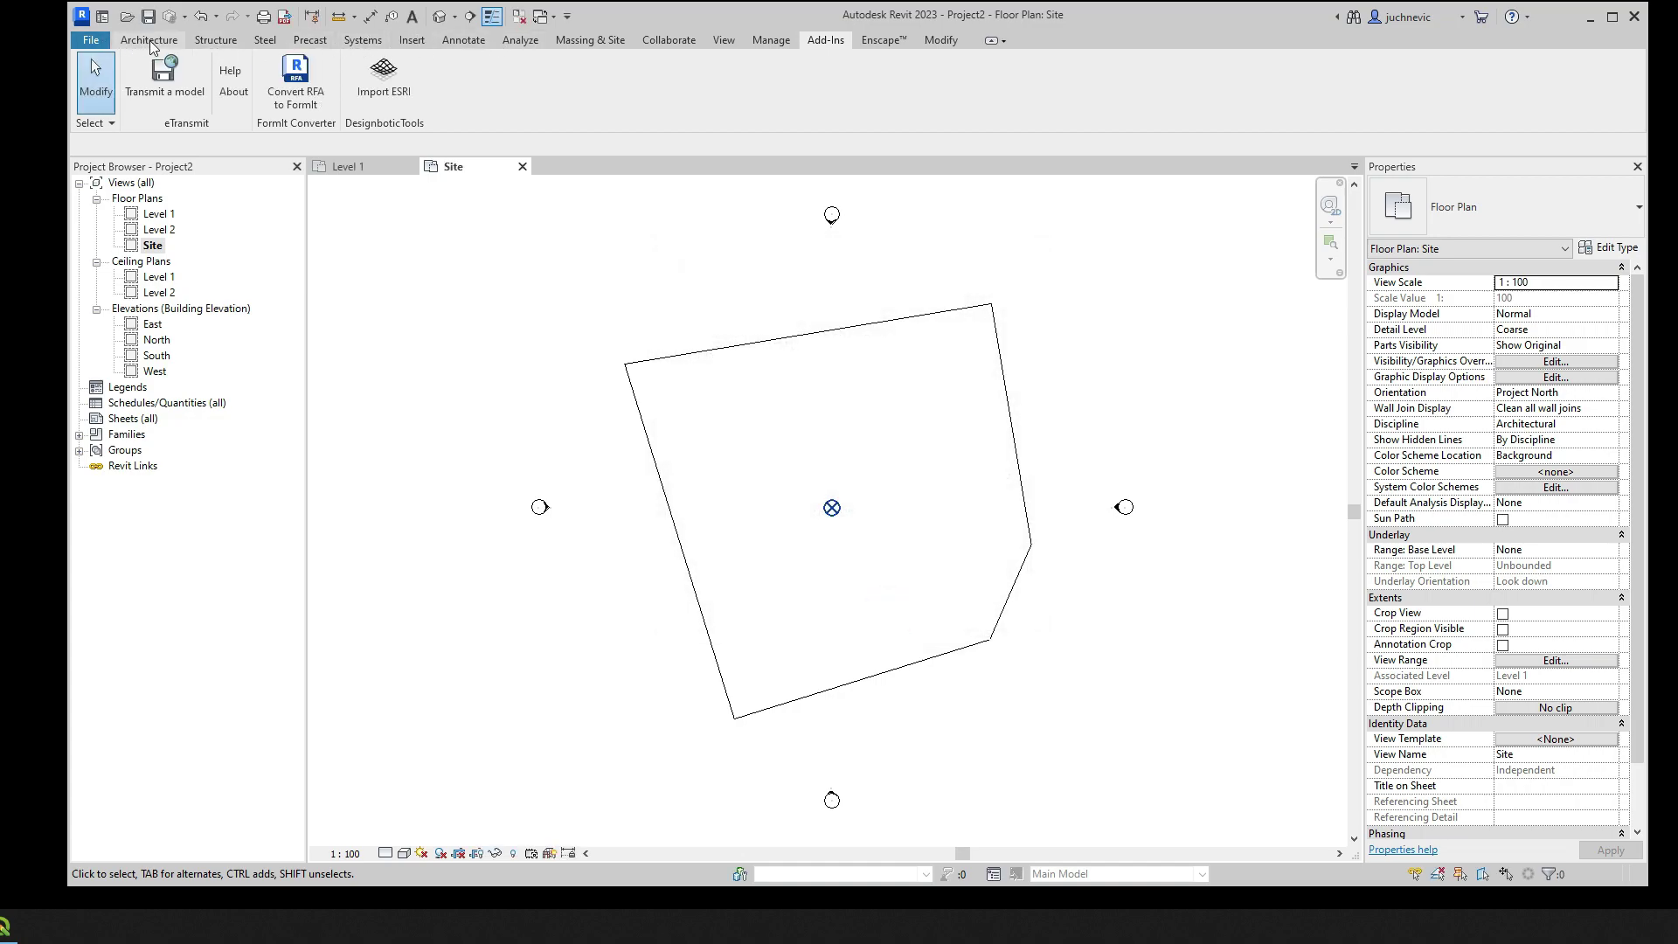
pyautogui.click(150, 41)
# Draw an 83000 by 80000 model-line rectangle enclosing the parcel outline
pyautogui.click(795, 74)
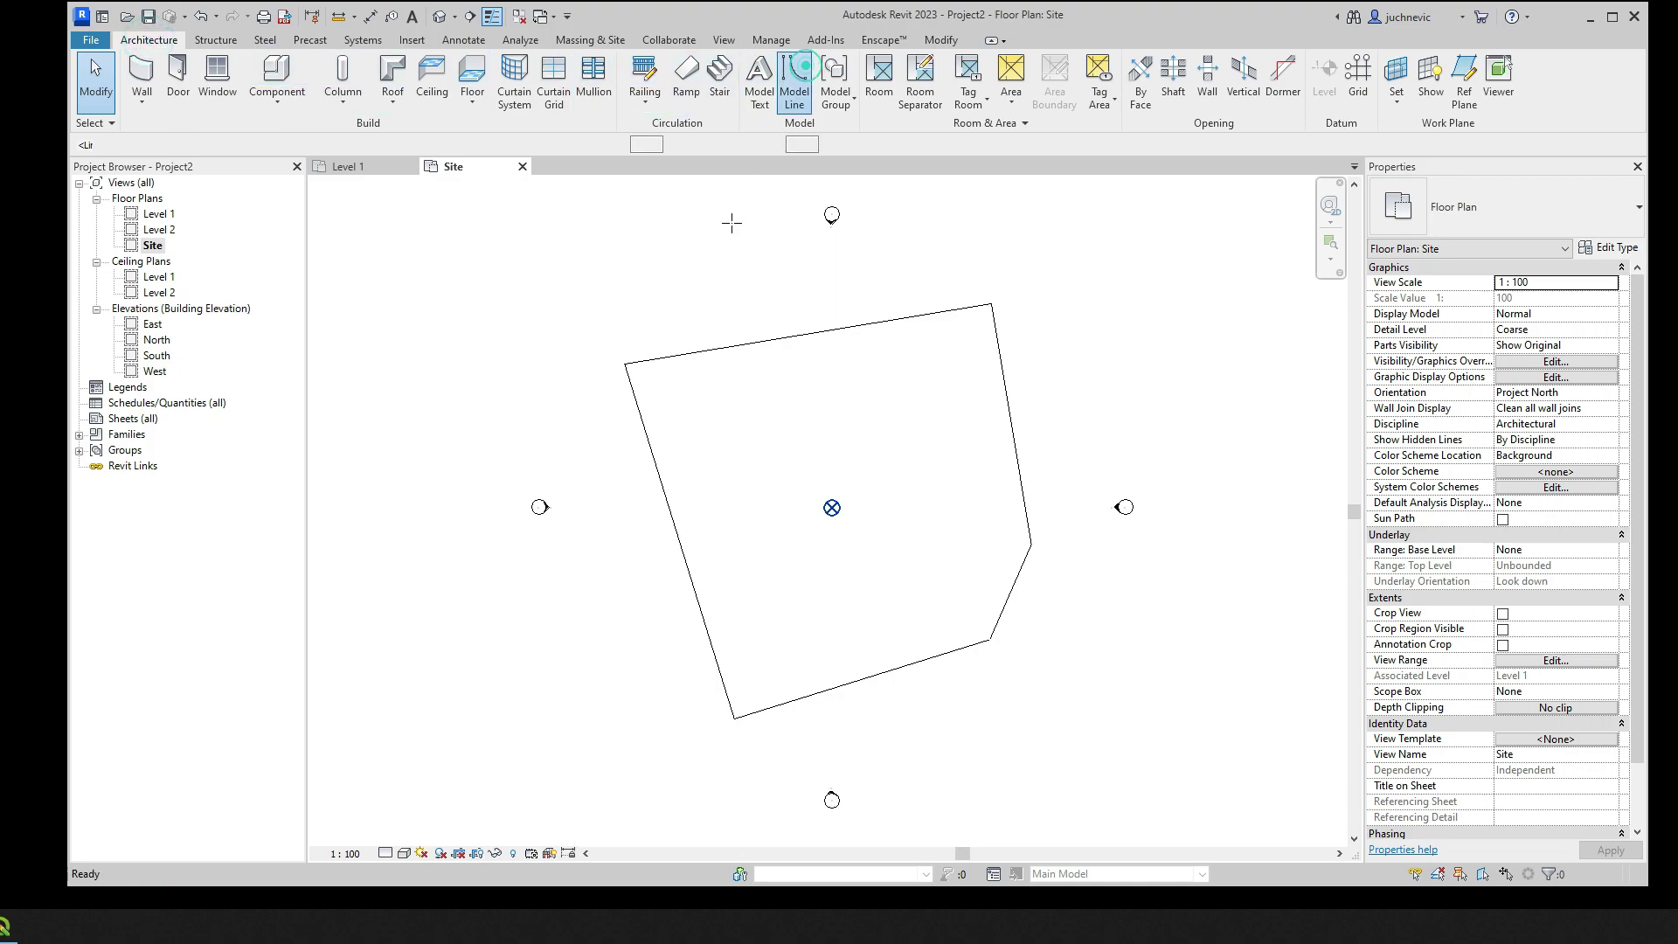
pyautogui.scroll(-1, 743, 245)
pyautogui.scroll(-1, 674, 270)
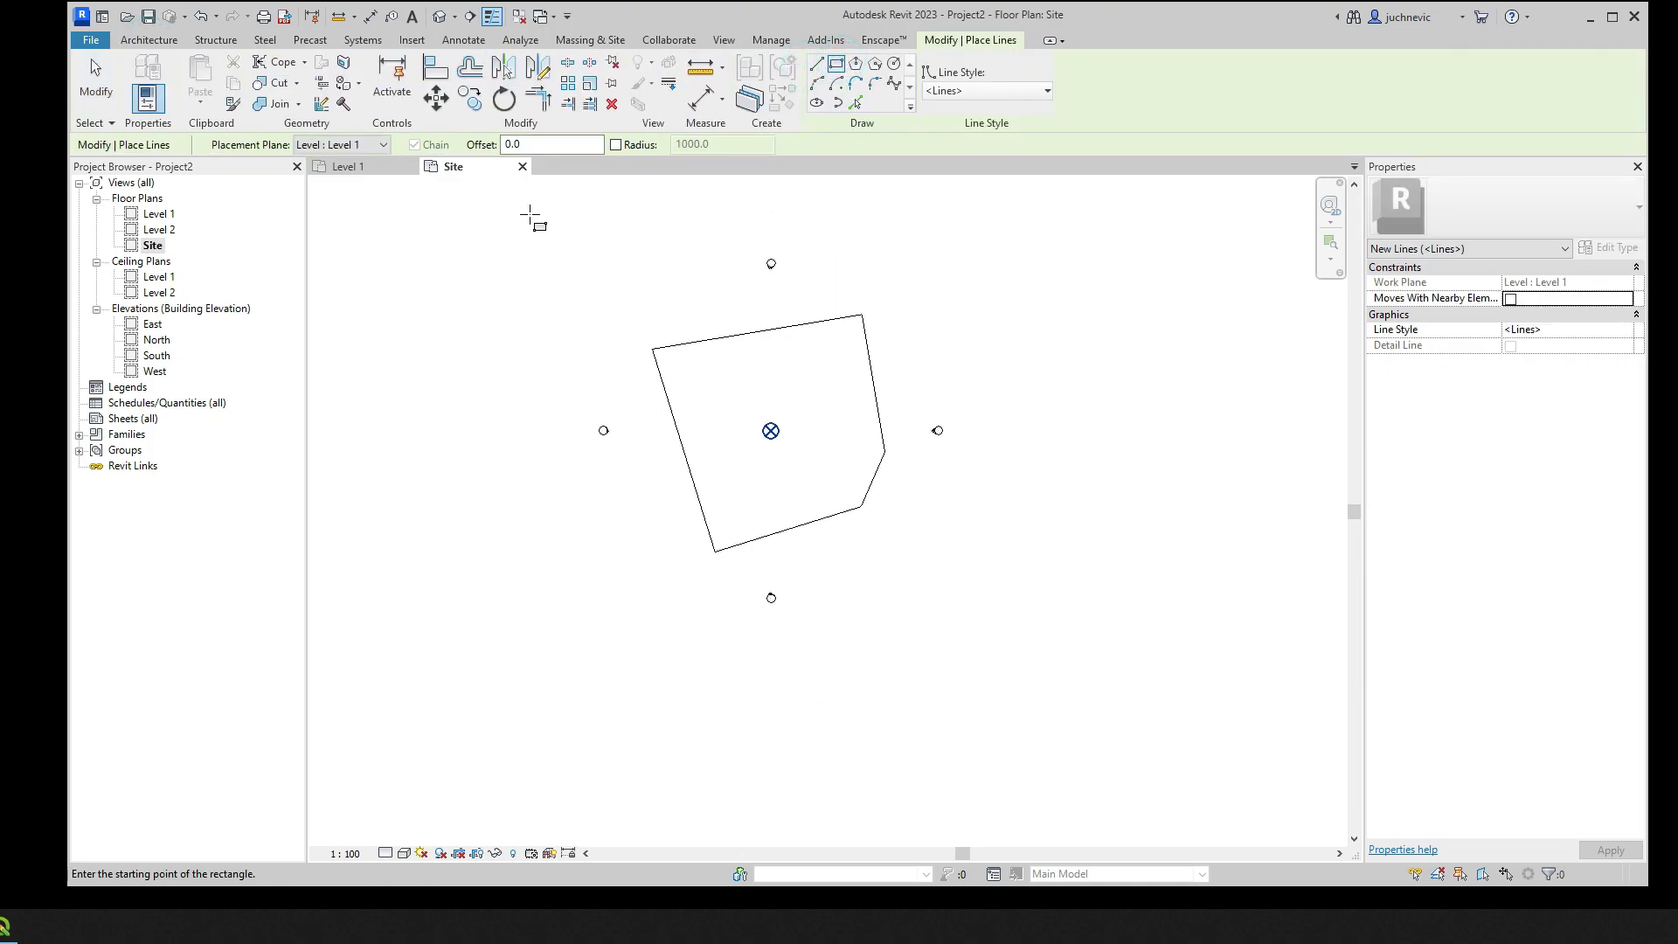
pyautogui.click(531, 214)
pyautogui.click(1082, 747)
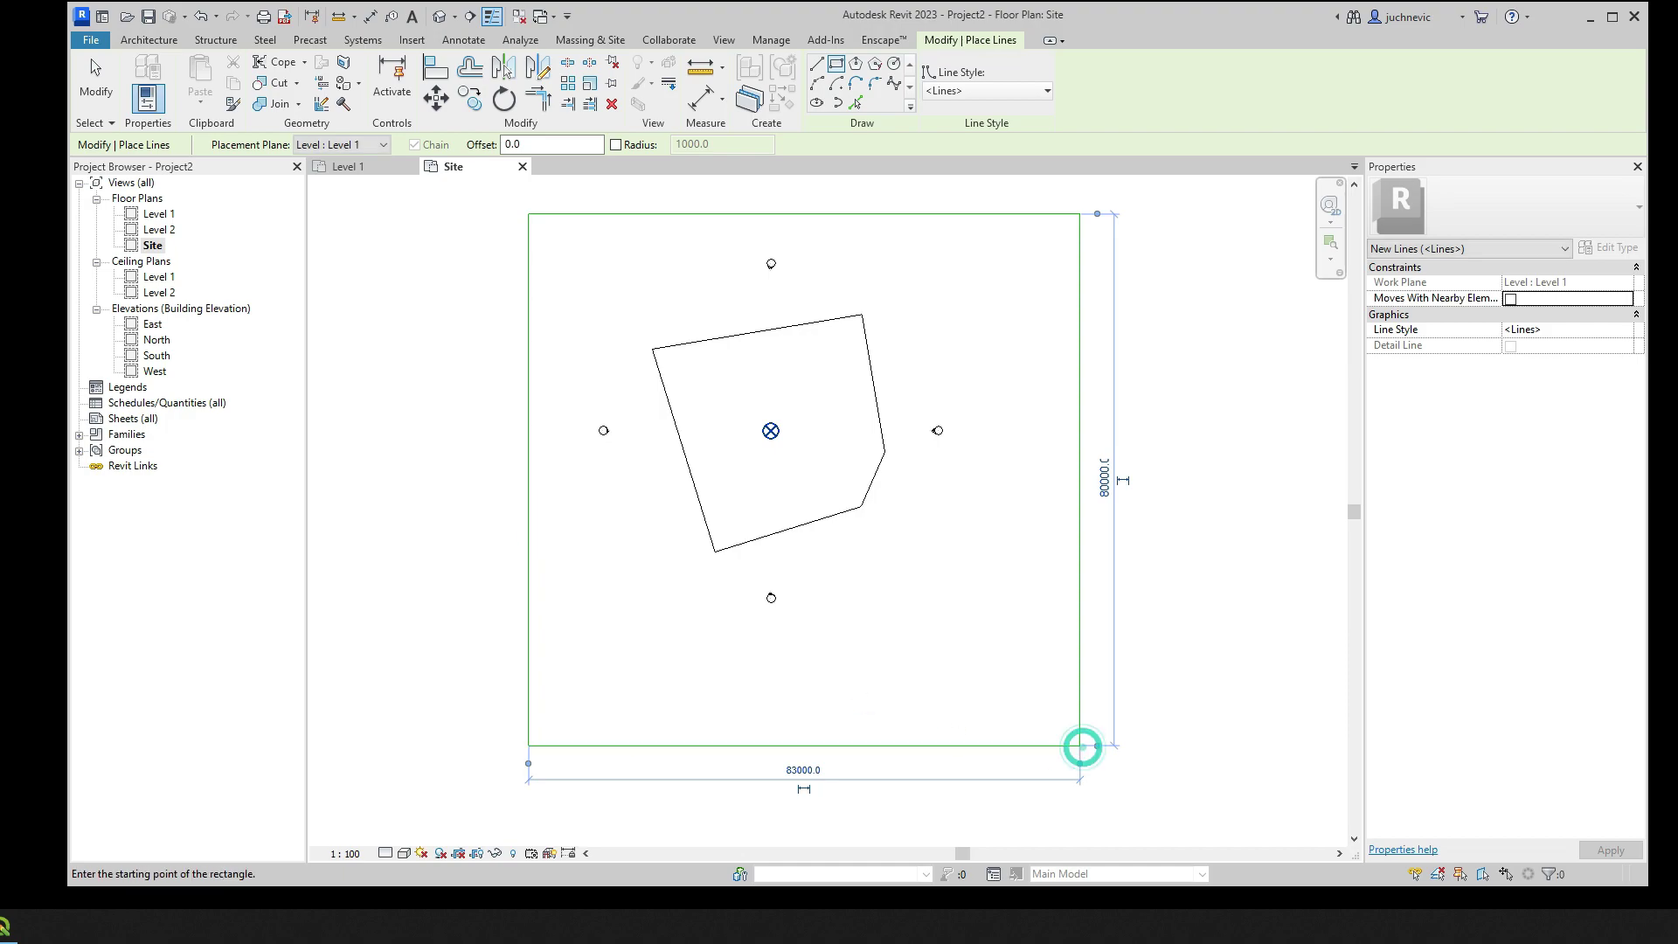
pyautogui.click(92, 68)
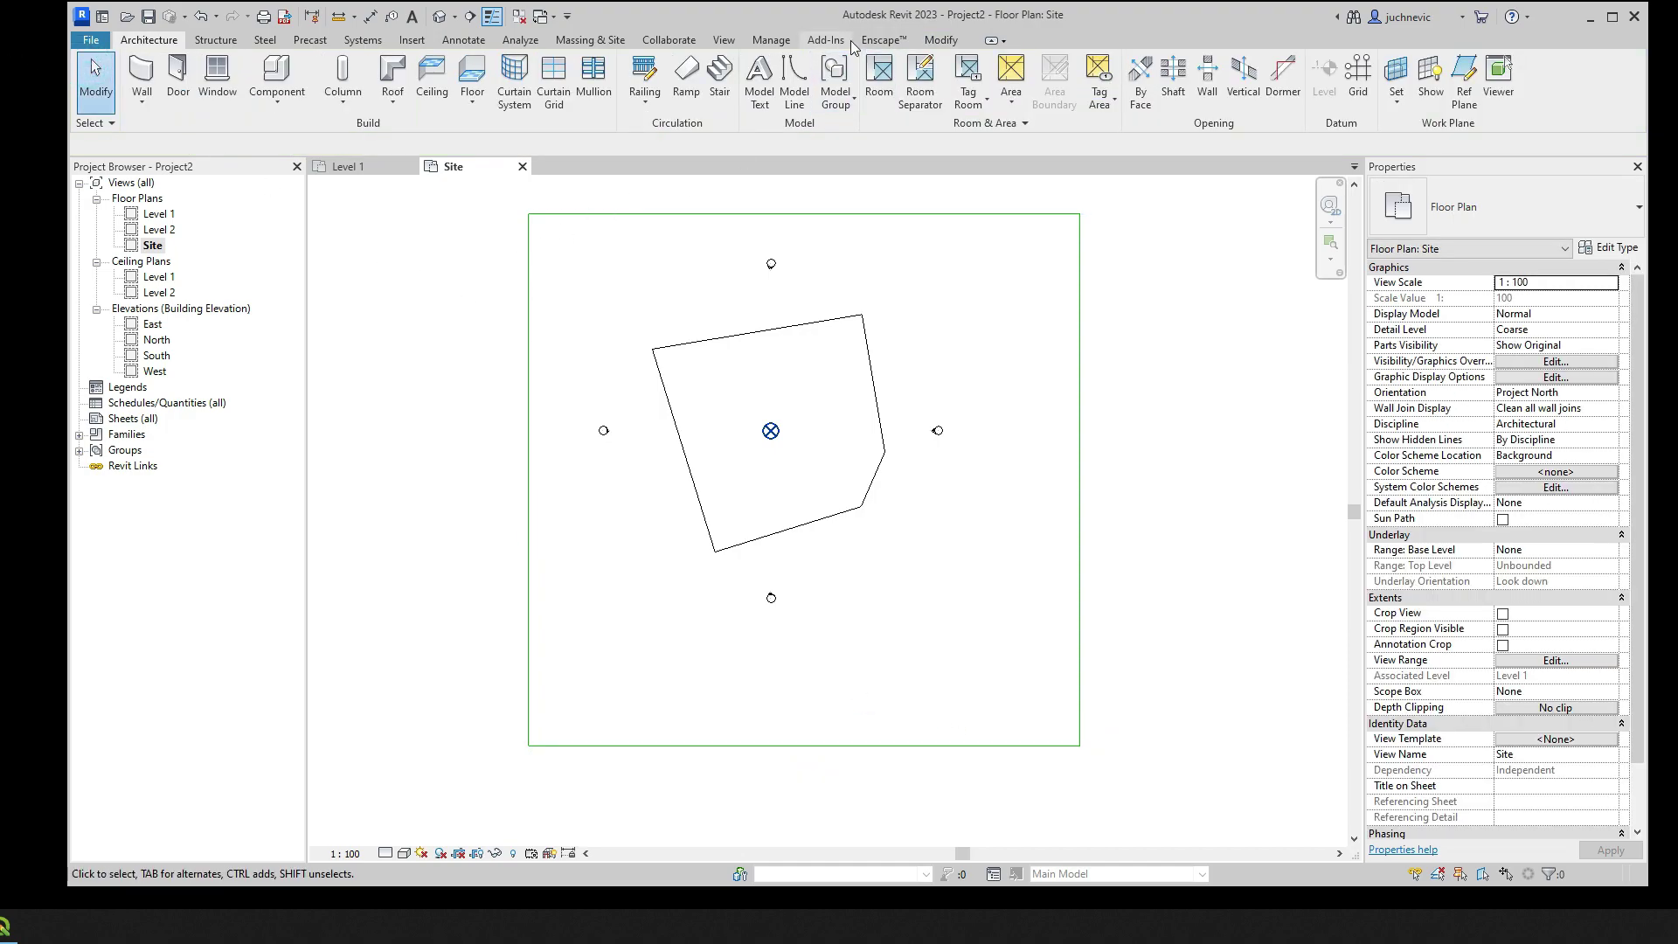
pyautogui.click(843, 41)
# Choose reprojekcja.asc as the ESRI elevation file and start a trimmed terrain import
pyautogui.click(391, 83)
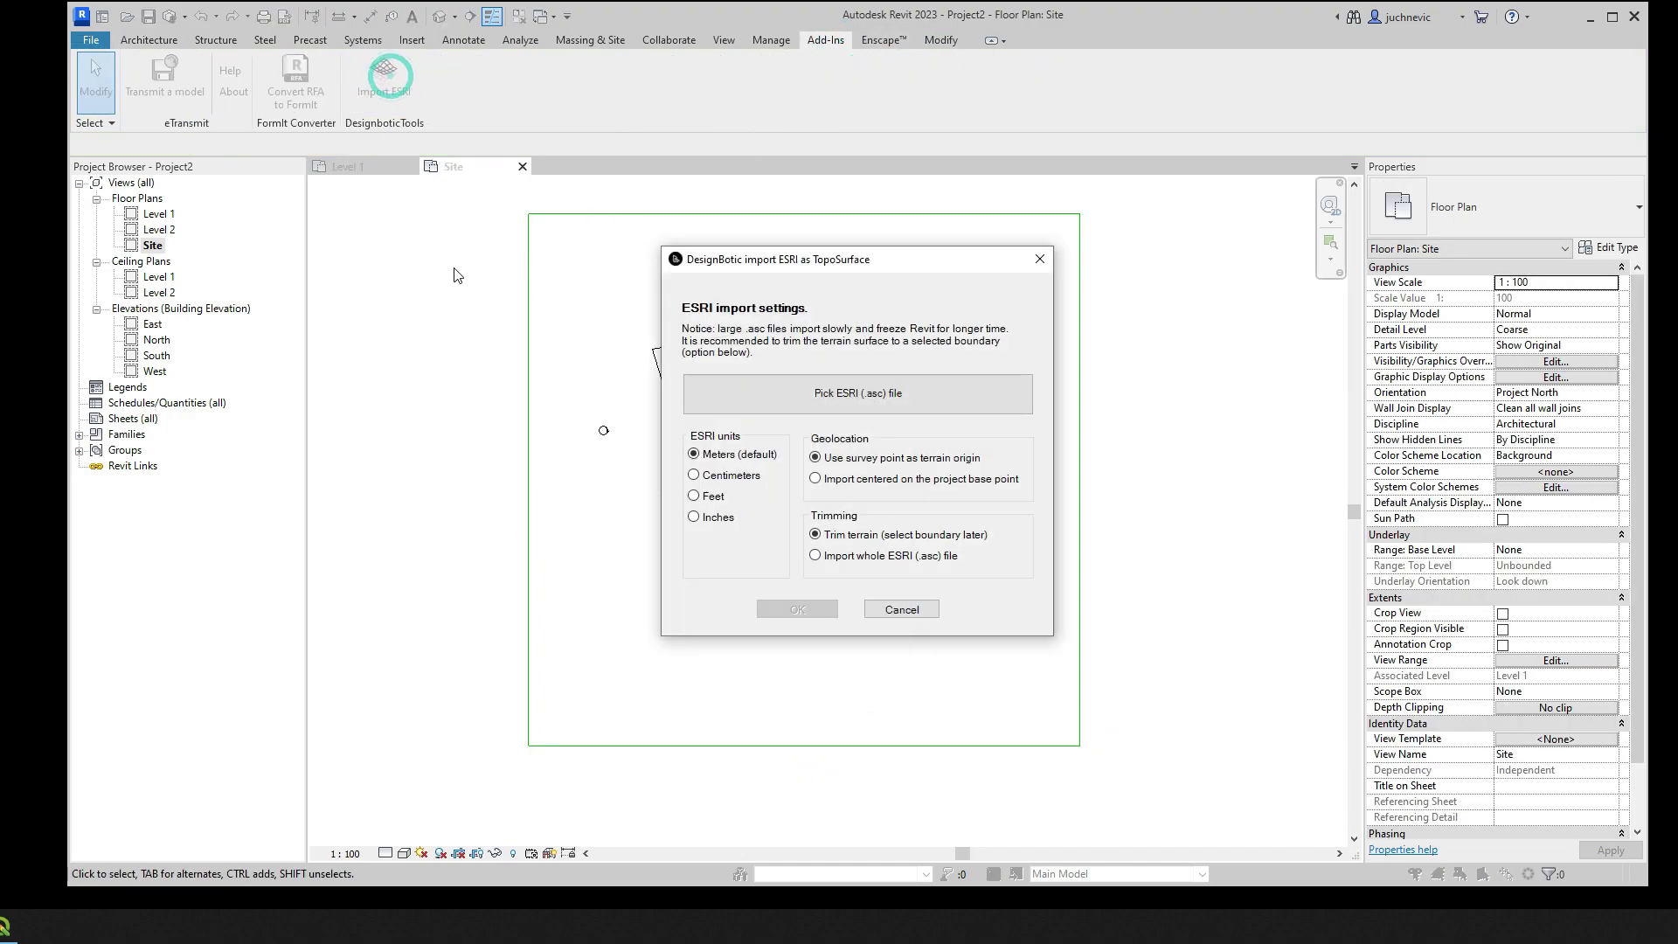
pyautogui.click(885, 395)
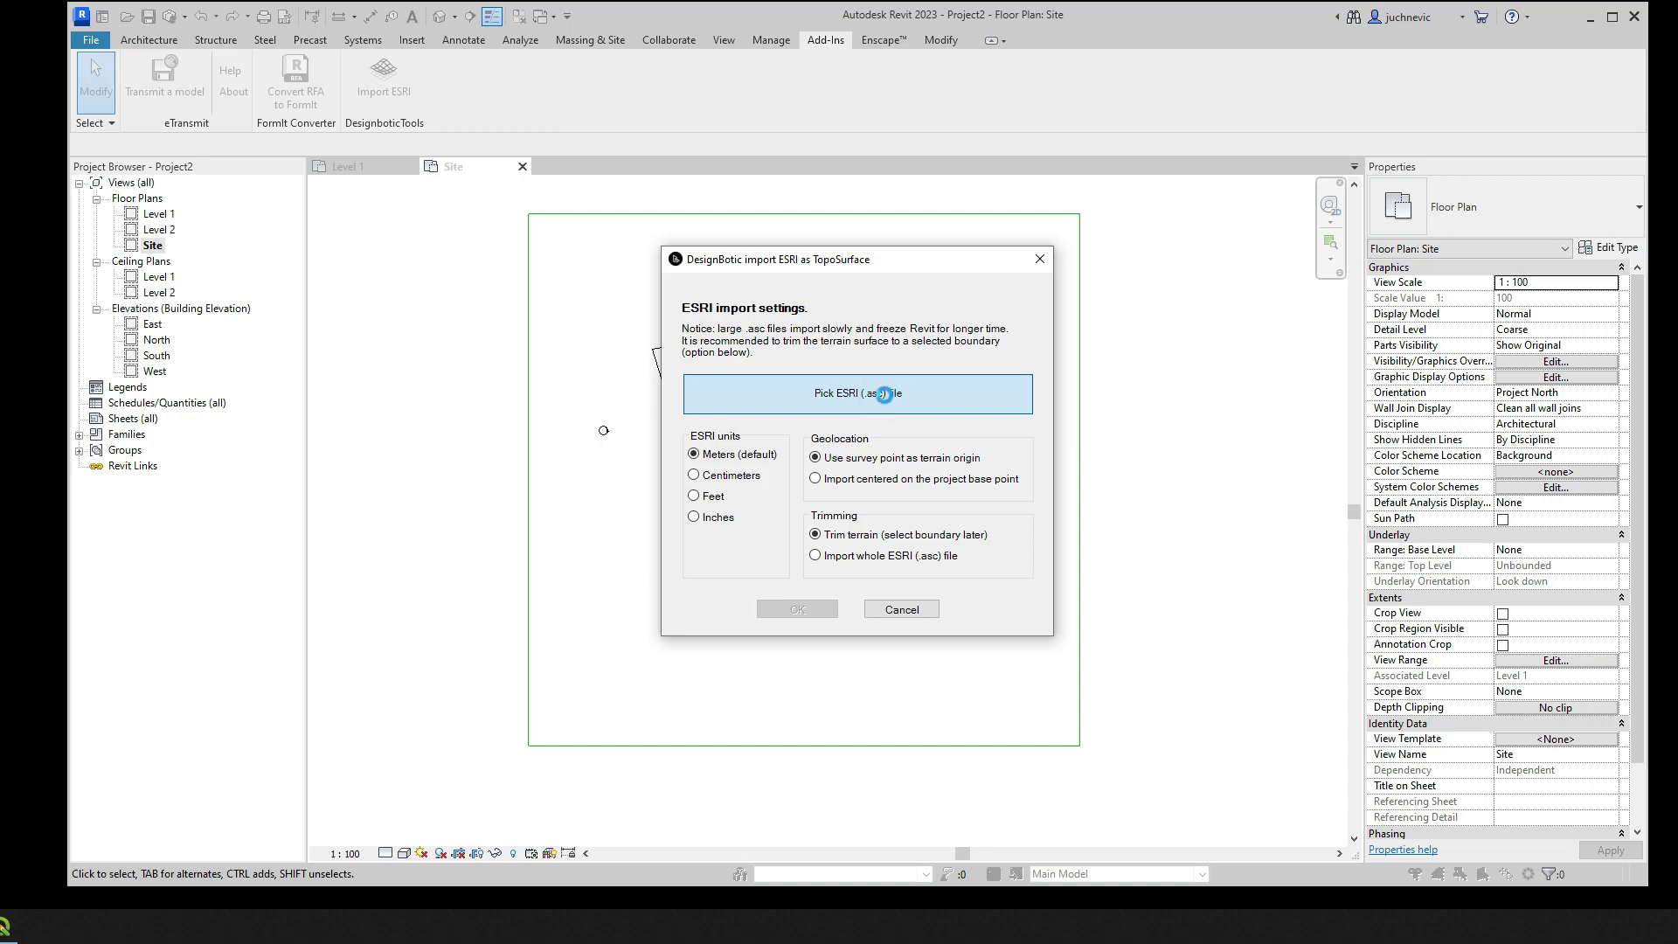
pyautogui.click(985, 431)
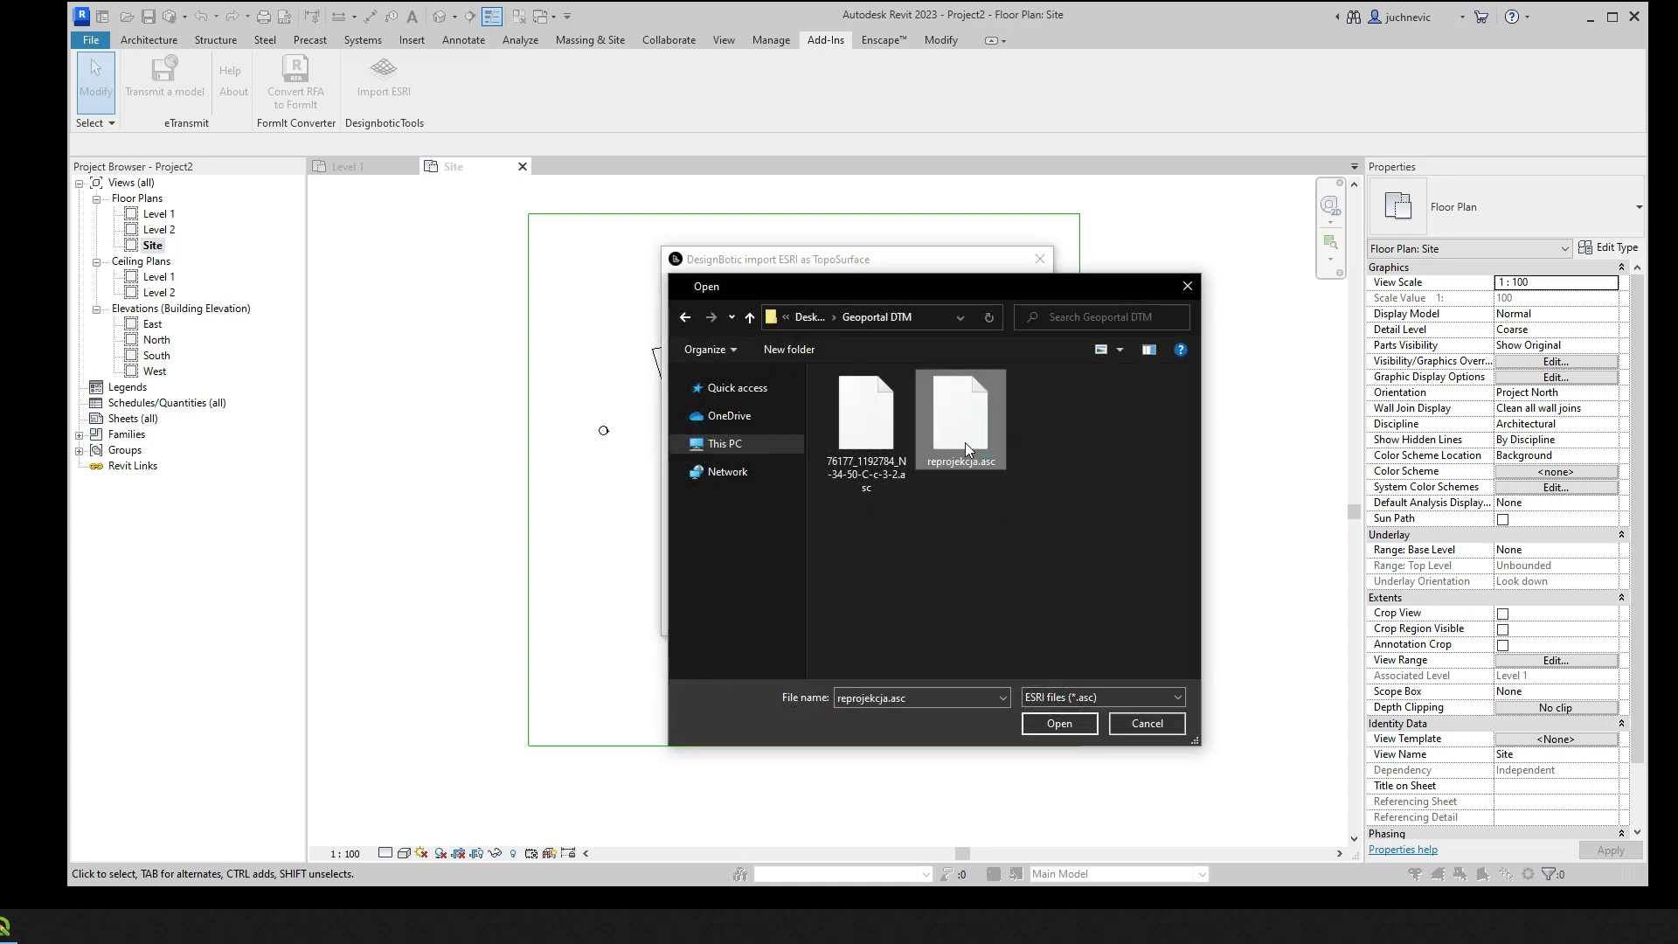
pyautogui.click(1059, 723)
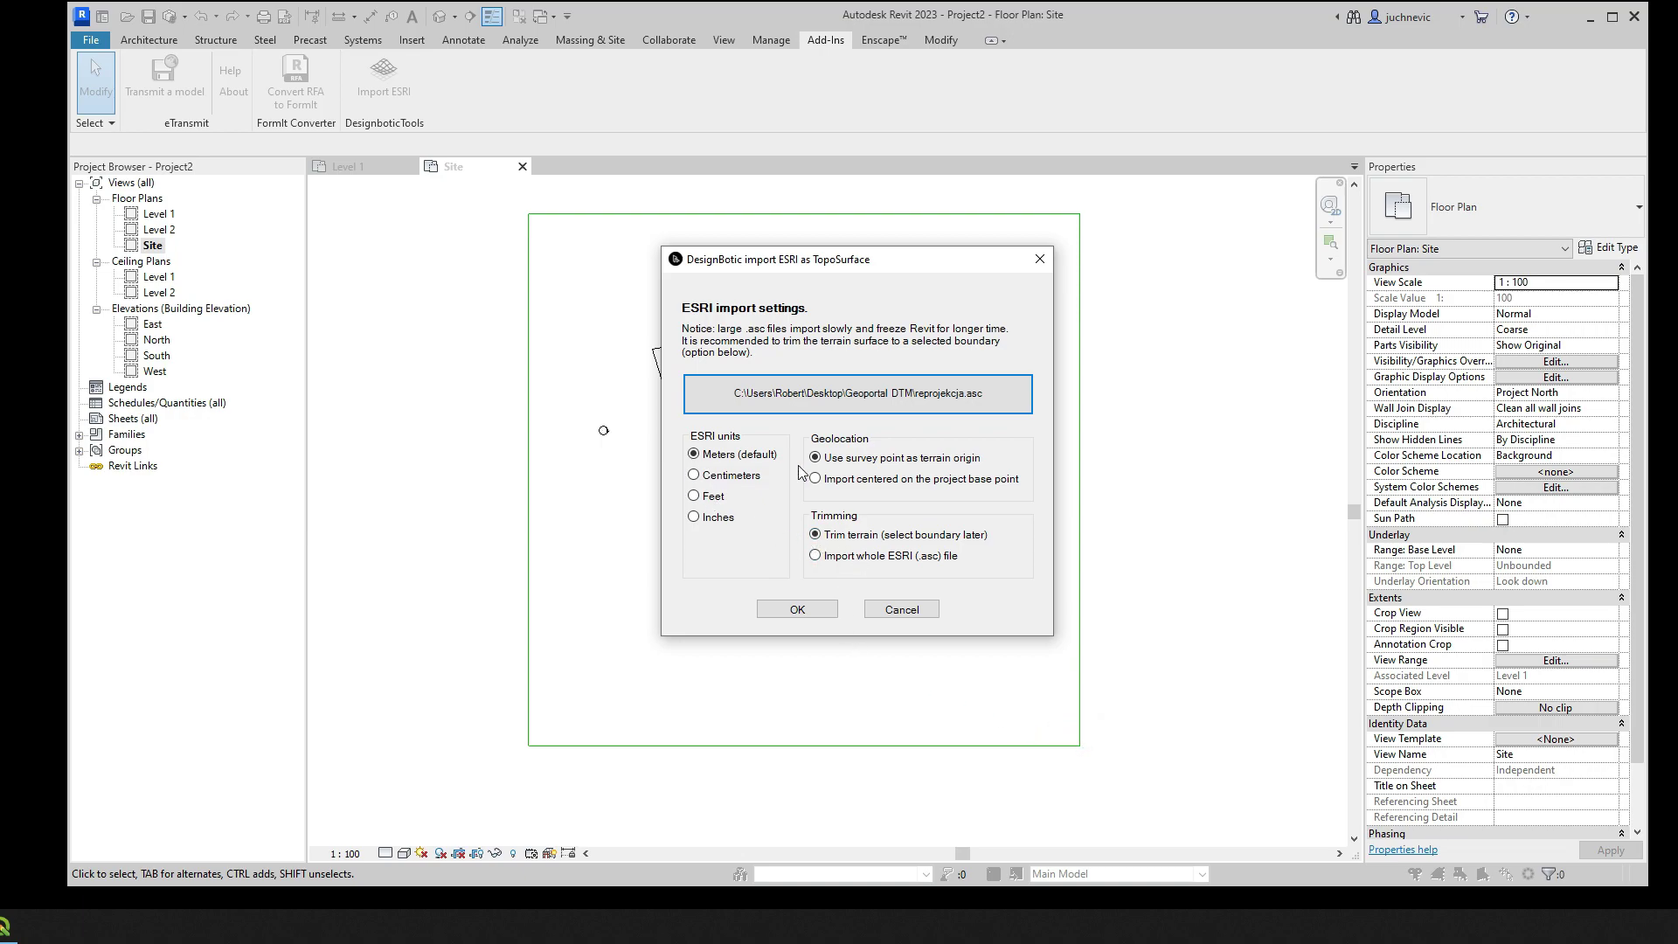
pyautogui.click(791, 610)
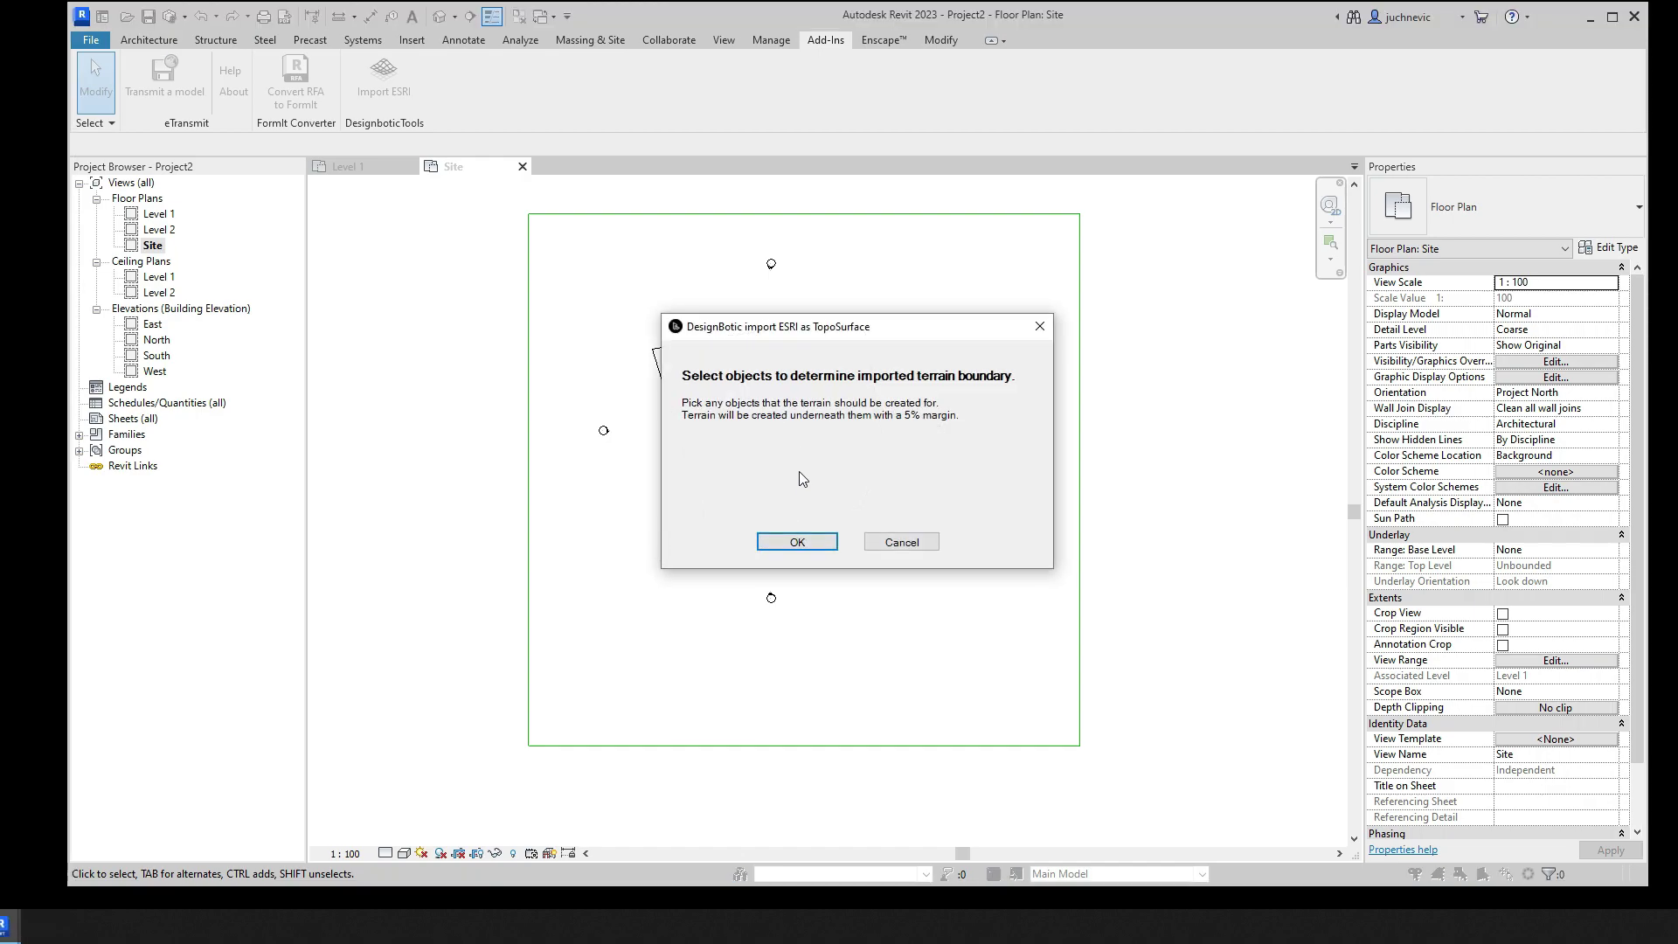
# Select the drawn rectangle of model lines as the terrain trimming boundary
pyautogui.click(809, 549)
pyautogui.click(562, 195)
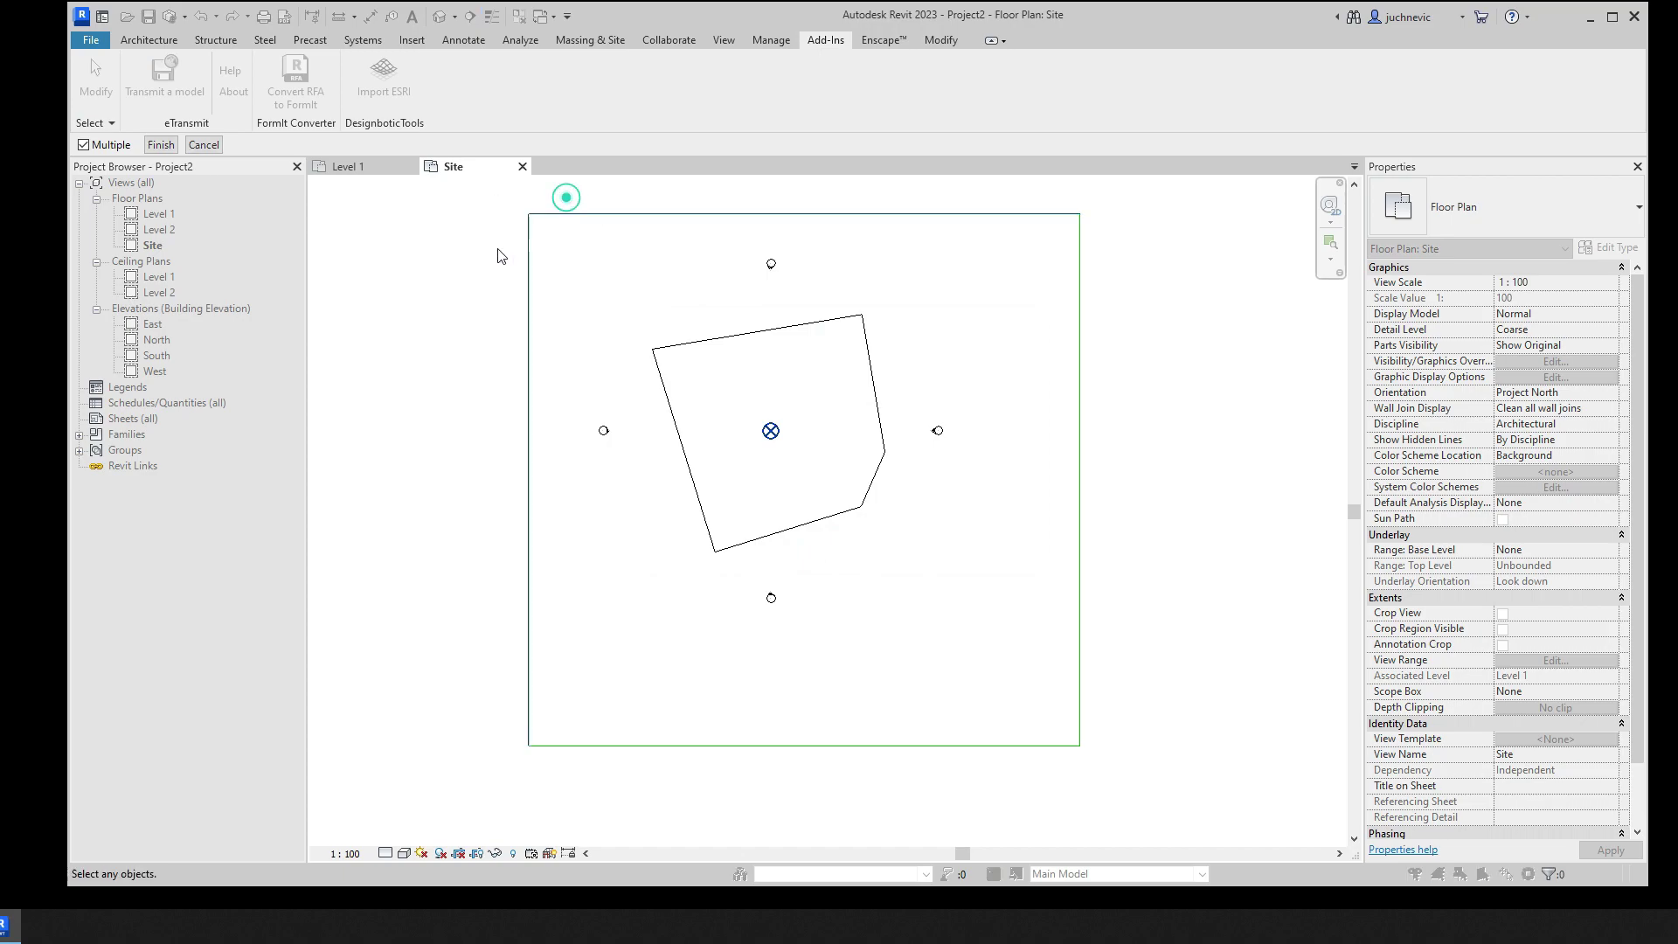
pyautogui.moveTo(1178, 727); pyautogui.dragTo(1048, 792)
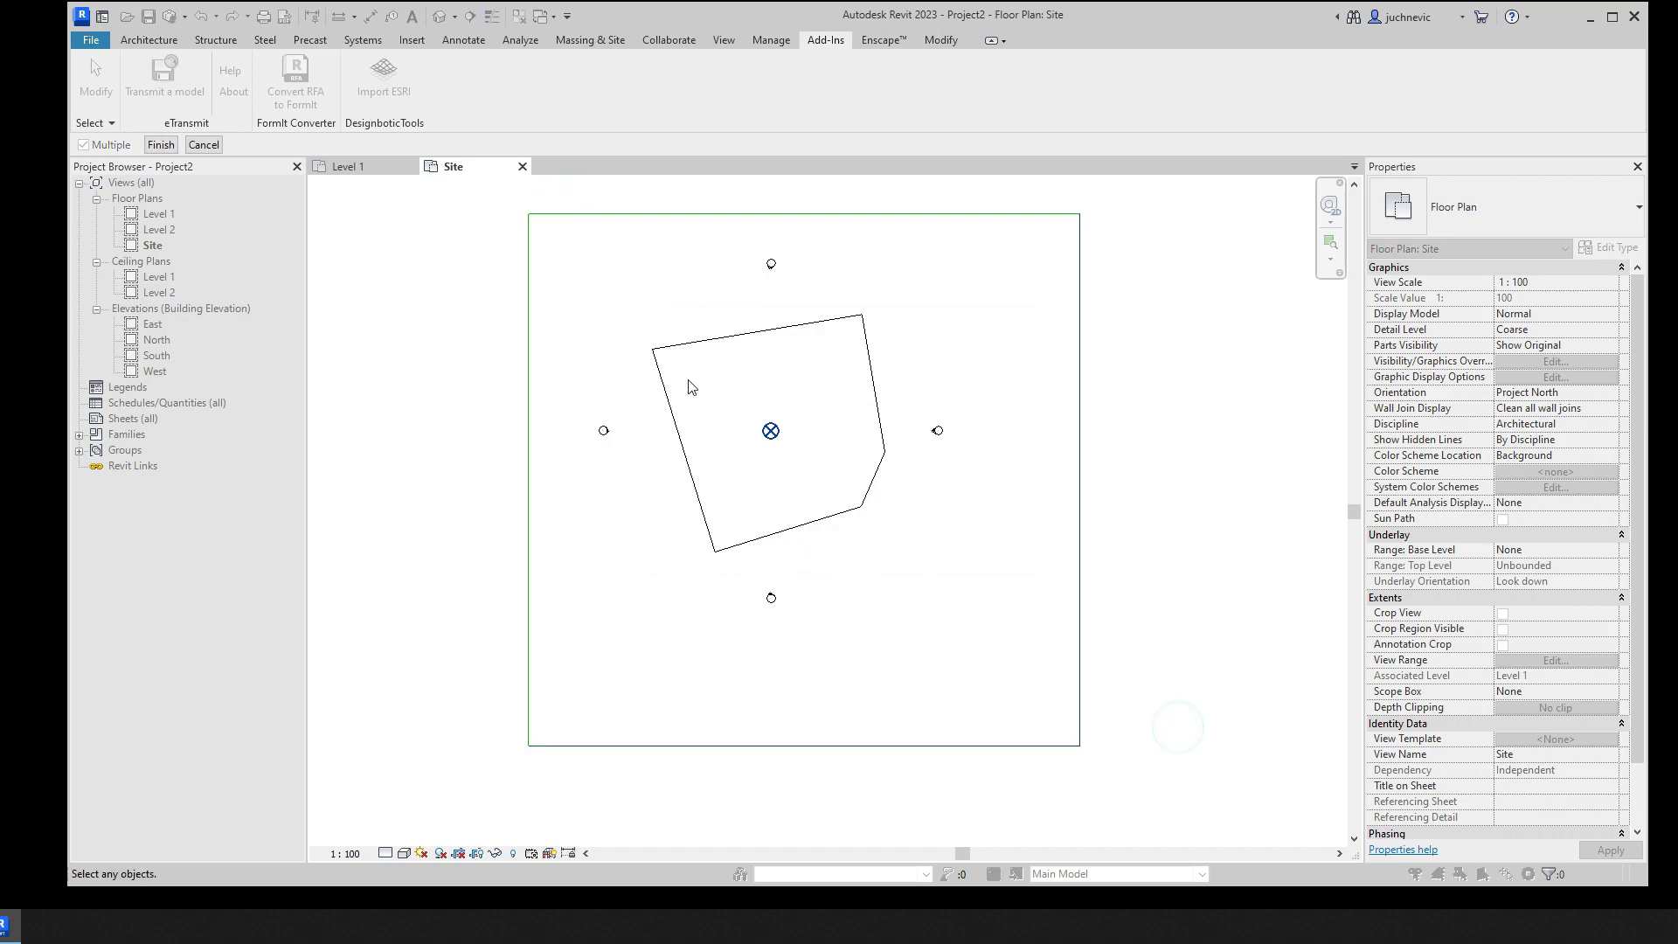
pyautogui.click(554, 195)
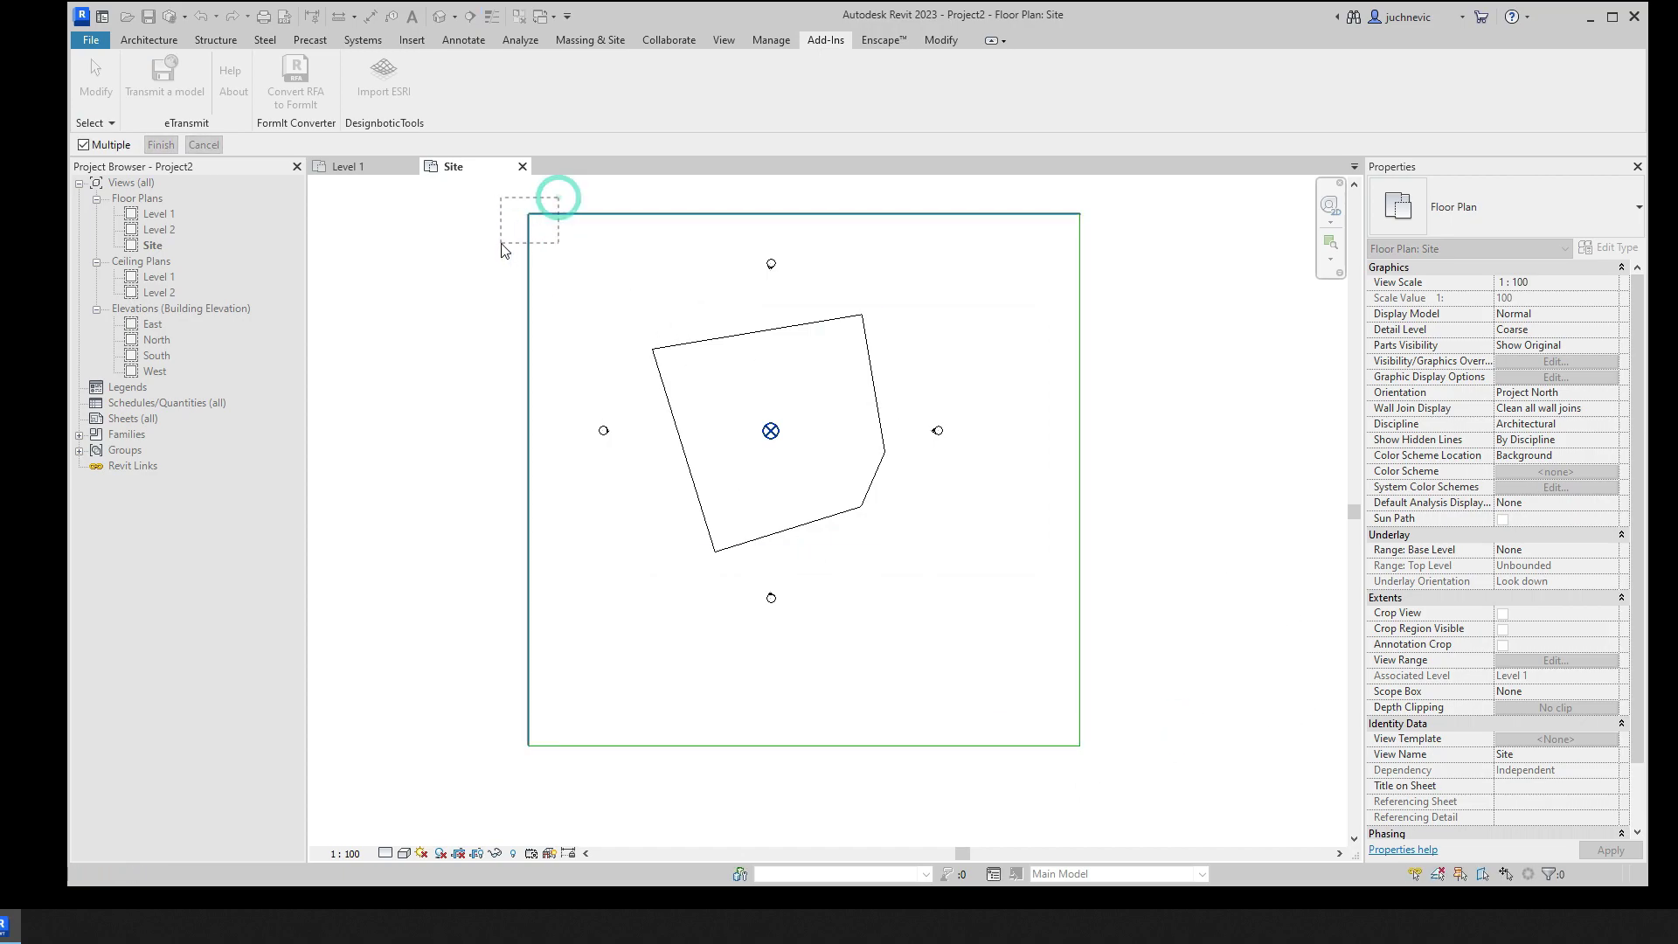
pyautogui.click(569, 199)
pyautogui.moveTo(1162, 734); pyautogui.dragTo(1009, 801)
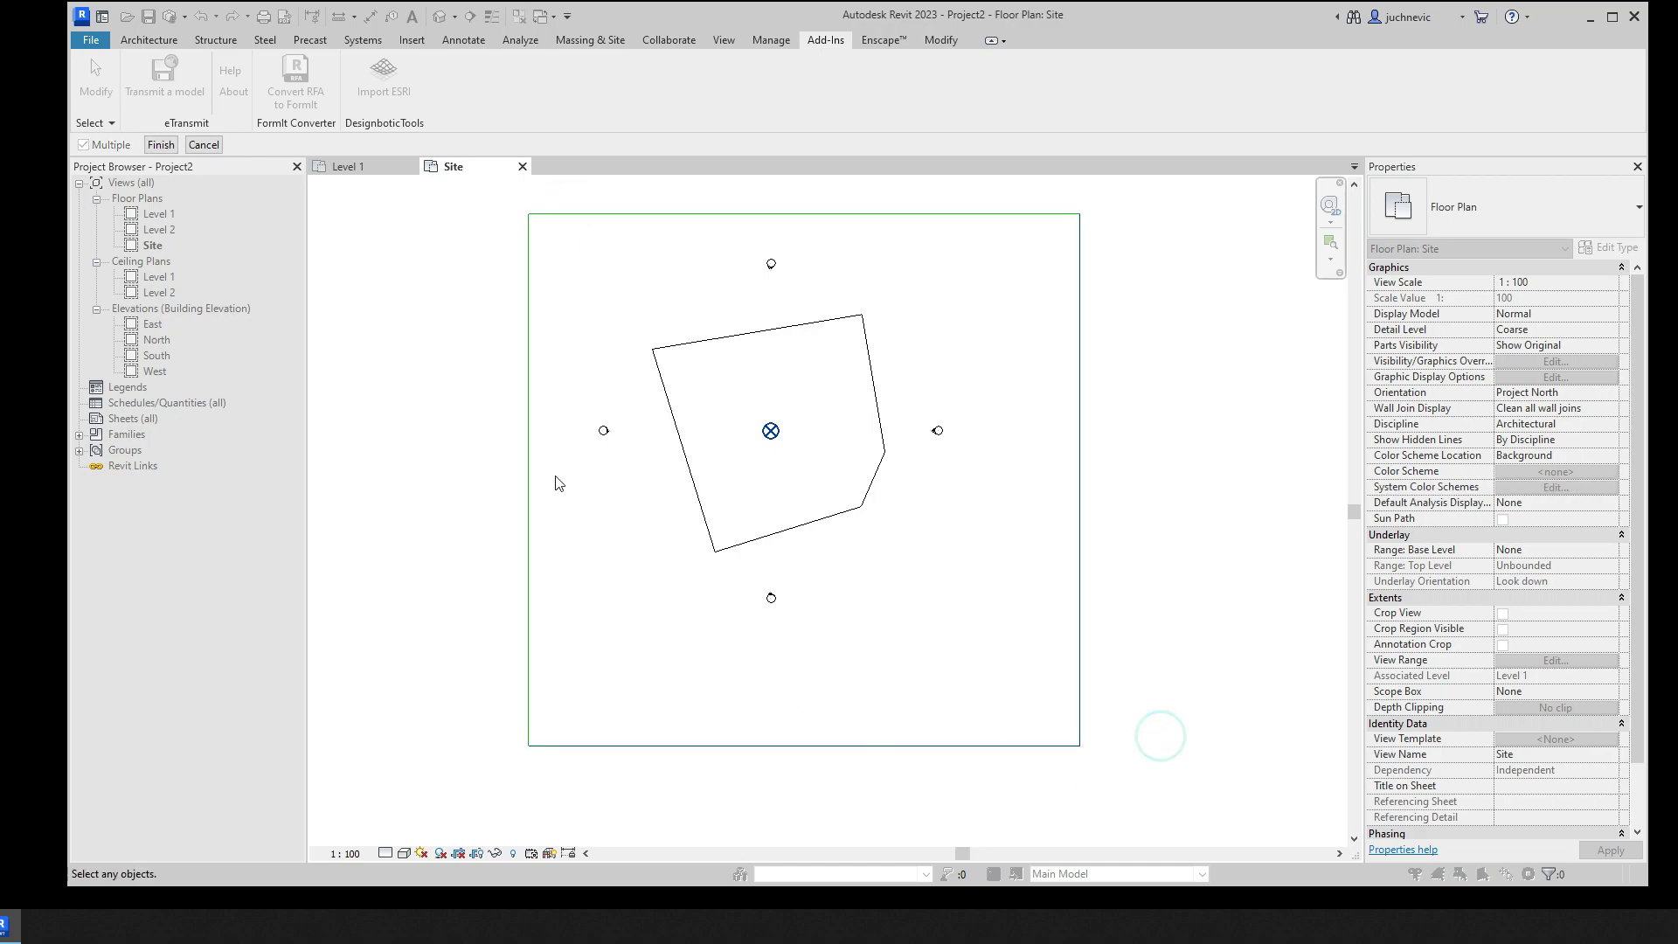
pyautogui.scroll(-2, 630, 285)
pyautogui.click(482, 204)
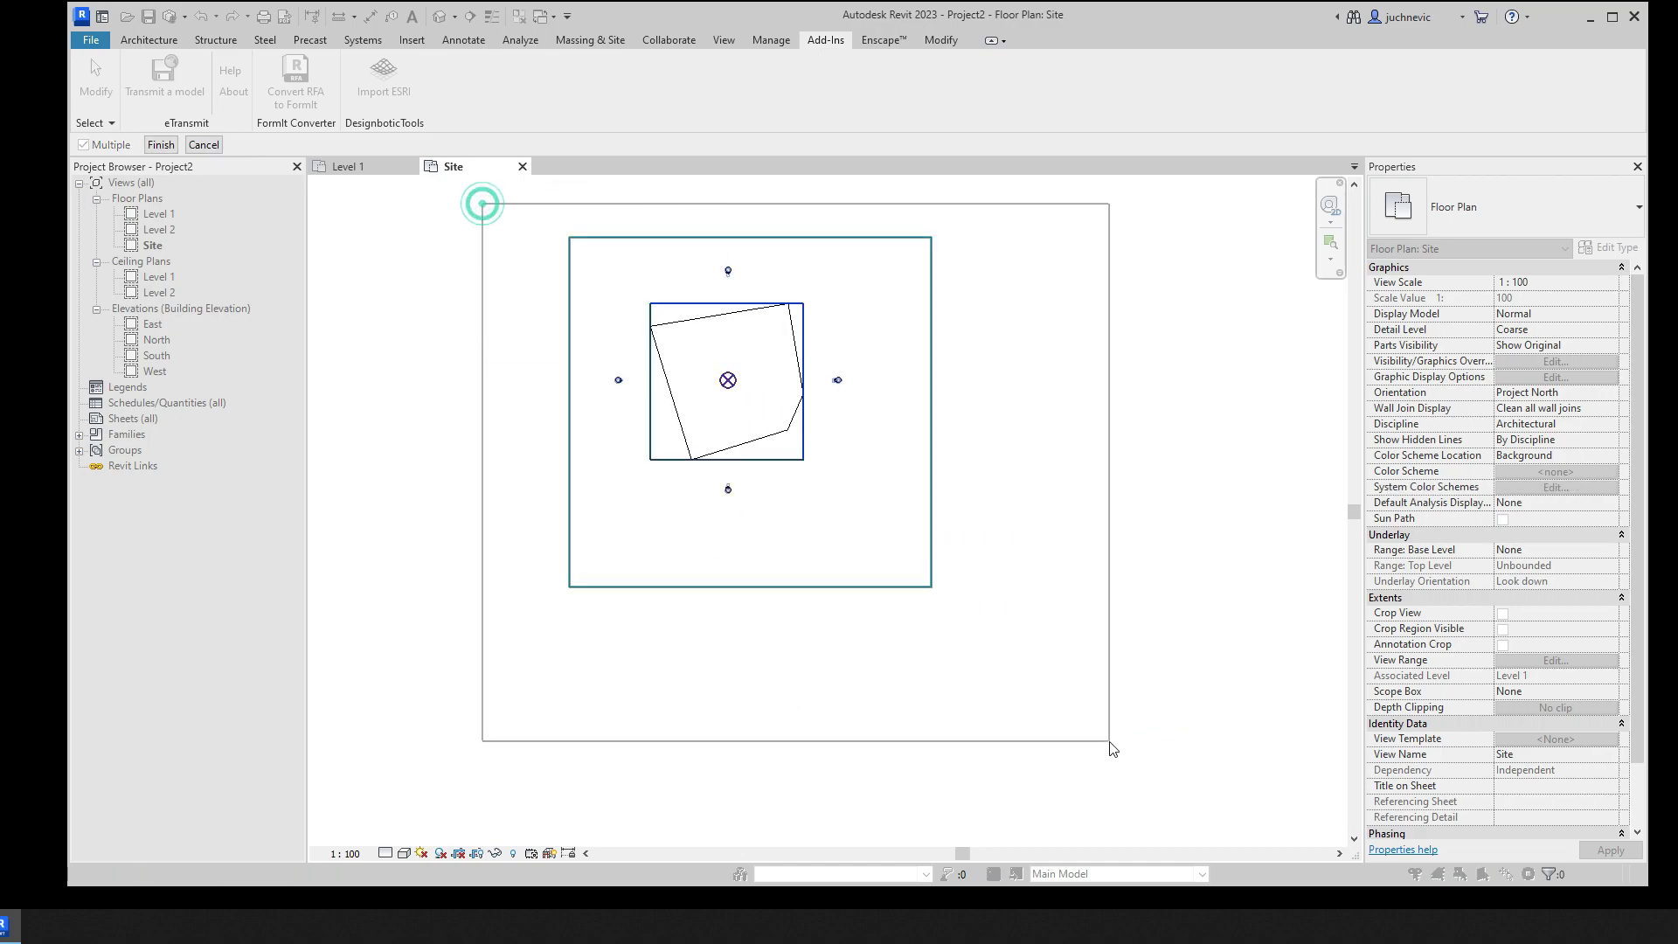
pyautogui.click(1110, 743)
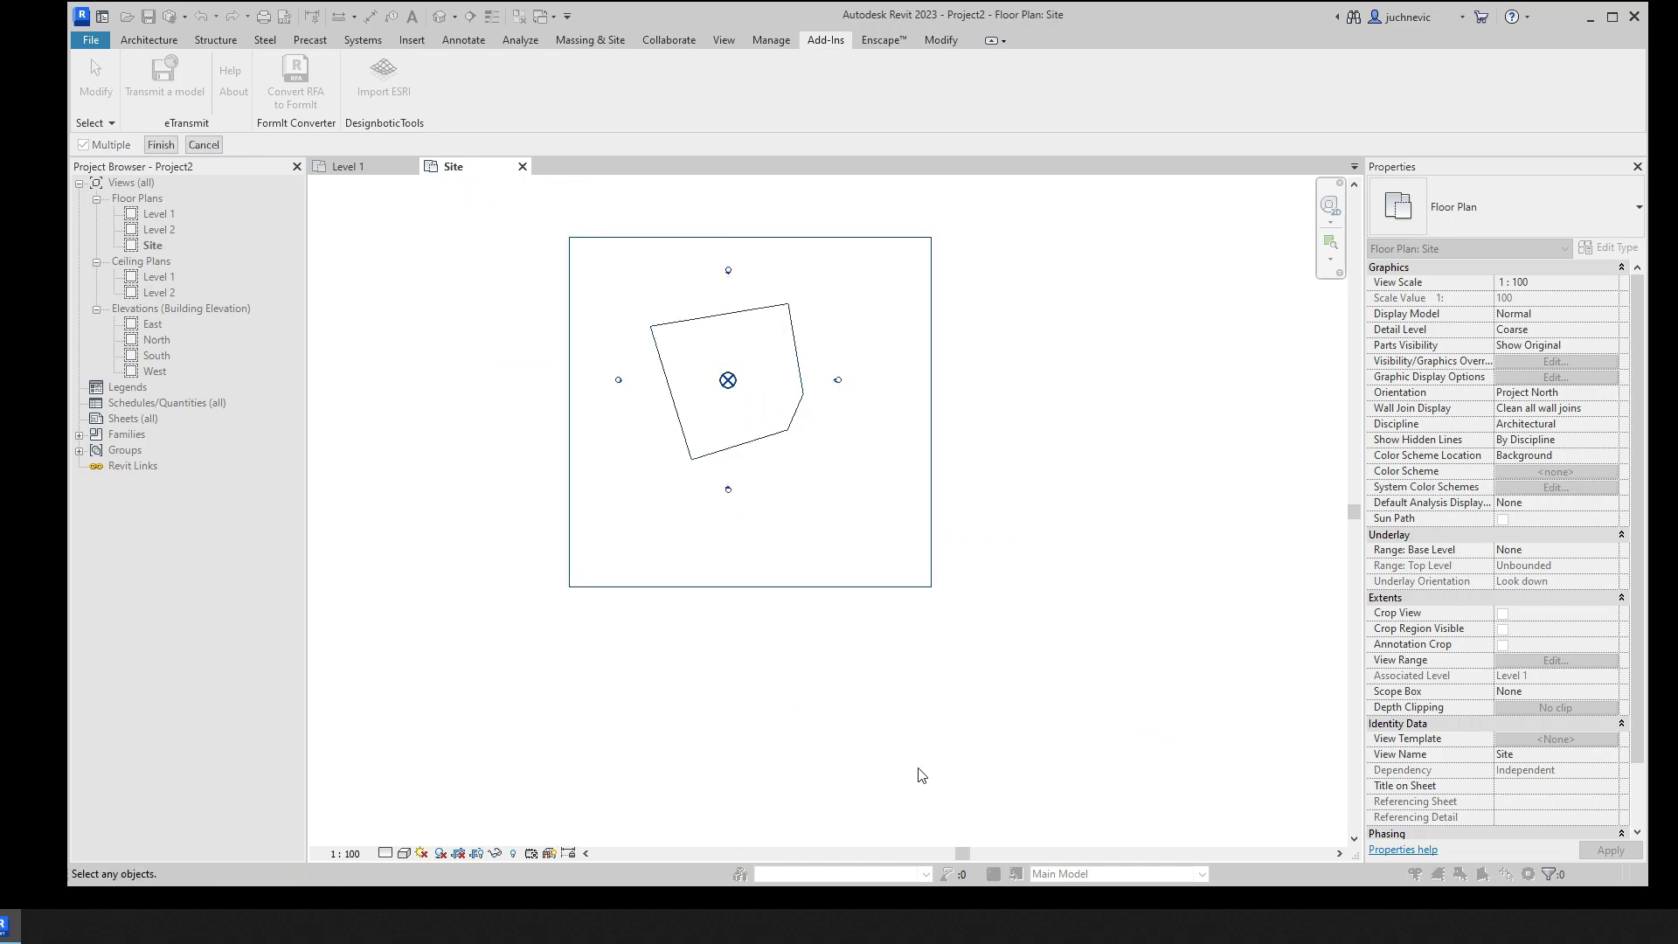
# Finish the boundary, confirm the 5904-point toposurface import, and open the default 3D view
pyautogui.click(161, 145)
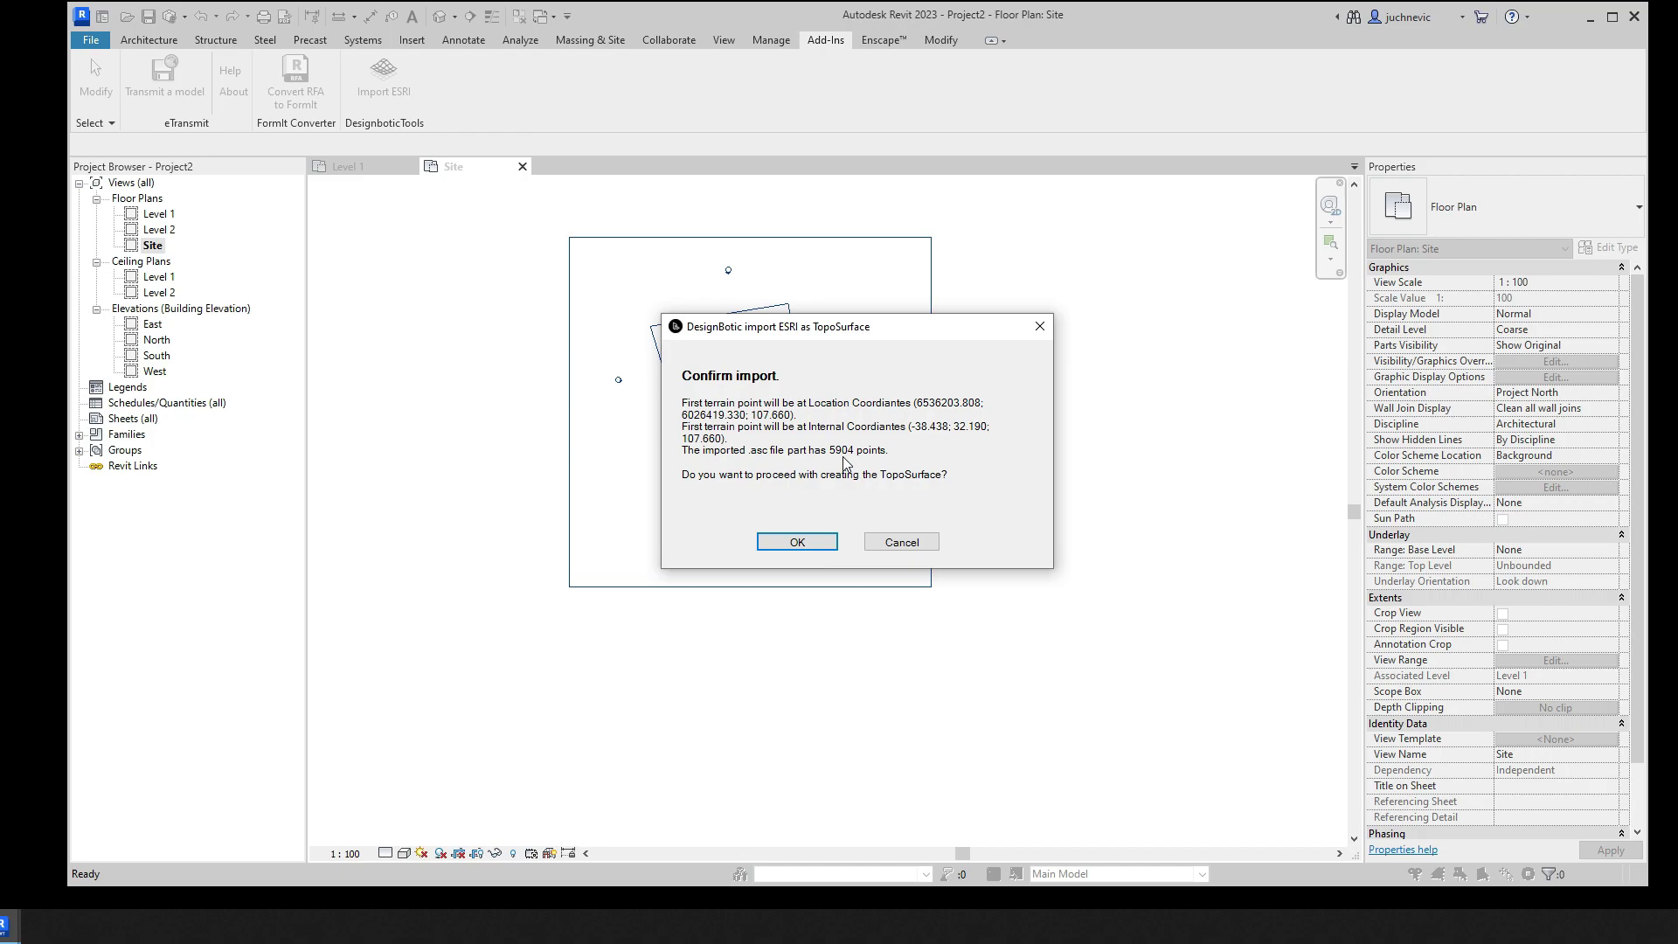
pyautogui.click(811, 542)
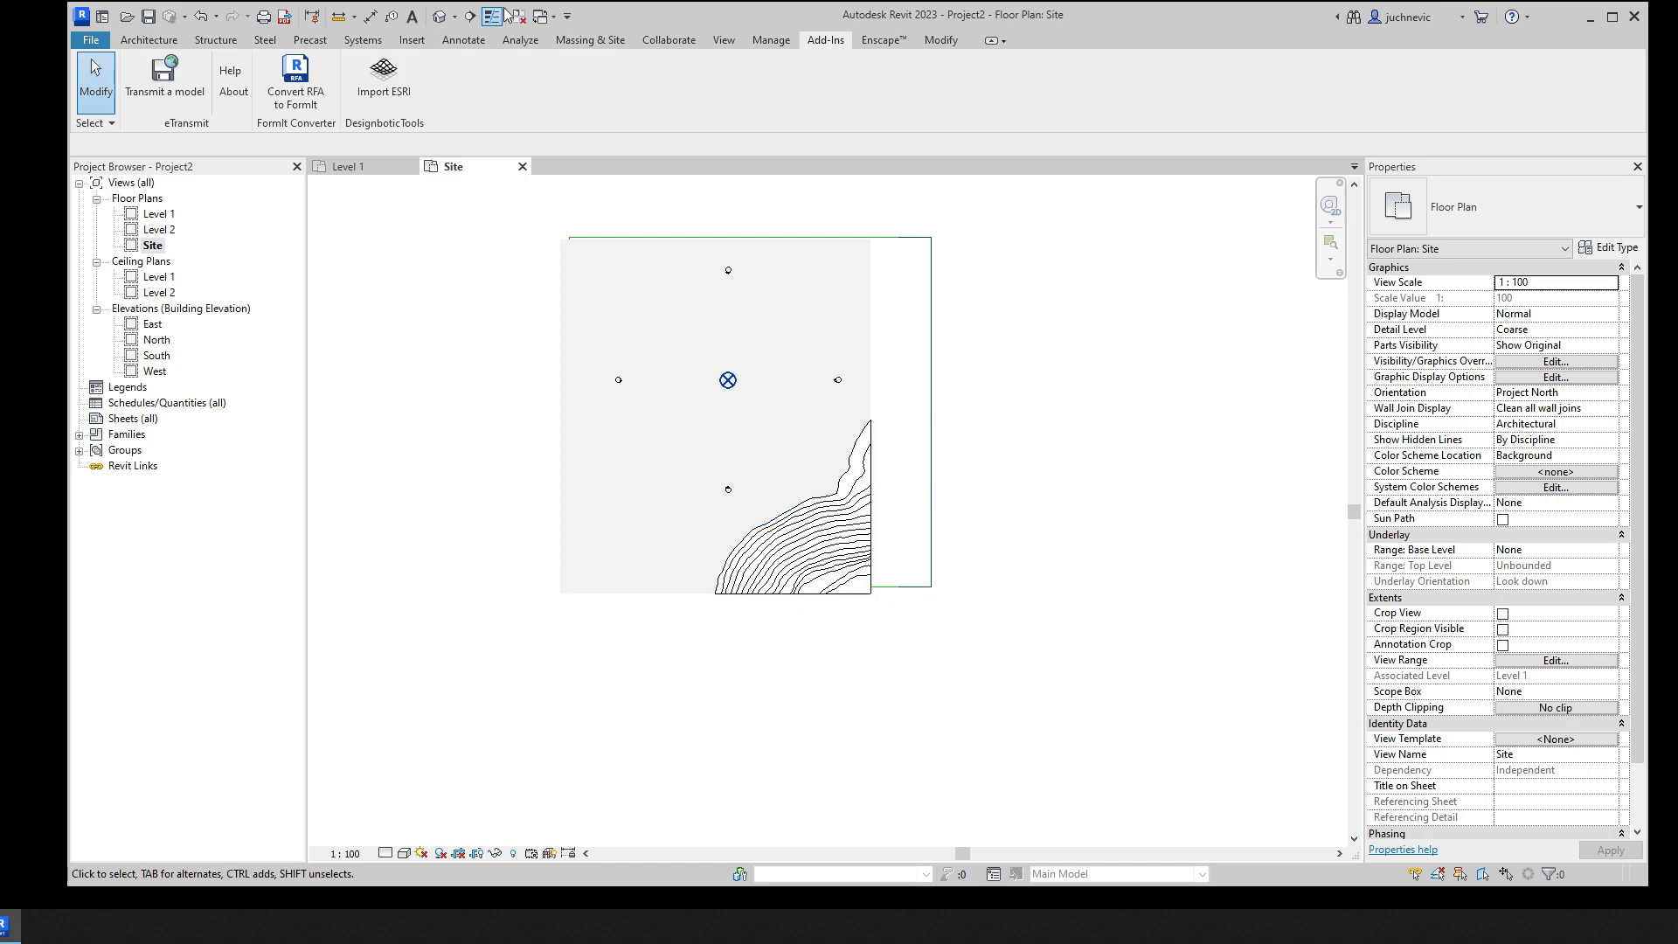
pyautogui.click(438, 23)
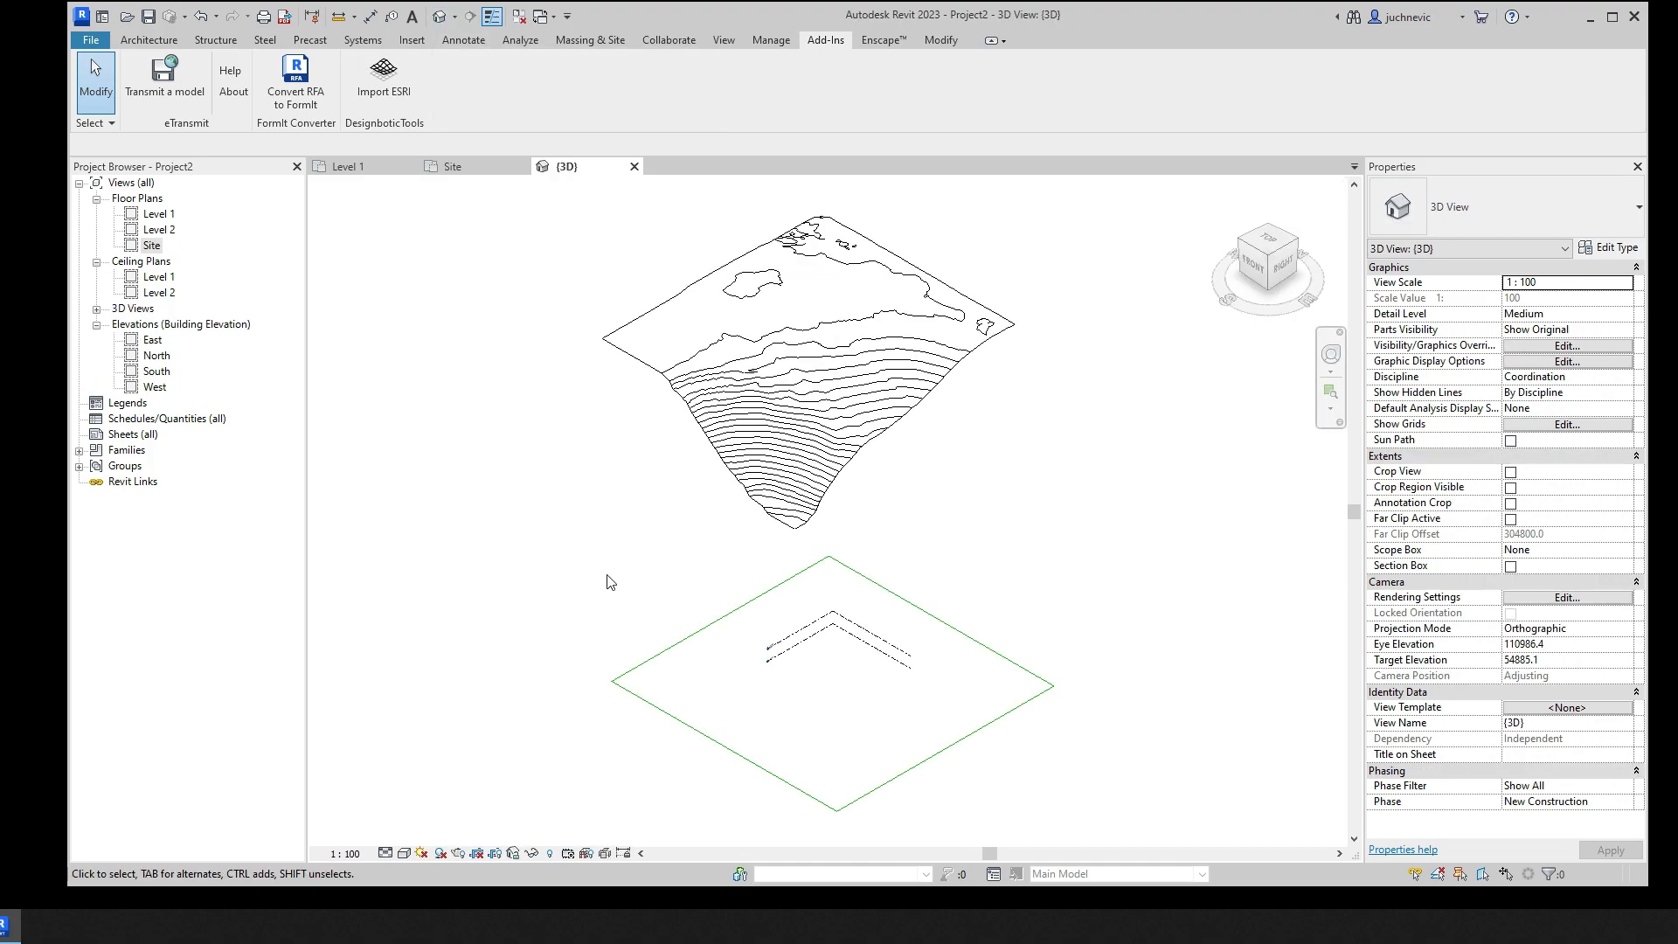
# Show the new terrain with Shaded visual style in the 3D view and orbit it
pyautogui.moveTo(655, 649)
pyautogui.mouseDown(button='middle')
pyautogui.moveTo(666, 617)
pyautogui.moveTo(769, 562)
pyautogui.moveTo(775, 355)
pyautogui.moveTo(816, 562)
pyautogui.moveTo(797, 416)
pyautogui.moveTo(790, 543)
pyautogui.moveTo(878, 378)
pyautogui.moveTo(873, 569)
pyautogui.moveTo(812, 382)
pyautogui.mouseUp(button='middle')
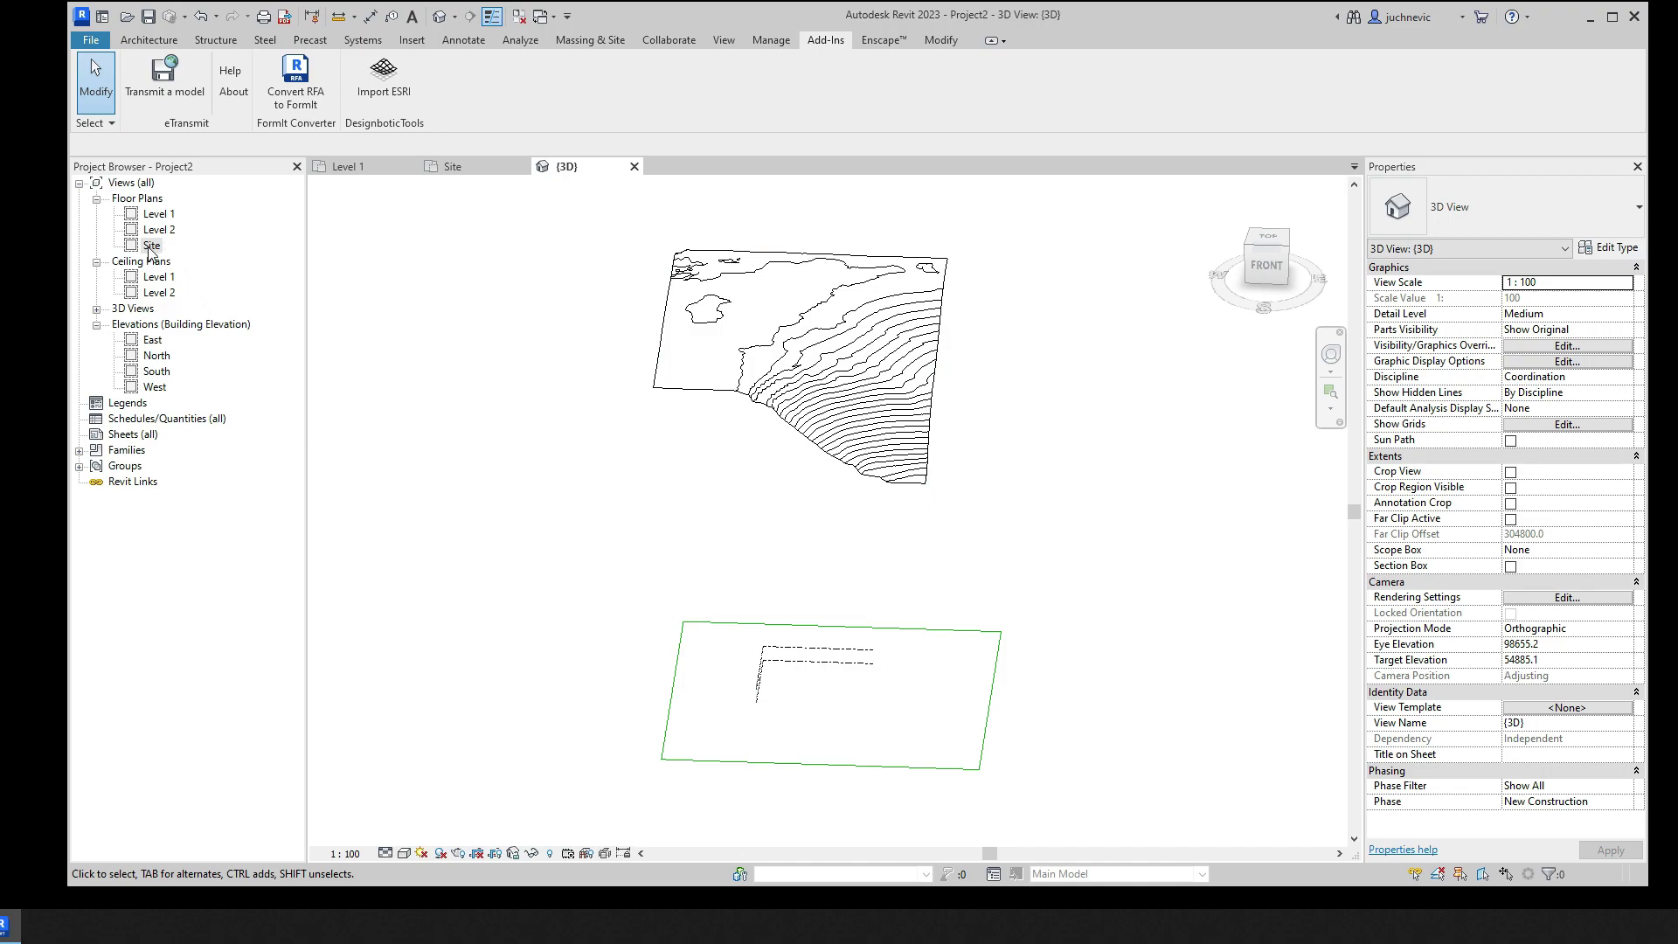
pyautogui.click(386, 850)
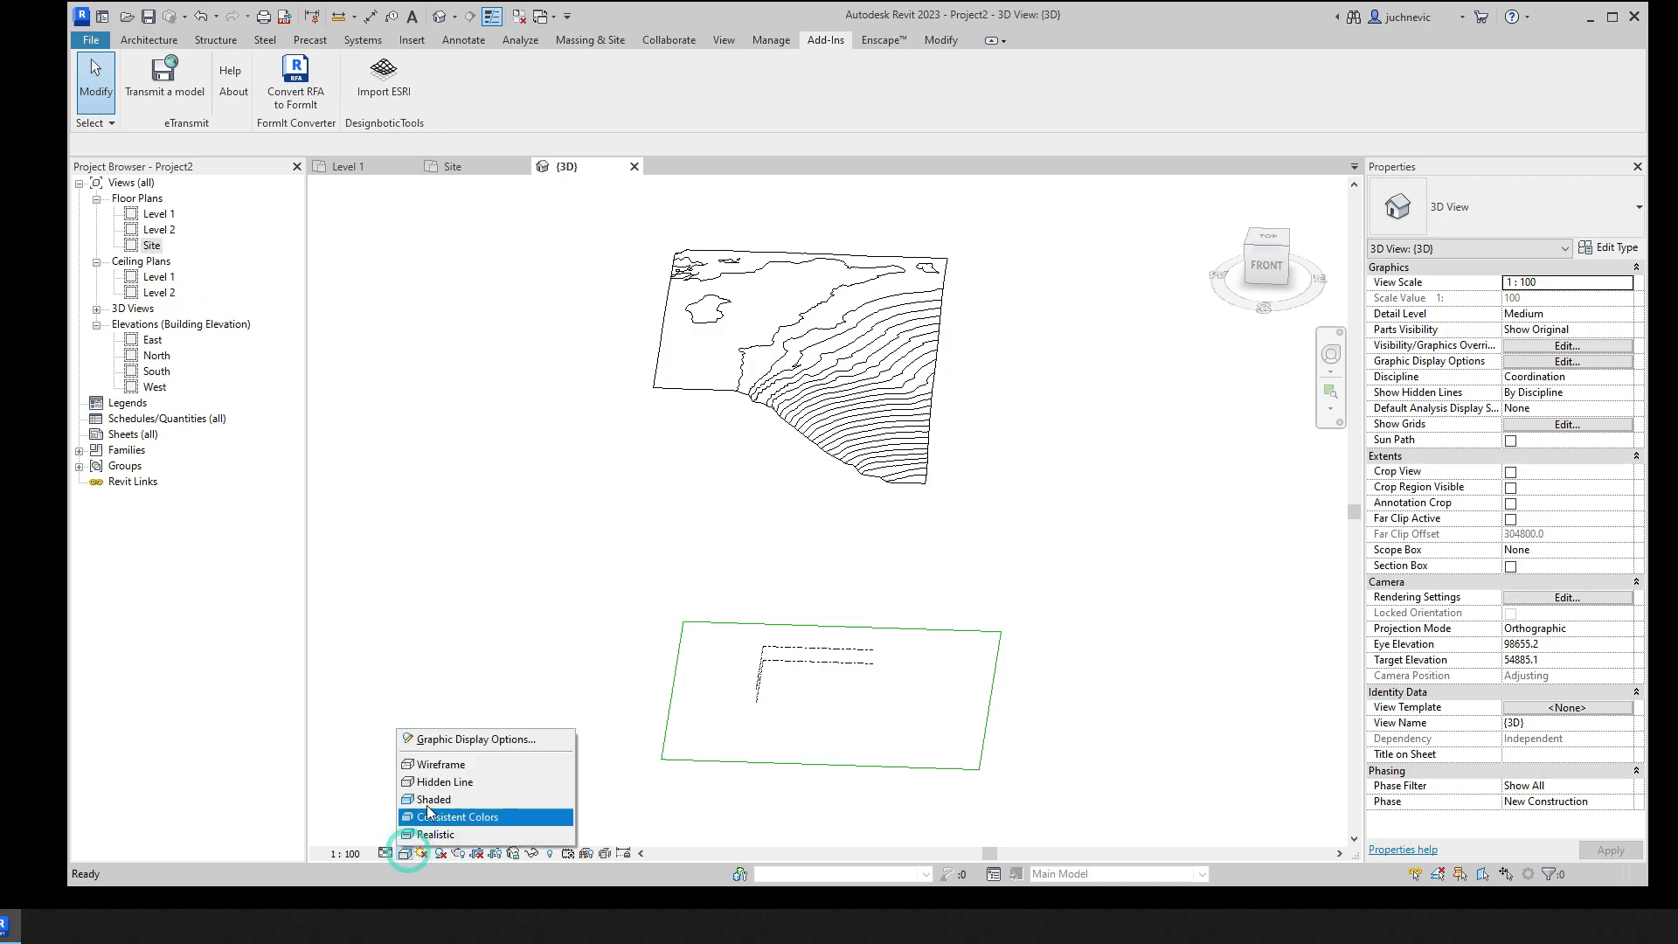
pyautogui.click(428, 797)
pyautogui.keyDown('shift'); pyautogui.moveTo(813, 562); pyautogui.dragTo(817, 559, button='middle'); pyautogui.keyUp('shift')
# Open the Site floor plan and set its visual style to Wireframe
pyautogui.doubleClick(153, 246)
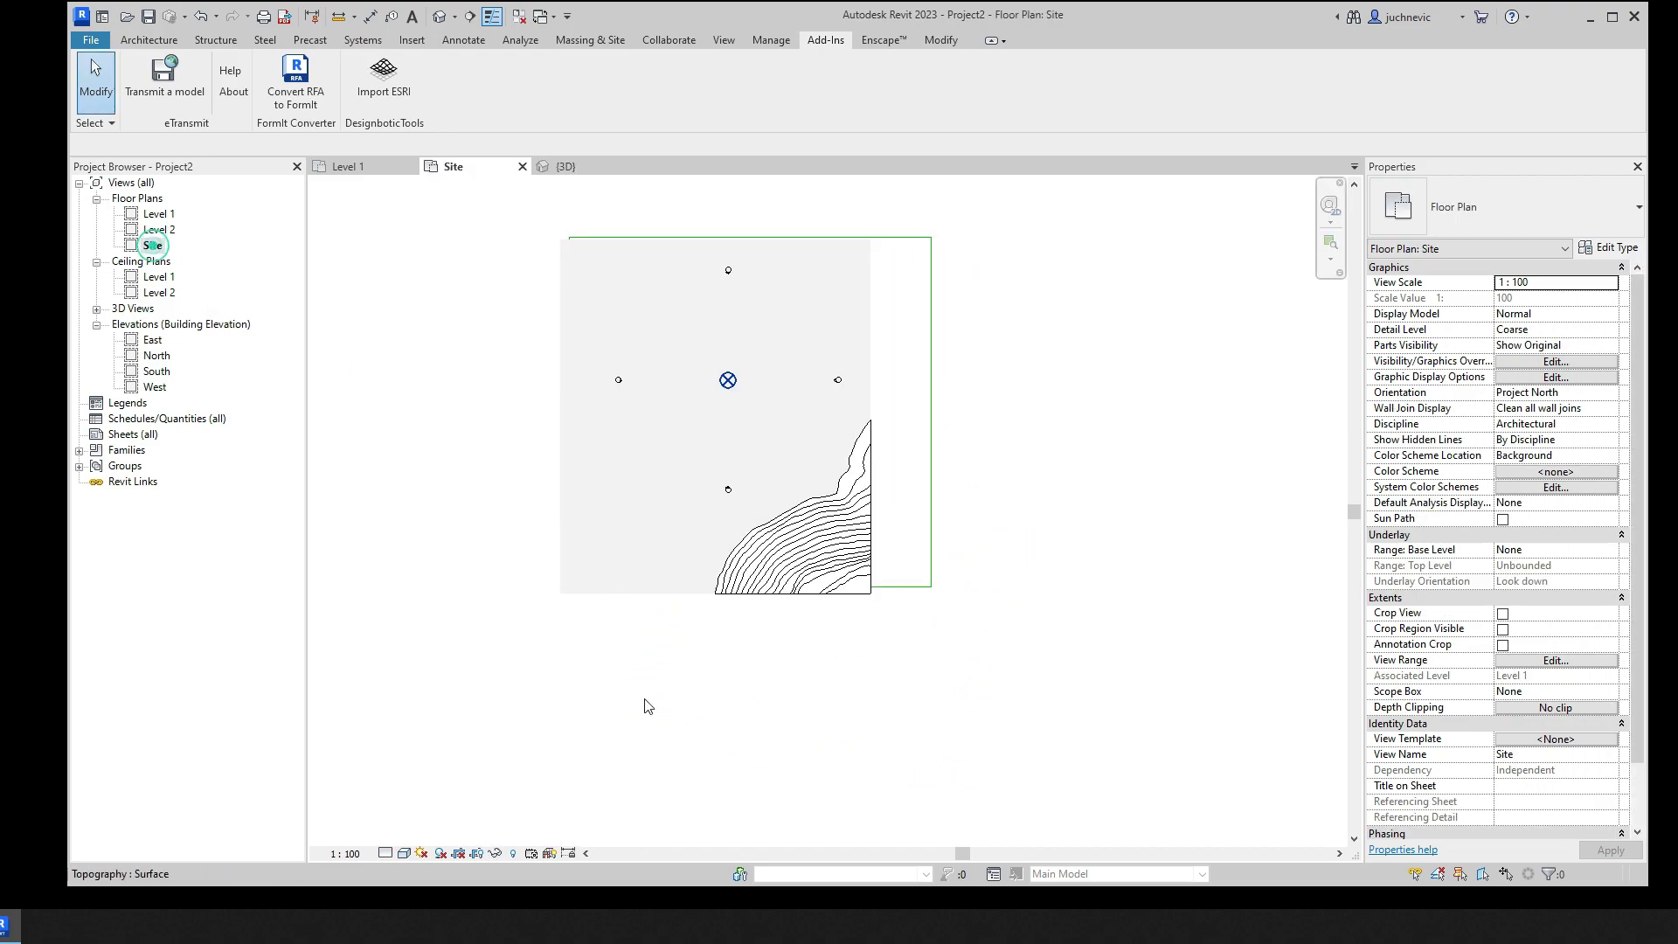
pyautogui.click(386, 853)
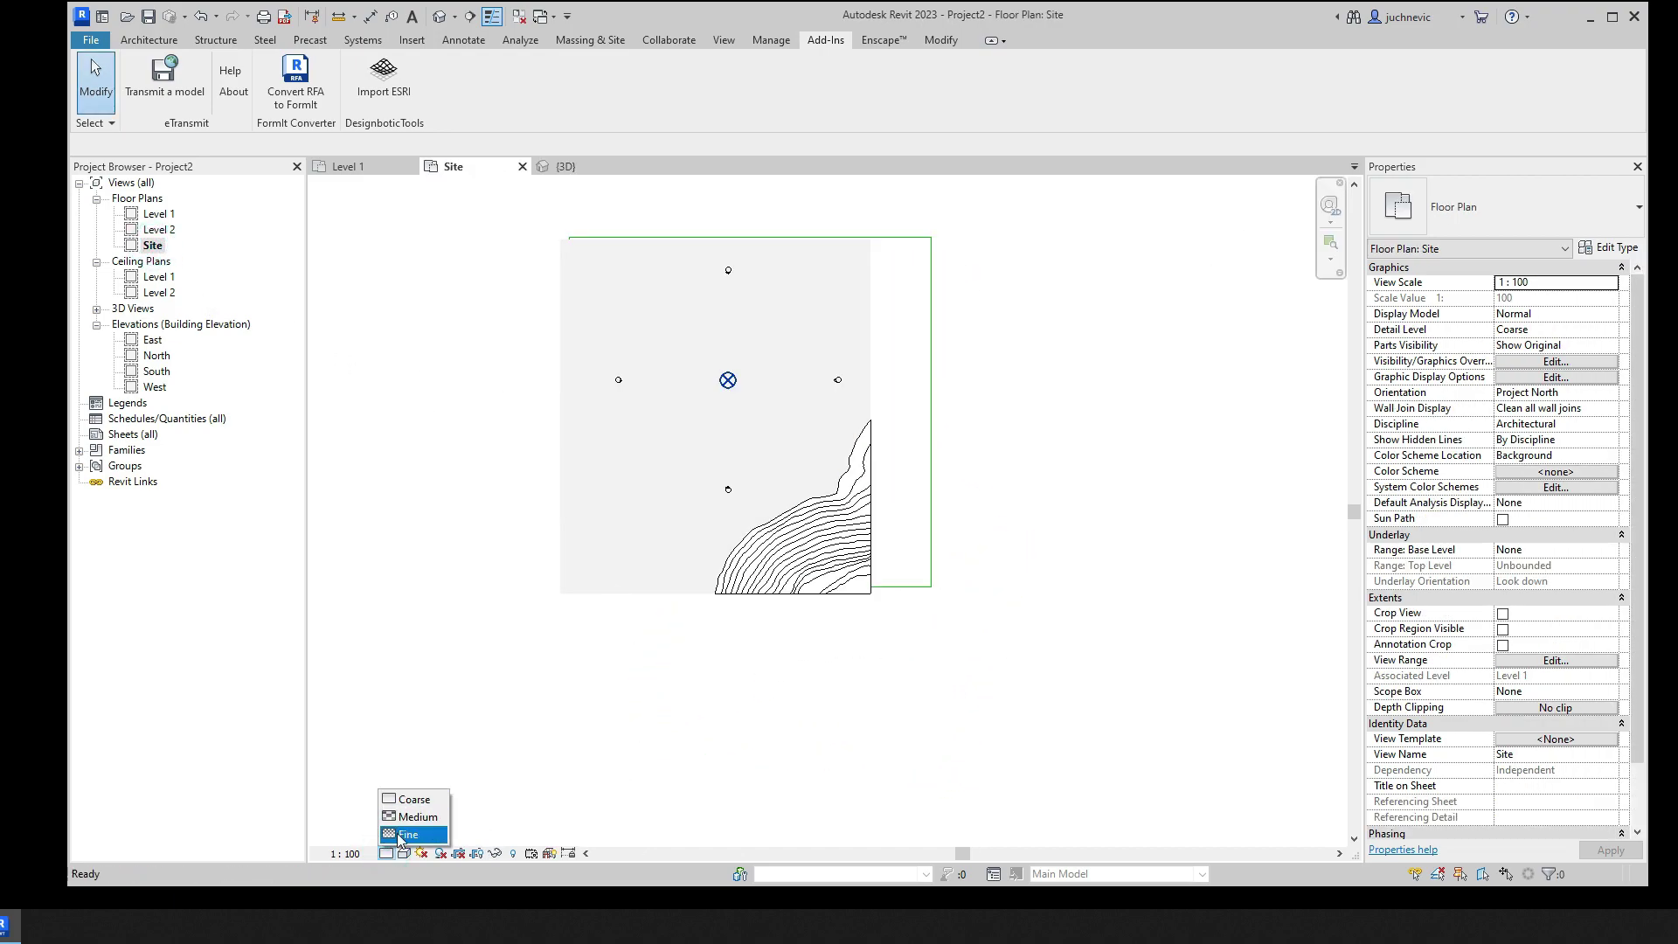
pyautogui.click(404, 853)
pyautogui.click(441, 764)
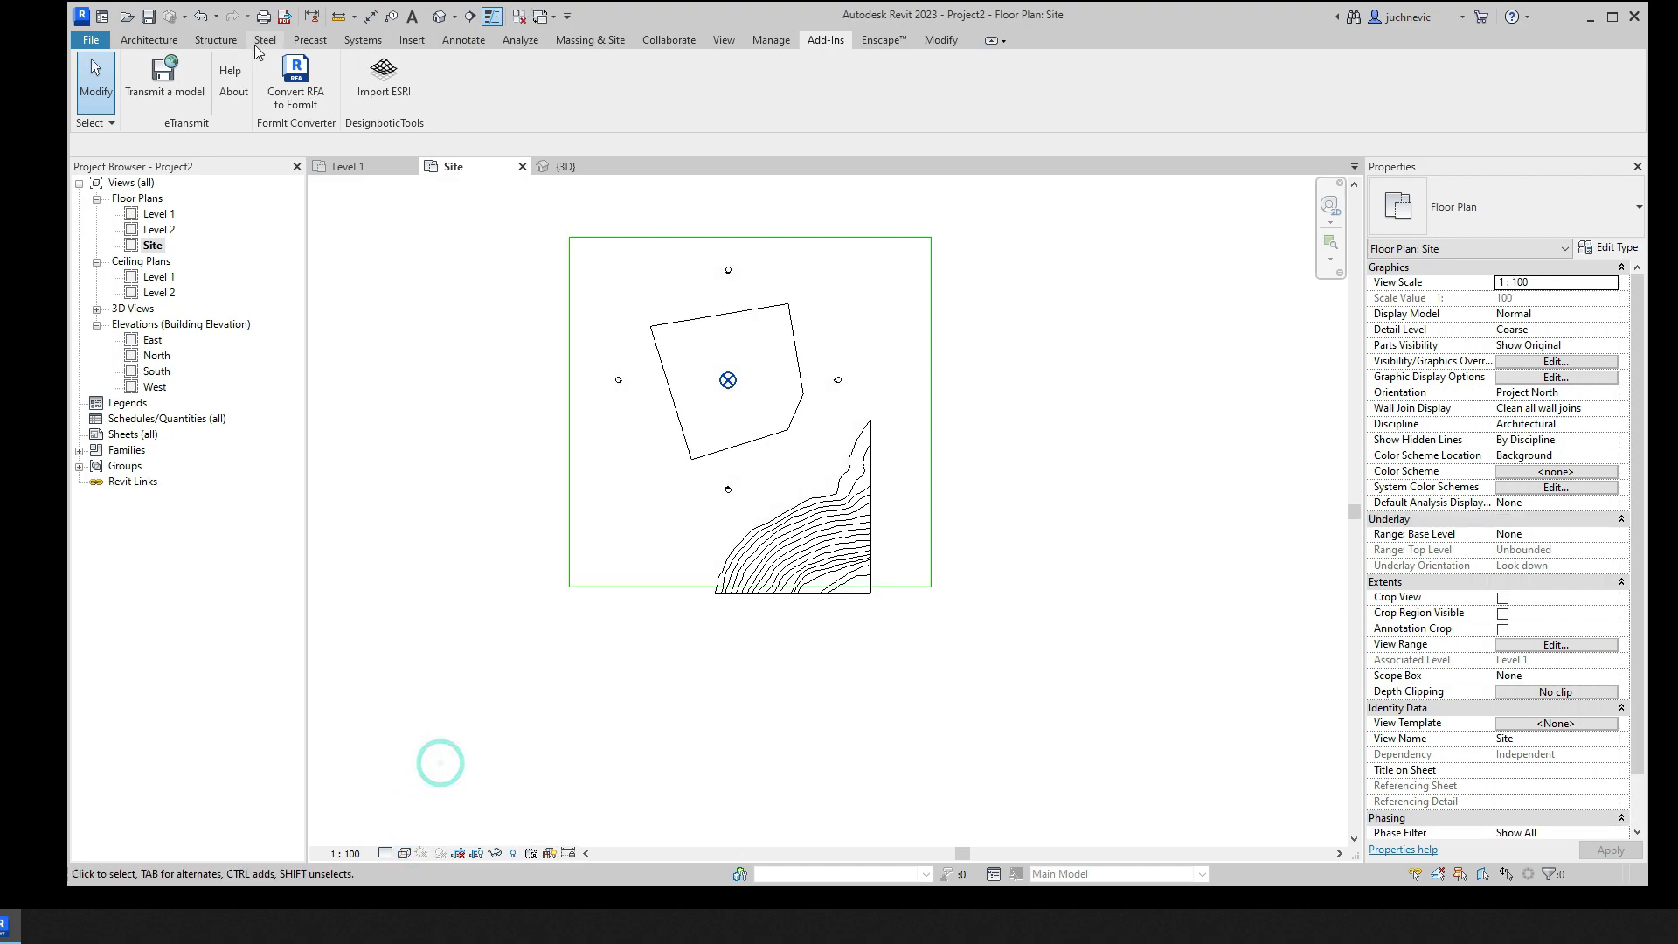
# Create a toposurface subregion bounded by the picked site outline chain
pyautogui.click(590, 41)
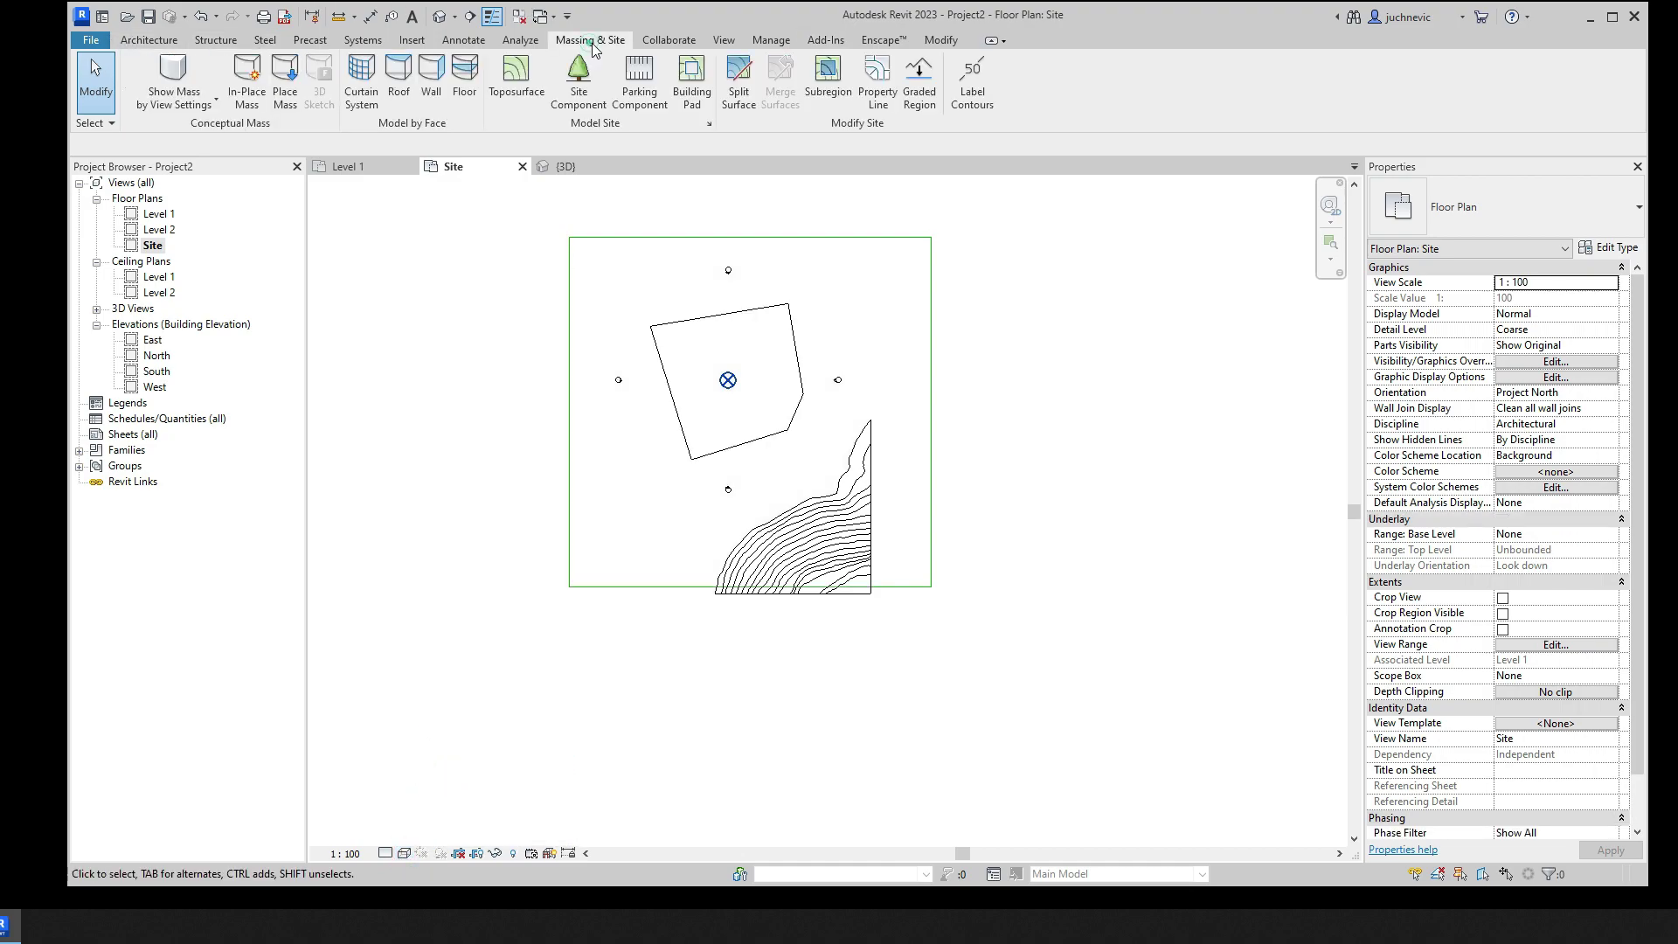
pyautogui.click(828, 88)
pyautogui.click(893, 102)
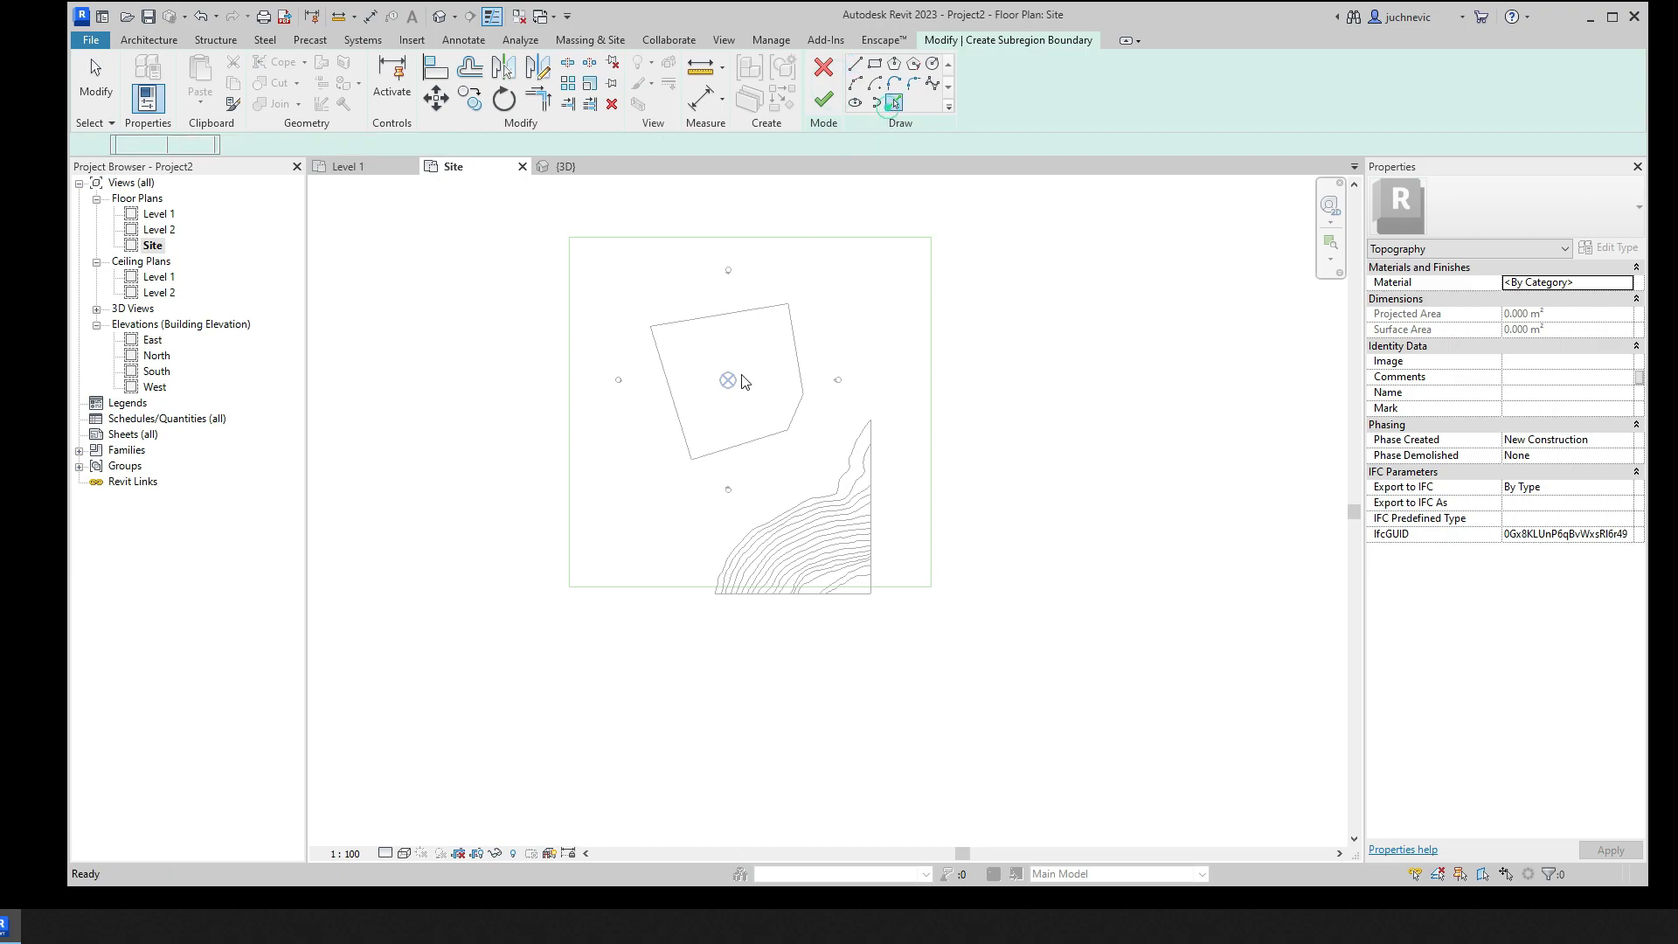
pyautogui.press('Tab')
pyautogui.click(728, 316)
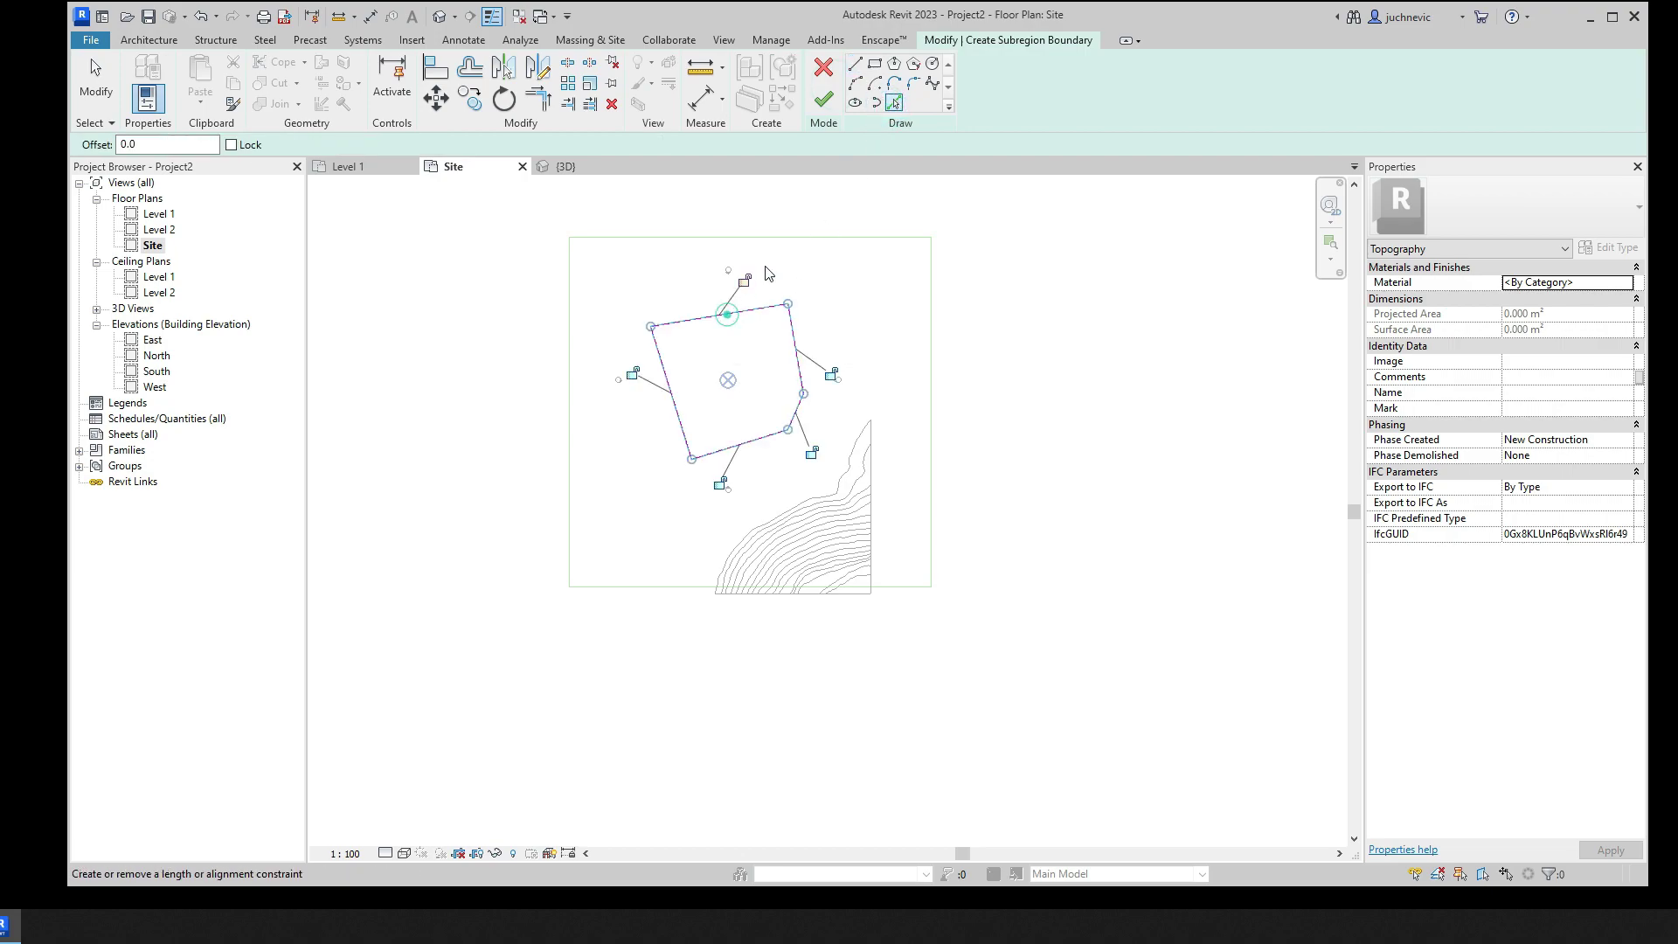
pyautogui.click(823, 99)
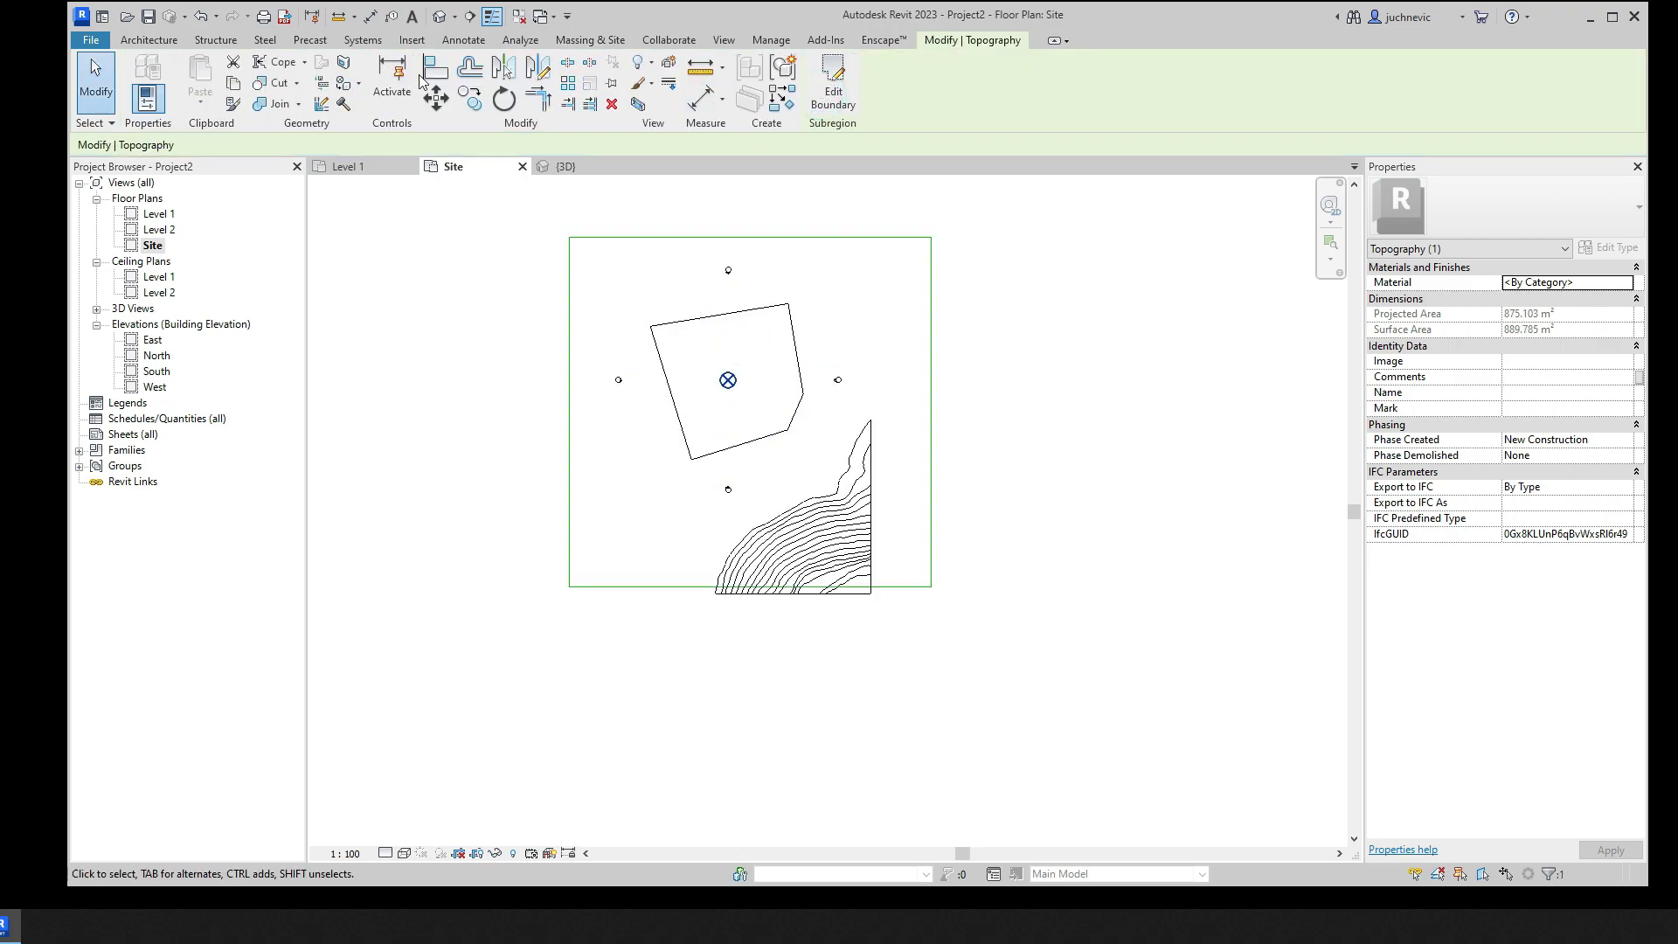
pyautogui.click(990, 530)
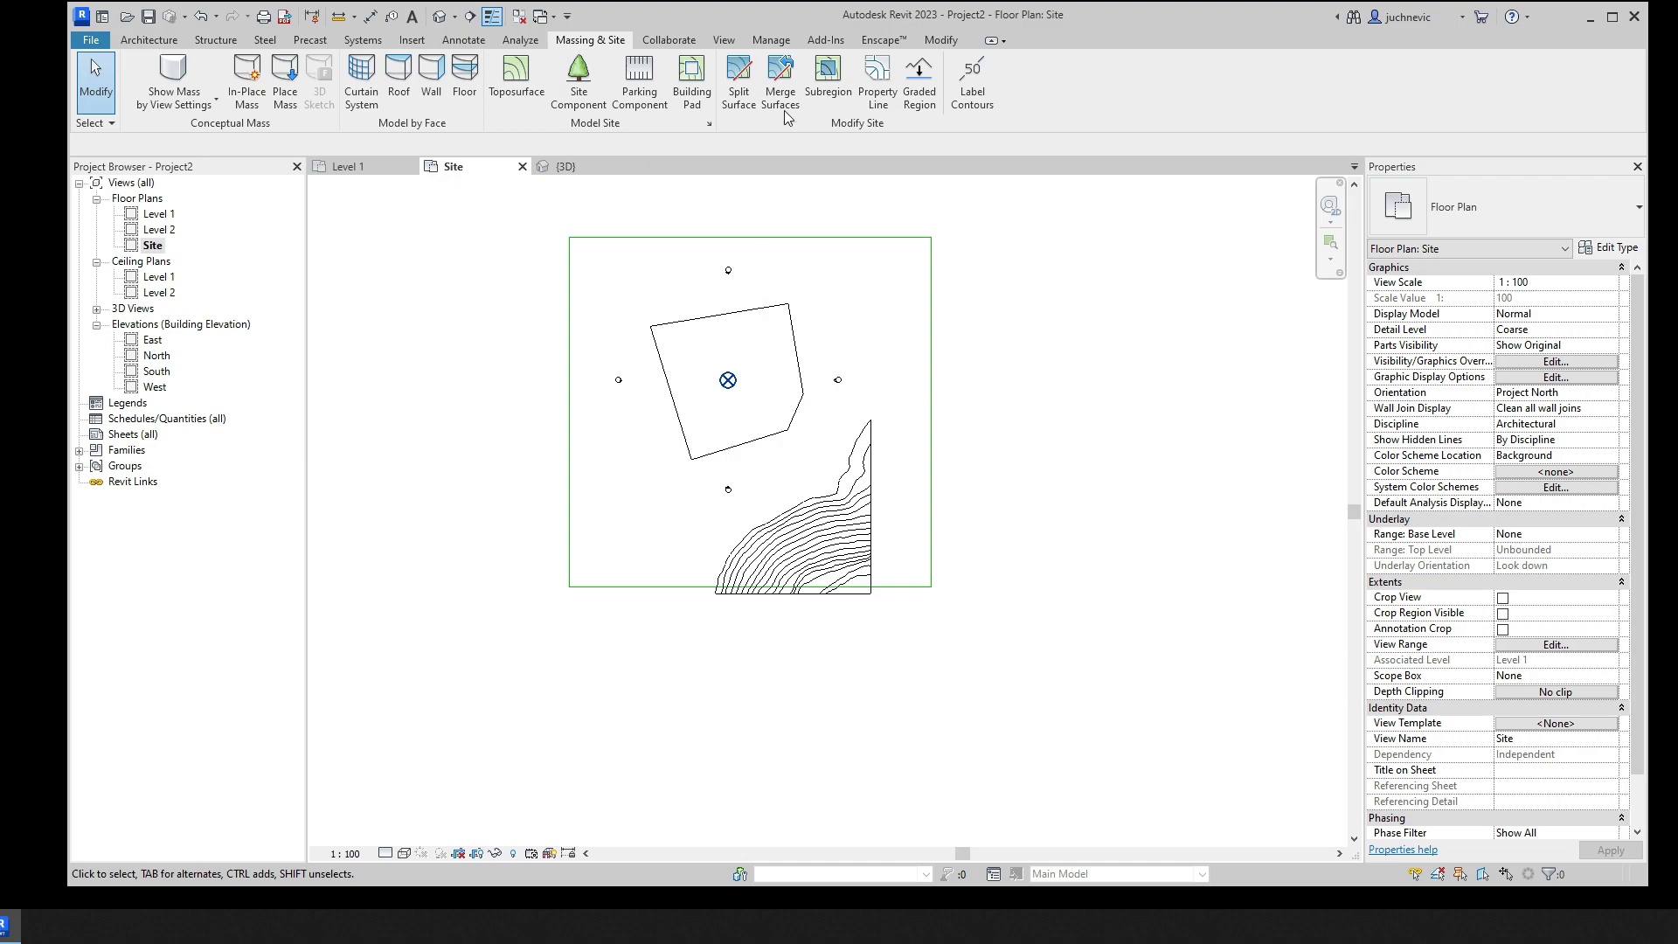
# Set the project length units to centimeters rounded to 2 decimal places
pyautogui.click(770, 39)
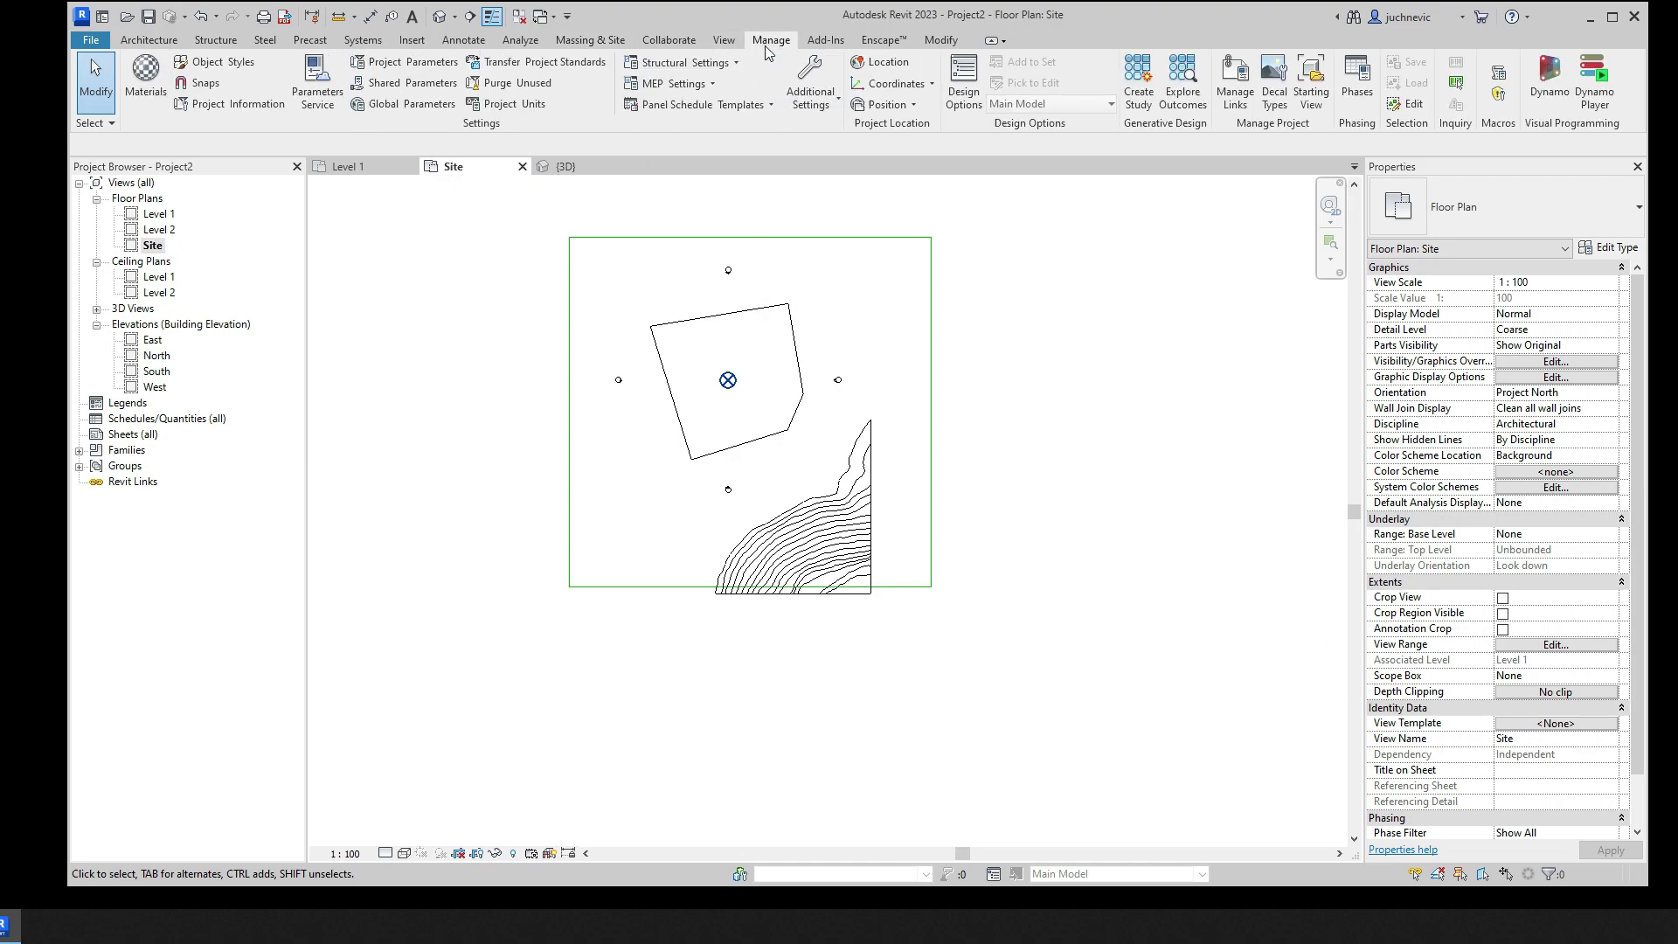
pyautogui.click(524, 105)
pyautogui.click(901, 386)
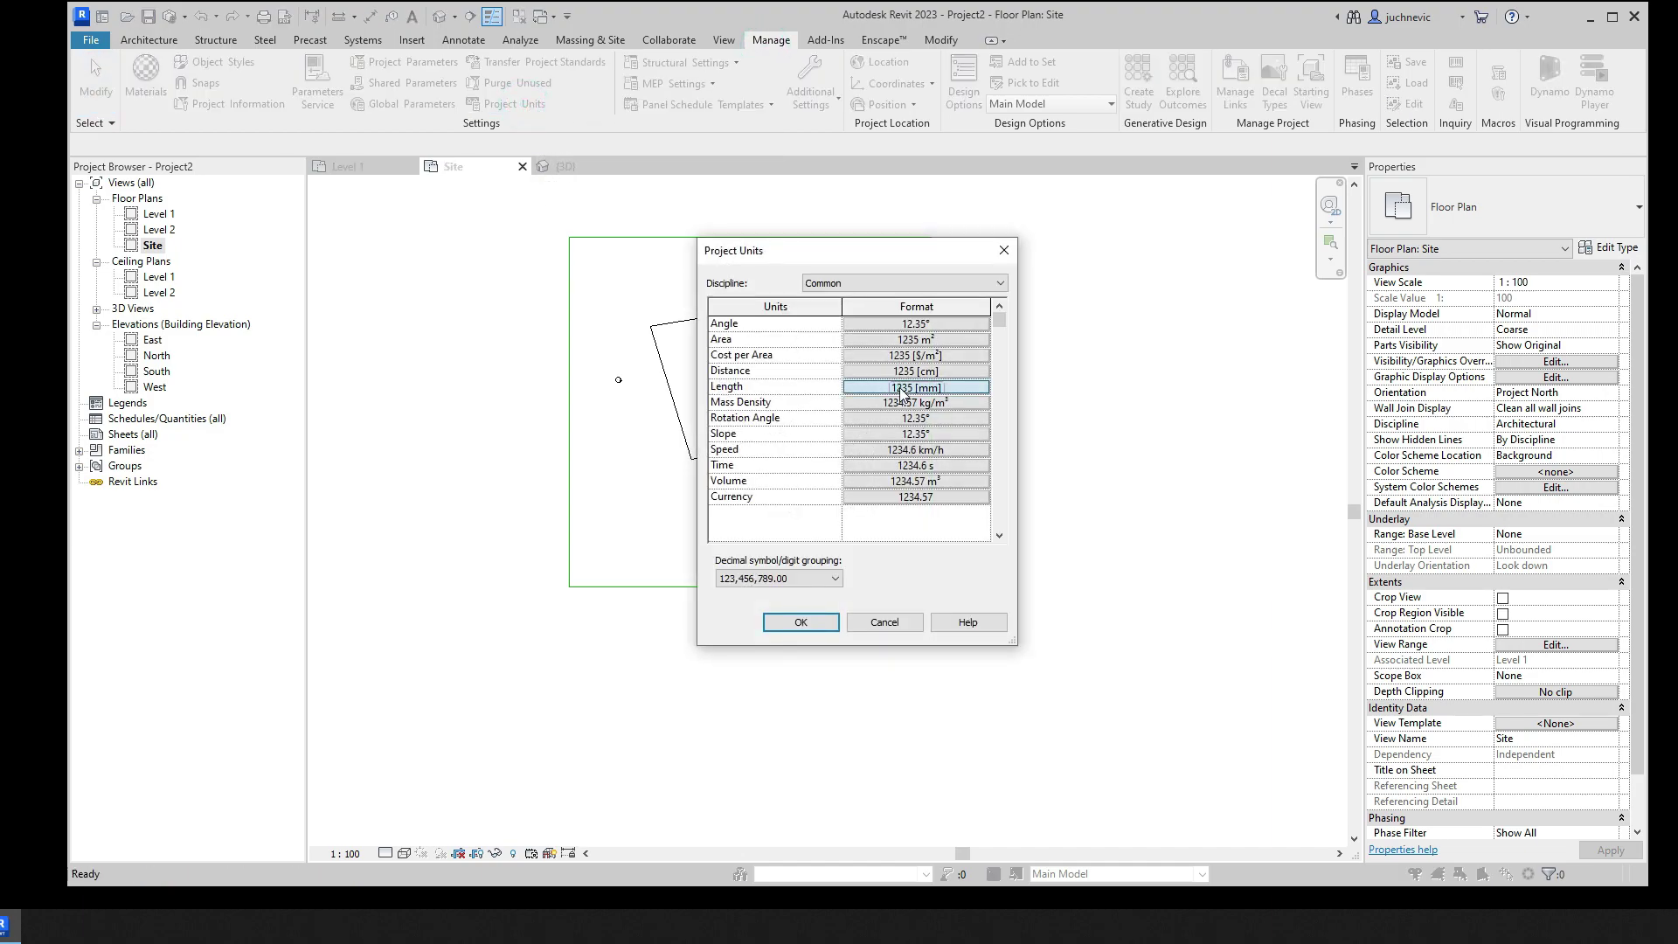
pyautogui.click(890, 353)
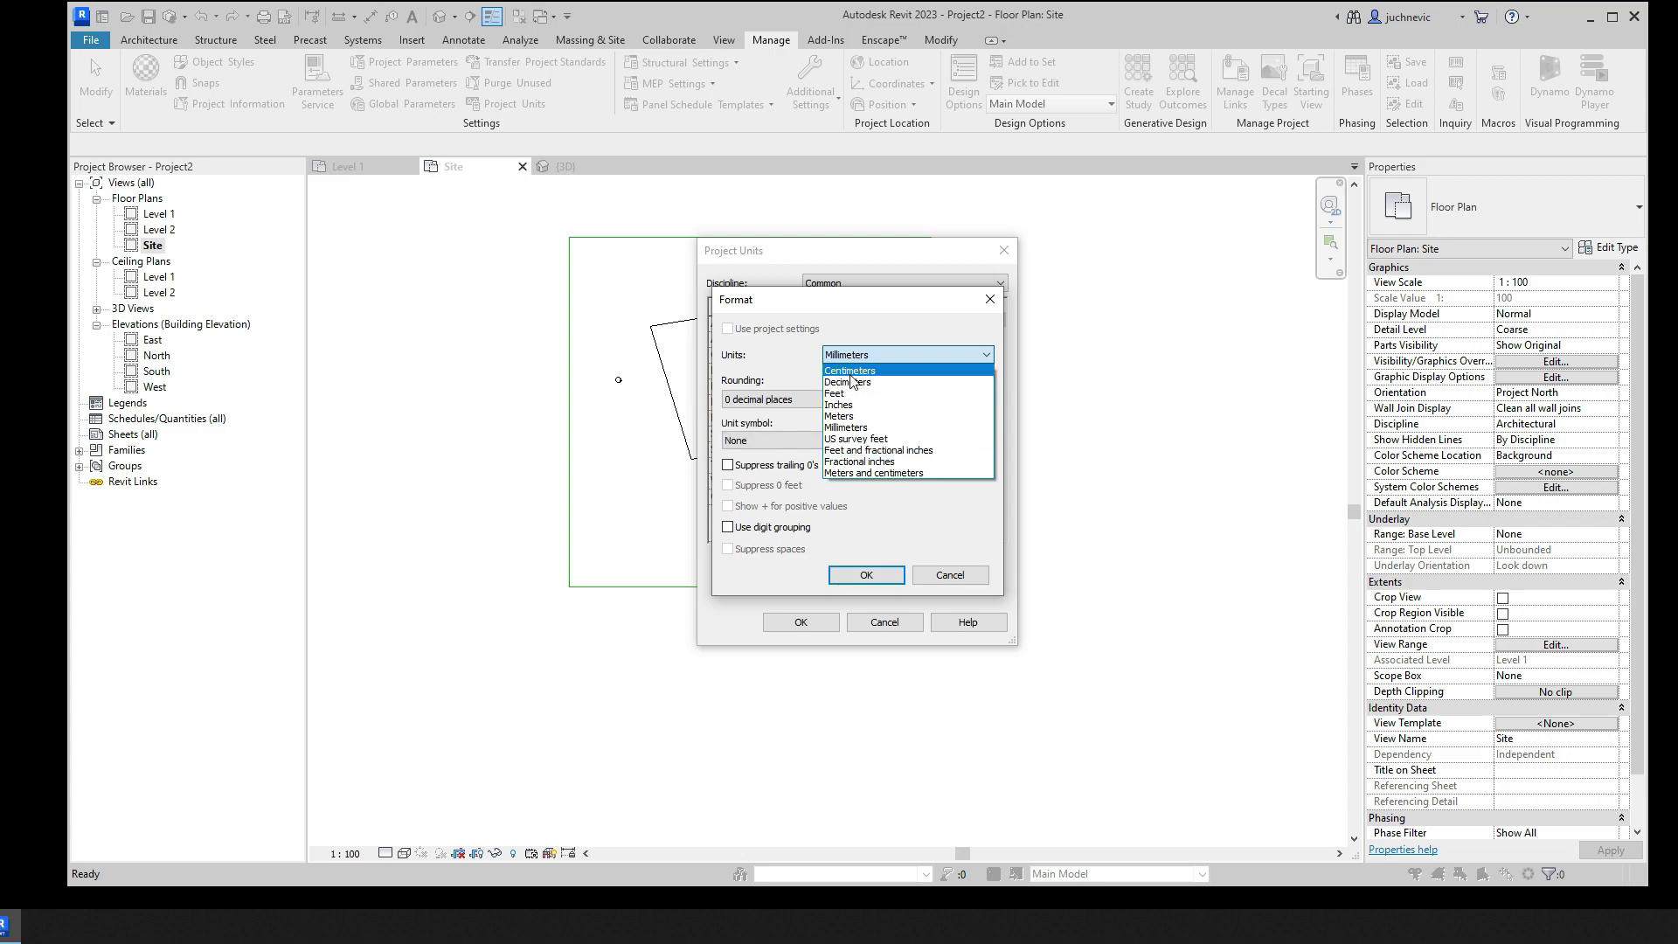
pyautogui.click(848, 371)
pyautogui.click(818, 400)
pyautogui.click(756, 462)
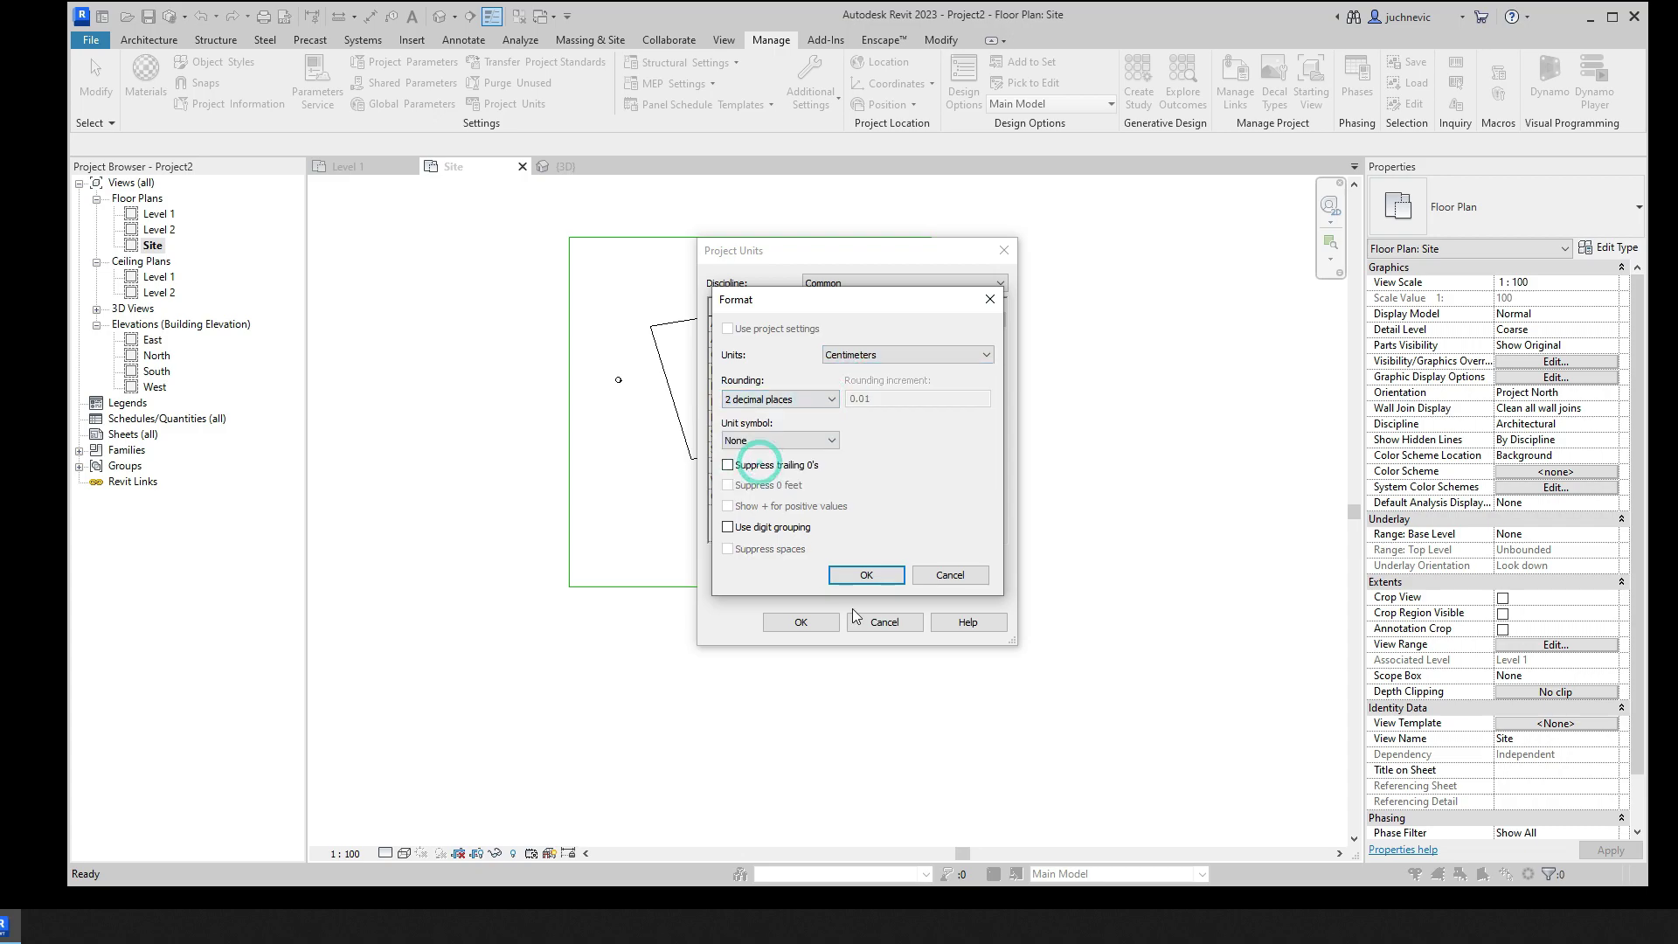
pyautogui.click(866, 575)
pyautogui.click(813, 623)
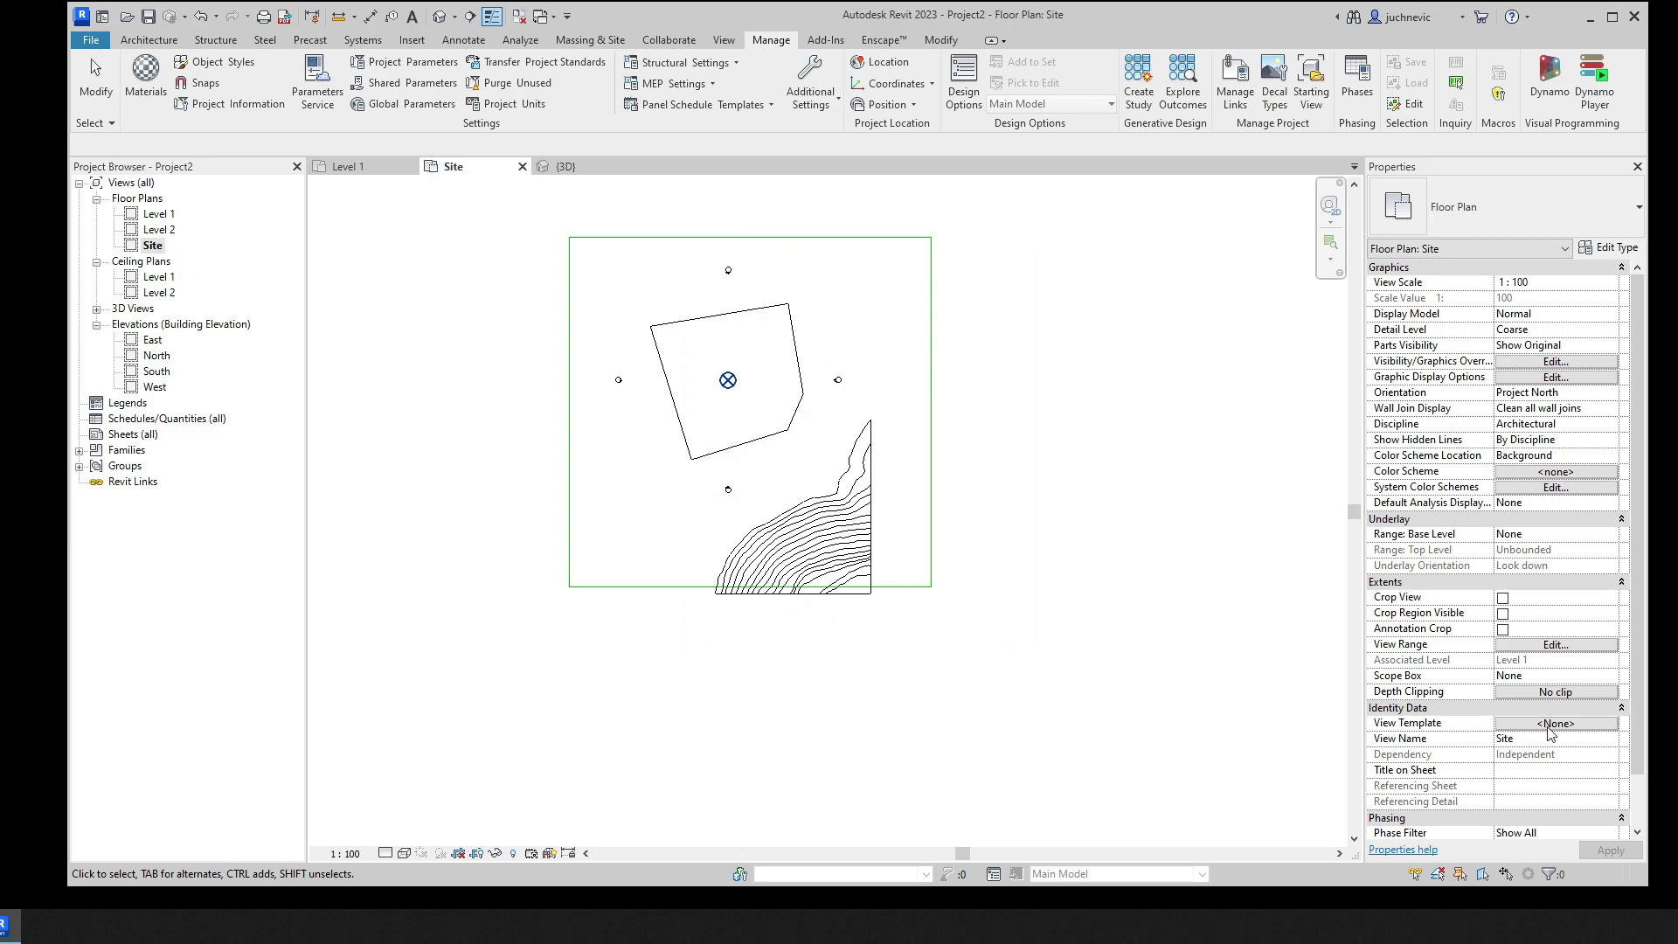
# Set the Site view range to Top 12000 and Cut plane 11000, and display it Shaded
pyautogui.click(1522, 647)
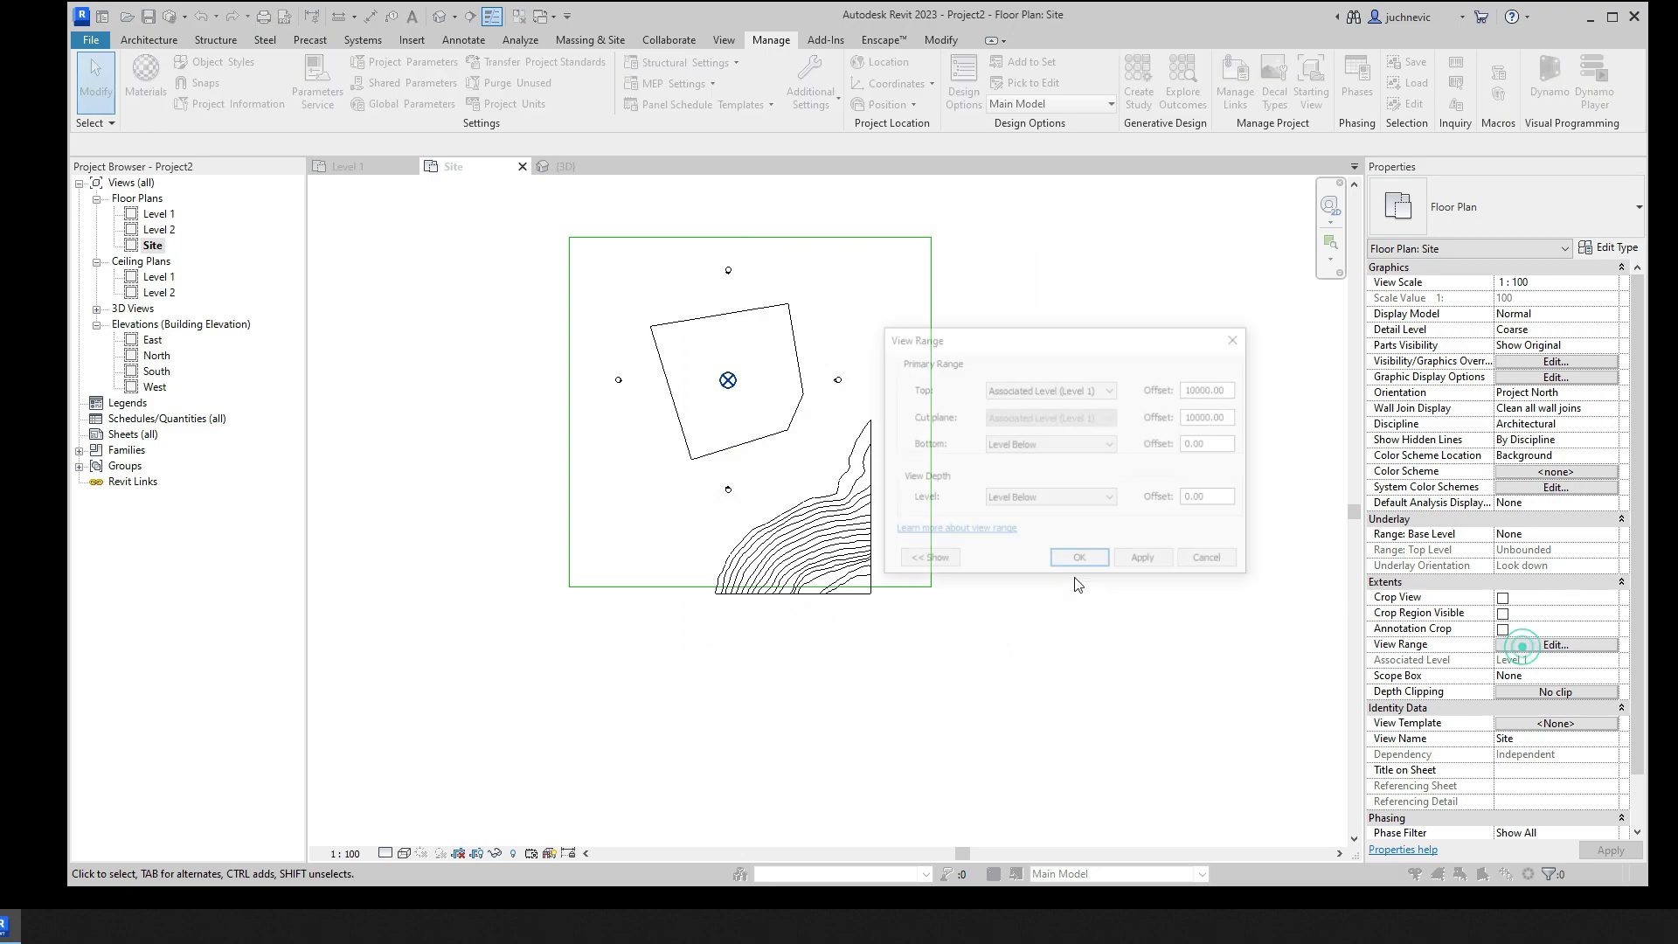
pyautogui.click(1185, 389)
pyautogui.write('12000')
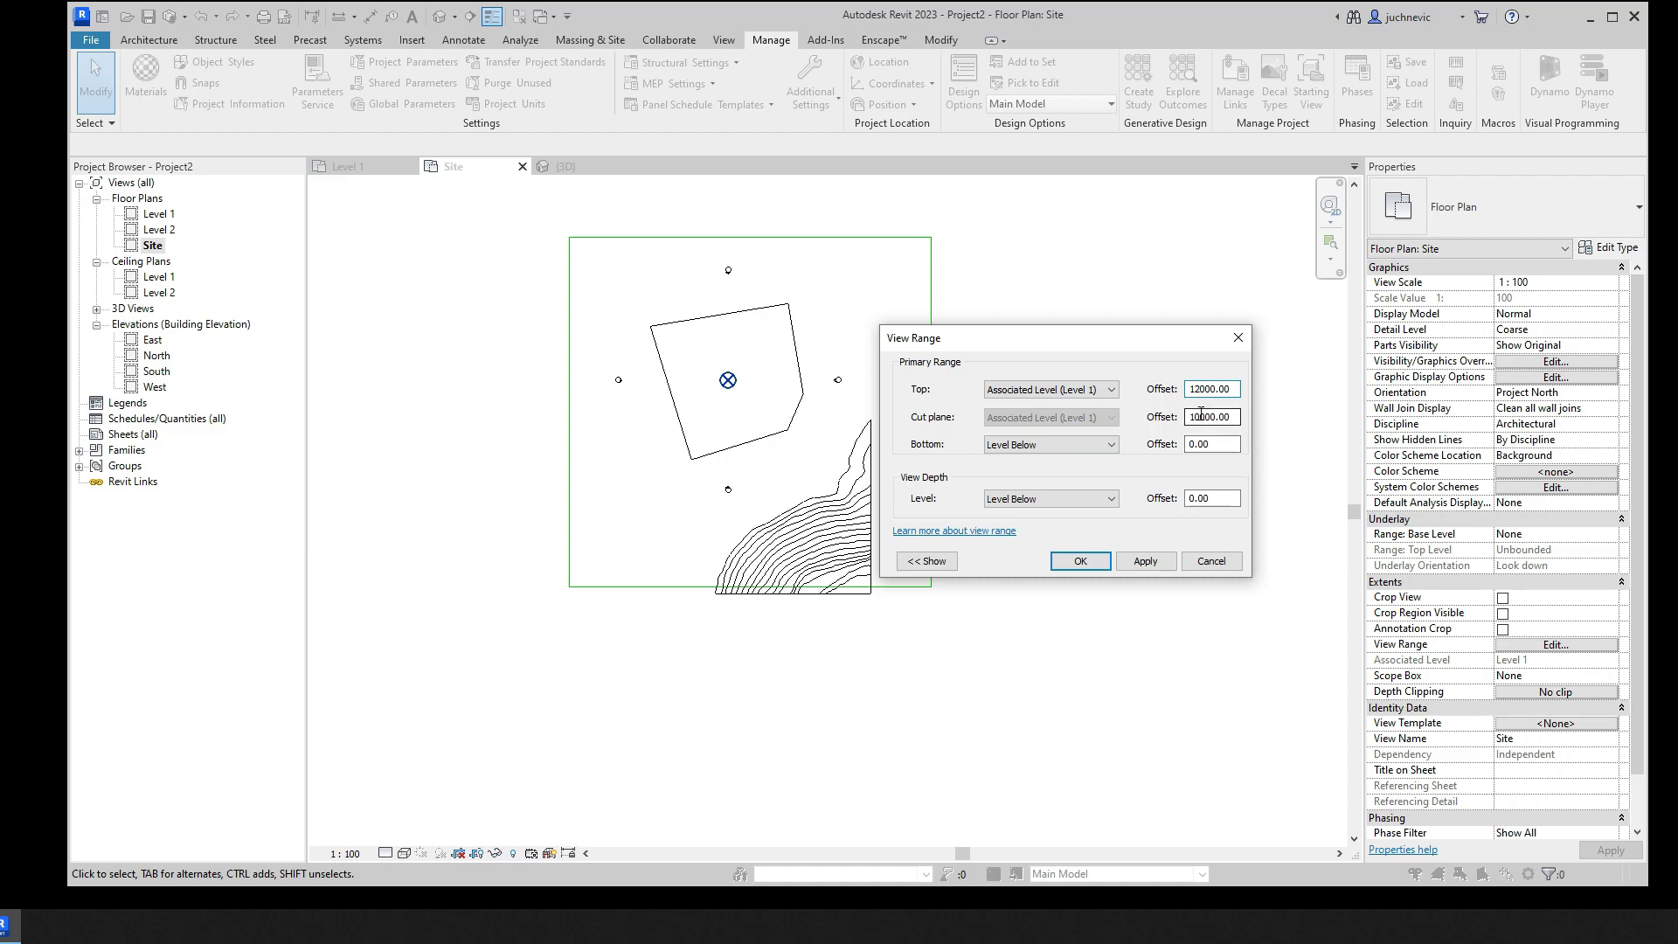
pyautogui.doubleClick(1201, 416)
pyautogui.write('1000')
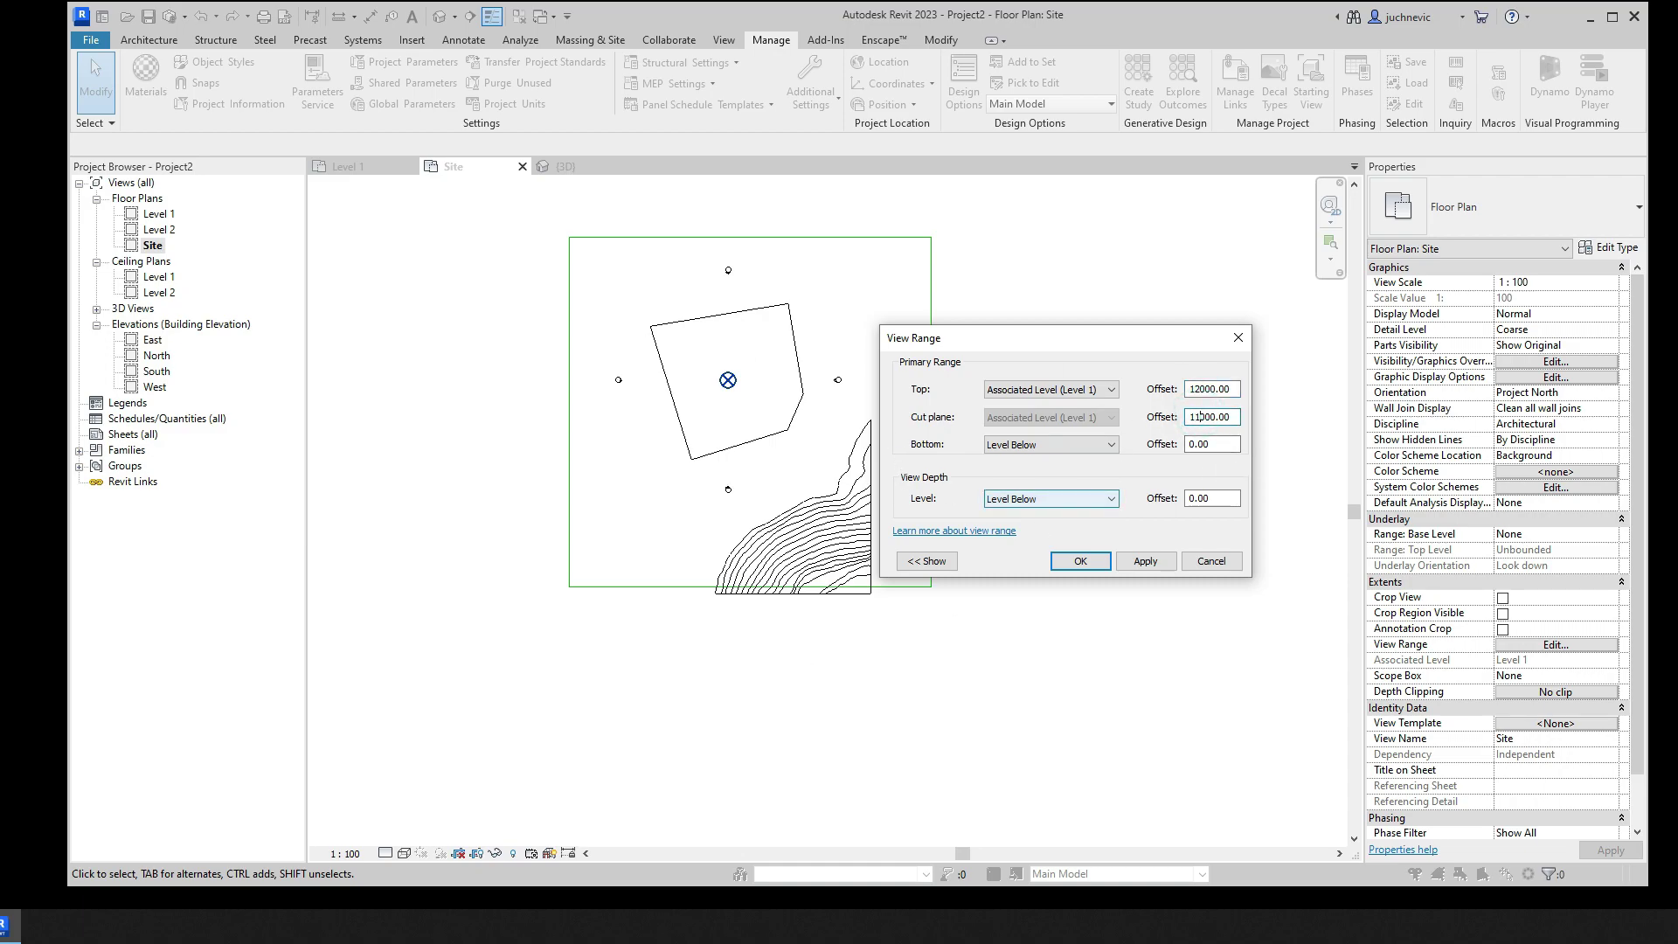
pyautogui.click(1081, 562)
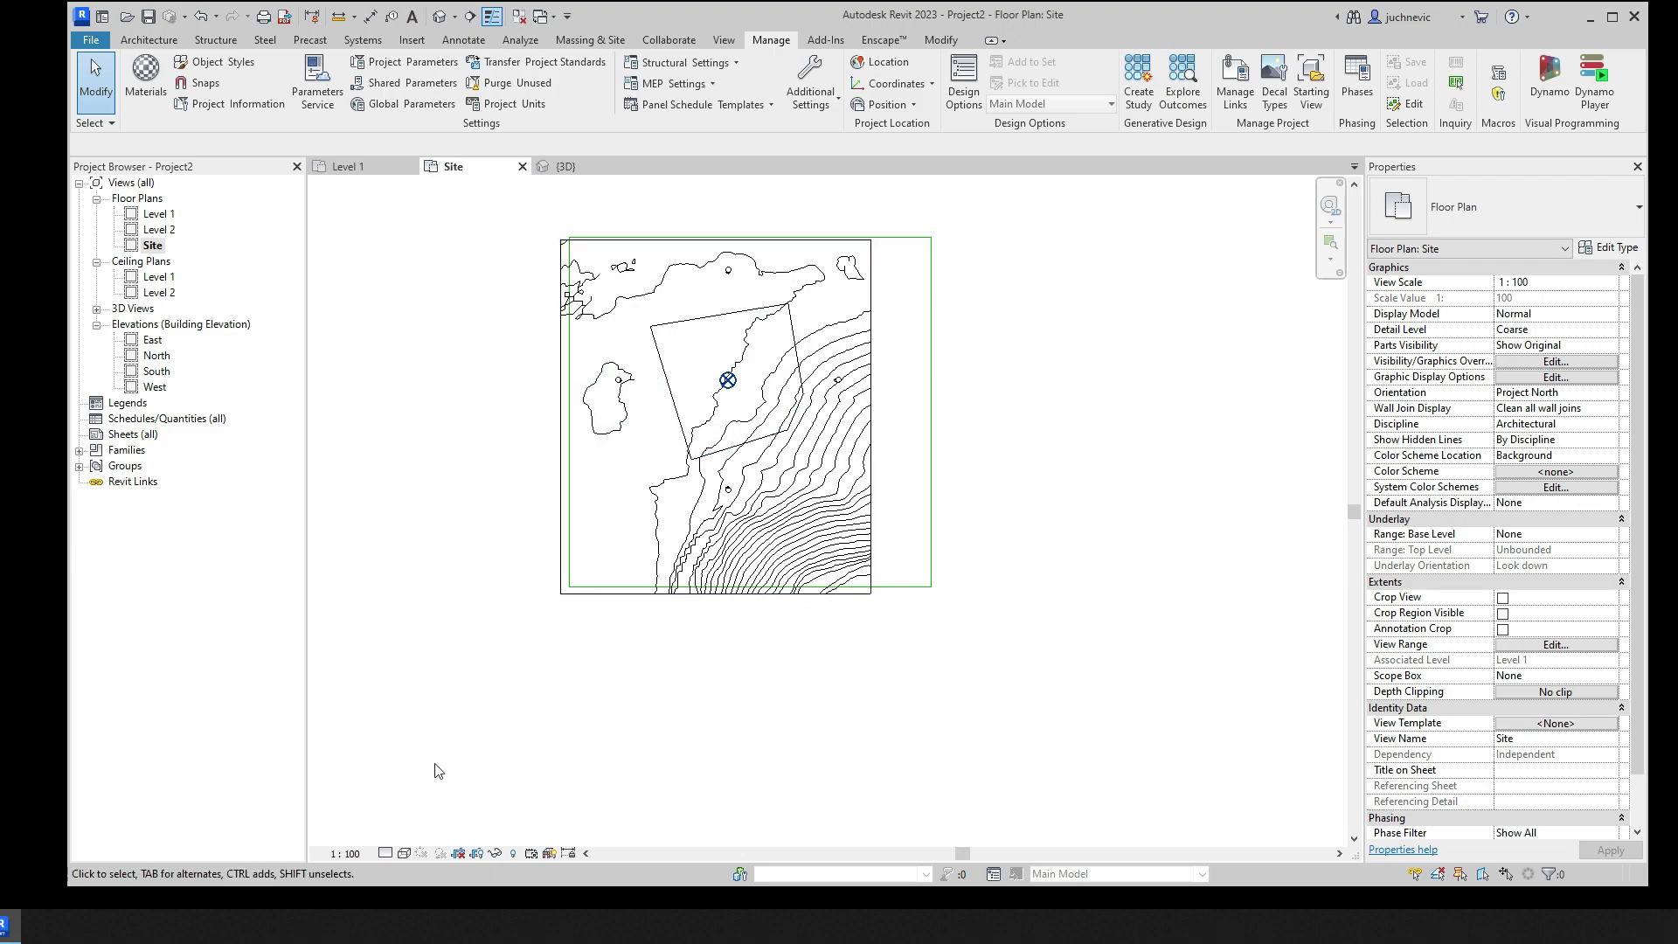
pyautogui.click(404, 853)
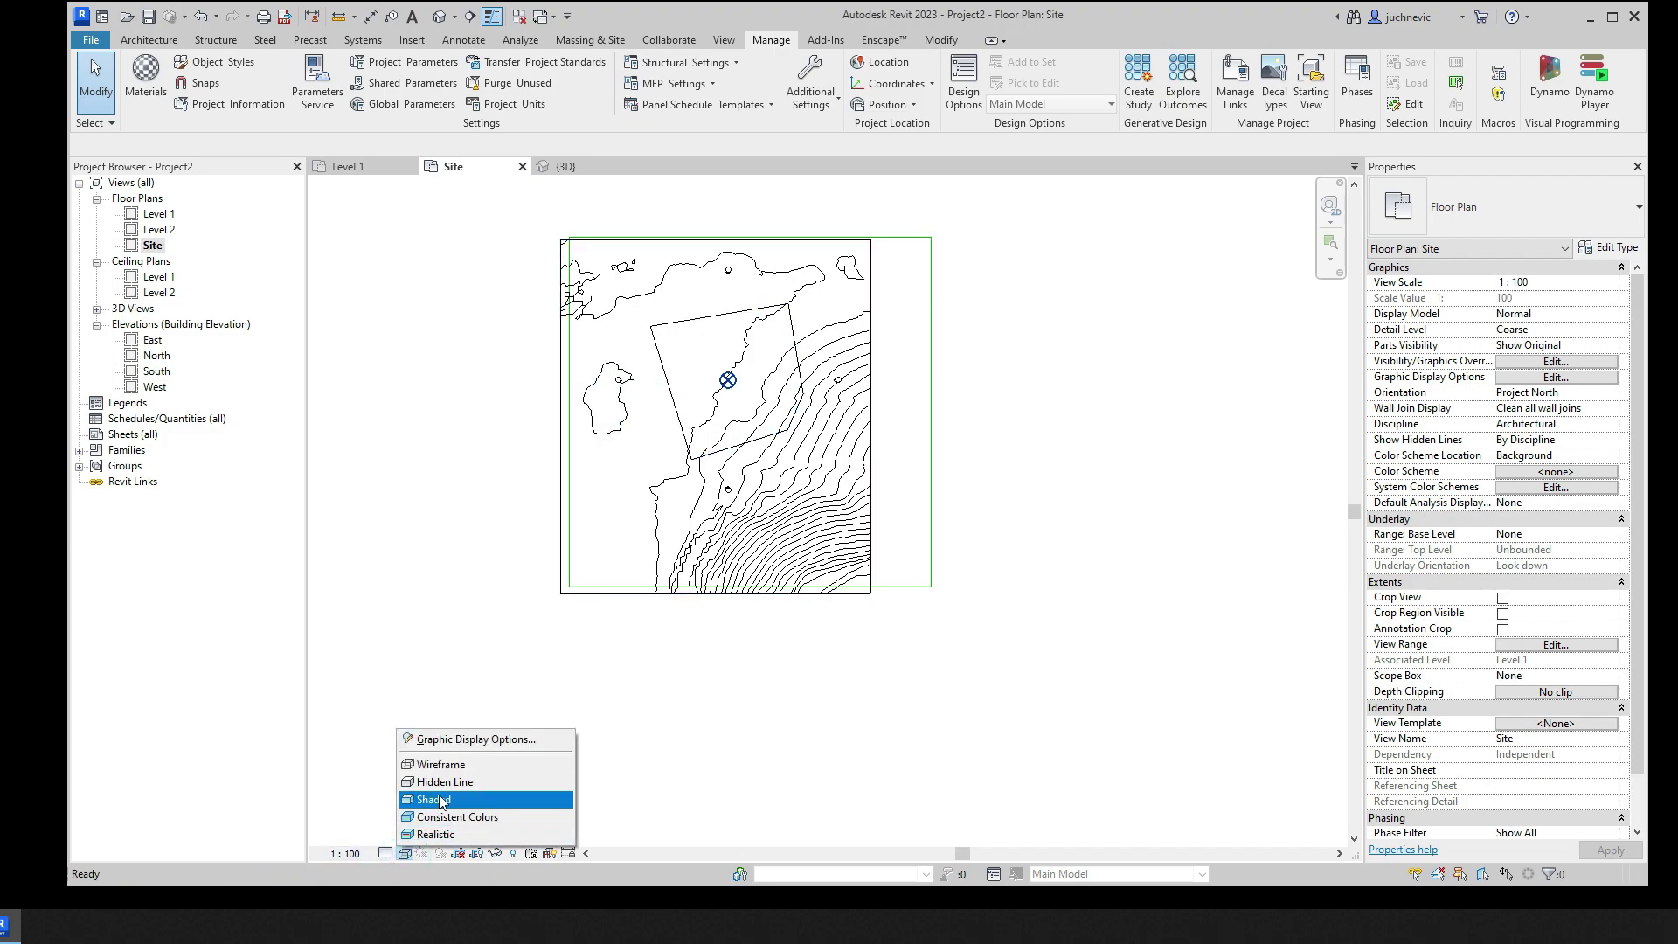
pyautogui.click(435, 799)
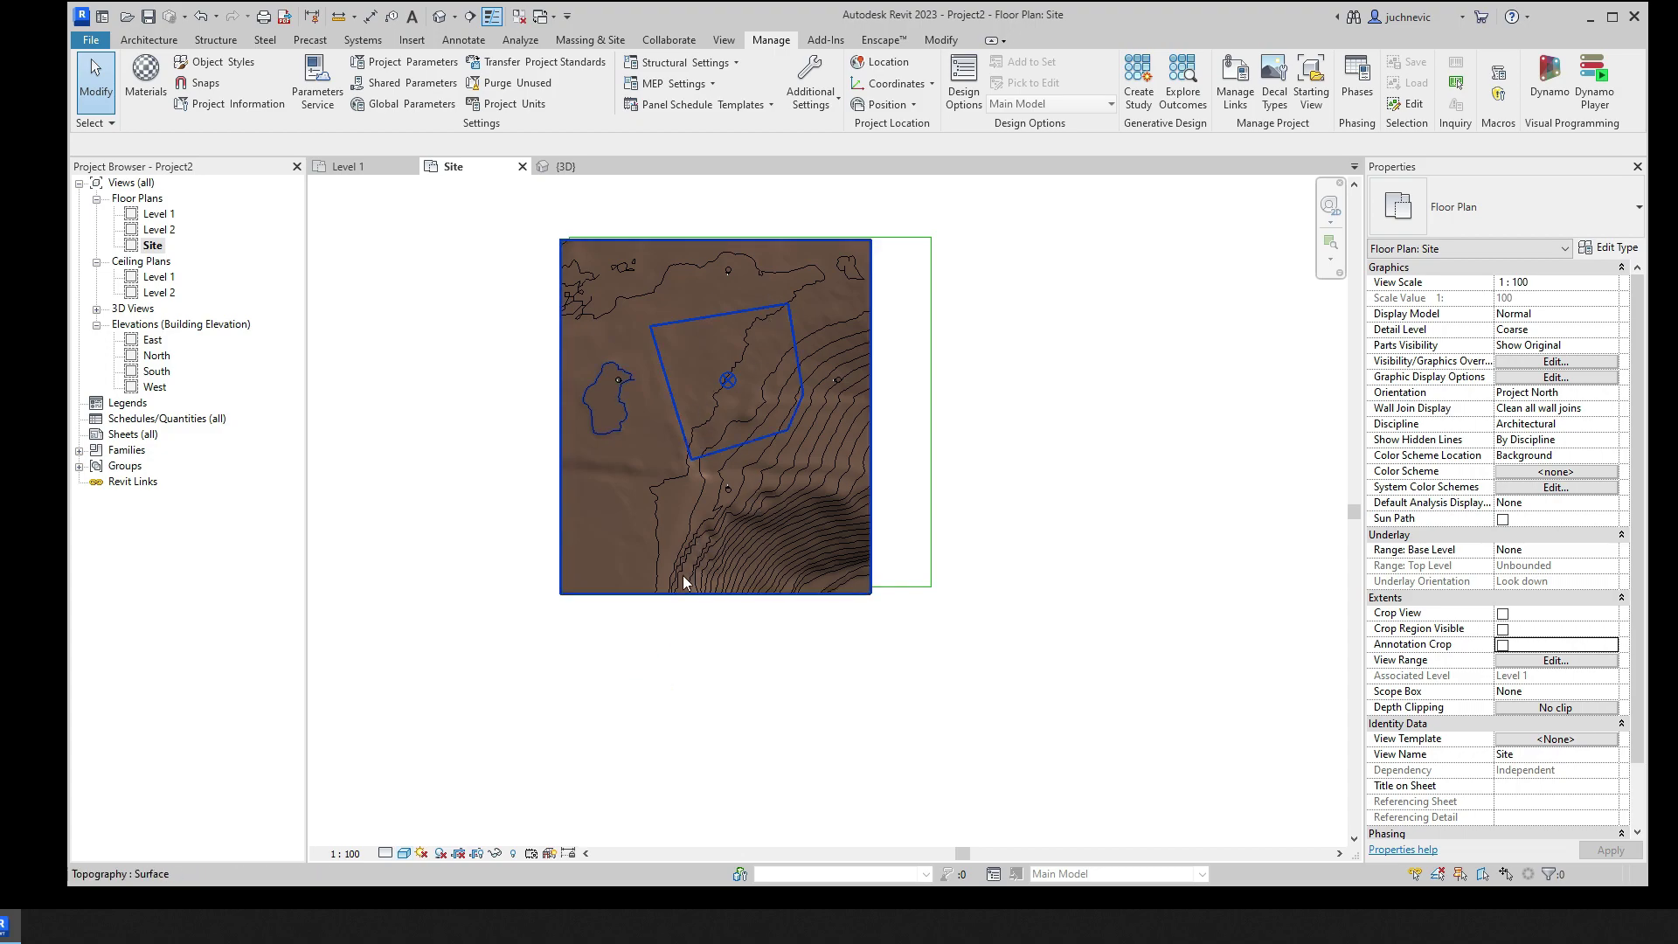
# Remove the Gdansk Waldorfa.dxf CAD link from the project
pyautogui.click(1233, 100)
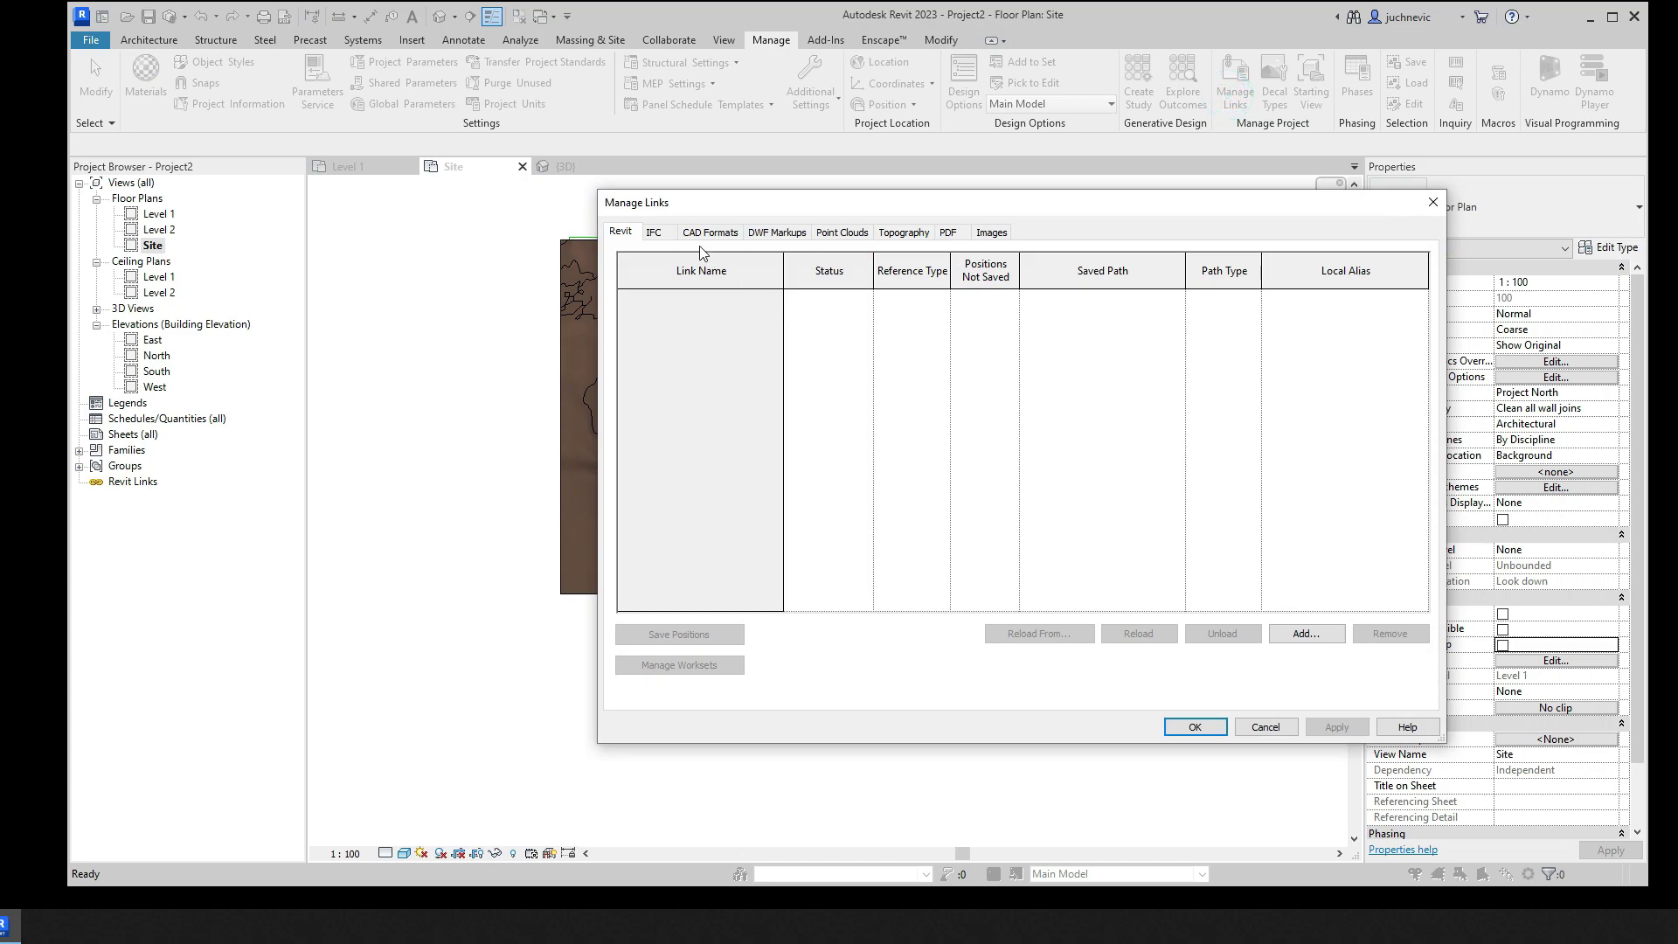
pyautogui.click(708, 232)
pyautogui.click(702, 295)
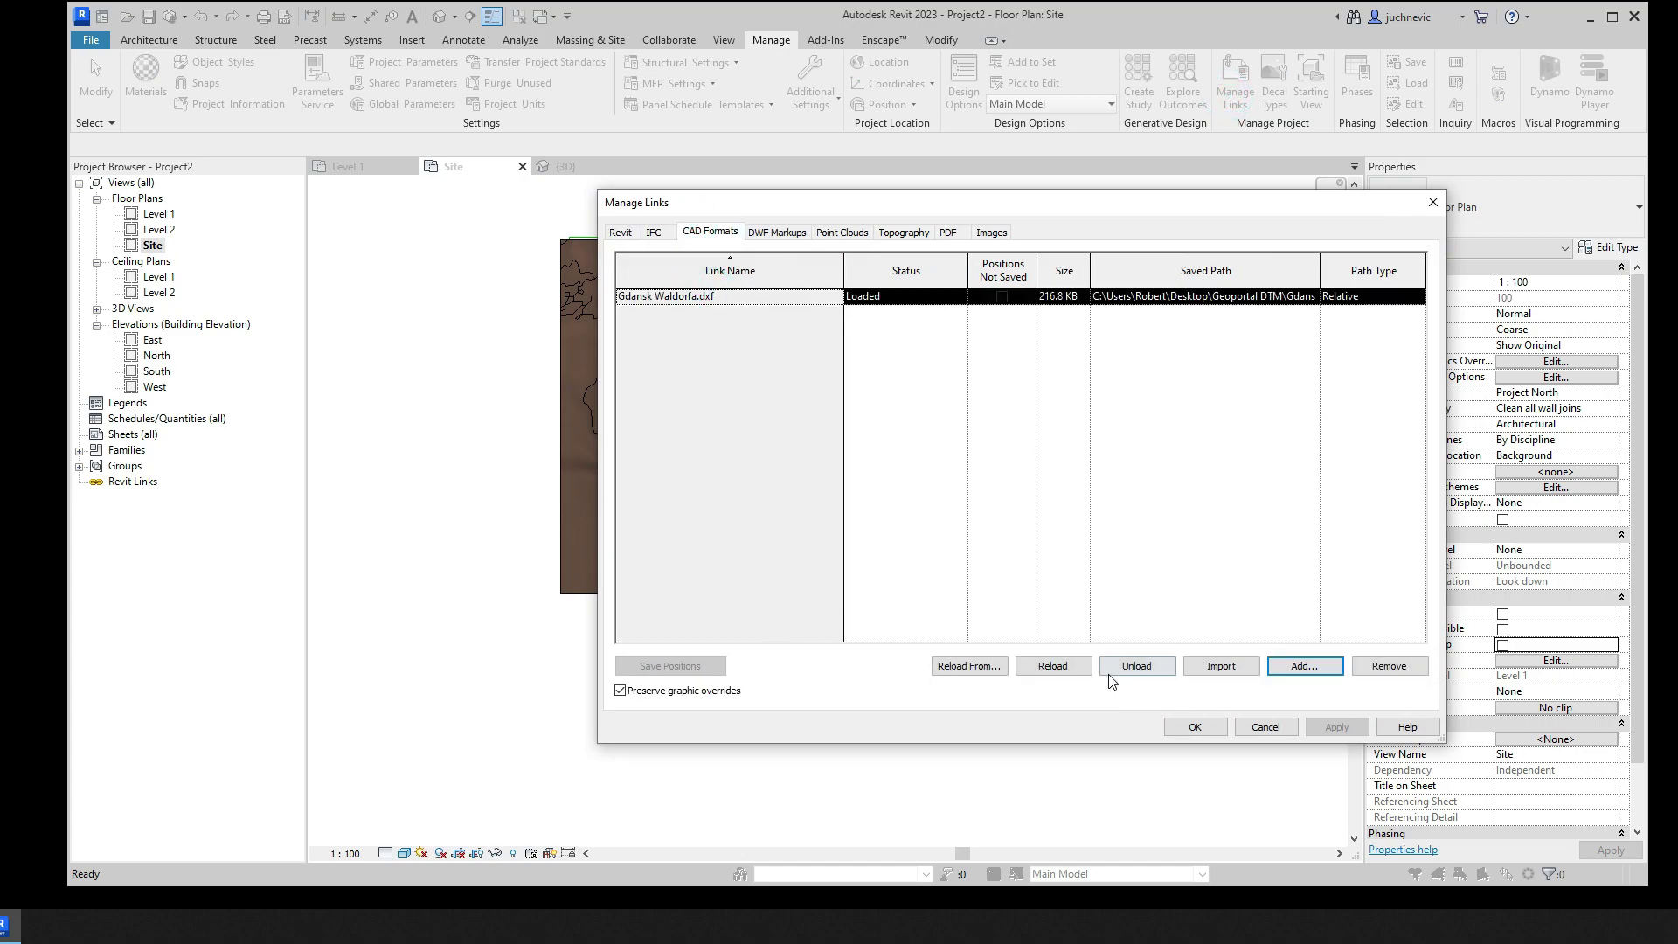
pyautogui.click(1405, 668)
pyautogui.click(1194, 726)
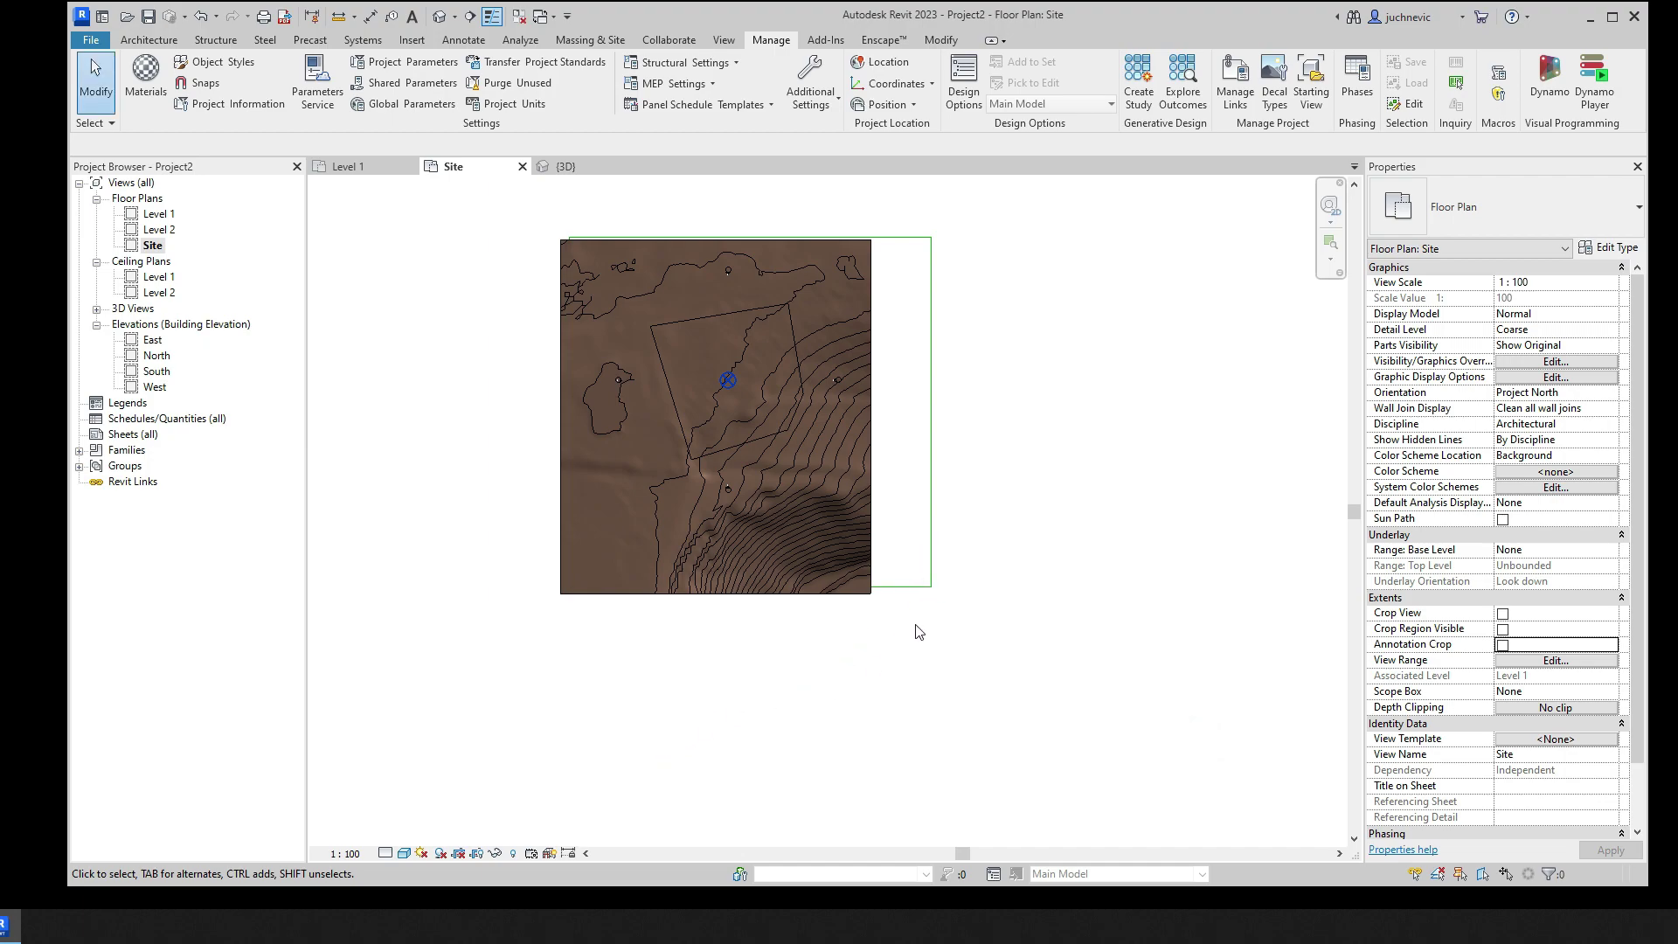
# Delete the rectangle of model lines surrounding the site
pyautogui.press('Tab')
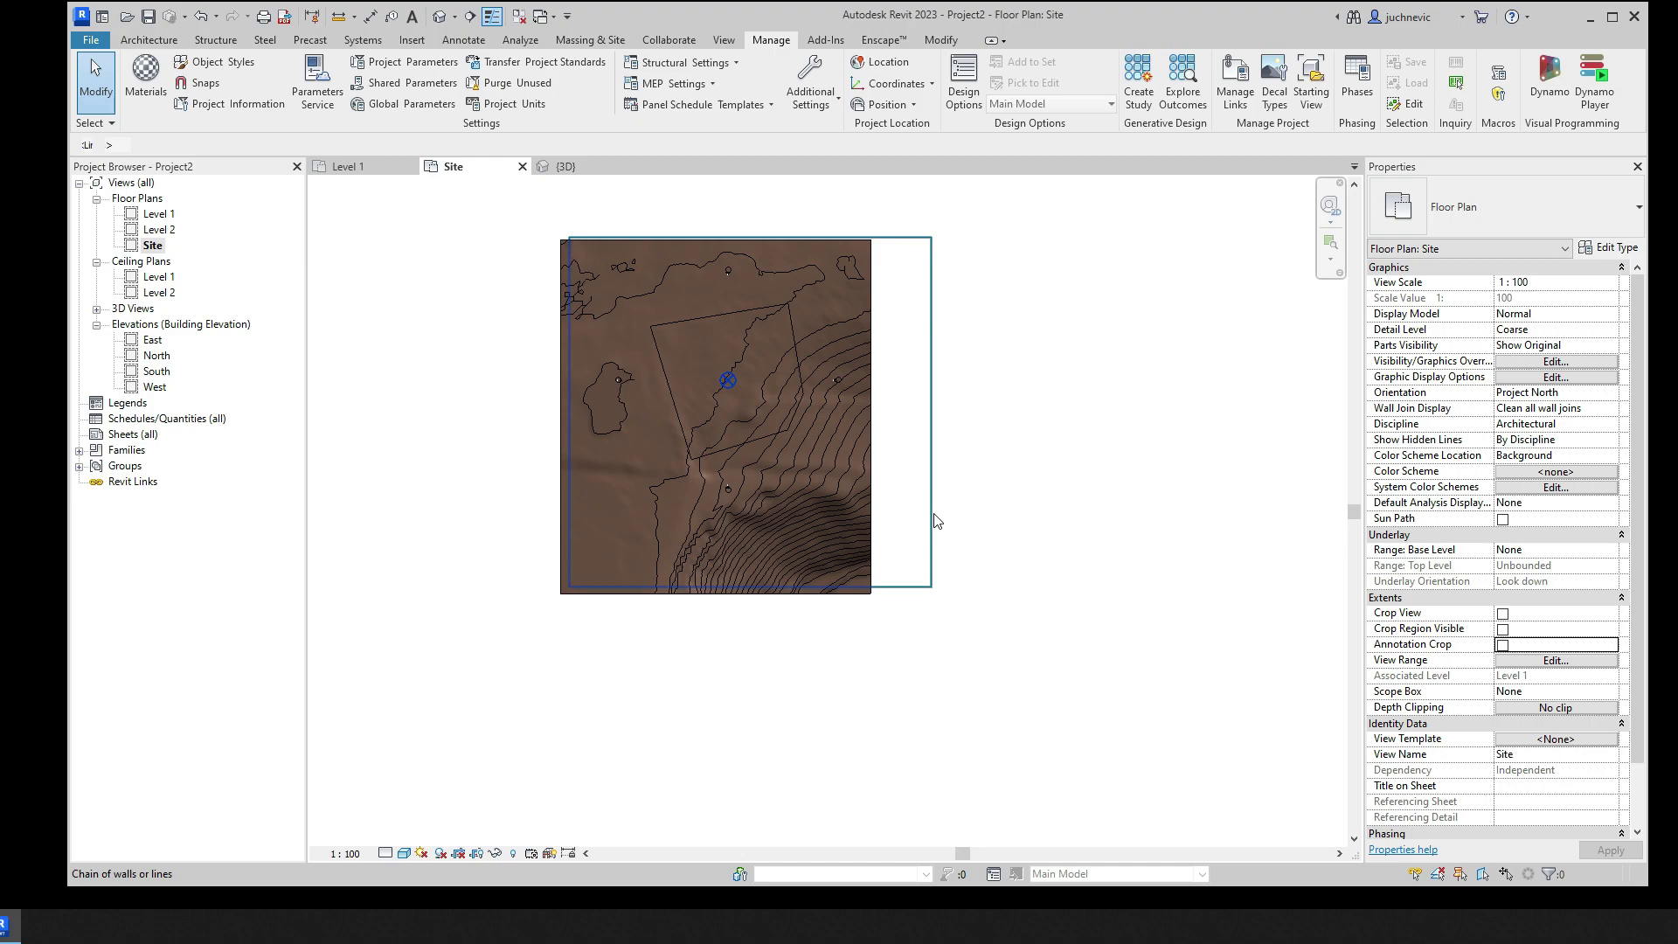
pyautogui.click(937, 521)
pyautogui.press('Delete')
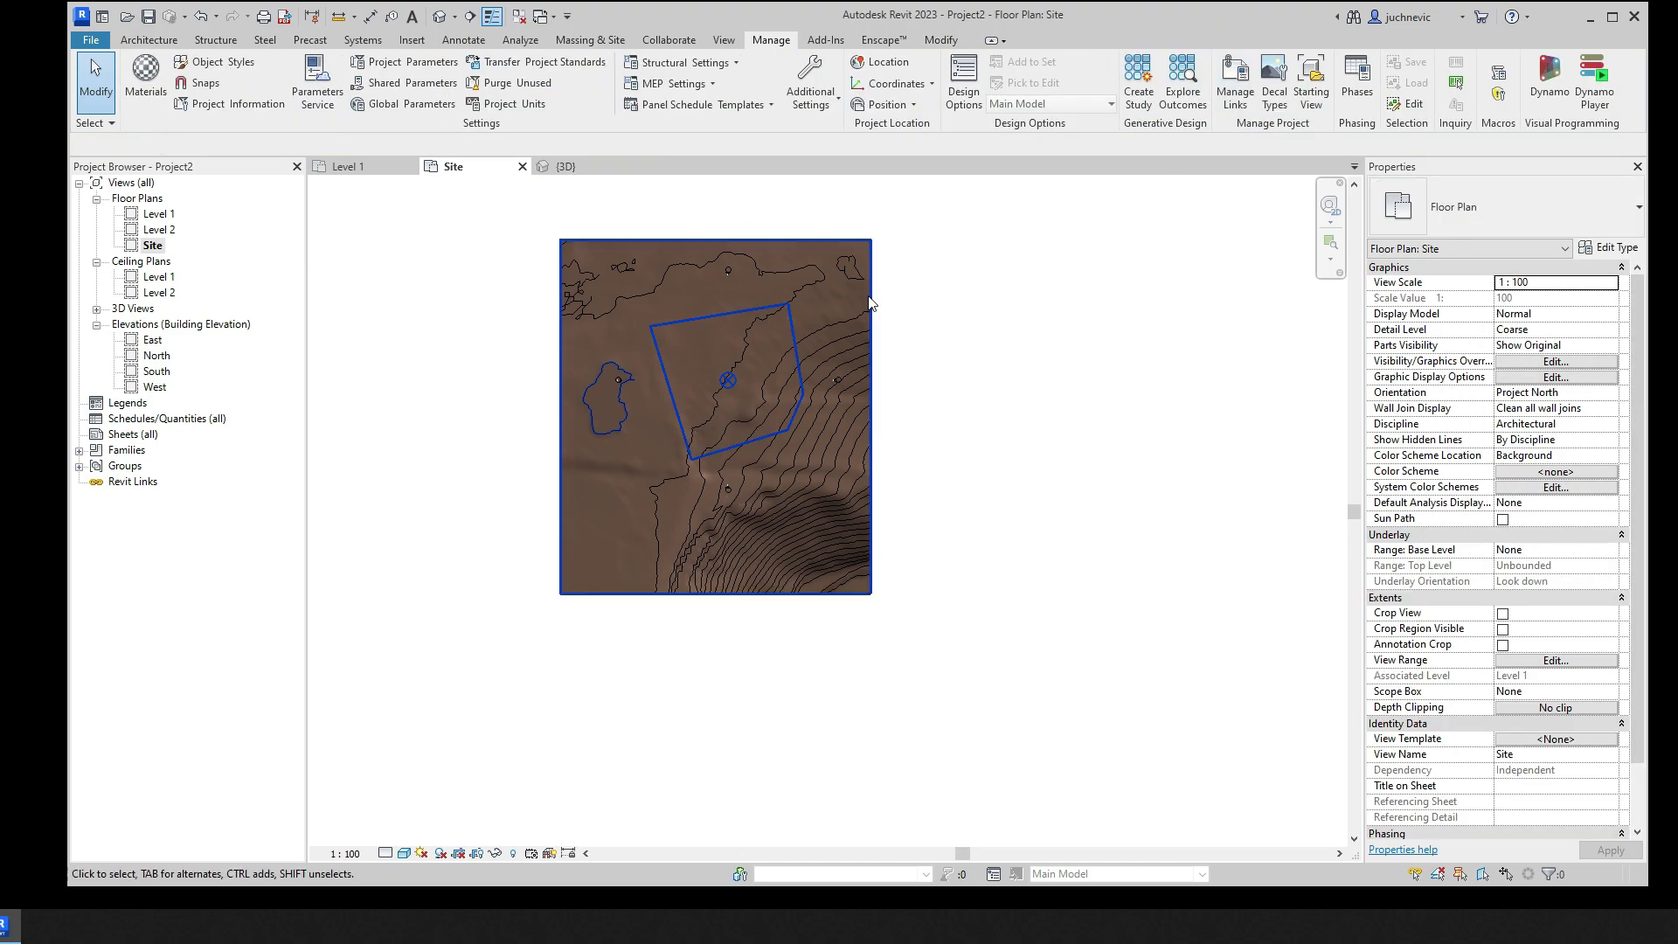
pyautogui.click(1236, 96)
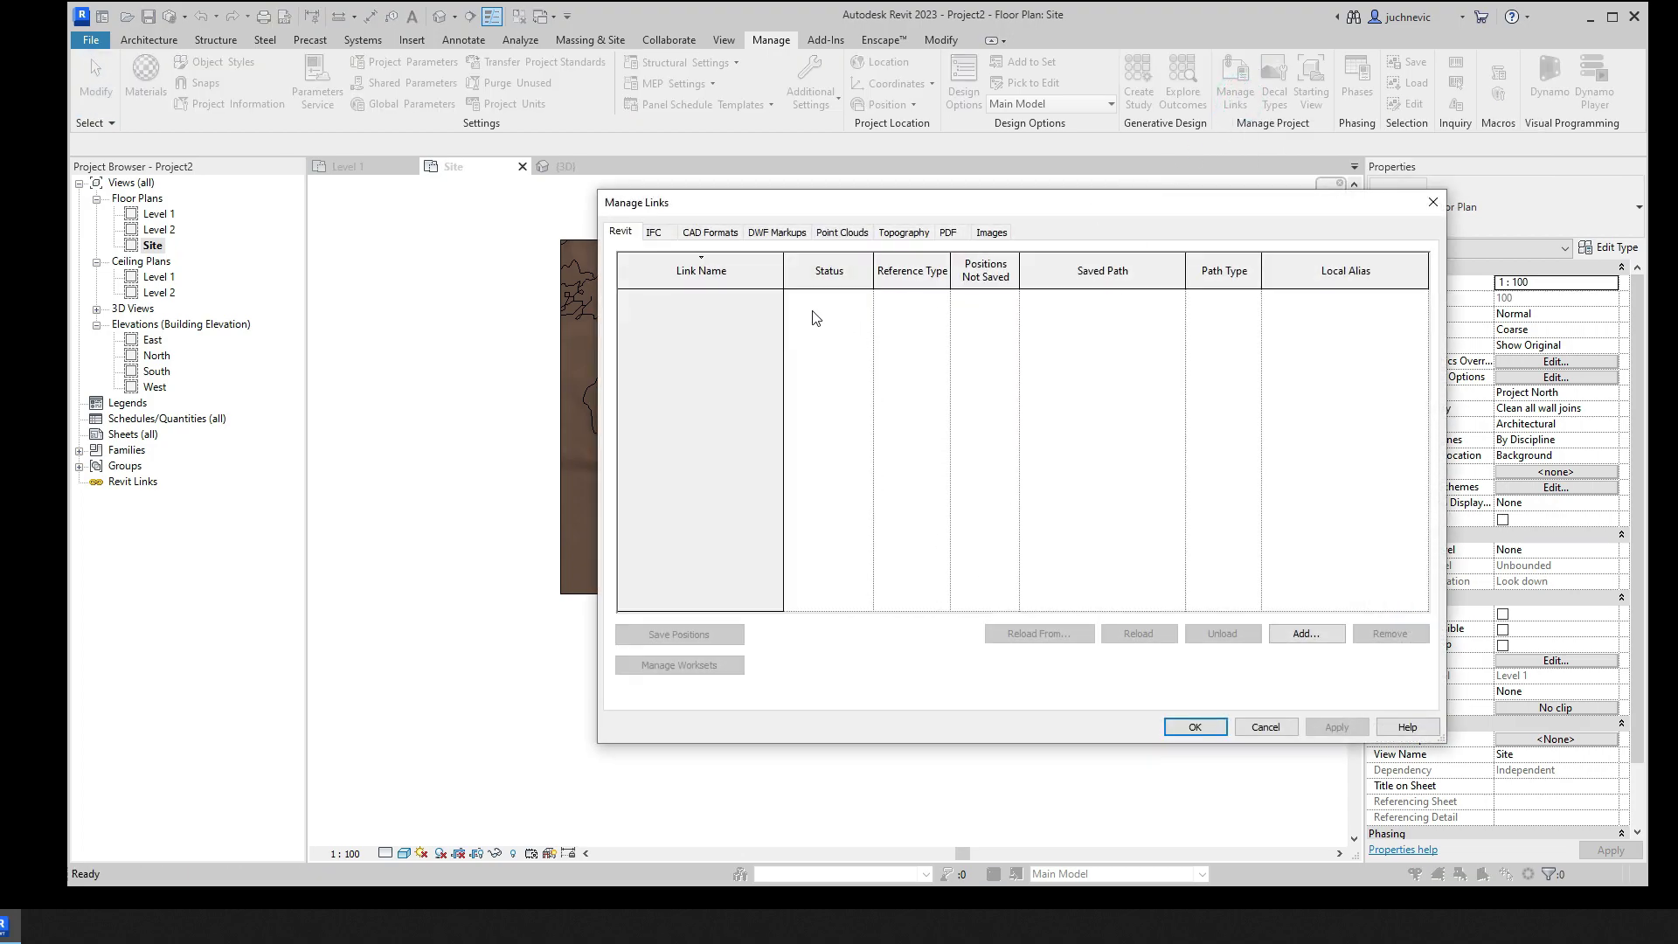
# Relink Gdansk Waldorfa.dxf with Auto - By Shared Coordinates positioning over the terrain
pyautogui.click(680, 232)
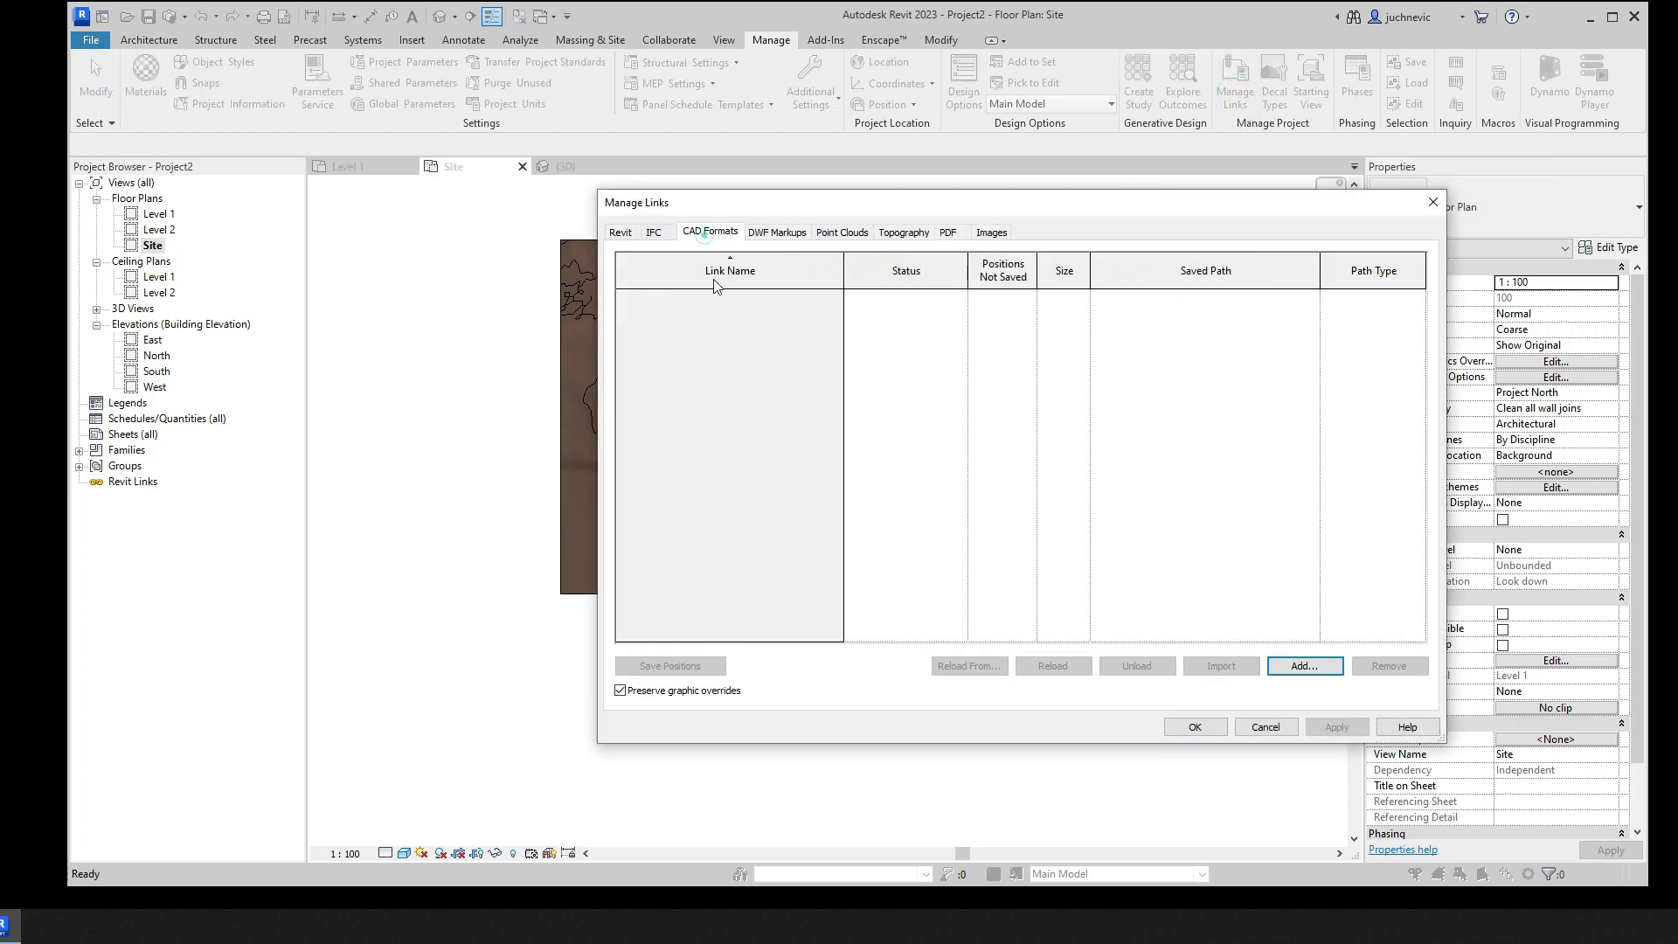
pyautogui.click(1305, 666)
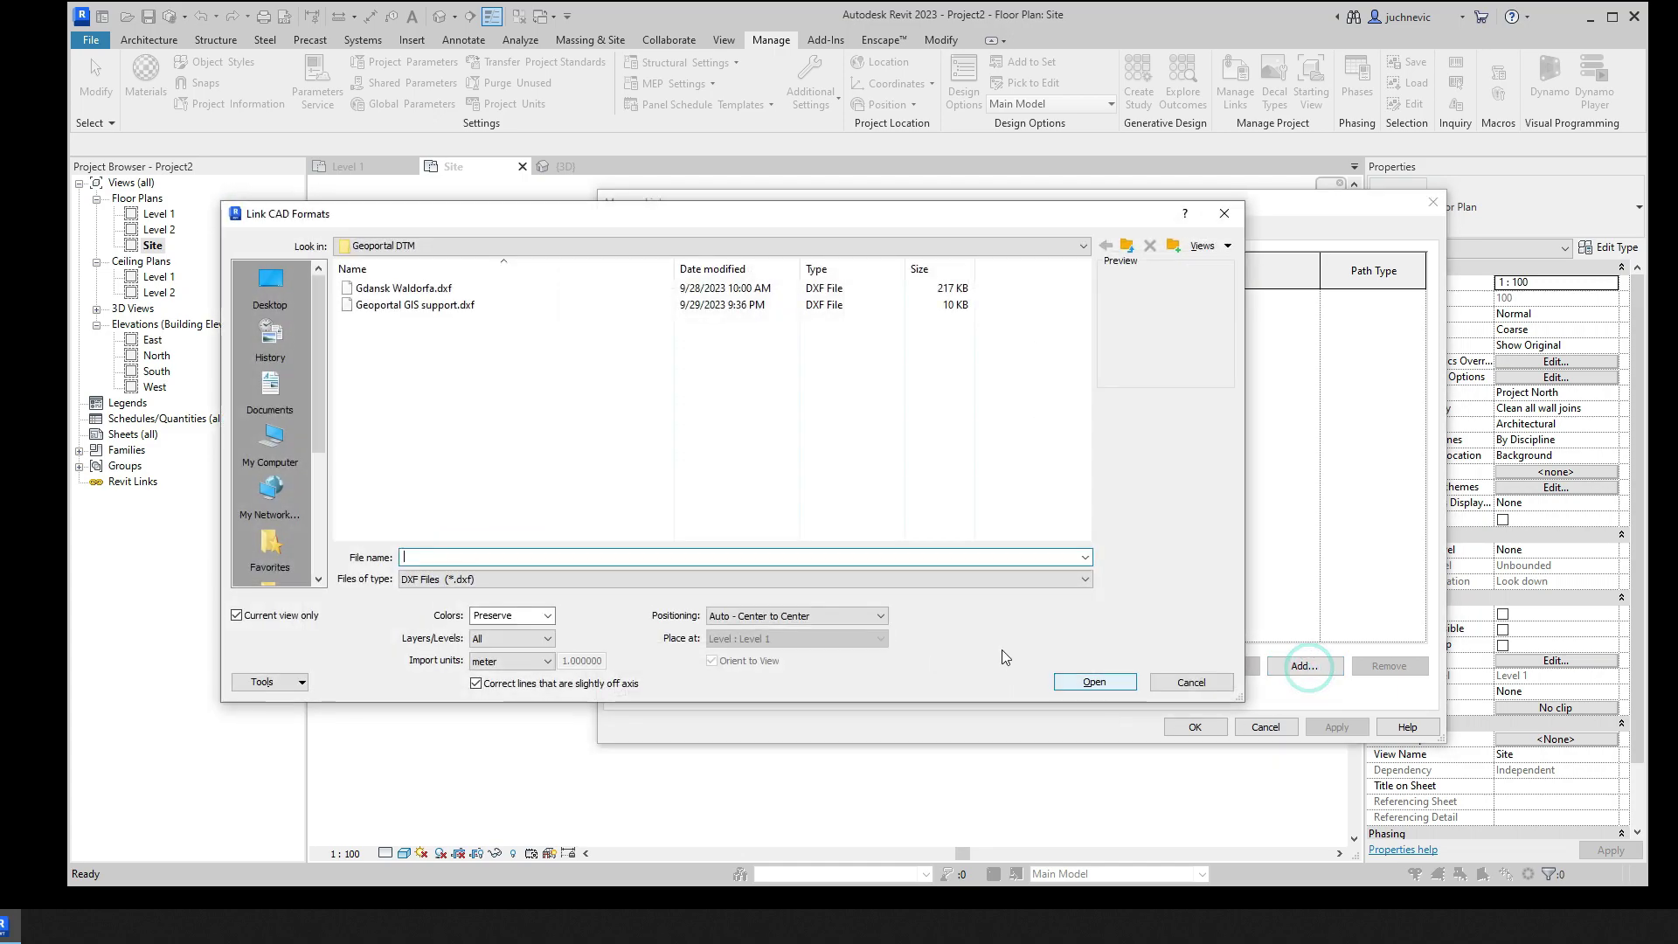
pyautogui.click(410, 289)
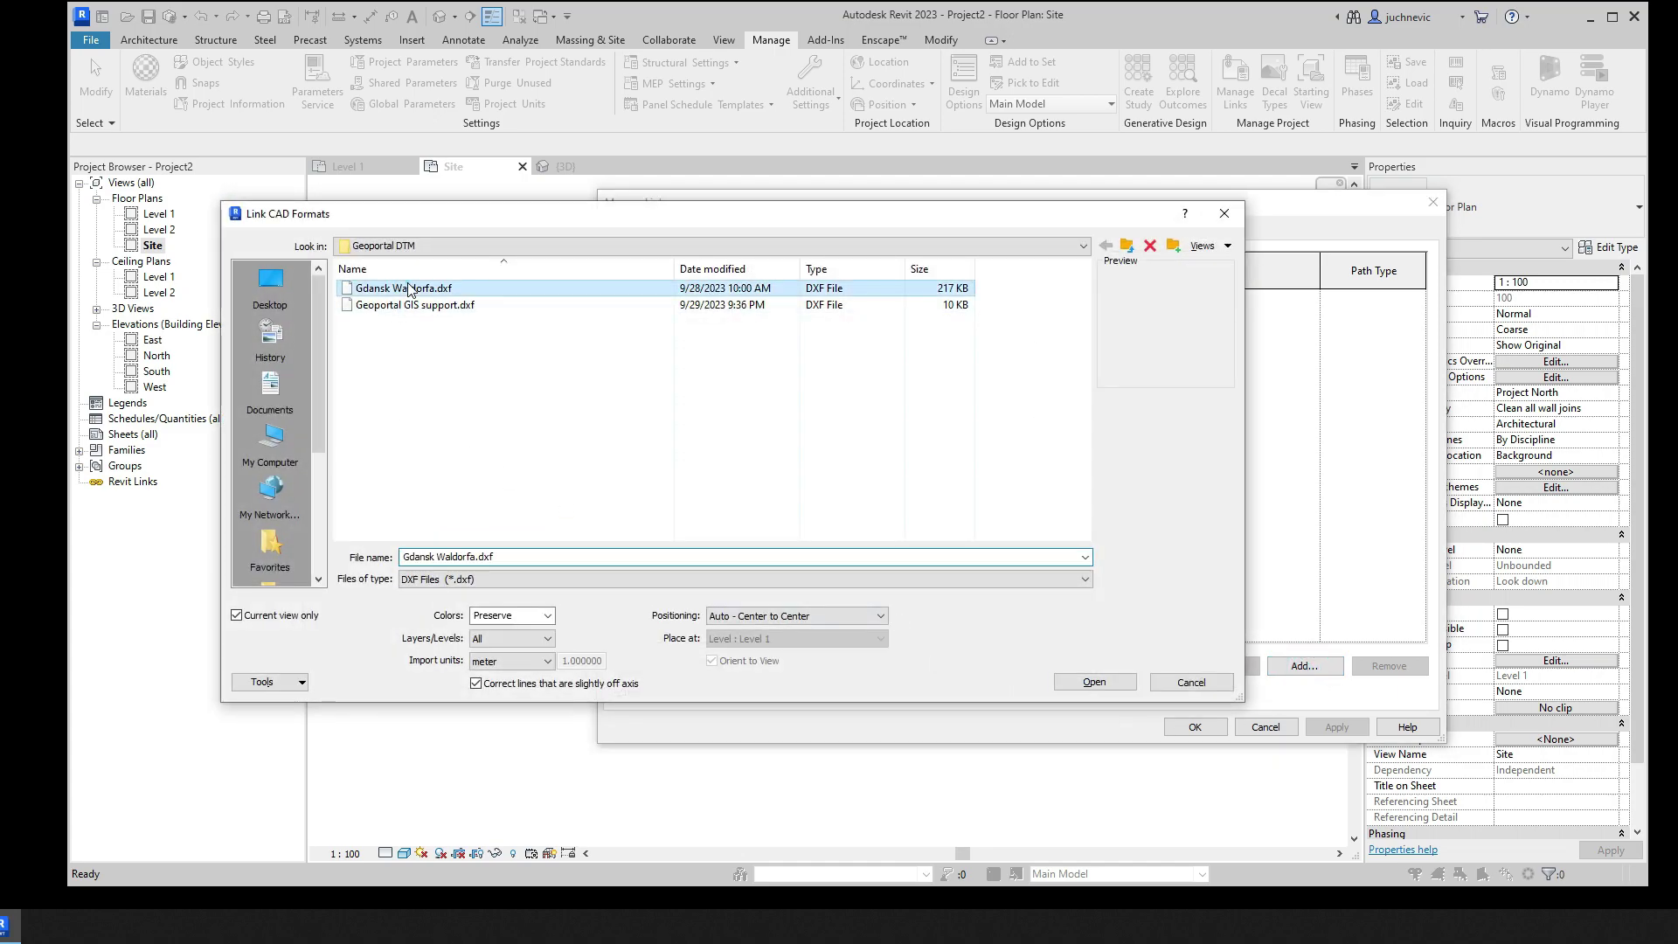
pyautogui.click(790, 615)
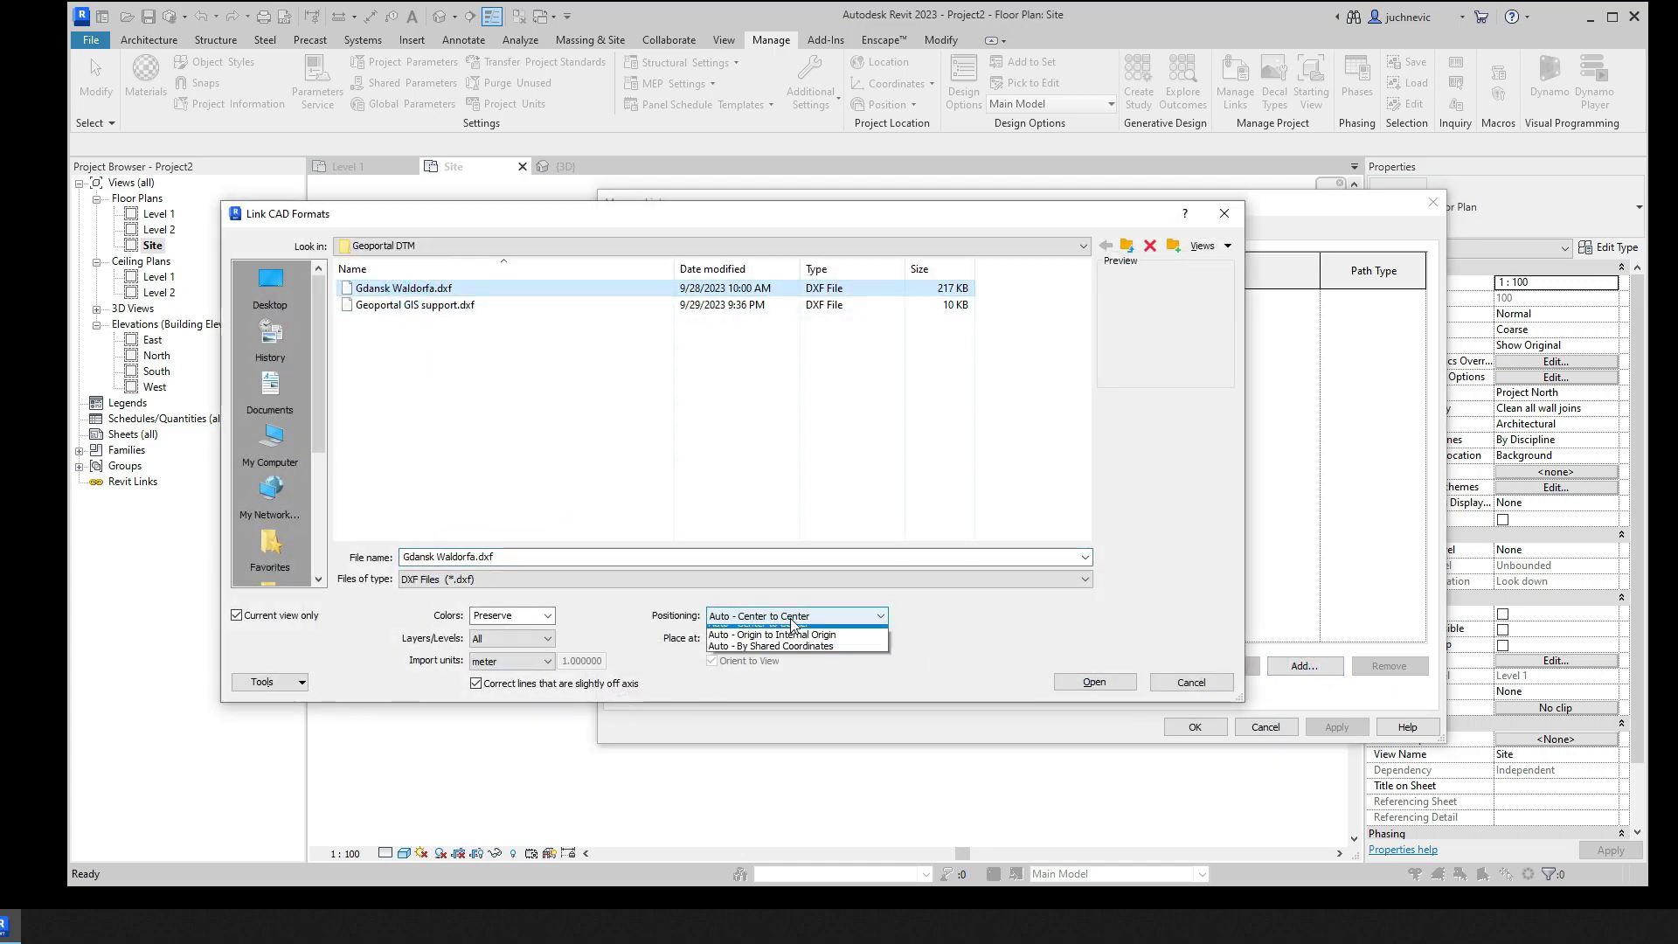
pyautogui.click(757, 653)
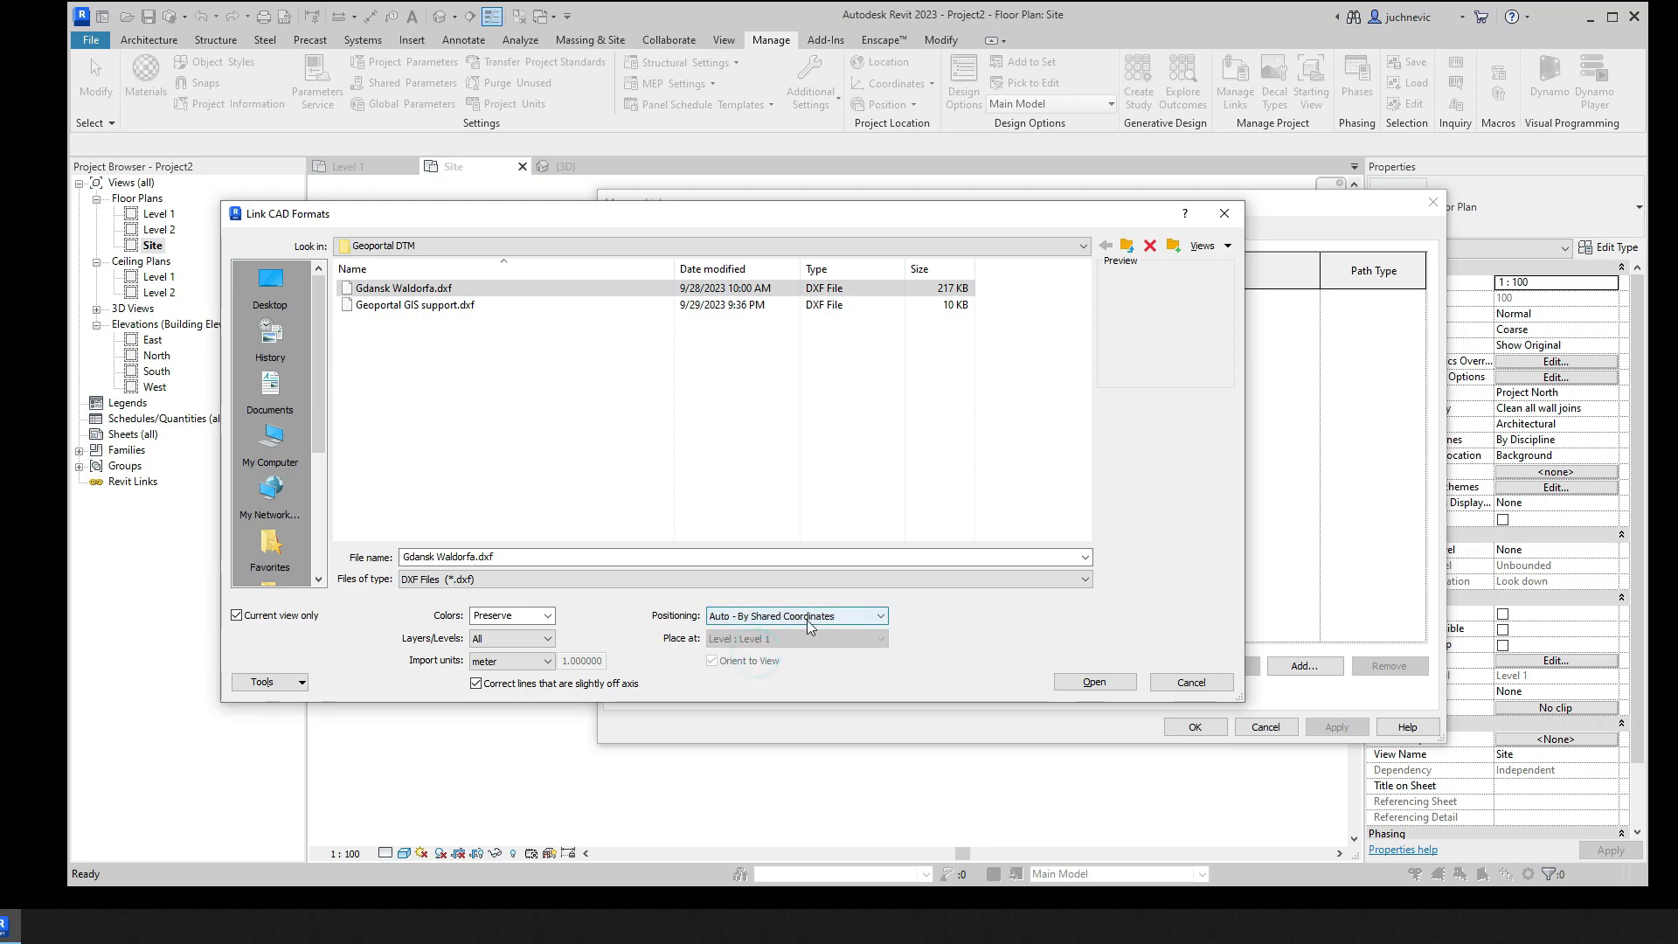
pyautogui.click(1097, 681)
pyautogui.click(1202, 726)
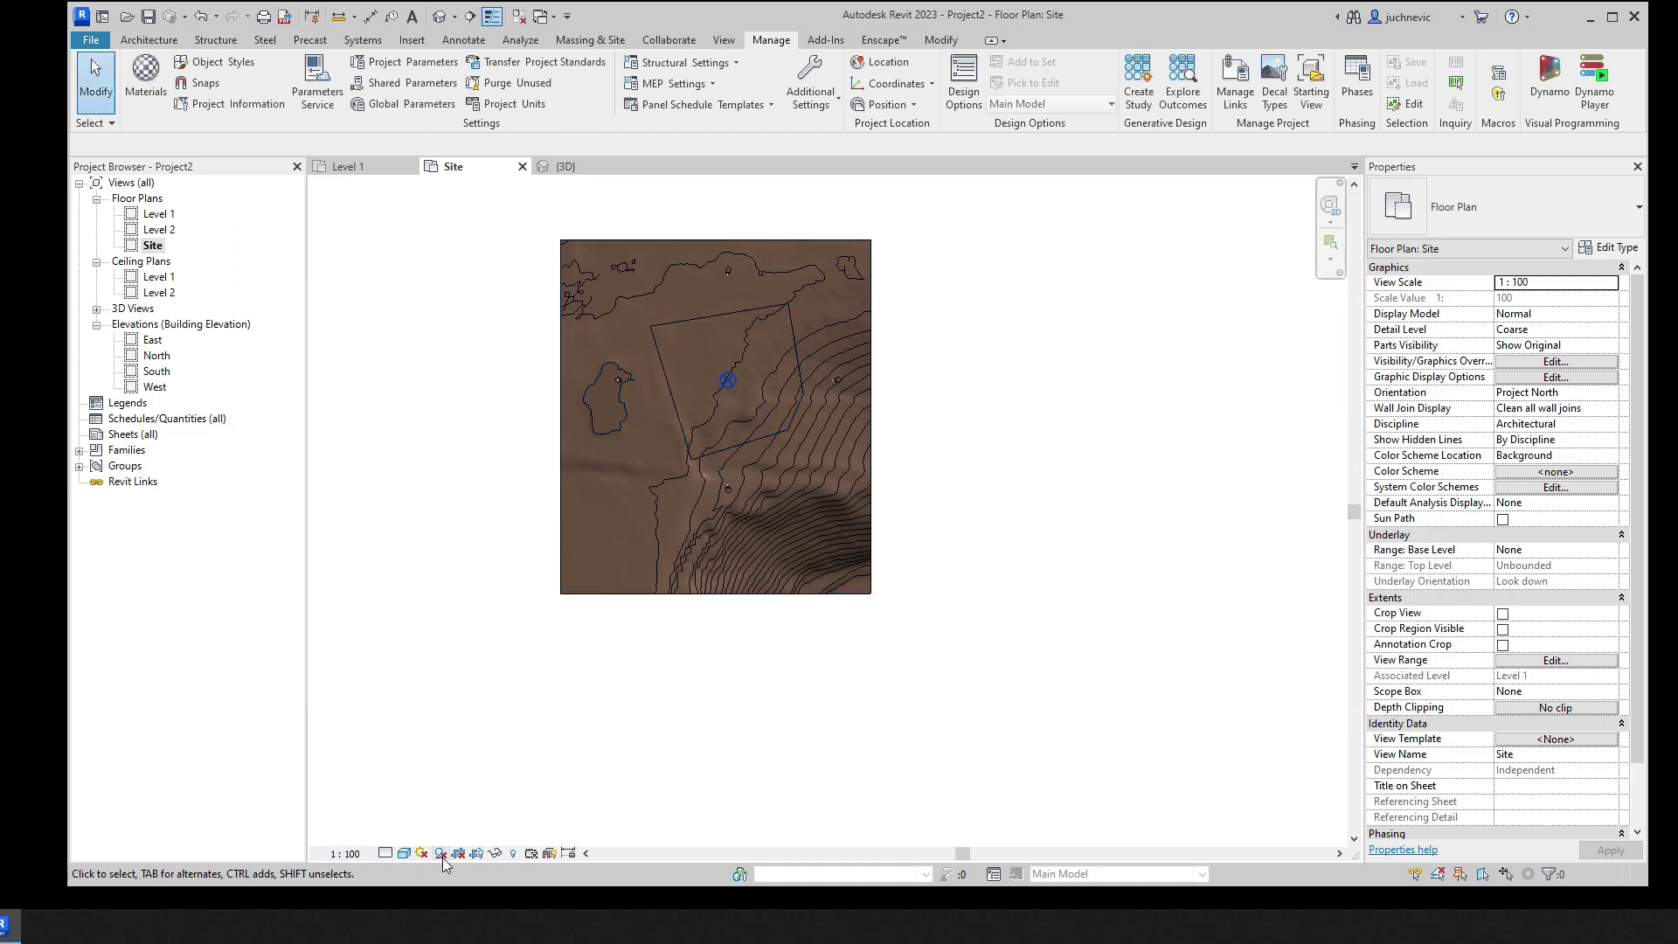
pyautogui.click(628, 311)
# Hide the toposurface in this view to isolate and select the relinked parcel DXF outline
pyautogui.rightClick(724, 470)
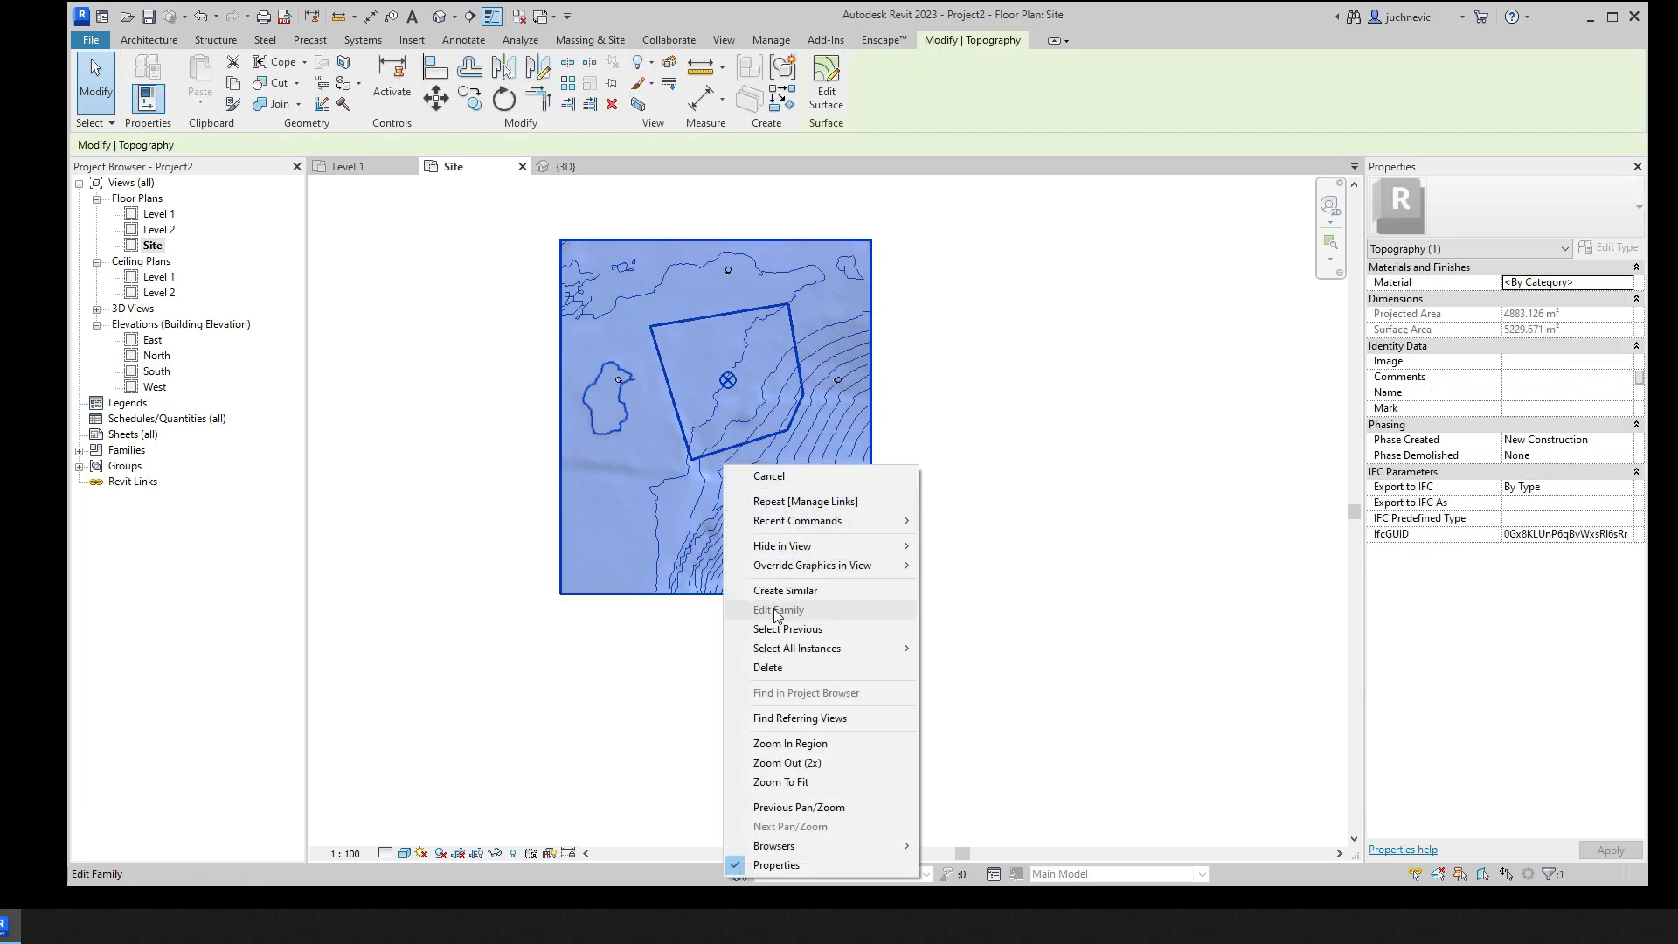
pyautogui.moveTo(784, 545)
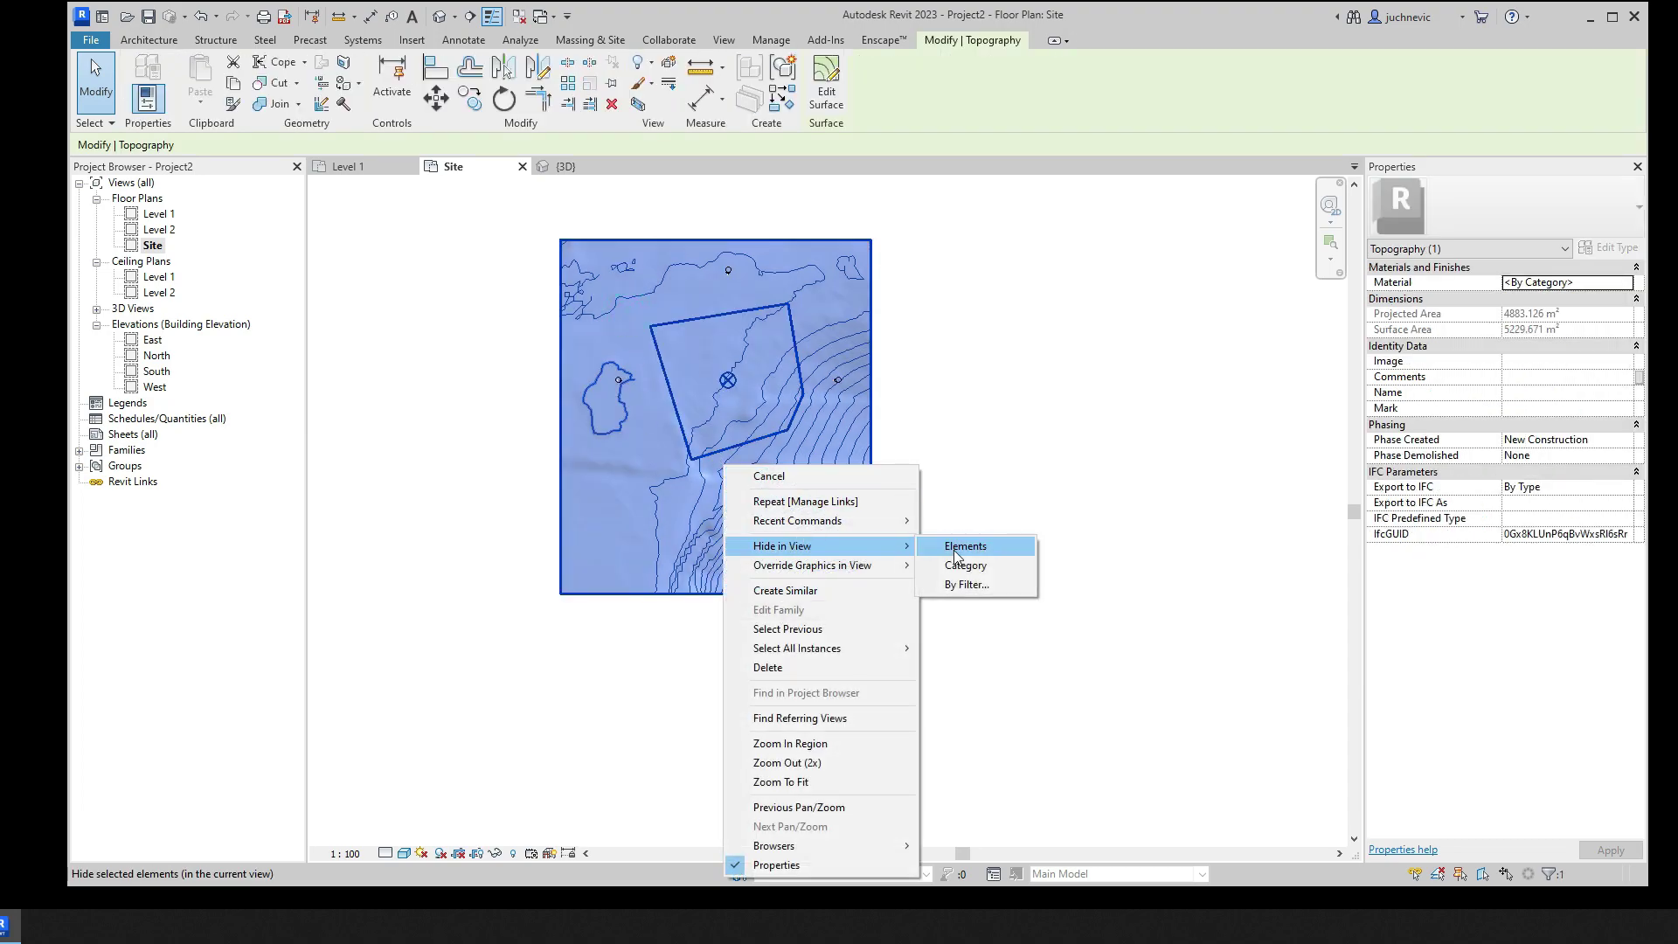
pyautogui.click(956, 547)
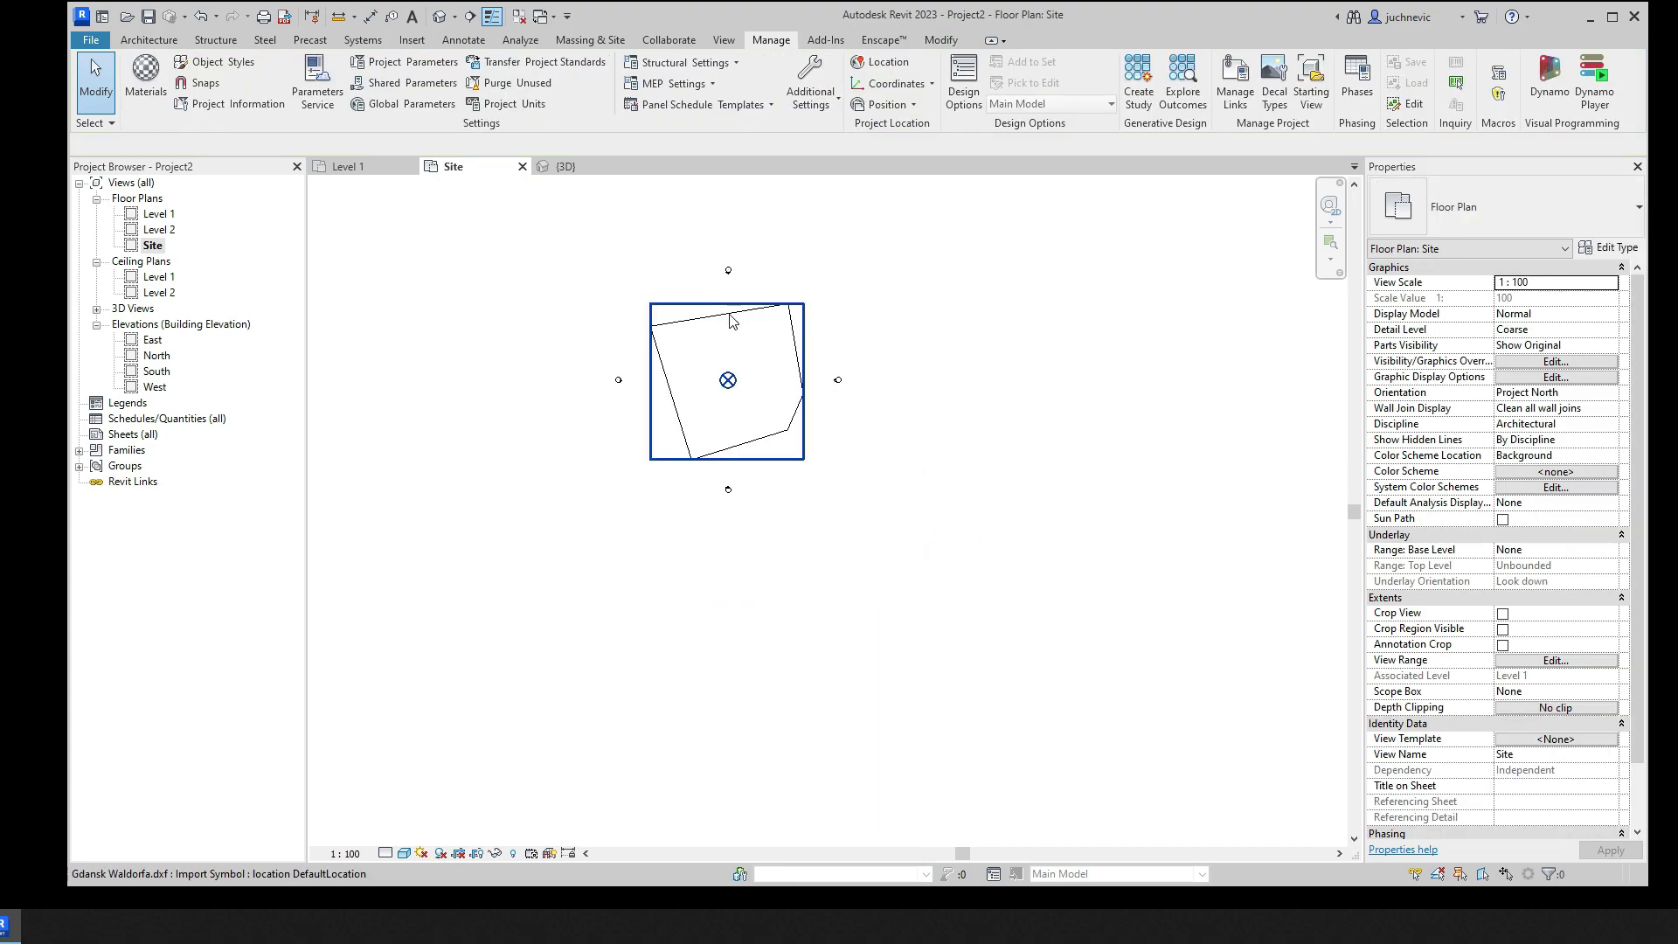
pyautogui.click(734, 373)
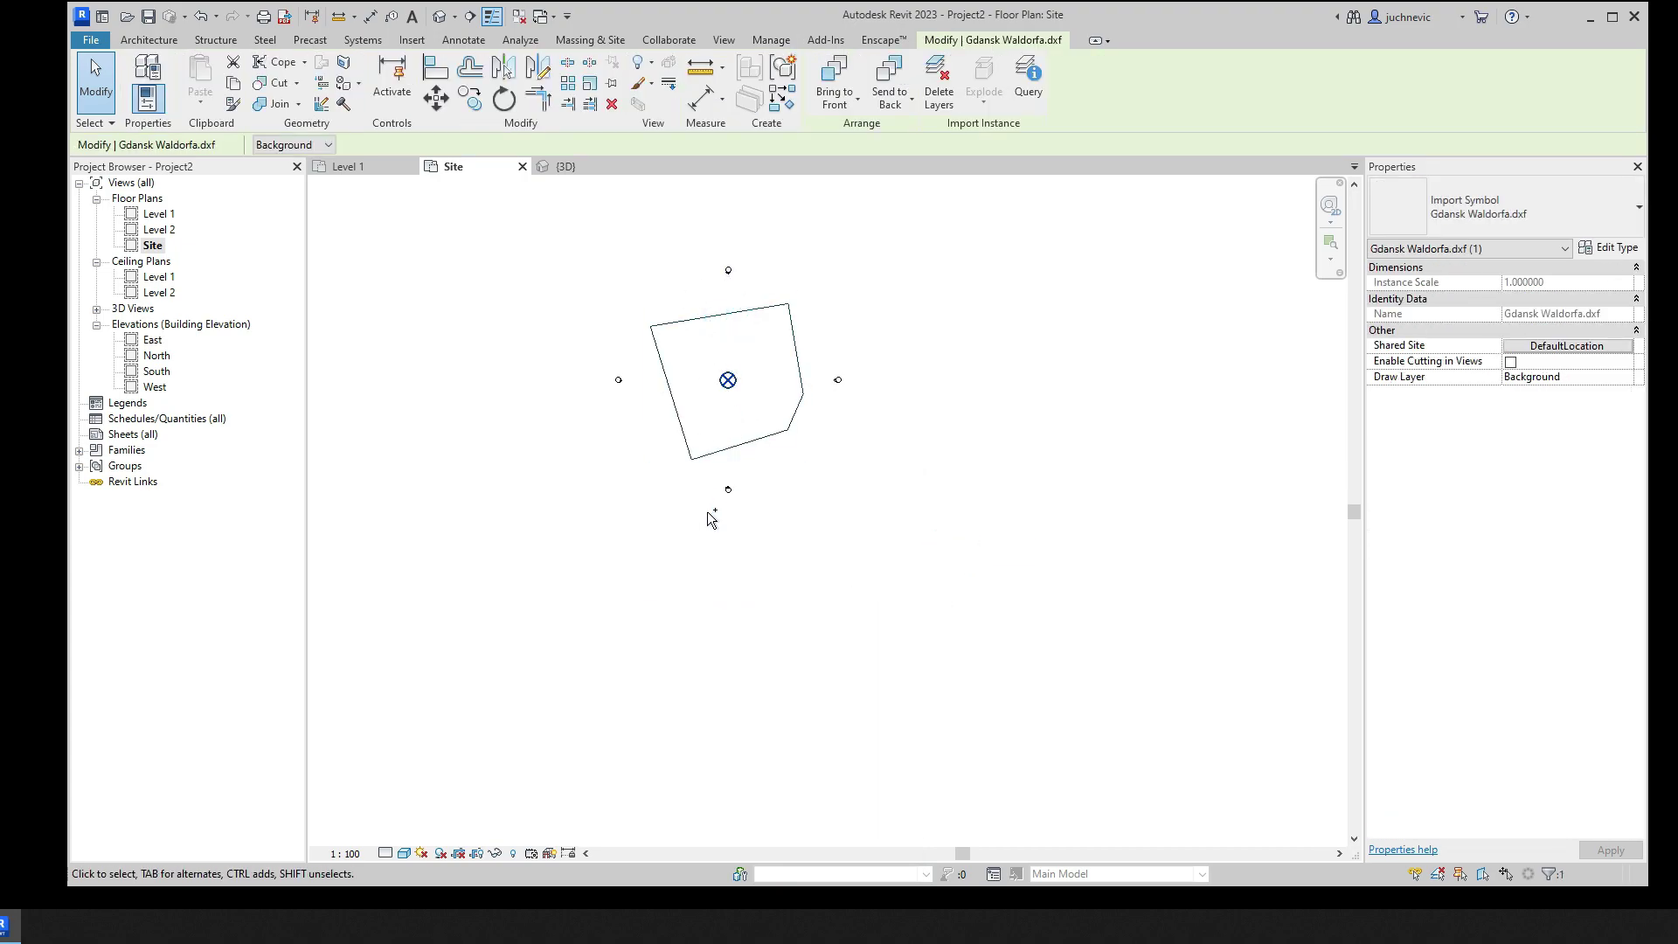
# Restore the hidden toposurface and orbit the shaded terrain in the default 3D view
pyautogui.hotkey('ctrl', 'z')
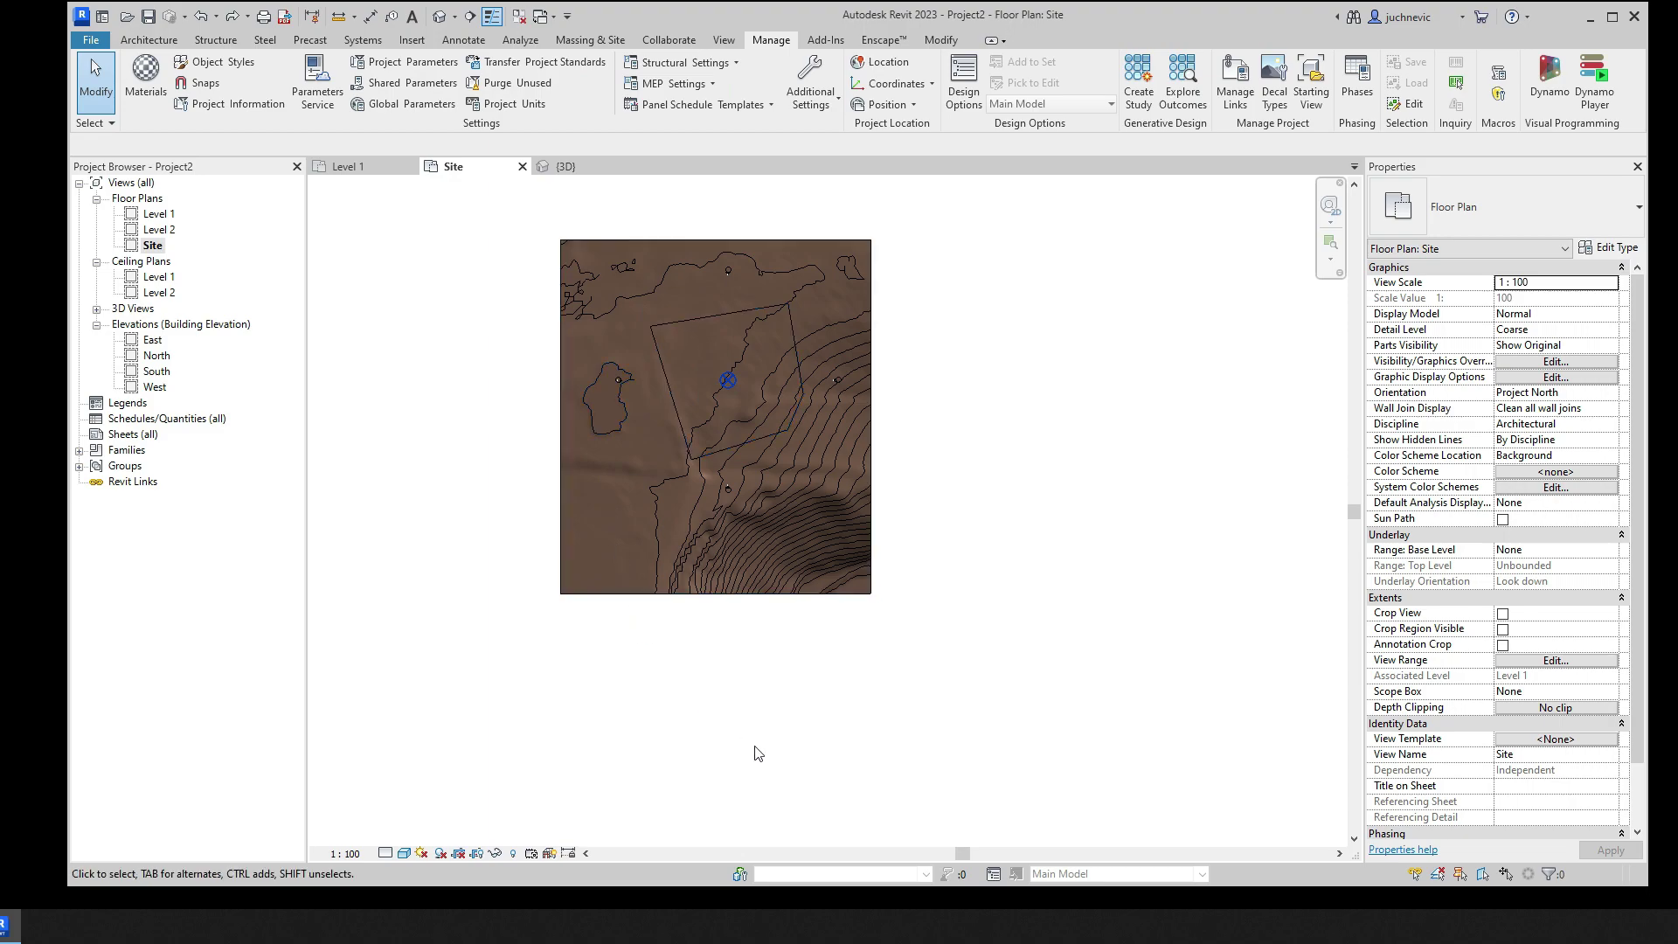
pyautogui.click(439, 16)
pyautogui.moveTo(860, 616)
pyautogui.keyDown('shift'); pyautogui.mouseDown(button='middle')
pyautogui.moveTo(795, 487)
pyautogui.moveTo(831, 257)
pyautogui.moveTo(768, 562)
pyautogui.moveTo(705, 465)
pyautogui.moveTo(755, 513)
pyautogui.moveTo(874, 765)
pyautogui.moveTo(1041, 562)
pyautogui.moveTo(838, 584)
pyautogui.moveTo(730, 683)
pyautogui.moveTo(714, 674)
pyautogui.mouseUp(button='middle'); pyautogui.keyUp('shift')
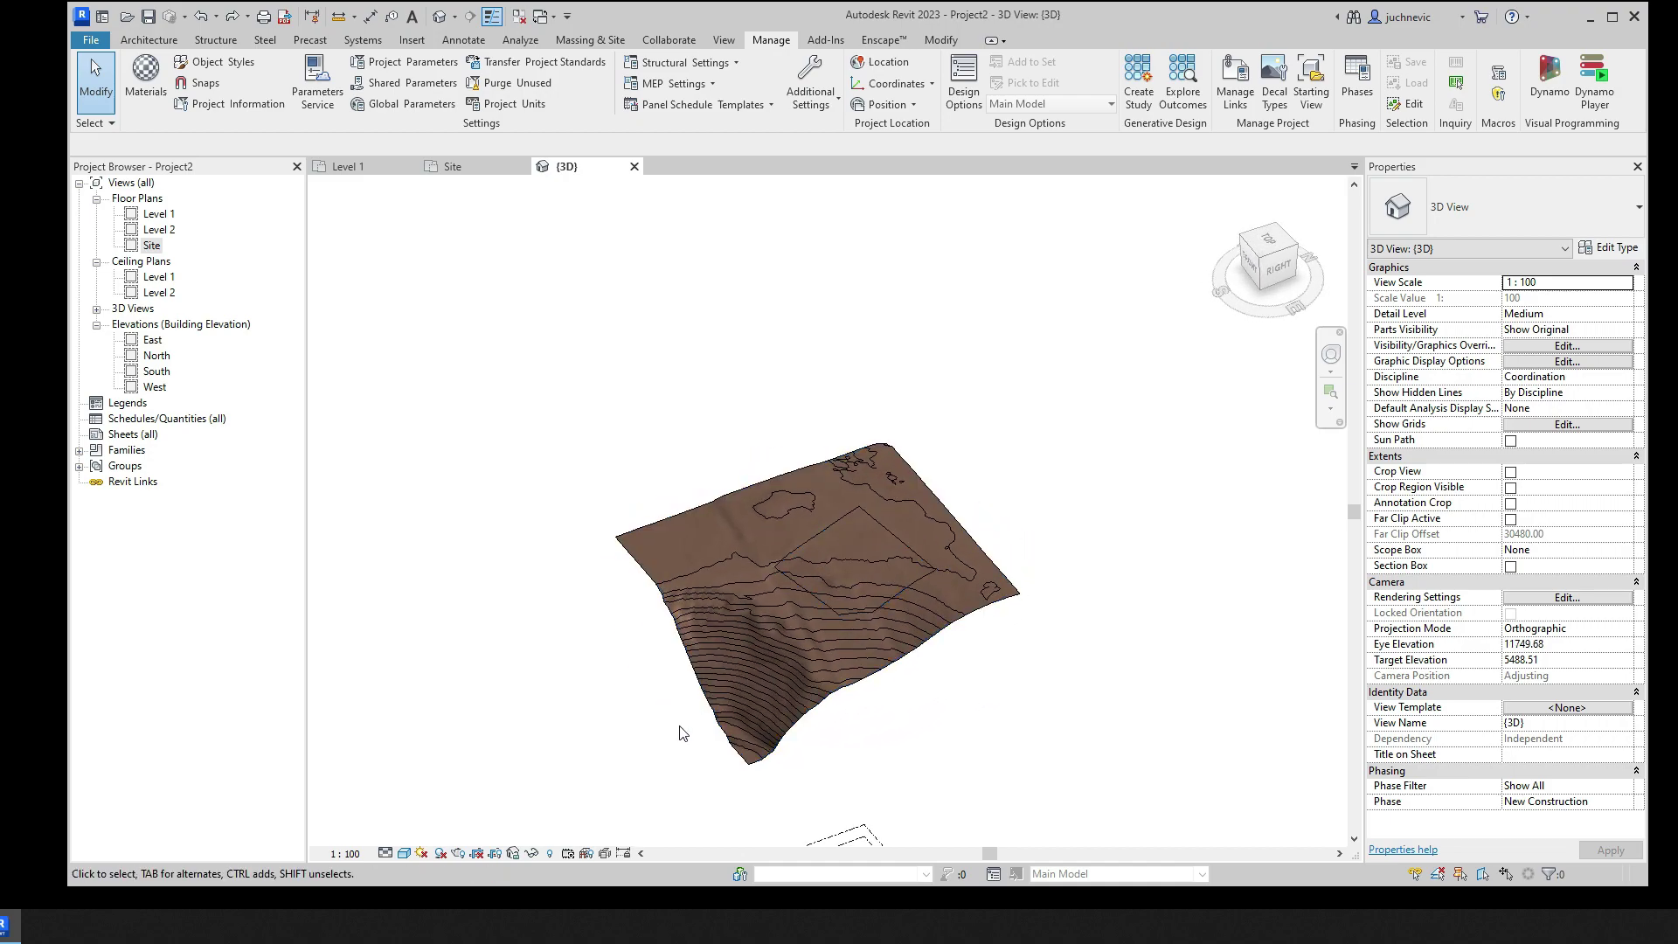